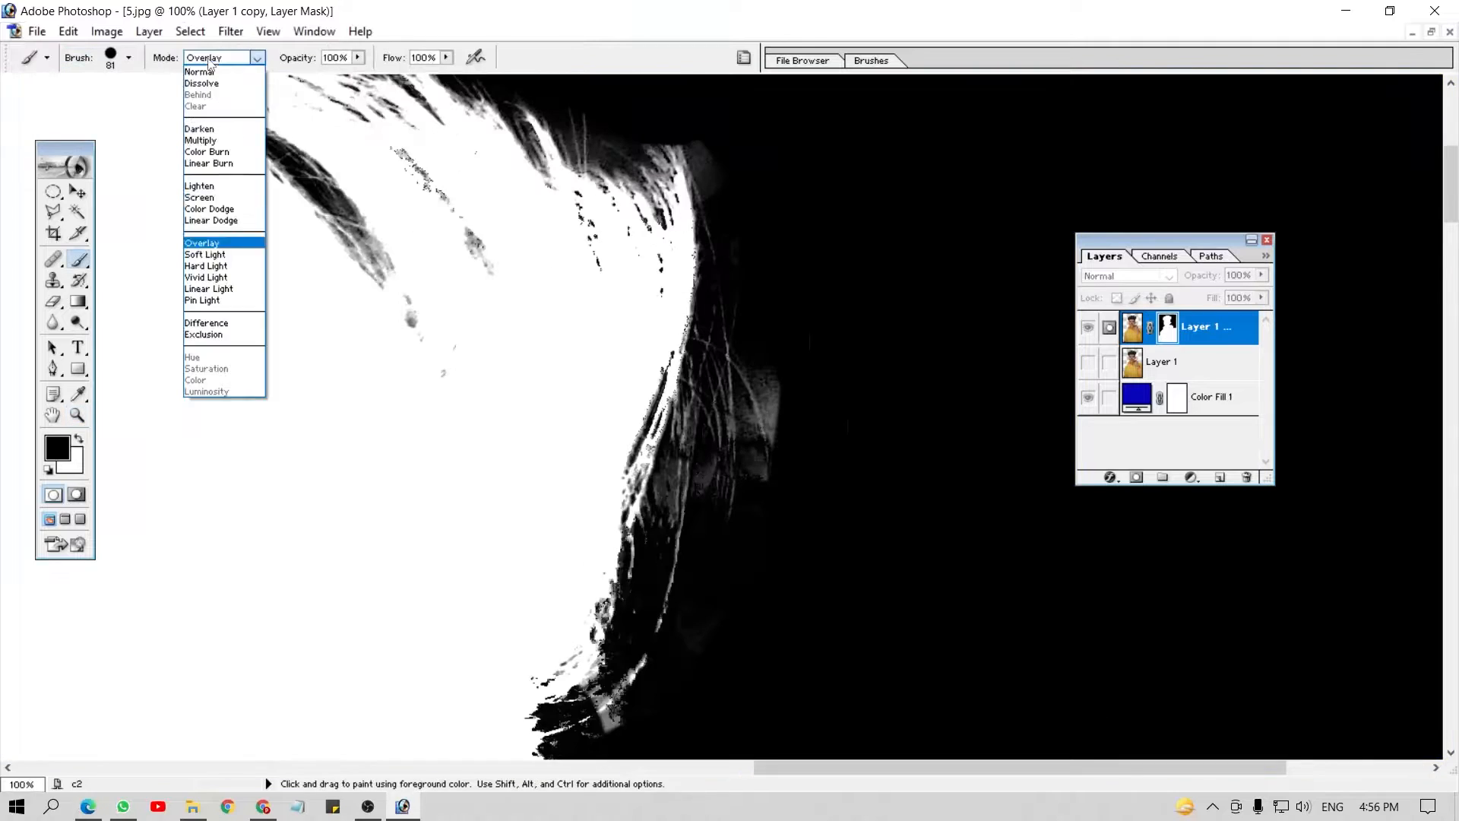
left_click(221, 244)
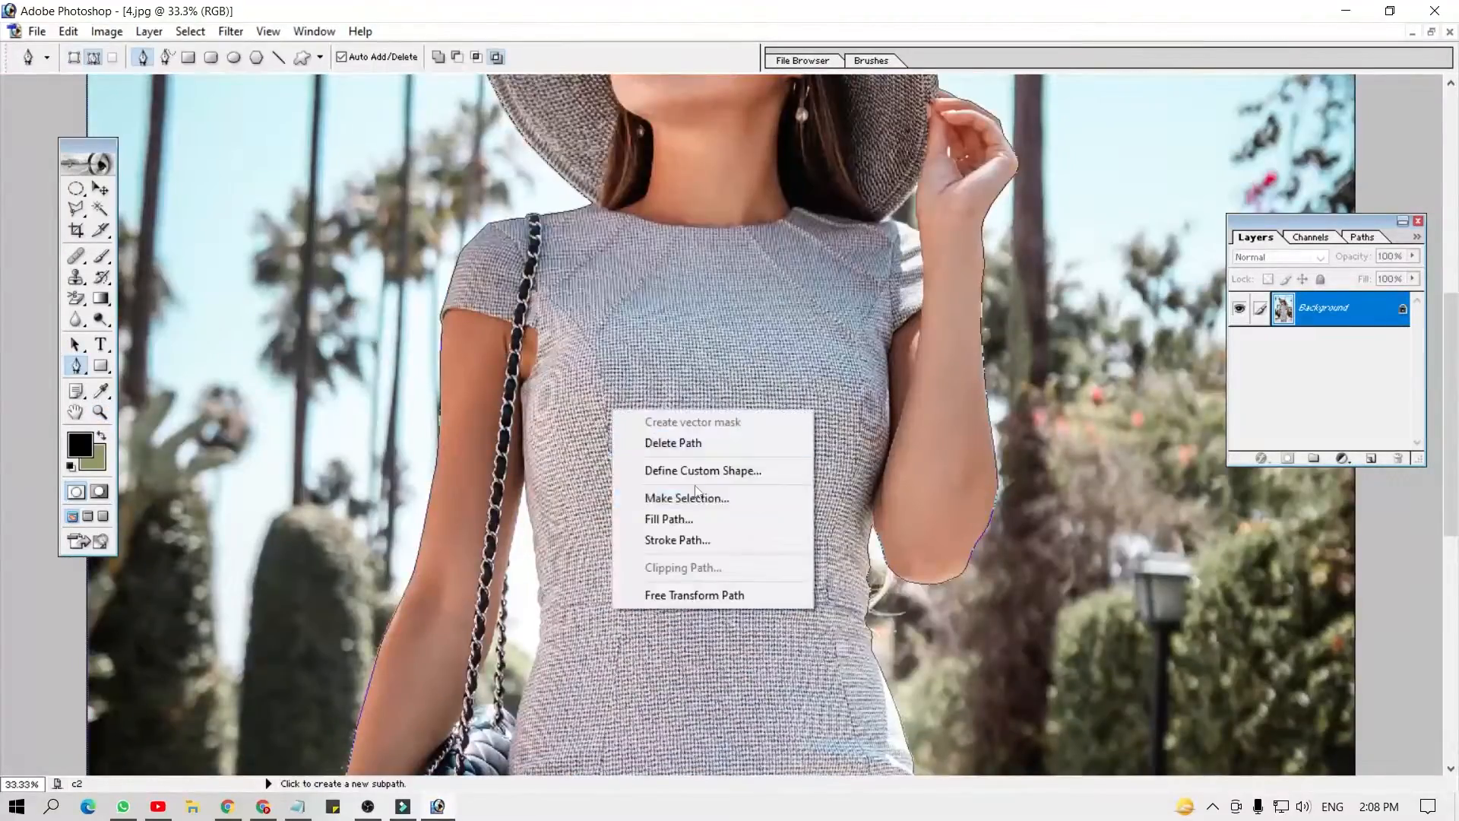
right_click(841, 443)
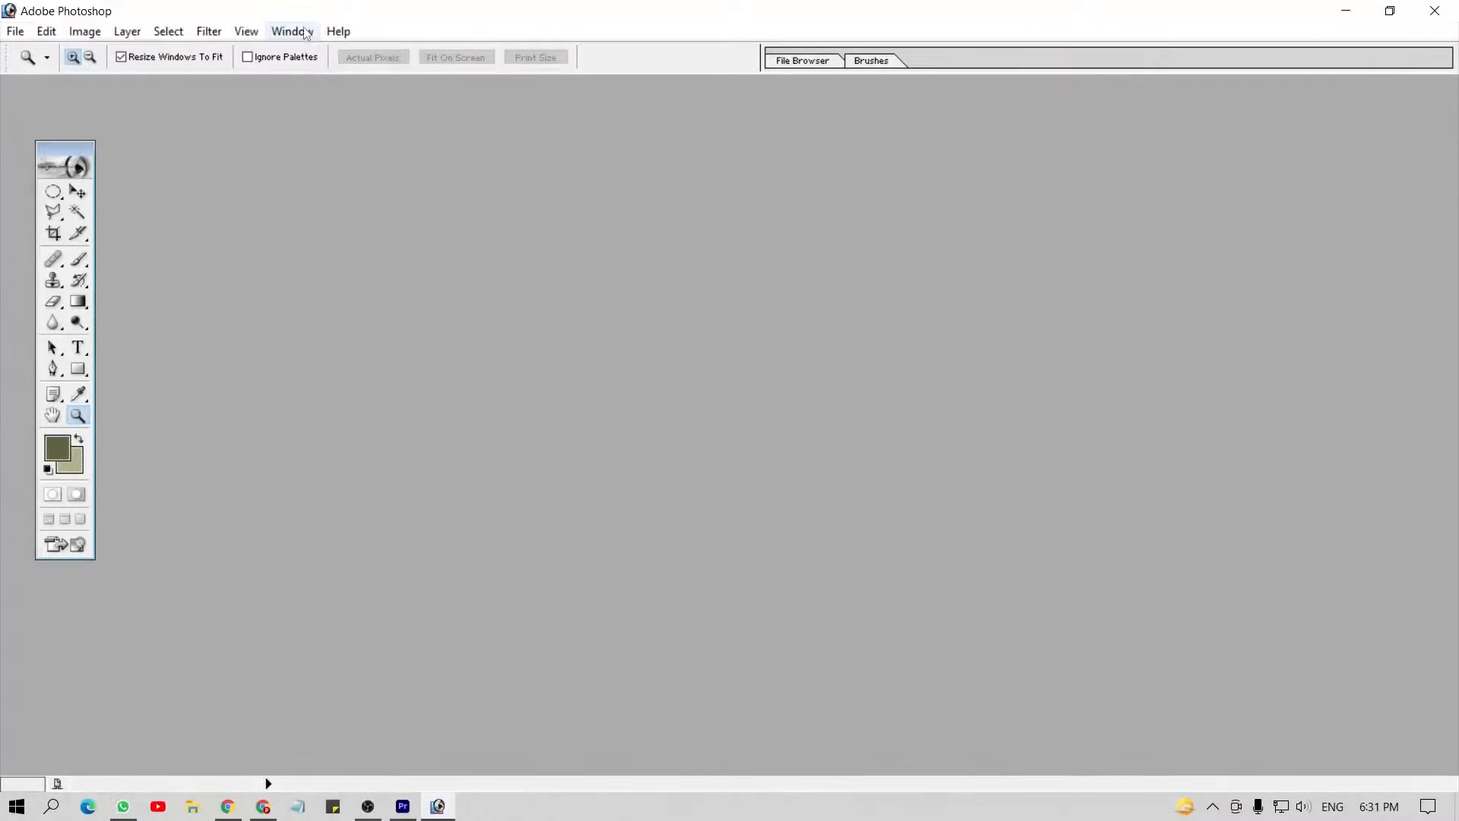
Show the Layers palette, and switch the Tools palette off and back on
left_click(300, 32)
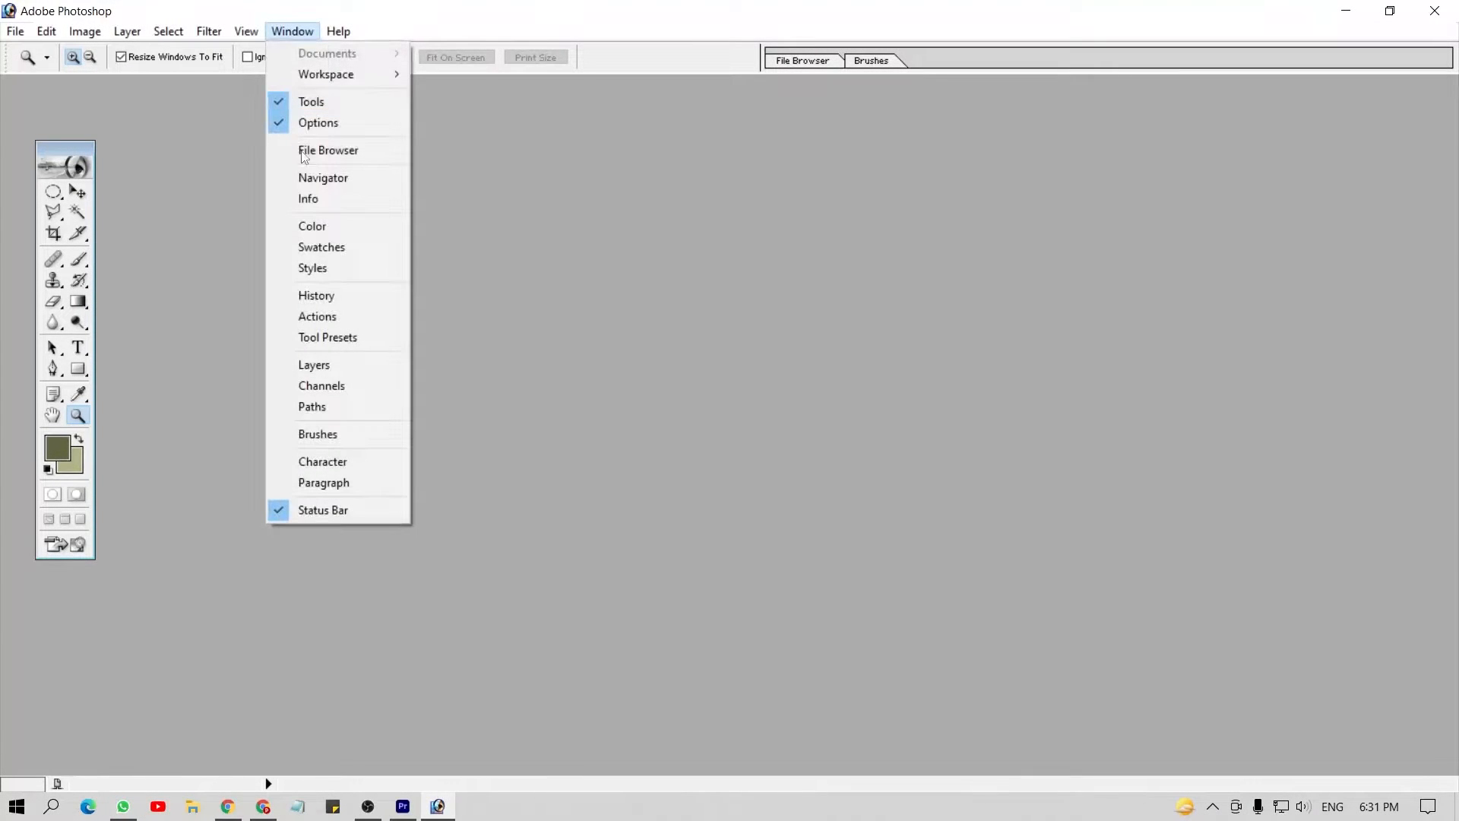
left_click(309, 363)
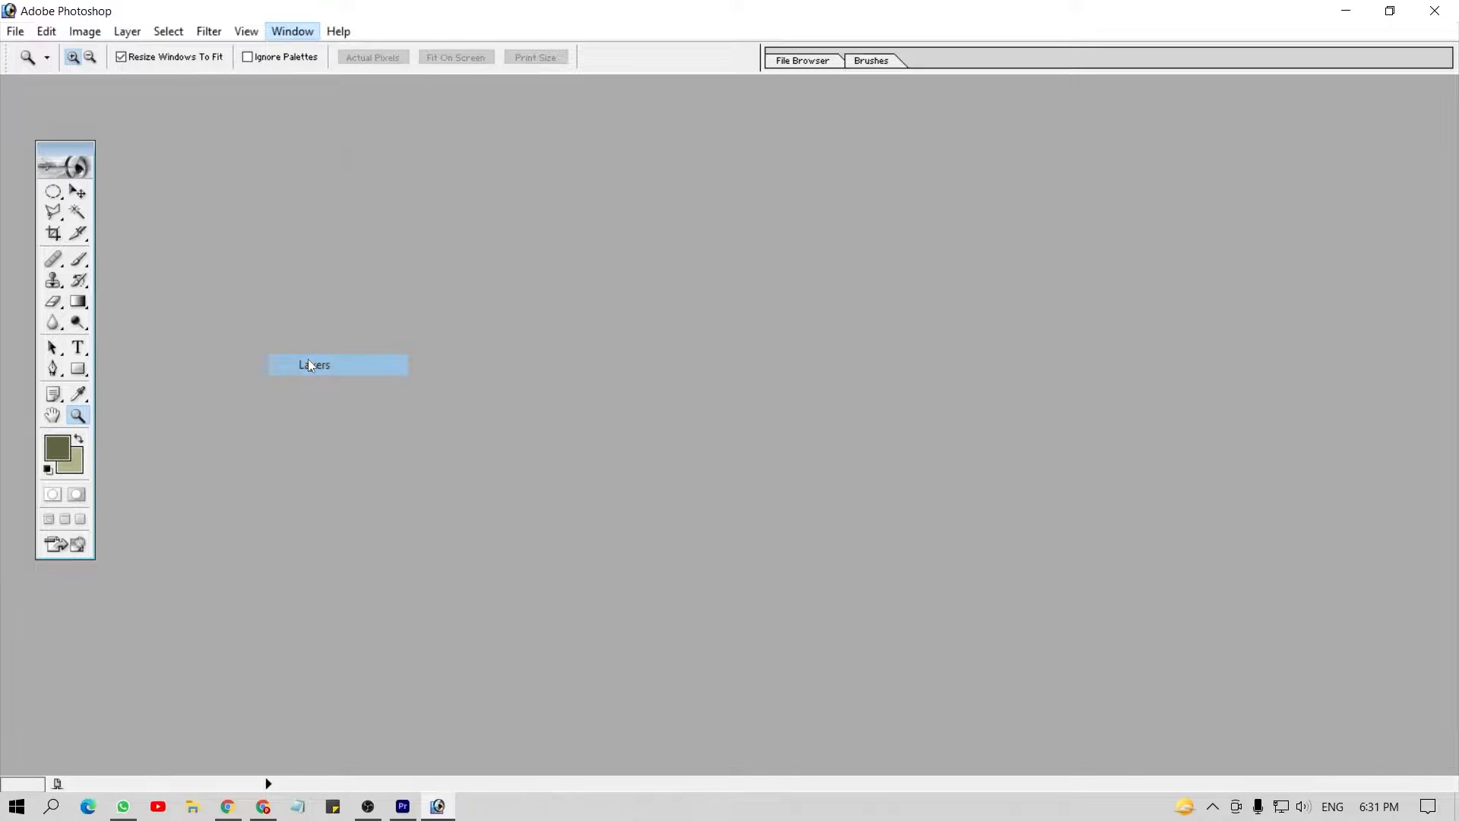
left_click(292, 31)
left_click(298, 100)
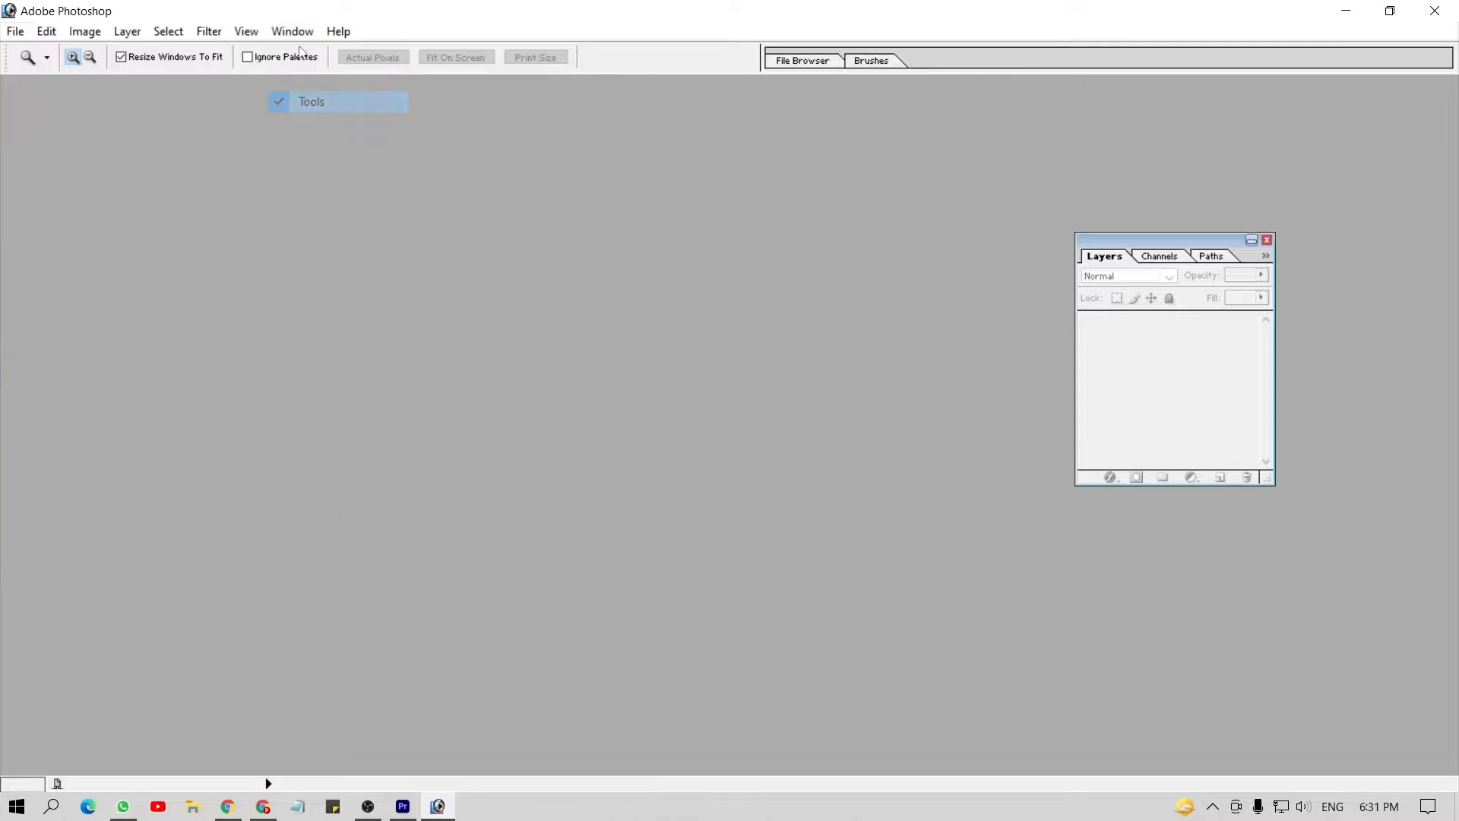
left_click(292, 31)
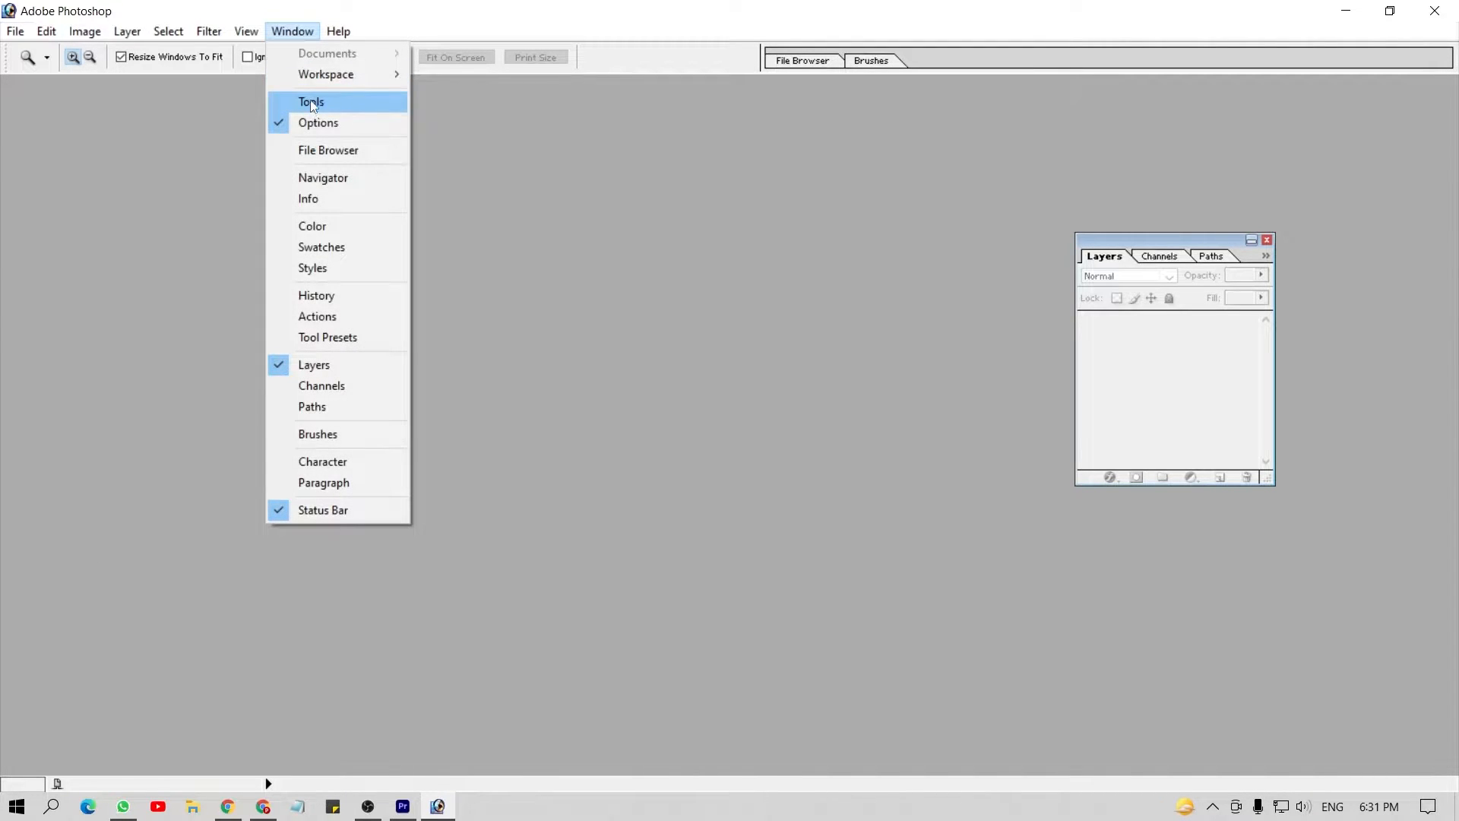
left_click(312, 106)
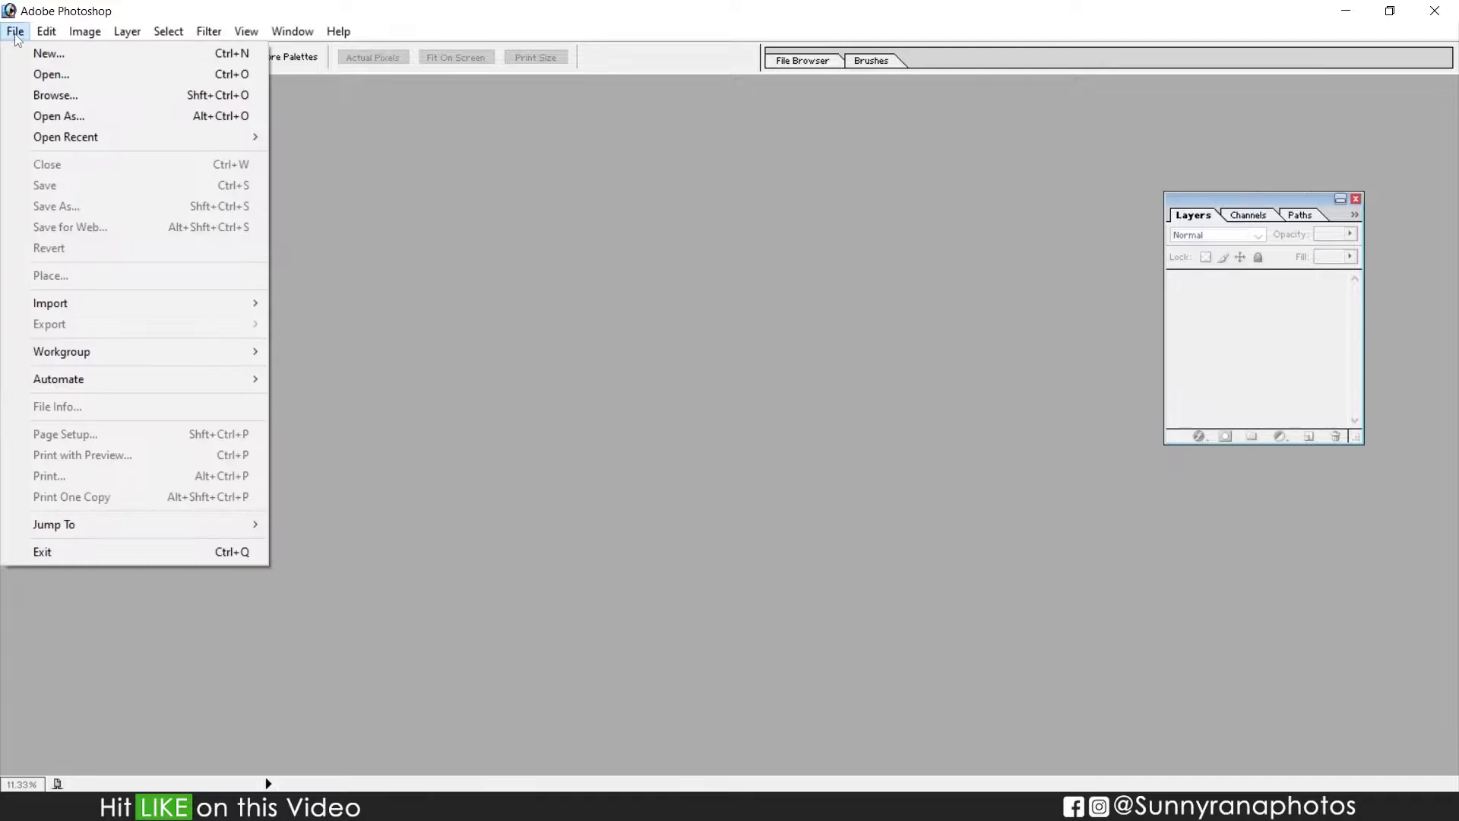
Open the portrait 5.jpg from New folder
left_click(50, 70)
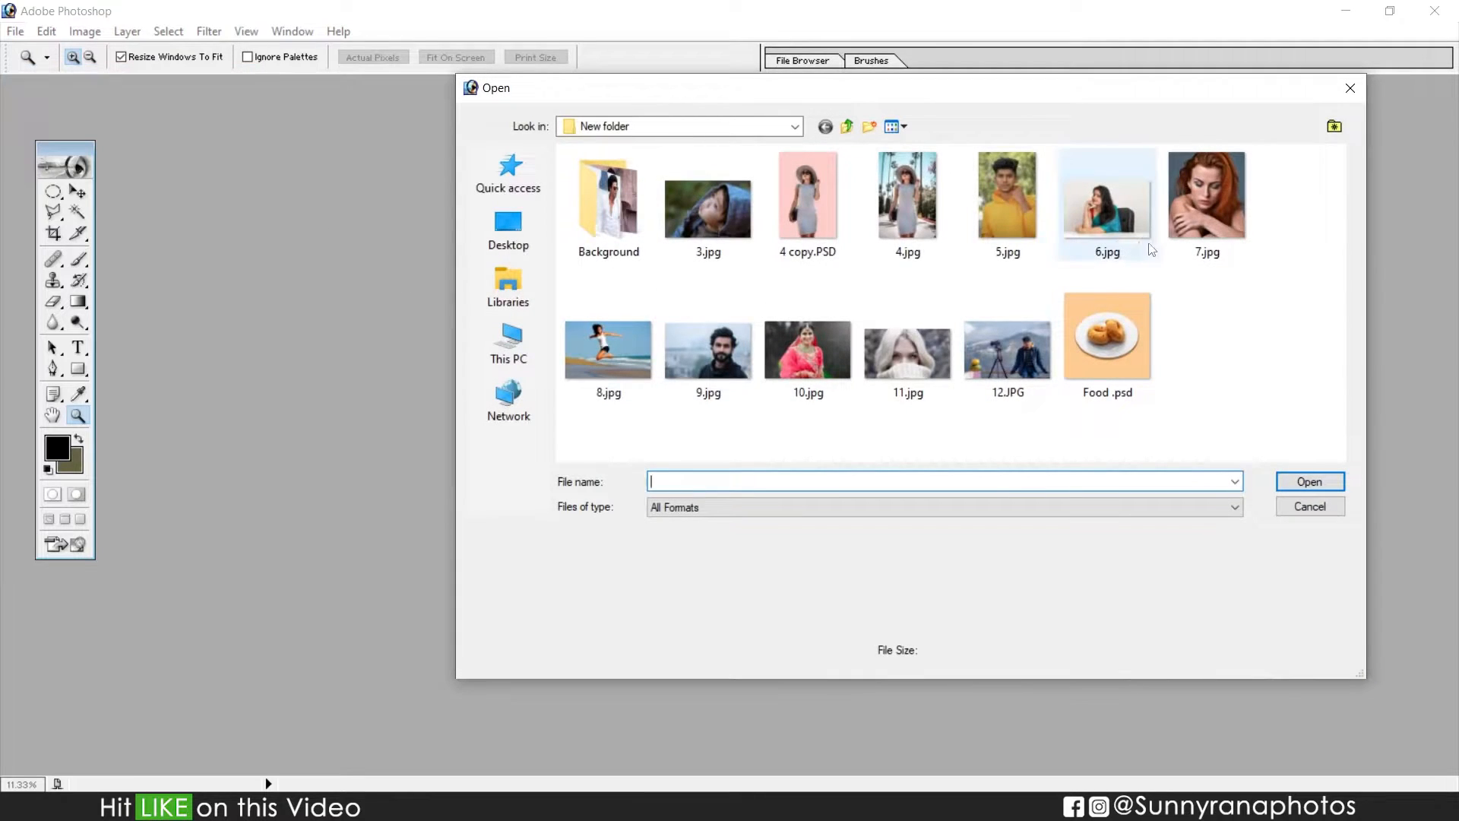
left_click(982, 203)
key("Return")
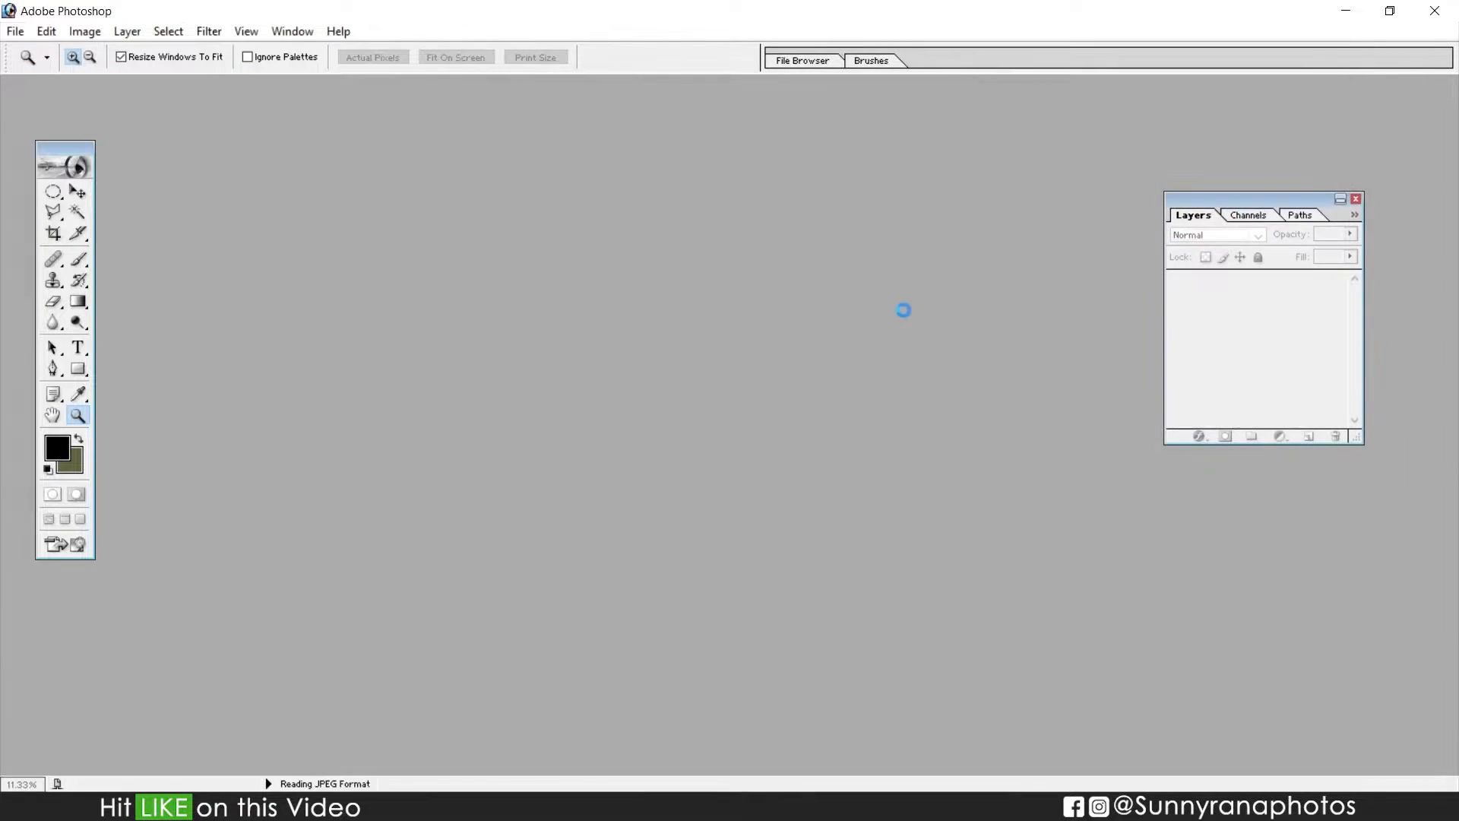
double_click(258, 99)
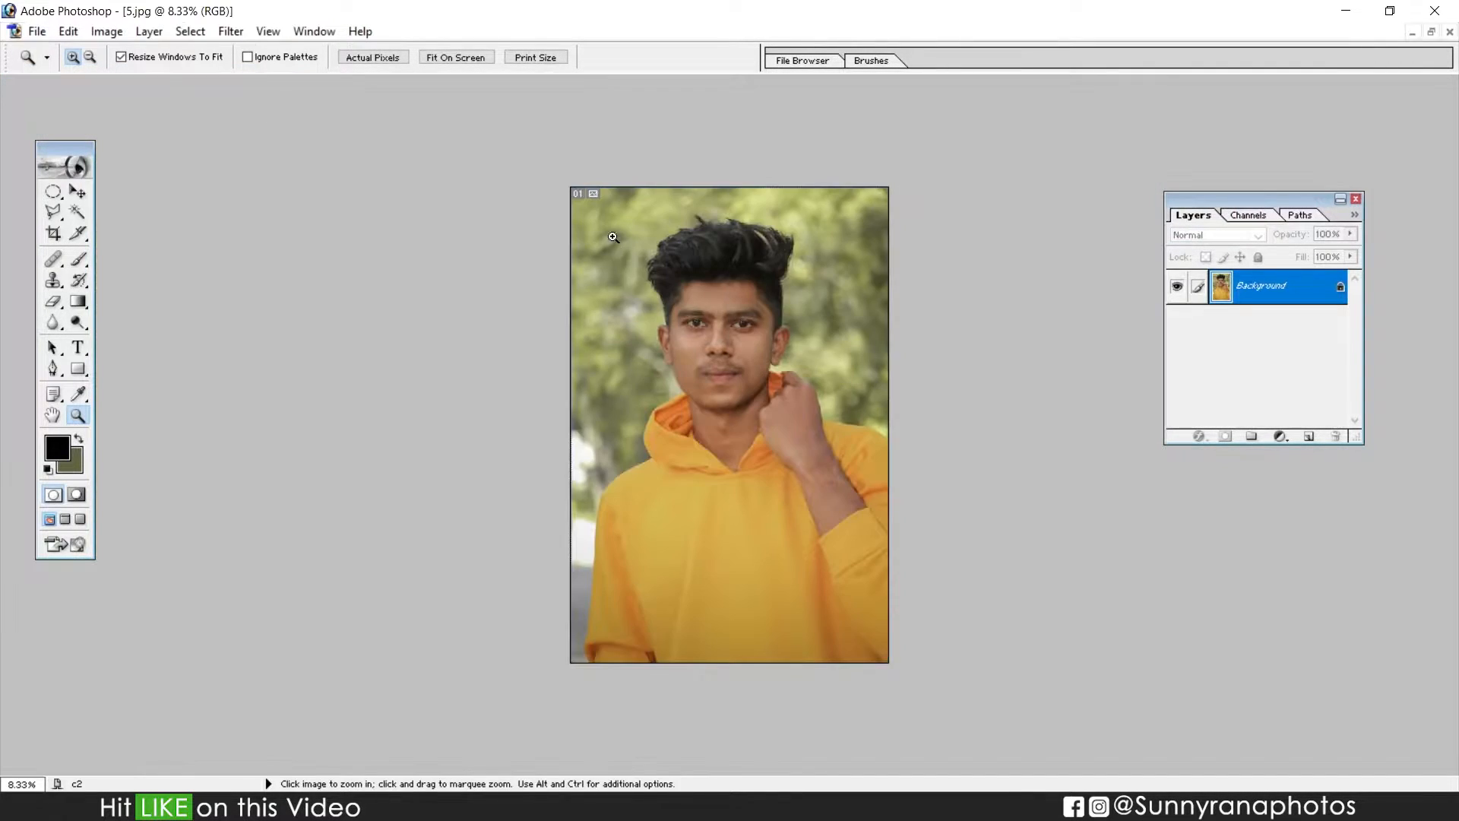
Examine the portrait as a whole and up close along the hair, jaw and hoodie edges
key("ctrl+0")
left_click_drag(626, 140, 928, 439)
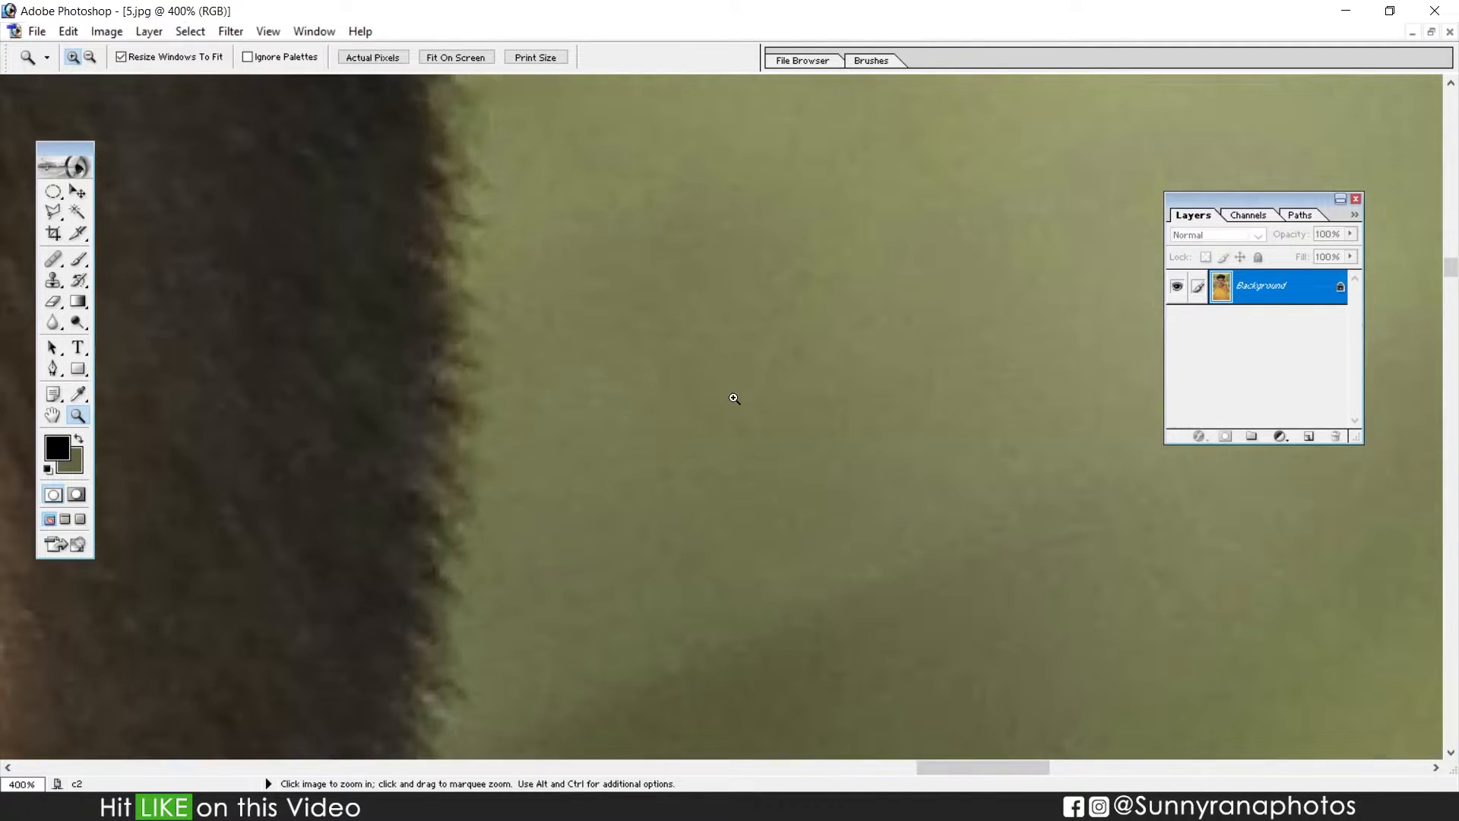
right_click(588, 342)
left_click(646, 354)
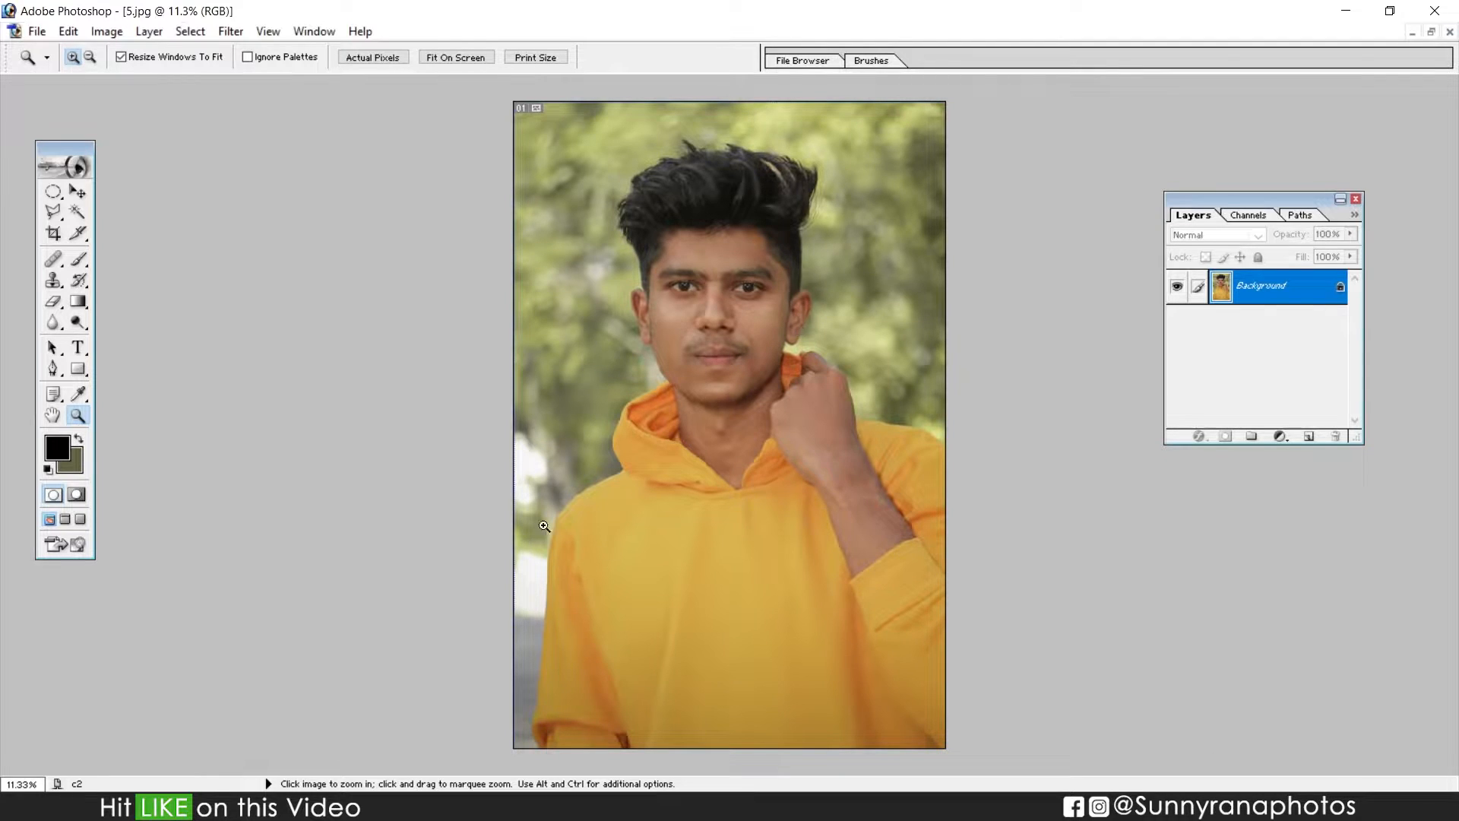
left_click(683, 143)
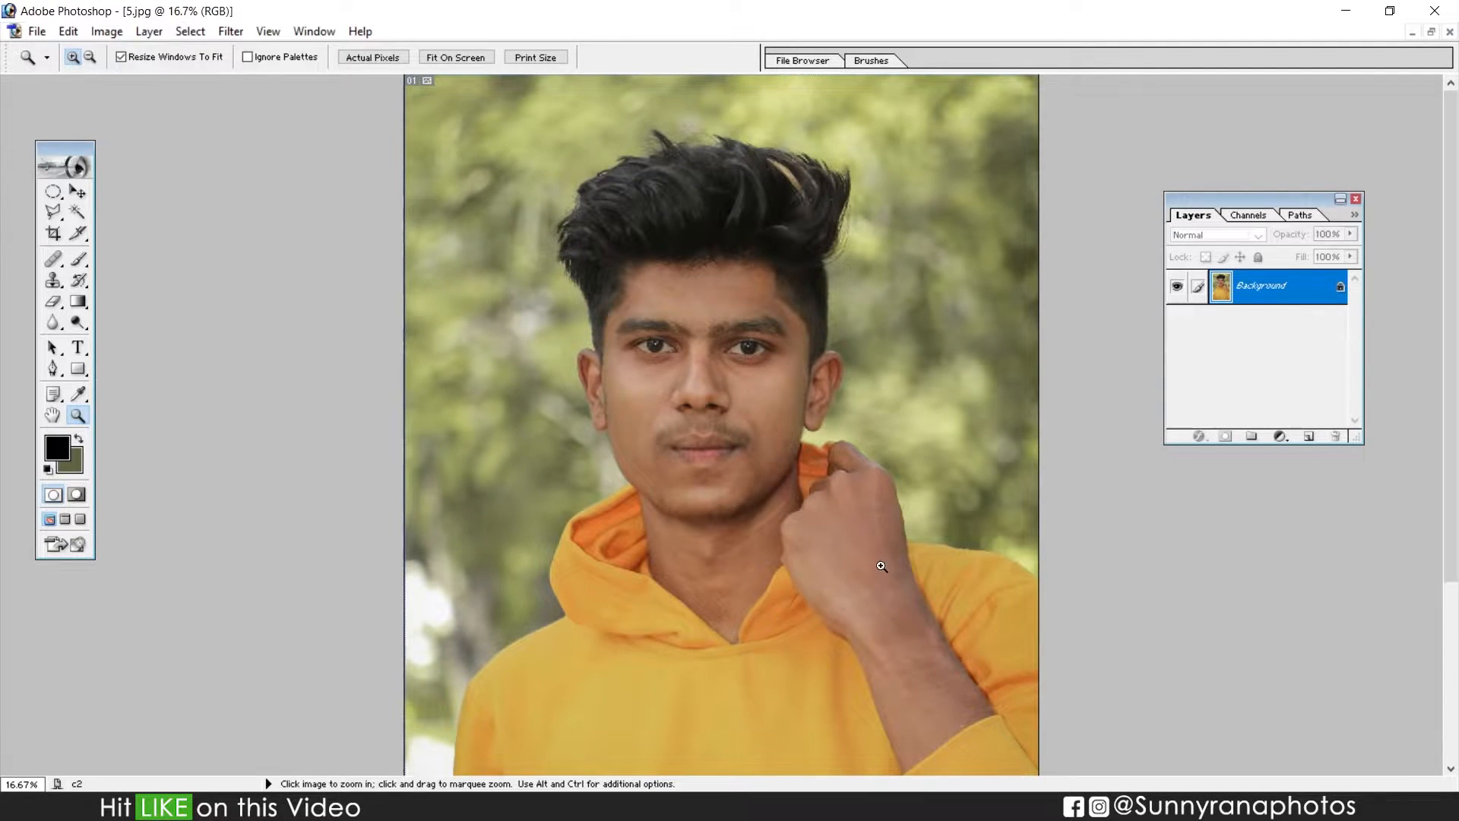
scroll(616, 521, "down", 5)
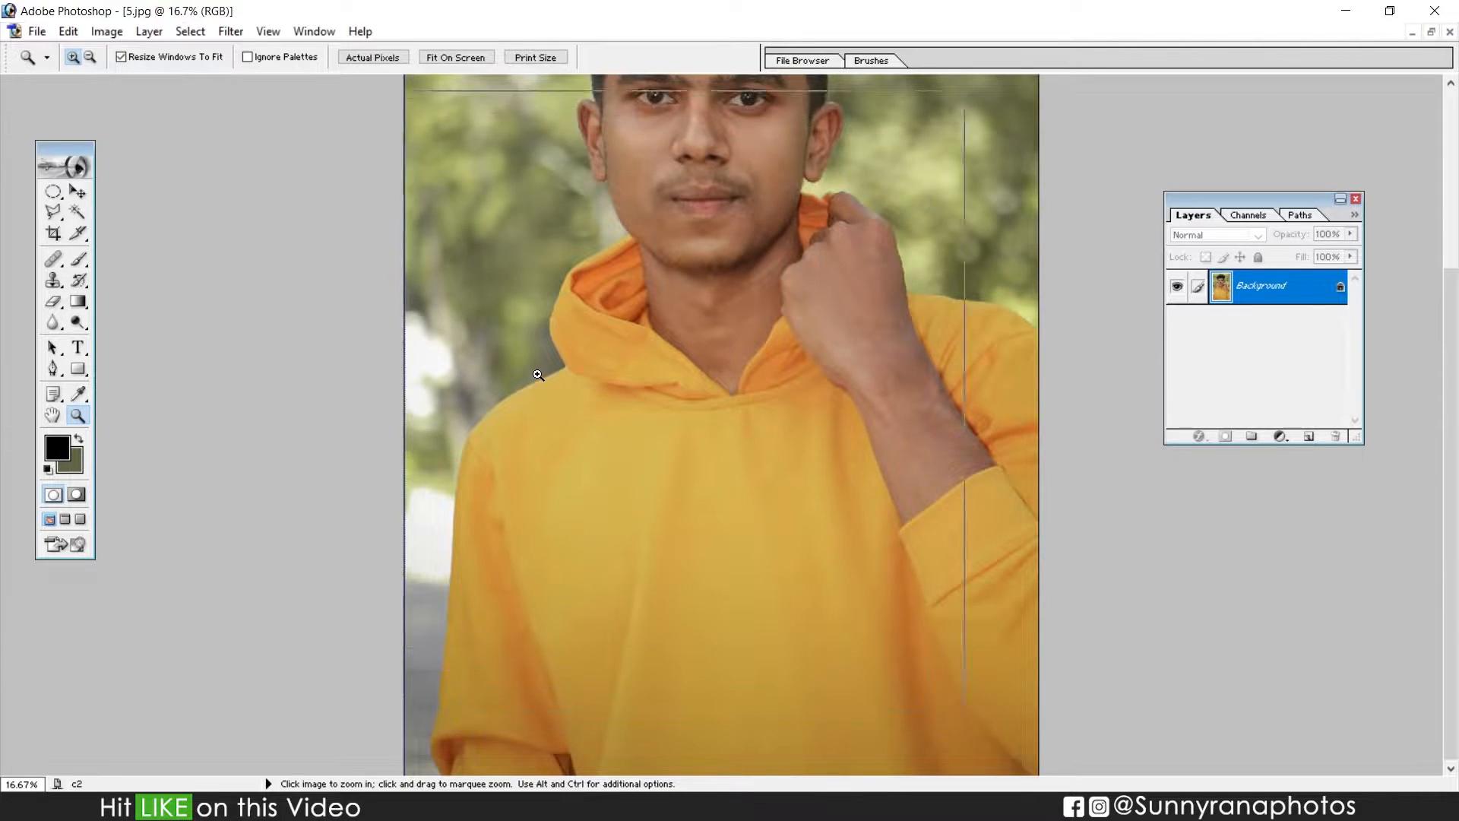
left_click(547, 376)
left_click(511, 322)
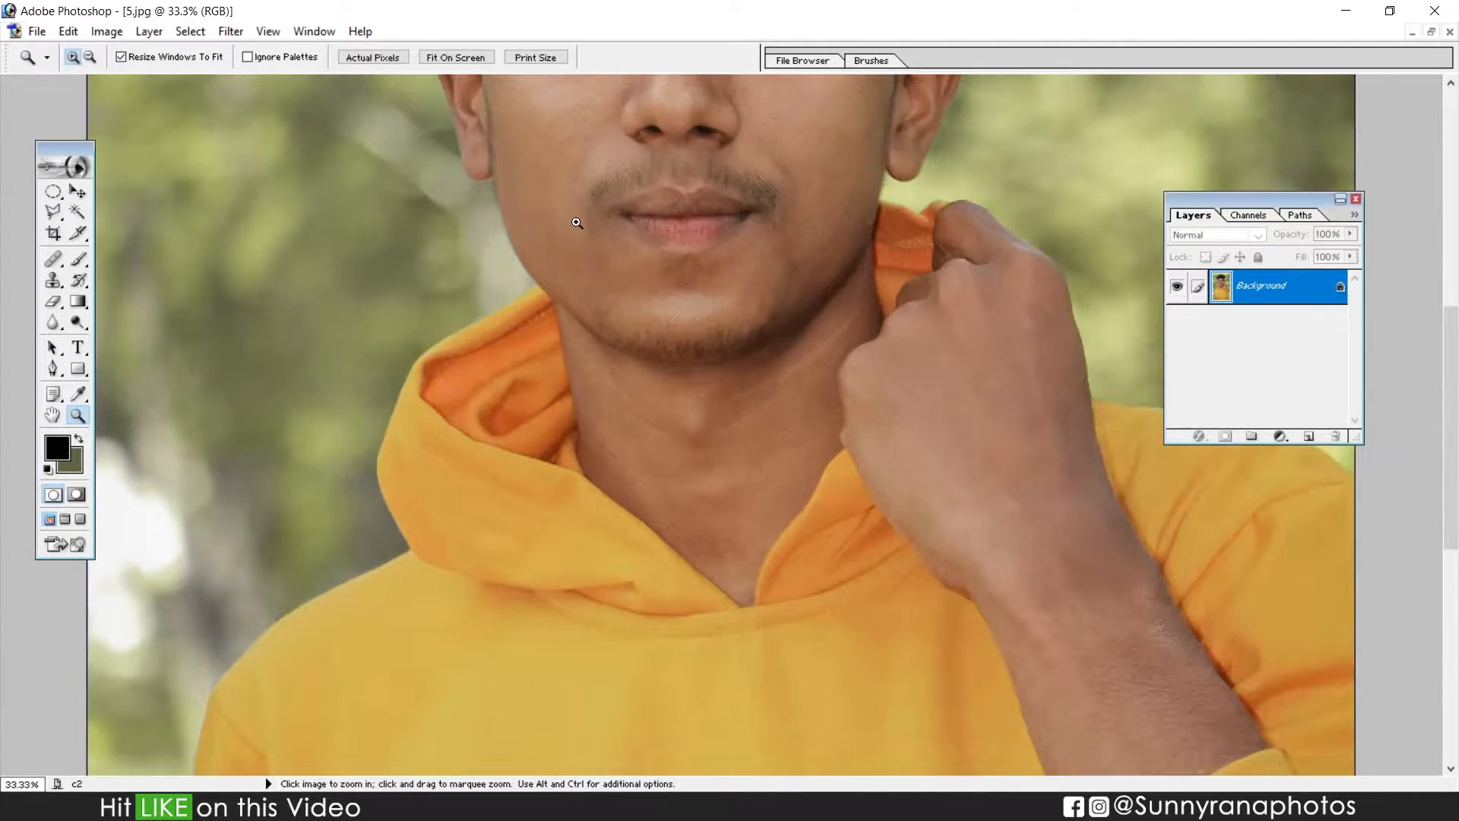
left_click(511, 296)
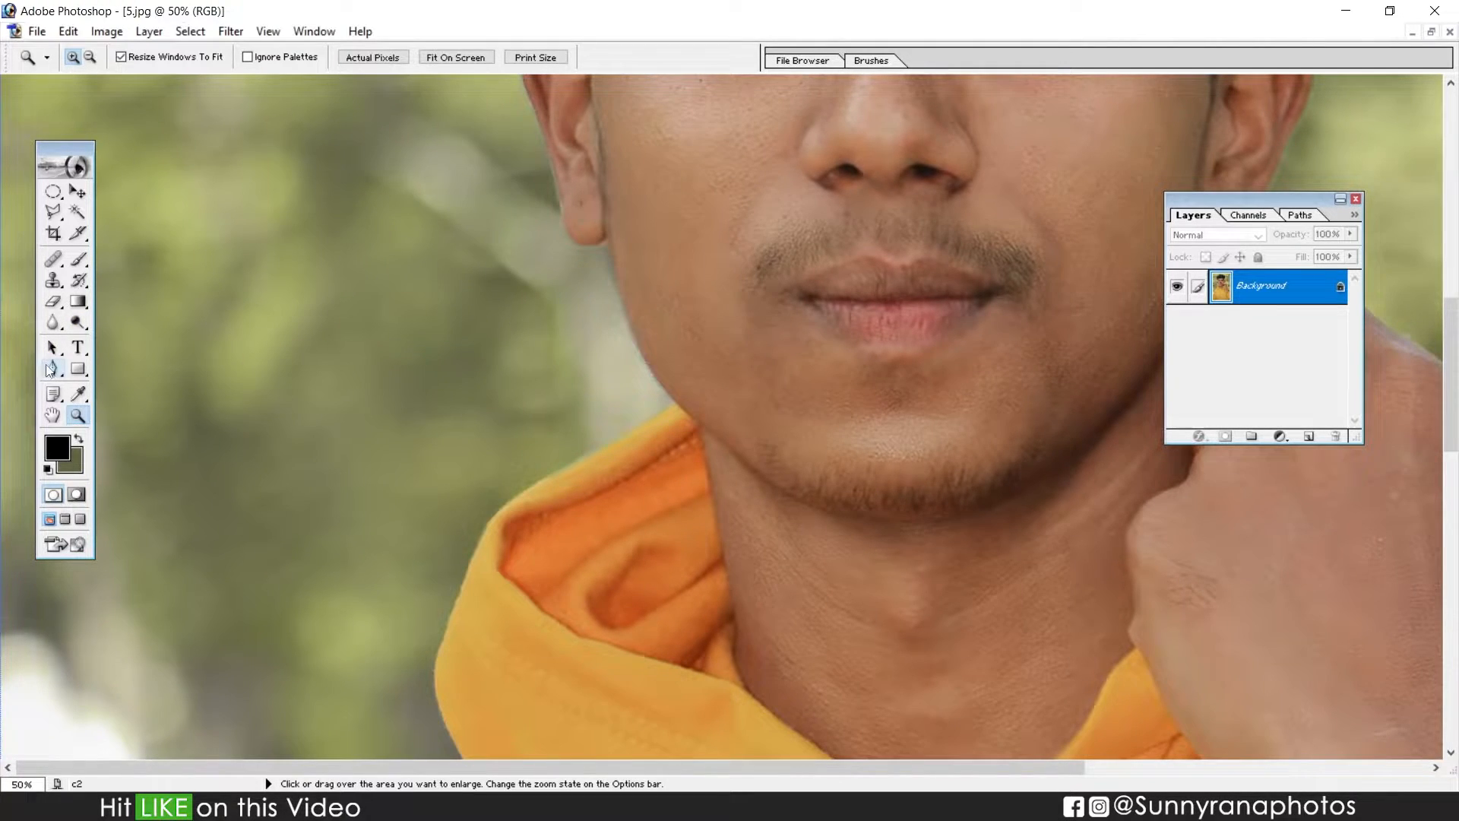
Choose the standard Pen Tool among the pen tool variants
left_click(55, 368)
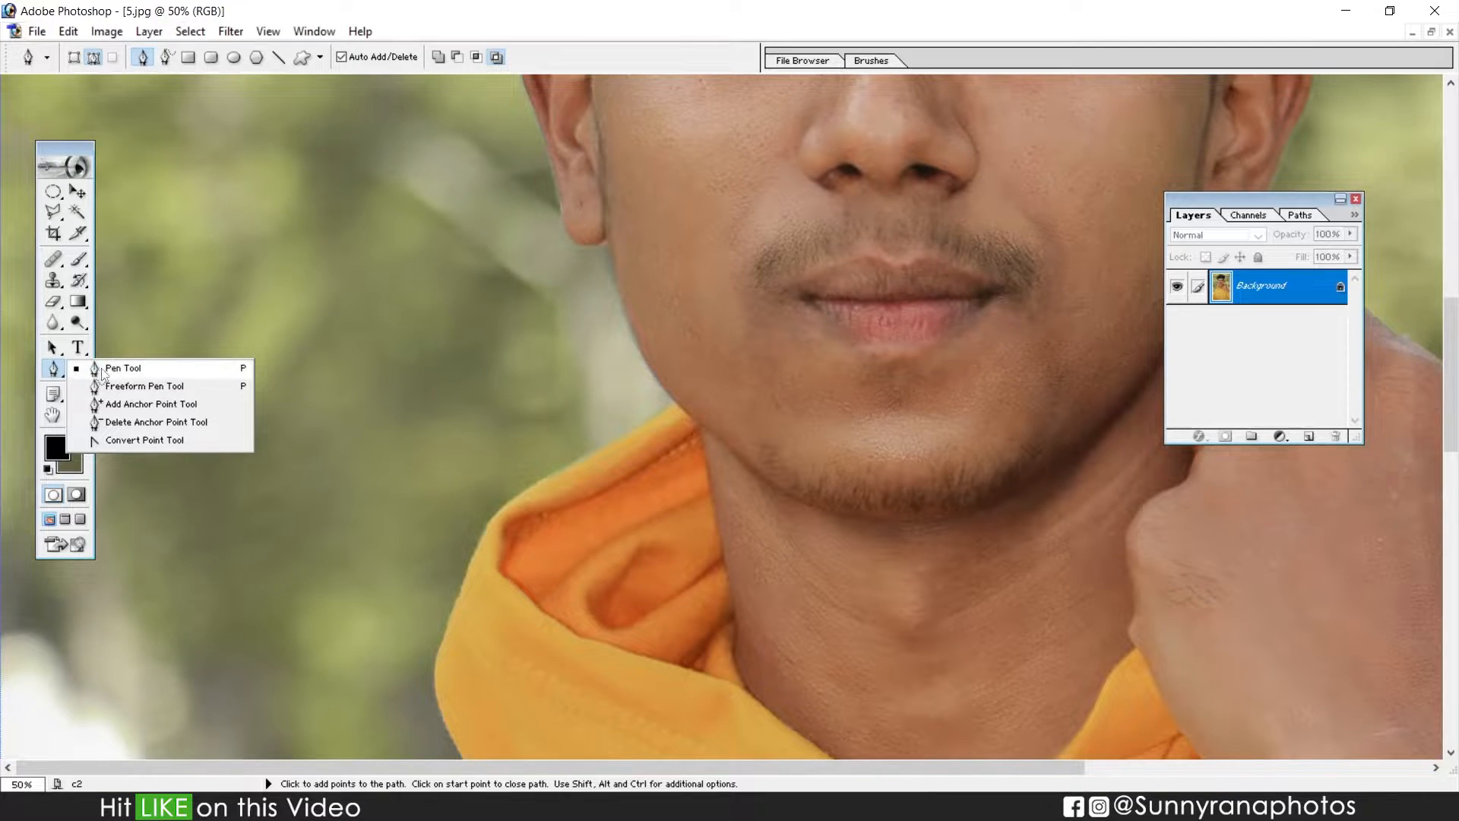
left_click(164, 336)
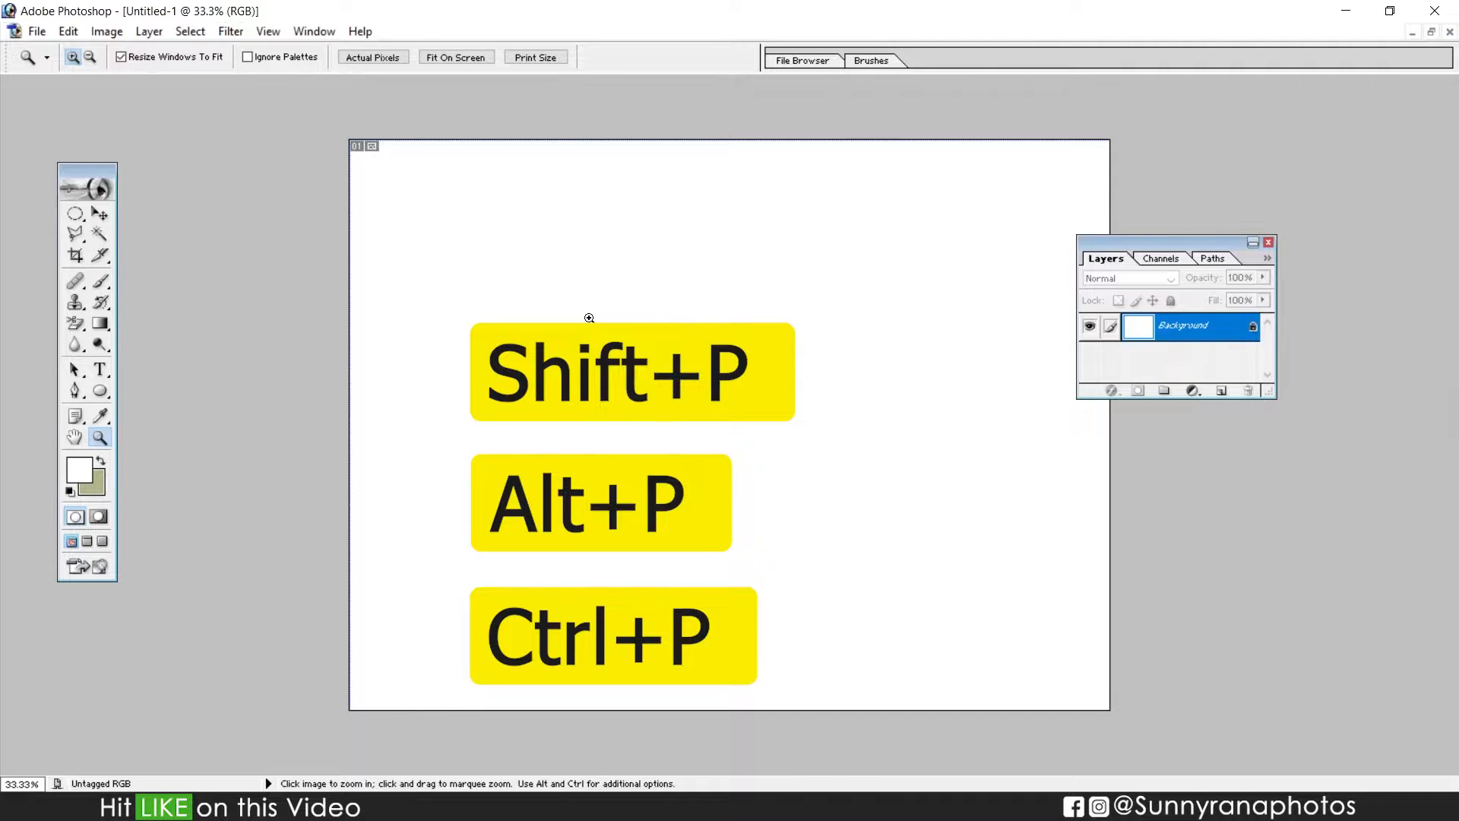
Draw an open path on the blank Untitled-1 canvas with the Pen tool: a straight horizontal segment followed by a downward curved segment
left_click(76, 394)
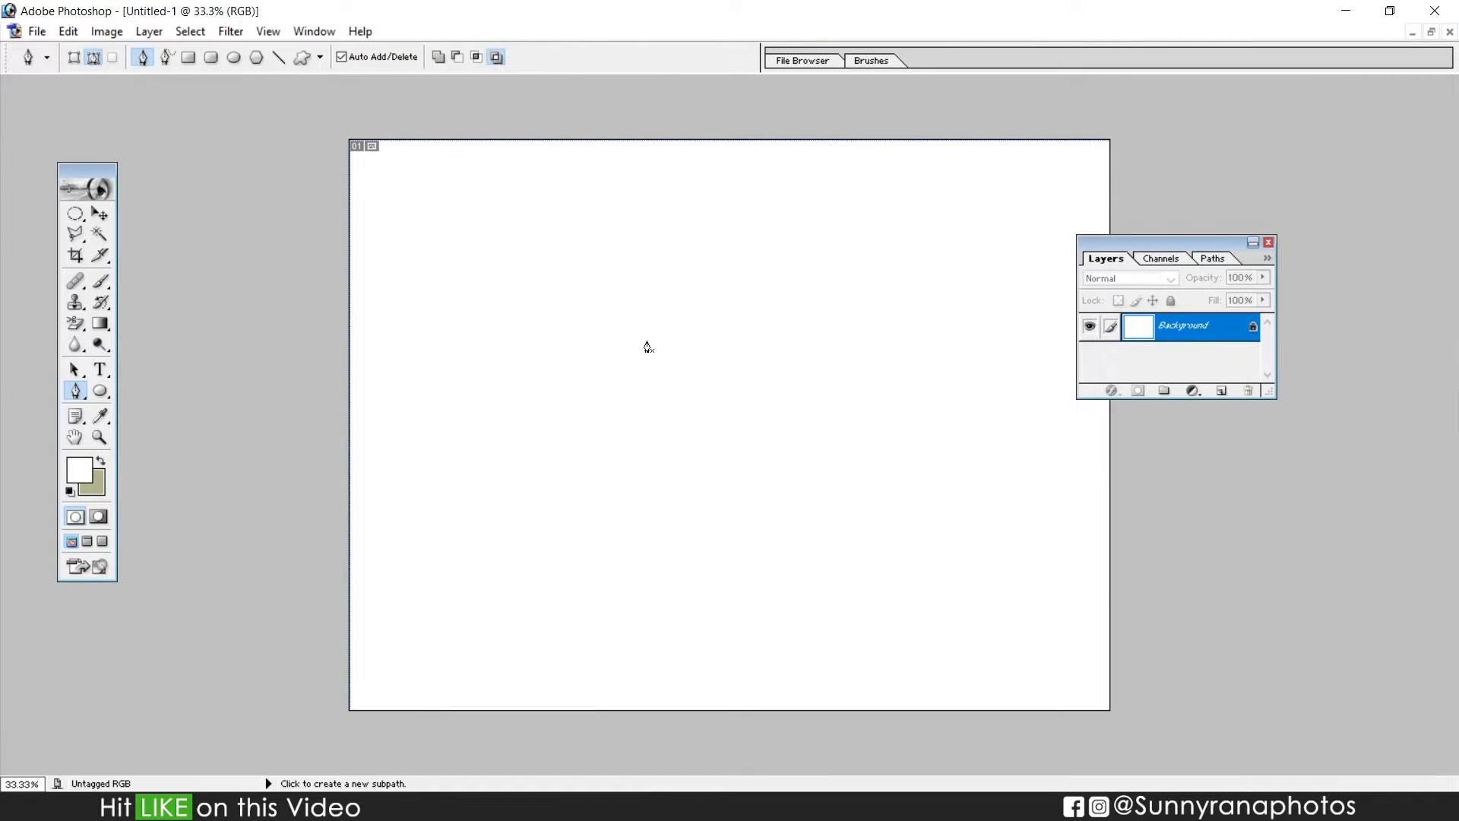
left_click(597, 339)
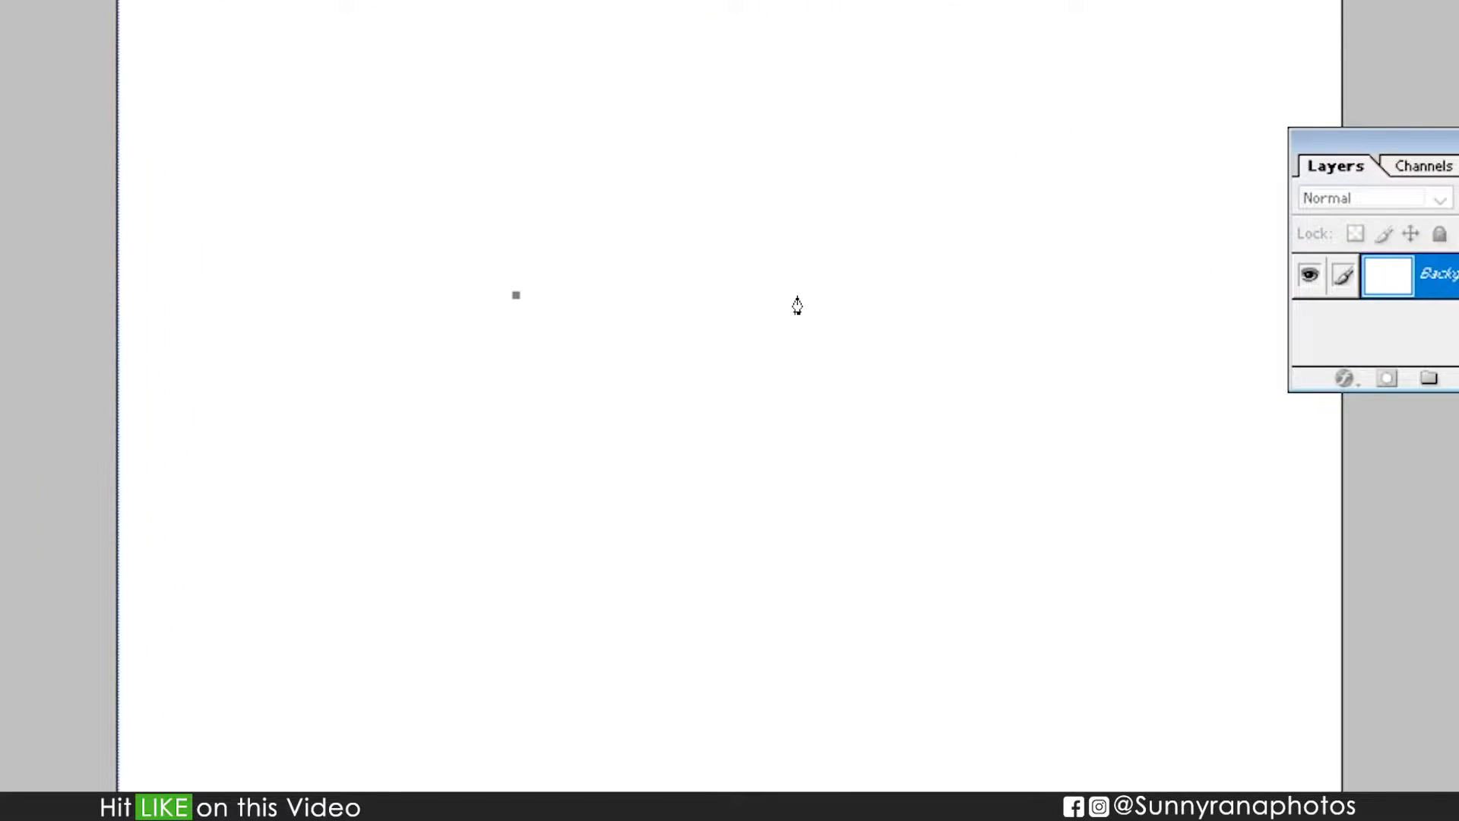
left_click_drag(772, 339, 886, 434)
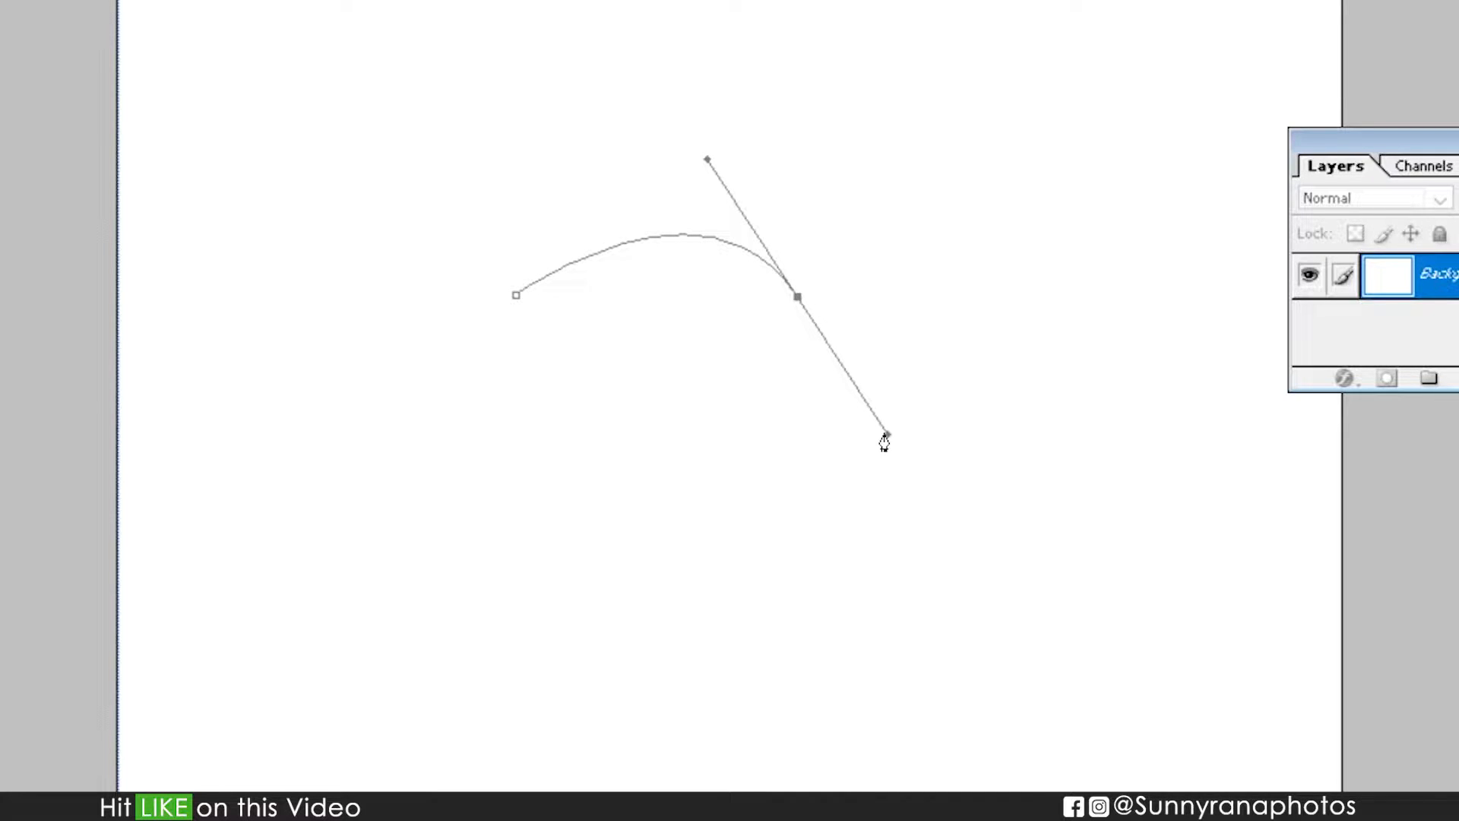
key("ctrl+z")
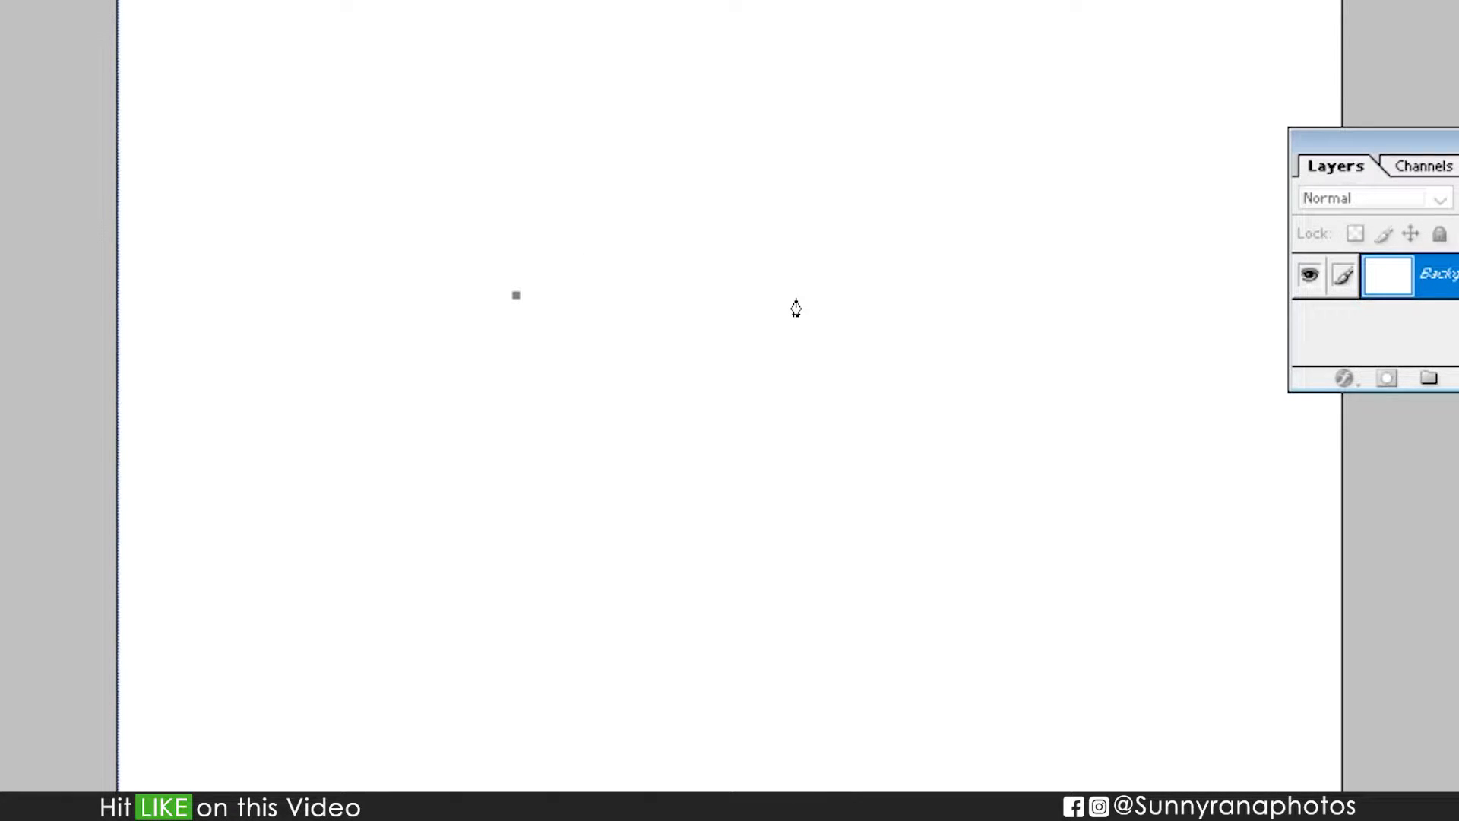
left_click(797, 295)
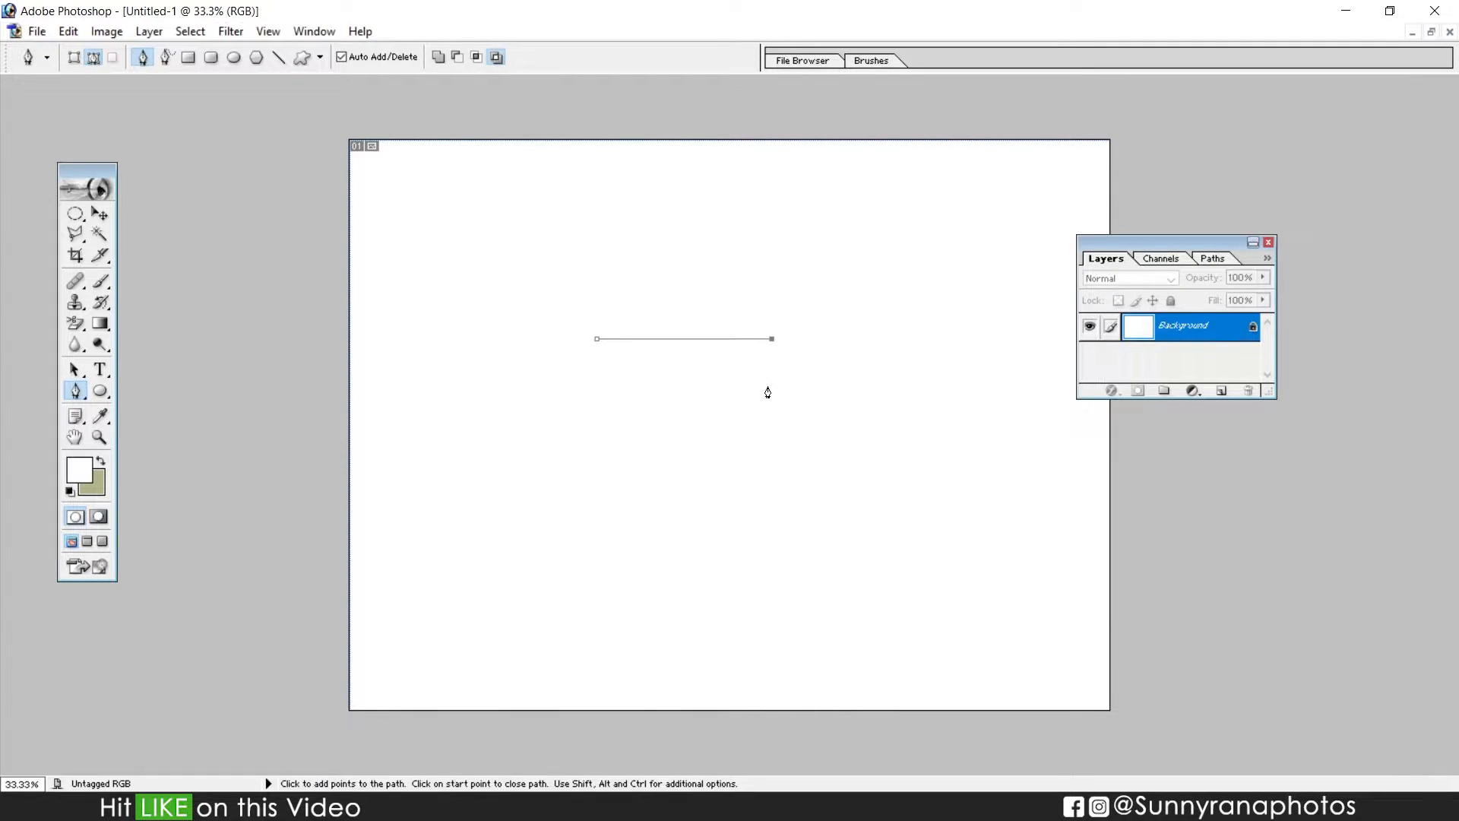
left_click_drag(813, 457, 790, 539)
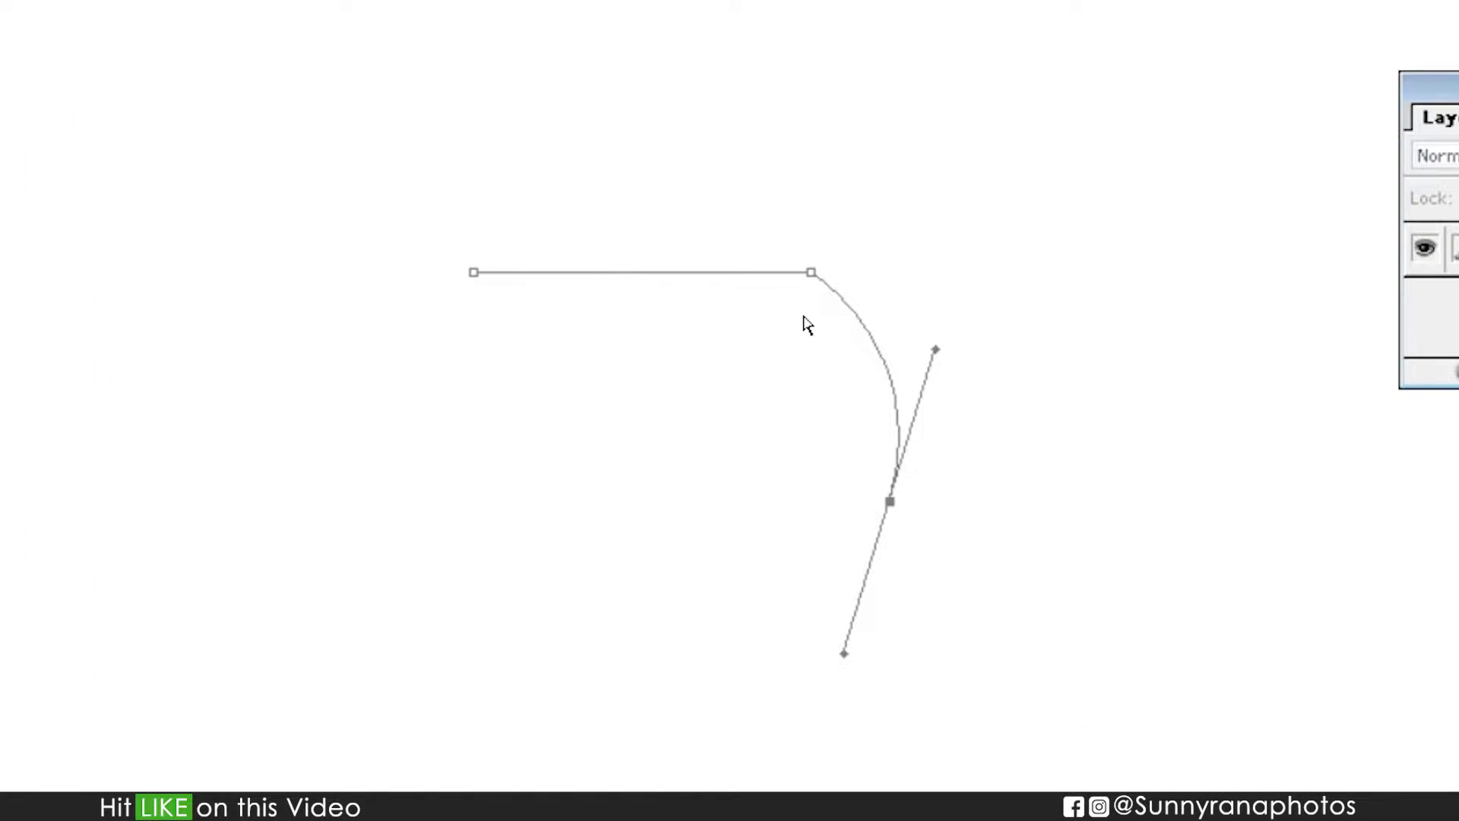
Reshape the practice path by moving its start and middle anchor points toward the left and bulging the curved segment outward
left_click_drag(819, 275, 686, 301)
left_click_drag(463, 271, 351, 384)
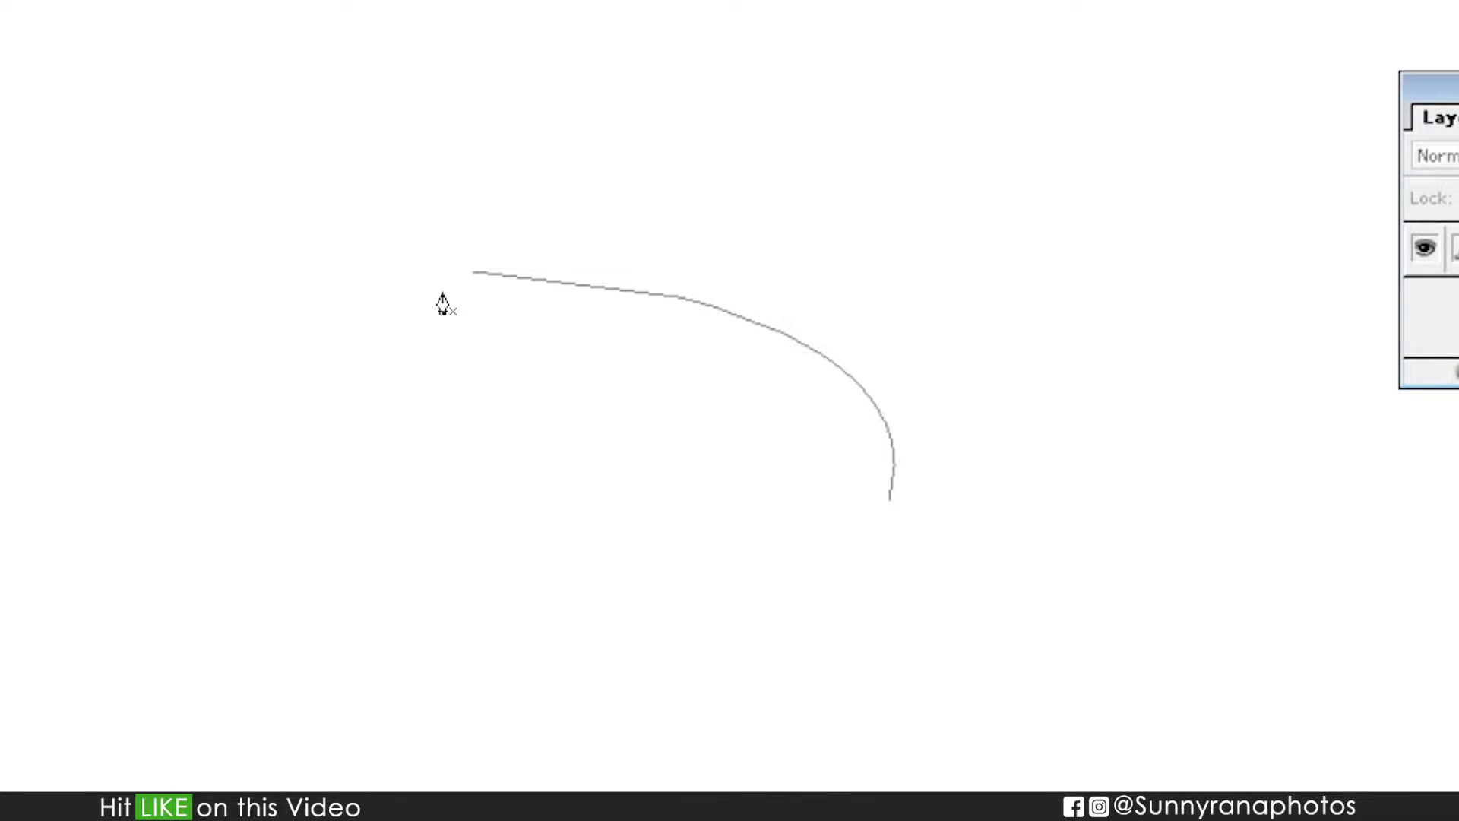
left_click(656, 296)
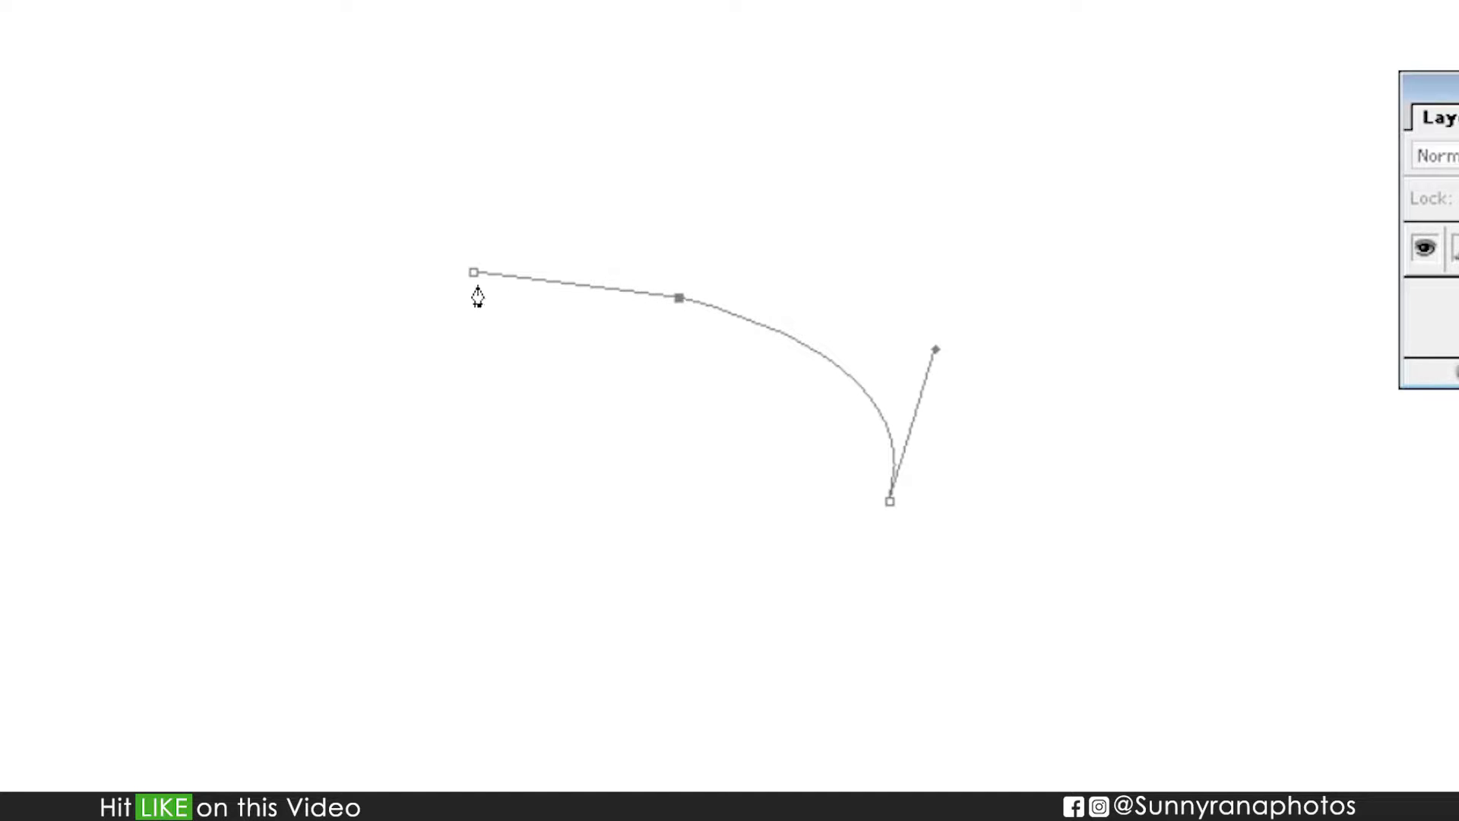
left_click_drag(472, 272, 398, 356)
left_click_drag(678, 294, 514, 293)
left_click_drag(744, 339, 886, 275)
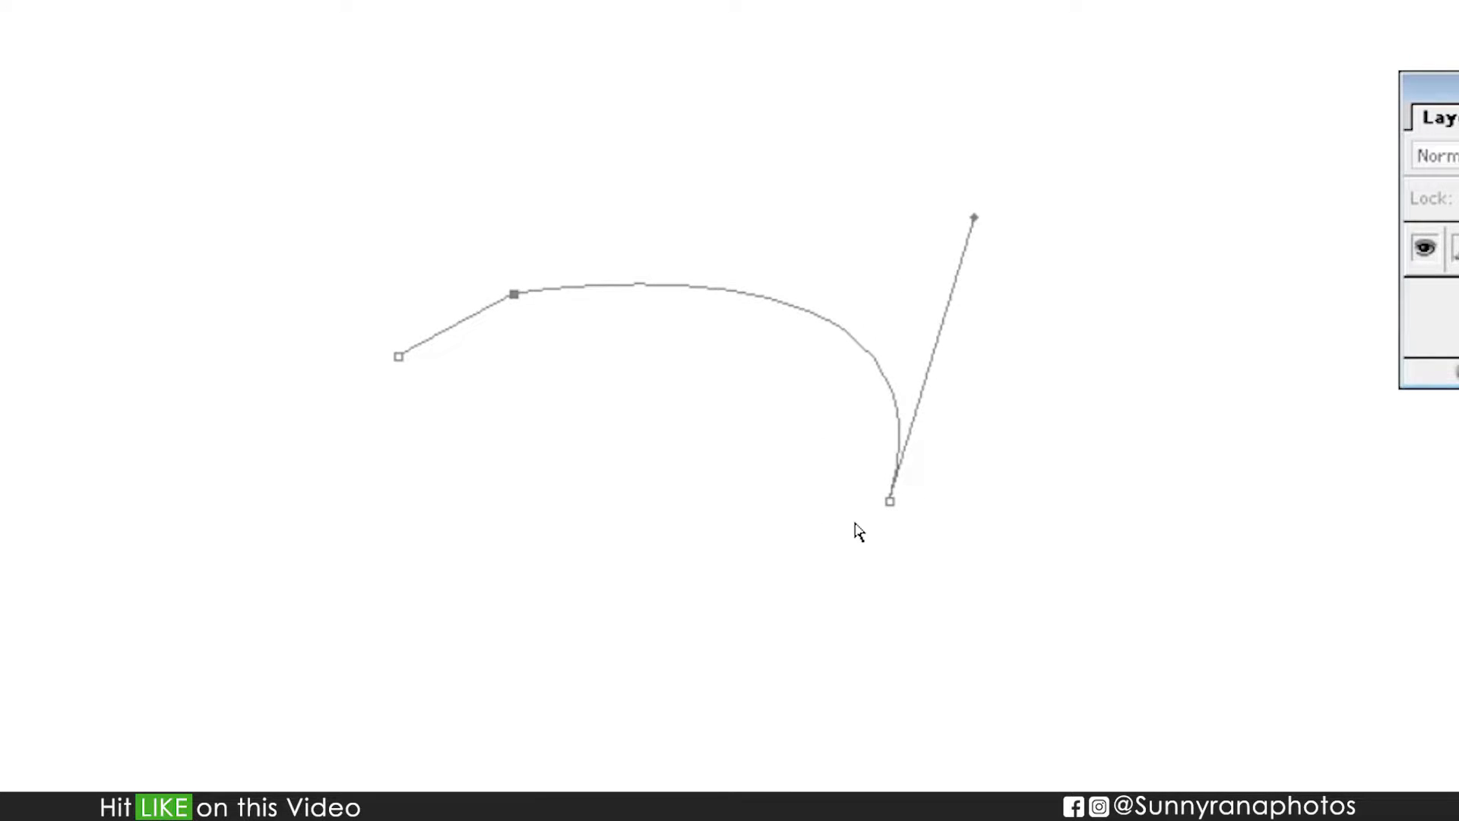
Widen the practice path by moving its end anchor to the right and repositioning the start and middle anchors
left_click_drag(891, 503, 1165, 487)
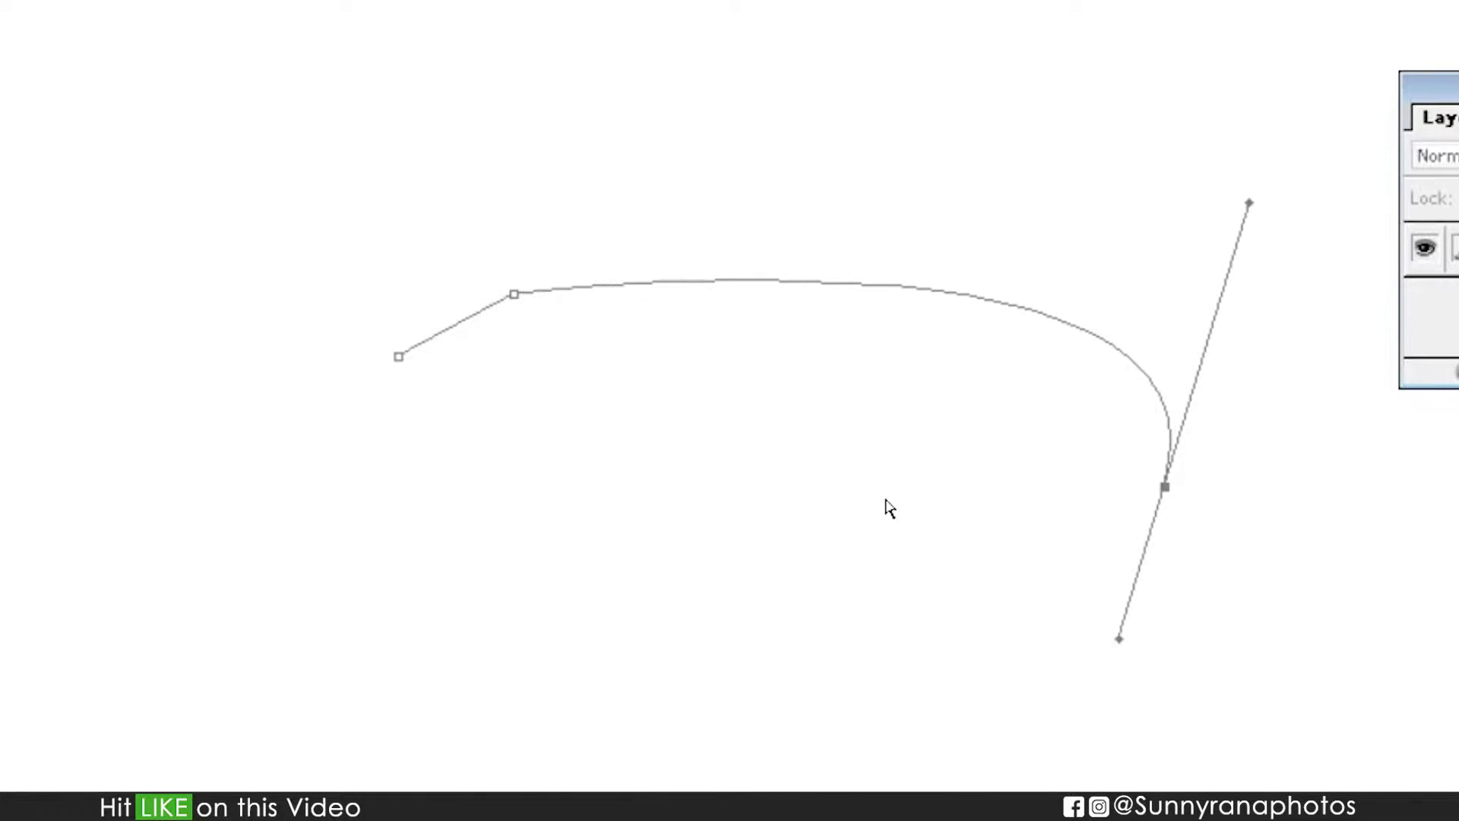
left_click_drag(513, 295, 632, 302)
left_click_drag(398, 358, 297, 285)
left_click_drag(636, 302, 703, 231)
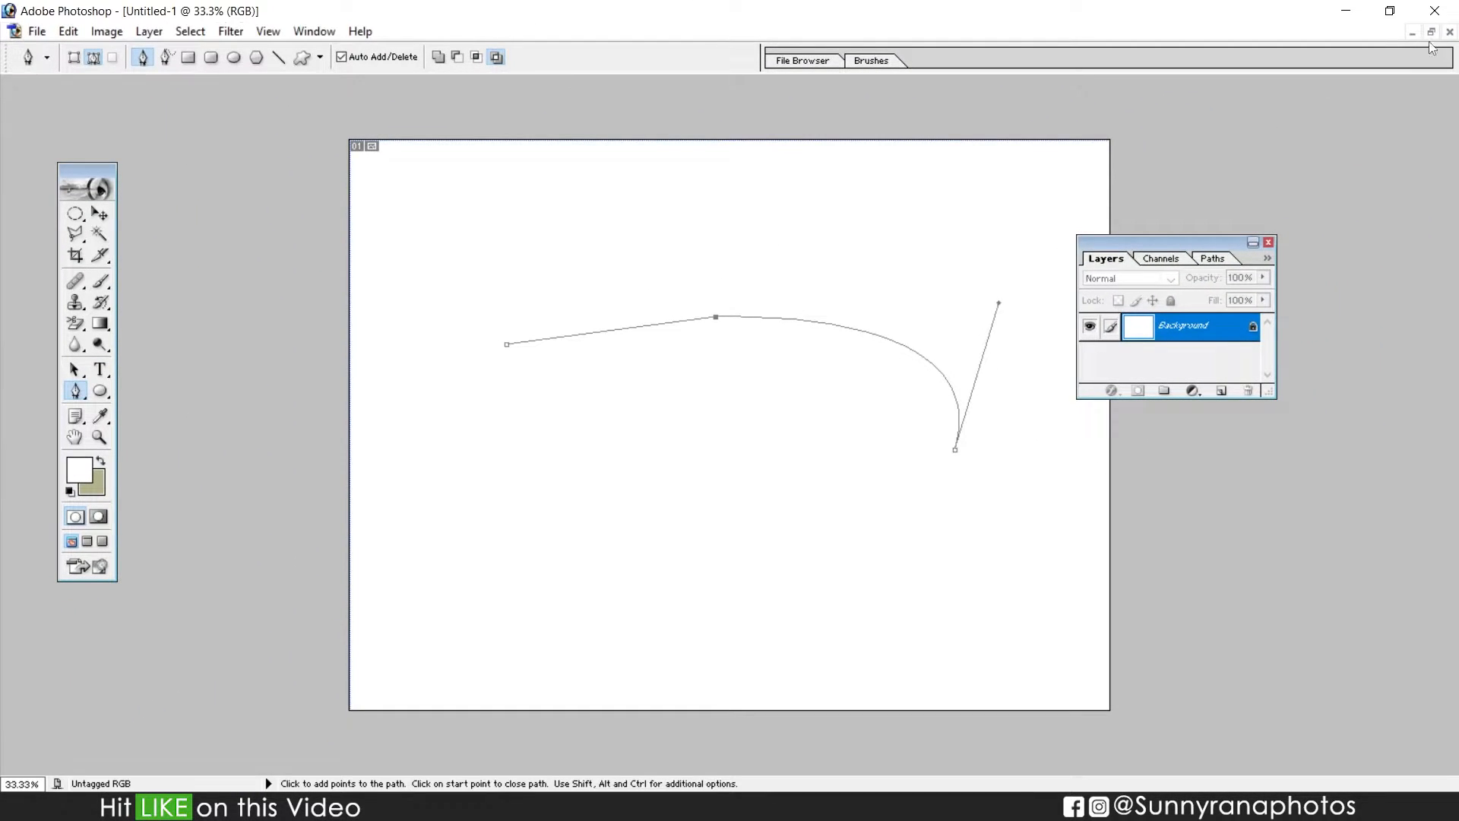
Restore the Untitled-1 window to floating size and maximize the hand illustration 6657 copy.jpg
left_click(1431, 32)
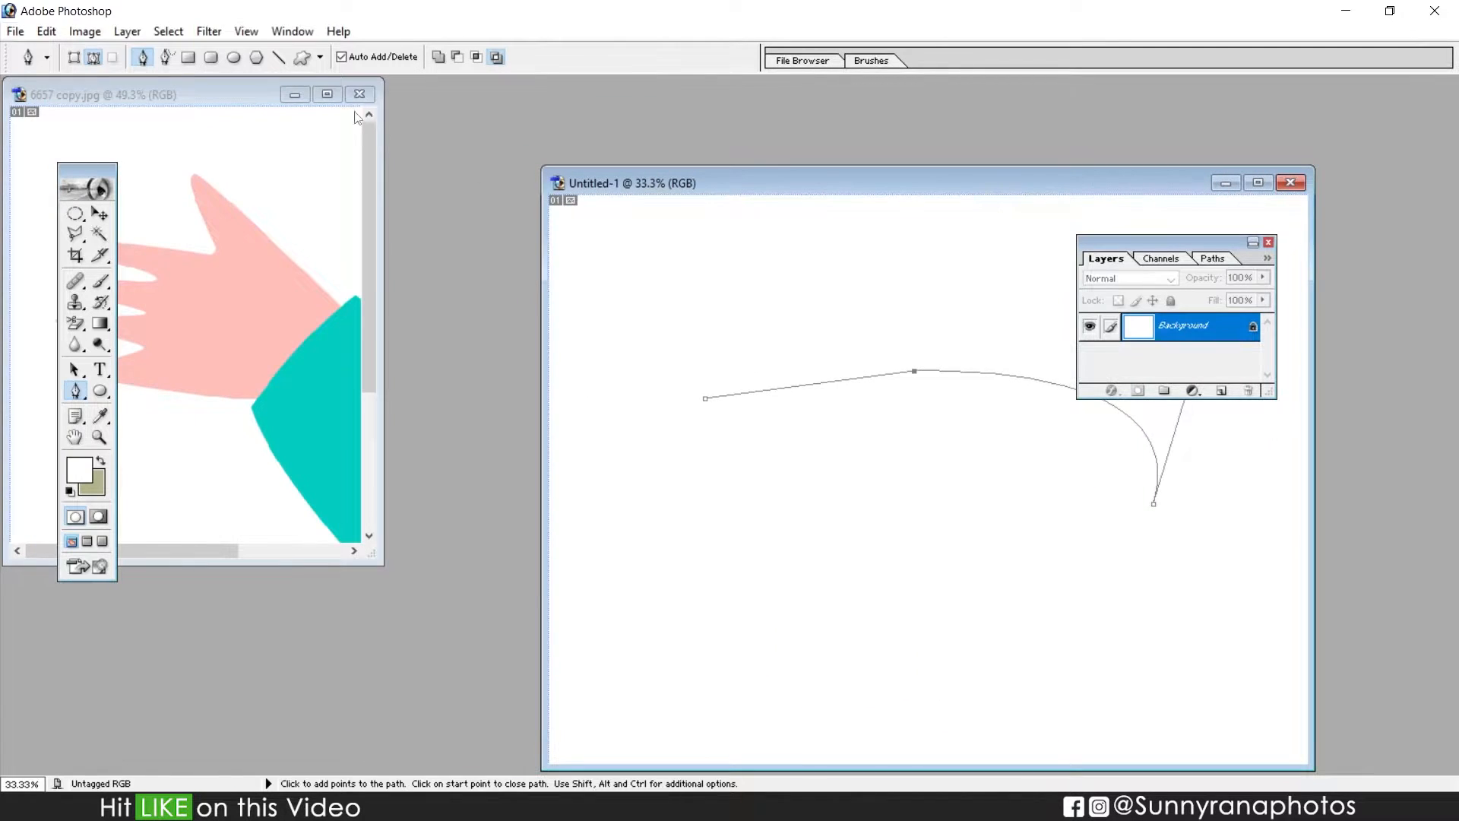
left_click(334, 90)
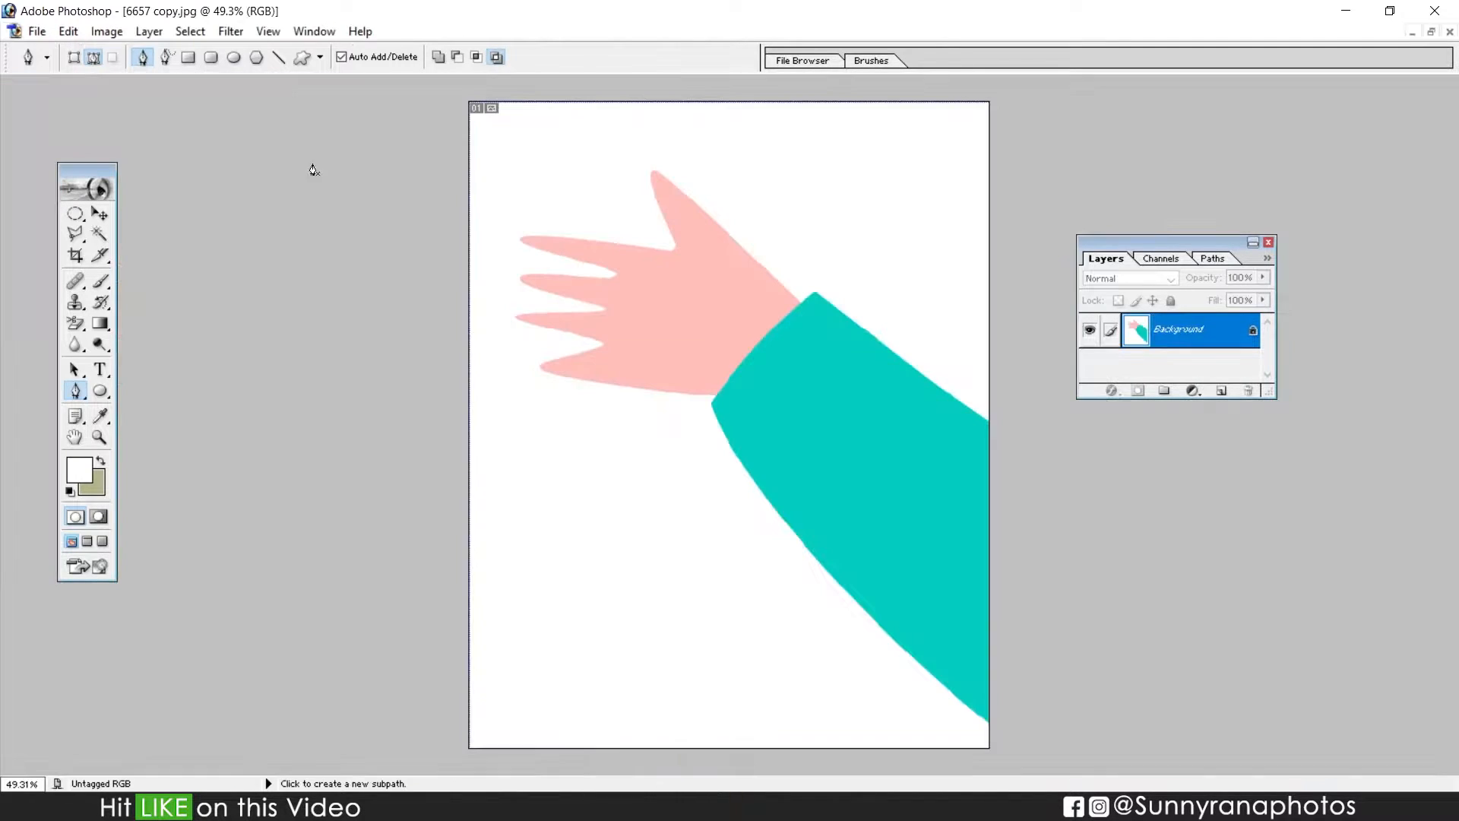
Start a path on the hand's outer edge with an anchor near the thumb tip and a curved anchor just before the sleeve
key("z")
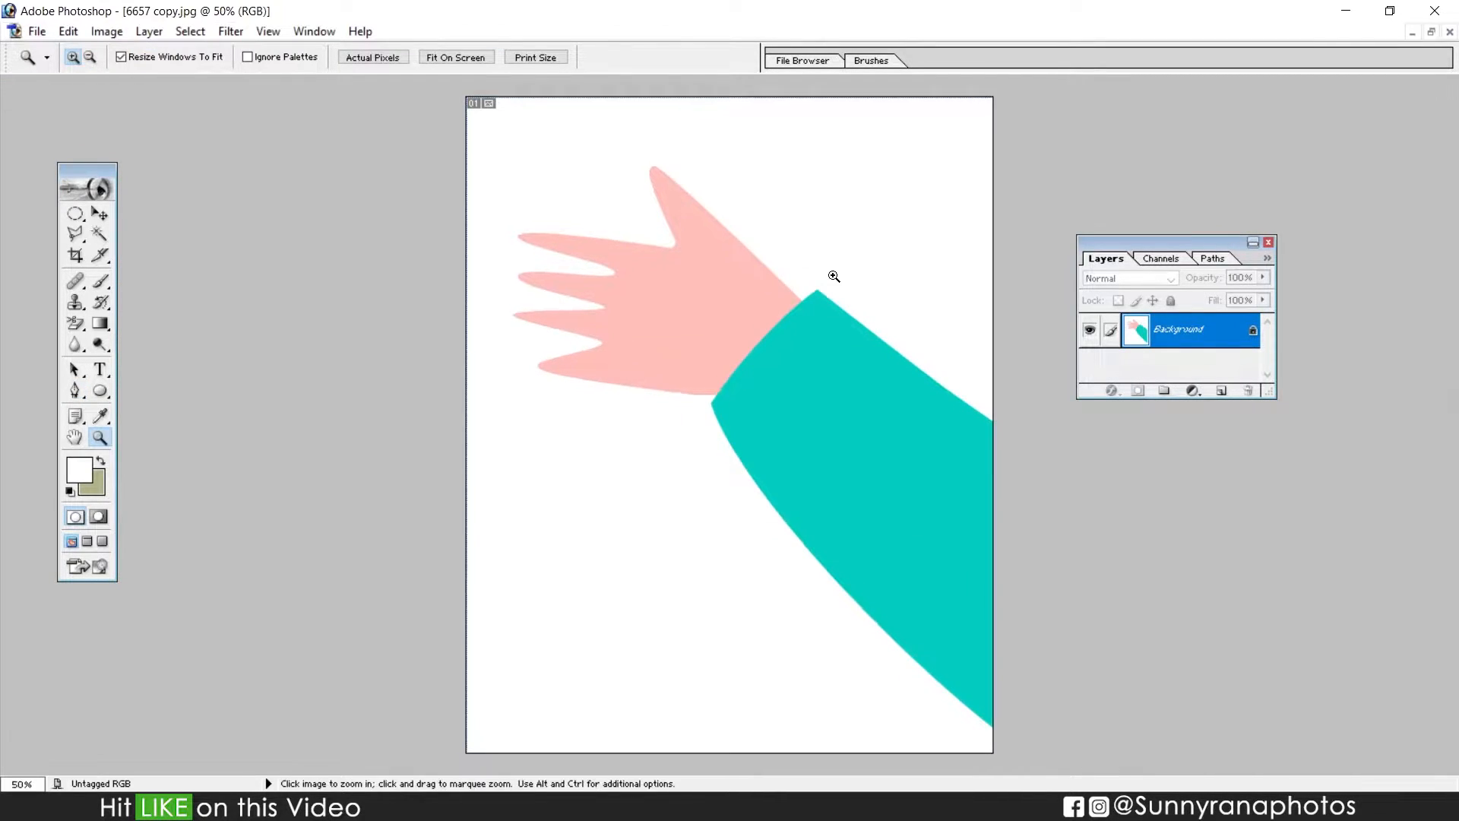
left_click(833, 278)
left_click(773, 290)
left_click(766, 347)
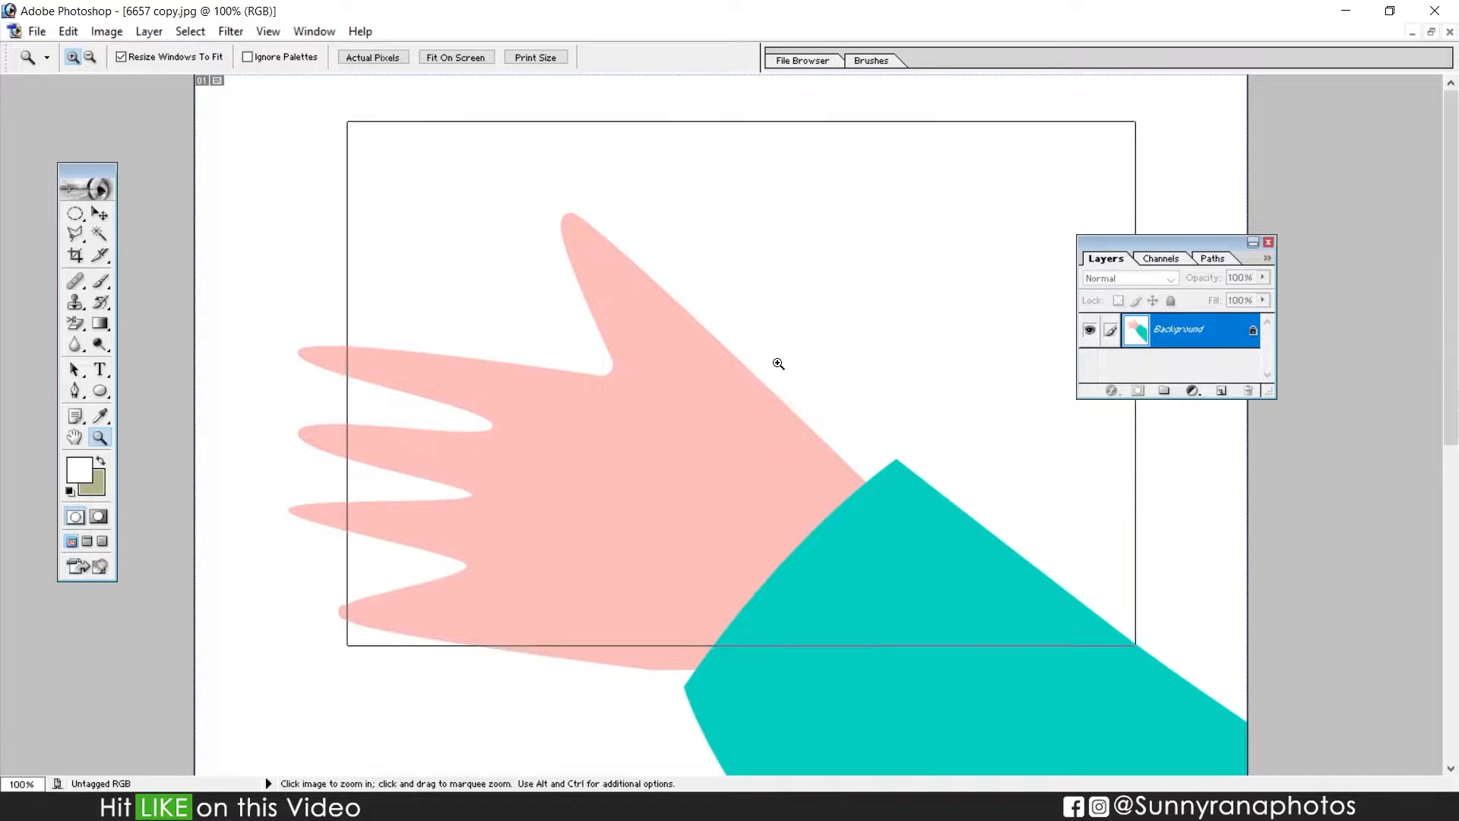
key("space")
left_click_drag(879, 492, 870, 463)
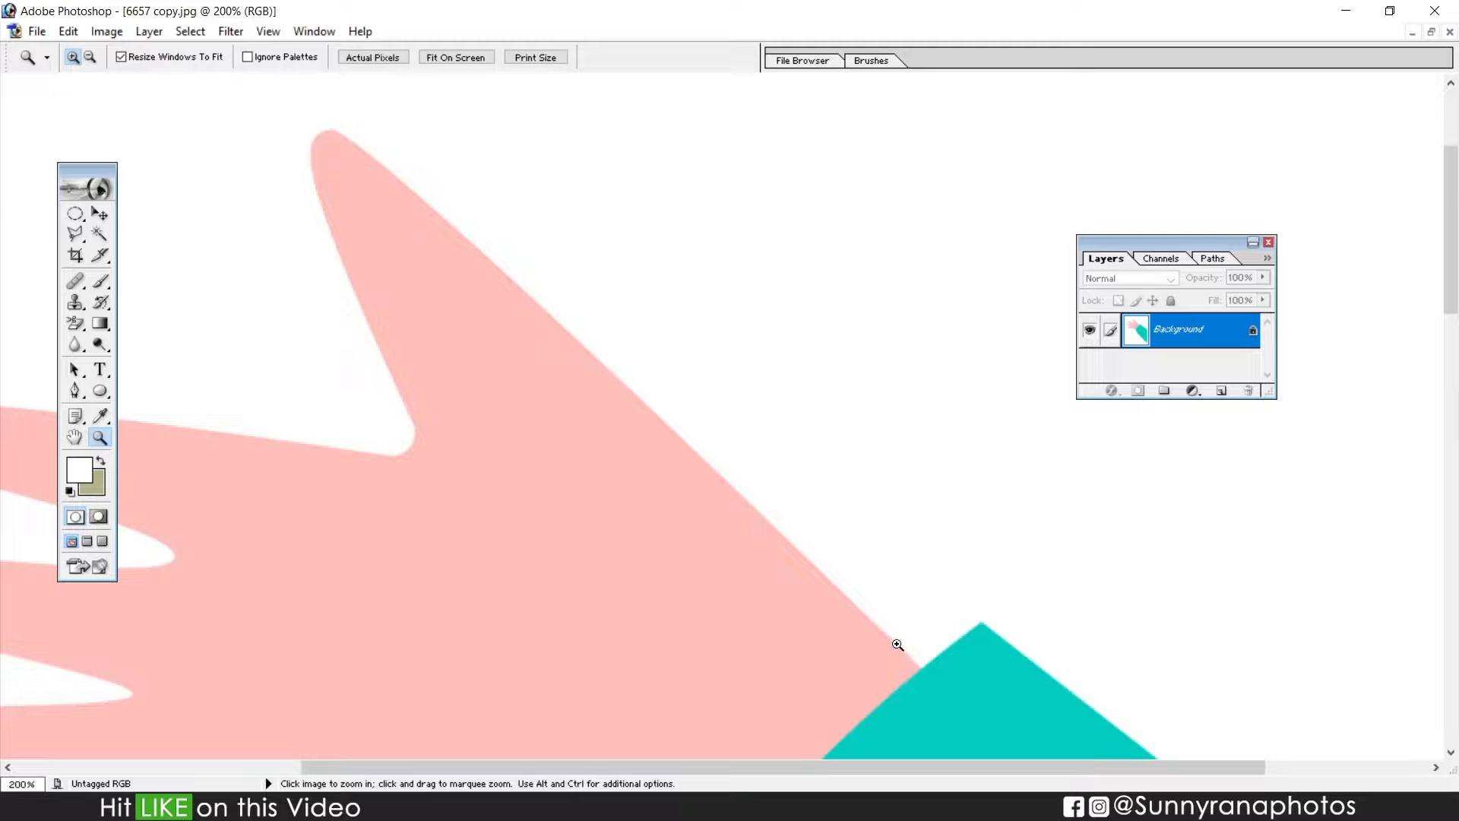
left_click_drag(789, 540, 769, 509)
key("p")
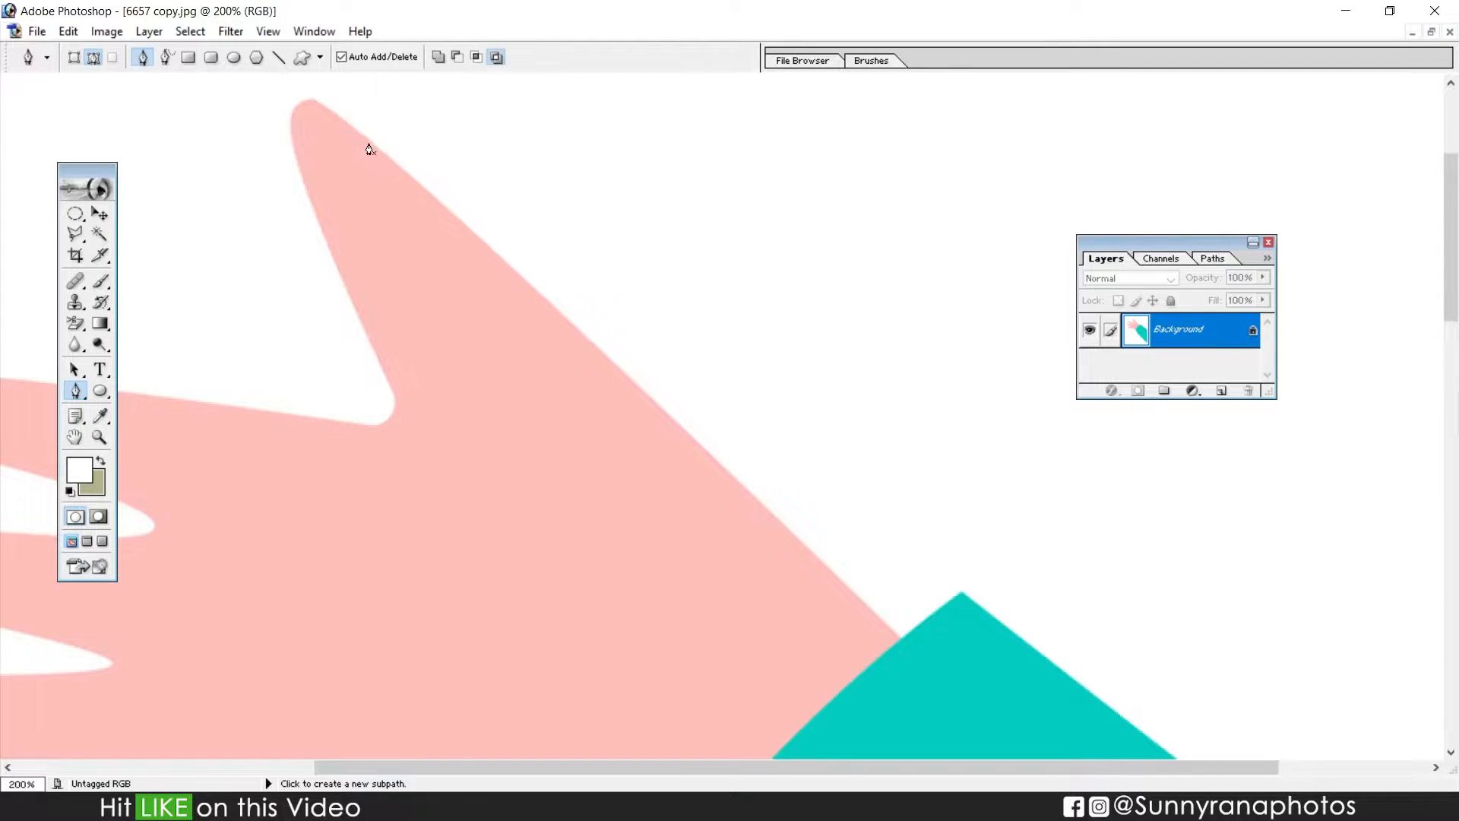
left_click(352, 130)
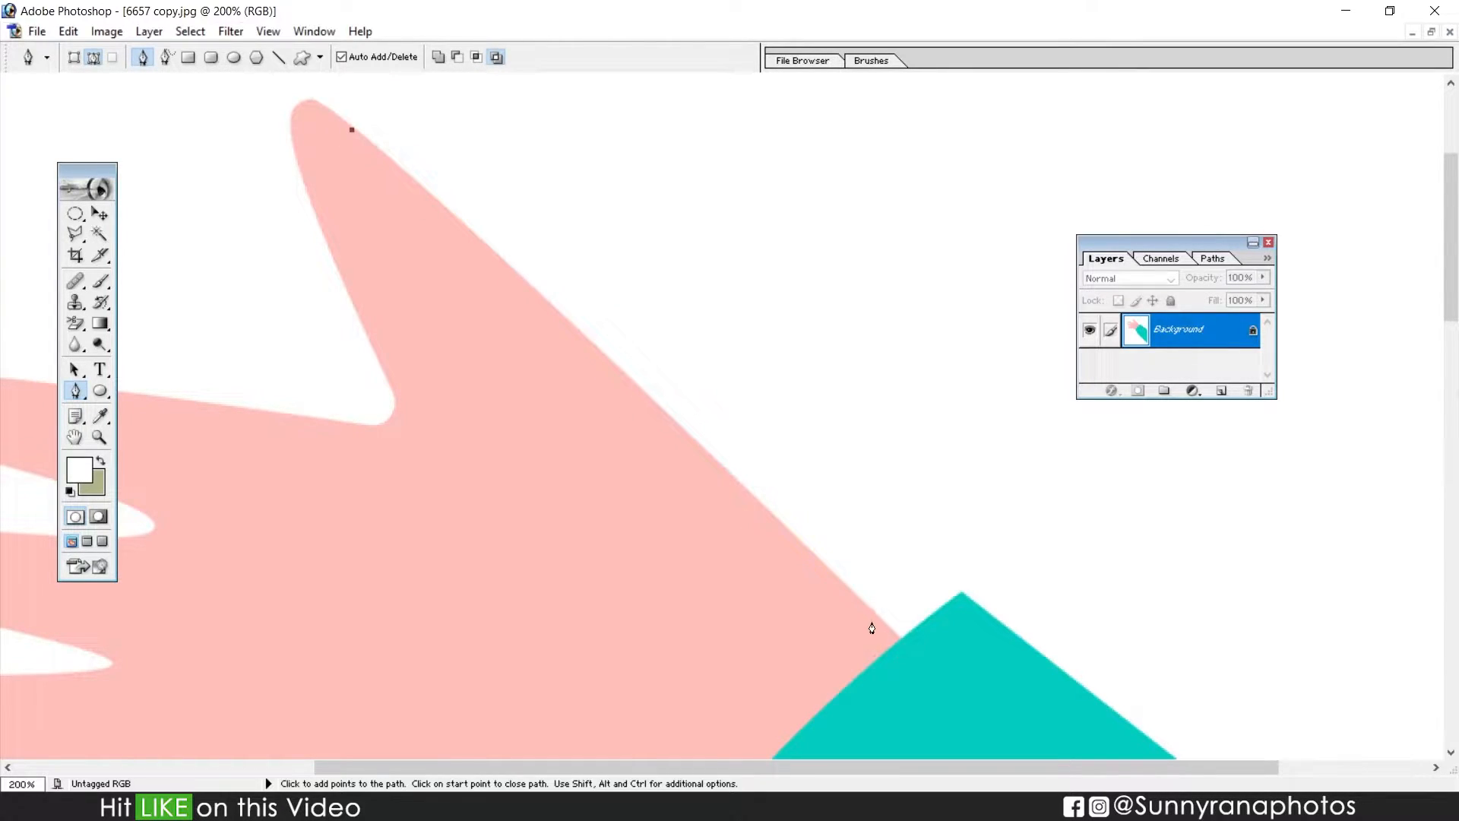
left_click_drag(841, 581, 803, 570)
Try to continue the path to the sleeve's upper corner while keeping the forward direction handle of the anchor near the wrist
key("z")
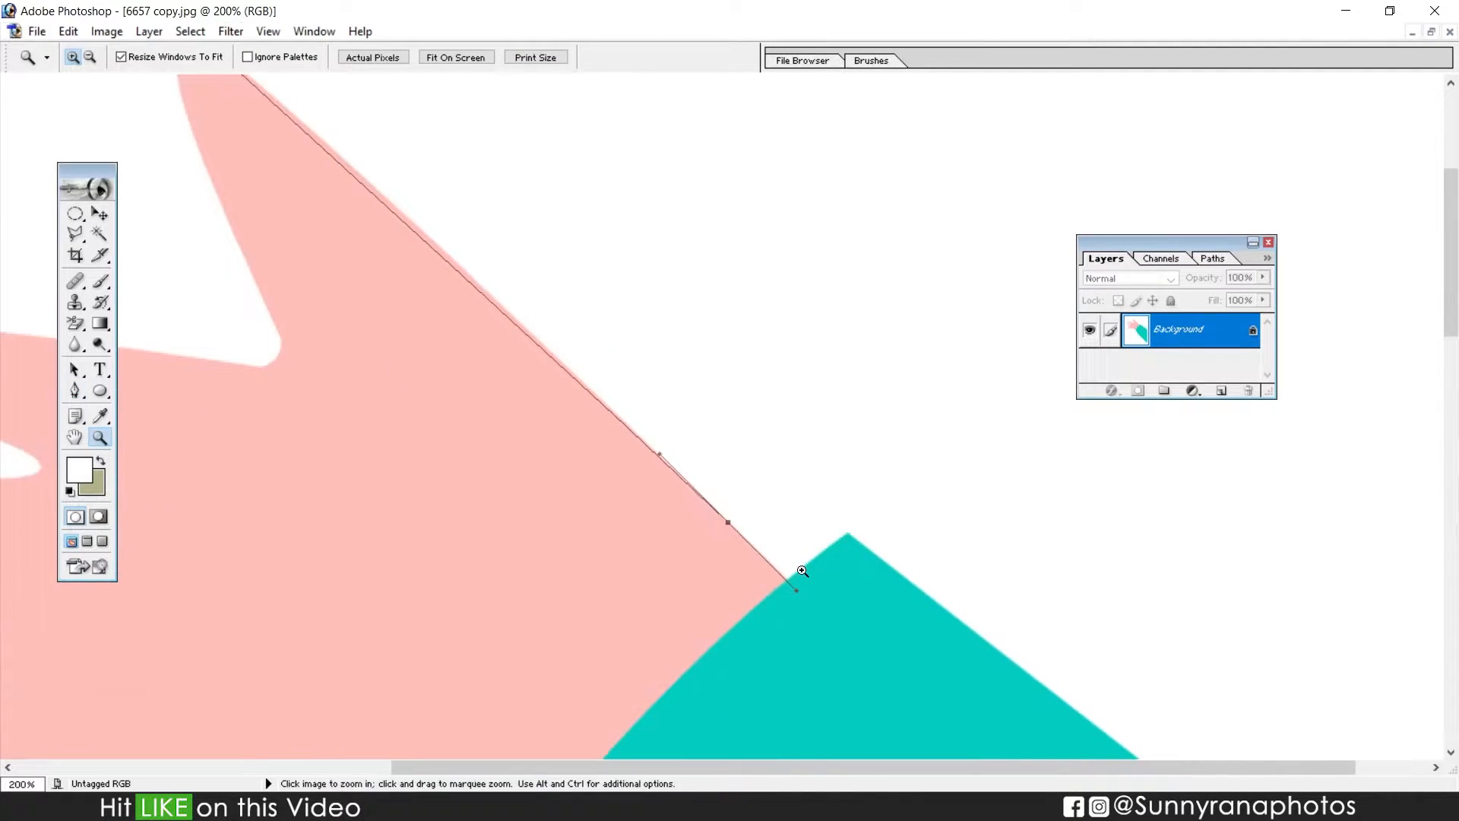
left_click(801, 571)
left_click(715, 397)
left_click(690, 402)
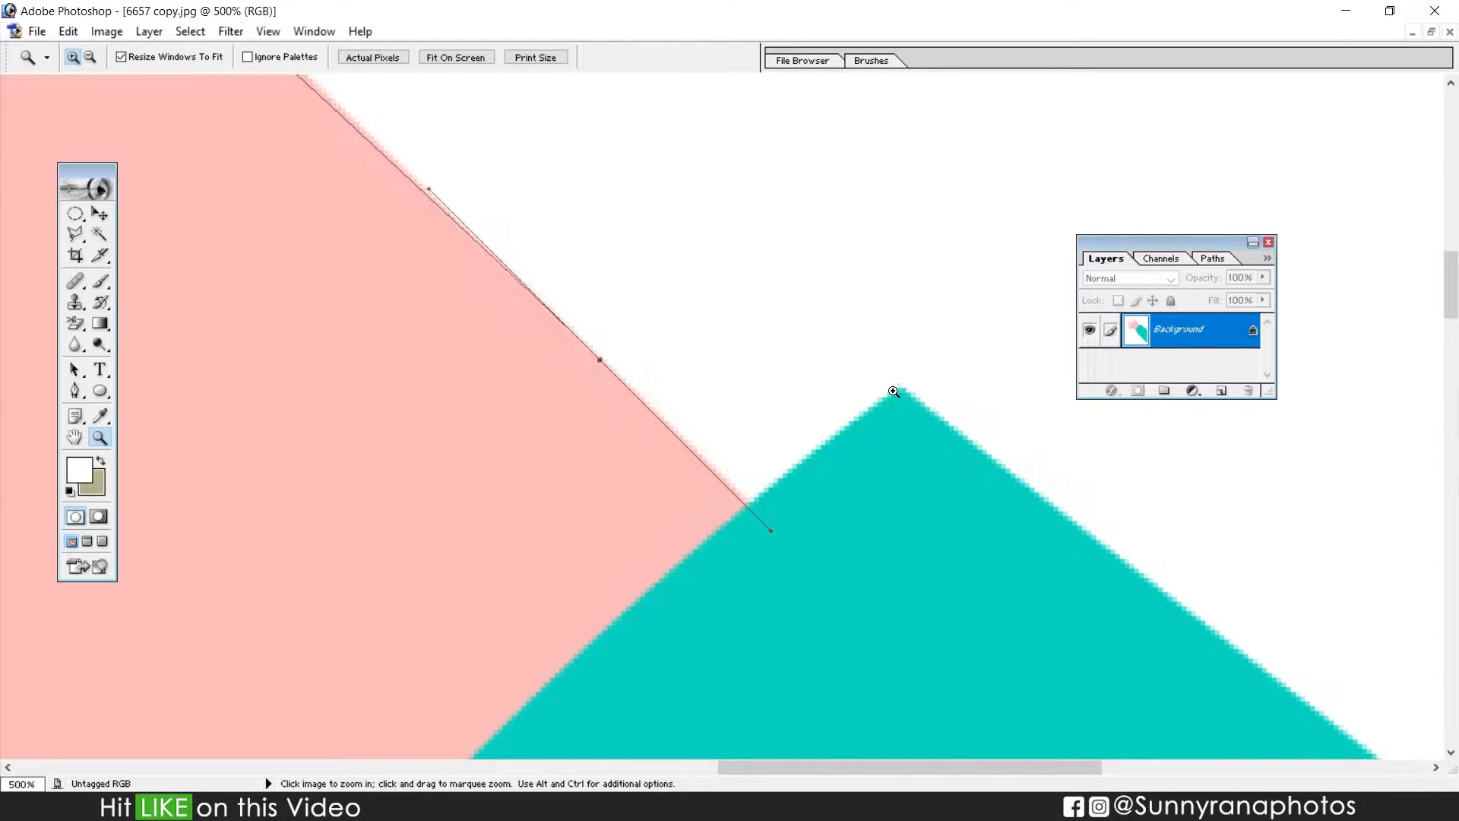
key("p")
left_click(902, 394)
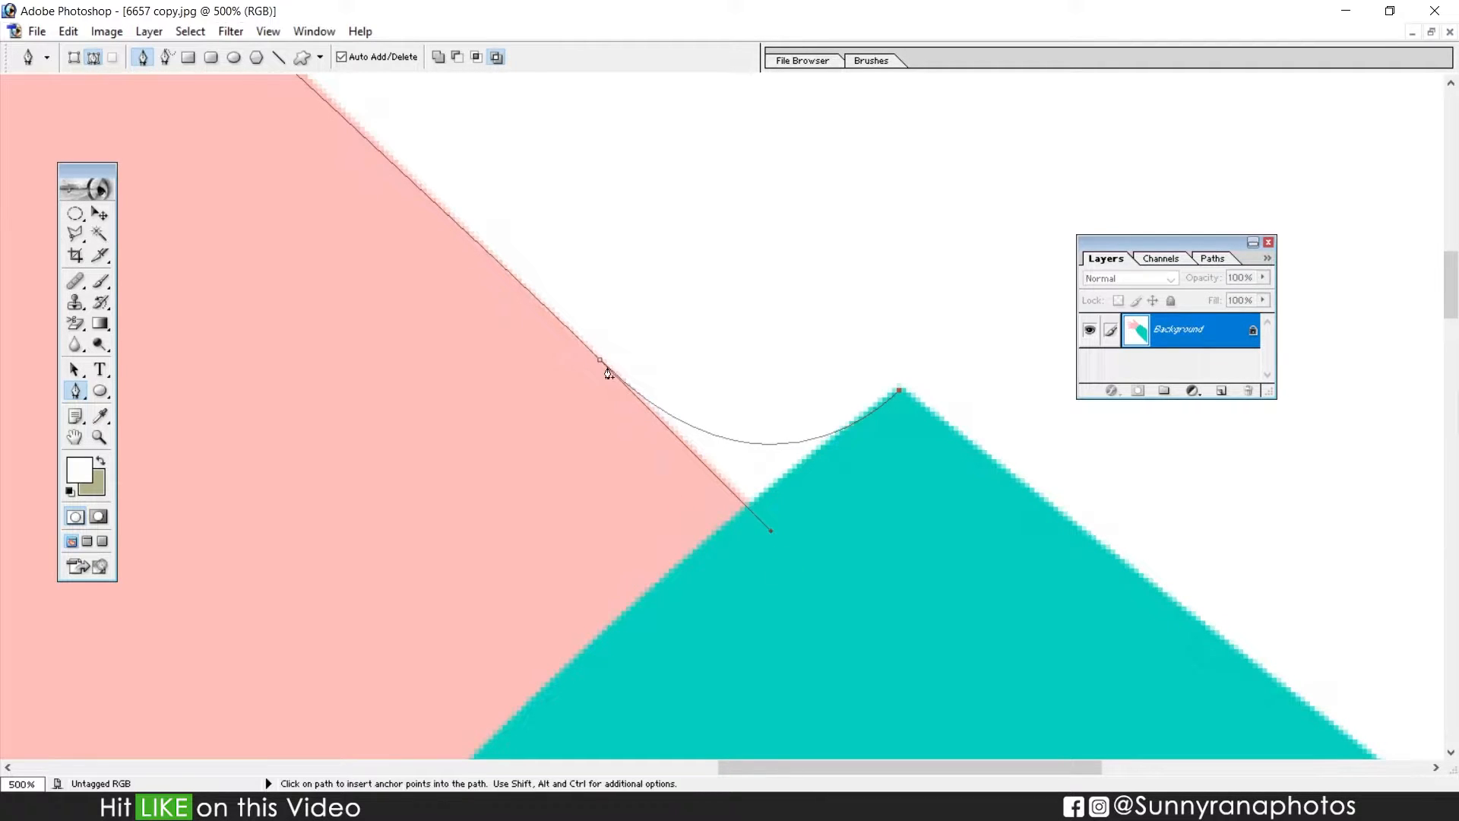
key("ctrl+z")
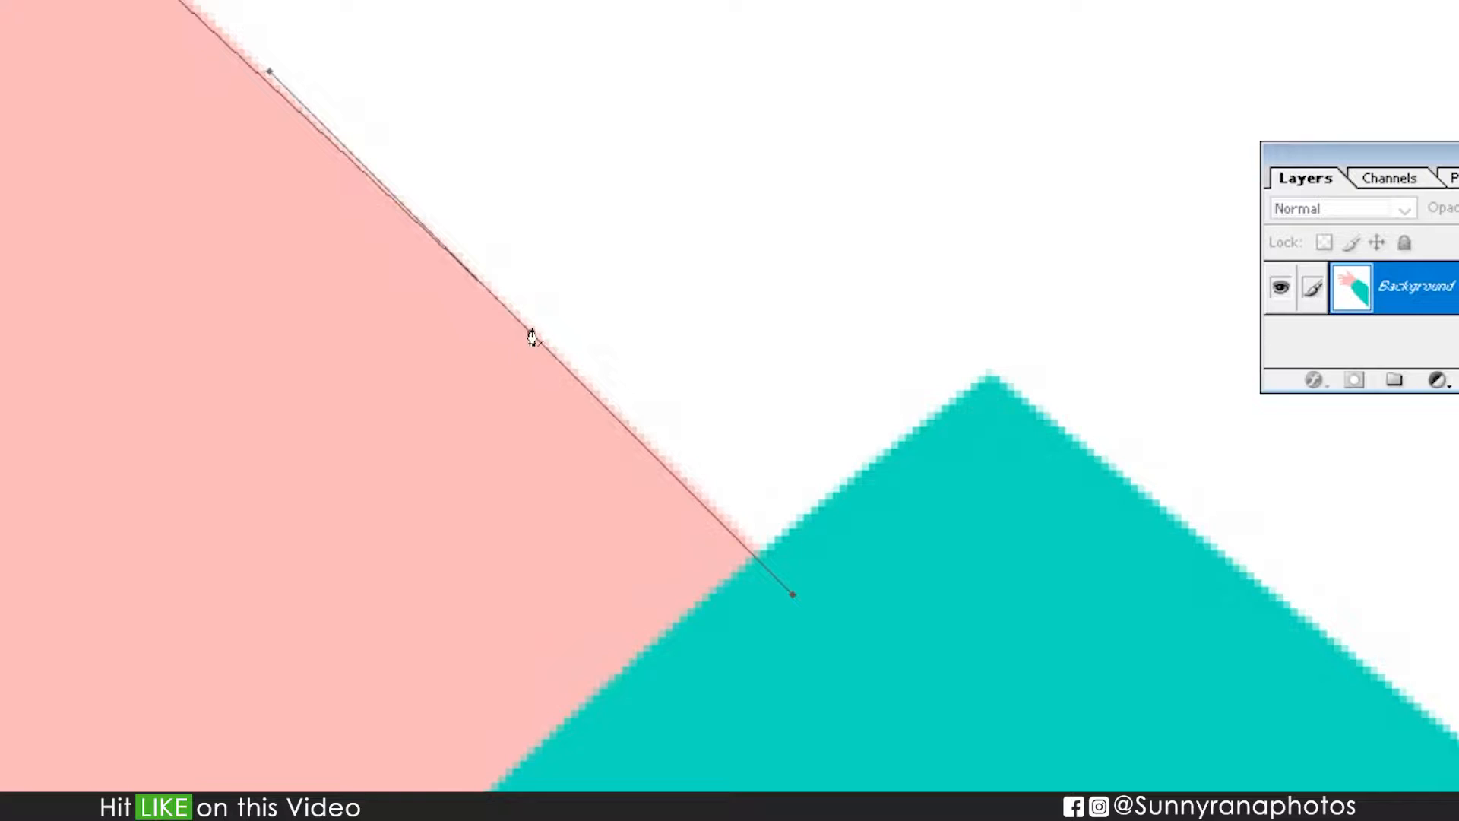
left_click_drag(987, 377, 1001, 372)
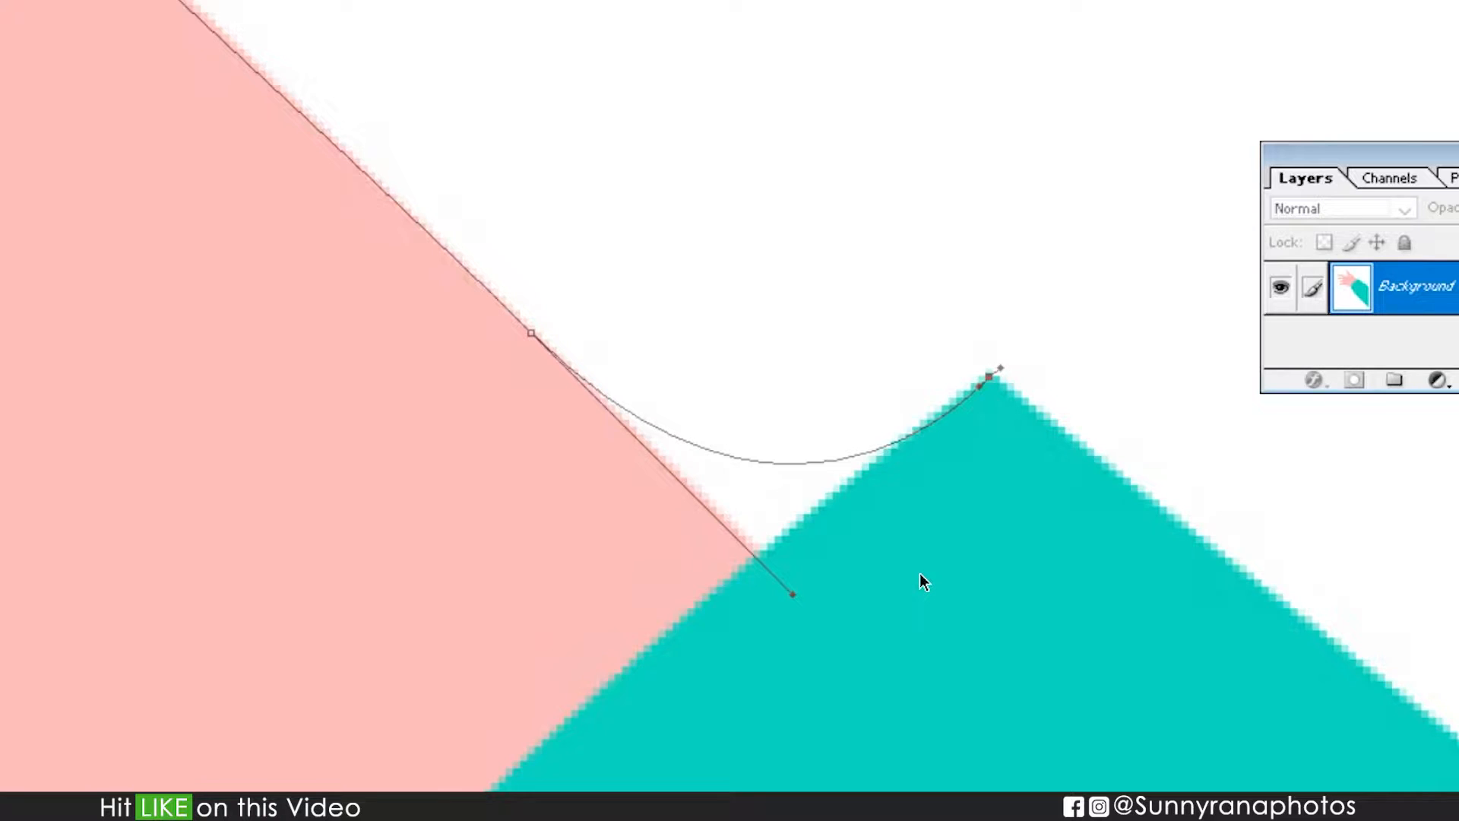
key("ctrl+z")
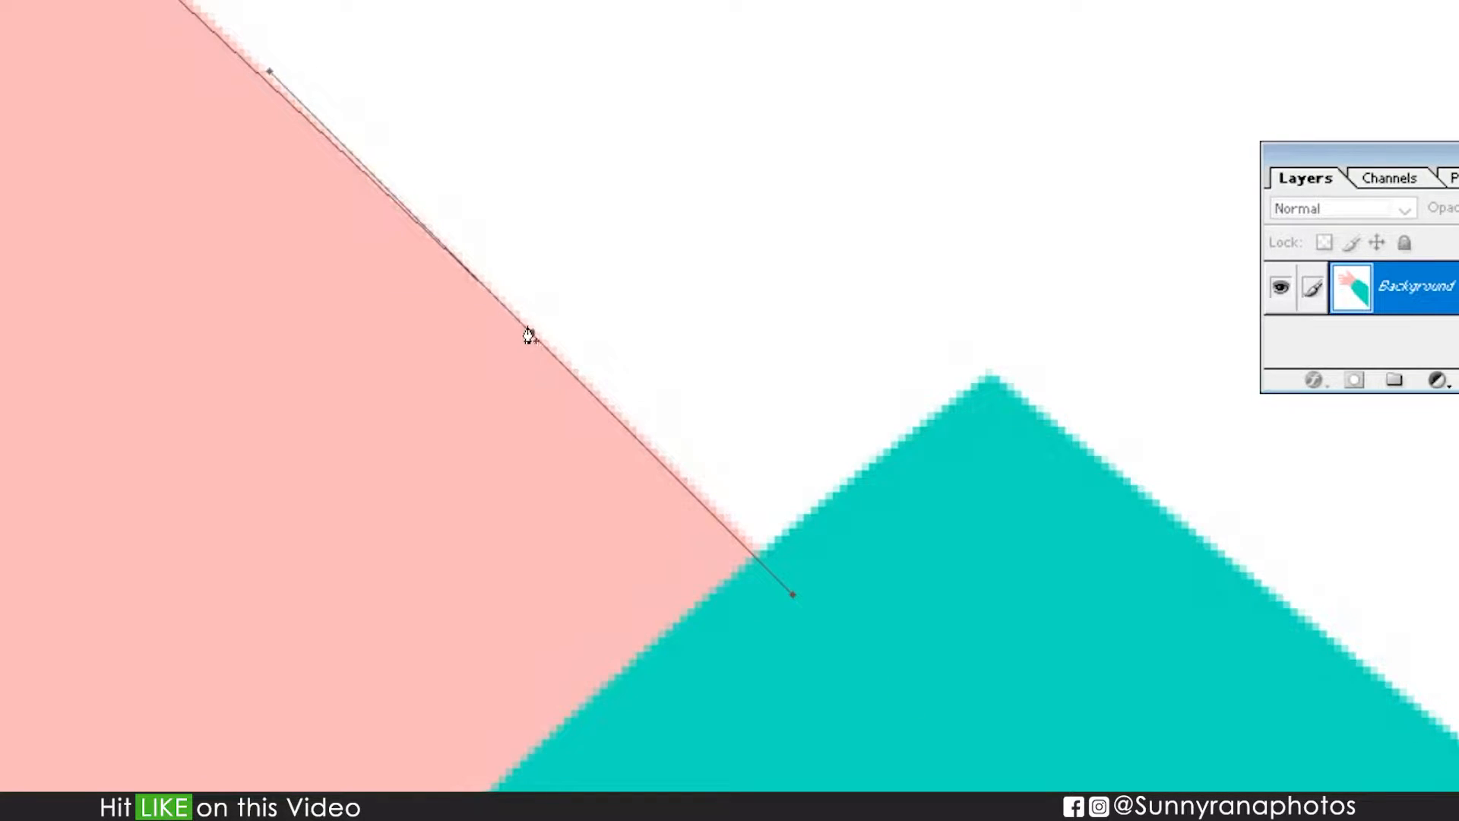
Remove the last anchor's forward handle and add straight segments to the hand-sleeve junction and the sleeve's upper corner
key("ctrl+z")
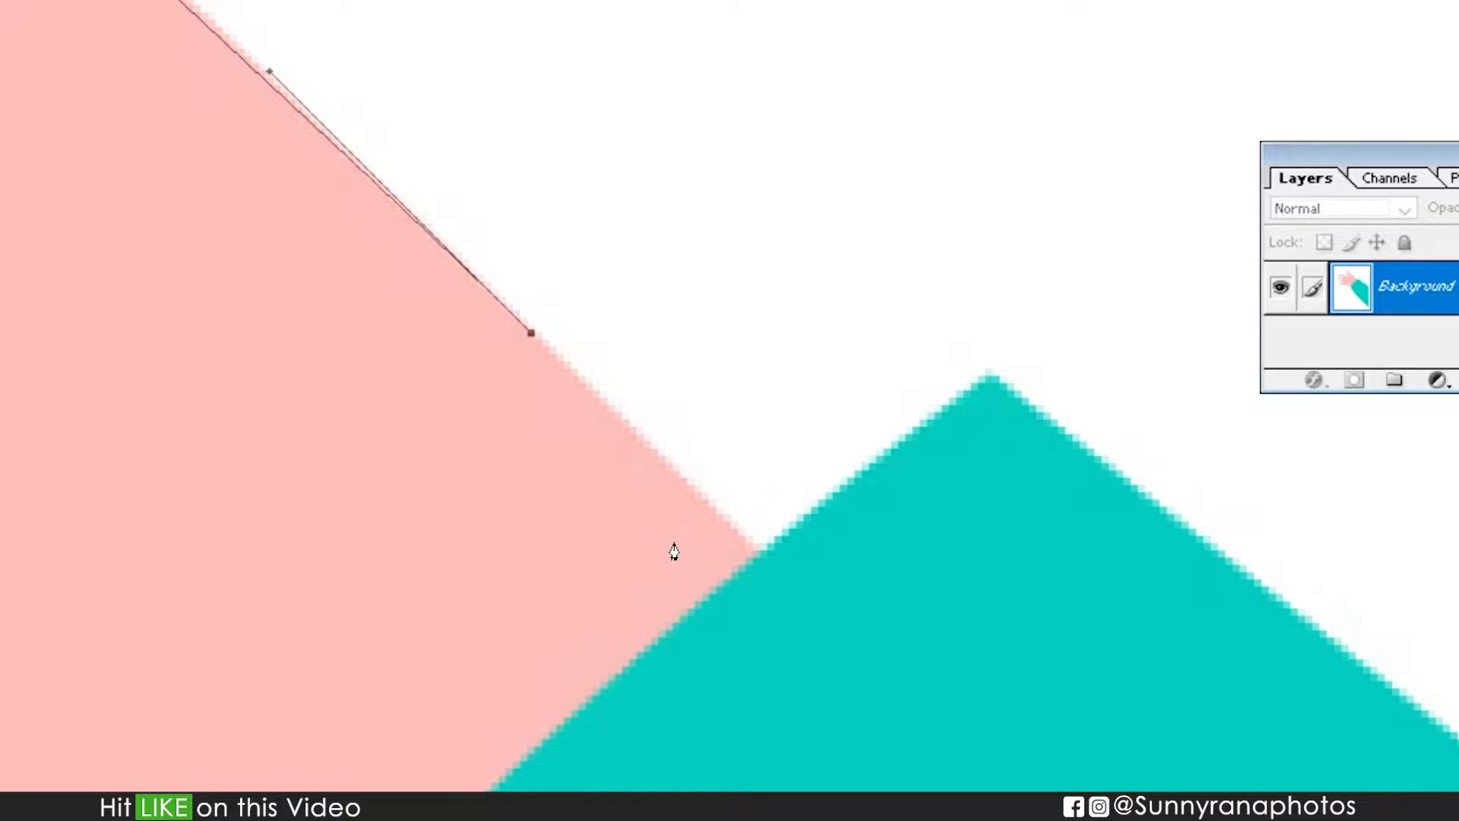
left_click(757, 556)
left_click(989, 379)
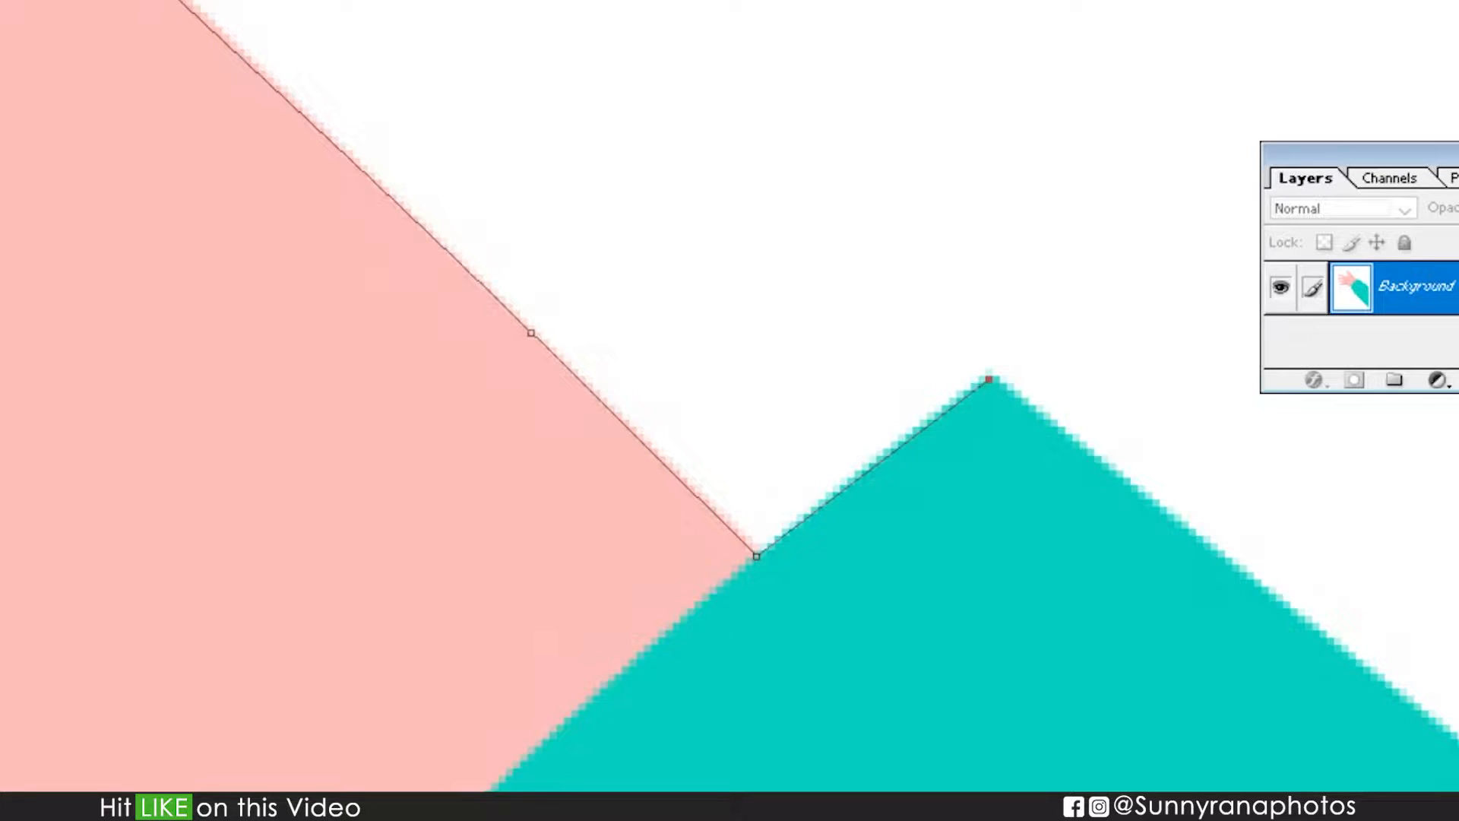
right_click(547, 606)
left_click(561, 616)
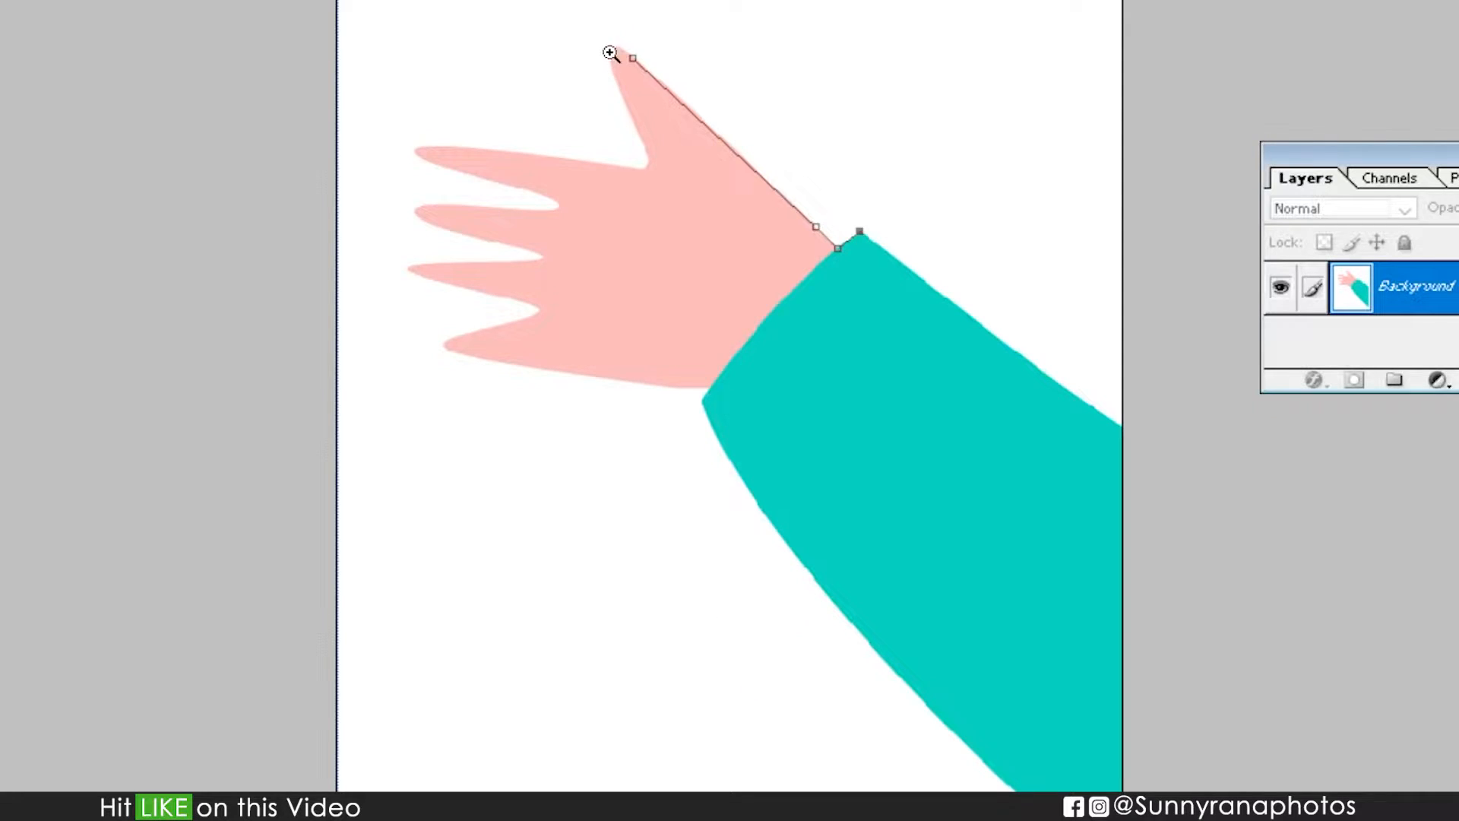
left_click_drag(675, 42, 982, 412)
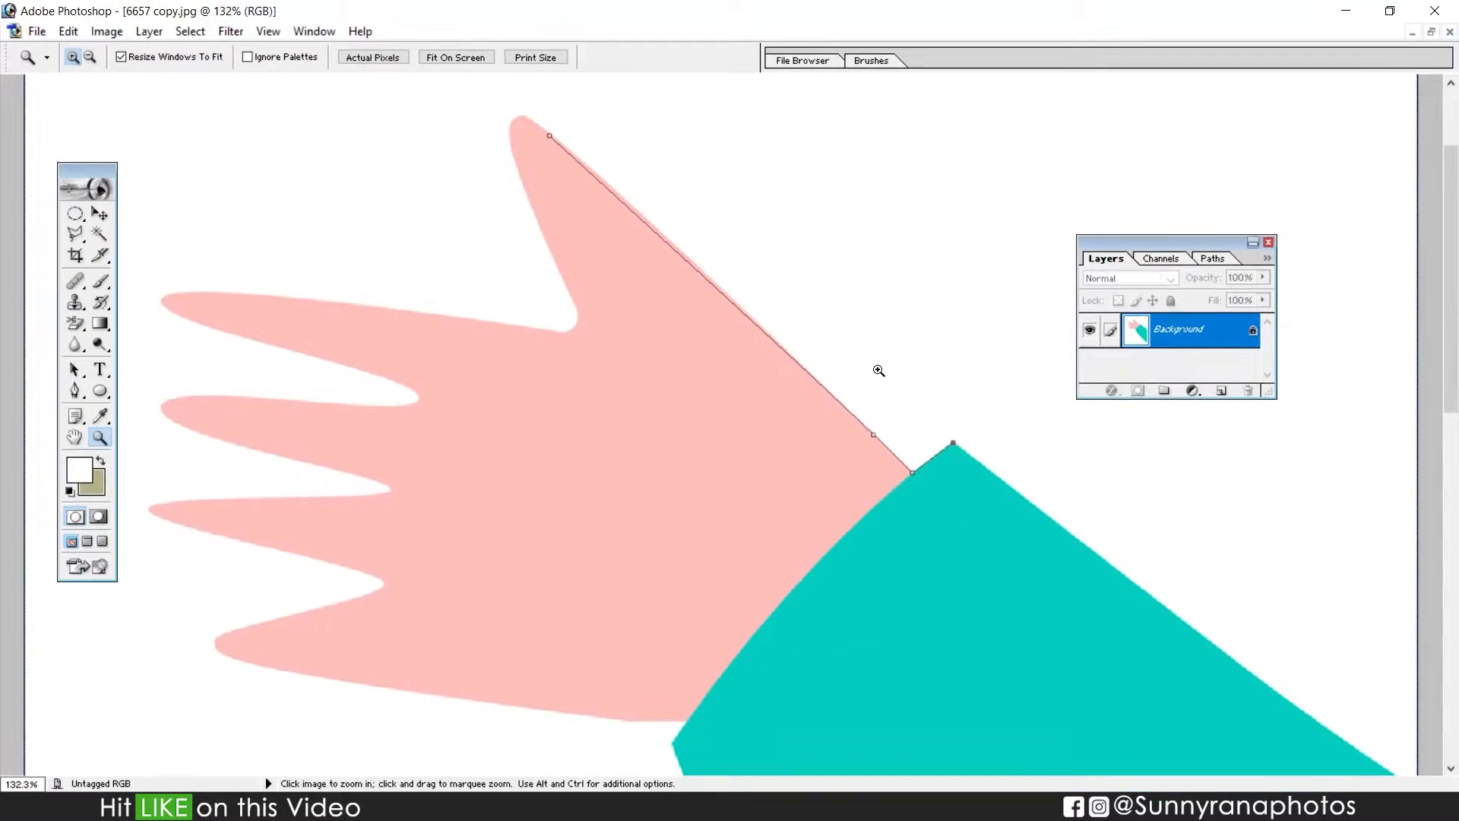
left_click_drag(879, 370, 1021, 539)
right_click(829, 364)
left_click(849, 376)
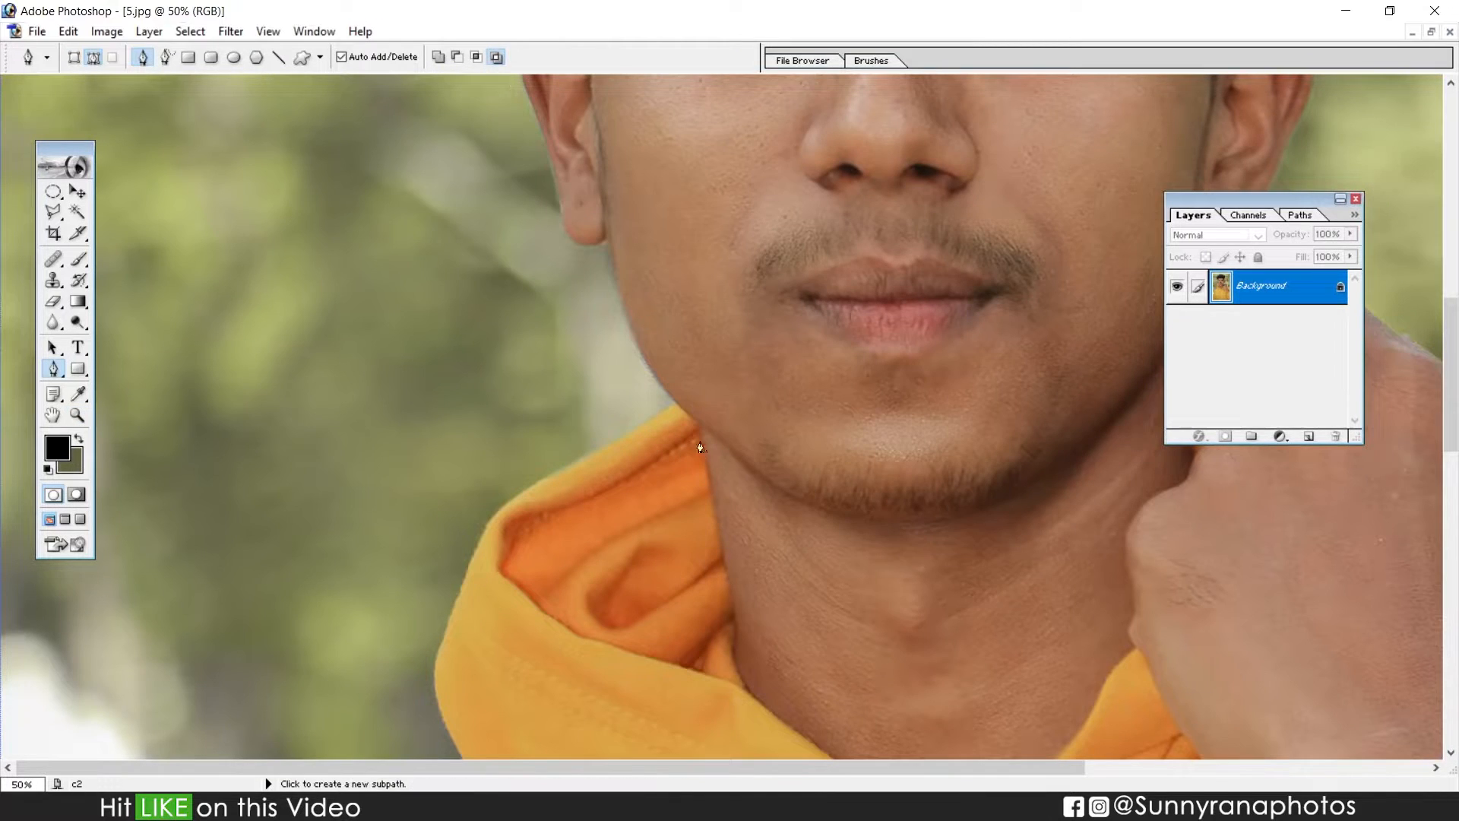
In the portrait photo 5.jpg, start a path just below the earlobe and add a curved anchor along the jawline
key("x")
key("z")
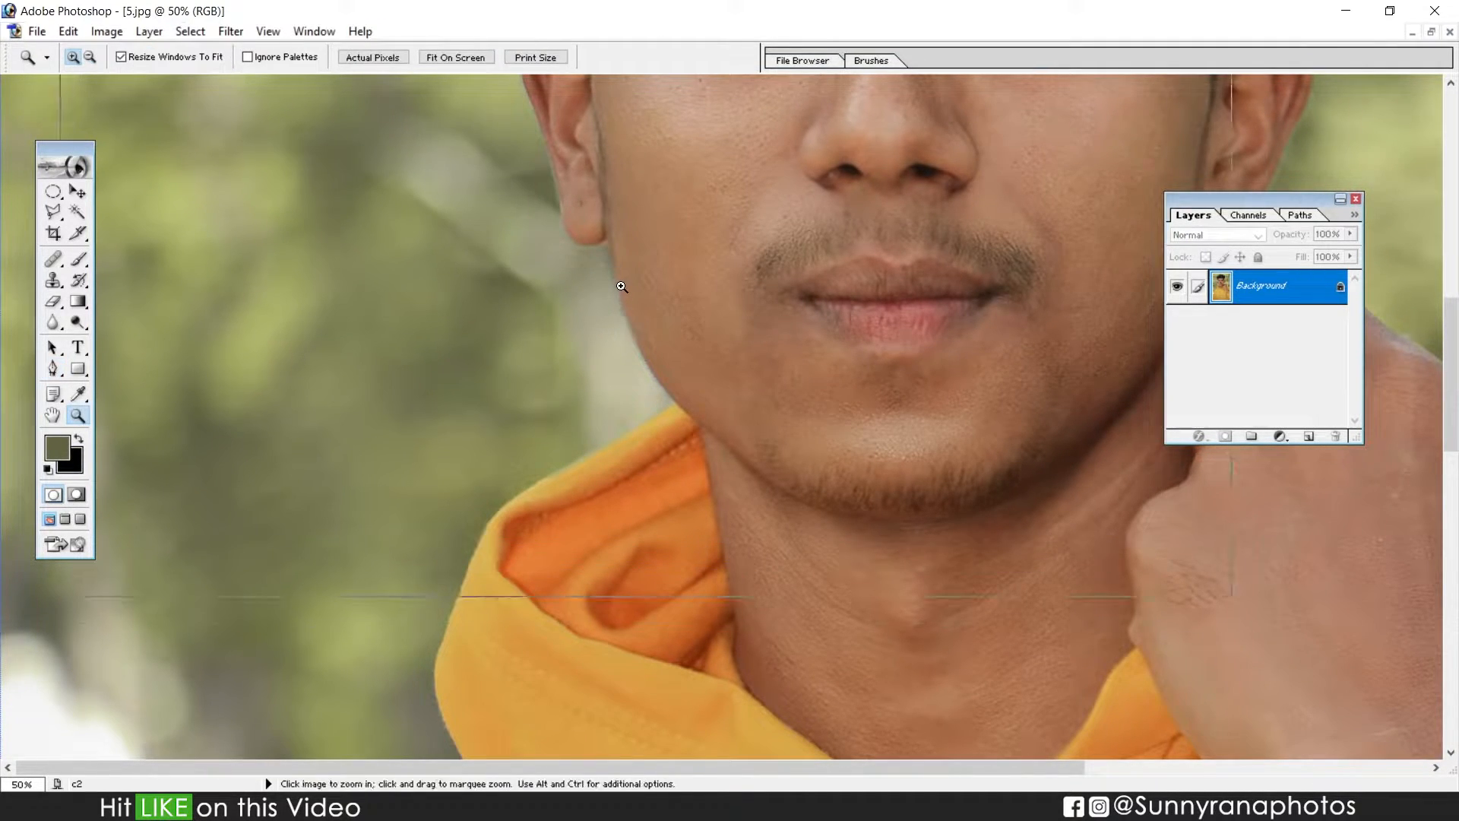
left_click(621, 287)
left_click(742, 433)
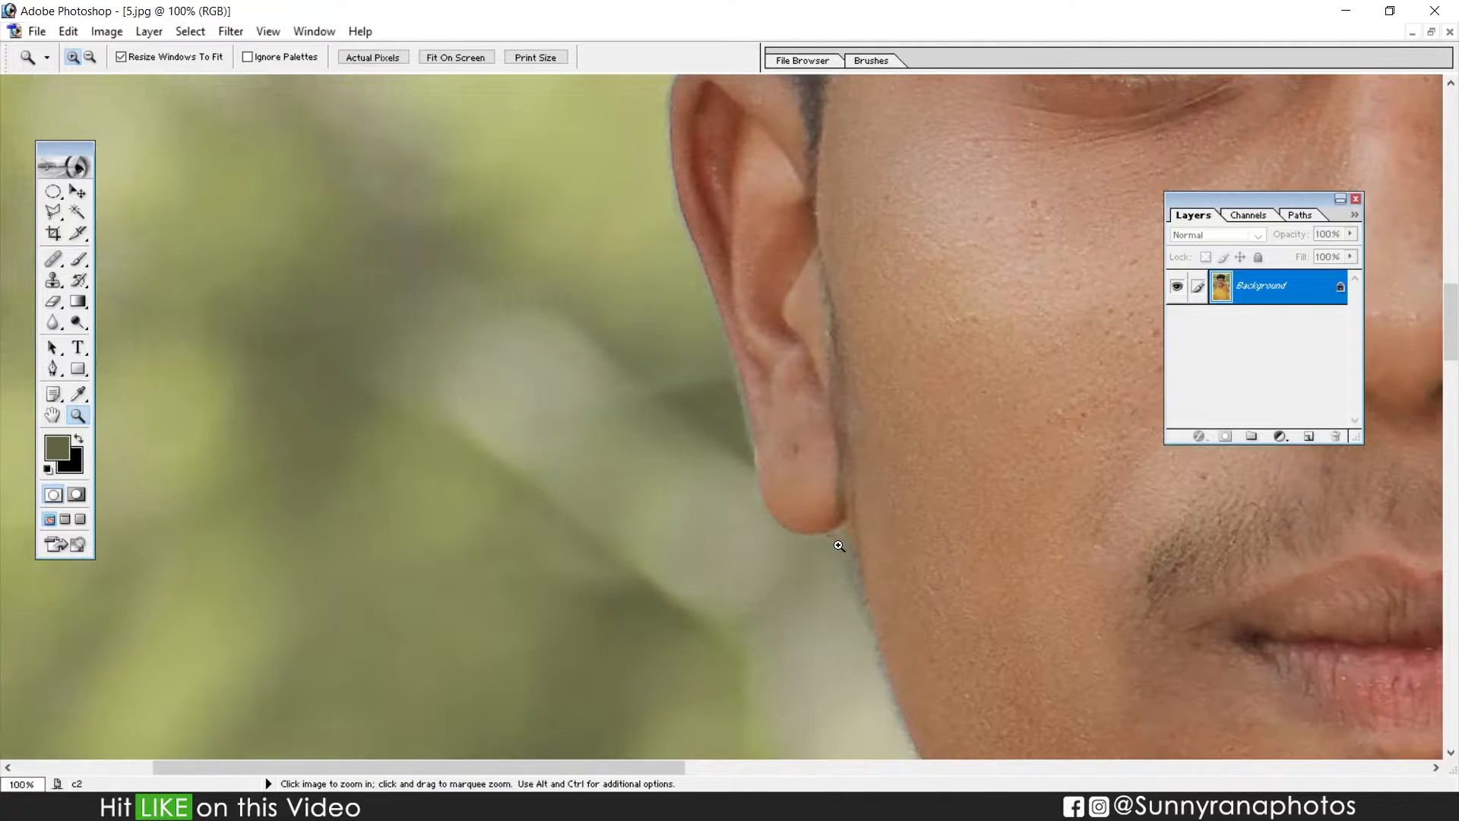
left_click_drag(840, 554, 587, 356)
left_click(652, 418)
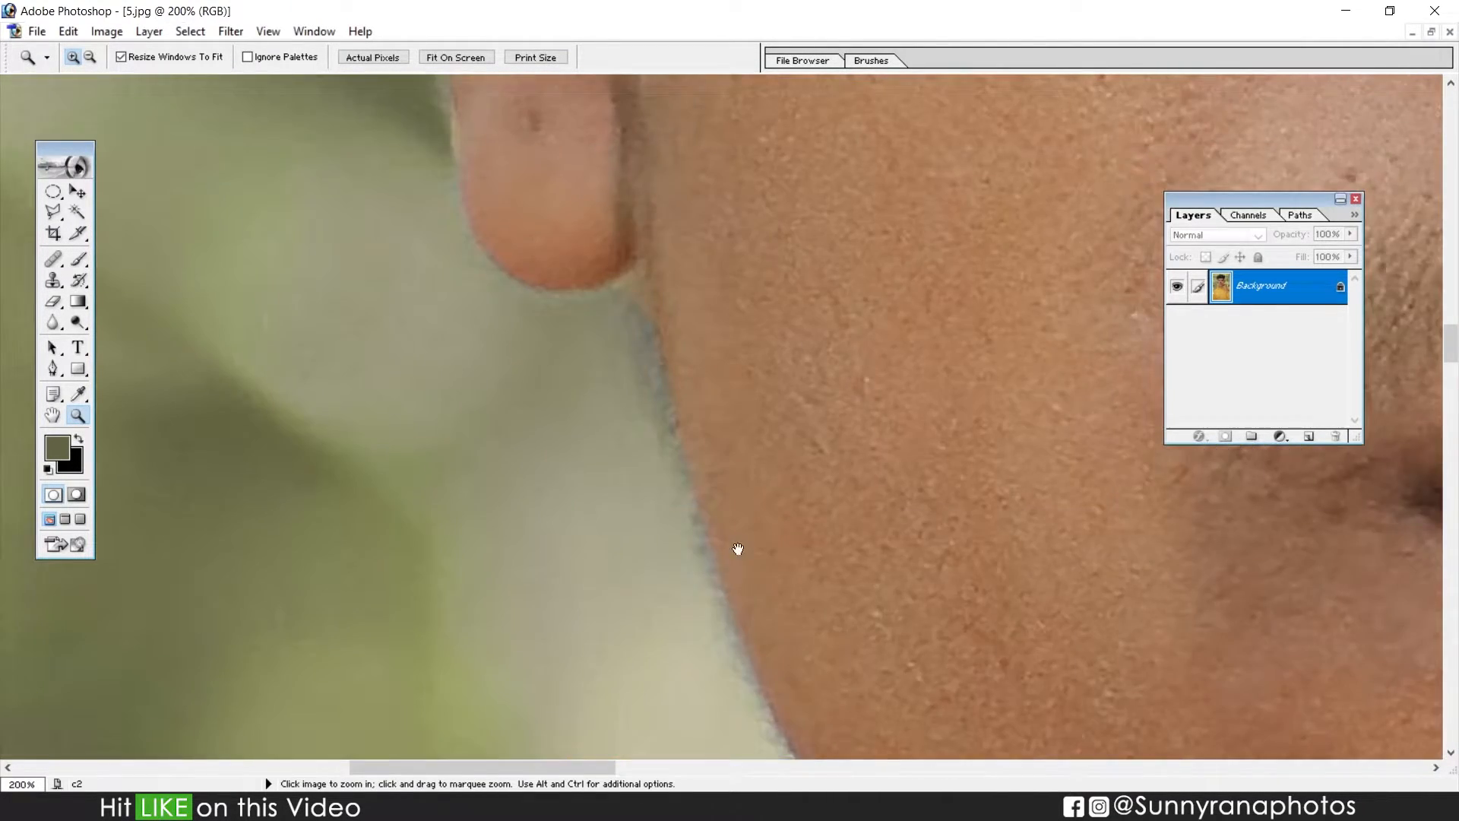
left_click_drag(703, 497, 631, 366)
key("p")
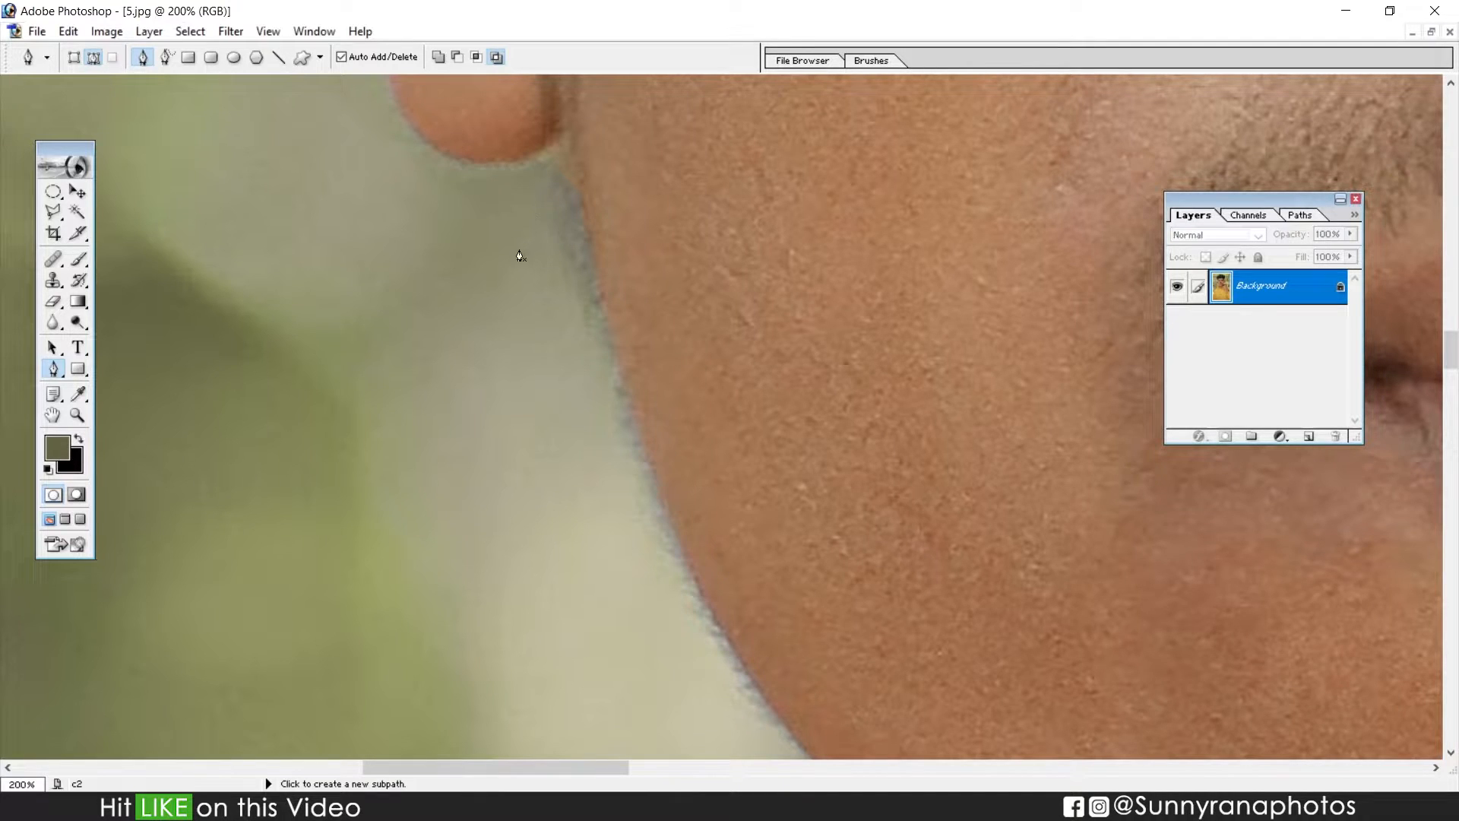
left_click(583, 211)
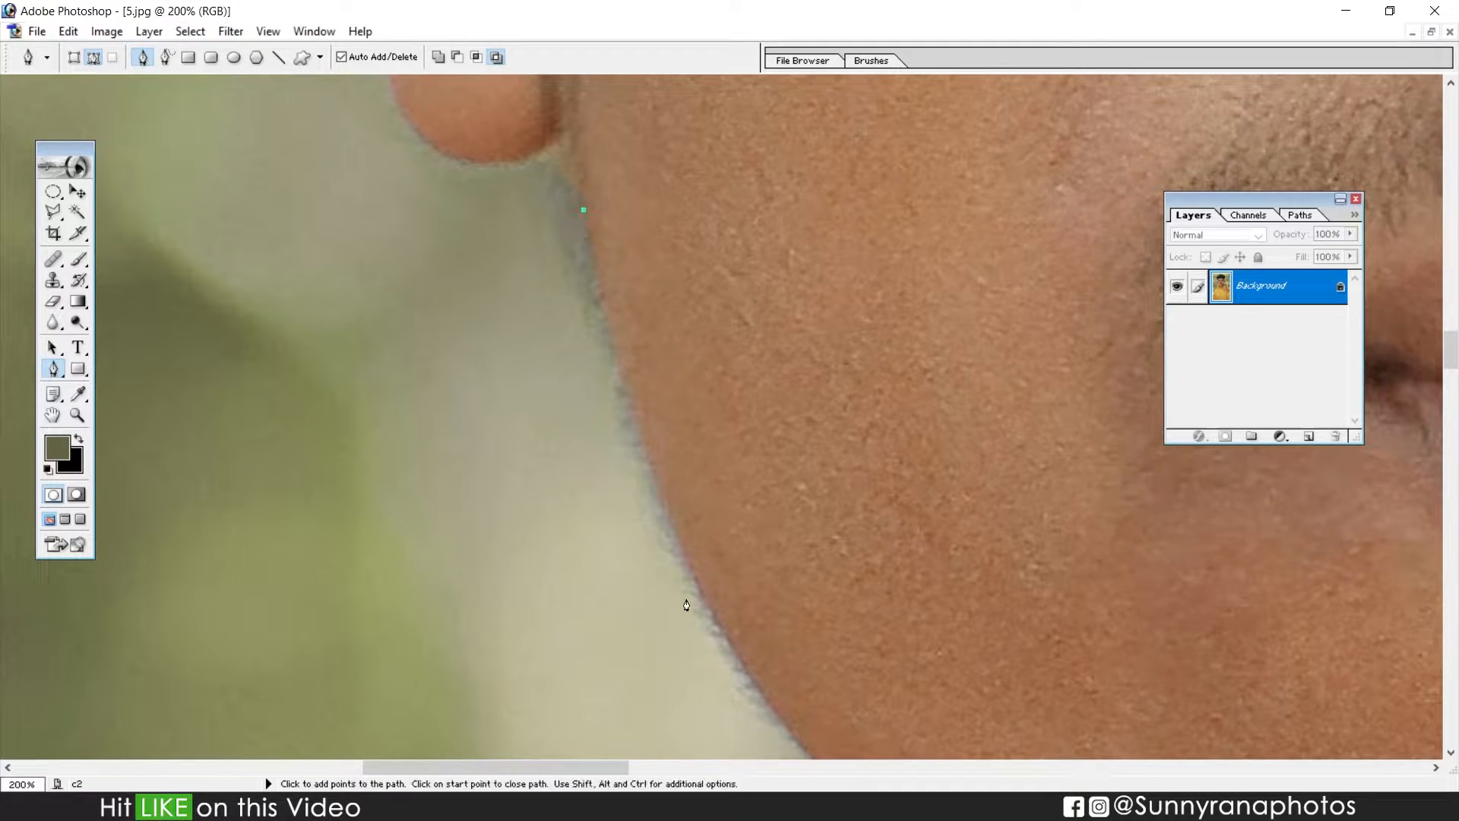
left_click_drag(689, 567, 728, 630)
key("space")
left_click_drag(796, 695, 560, 466)
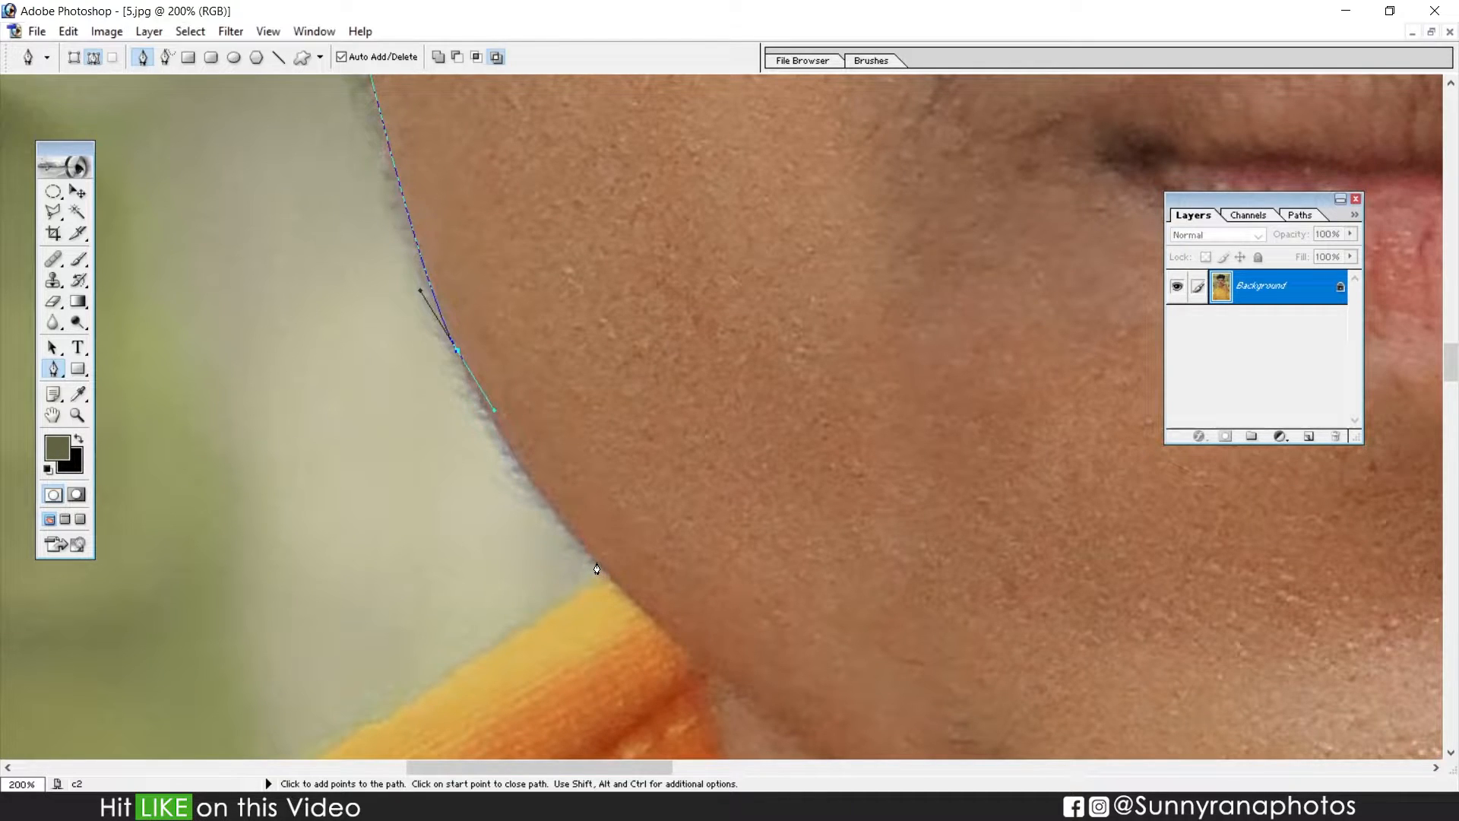
left_click_drag(604, 575, 620, 603)
key("ctrl+alt+z")
key("ctrl+alt+z")
Continue the path with a curved anchor on the lower jaw, a corner anchor where it meets the hood, and one on the hood's edge
left_click_drag(539, 487, 565, 513)
left_click(610, 576)
left_click(497, 649)
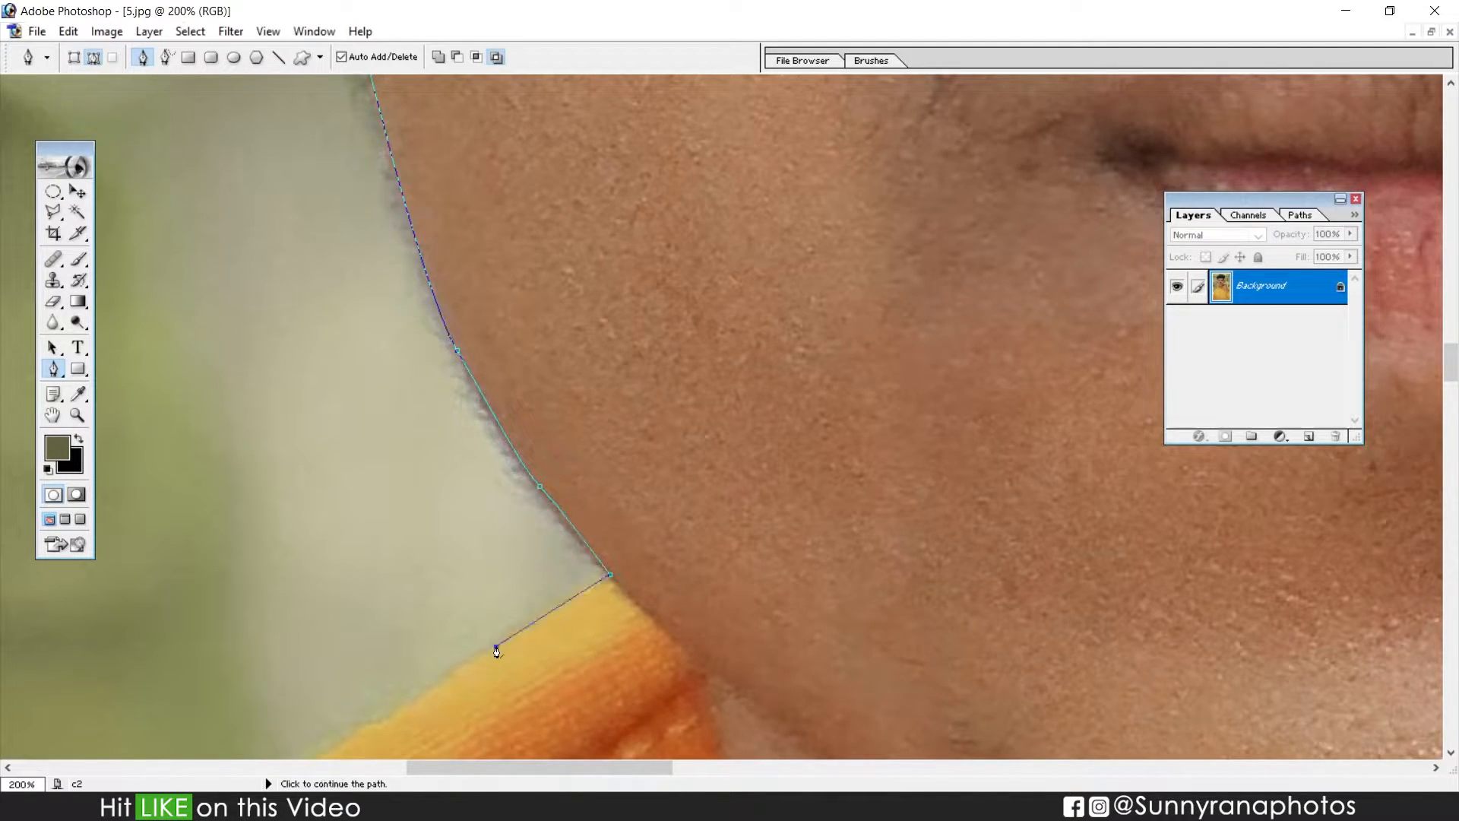
Trace the hood's upper edge with straight segments and its outer bend with curved anchors, removing the last anchor's forward handle
left_click_drag(482, 664, 736, 325)
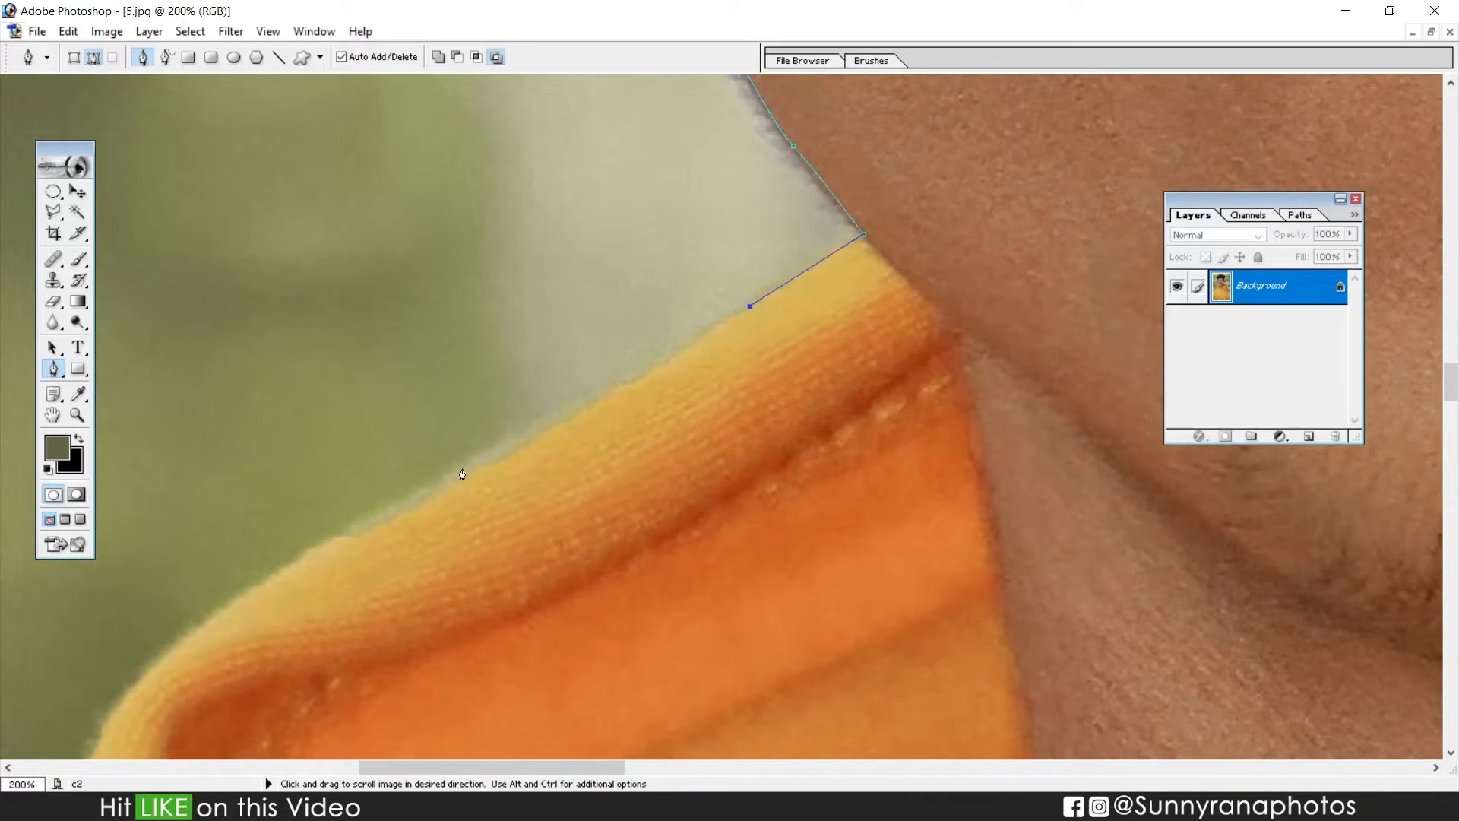
left_click(493, 466)
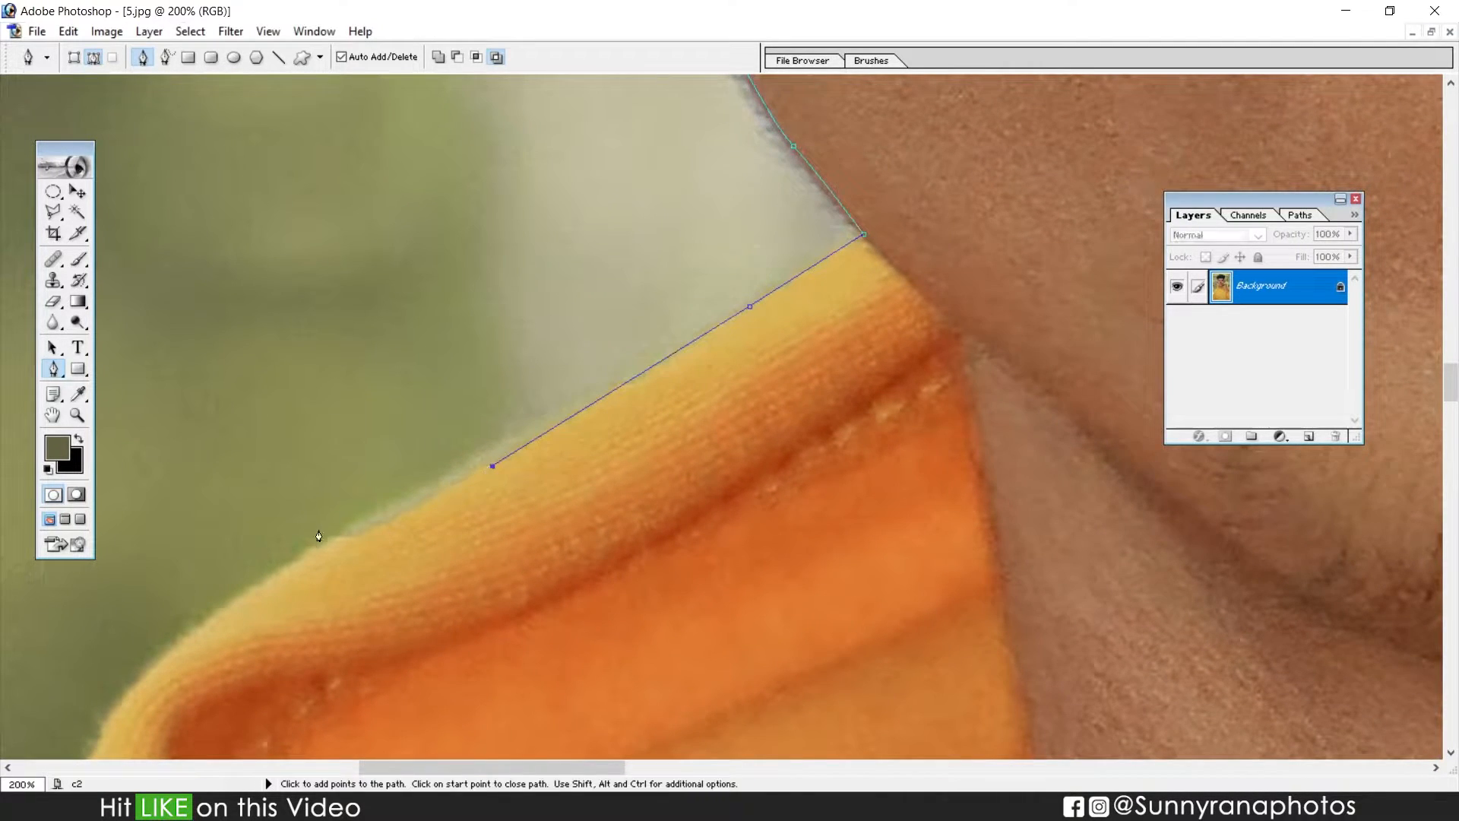
left_click(354, 541)
left_click_drag(204, 623, 723, 101)
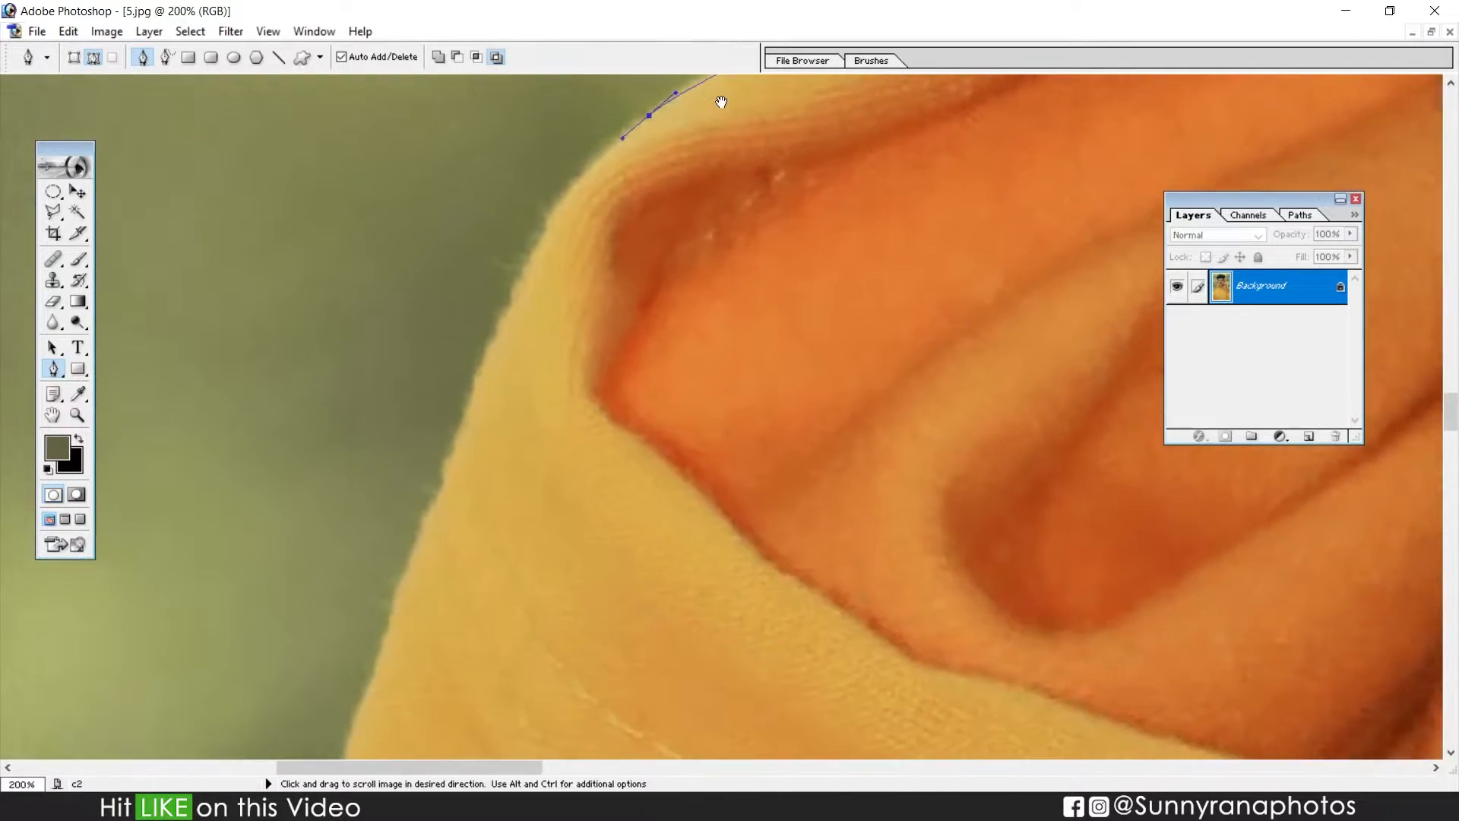
left_click_drag(483, 341, 423, 508)
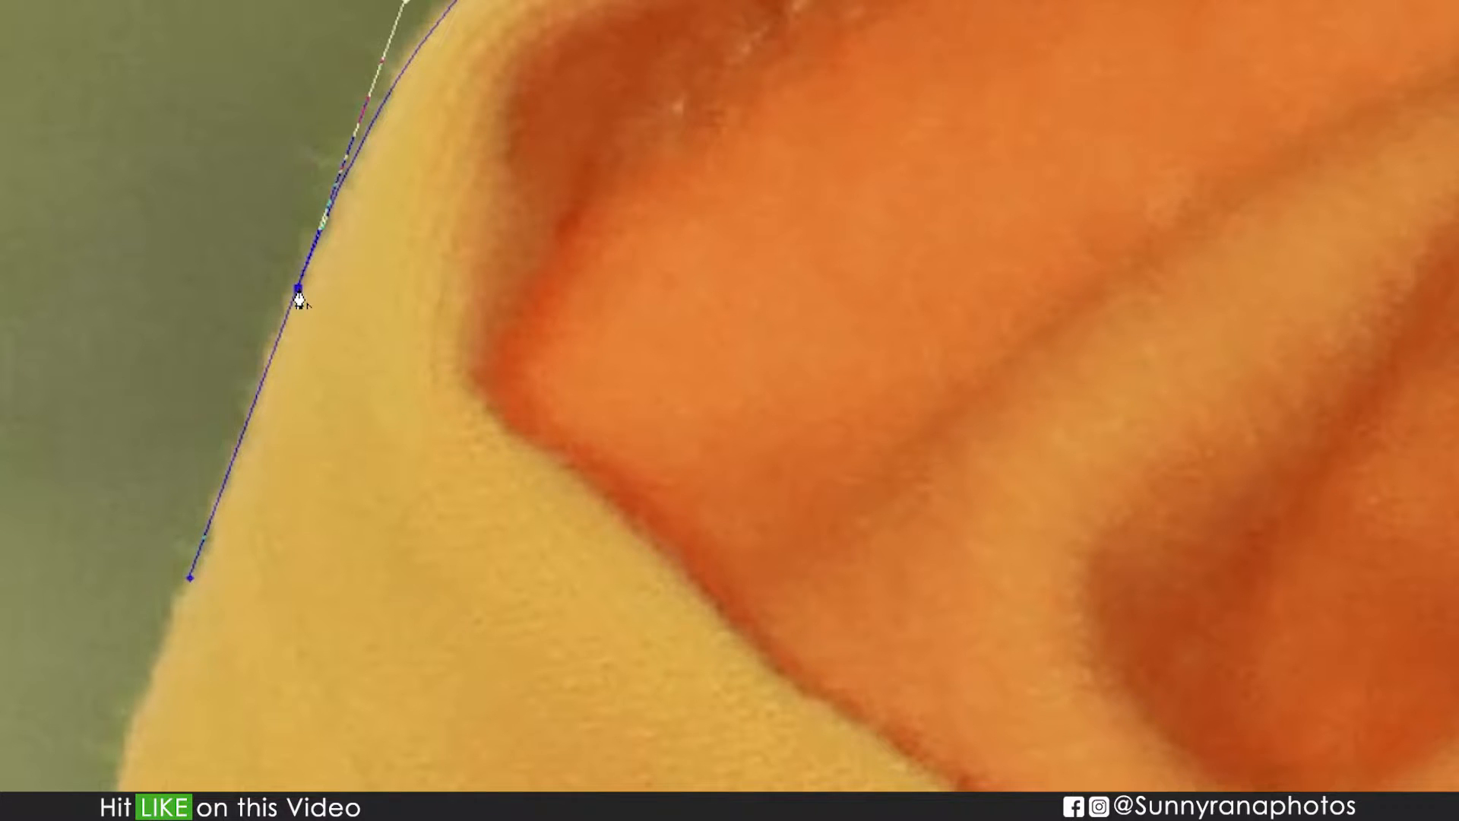
key("ctrl+z")
Trace down the hood's outer side with straight segments and around its bulge with a curve, ending where the hood meets the shoulder
left_click_drag(342, 457, 348, 153)
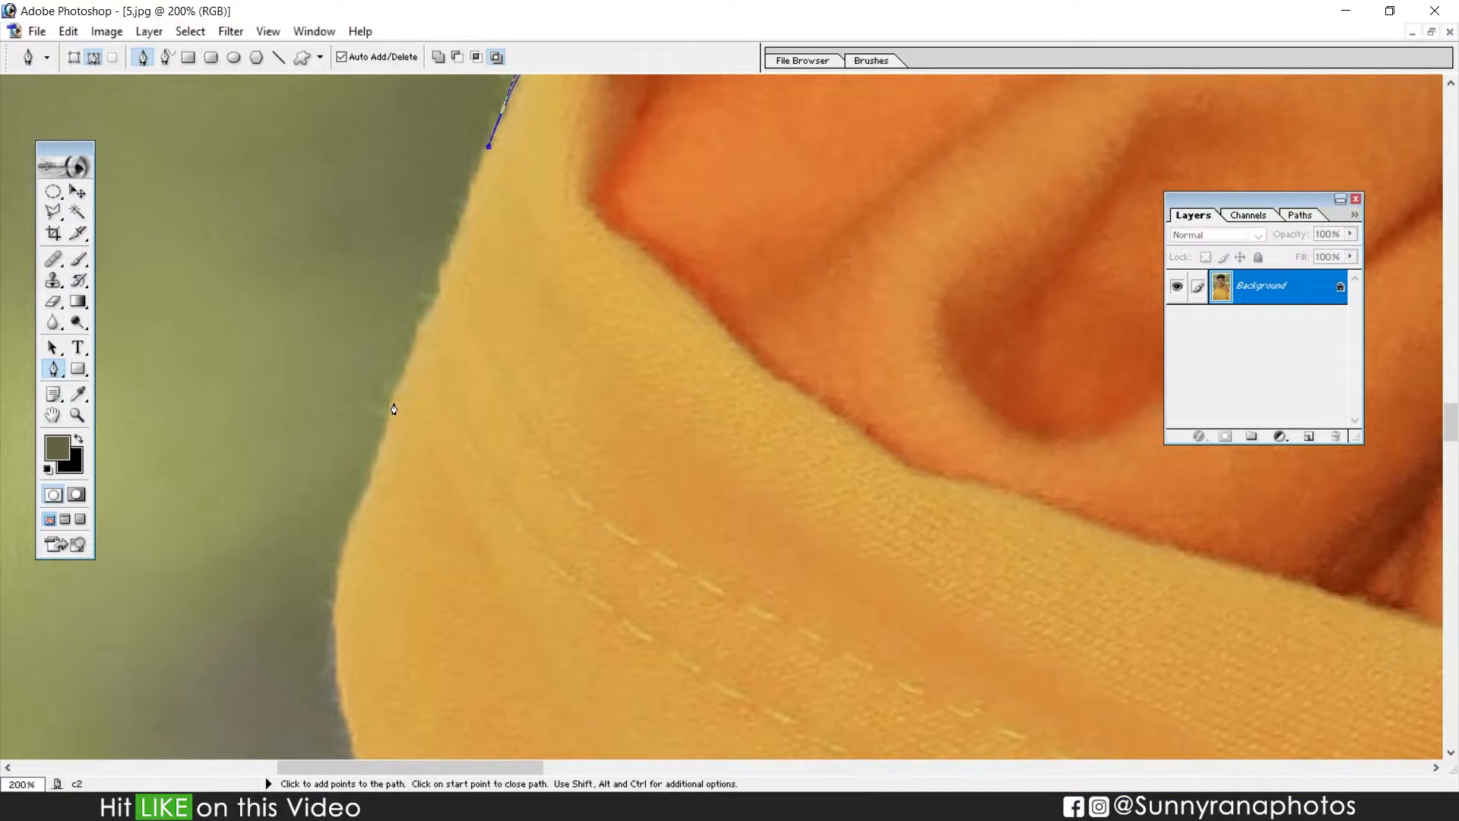
left_click(394, 403)
left_click(342, 567)
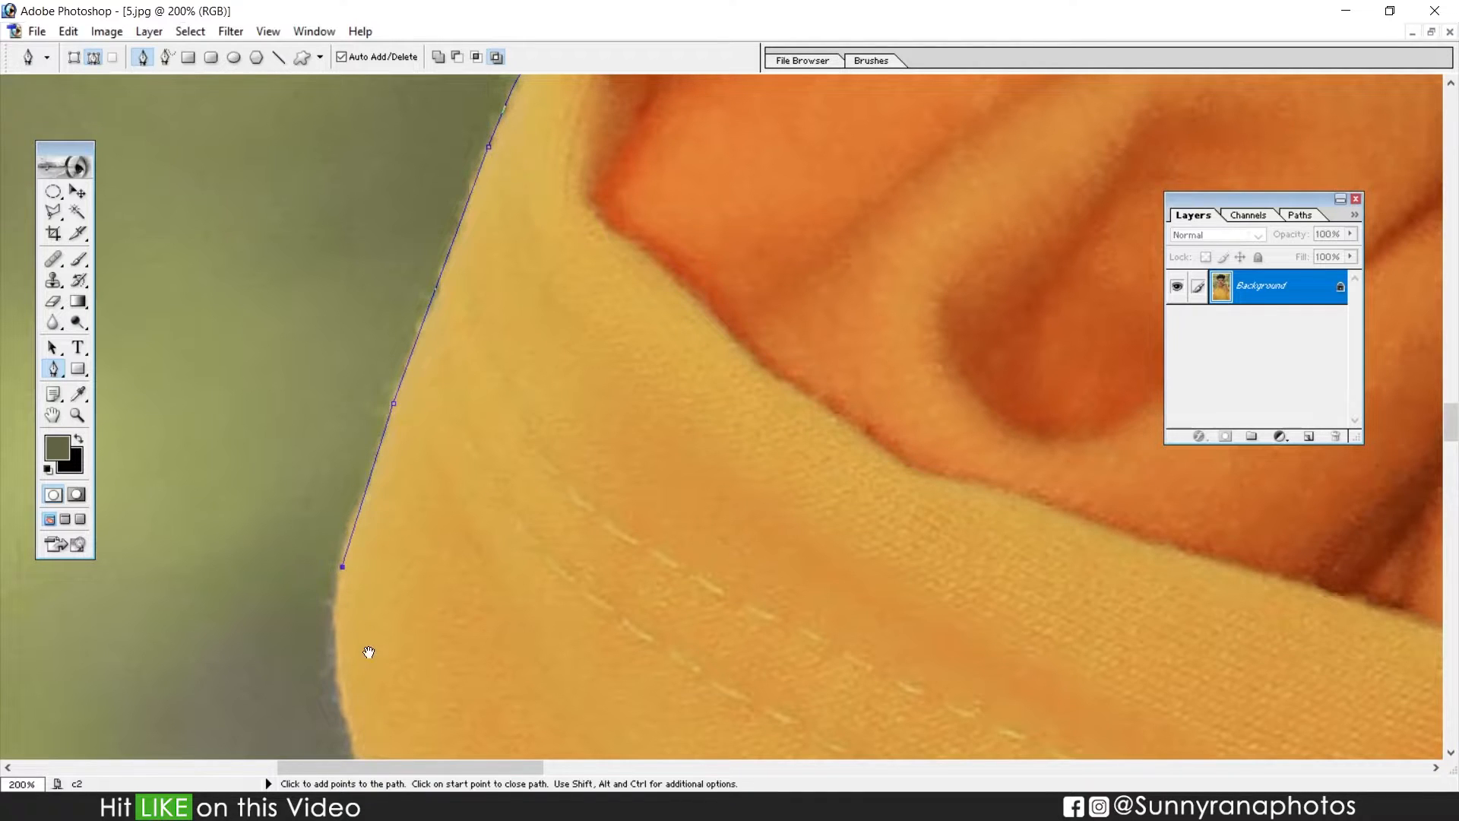
left_click_drag(369, 652, 280, 234)
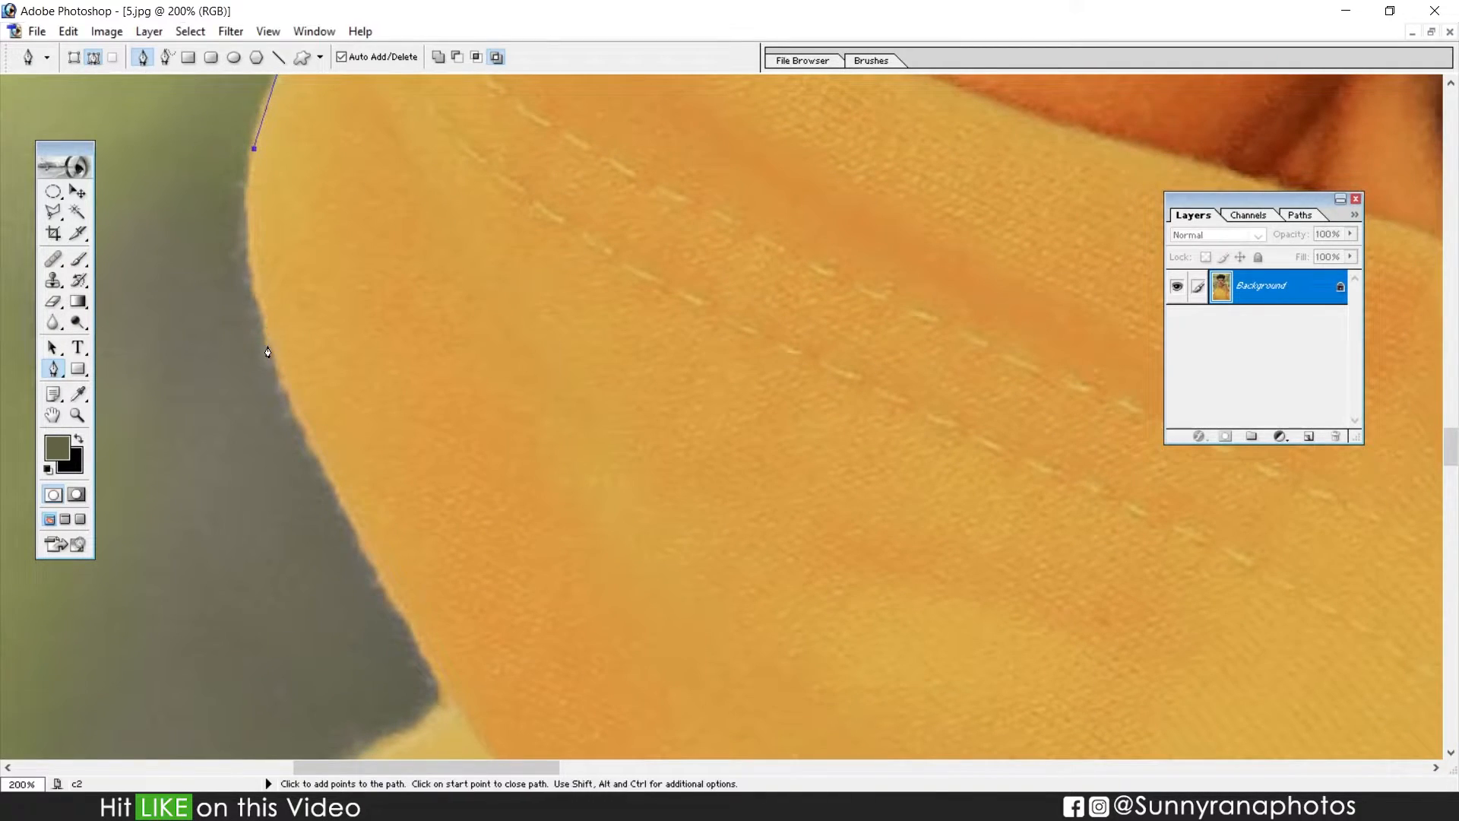
left_click_drag(297, 417, 355, 509)
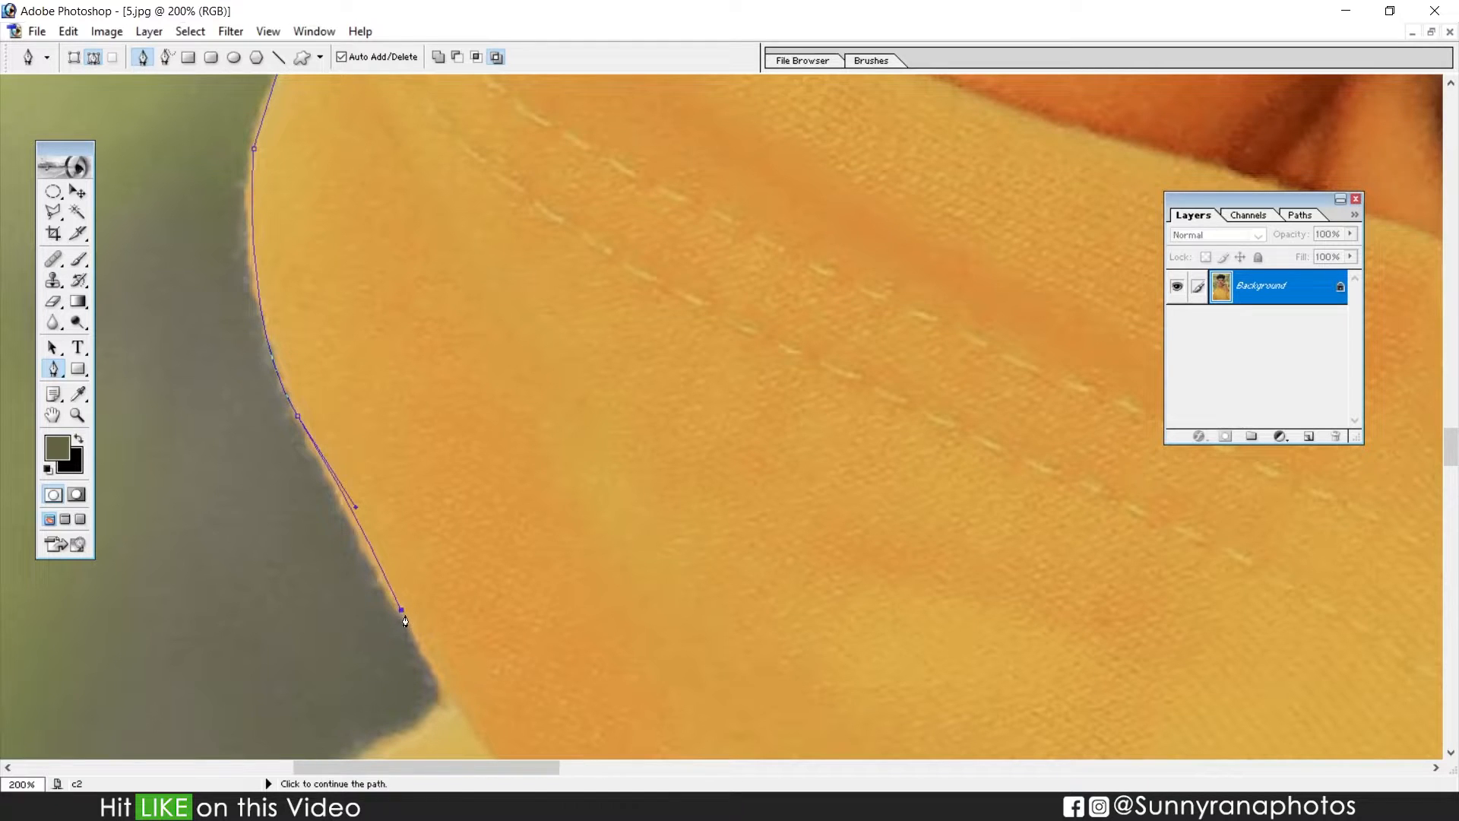
left_click_drag(424, 652, 272, 207)
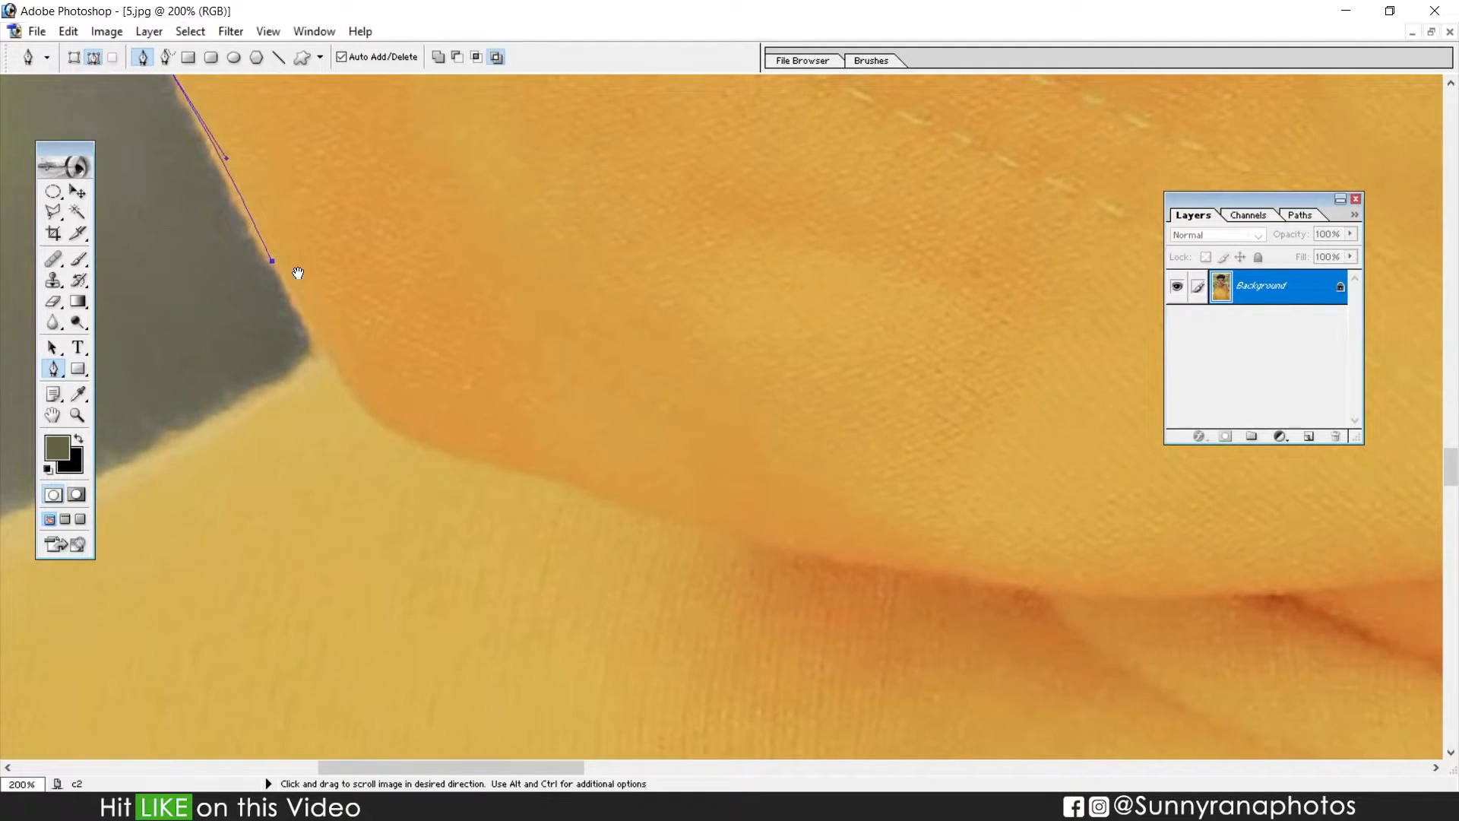
left_click(315, 351)
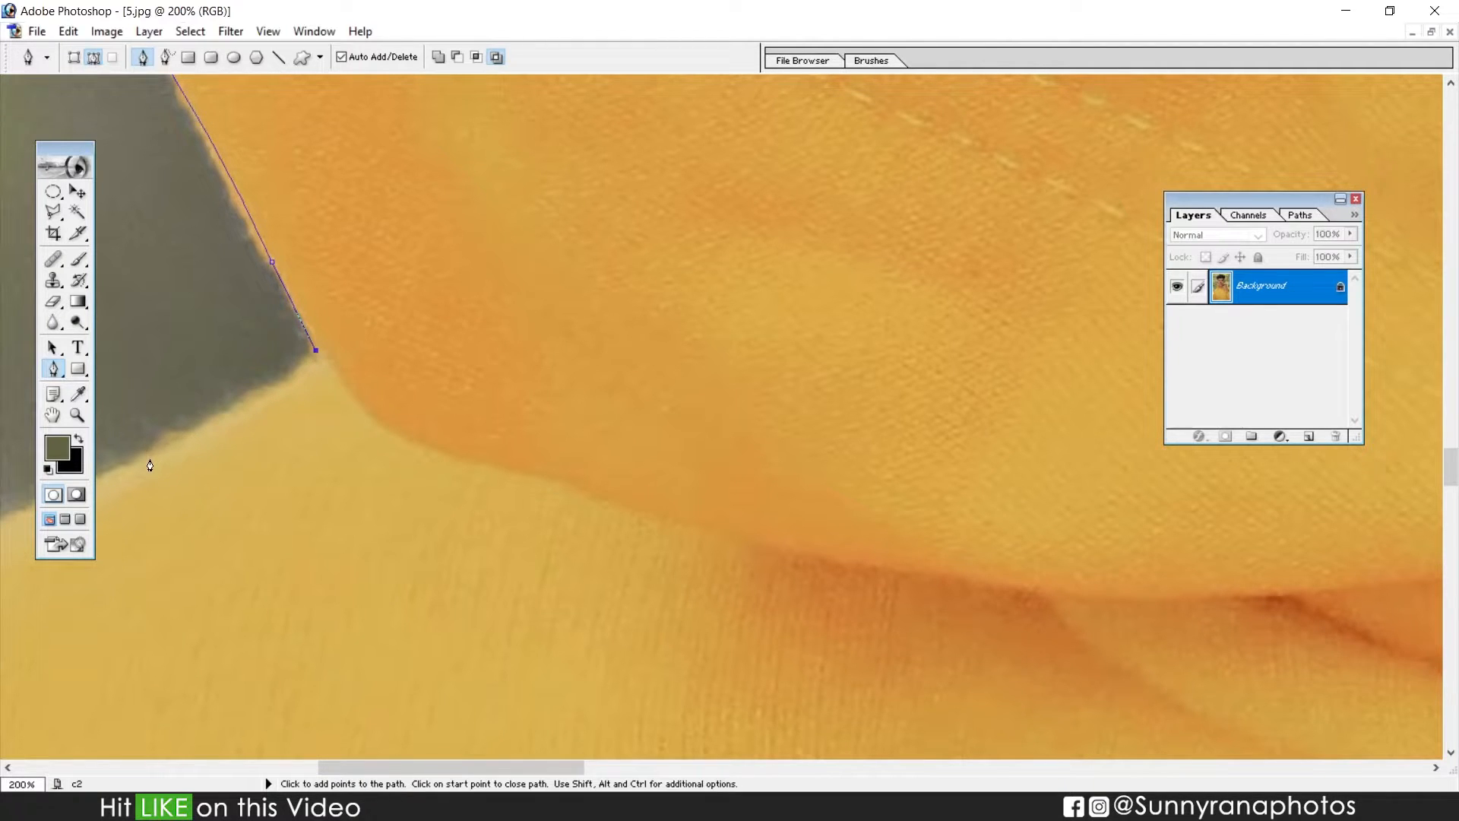
Extend the path from the hood corner onto the shoulder's edge with a short corner segment and a longer straight segment
left_click_drag(430, 323, 642, 332)
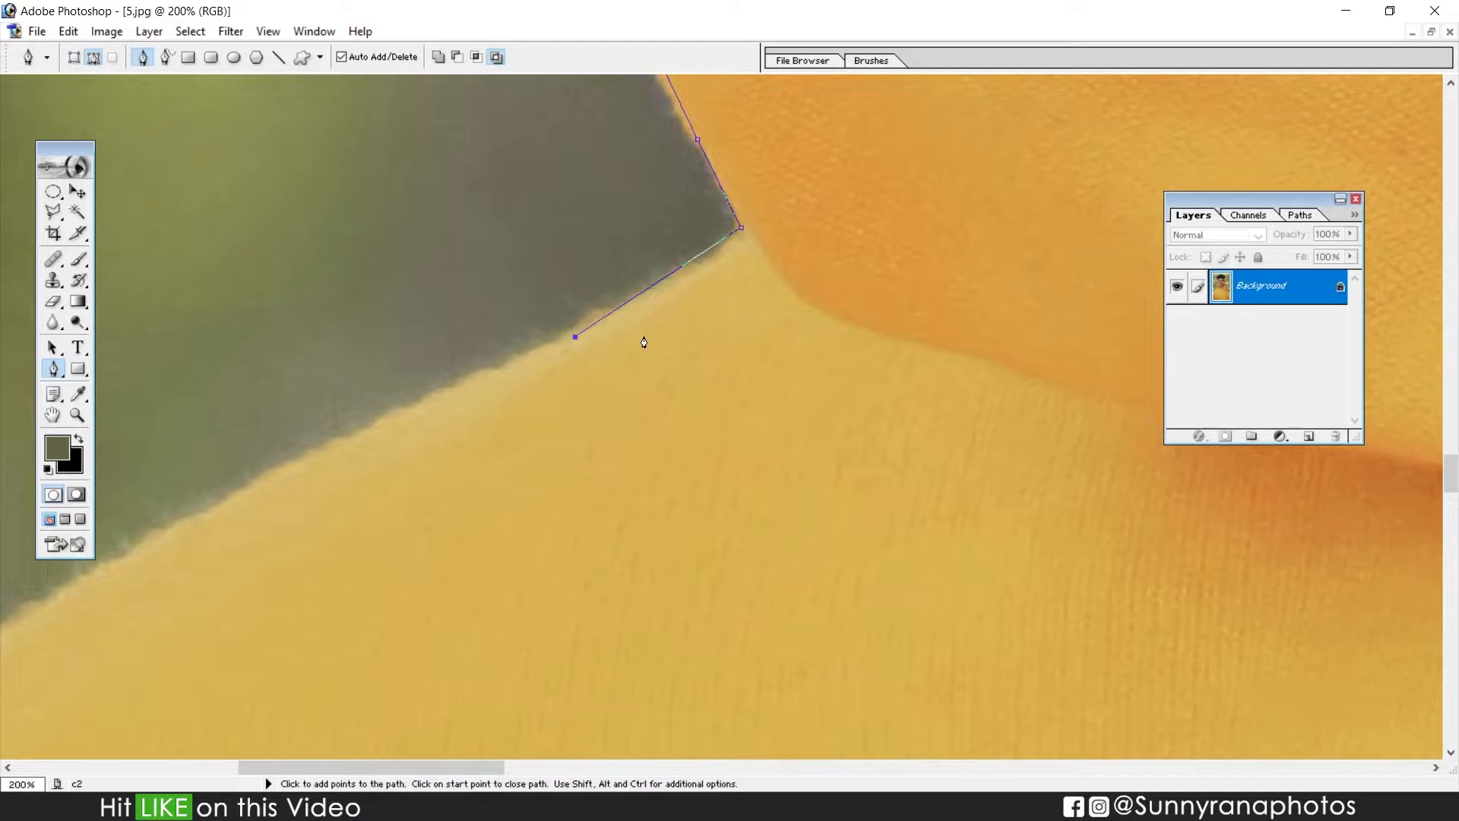
left_click(576, 337)
left_click(725, 251)
left_click(575, 335)
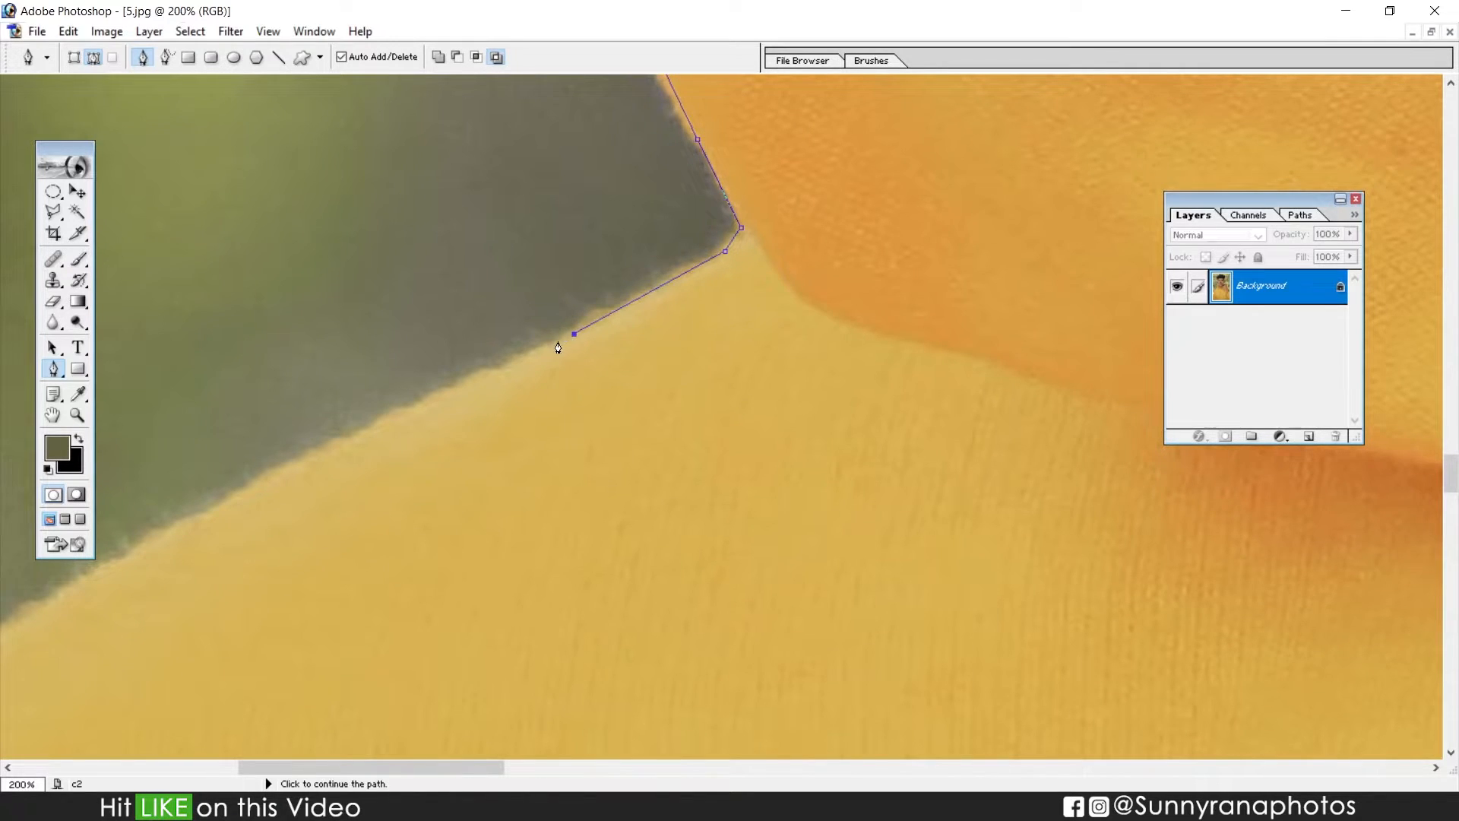
Continue the path along the shoulder's upper edge with corner anchors, working outward toward the bend
left_click(347, 447)
left_click_drag(258, 523, 659, 293)
left_click_drag(320, 470, 440, 262)
left_click(179, 510)
left_click_drag(178, 513, 261, 399)
left_click_drag(147, 651, 140, 466)
key("ctrl+z")
Bring the path around the shoulder's outer bend with a curved anchor and start down the sleeve with a straight segment
left_click(212, 293, "ctrl+alt")
left_click_drag(129, 125, 456, 696)
left_click_drag(269, 318, 267, 367)
left_click(235, 617)
left_click_drag(272, 607, 274, 418)
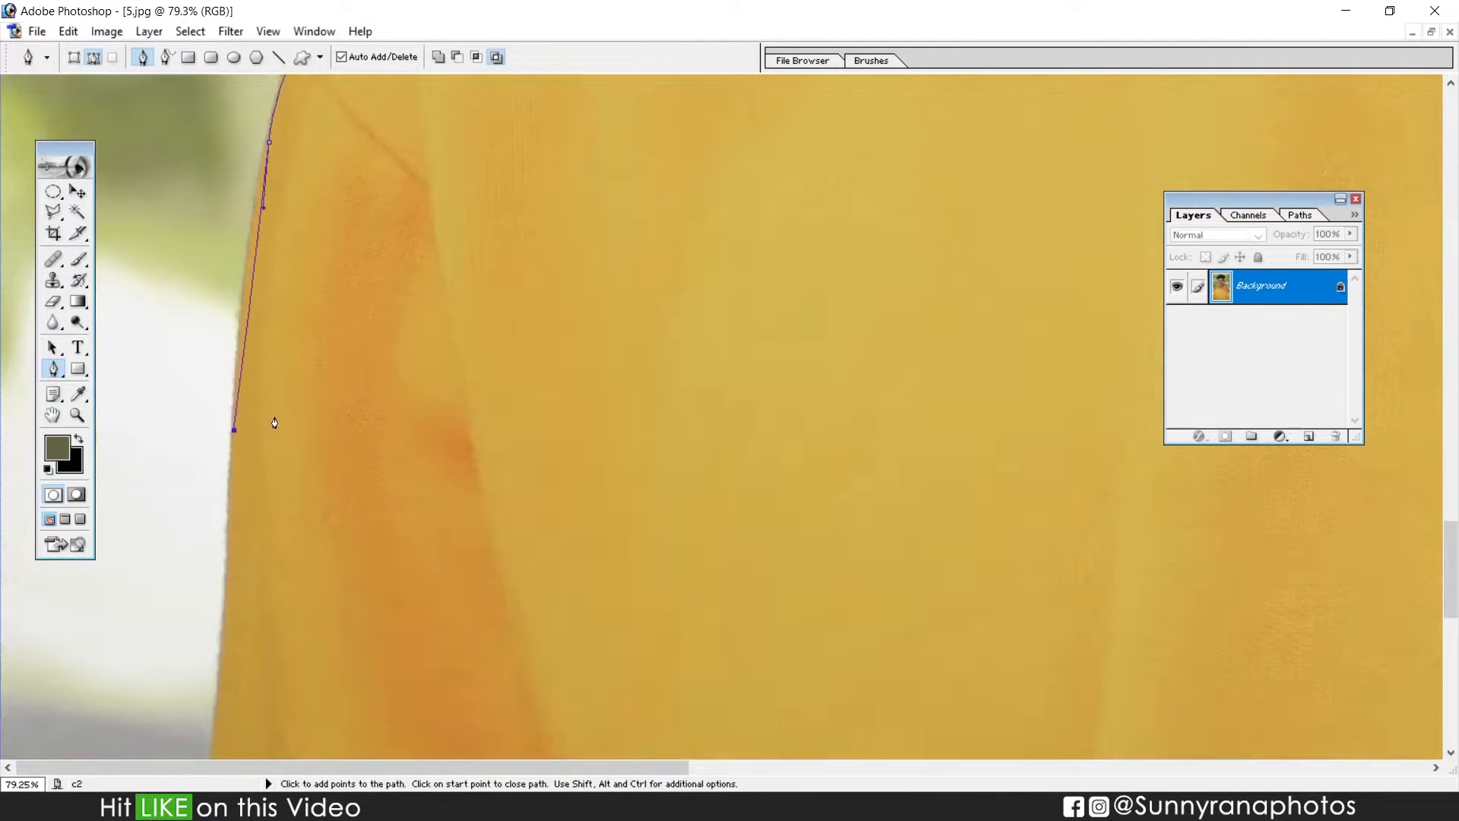
Trace the sleeve's outer edge downward with a run of straight segments
left_click(215, 749)
left_click_drag(380, 730, 417, 157)
left_click(205, 333)
left_click(186, 539)
left_click(170, 636)
left_click_drag(171, 540, 166, 225)
Trace the lower sleeve around its fold with curved anchors, removing the forward handle of the last anchor
left_click_drag(144, 177, 342, 456)
key("ctrl+z")
left_click_drag(414, 415, 407, 444)
left_click_drag(400, 585, 404, 314)
left_click_drag(371, 502, 348, 308)
left_click_drag(311, 445, 303, 464)
left_click_drag(345, 699, 402, 717)
left_click(345, 587, "alt")
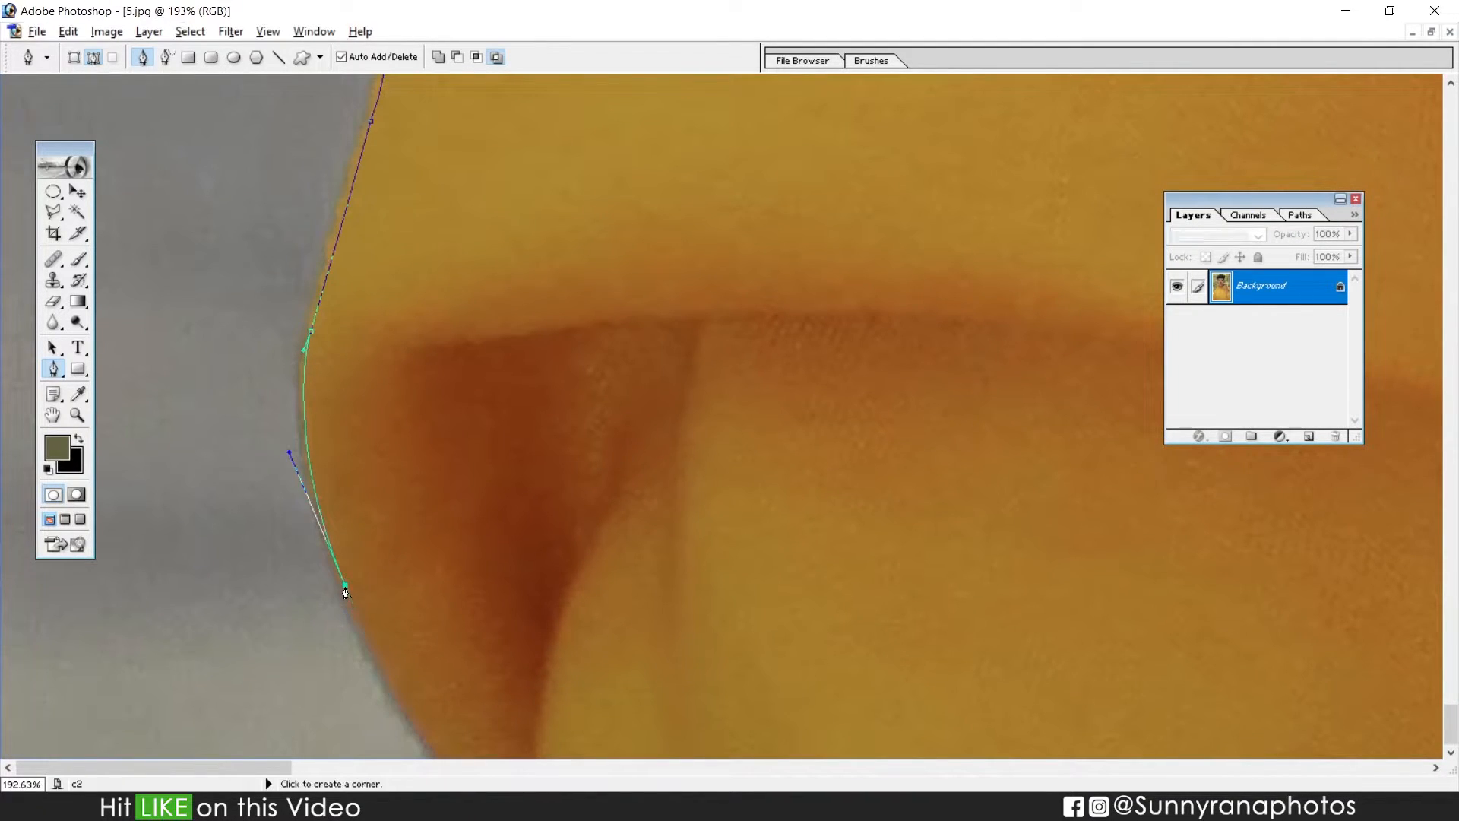
Carry the path off the sleeve's lower end, along just below the photo, and up its far side to the opposite shoulder
scroll(456, 554, "right", 2)
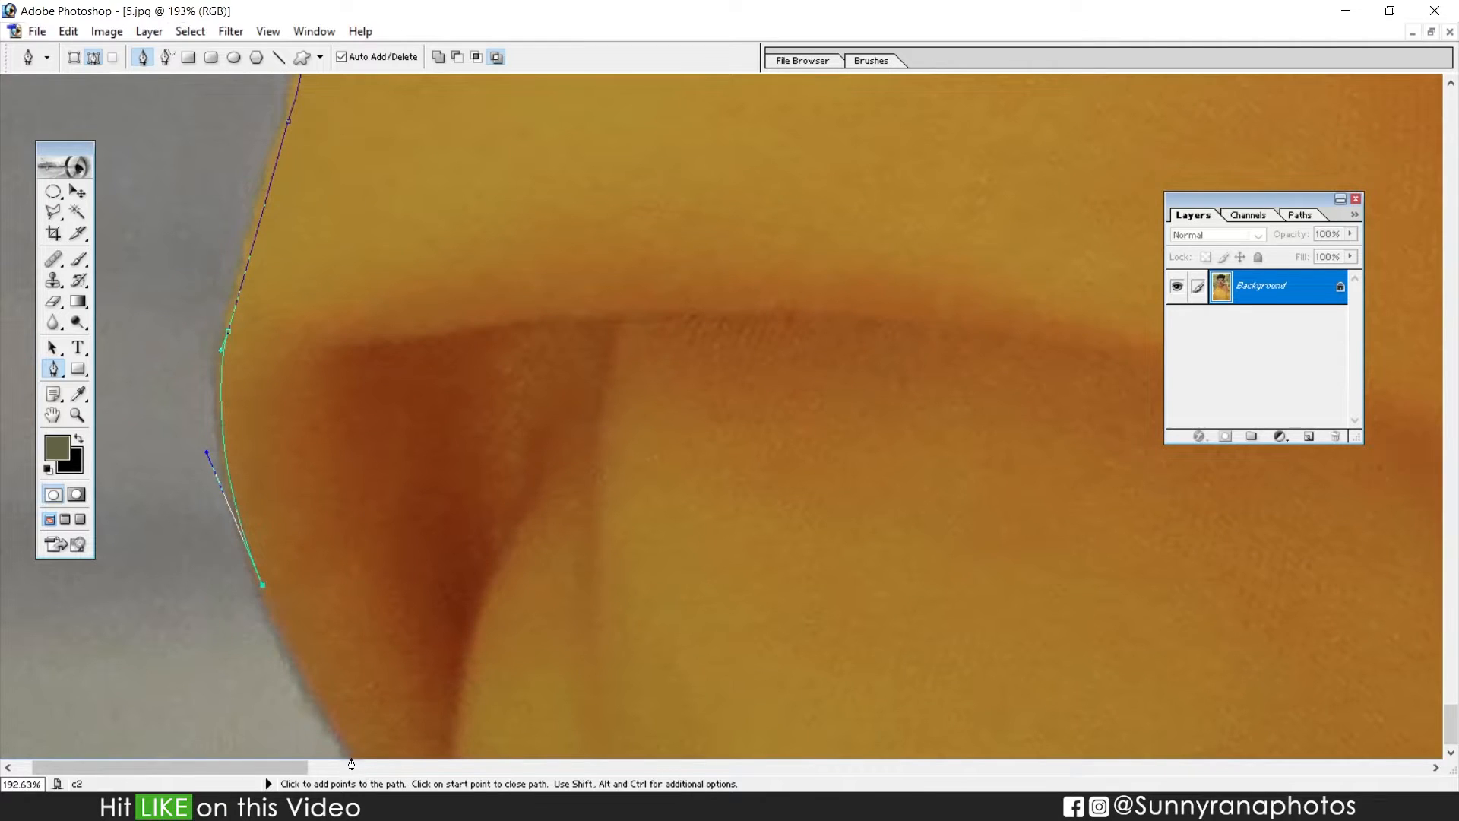
left_click_drag(348, 751, 365, 773)
key("z")
right_click(685, 566)
left_click(723, 577)
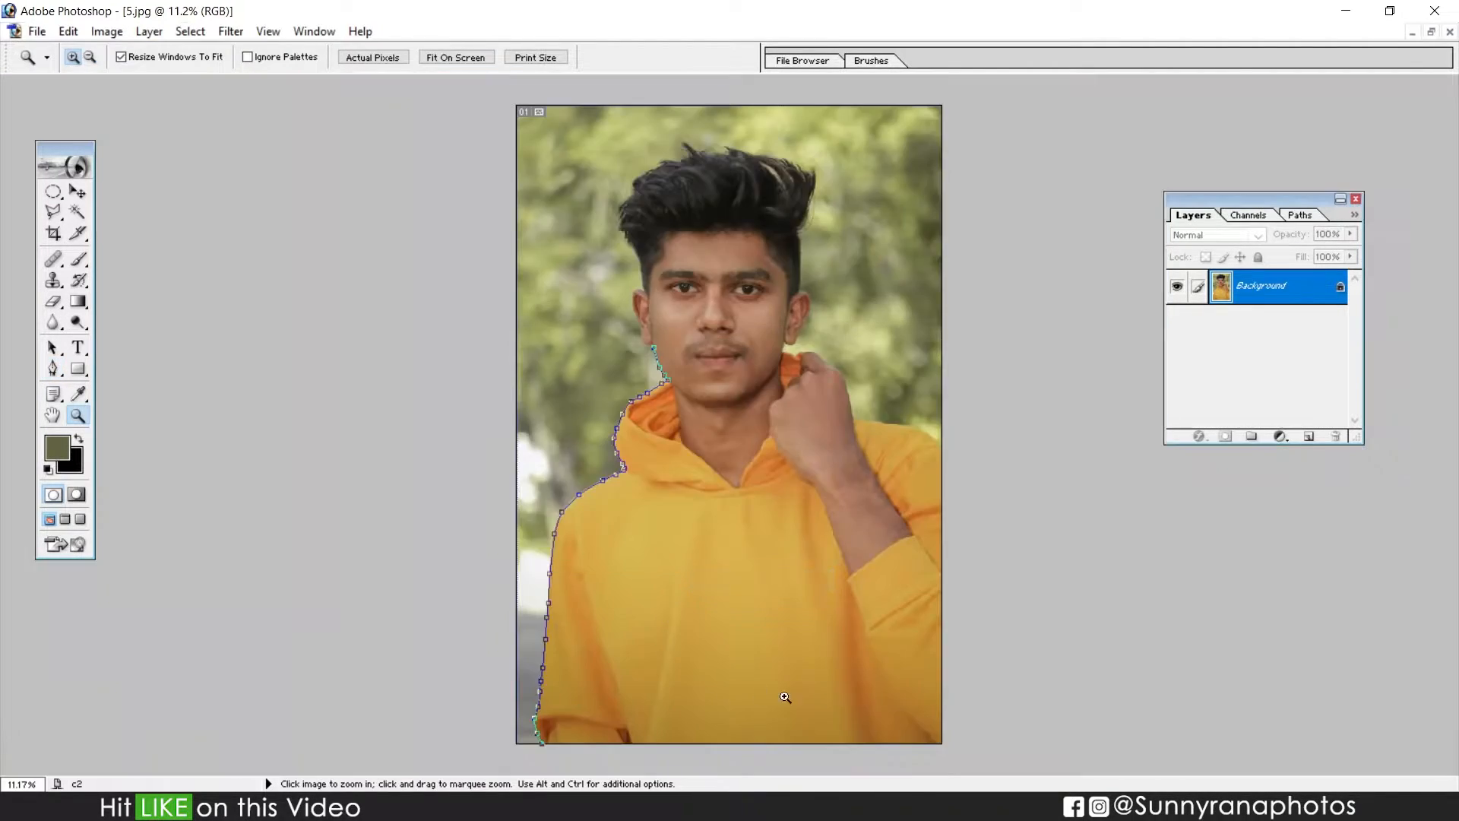
key("p")
left_click(550, 754)
left_click(942, 755)
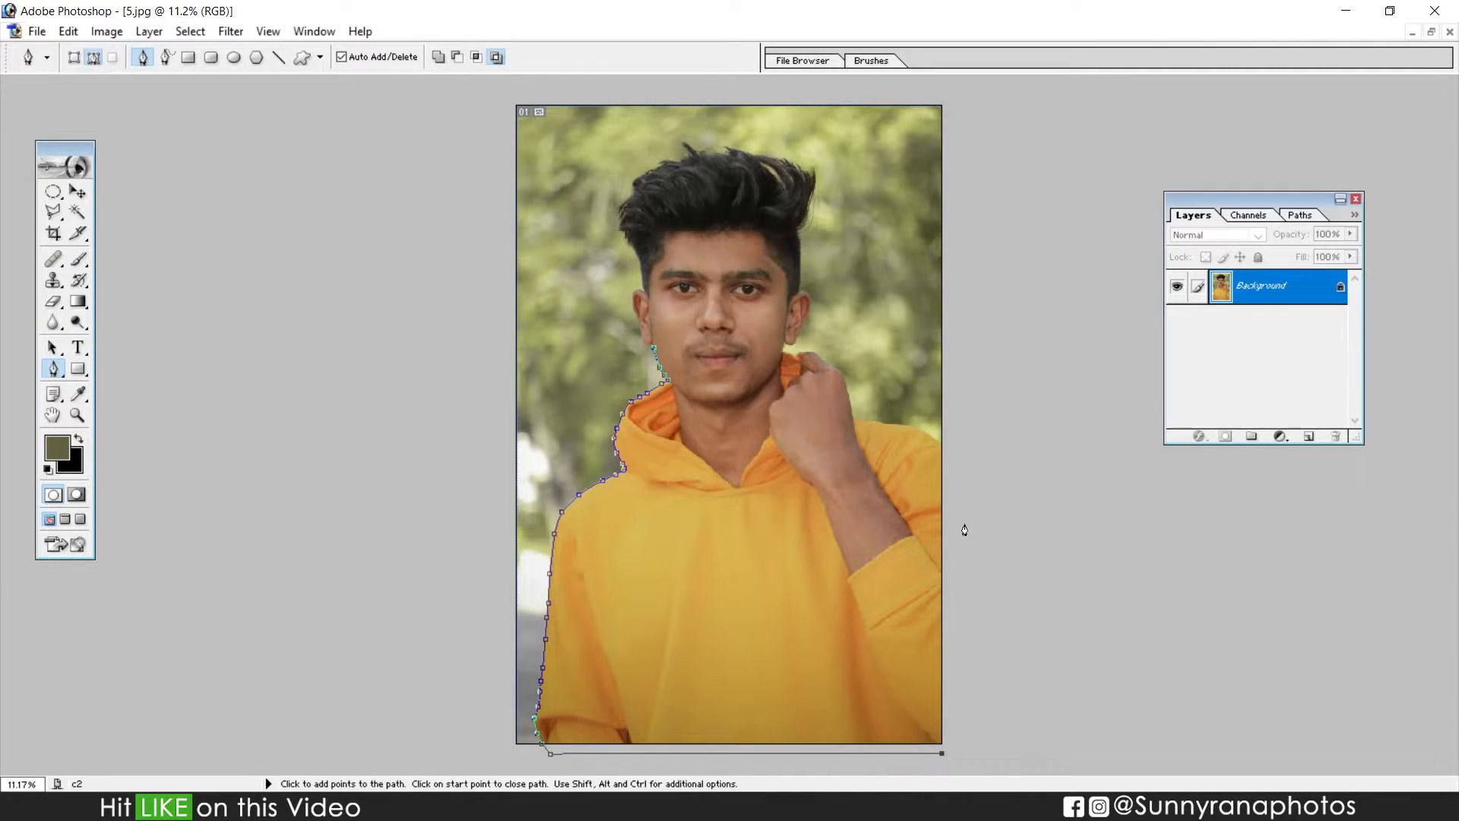
left_click(942, 448)
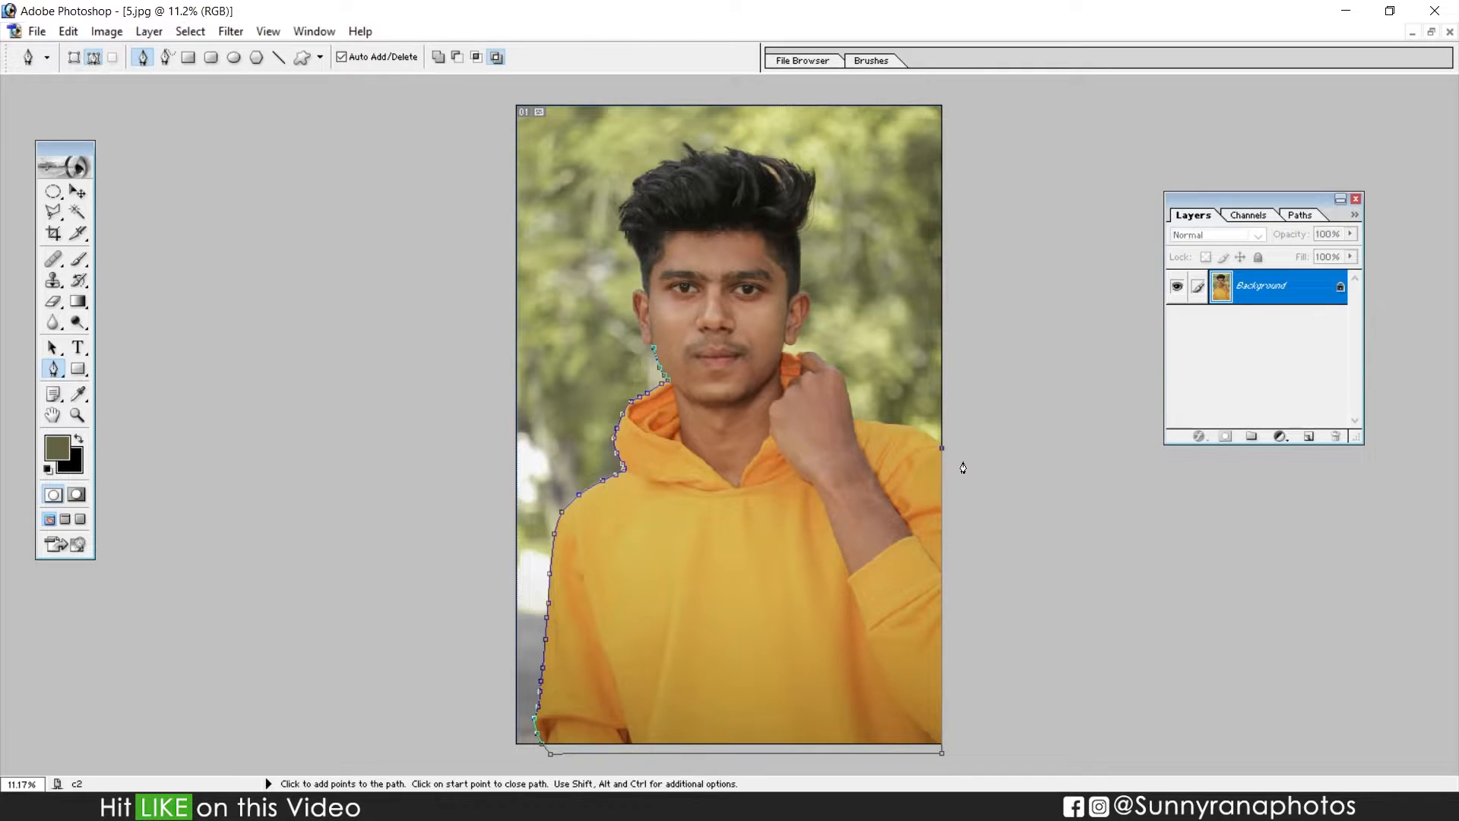
Move the Layers palette off the far shoulder and place an anchor where that shoulder meets the photo's edge
key("z")
left_click_drag(920, 424, 1055, 572)
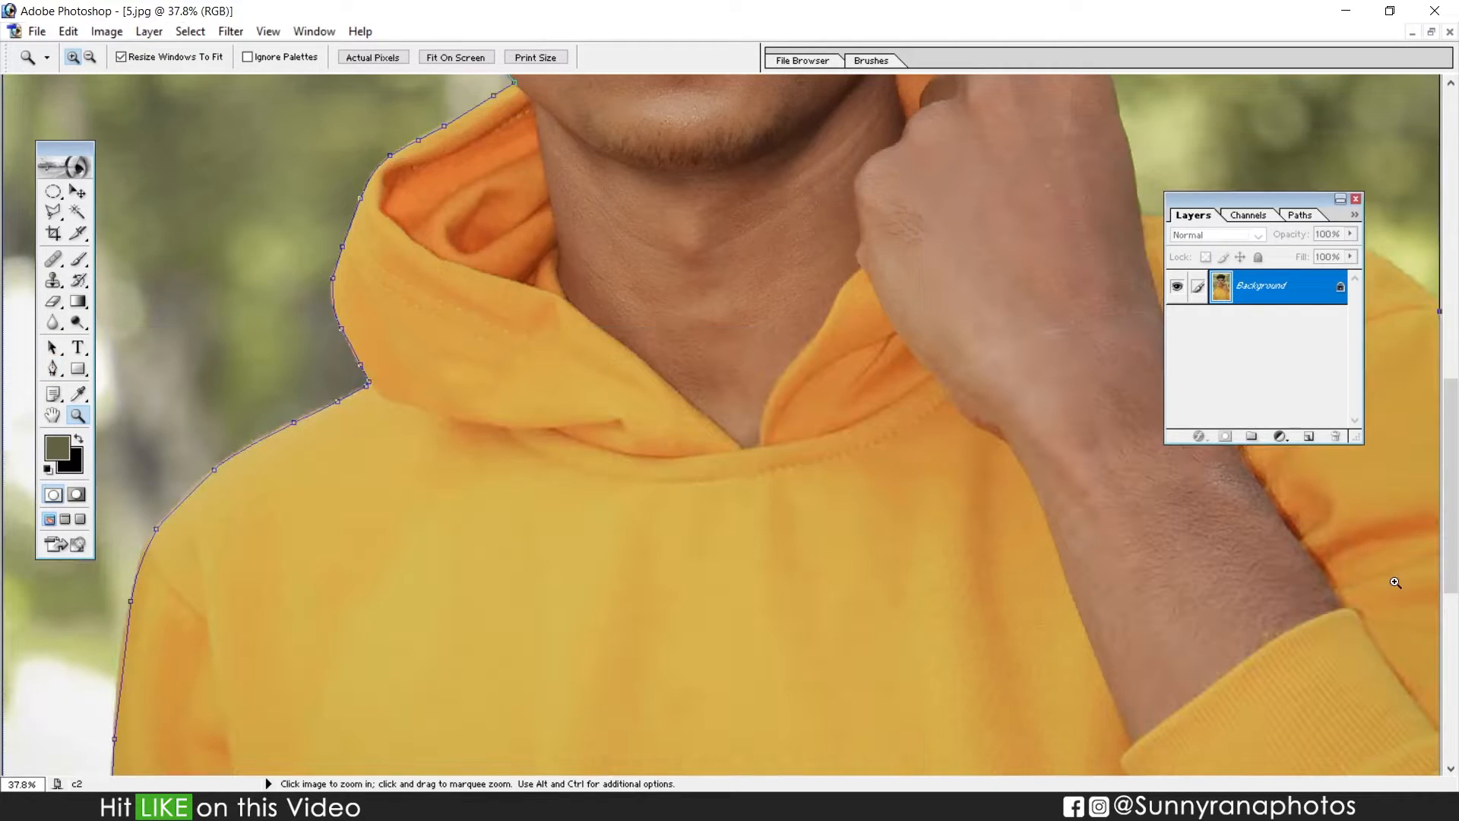
left_click_drag(1336, 215, 1133, 242)
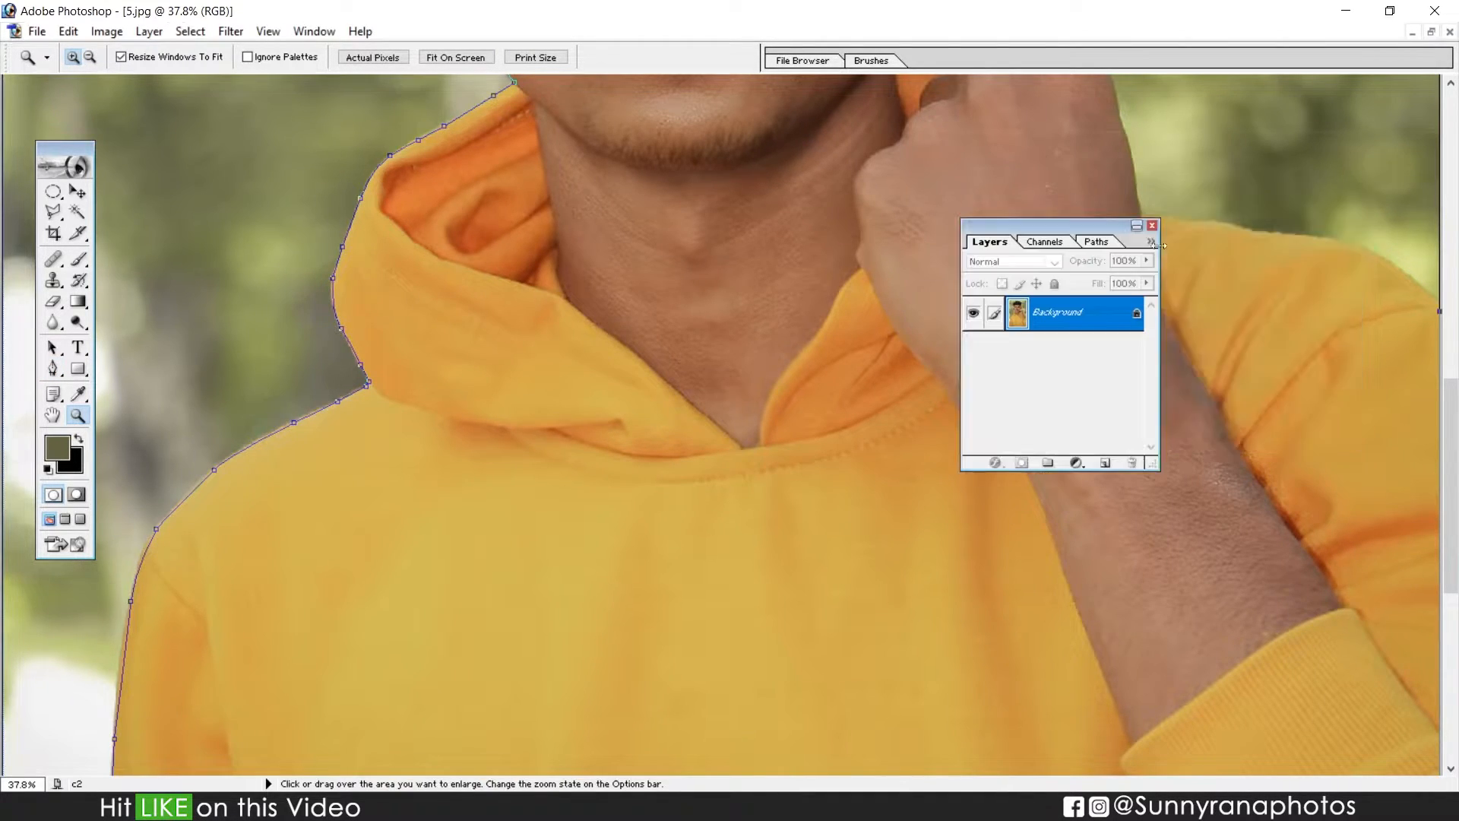
scroll(1420, 327, "up", 2)
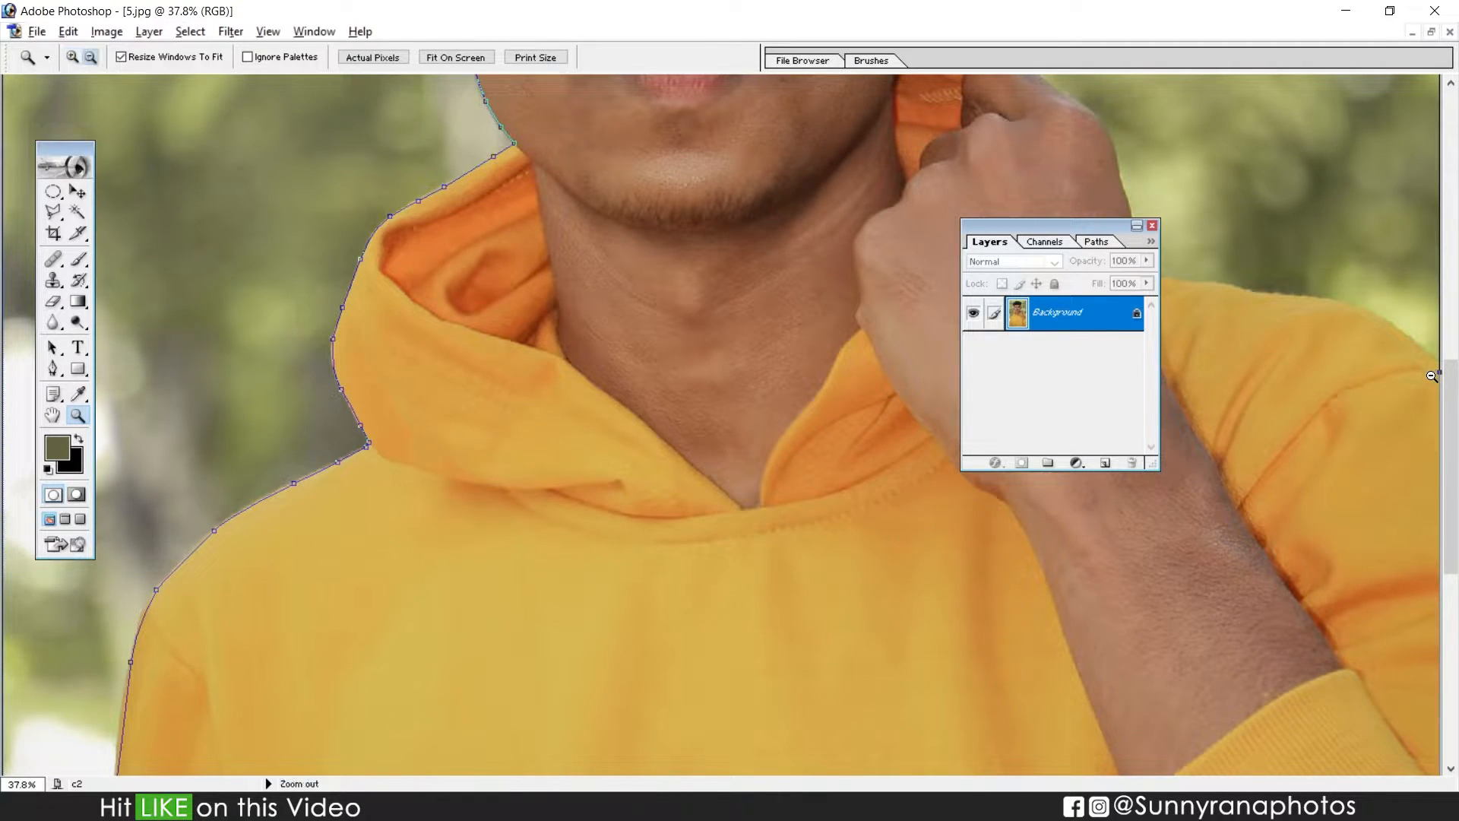
left_click(1408, 423, "alt")
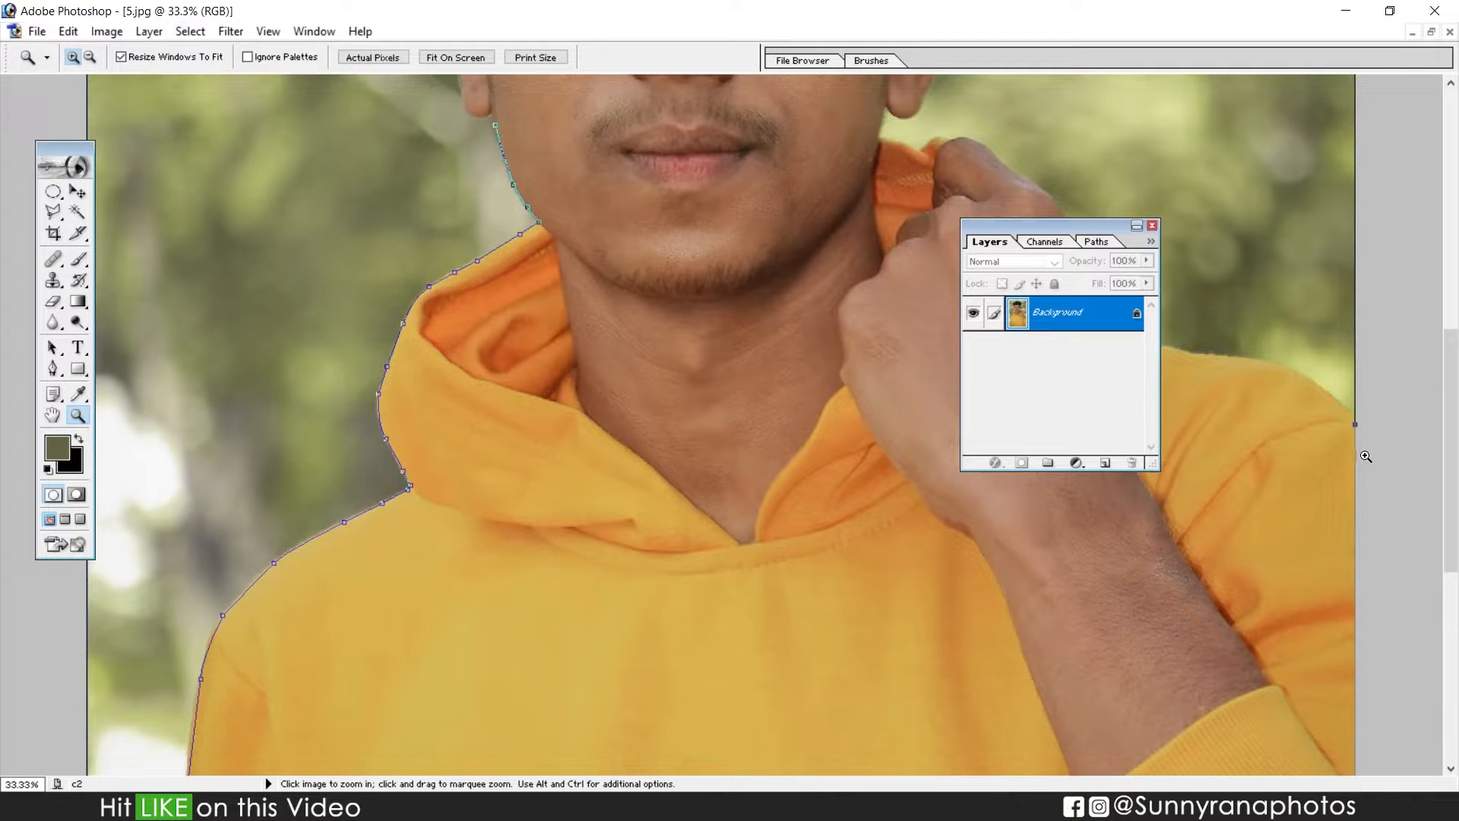
key("p")
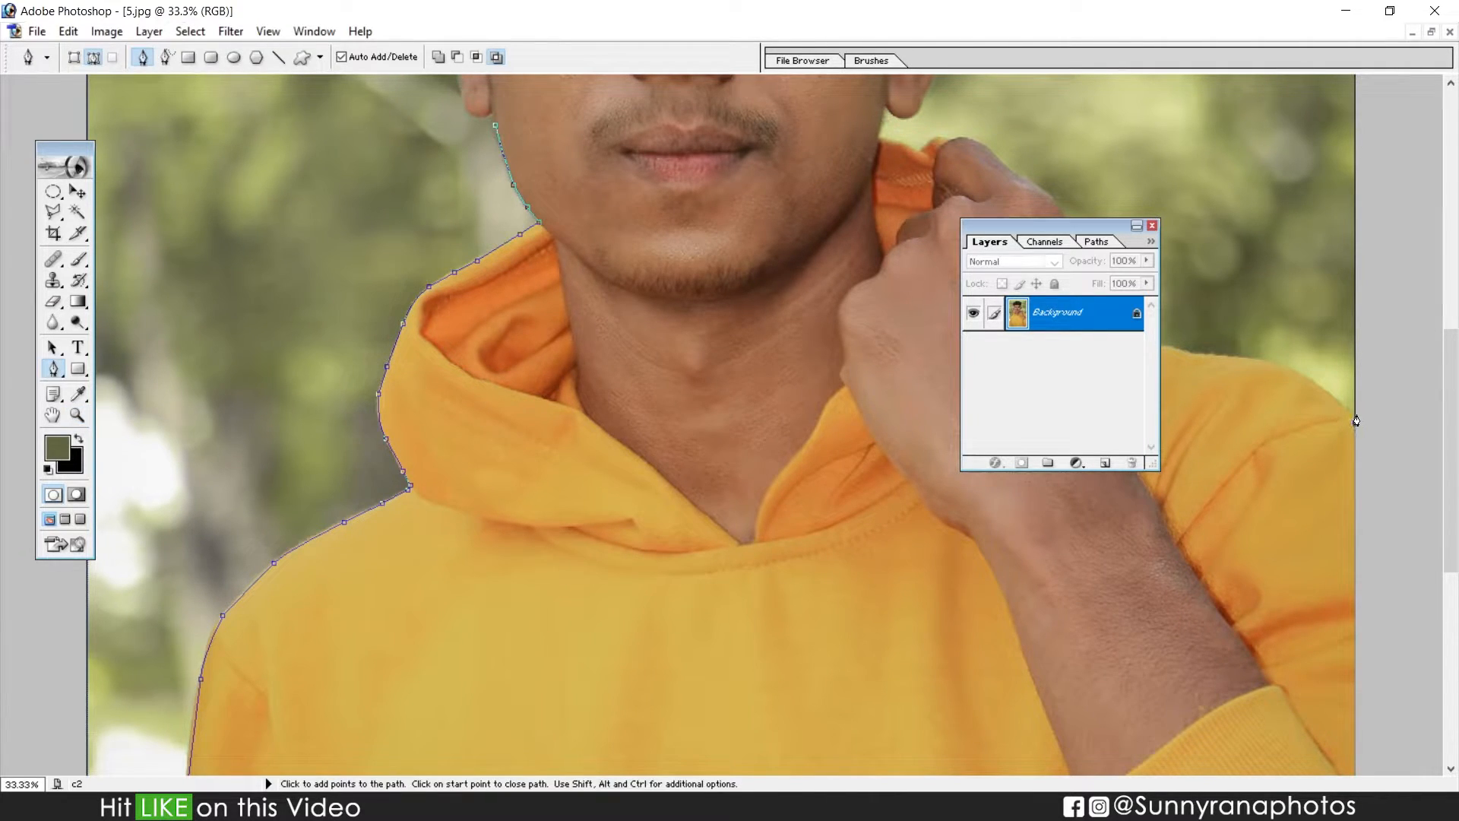
left_click(1354, 420)
Trace the outer part of the shoulder with a corner anchor and a curved anchor, removing the curved anchor's forward handle
key("z")
left_click_drag(1388, 497, 1374, 523)
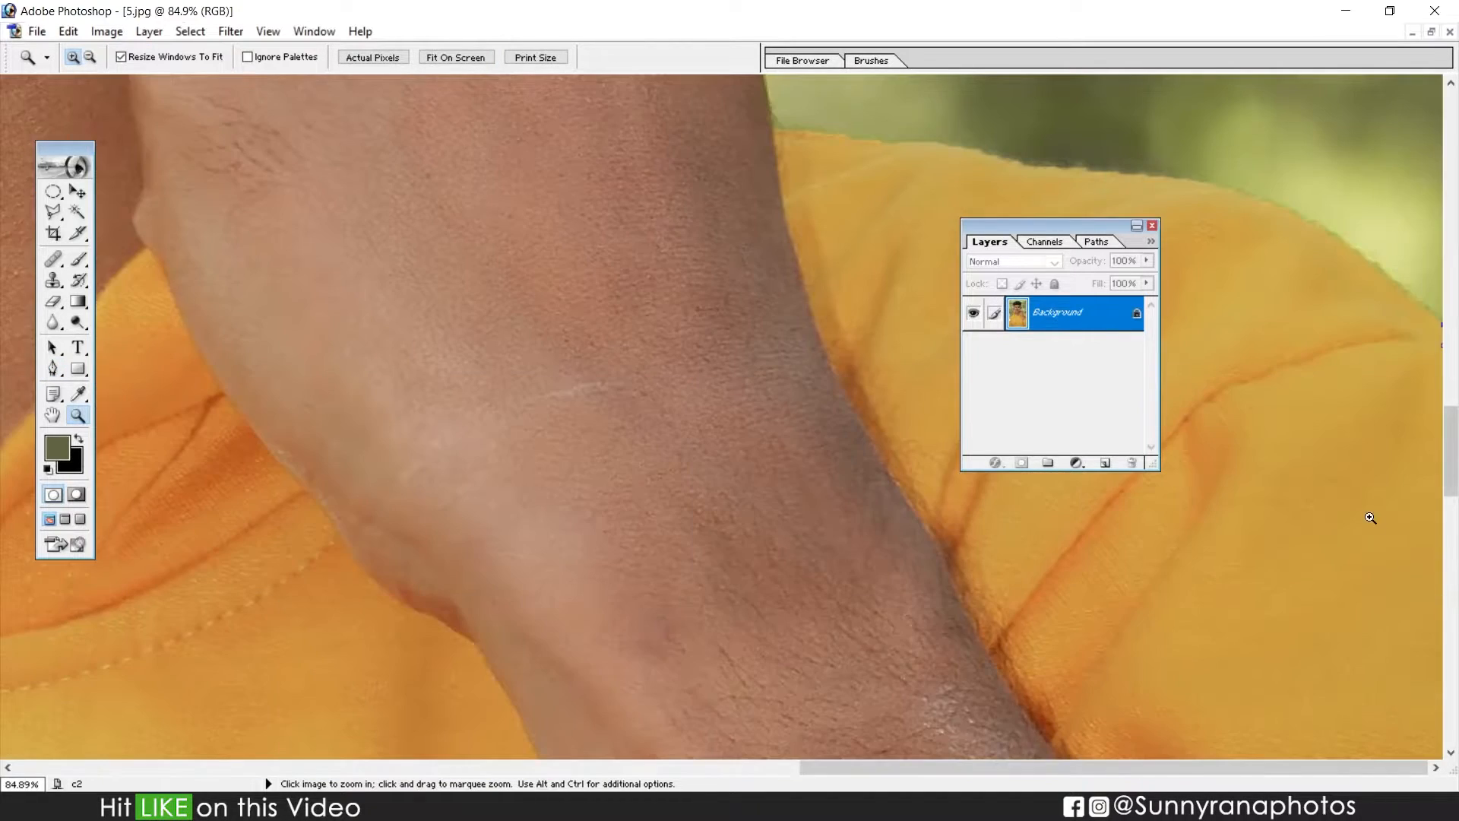
key("p")
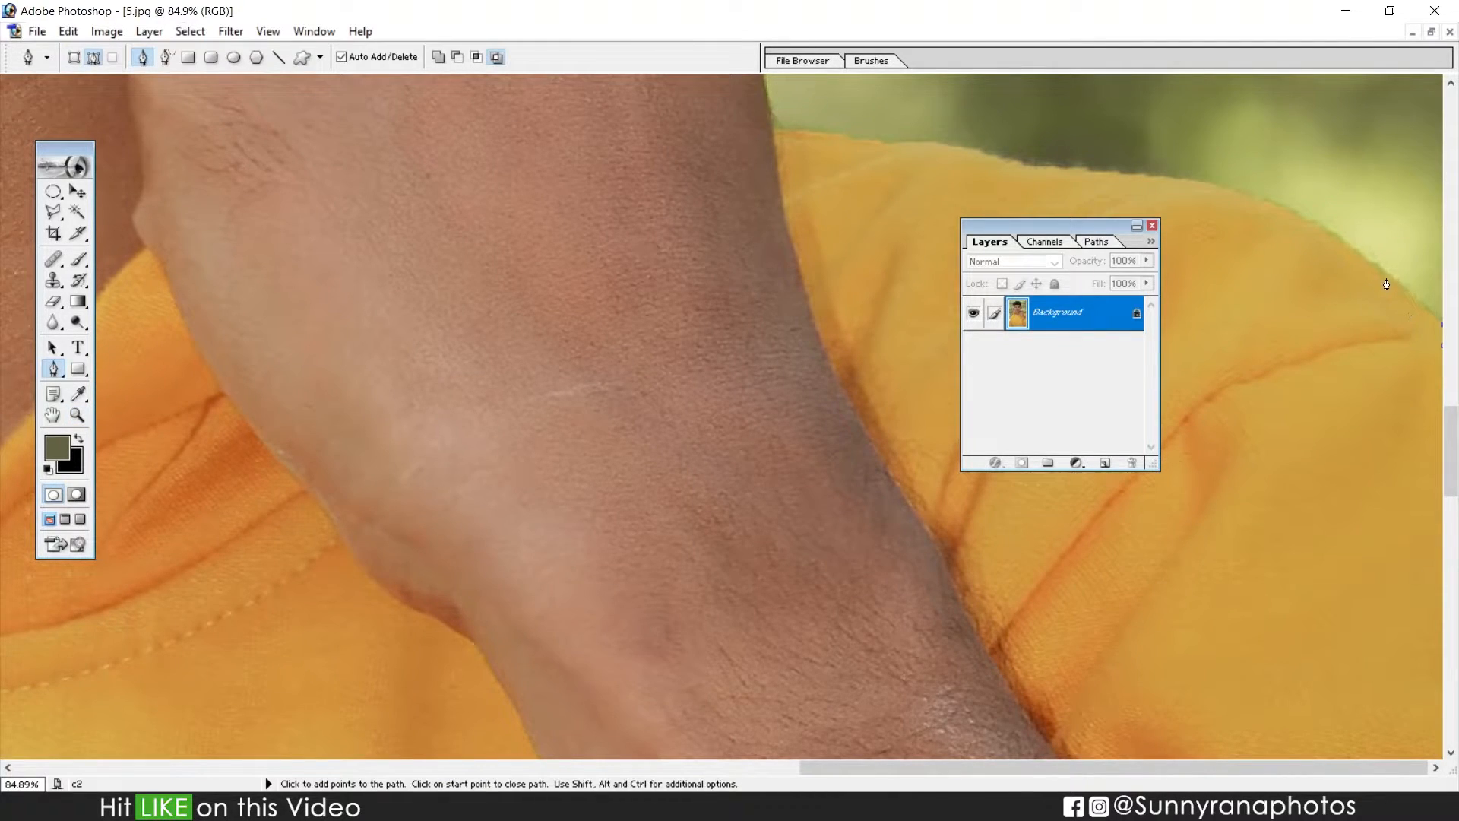
left_click(1384, 279)
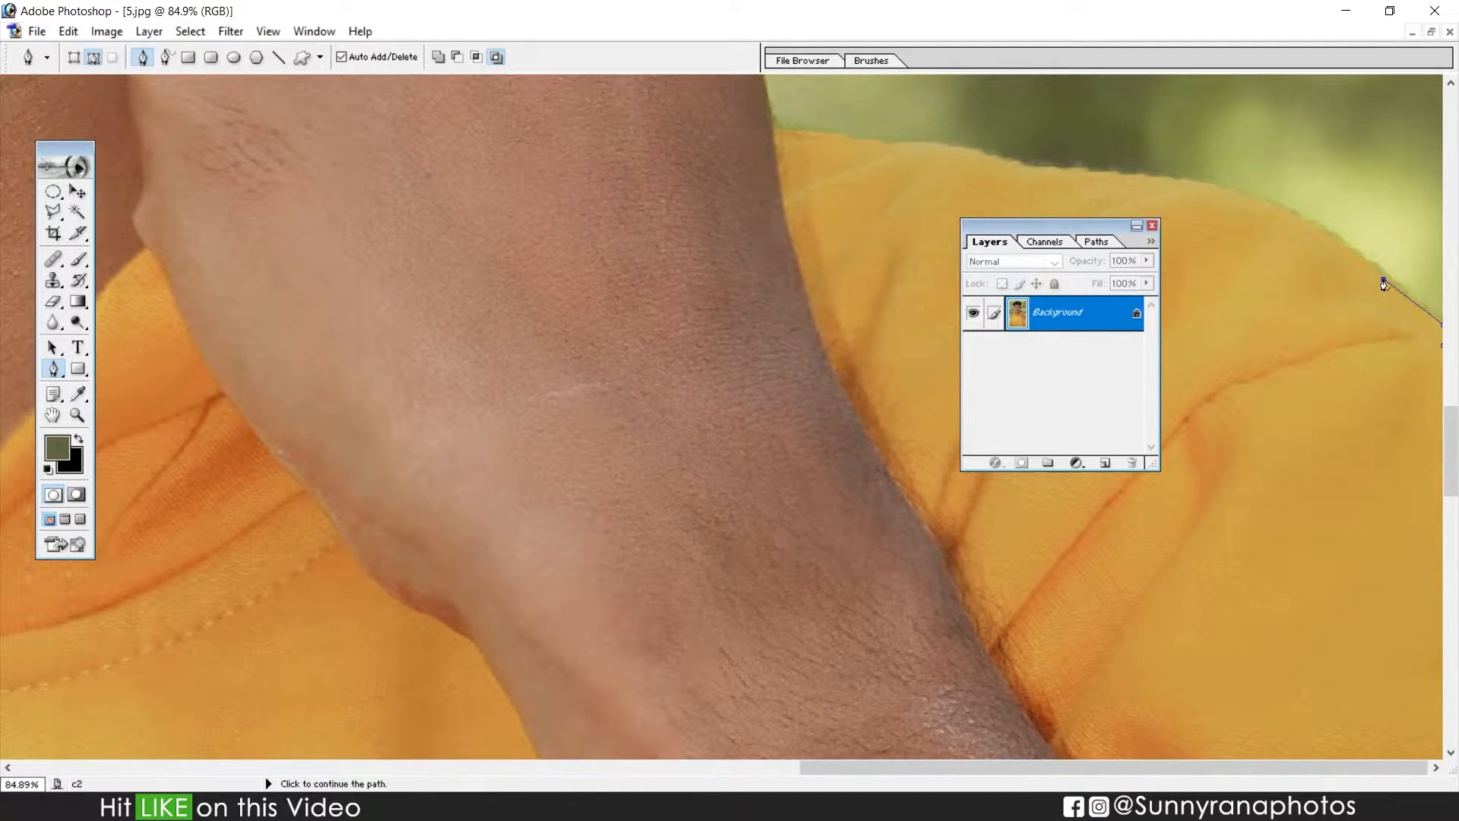
left_click_drag(1250, 203, 1000, 171)
left_click(1251, 204, "alt")
Continue along the shoulder's top to the raised hand with a curved anchor, its forward handle removed, and two corner anchors
left_click_drag(960, 155, 921, 155)
left_click(960, 155, "alt")
left_click(808, 137)
left_click(773, 132)
left_click_drag(777, 134, 683, 518)
Trace up the outer edge of the raised hand toward the knuckles with curved anchors
left_click_drag(738, 347, 726, 301)
key("ctrl+z")
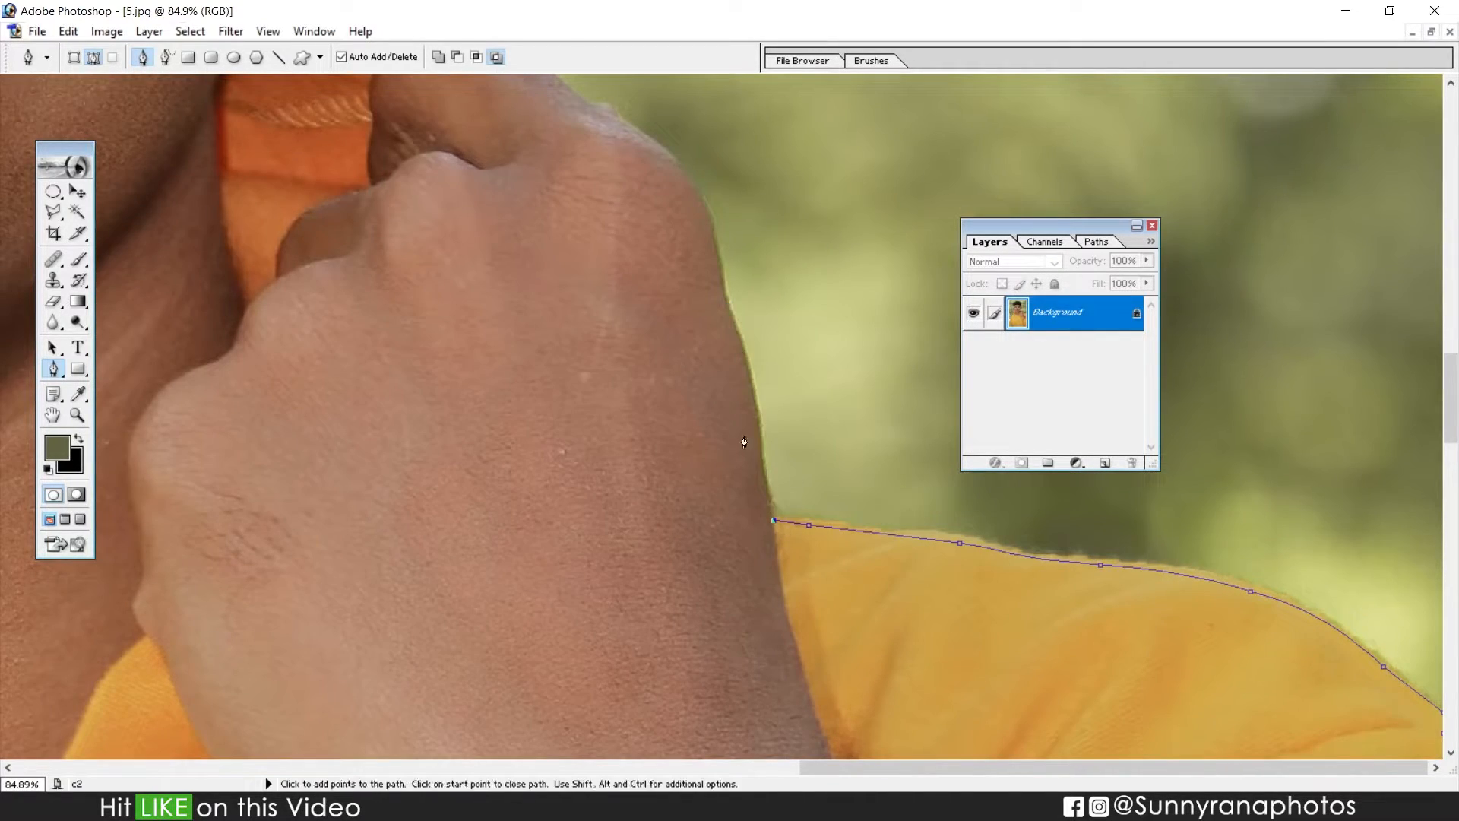
key("z")
double_click(743, 448)
key("p")
left_click_drag(703, 221, 675, 447)
left_click_drag(641, 259, 598, 626)
left_click_drag(524, 417, 713, 581)
left_click_drag(629, 454, 588, 433)
Continue the path over the knuckles and along the finger with curved and corner anchors
left_click_drag(456, 350, 884, 592)
left_click_drag(781, 502, 767, 487)
left_click_drag(633, 431, 670, 494)
left_click(757, 507)
left_click_drag(628, 517, 610, 530)
left_click(564, 572)
Trace across to the face with straight segments and turn up along the jaw with a curved anchor
left_click(484, 542)
left_click(416, 517)
left_click(365, 503)
left_click_drag(318, 417, 321, 397)
left_click(329, 353)
Trace around the ear lobe and up the ear's lower outer edge with curved anchors
left_click_drag(340, 313, 372, 322)
left_click_drag(426, 366, 527, 344)
left_click_drag(559, 291, 573, 255)
left_click_drag(608, 182, 617, 164)
left_click_drag(566, 241, 572, 231)
mouse_move(604, 127)
left_mouse_down()
mouse_move(554, 349)
mouse_move(562, 294)
left_mouse_up()
left_click(563, 218)
left_click_drag(561, 199, 548, 173)
mouse_move(517, 109)
left_mouse_down()
mouse_move(593, 319)
mouse_move(533, 276)
left_mouse_up()
key("ctrl+z")
key("ctrl+alt+z")
key("ctrl+alt+z")
Curve the path over the upper ear, fit both anchors to its rim, and remove the last anchor's forward handle
left_click(625, 364, "alt")
left_click_drag(625, 364, 416, 268)
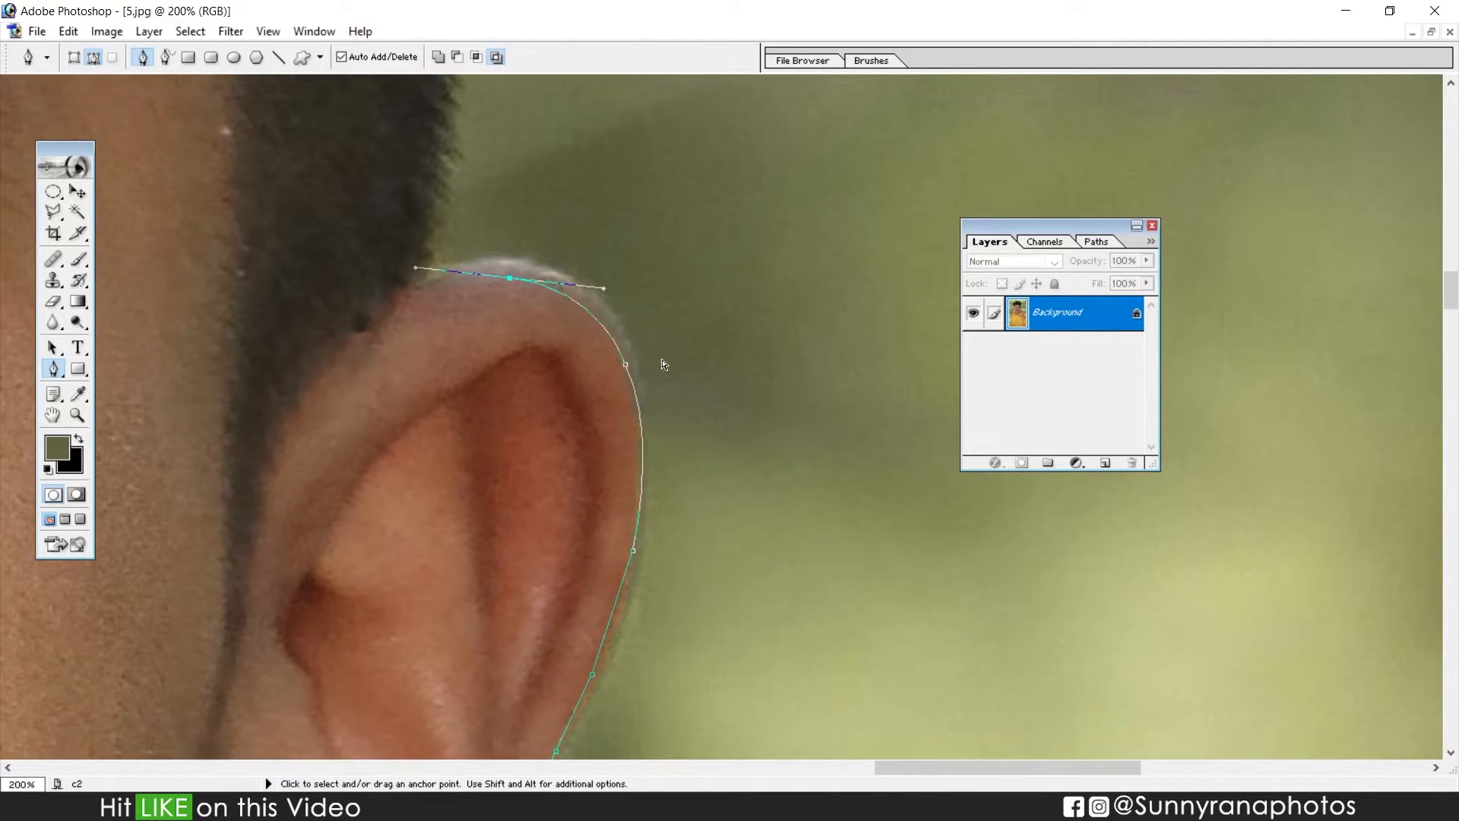
left_click_drag(626, 368, 625, 357)
left_click_drag(509, 278, 511, 269)
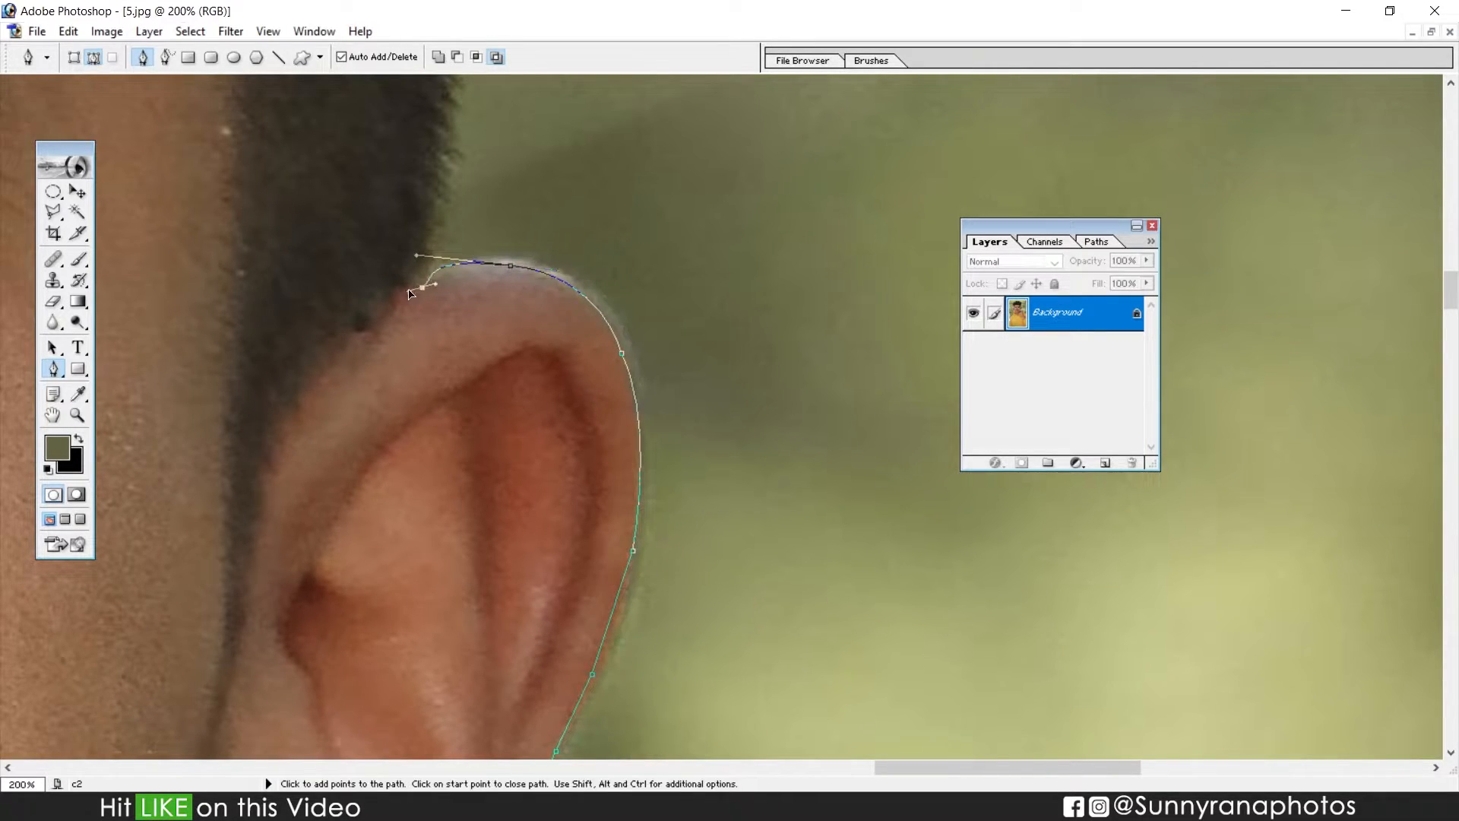
left_click(510, 266)
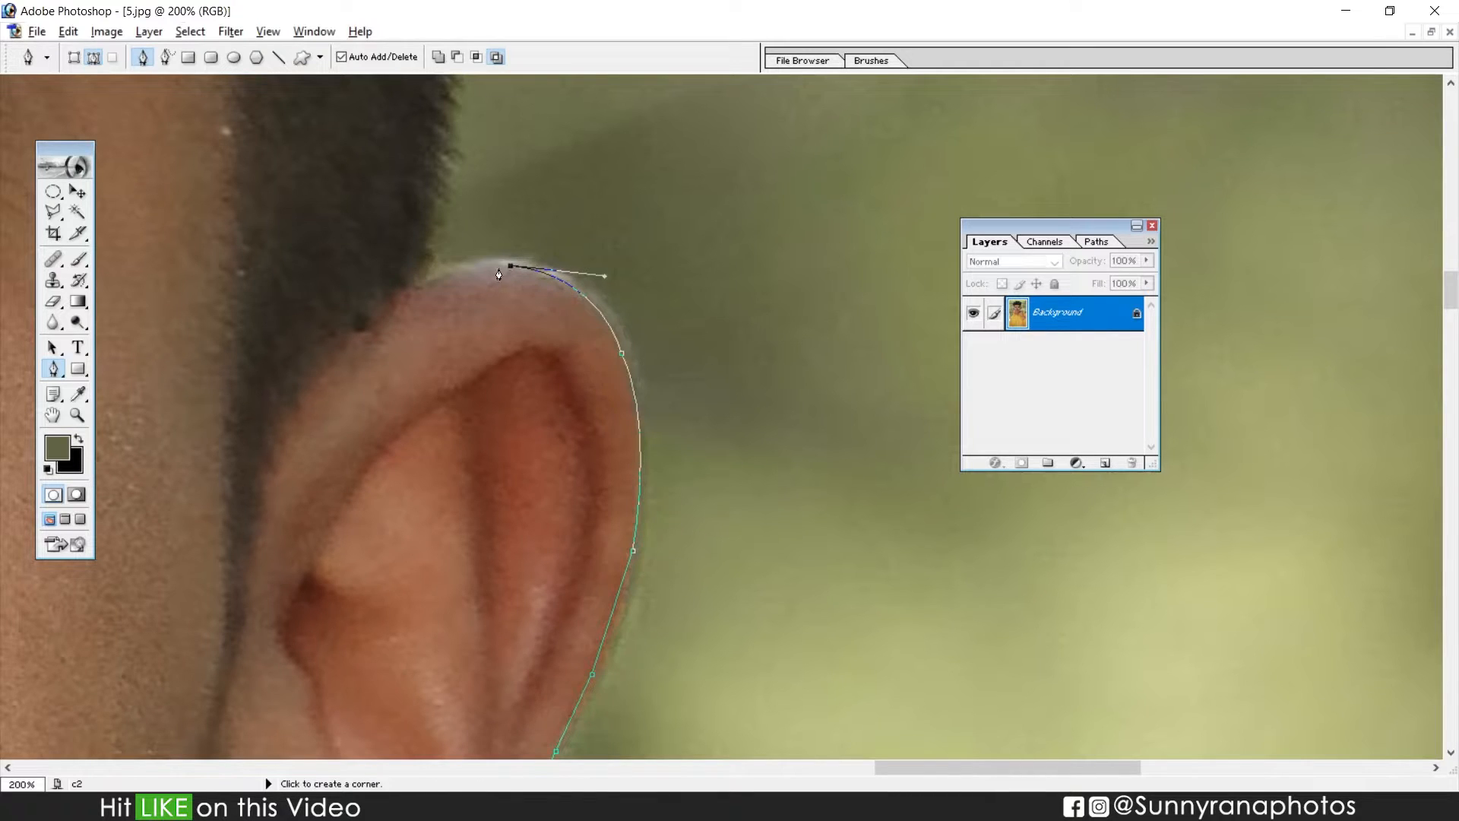
Finish the ear's top with a curved anchor and a corner where it meets the hair, and curve upward beside the hair
left_click_drag(422, 289, 392, 307)
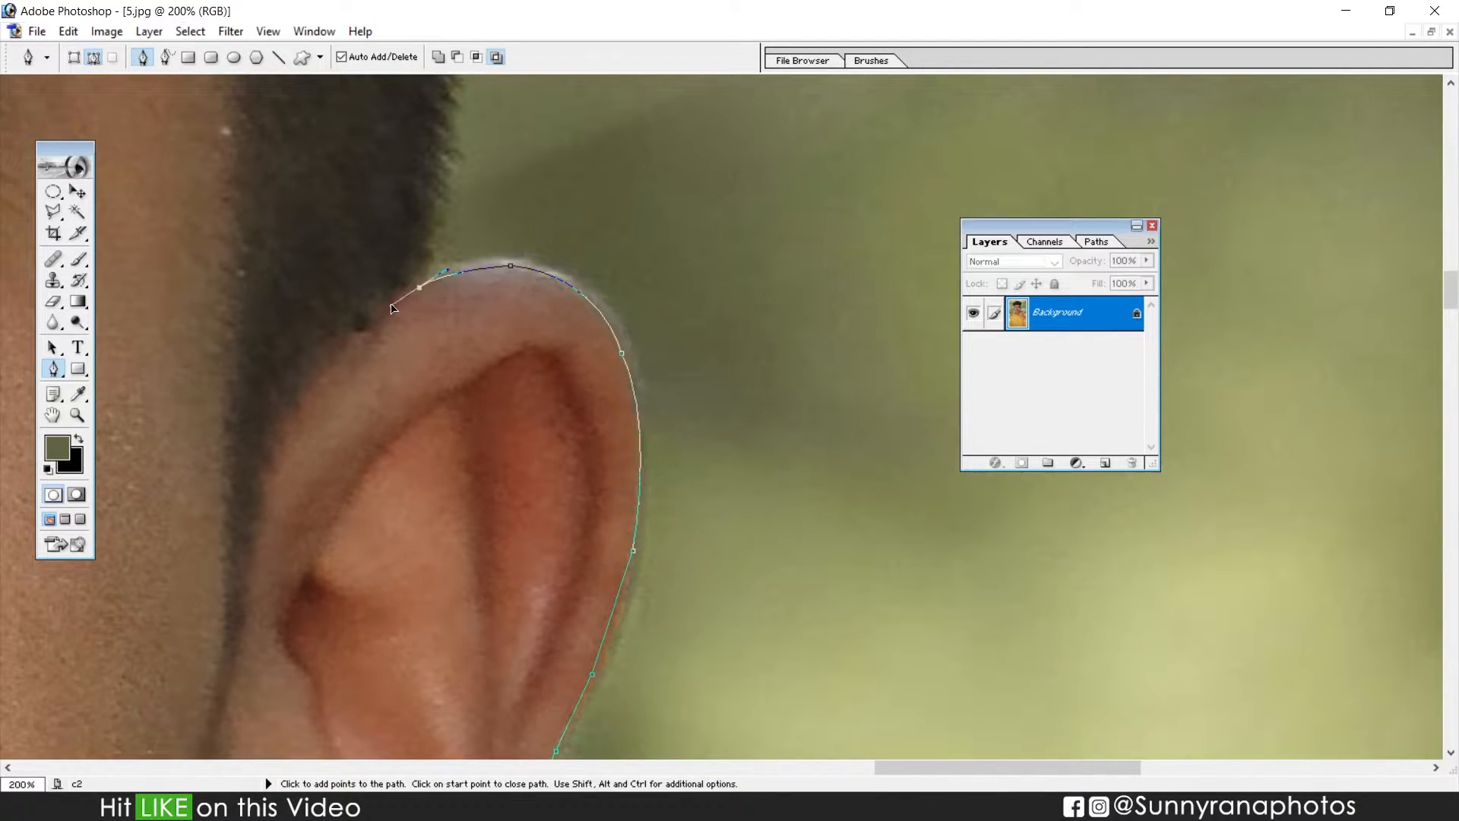
left_click(420, 287)
left_click(409, 288)
left_click_drag(439, 193, 407, 368)
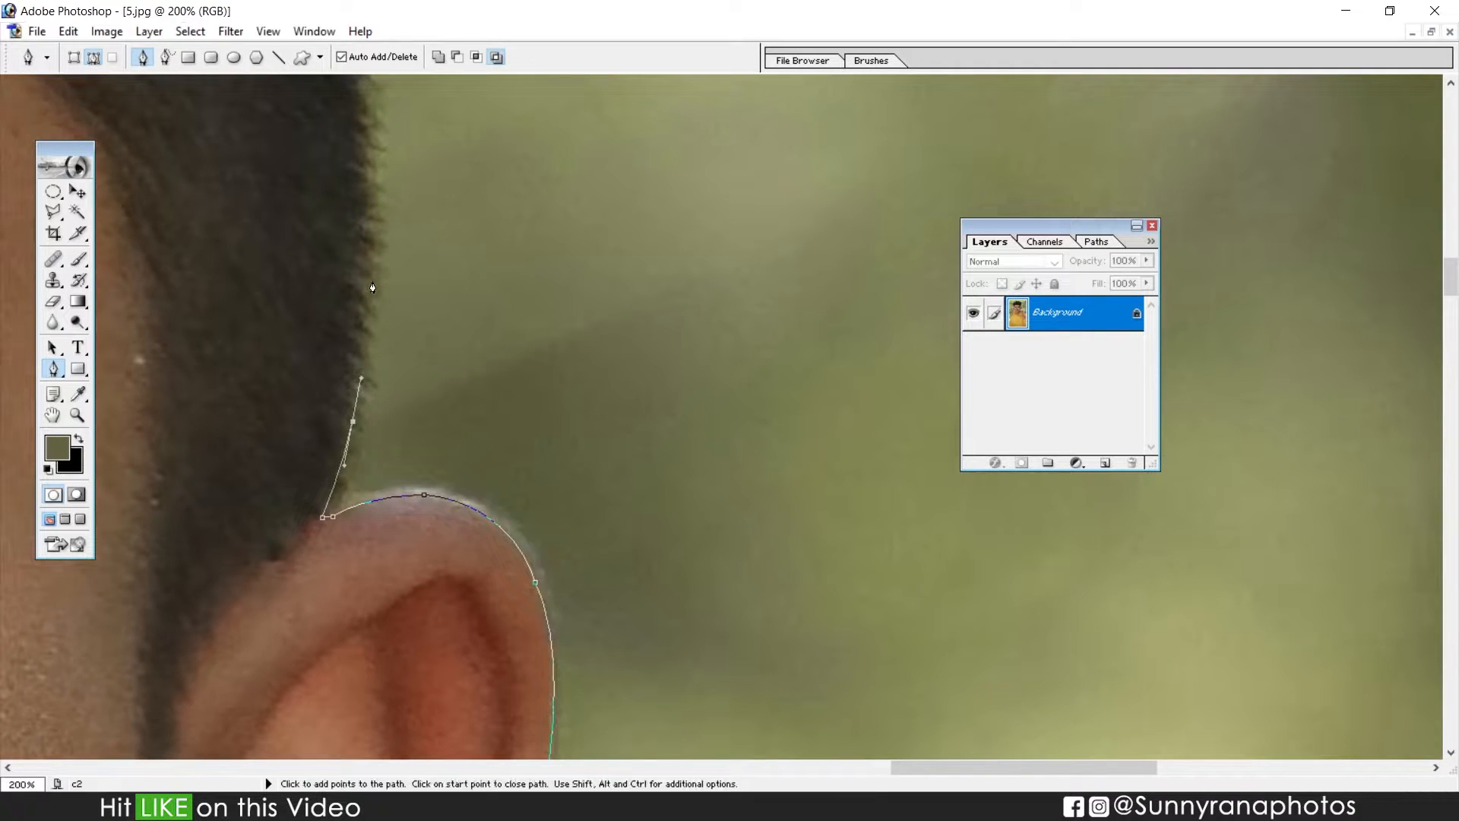
left_click_drag(421, 260, 443, 209)
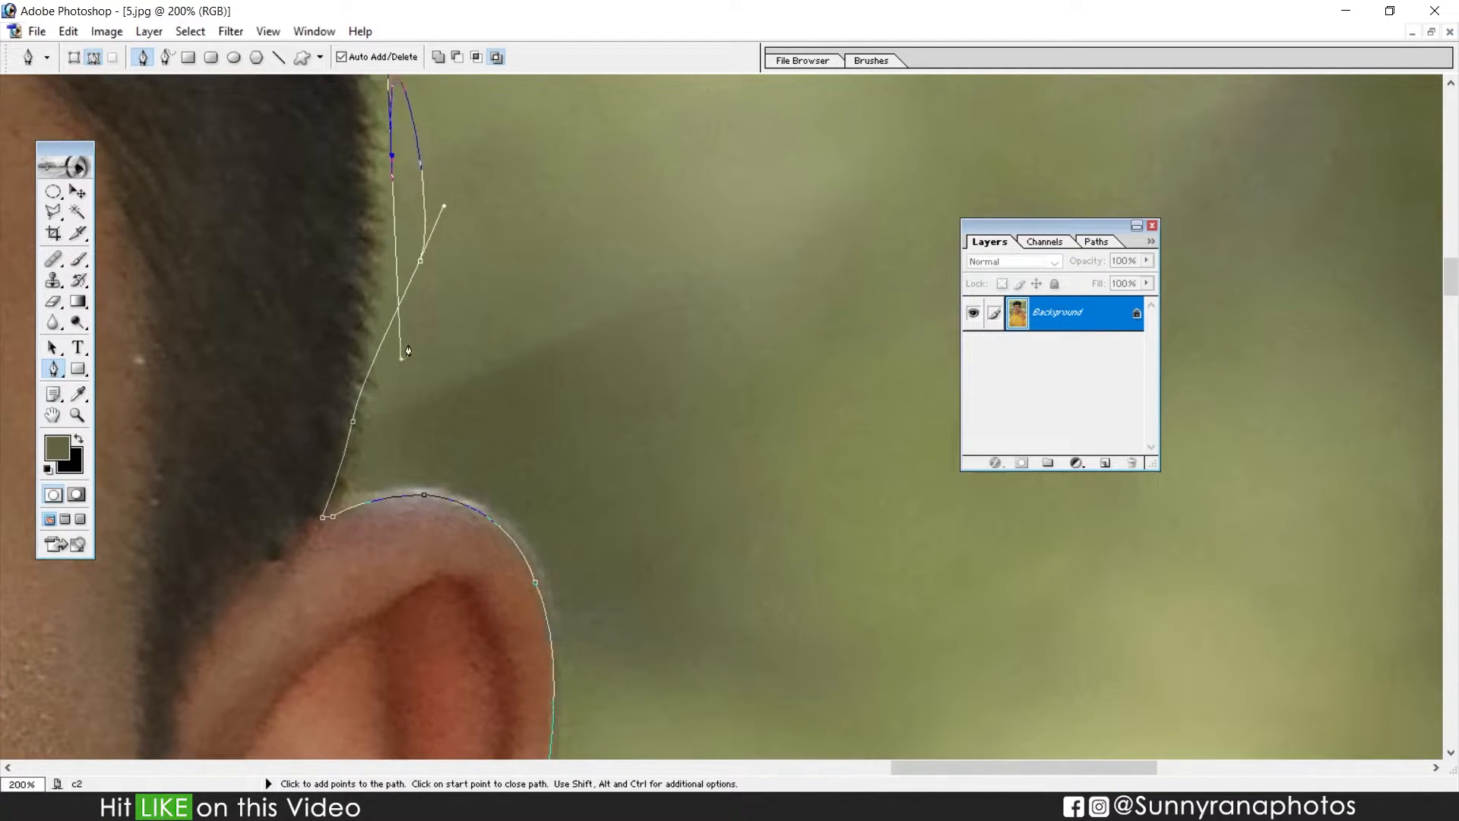
Extend the path up the side of the hair and outward around the loose strands with straight segments
key("z")
left_click(395, 202, "alt")
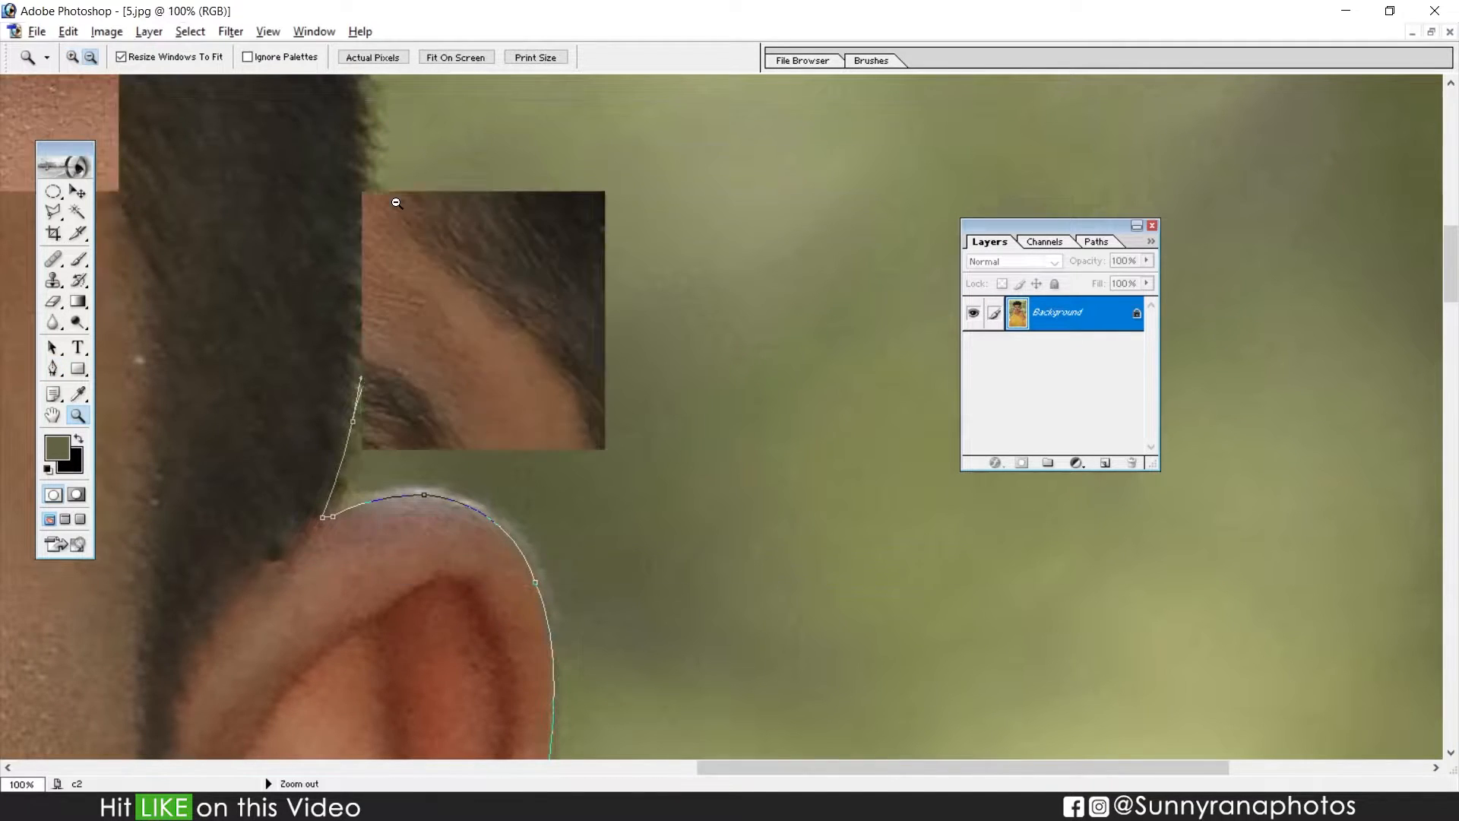
left_click(718, 305, "alt")
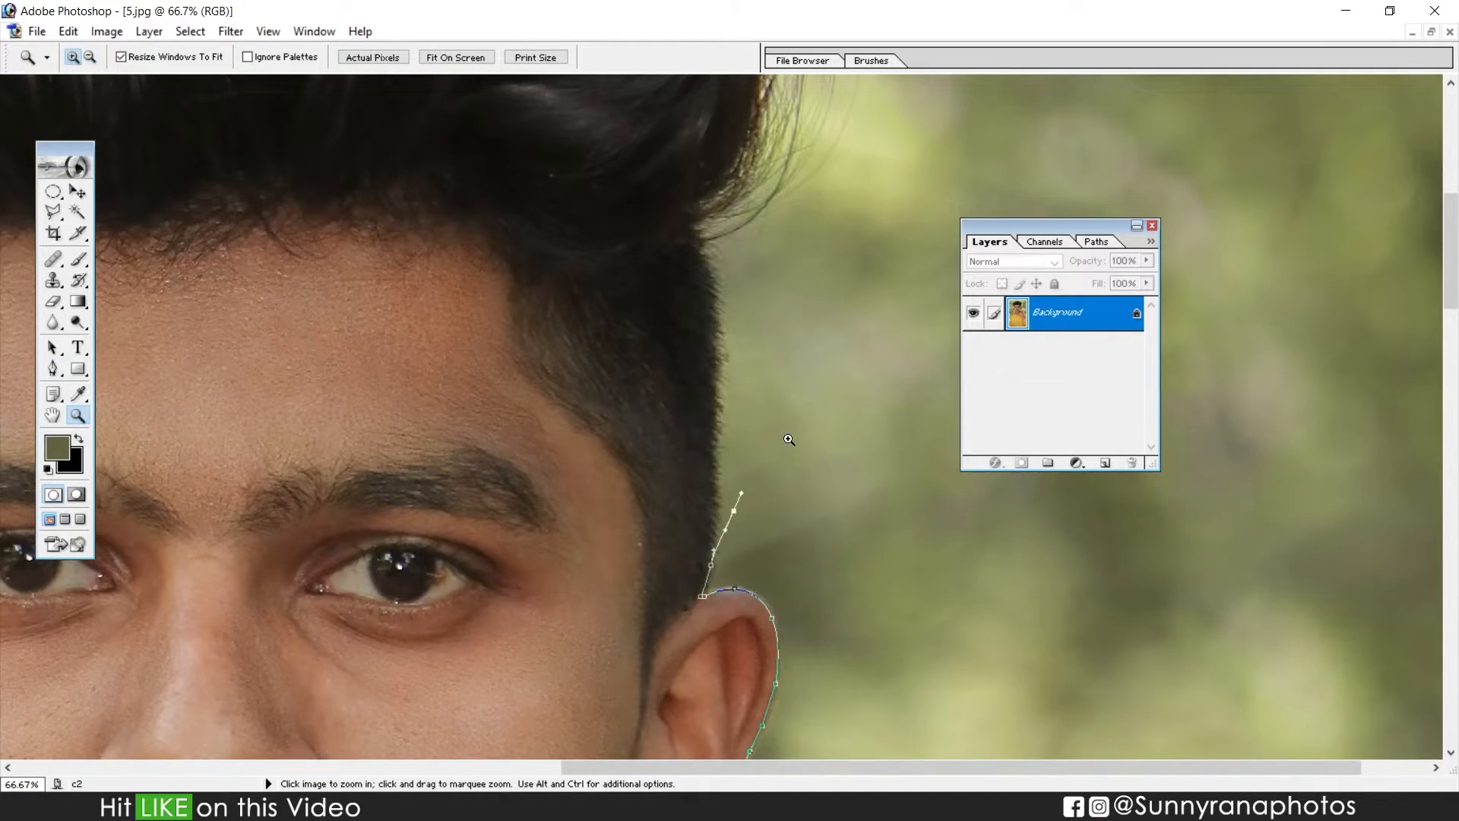
key("p")
left_click(734, 334)
left_click(729, 249)
left_click(849, 139)
left_click_drag(862, 247, 860, 286)
key("ctrl+z")
Continue the path upward outside the stray strands to the hair's upper corner
left_click_drag(849, 135, 801, 457)
left_click_drag(820, 354, 820, 344)
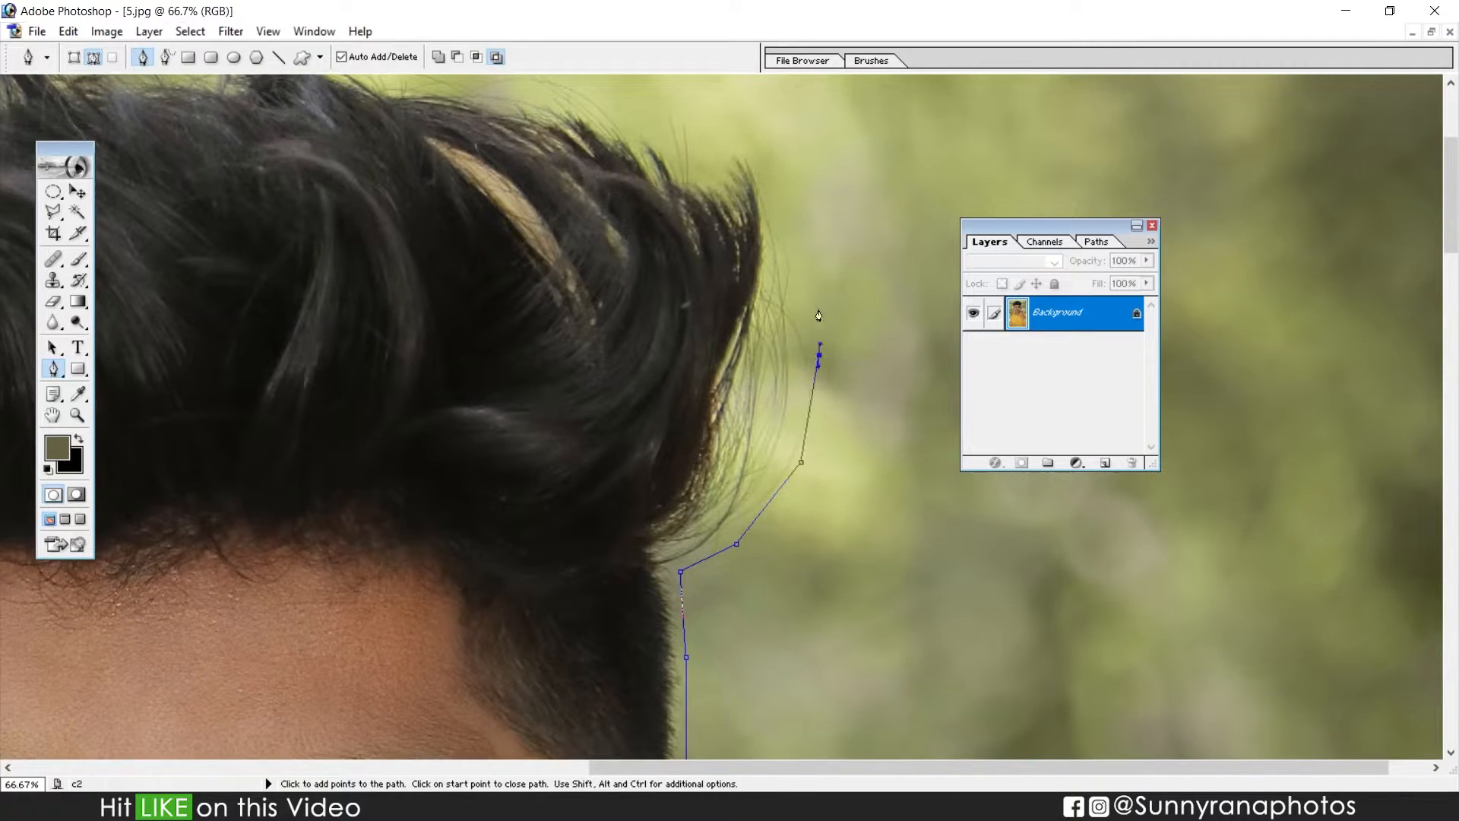
key("ctrl+z")
left_click(818, 332)
left_click_drag(781, 186, 781, 182)
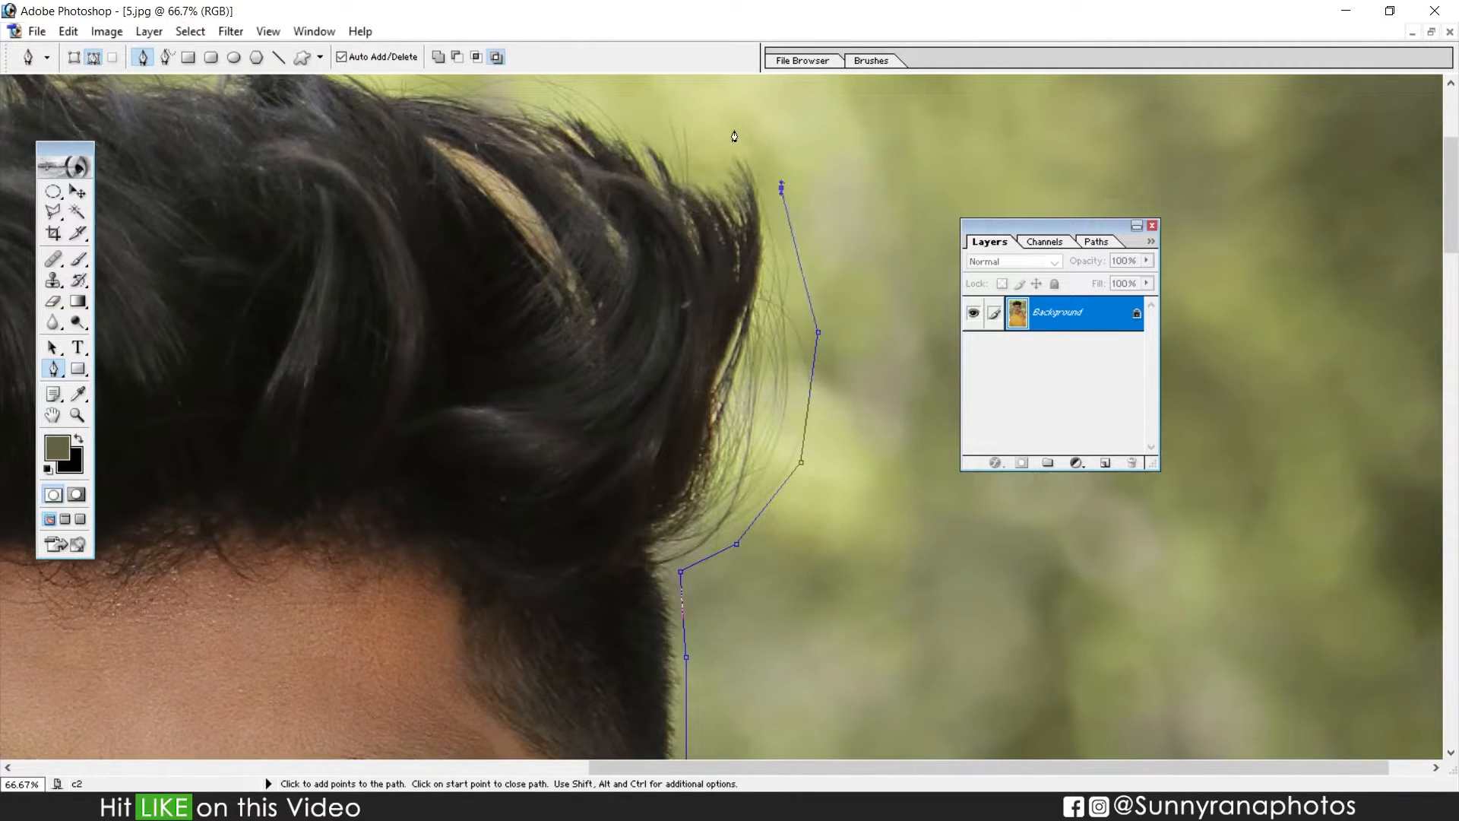
Run straight segments loosely above the top of the hair and around its raised tuft
left_click_drag(642, 114, 933, 386)
left_click(833, 289)
left_click(423, 247)
left_click(212, 227)
left_click(147, 288)
left_click(158, 349)
Bring the path down the sloping far side of the hair with straight segments, staying clear of the strands
left_click_drag(143, 366, 552, 319)
left_click(482, 338)
left_click(364, 453)
left_click(282, 516)
left_click(242, 693)
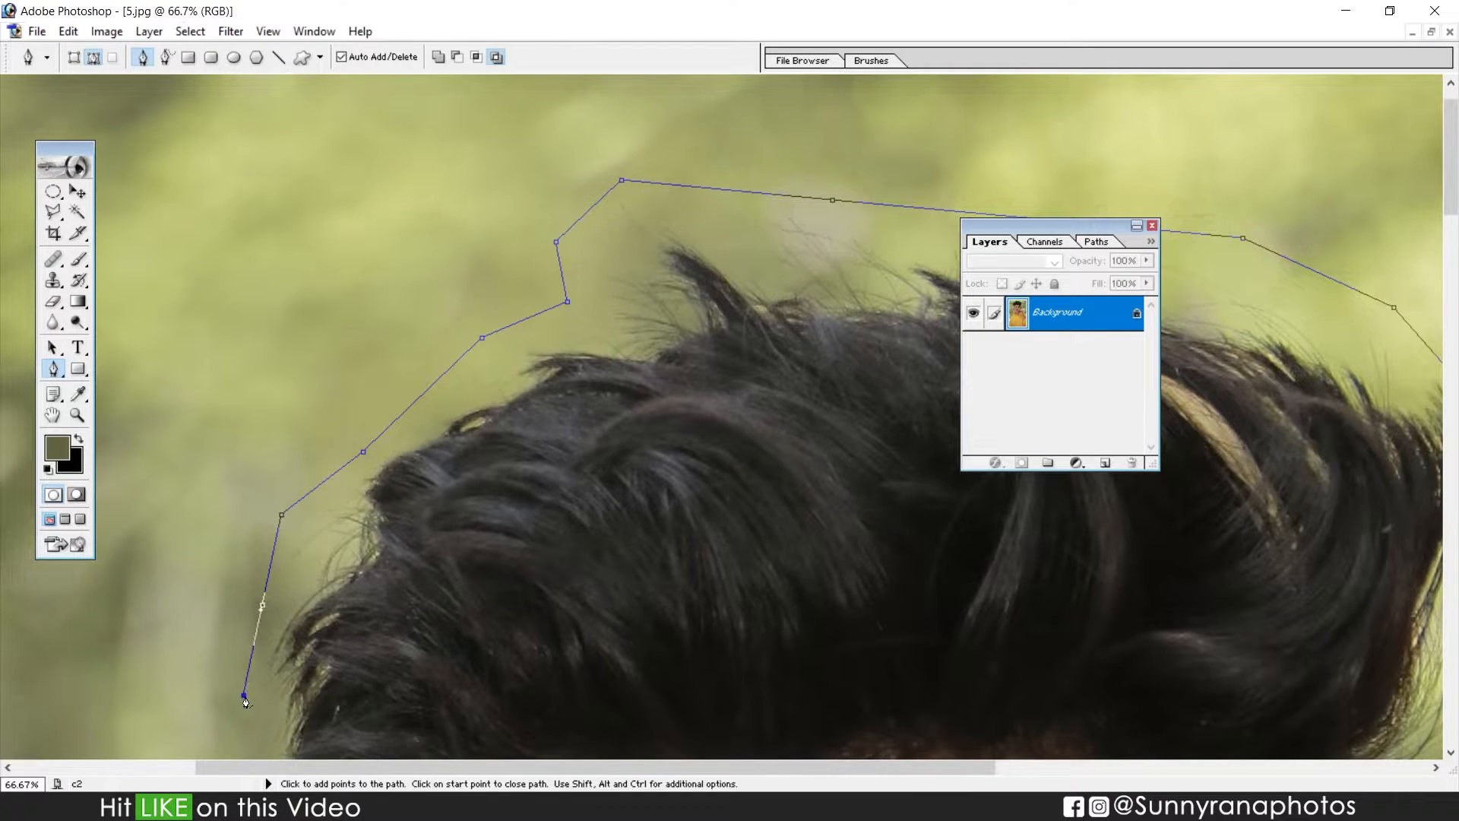
Trace down beside the hair toward the other ear with straight segments, and undo the last anchor just above the ear
left_click_drag(242, 693, 268, 301)
left_click(287, 389)
left_click(322, 449)
left_click(373, 511)
left_click(409, 569)
left_click(436, 638)
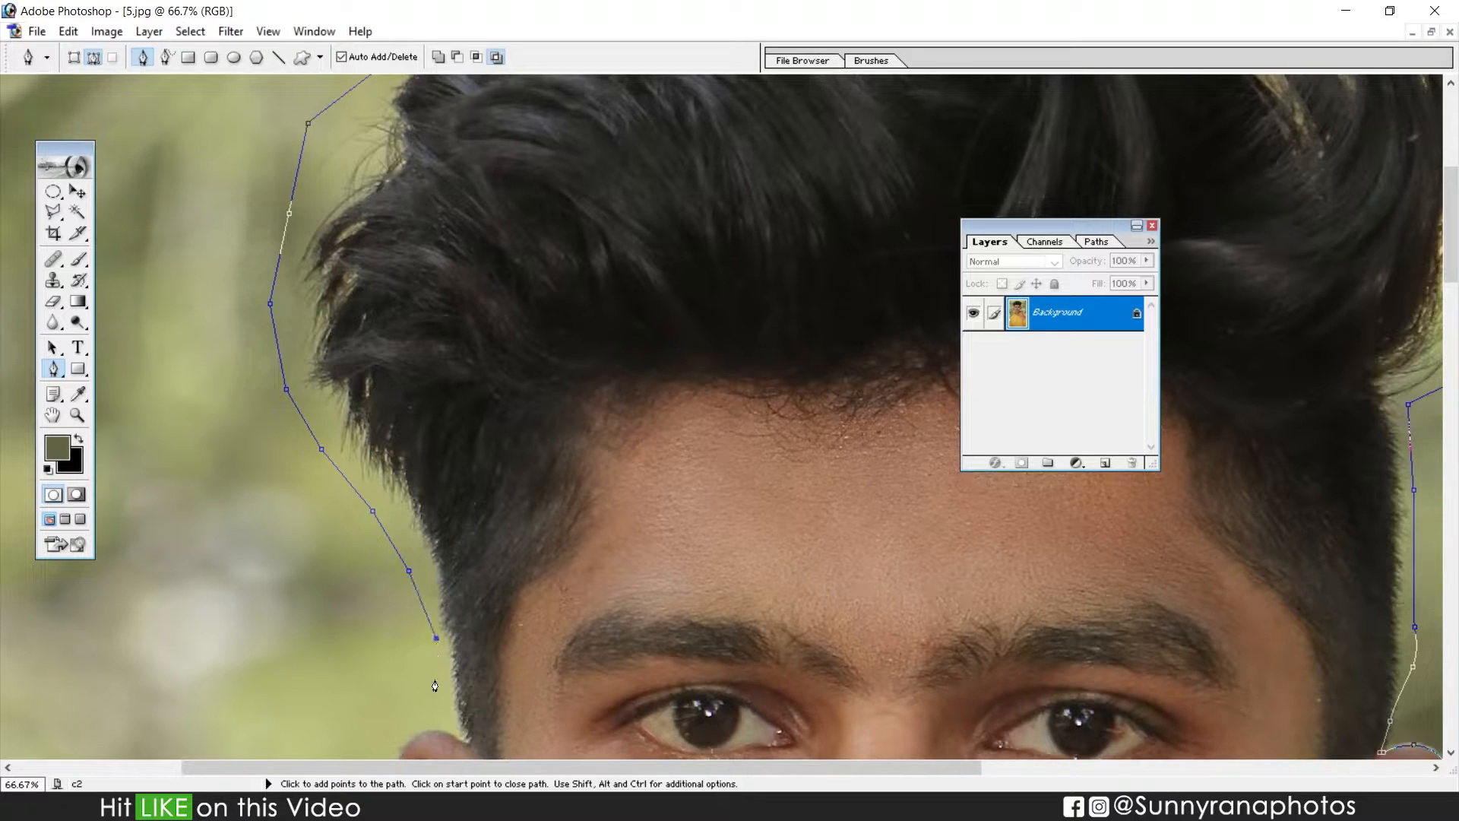
left_click(454, 727)
key("z")
left_click_drag(427, 704, 485, 754)
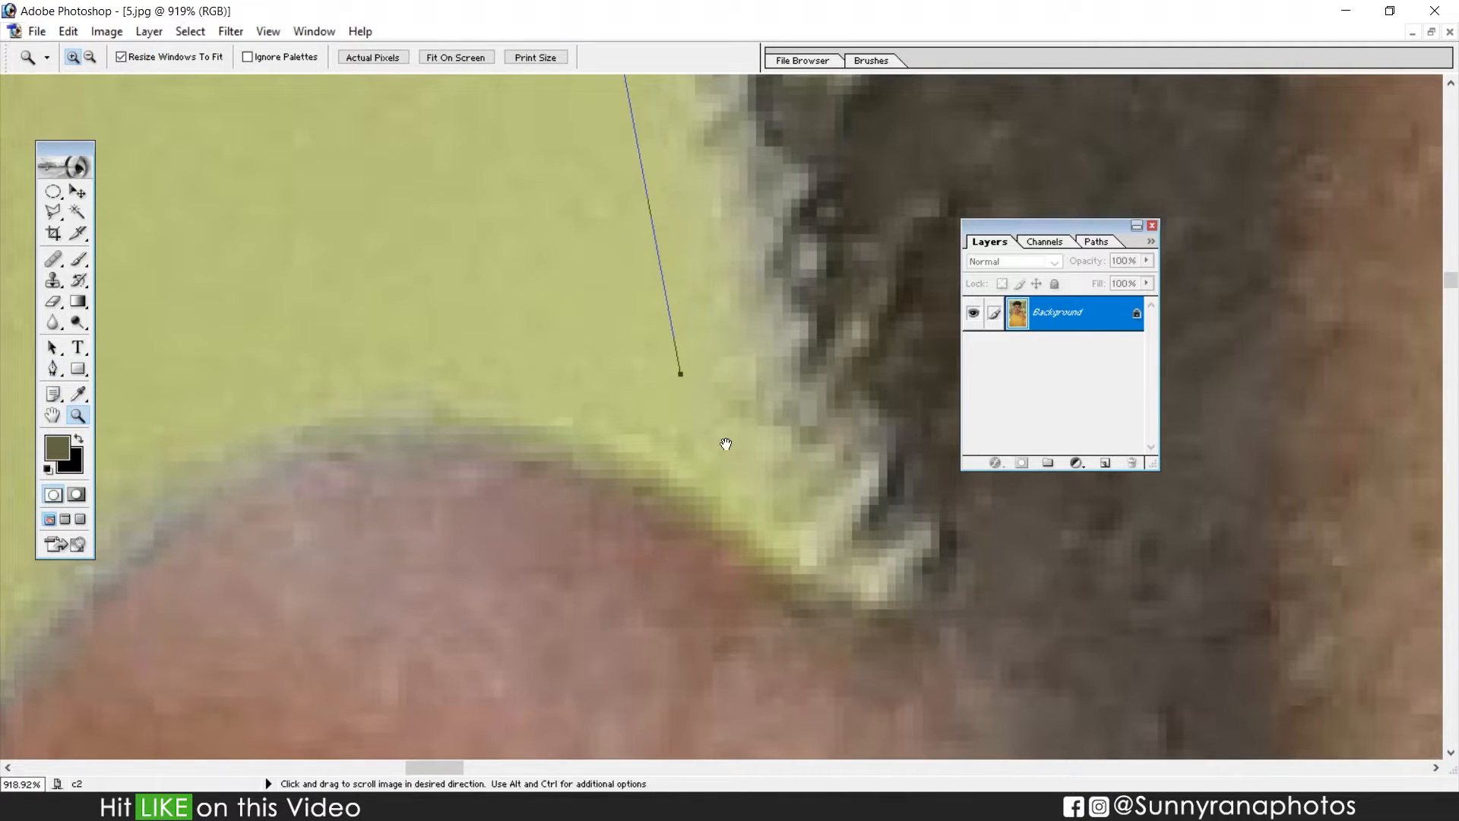
key("ctrl+z")
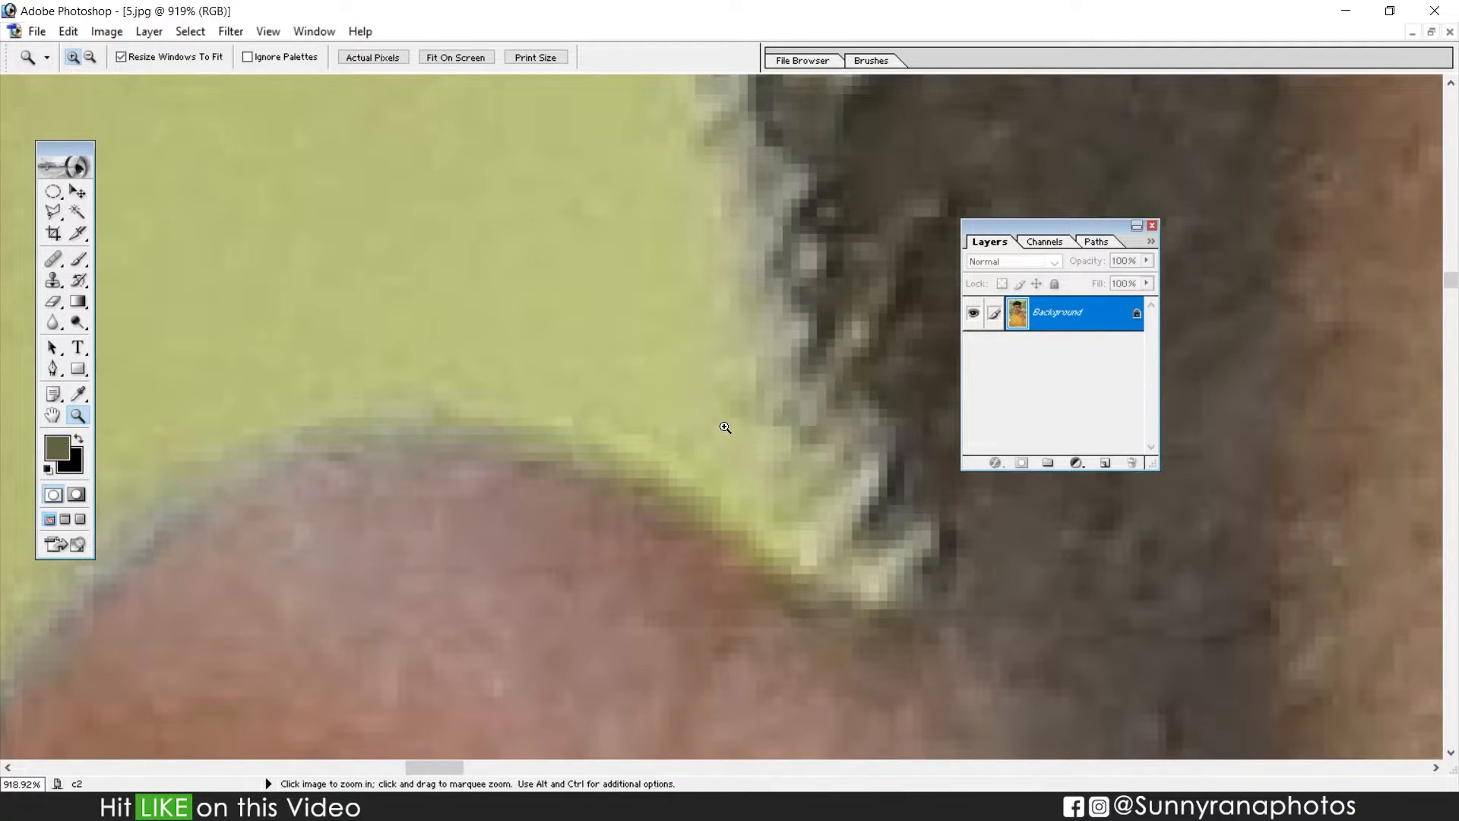
key("p")
left_click(750, 362)
left_click(846, 463)
left_click_drag(865, 540, 847, 566)
left_click(846, 597)
left_click_drag(520, 450, 333, 415)
key("ctrl+alt+z")
key("ctrl+alt+z")
key("ctrl+alt+z")
key("ctrl+alt+z")
key("ctrl+alt+z")
Trace down the sideburn into the corner with the ear, and add a curved anchor on the ear without its forward handle
left_click(729, 194)
left_click_drag(804, 341, 812, 351)
left_click(876, 444)
left_click(914, 533)
left_click_drag(803, 583, 680, 501)
left_click(804, 584, "alt")
Curve the path over the top of the ear toward its outer side with two curved anchors
left_click_drag(482, 434, 335, 406)
left_click_drag(491, 472, 739, 243)
left_click_drag(323, 393, 248, 491)
left_click_drag(300, 486, 336, 256)
left_click_drag(202, 604, 238, 505)
key("z")
left_click(313, 310, "alt")
left_click_drag(688, 227, 641, 459)
key("ctrl+alt+z")
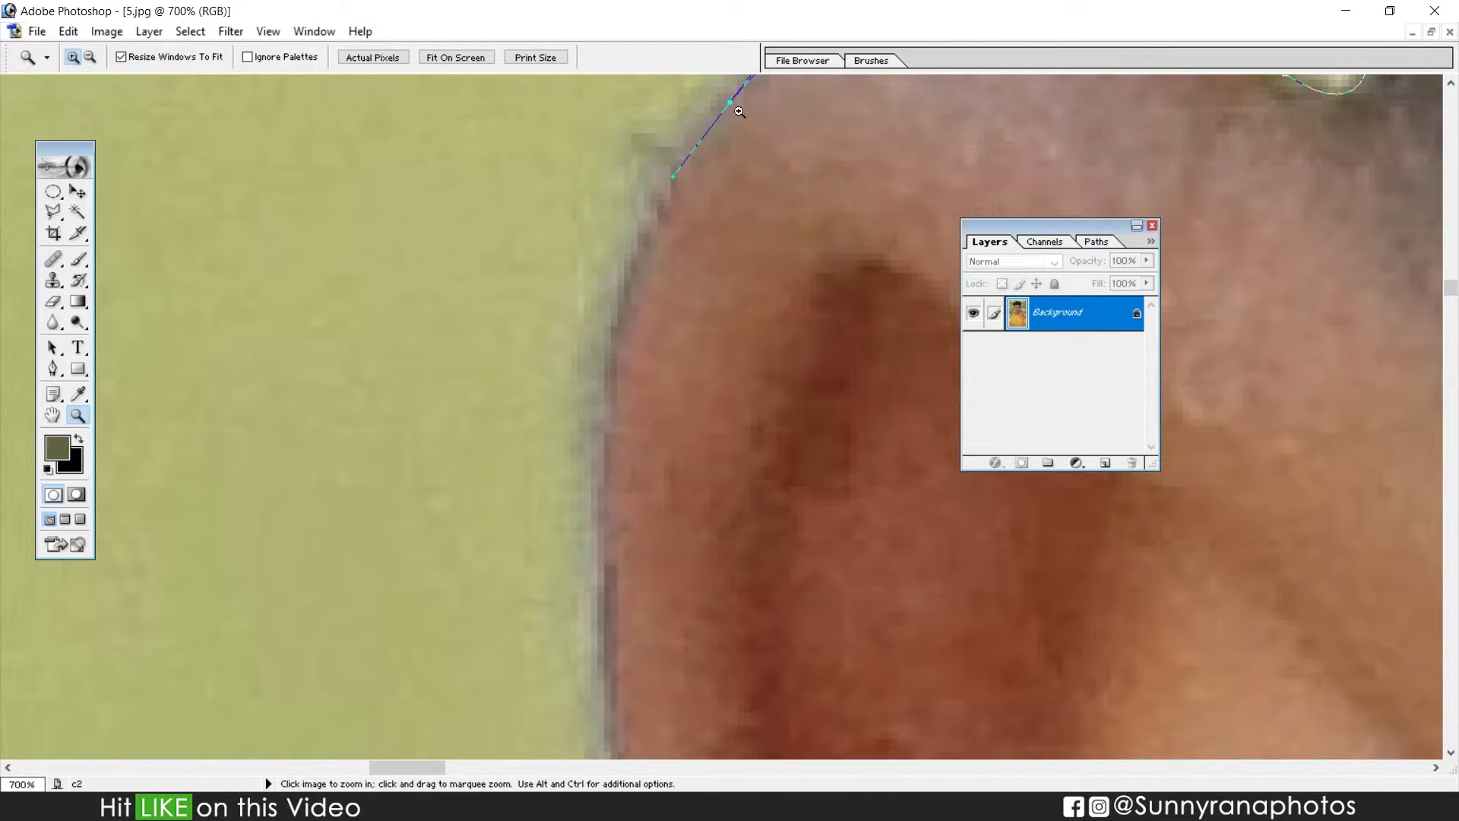
Remove the last anchor's forward handle and curve the path down the ear's outer edge with curved anchors
key("p")
left_click(730, 102, "alt")
left_click_drag(625, 339, 617, 458)
left_click_drag(622, 629, 630, 726)
left_click_drag(708, 730, 635, 157)
left_click_drag(637, 651, 654, 731)
left_click_drag(684, 722, 519, 215)
mouse_move(623, 544)
left_mouse_down()
mouse_move(637, 579)
mouse_move(471, 148)
left_mouse_up()
mouse_move(584, 447)
left_mouse_down()
mouse_move(614, 553)
mouse_move(557, 247)
left_mouse_up()
left_click_drag(626, 490, 640, 541)
Continue the path with curved anchors along the ear's lower edge and onto the outer side of the earlobe
key("z")
left_click(657, 450, "alt")
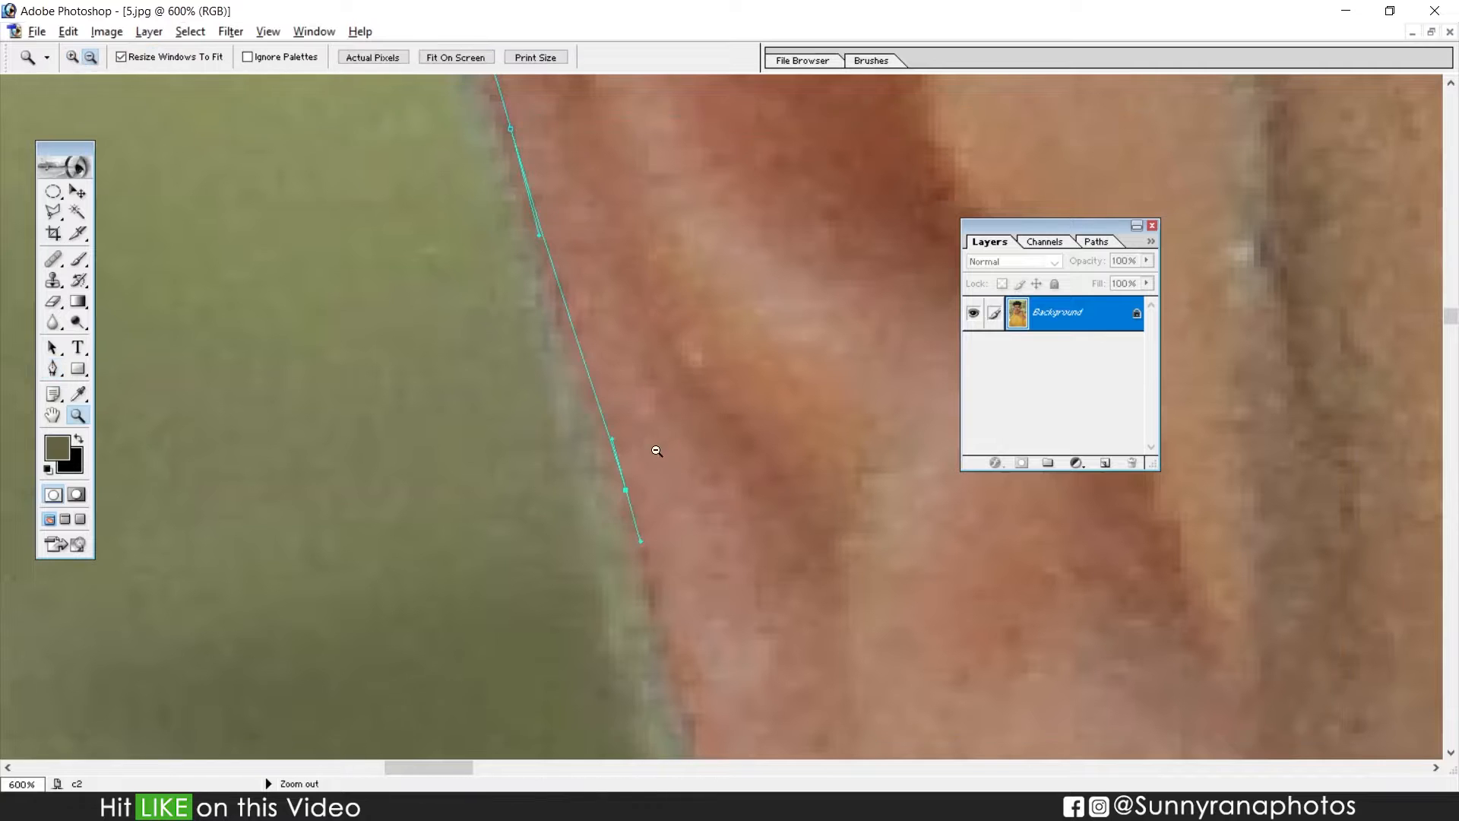
left_click(656, 451, "alt")
key("p")
left_click_drag(813, 614, 822, 685)
left_click_drag(824, 703, 672, 226)
left_click_drag(701, 404, 708, 502)
left_click_drag(738, 657, 757, 689)
left_click_drag(857, 756, 621, 439)
mouse_move(630, 450)
left_mouse_down()
mouse_move(673, 468)
mouse_move(846, 456)
mouse_move(651, 368)
mouse_move(739, 328)
left_mouse_up()
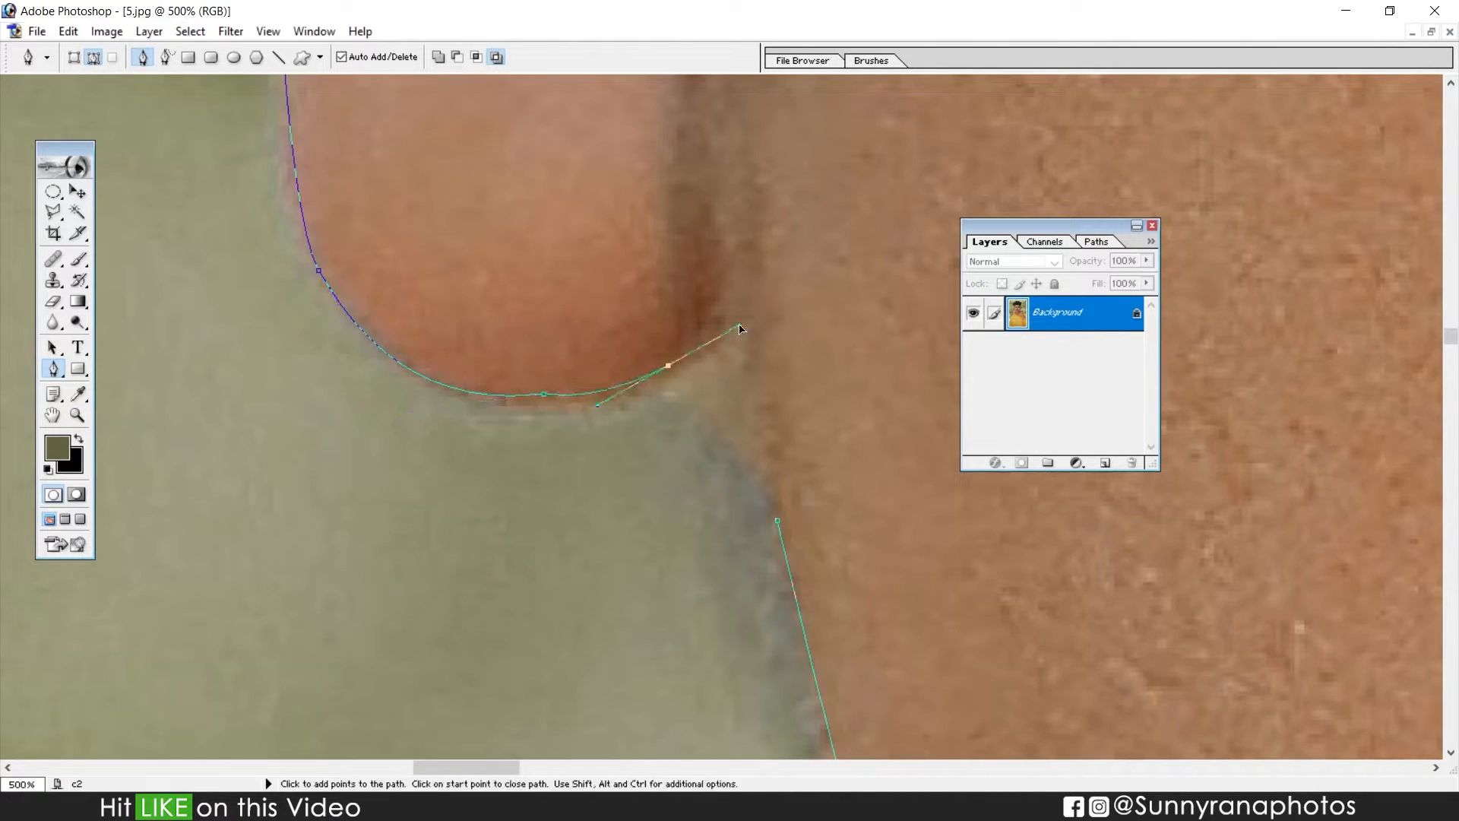
key("ctrl+alt+z")
key("ctrl+alt+z")
Trace under the earlobe and down the jaw edge, and close the path at its starting anchor
left_click_drag(446, 381, 473, 391)
left_click(608, 385)
left_click_drag(676, 366, 770, 480)
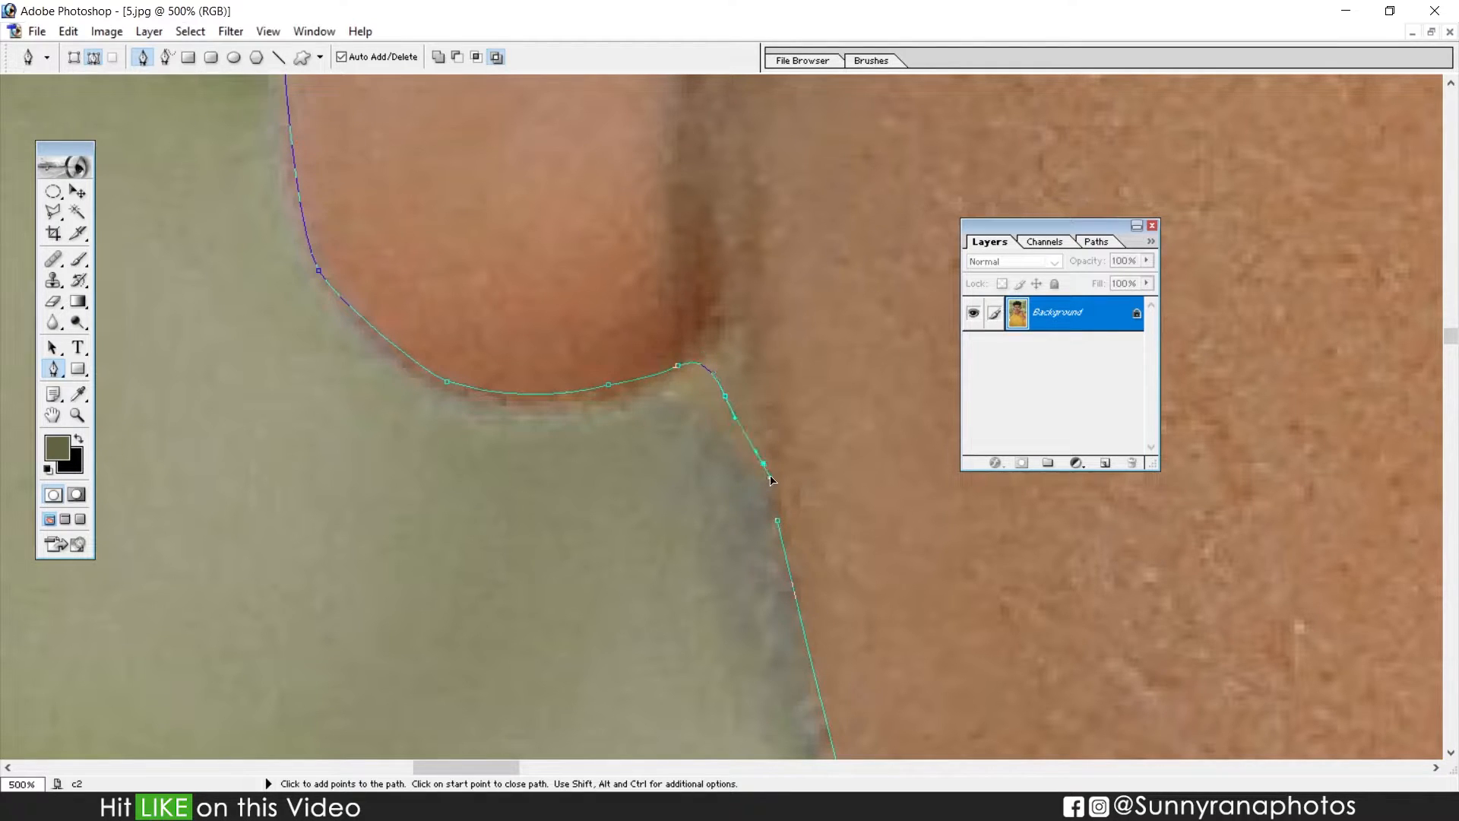
left_click(776, 487)
left_click(782, 510)
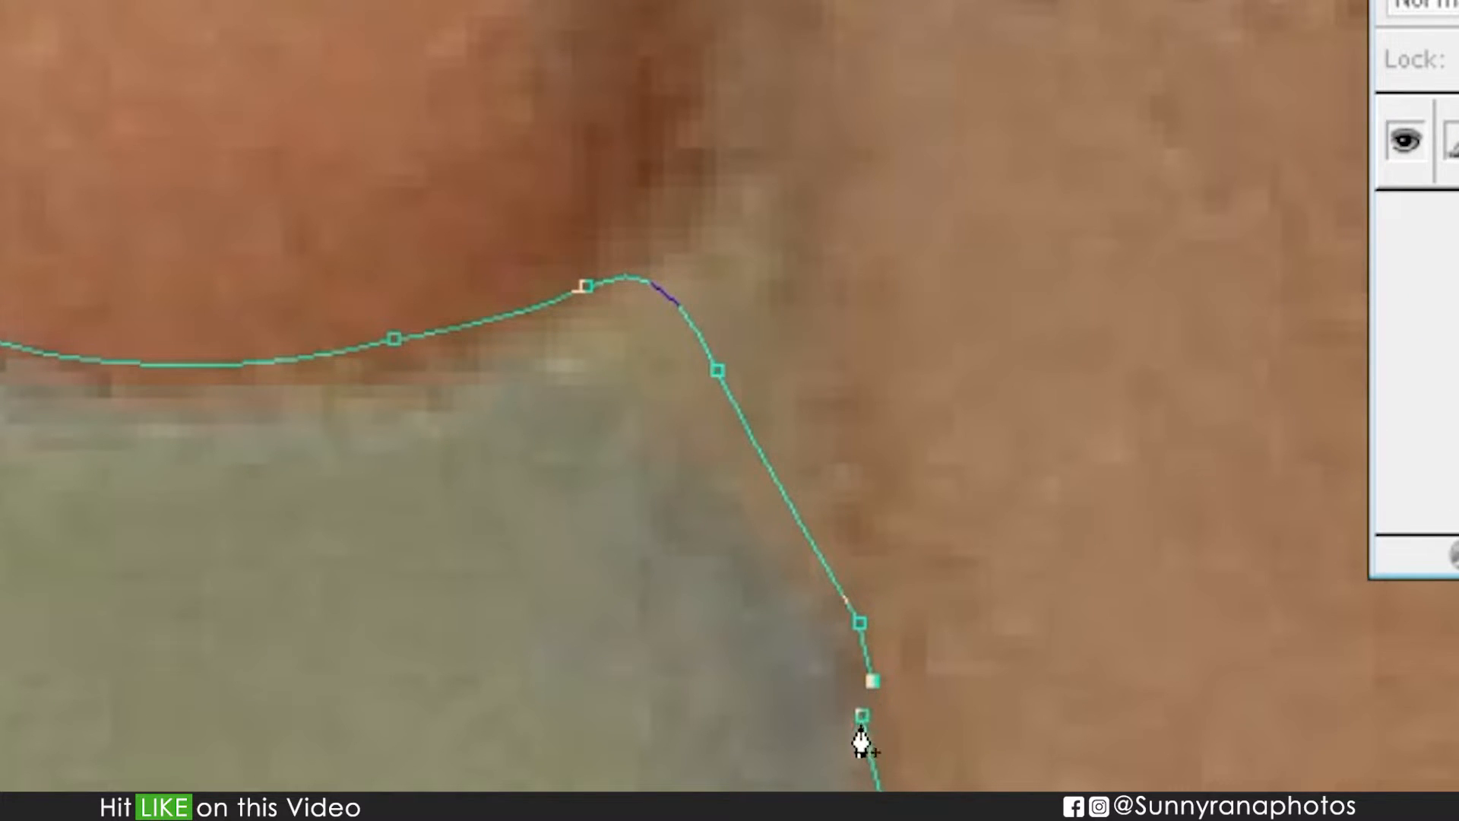
left_click(861, 719)
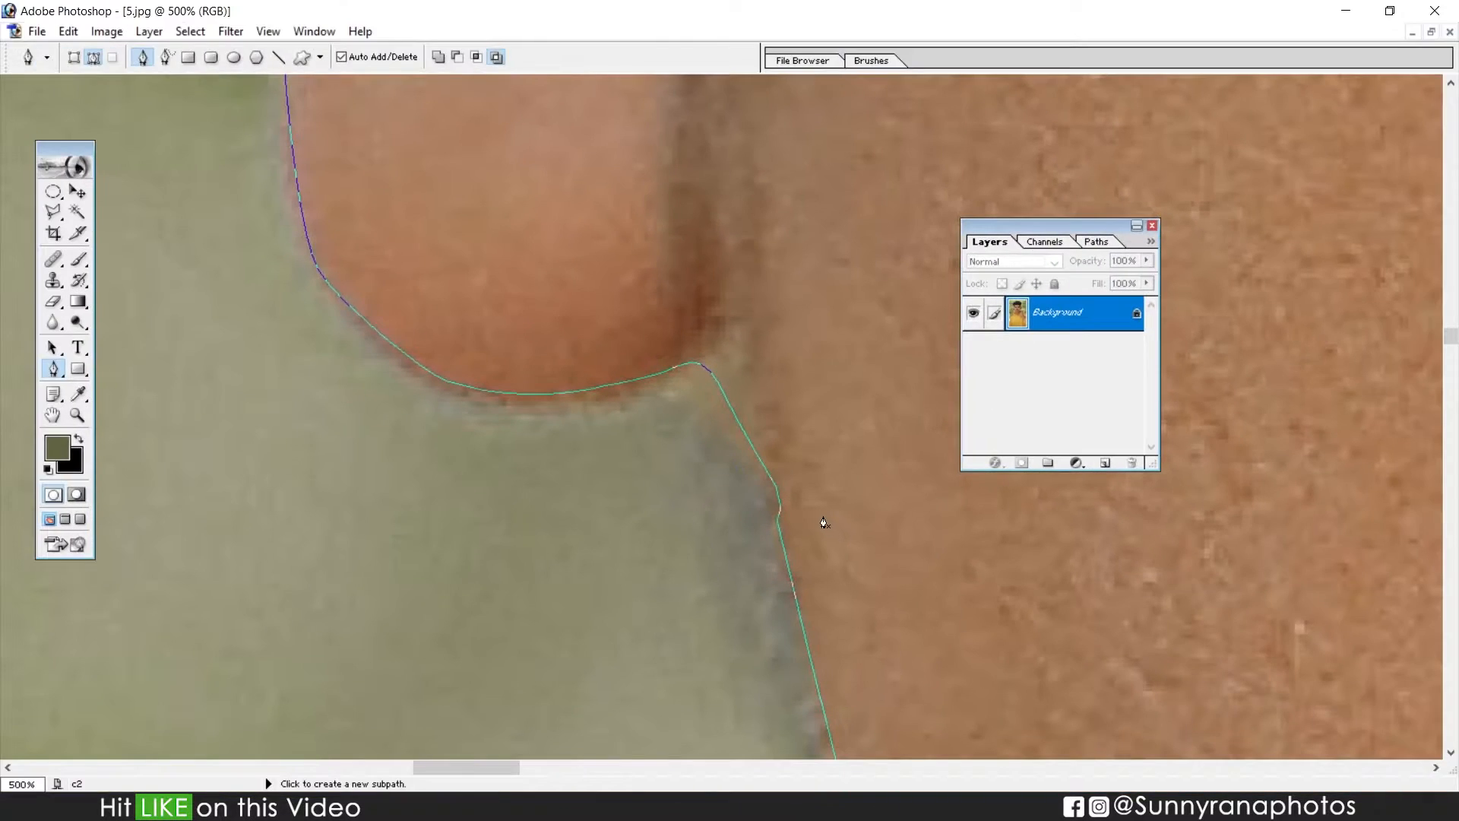
Convert the closed path around the person into a new anti-aliased selection with a feather radius of 2 pixels
key("z")
right_click(793, 397)
left_click(807, 409)
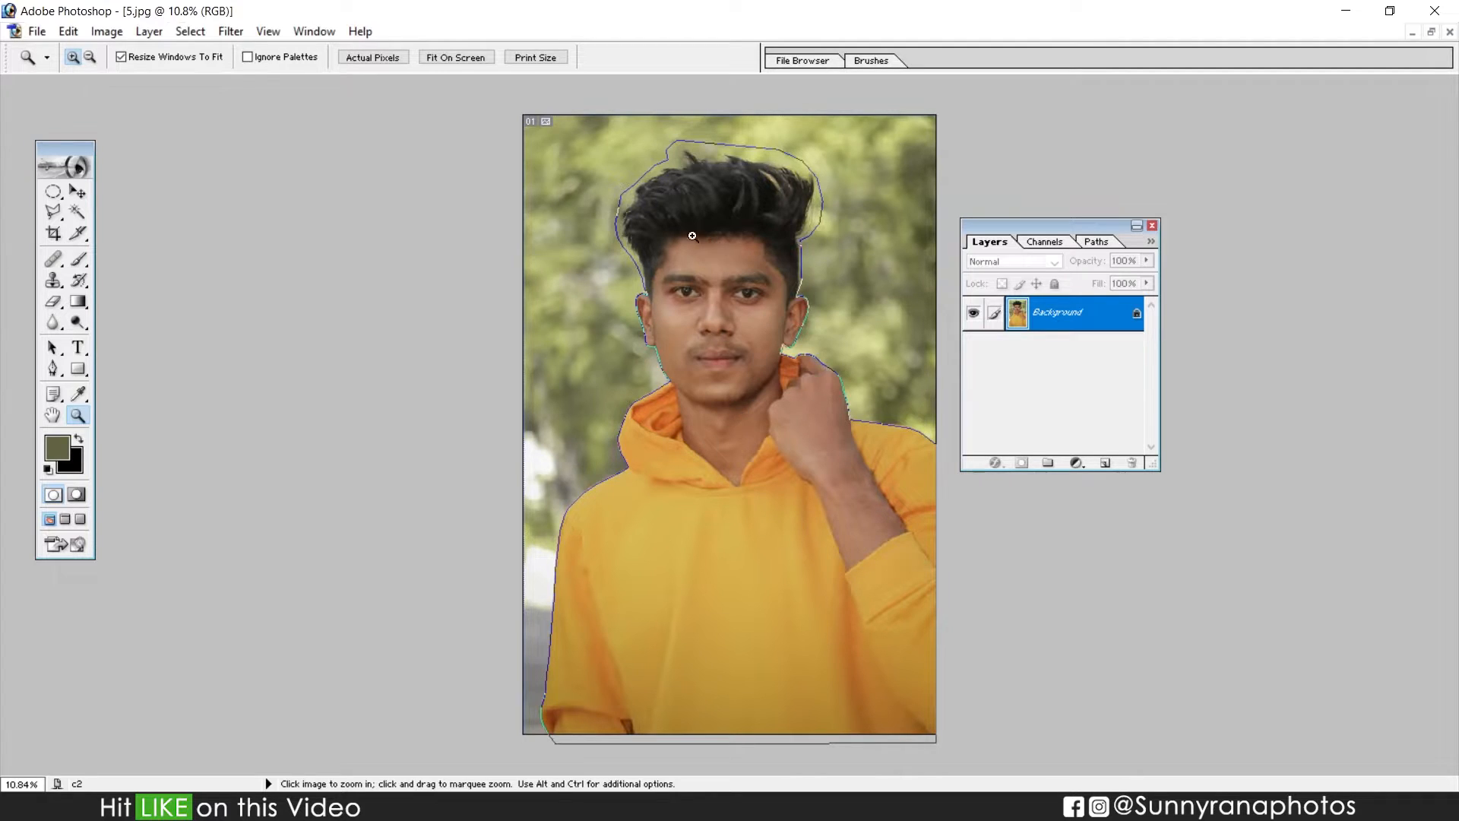
left_click_drag(522, 115, 943, 722)
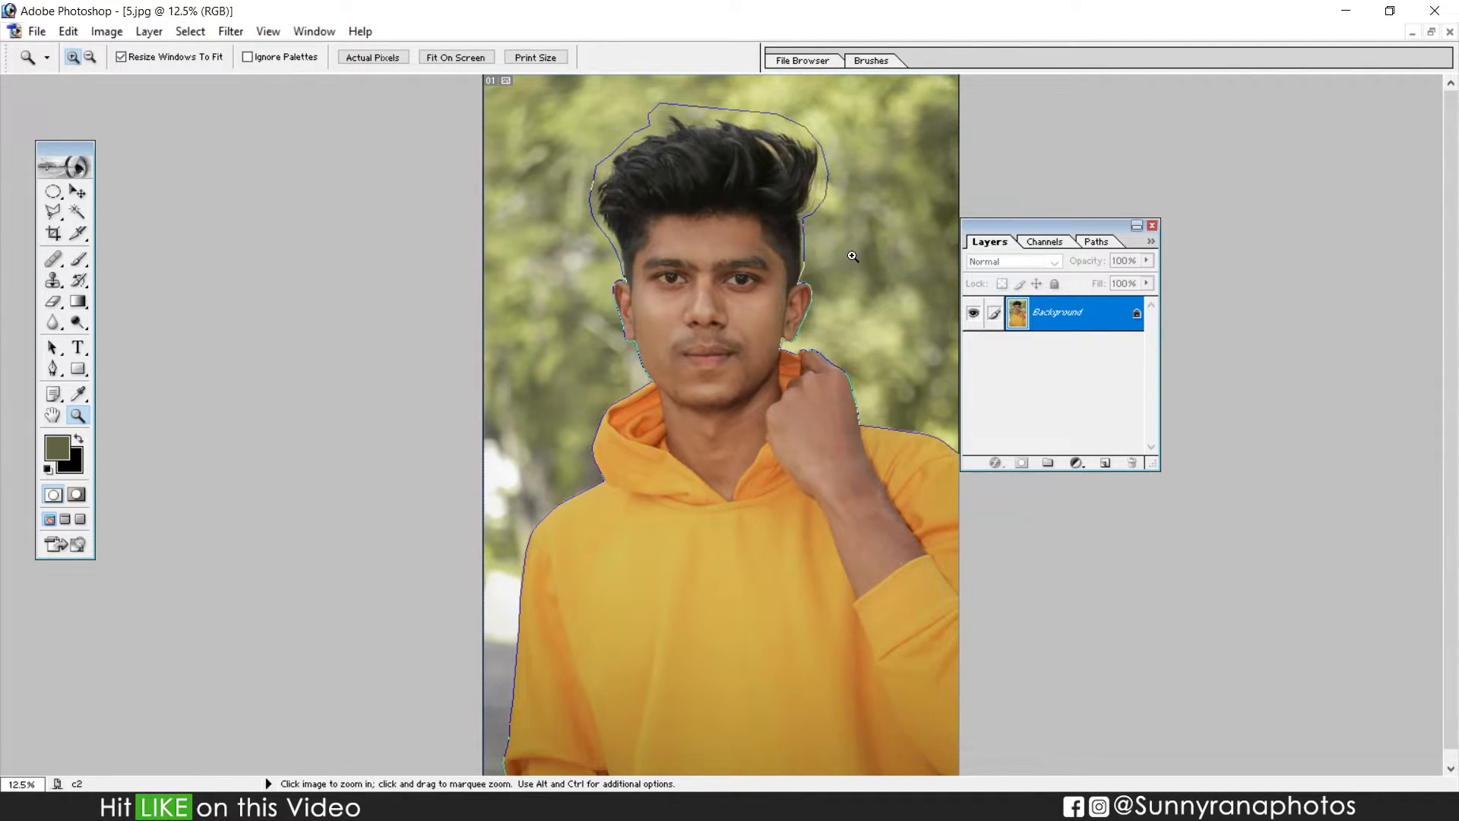
right_click(732, 243)
left_click(757, 251)
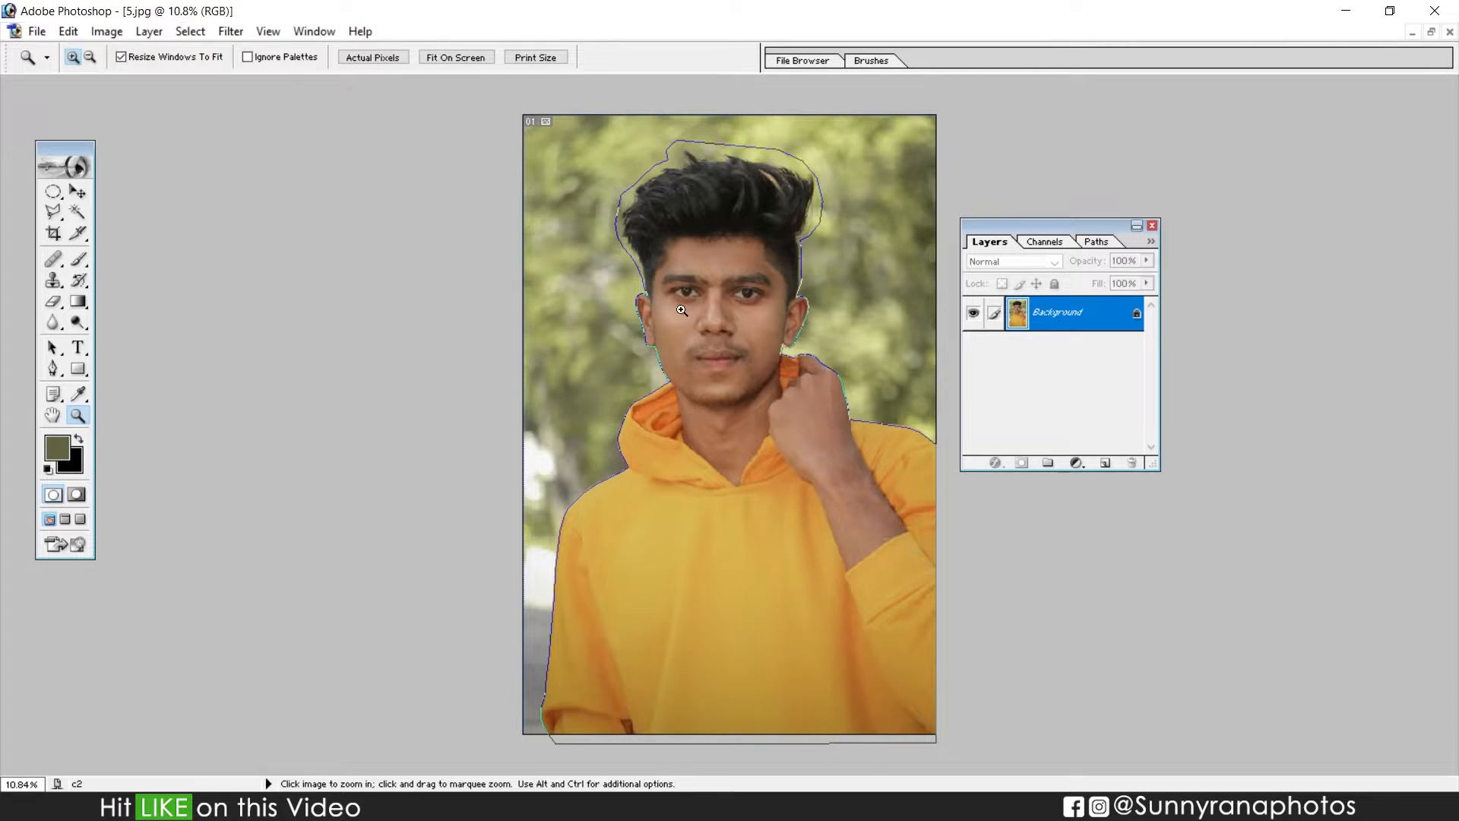
key("p")
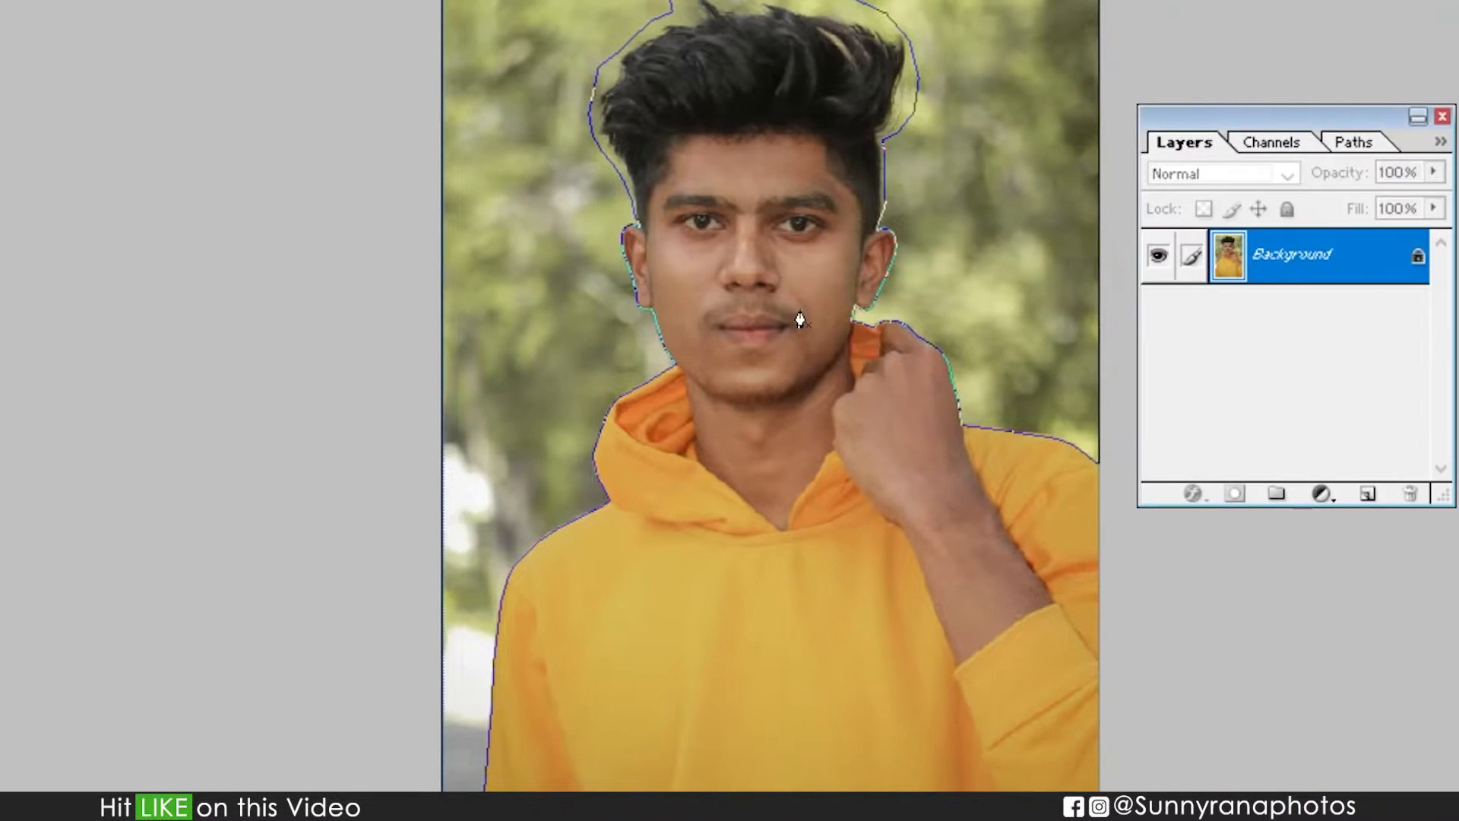
right_click(1170, 293)
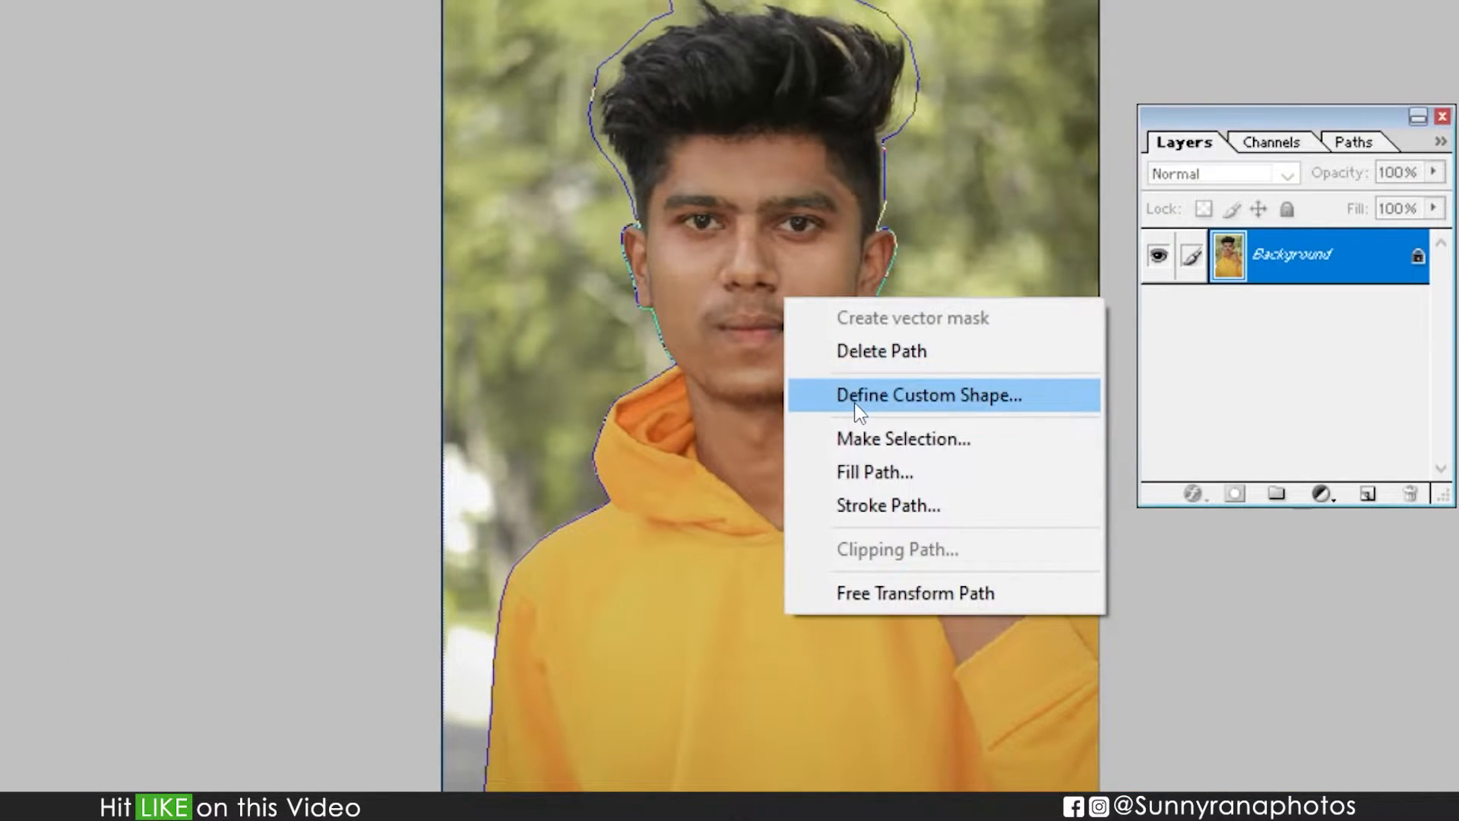
left_click(887, 438)
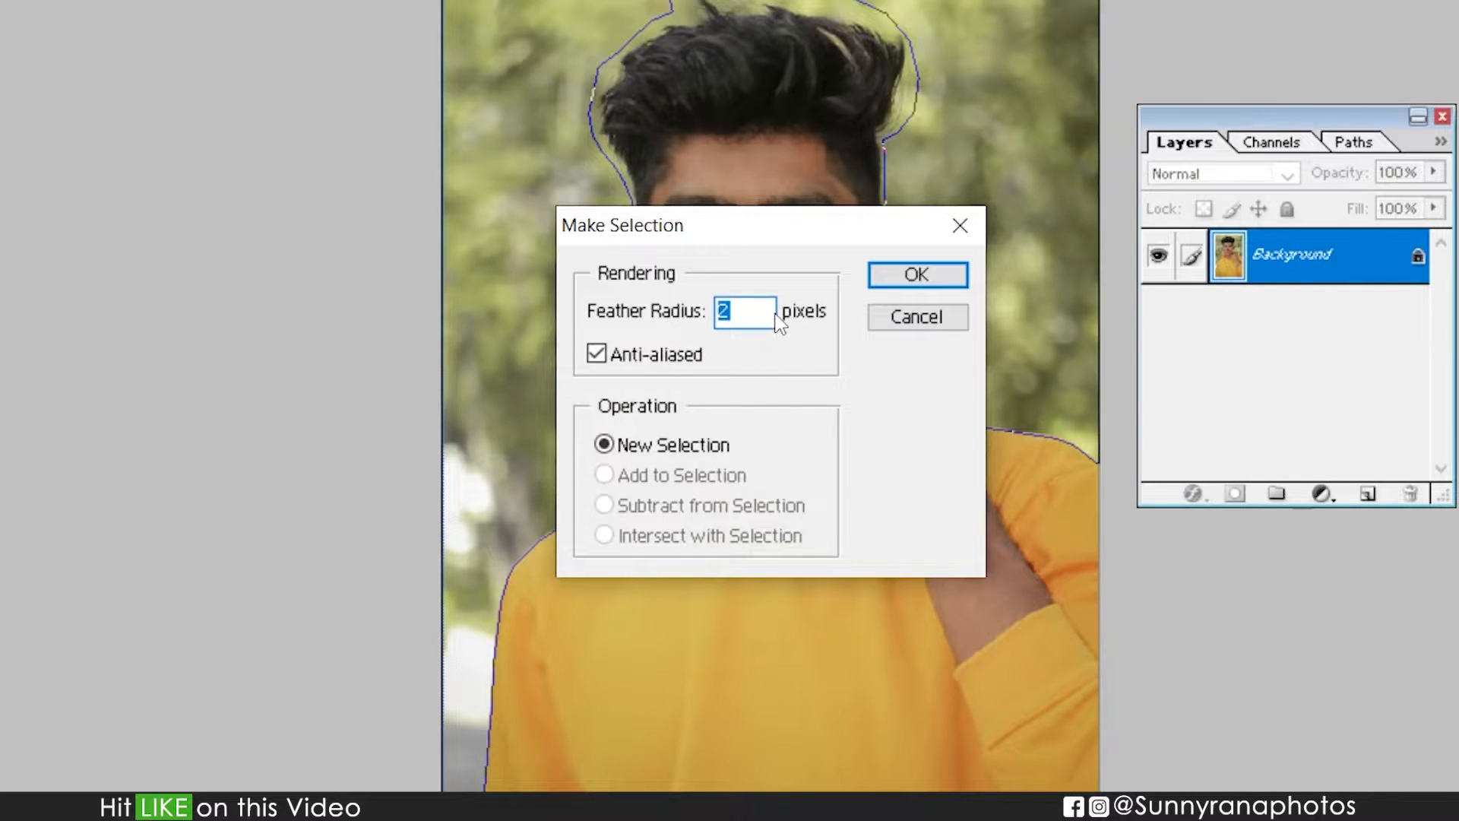
left_click(917, 274)
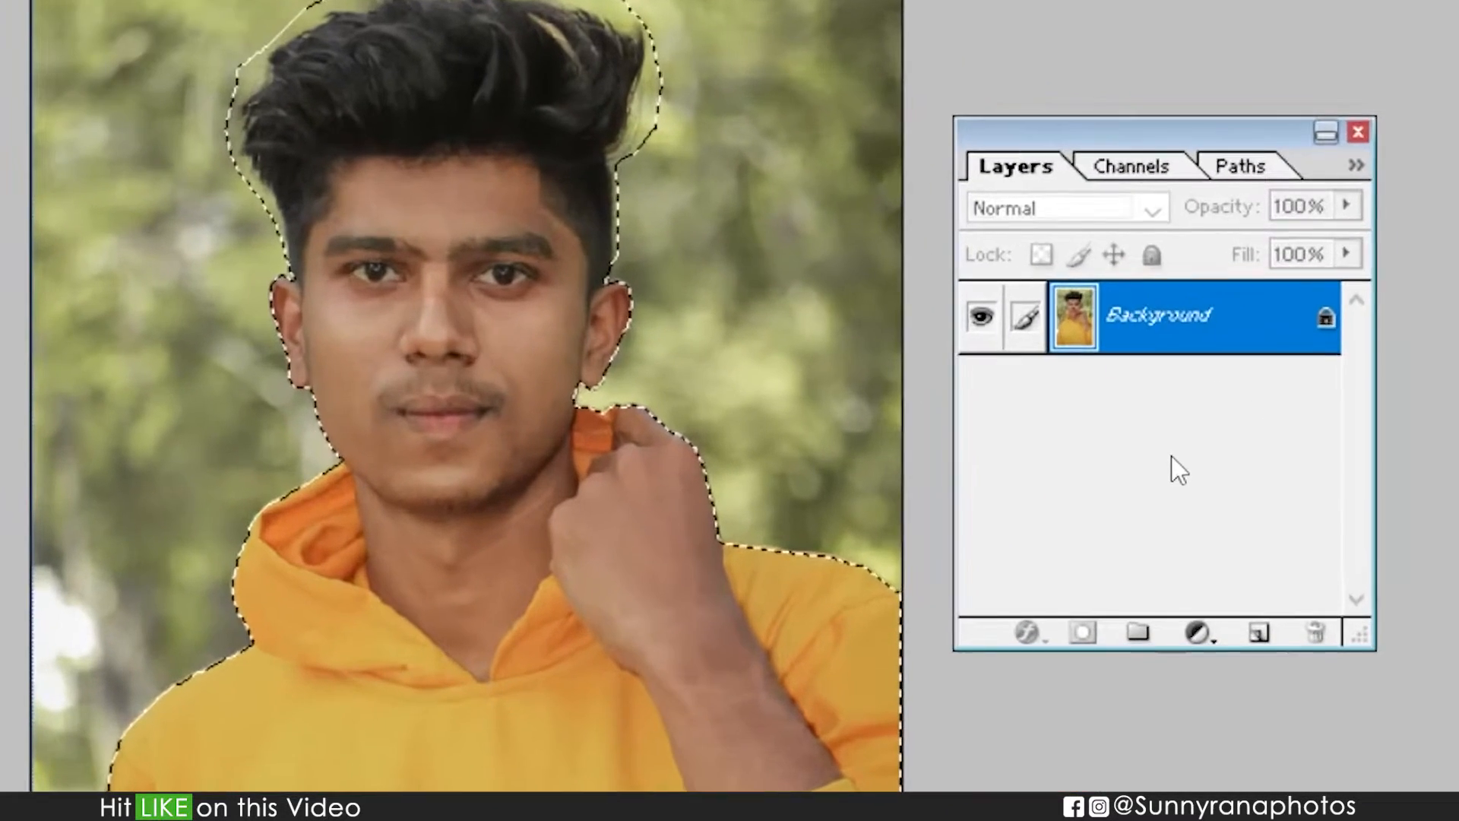
Copy the selected person to a new layer, and check the cut-out by briefly hiding the Background layer
key("ctrl+j")
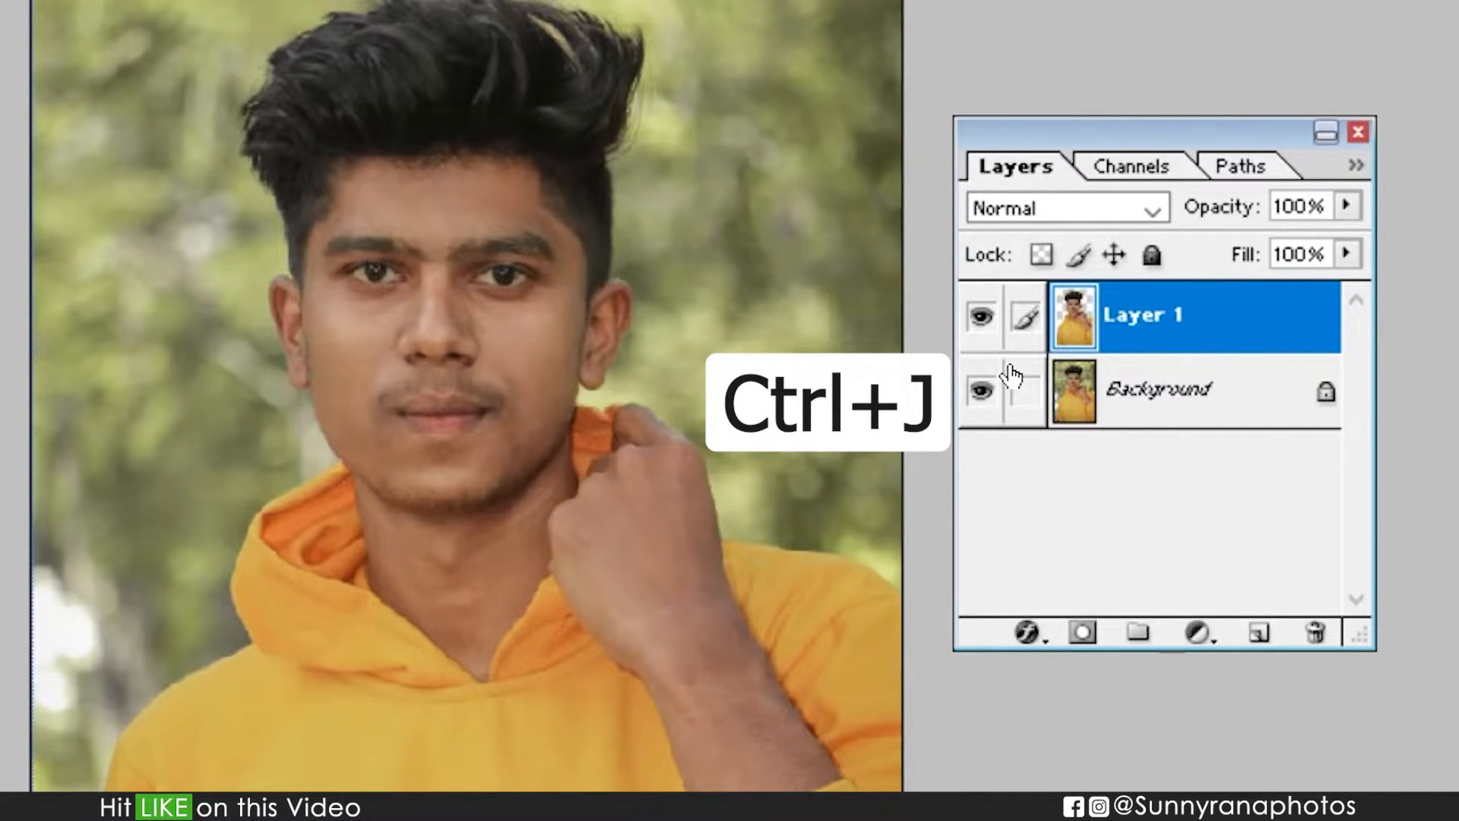
left_click(979, 393)
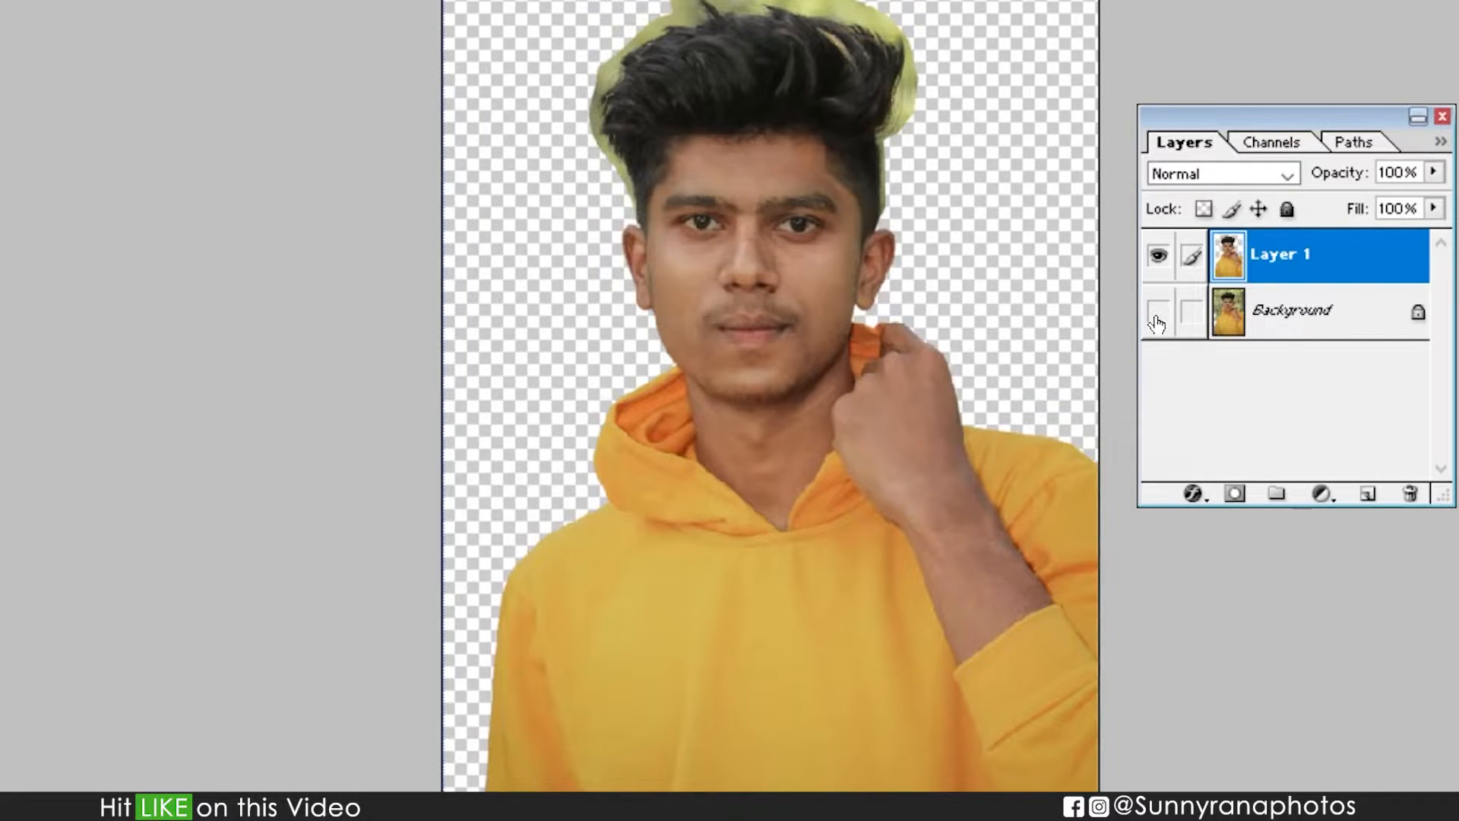
left_click(1158, 313)
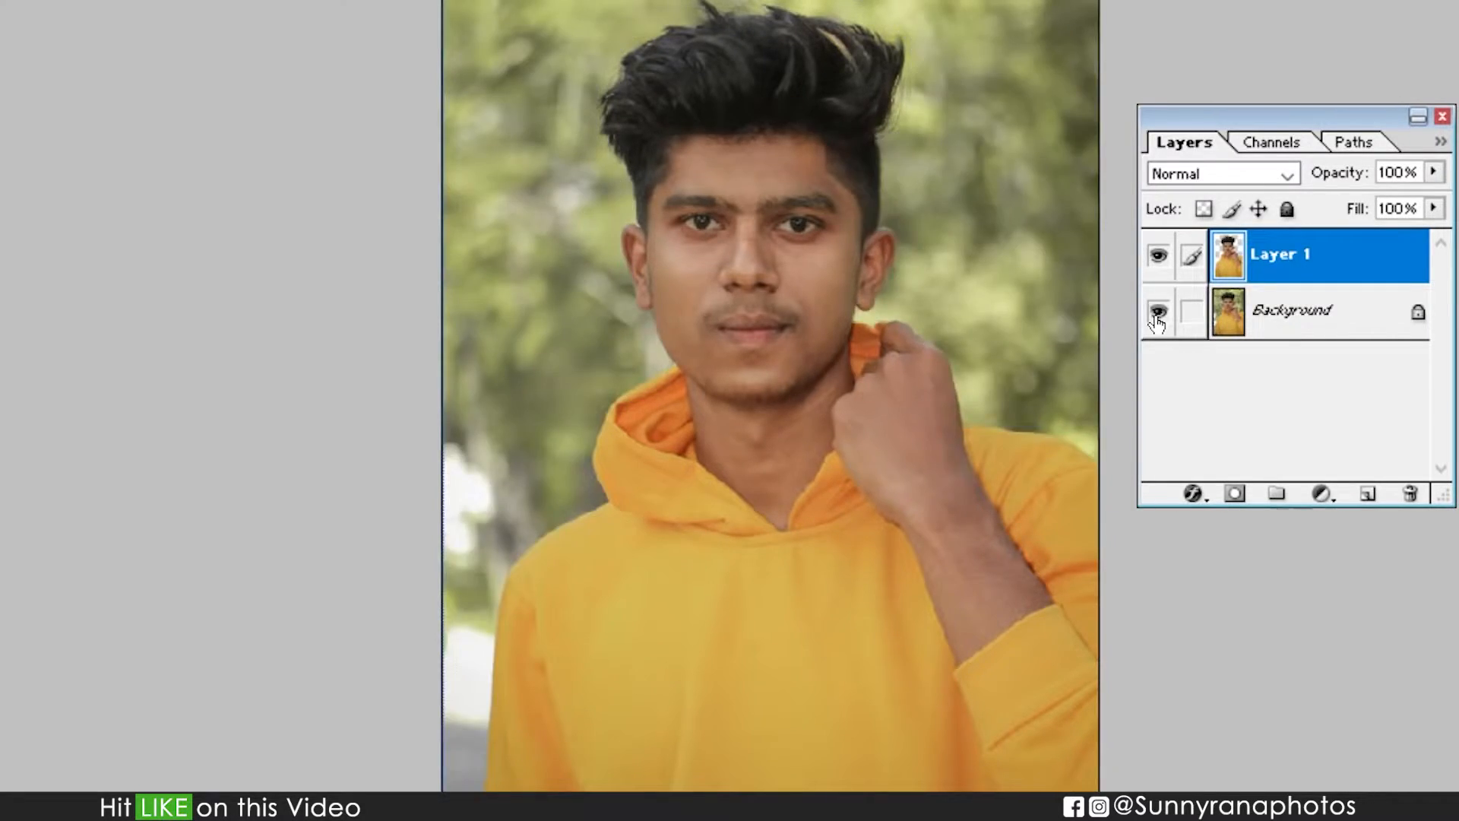
Delete the original Background layer
left_click(1263, 323)
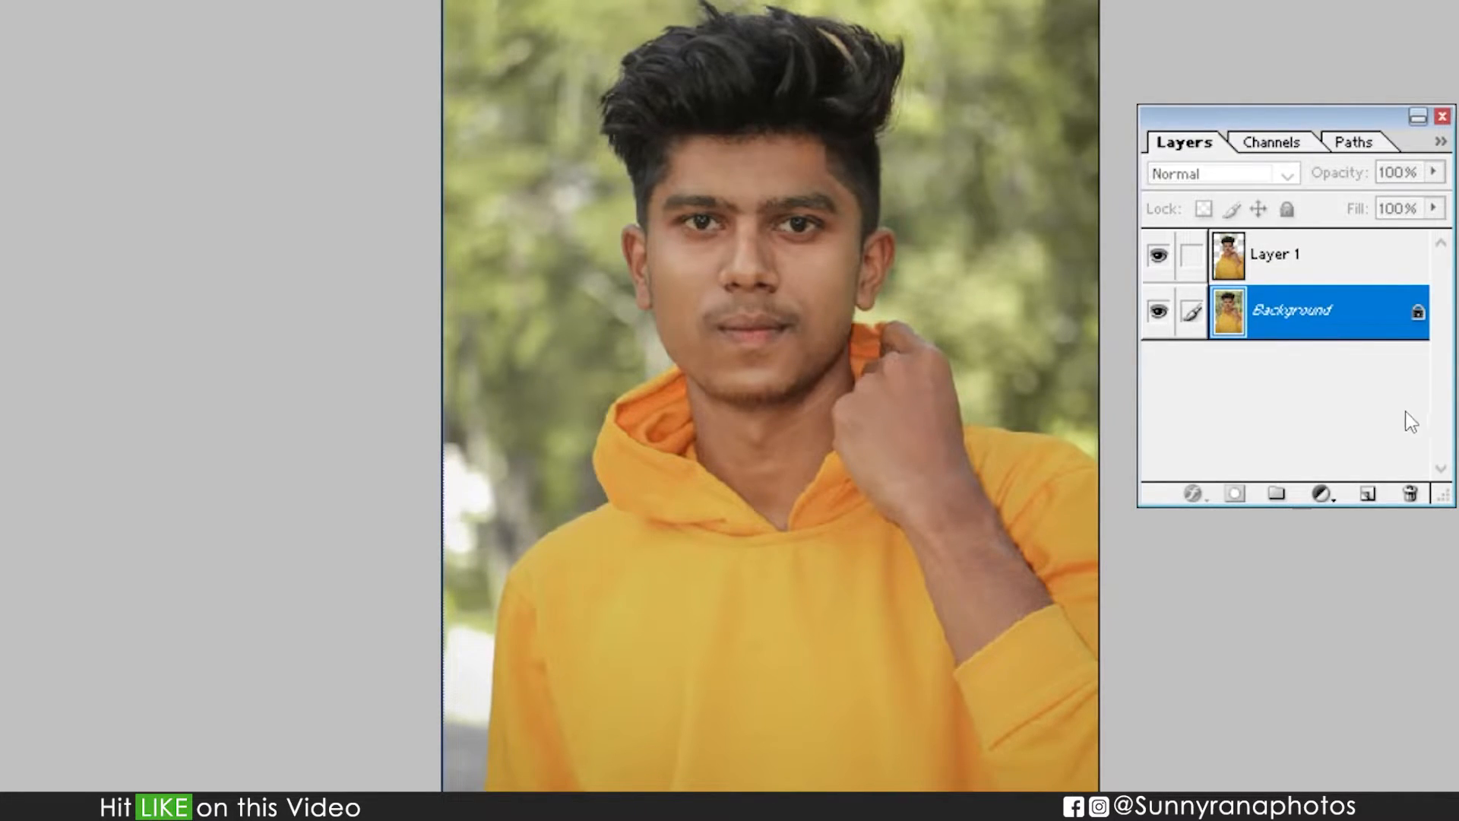
left_click(1410, 494)
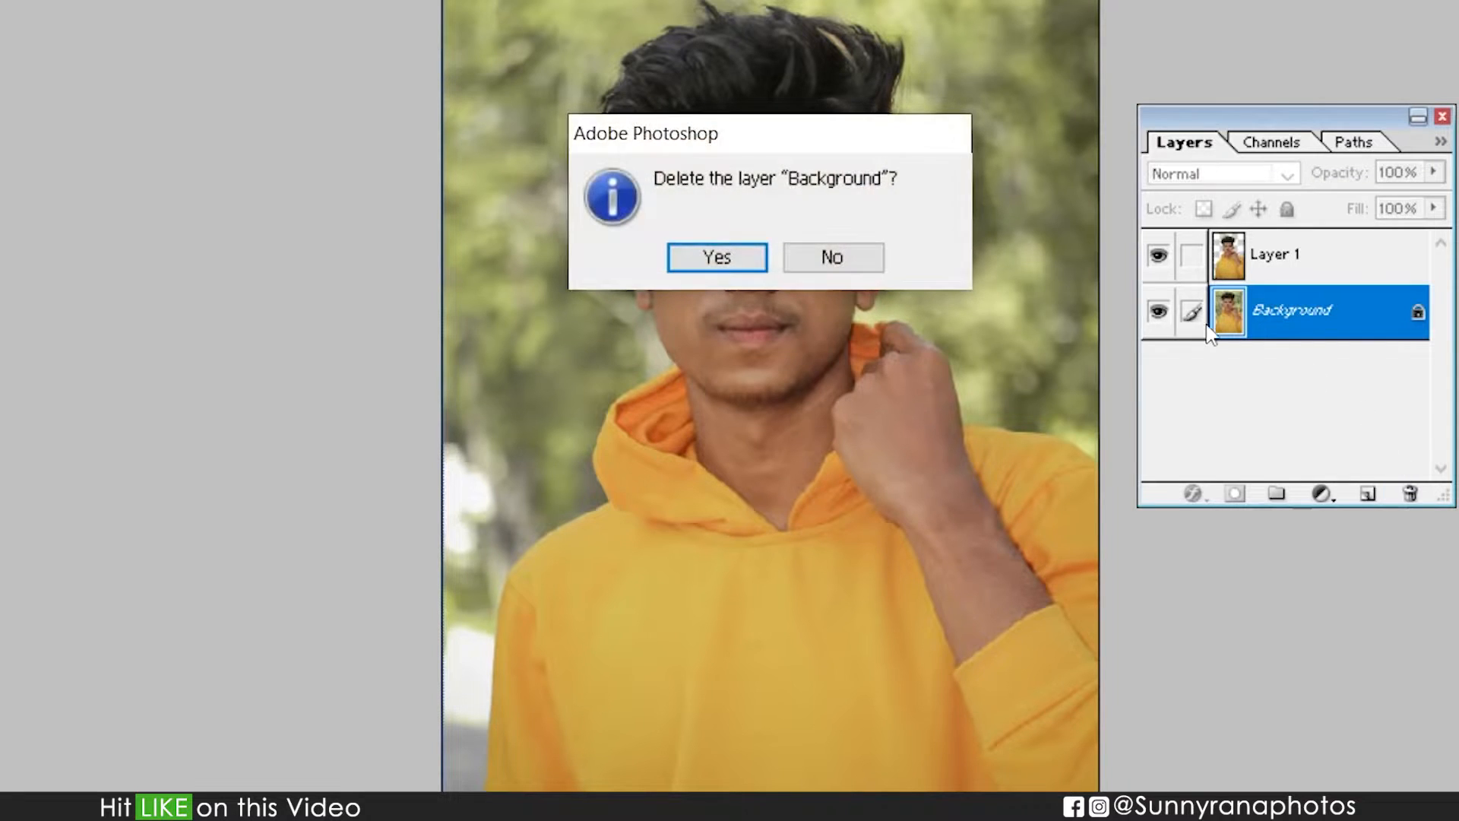
left_click(758, 257)
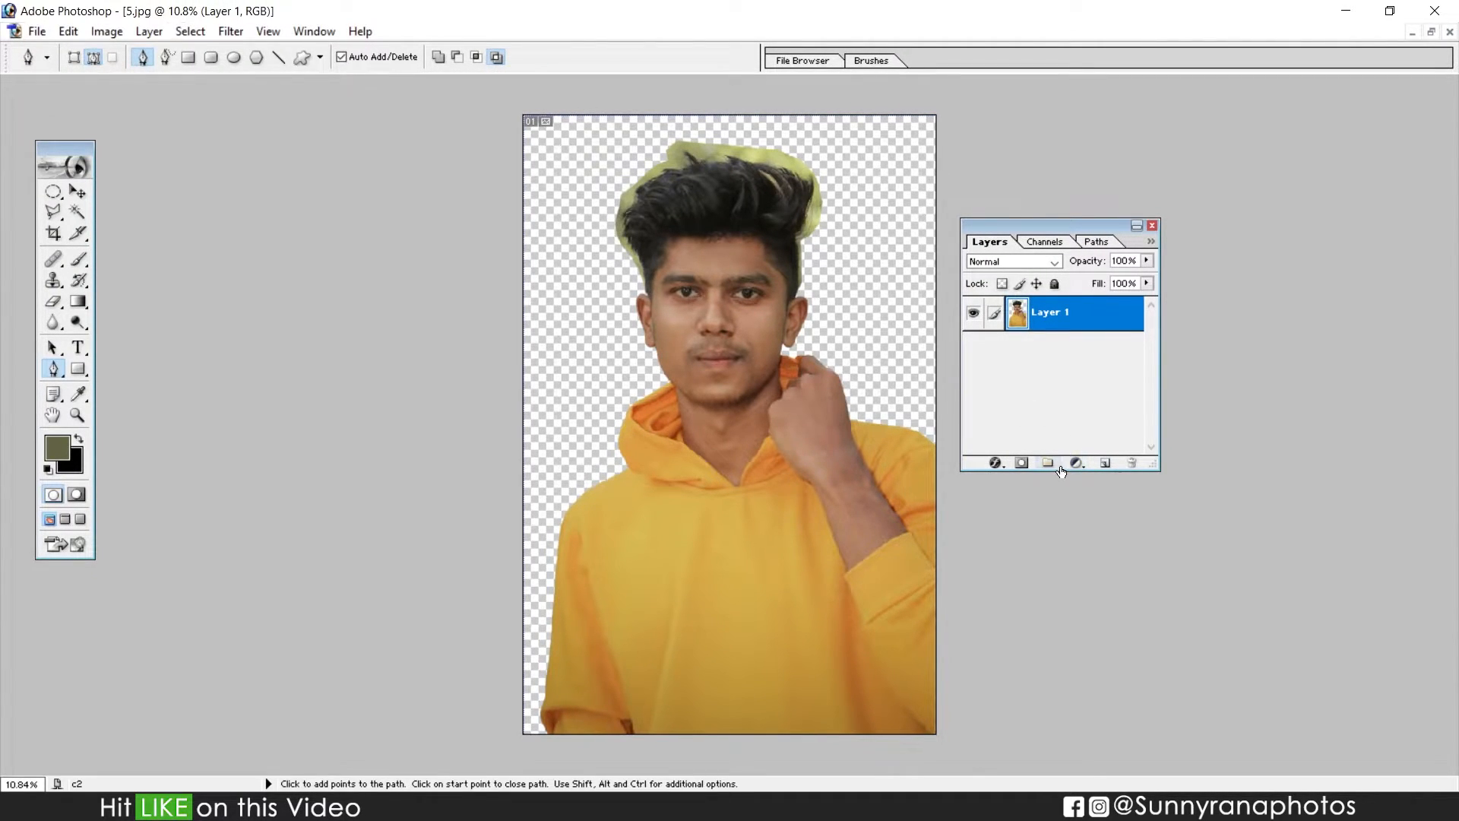
Add a Solid Color fill layer in bright yellow (DEE504) and move it beneath the person's layer
left_click(1073, 463)
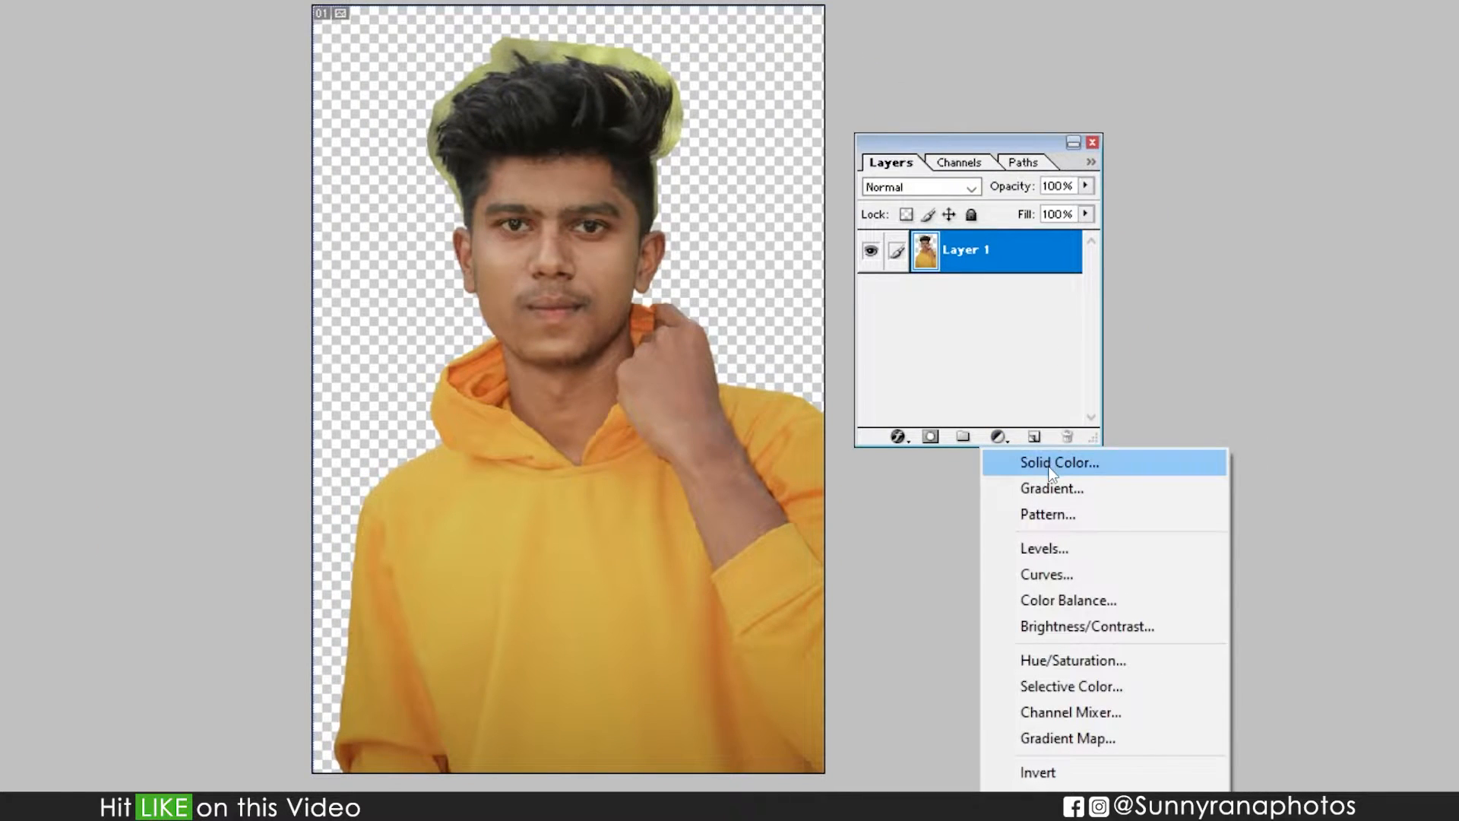
left_click(1051, 465)
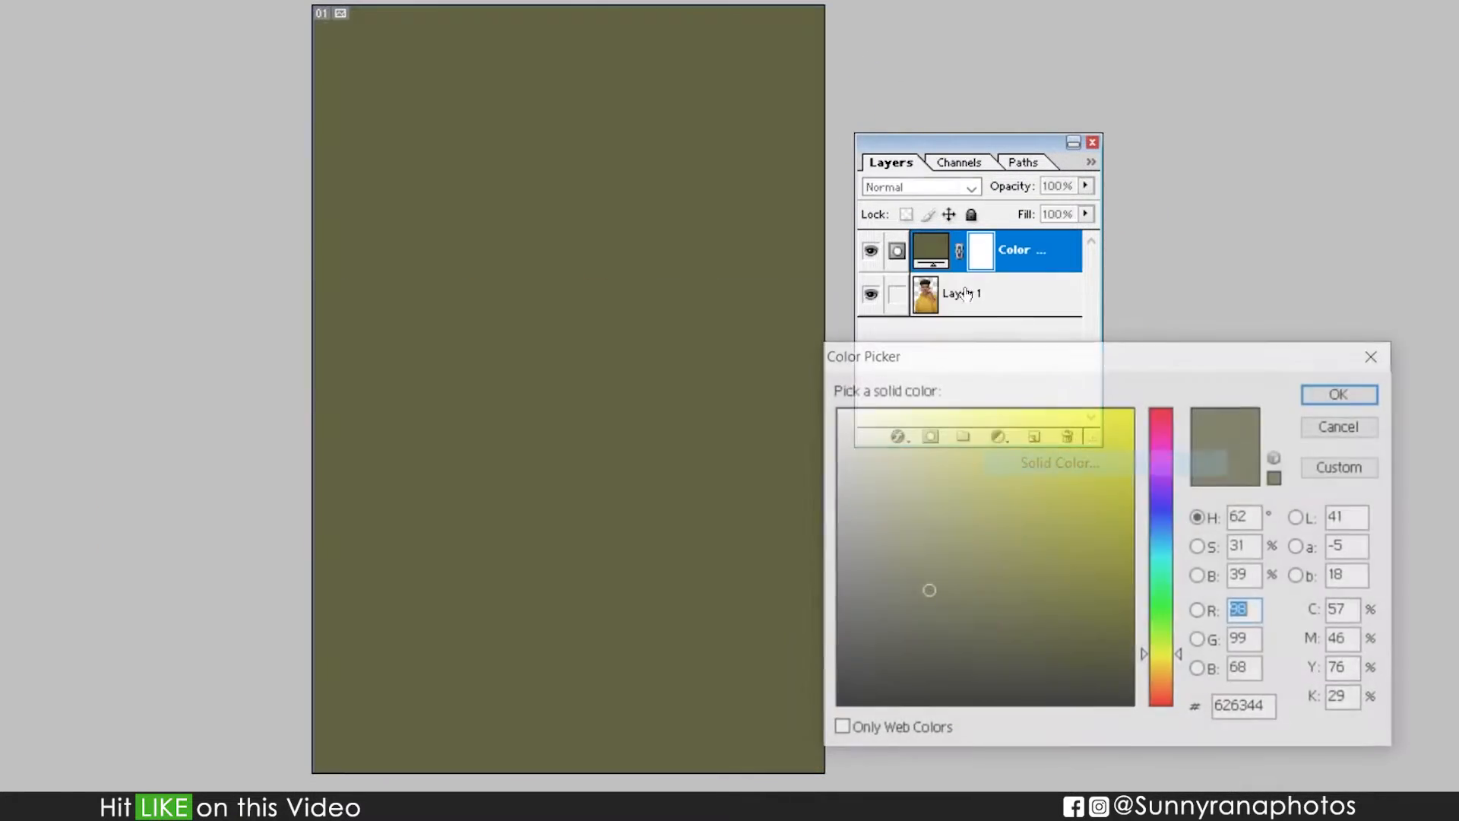
left_click(1129, 439)
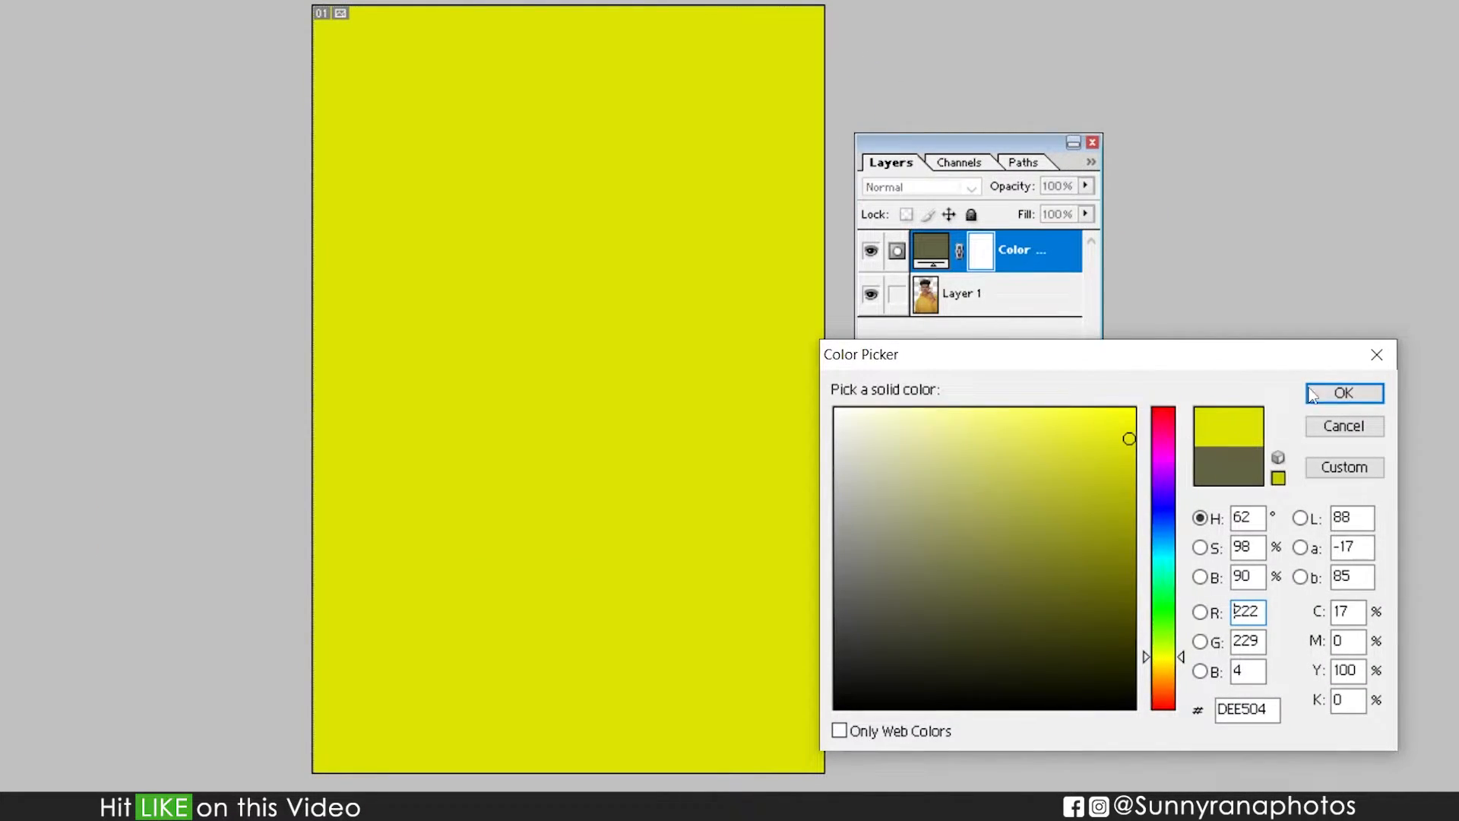
left_click(1332, 399)
left_click_drag(991, 267, 1023, 327)
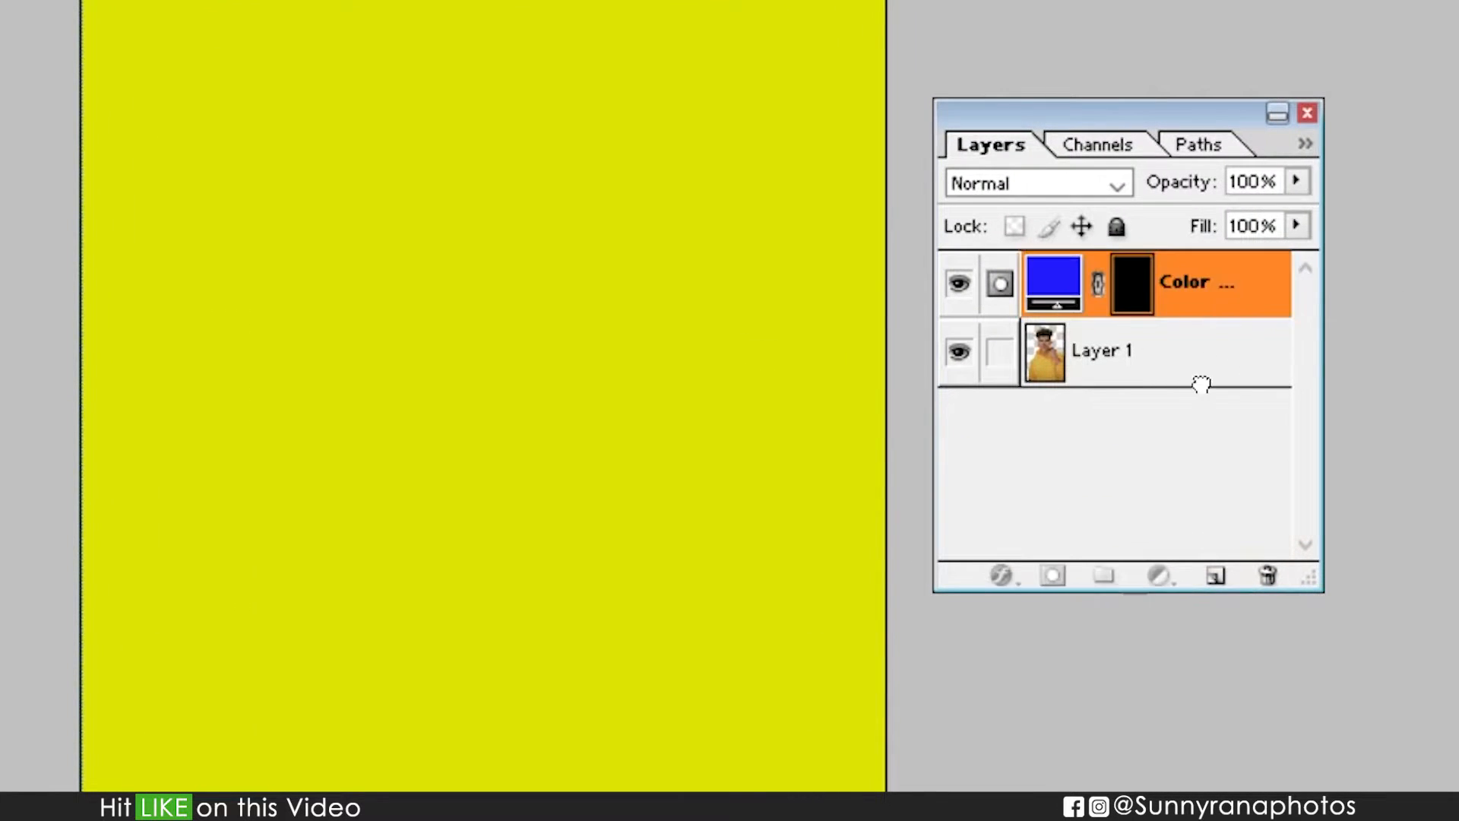
left_click_drag(1199, 405, 1133, 512)
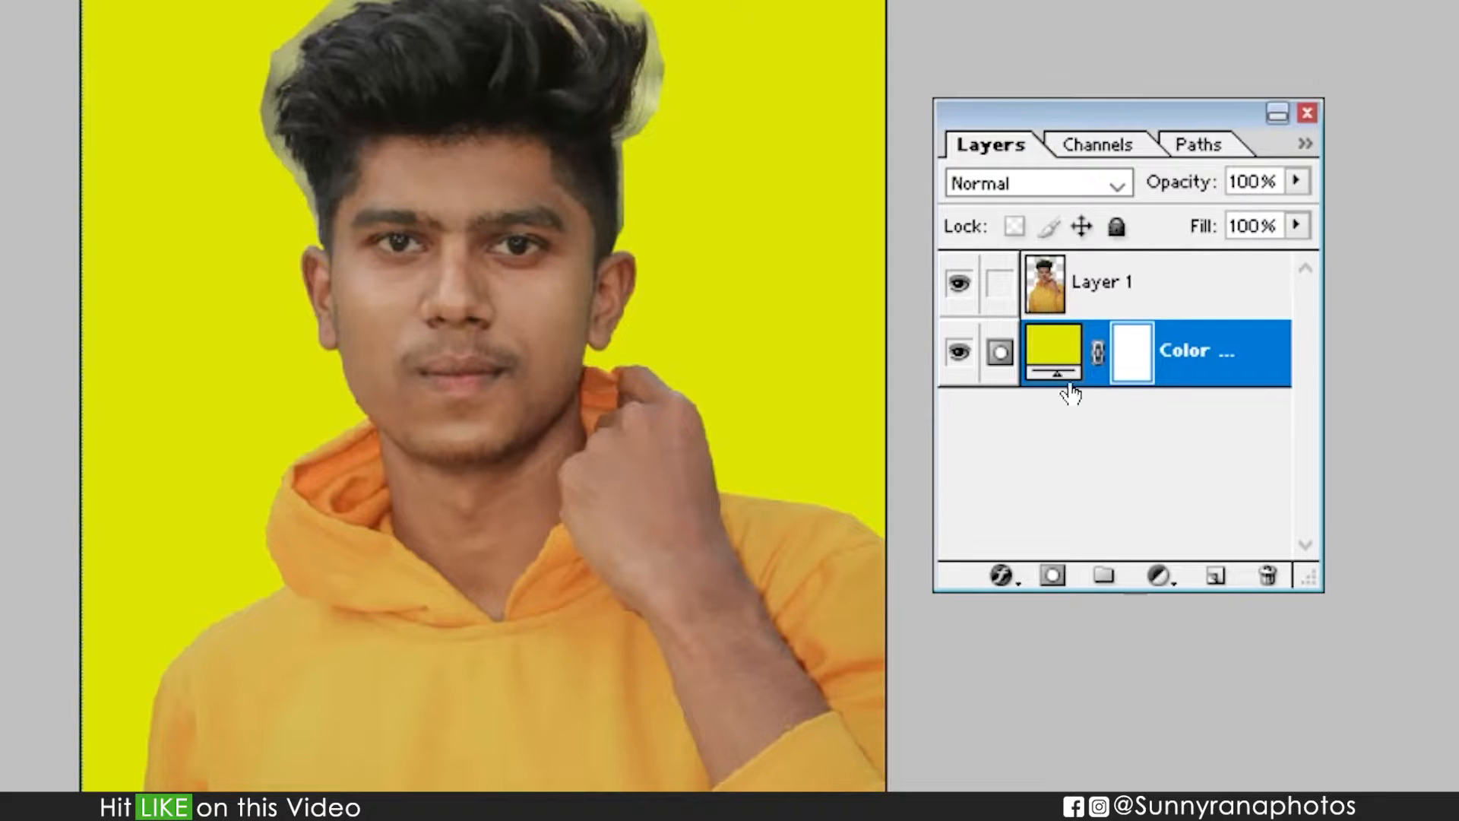
Change the solid fill layer's color to a medium-dark blue
double_click(1036, 346)
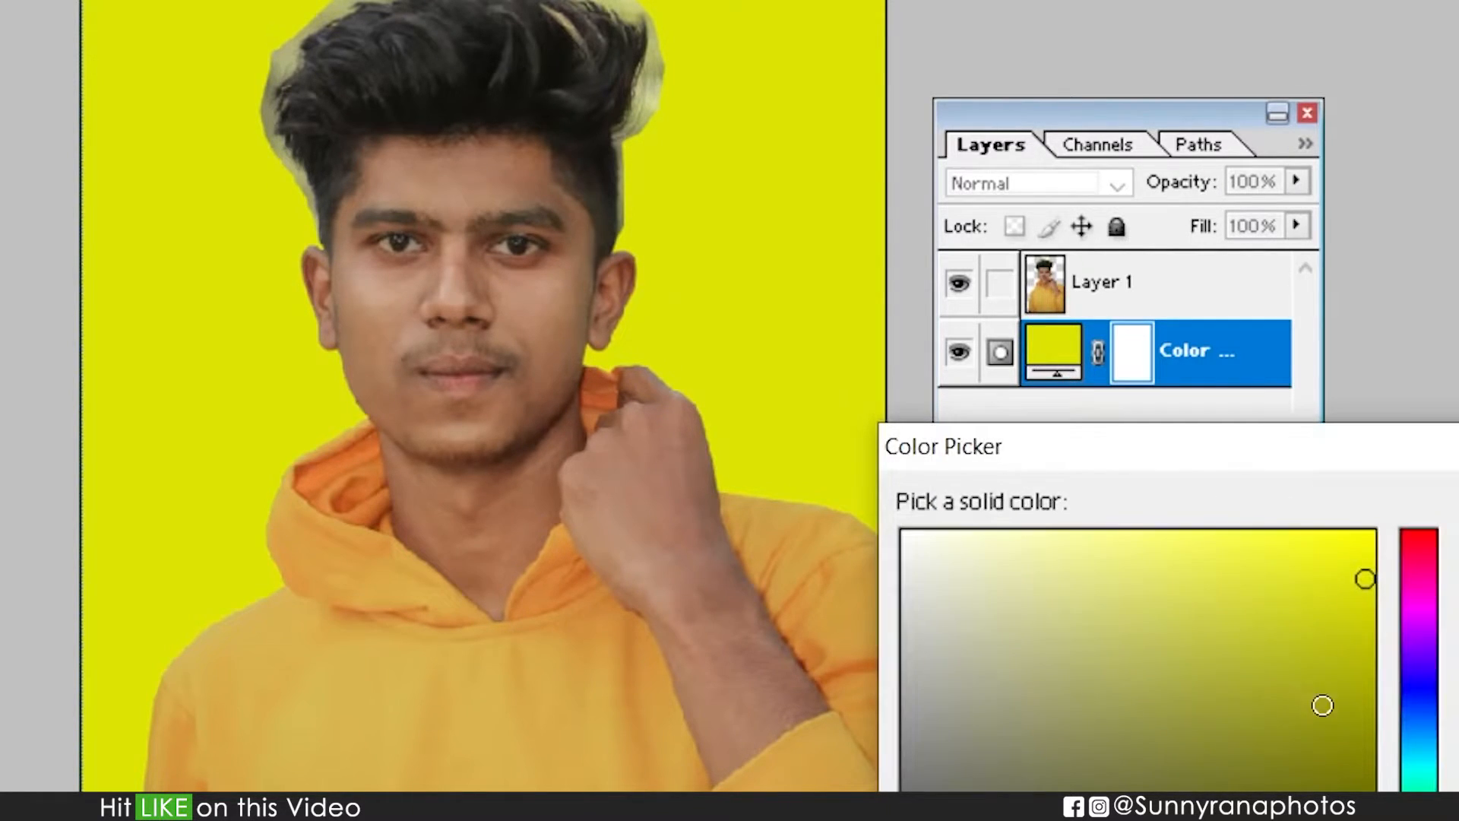
left_click(1356, 700)
left_click(1423, 738)
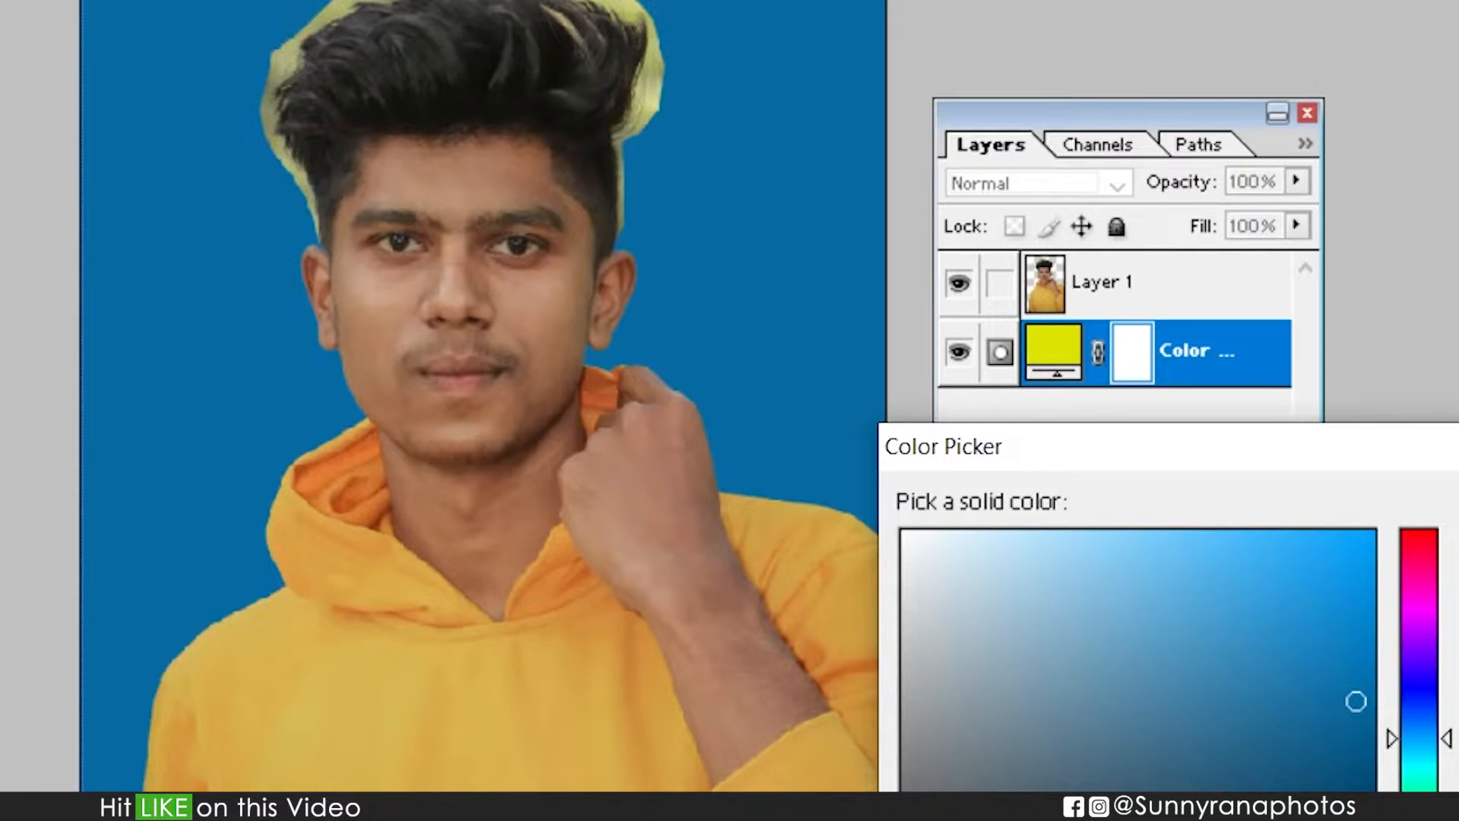
key("Return")
Examine the cut-out edges against the blue fill along the shoulder, sleeve, hood, hand, ear and hair
key("z")
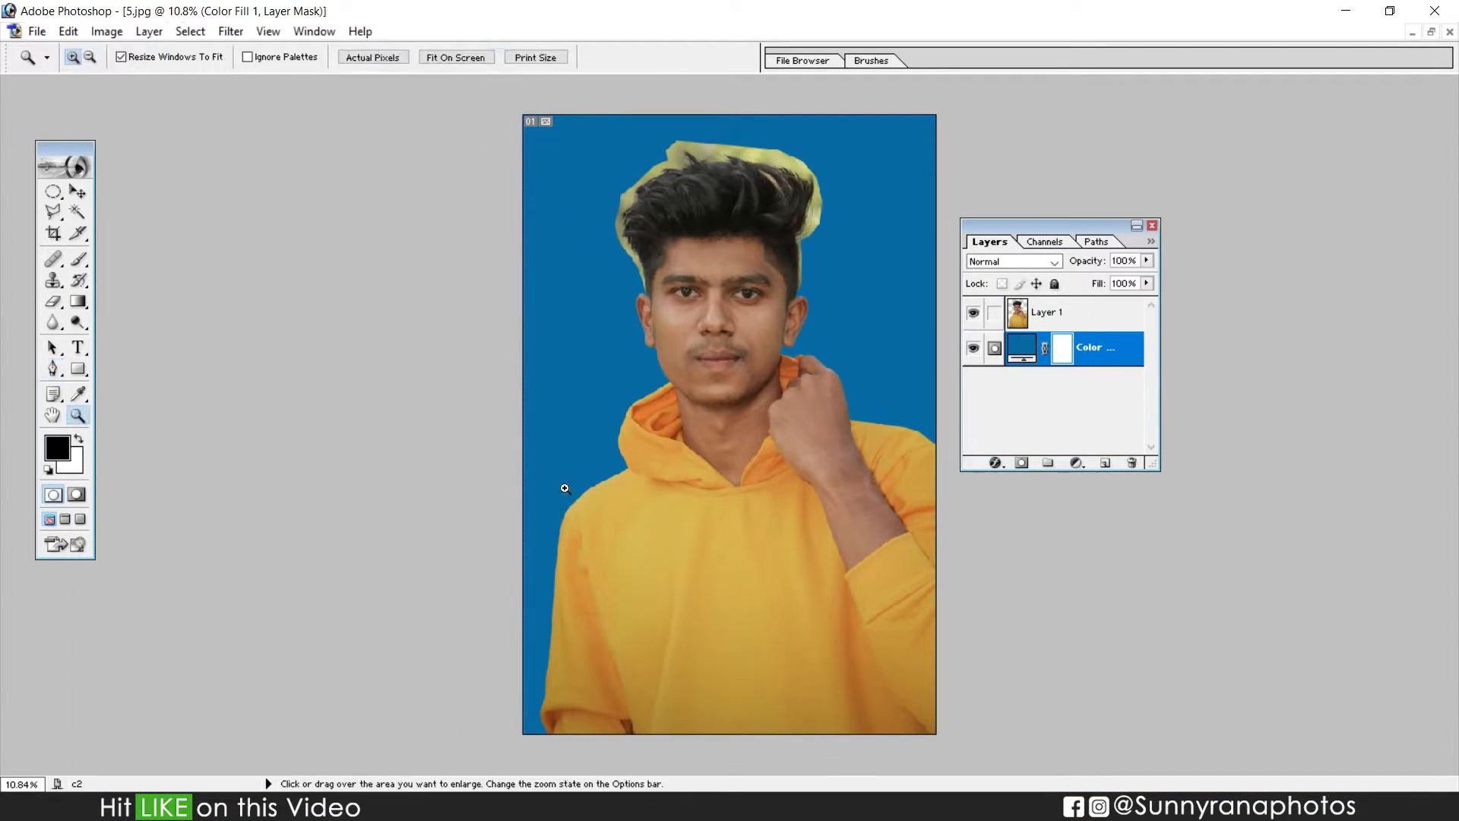
left_click_drag(562, 478, 626, 546)
left_click(753, 260, "alt")
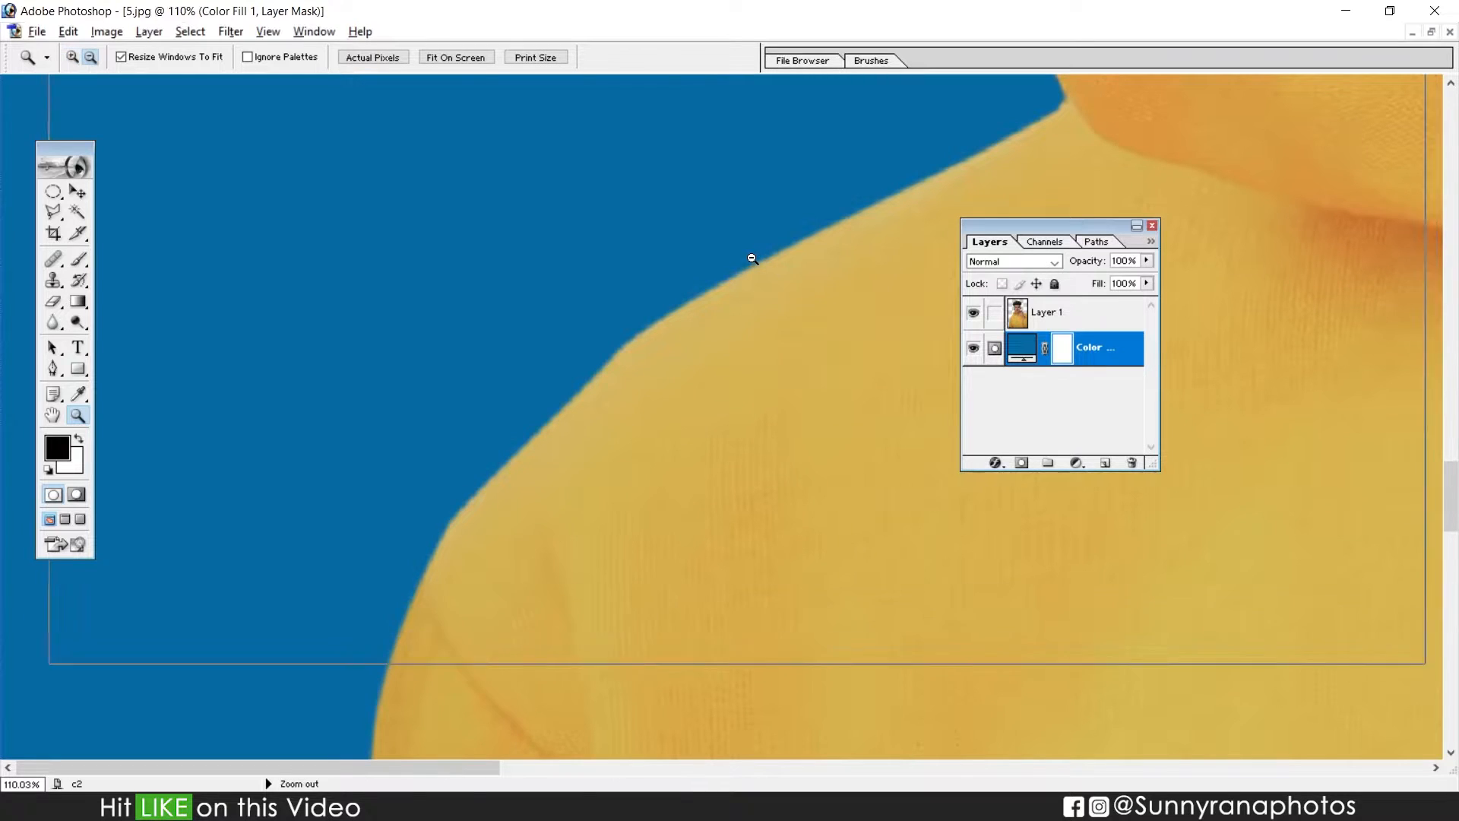
left_click(746, 266, "alt")
left_click_drag(653, 575, 672, 346)
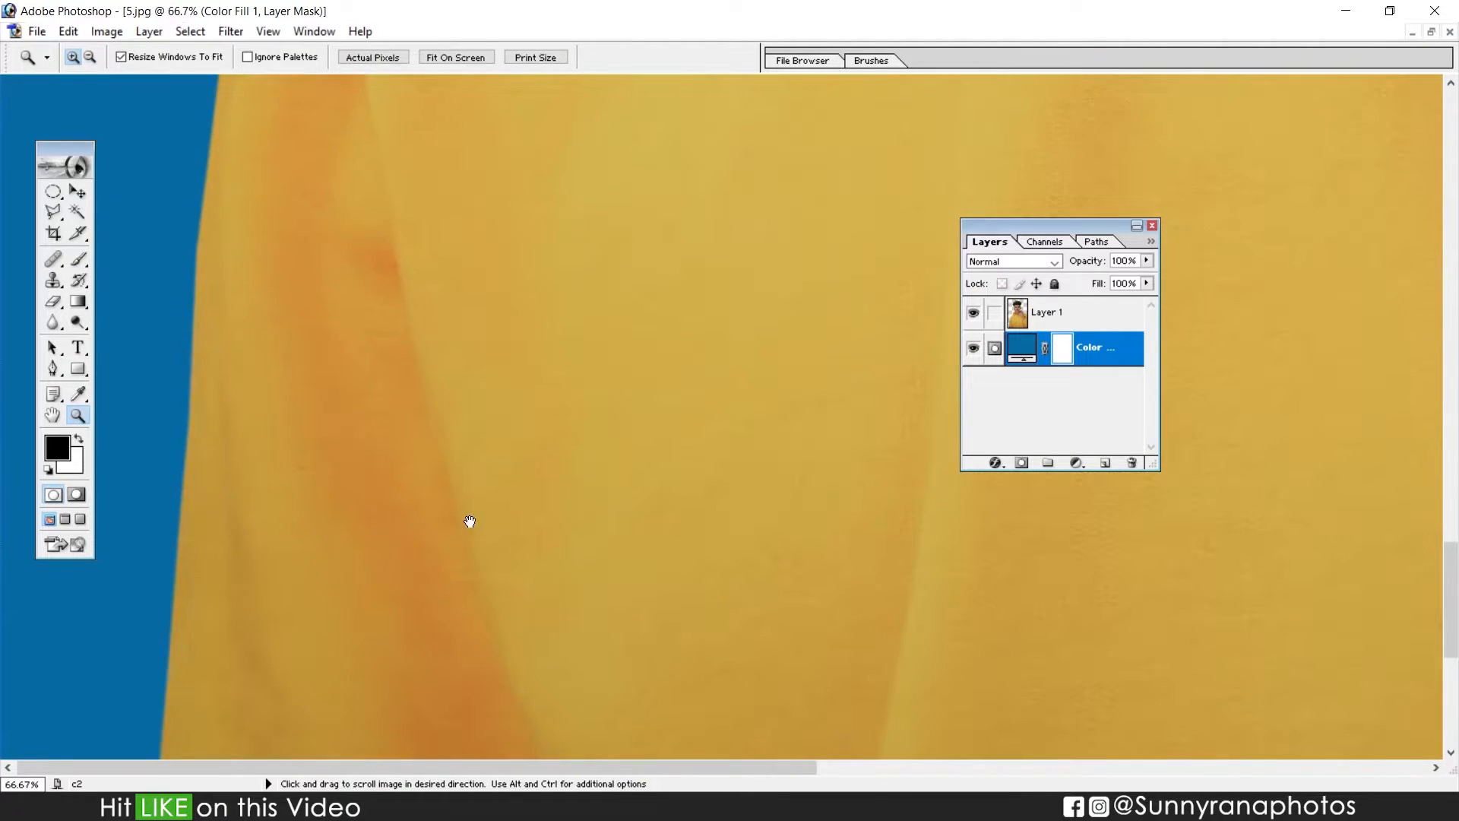
left_click_drag(472, 540, 389, 183)
left_click_drag(329, 296, 335, 671)
left_click_drag(669, 182, 482, 651)
left_click_drag(585, 304, 199, 557)
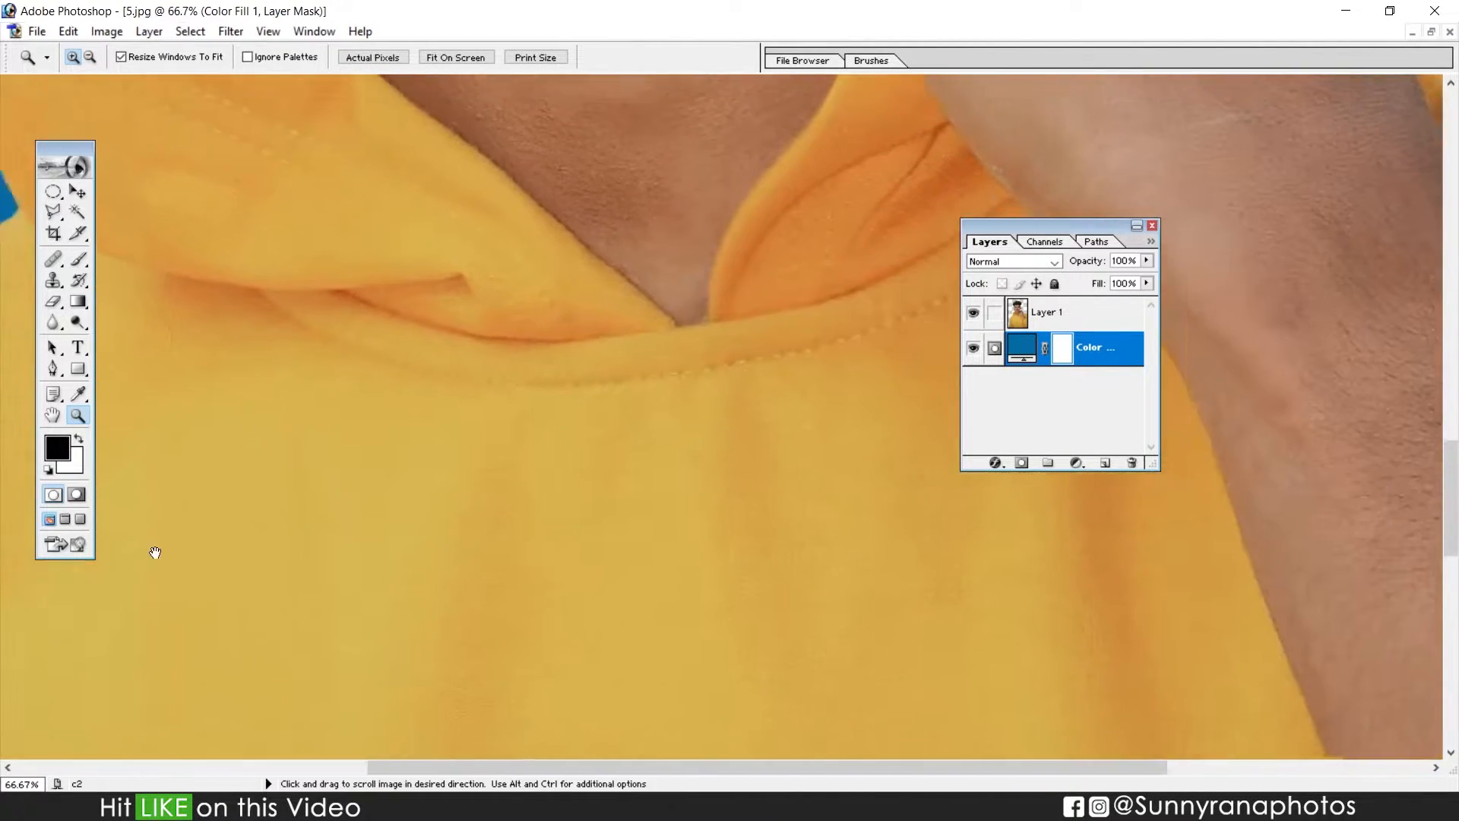
left_click_drag(949, 684, 440, 590)
left_click_drag(767, 254, 668, 608)
left_click_drag(669, 312, 582, 570)
left_click_drag(970, 586, 742, 638)
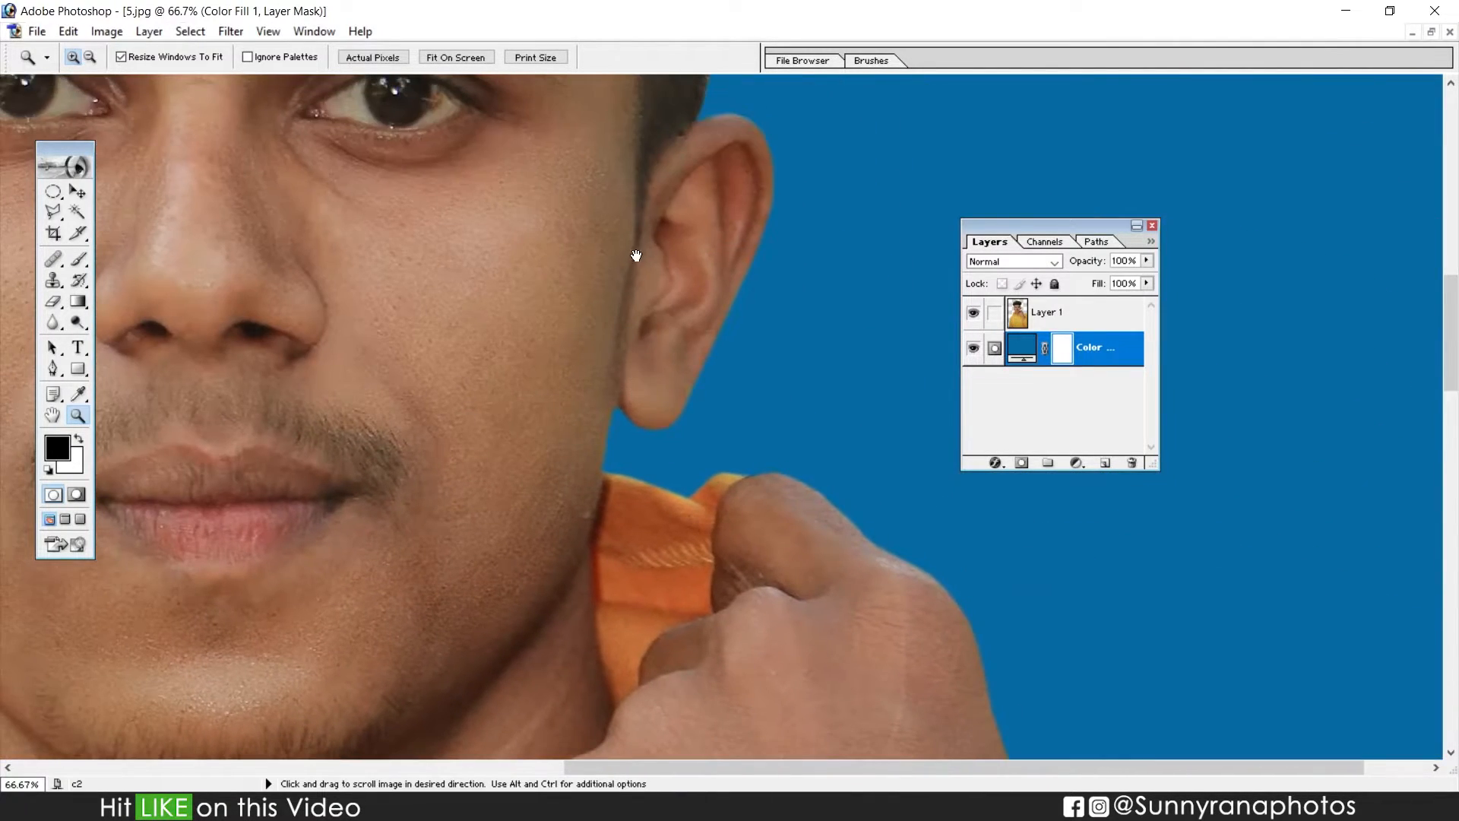
left_click_drag(655, 428, 497, 638)
left_click_drag(539, 424, 467, 690)
left_click_drag(545, 313, 481, 411)
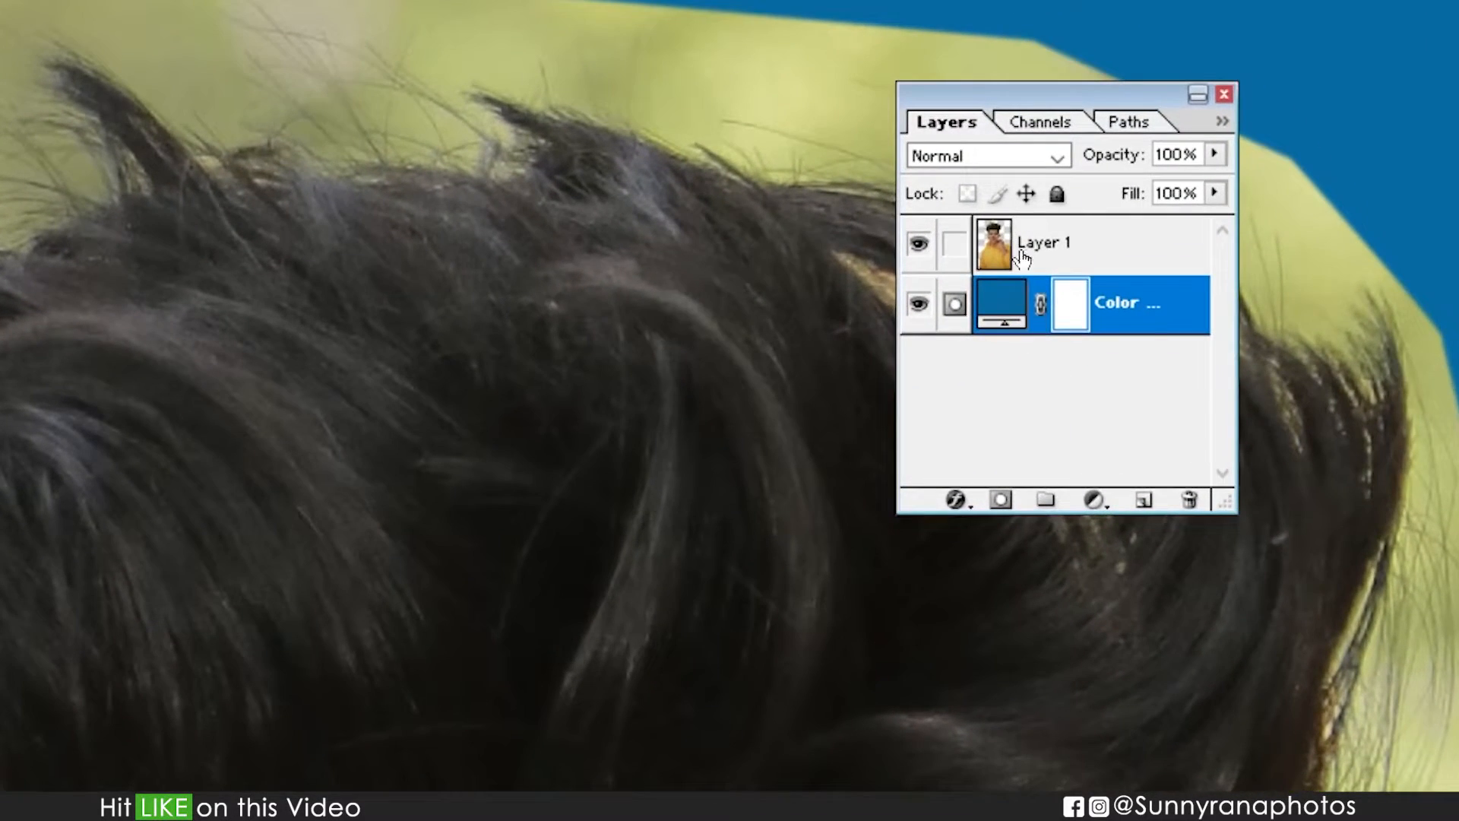
Duplicate the person's cut-out layer and hide the original Layer 1 beneath the copy
left_click(1036, 319)
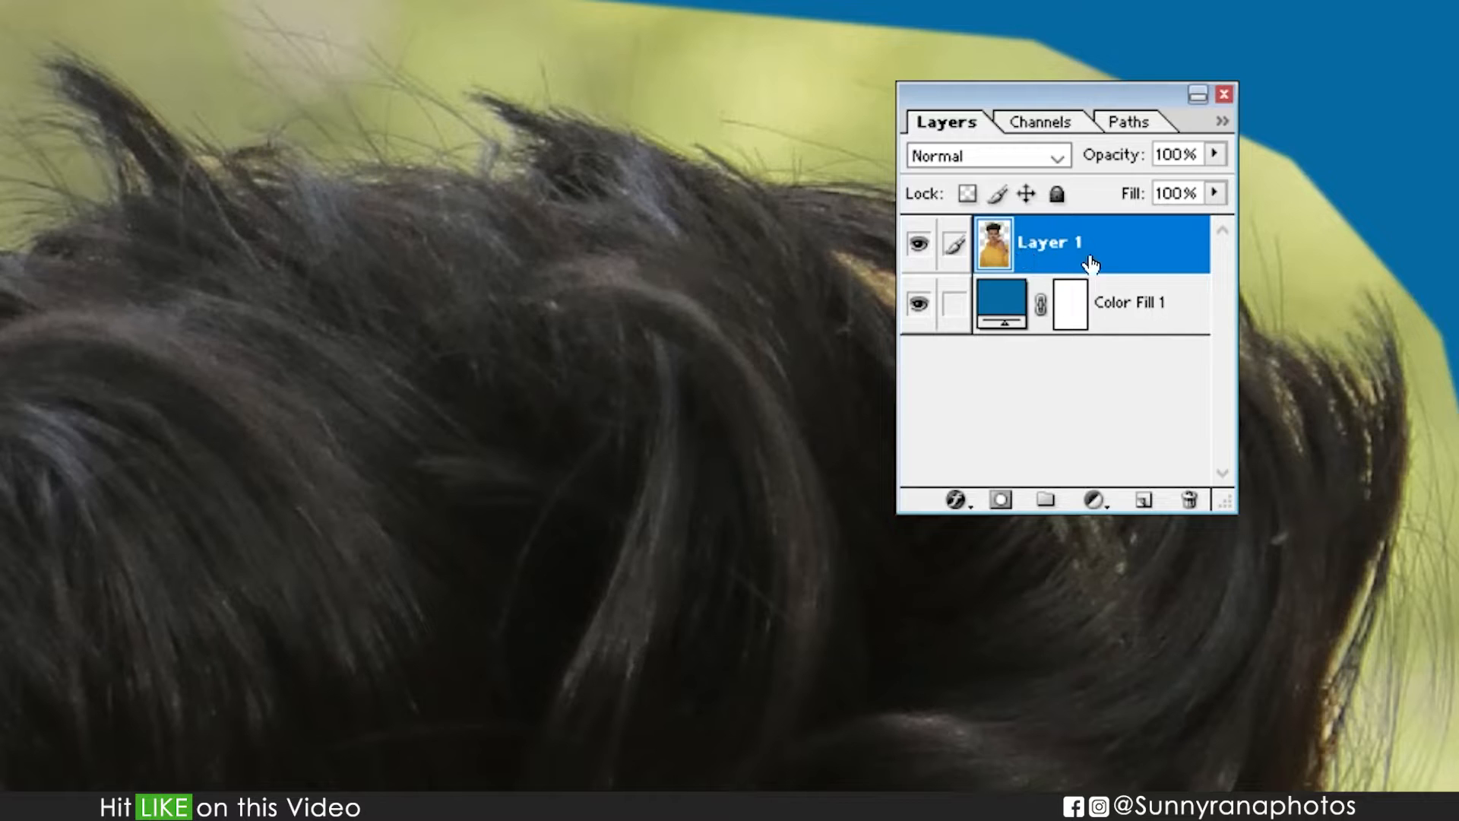
left_click_drag(1081, 251, 1146, 499)
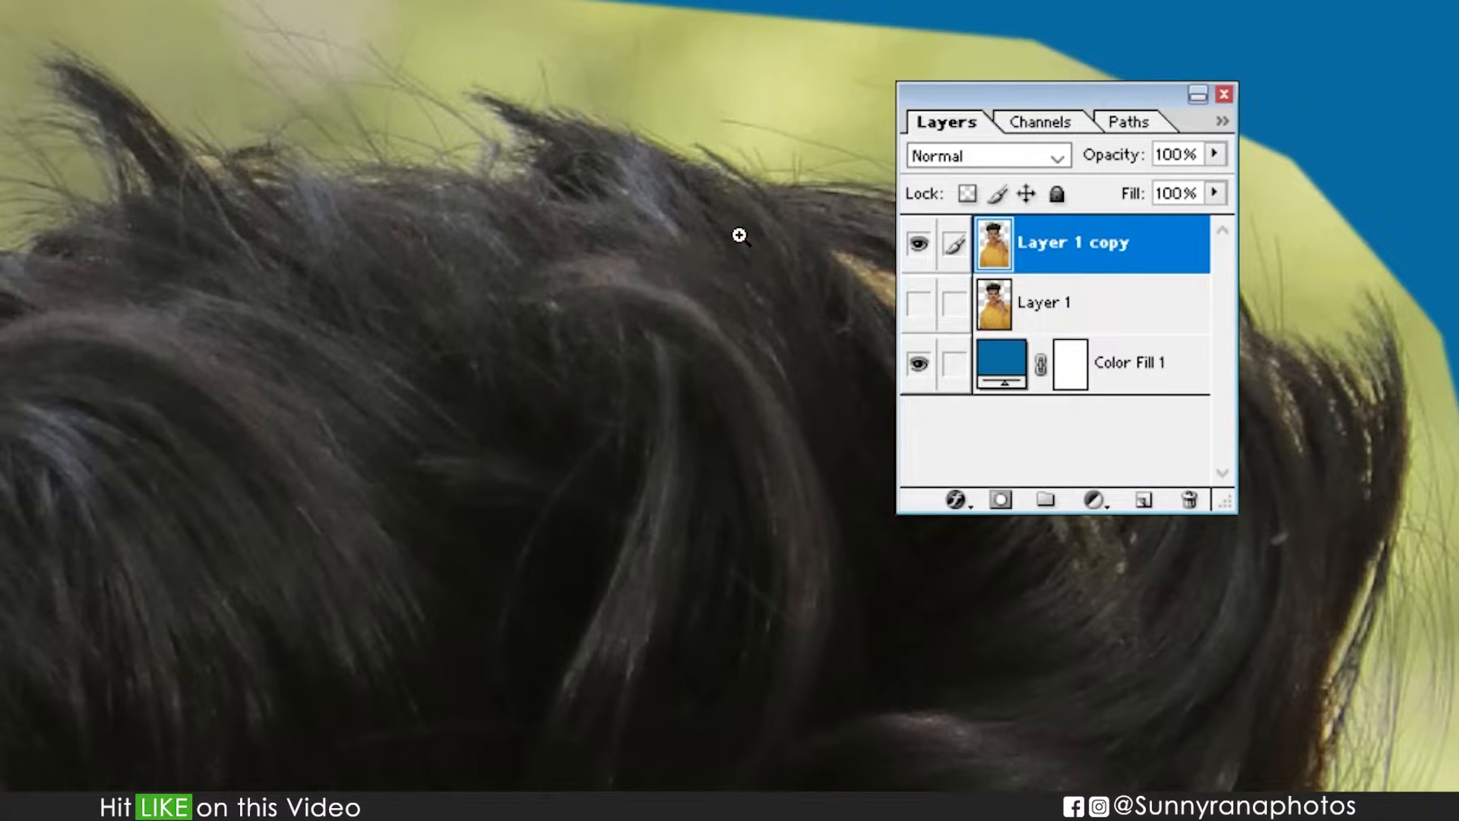
left_click_drag(1076, 98, 1207, 119)
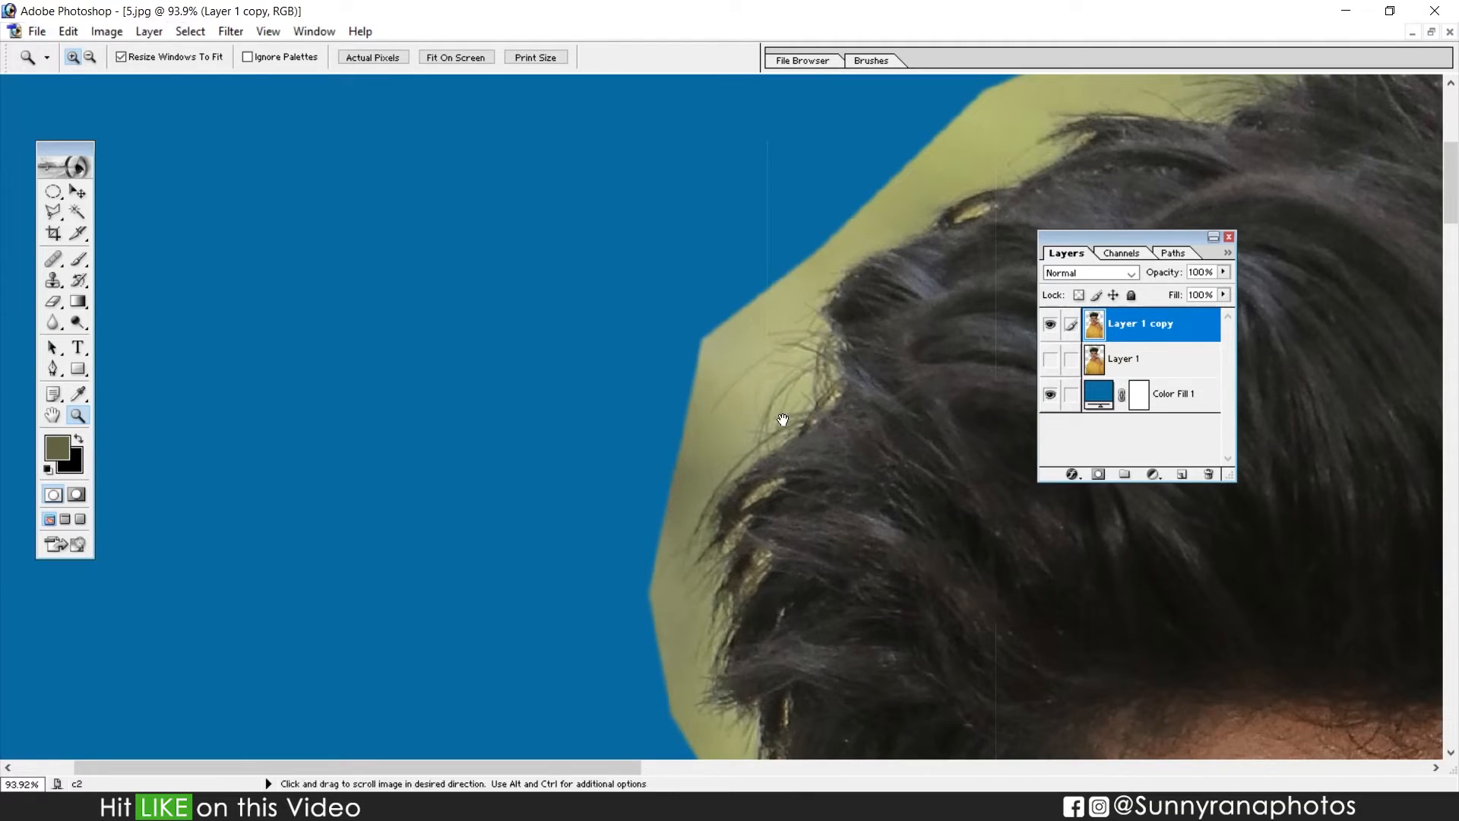
left_click_drag(782, 418, 348, 320)
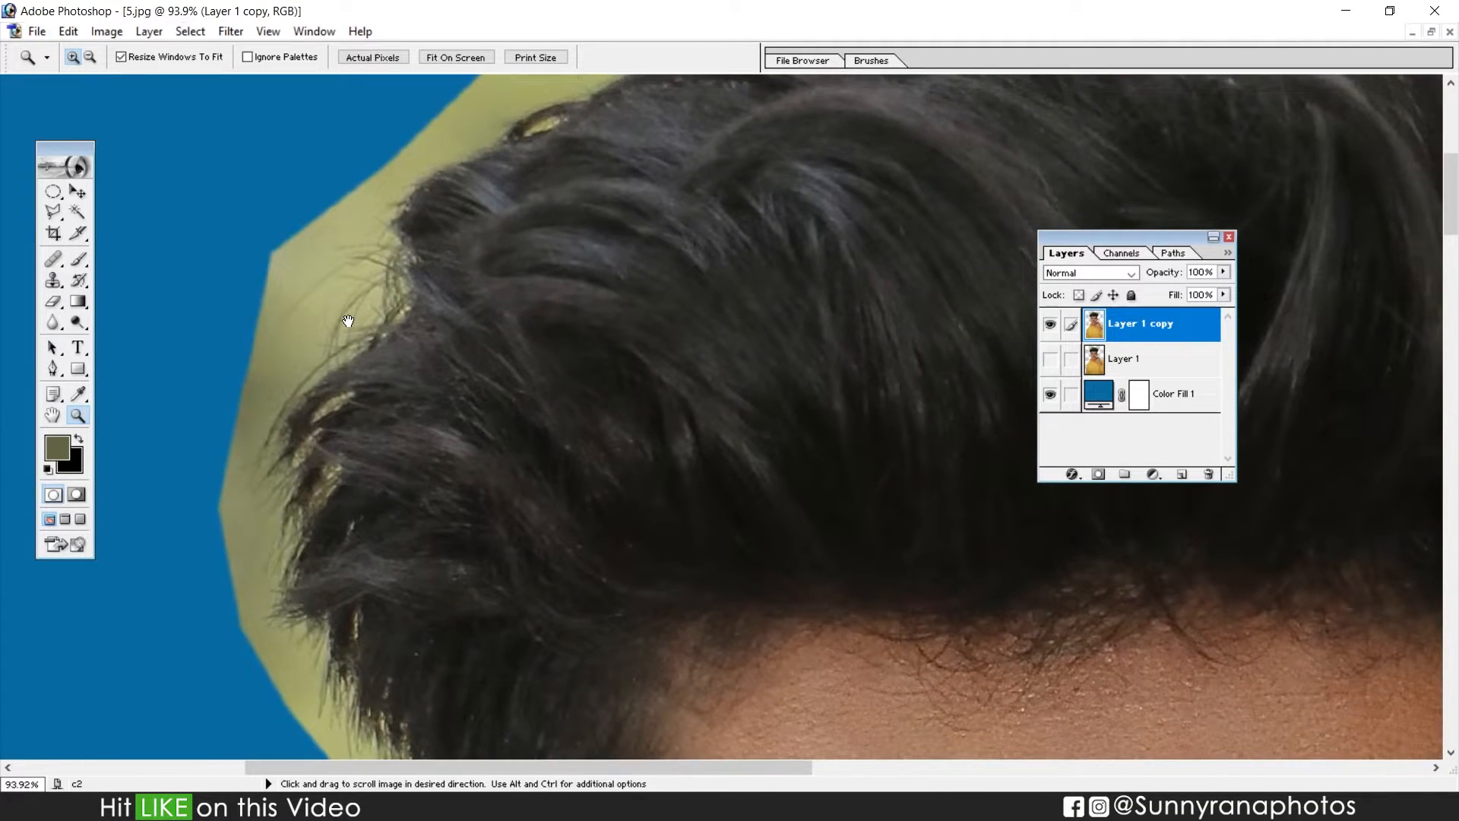
Set up the Background Eraser with Discontiguous limits, 38% tolerance, Protect Foreground Color on and sampling set to Once
left_click(54, 302)
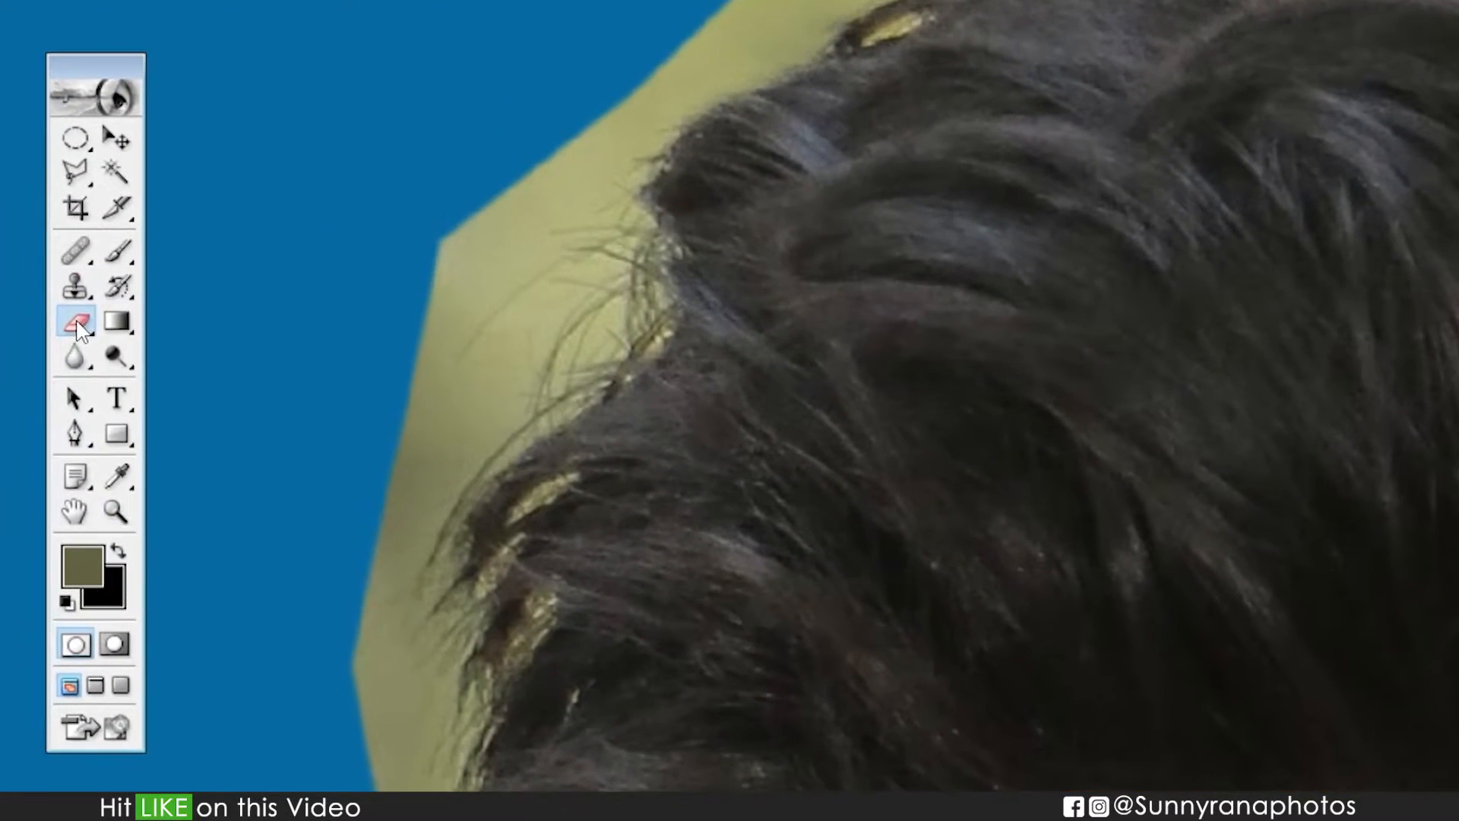
left_click(78, 326)
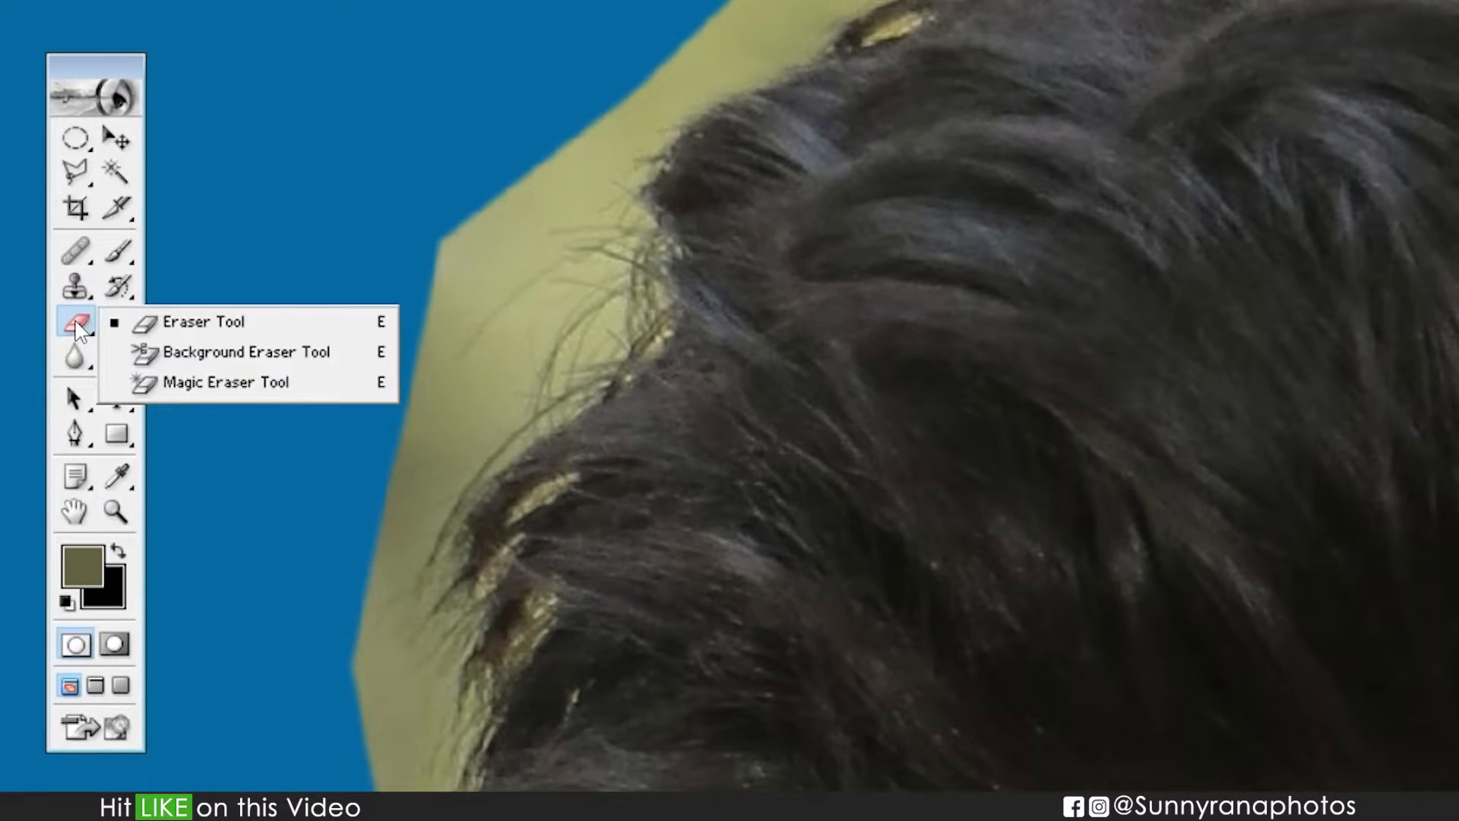
left_click(196, 356)
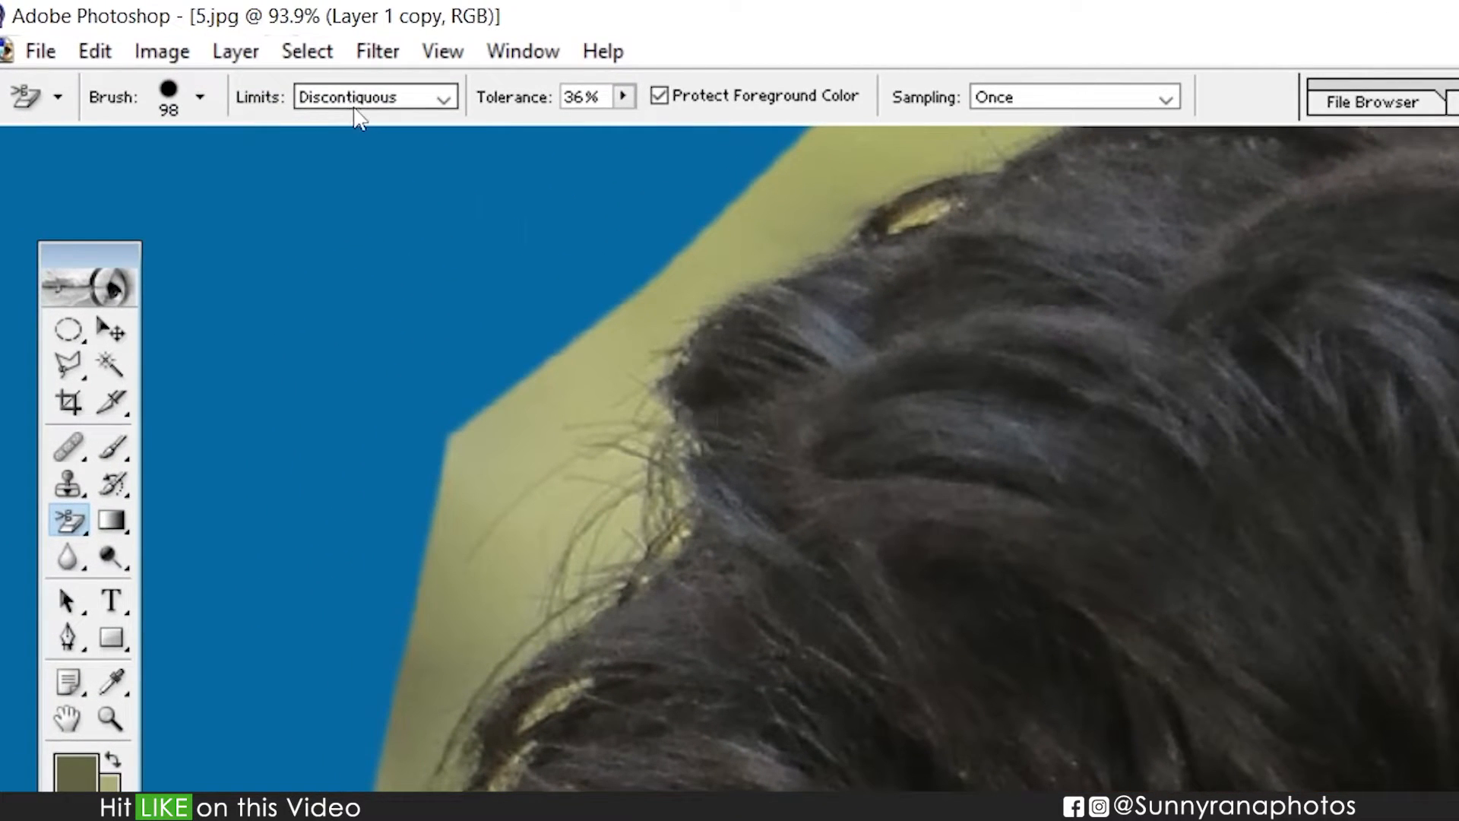
left_click(349, 97)
left_click(348, 107)
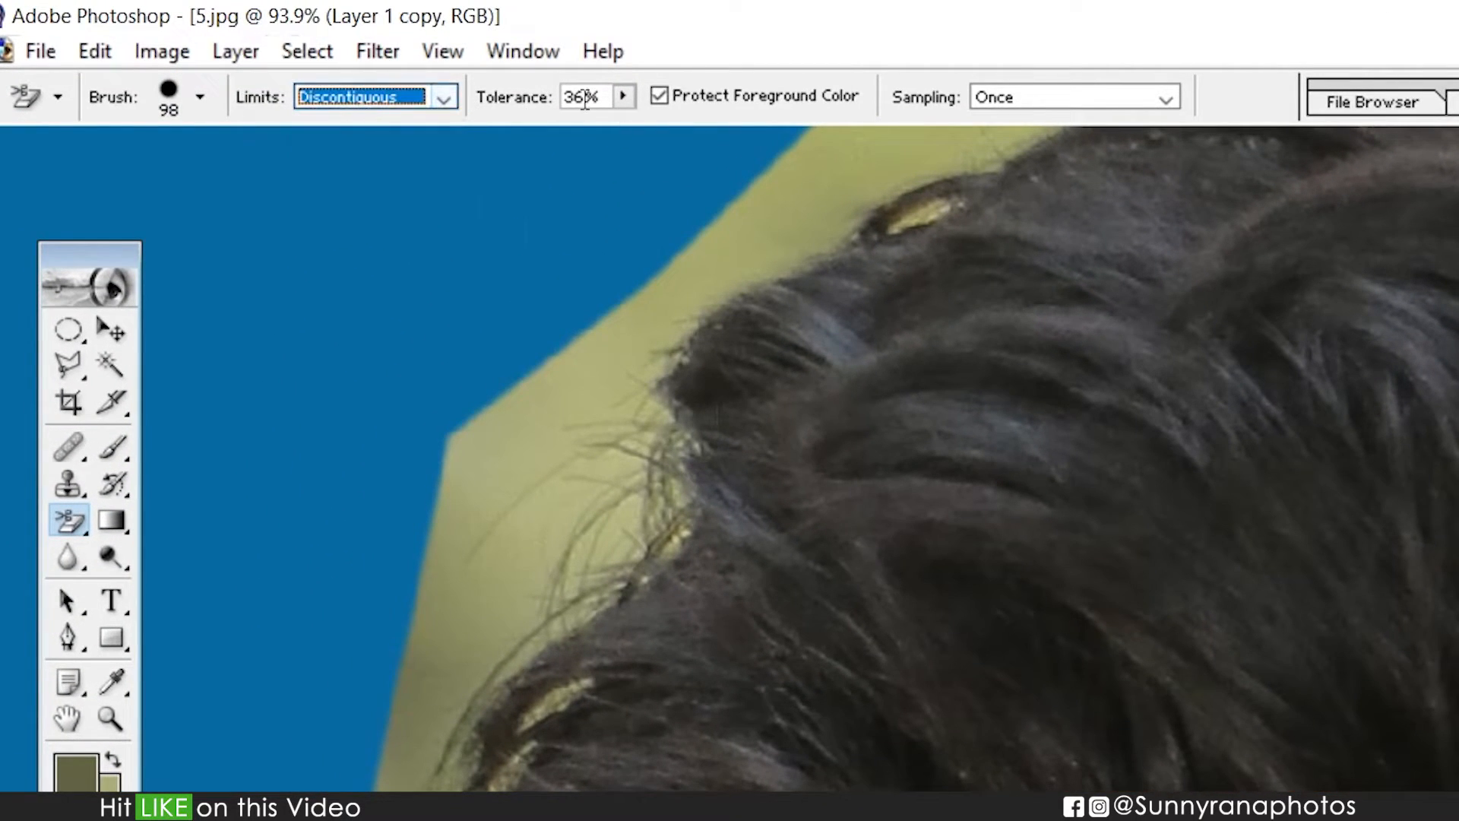
left_click(622, 96)
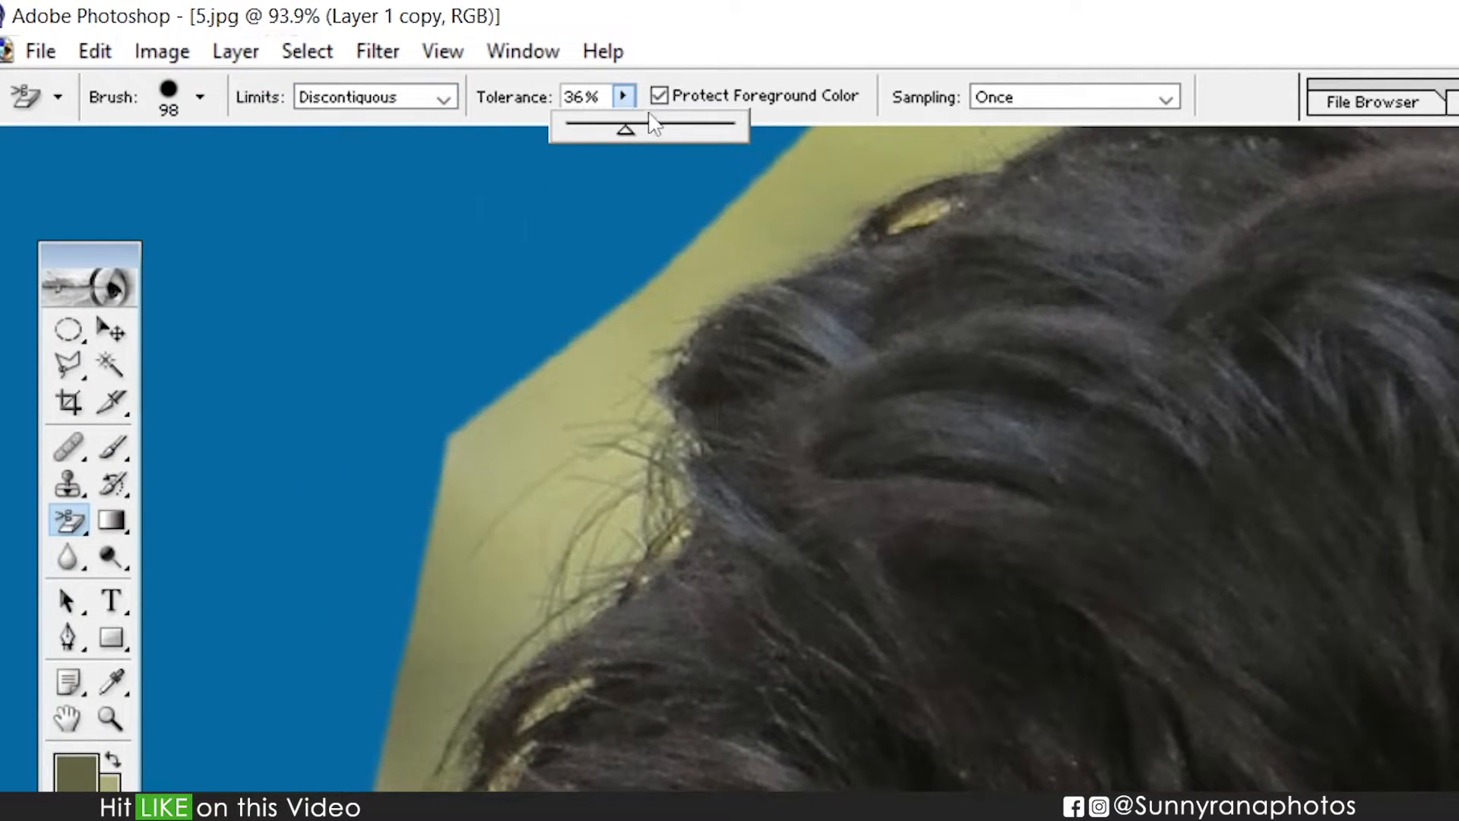
left_click_drag(601, 97, 566, 102)
type("40")
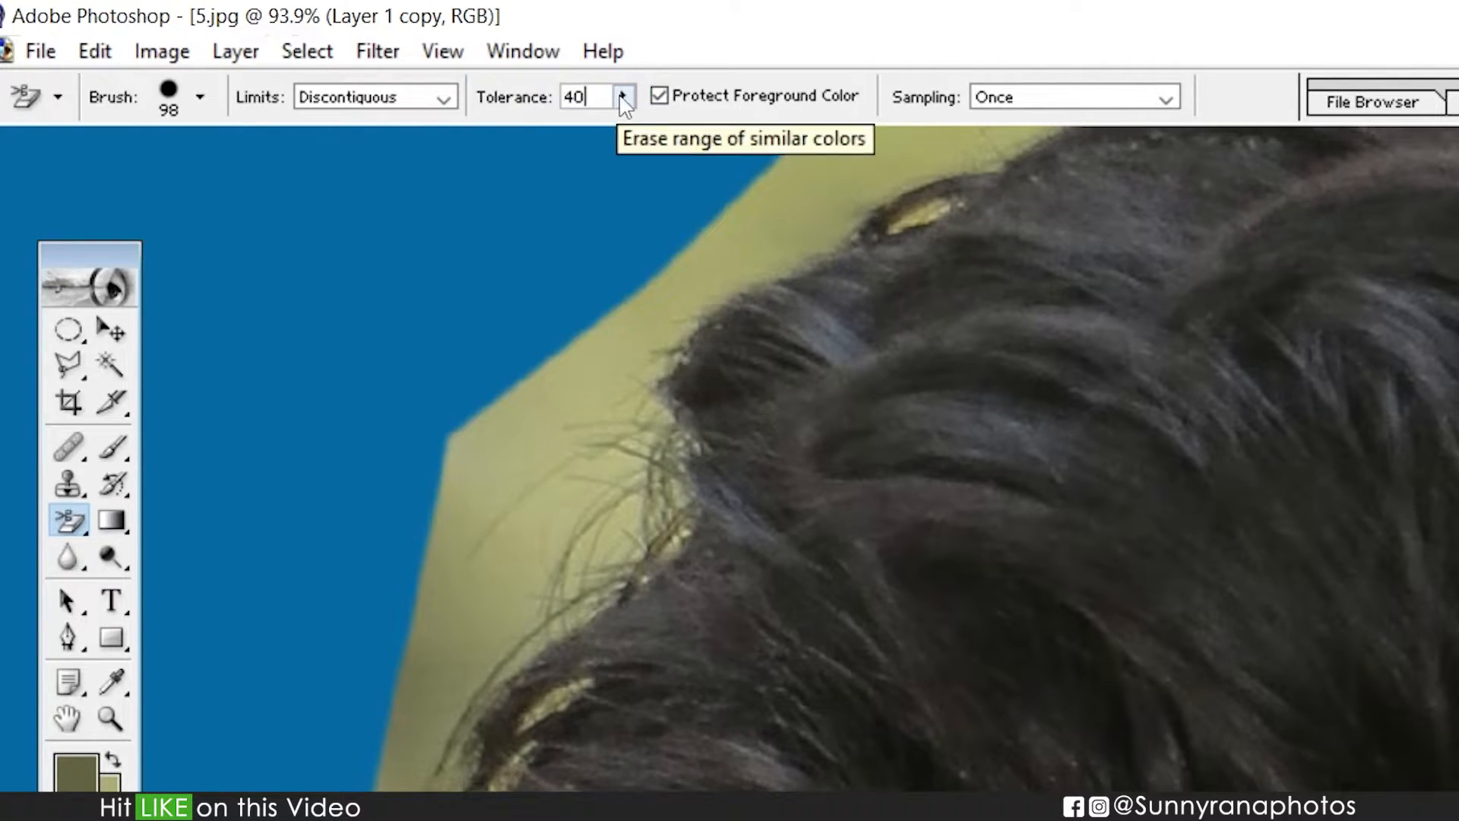
left_click(624, 97)
left_click_drag(699, 135, 602, 133)
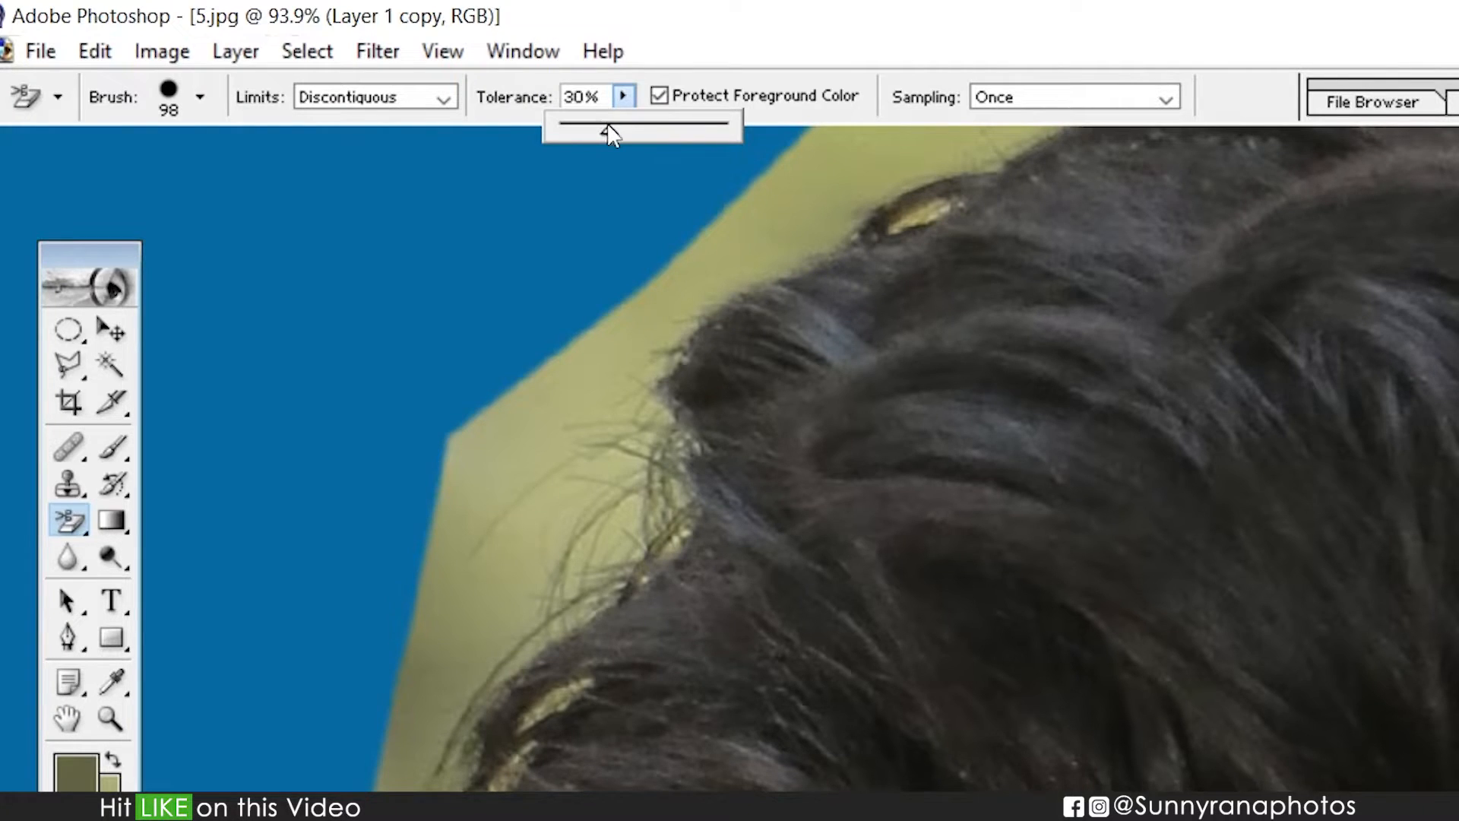
left_click(941, 10)
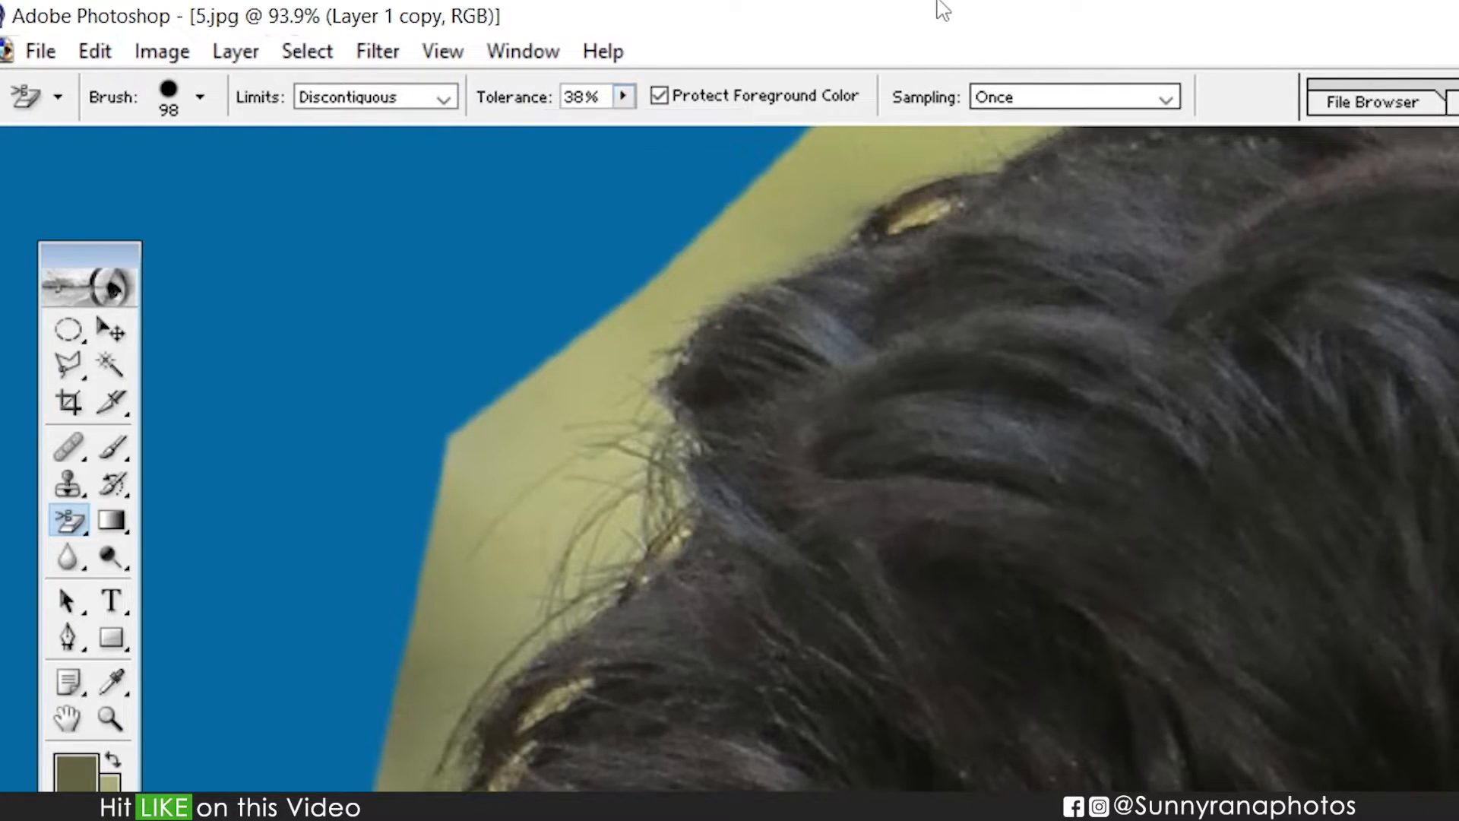
Erase the green background from Layer 1 copy along the hair edge on the image's left side, down to the ear
left_click_drag(531, 546, 733, 472)
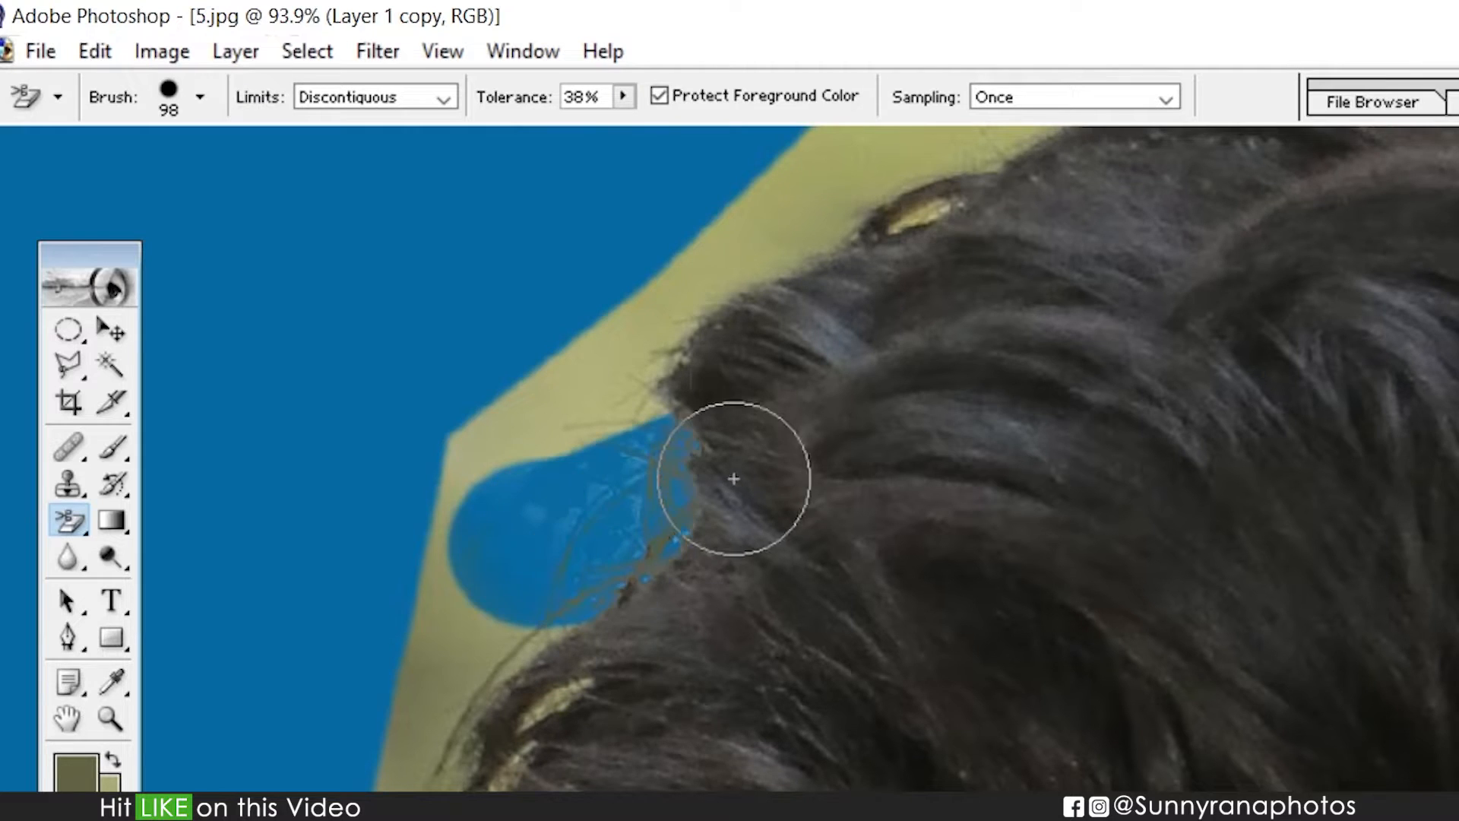
key("space")
mouse_move(517, 688)
left_mouse_down()
mouse_move(508, 482)
mouse_move(659, 440)
left_mouse_up()
left_click_drag(415, 726, 589, 498)
mouse_move(454, 640)
left_mouse_down()
mouse_move(413, 716)
mouse_move(494, 398)
left_mouse_up()
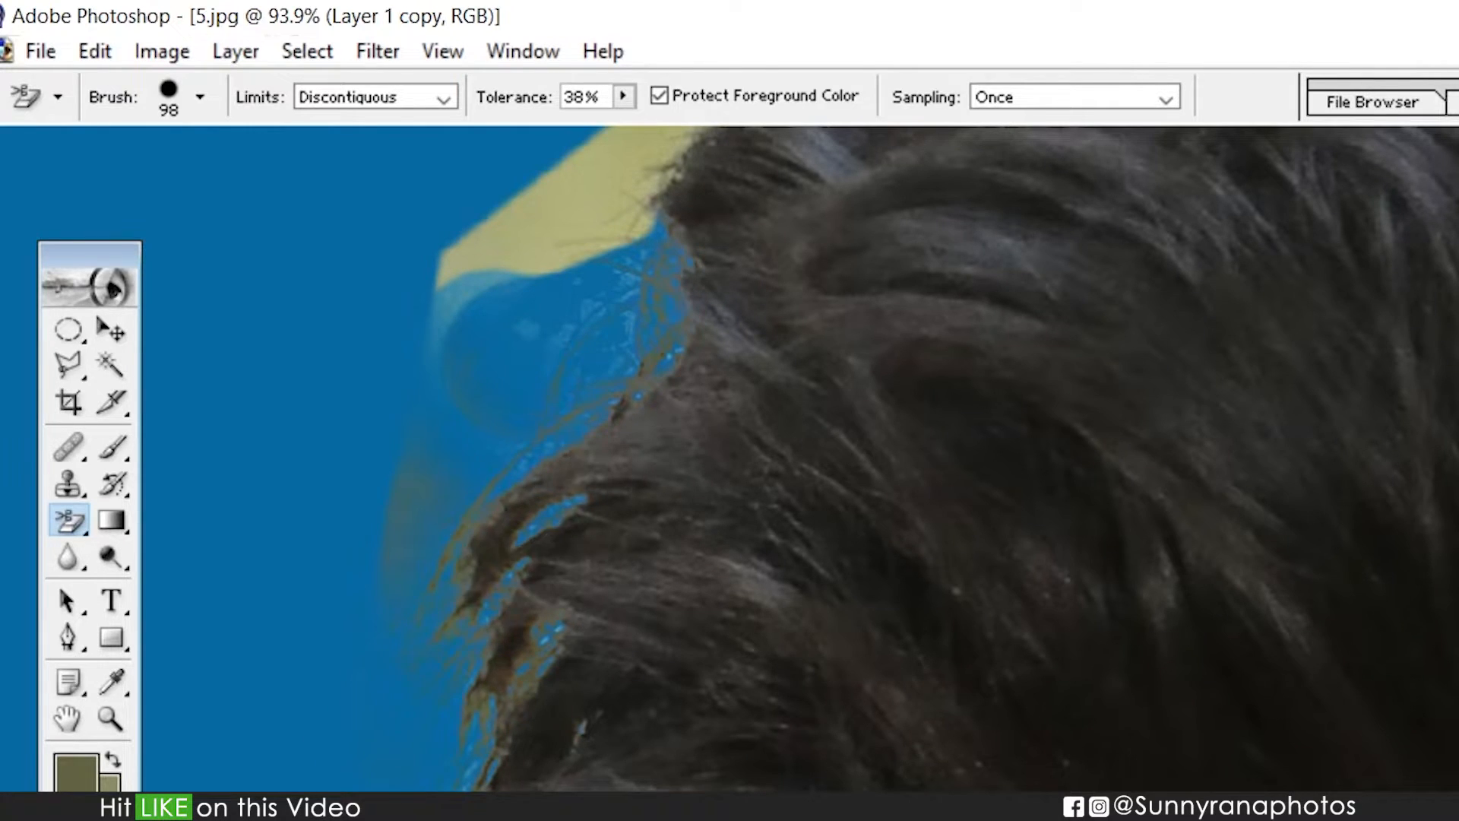
key("space")
left_click_drag(605, 820, 480, 377)
mouse_move(481, 597)
left_mouse_down()
mouse_move(521, 701)
mouse_move(410, 383)
mouse_move(397, 641)
left_mouse_up()
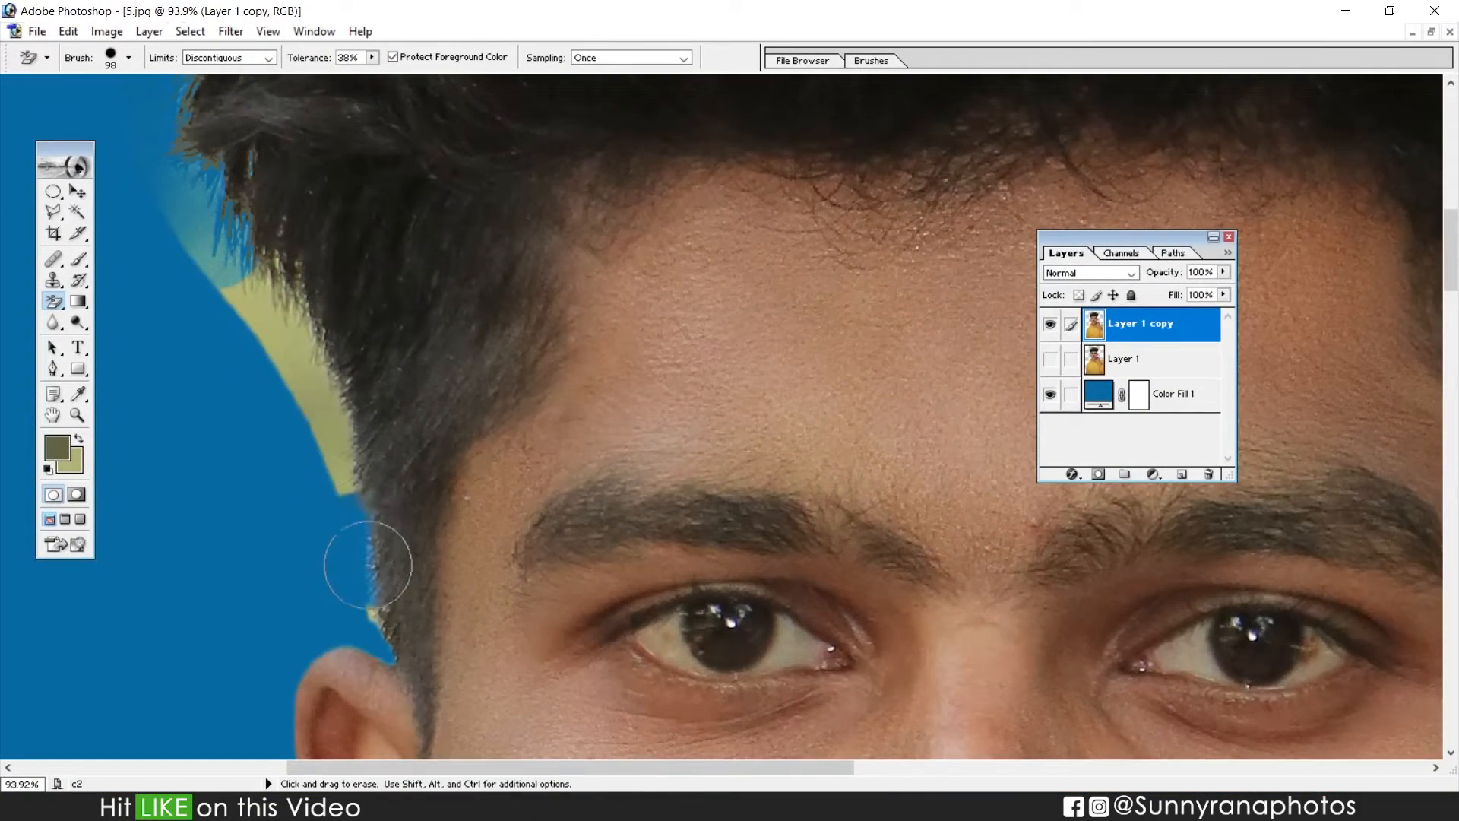
mouse_move(383, 594)
left_mouse_down()
mouse_move(322, 292)
mouse_move(353, 443)
mouse_move(279, 253)
mouse_move(308, 387)
mouse_move(201, 155)
left_mouse_up()
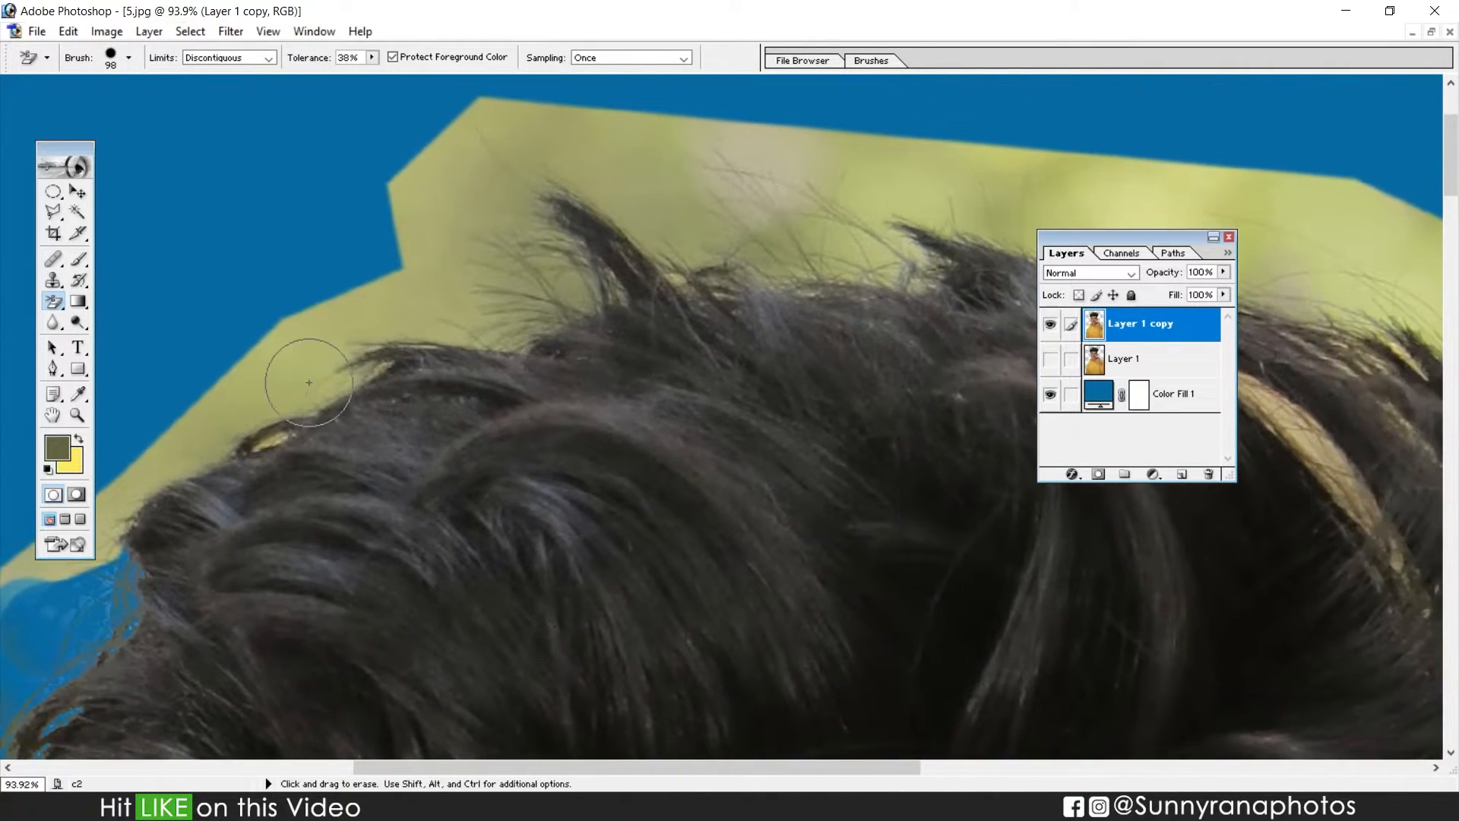
Erase the green background around the spiky strands along the top of the hair and inside its gaps
mouse_move(293, 357)
left_mouse_down()
mouse_move(271, 439)
mouse_move(170, 464)
mouse_move(398, 329)
mouse_move(631, 294)
mouse_move(667, 247)
left_mouse_up()
mouse_move(546, 293)
left_mouse_down()
mouse_move(440, 339)
mouse_move(265, 380)
left_mouse_up()
mouse_move(433, 318)
left_mouse_down()
mouse_move(445, 338)
mouse_move(619, 346)
mouse_move(706, 327)
mouse_move(532, 250)
mouse_move(380, 220)
mouse_move(202, 243)
left_mouse_up()
left_click_drag(586, 345, 109, 329)
left_click_drag(306, 305, 248, 296)
mouse_move(564, 381)
left_mouse_down()
mouse_move(474, 366)
mouse_move(728, 421)
mouse_move(845, 491)
mouse_move(899, 475)
left_mouse_up()
left_click_drag(737, 507, 606, 339)
mouse_move(415, 341)
left_mouse_down()
mouse_move(462, 368)
mouse_move(334, 282)
left_mouse_up()
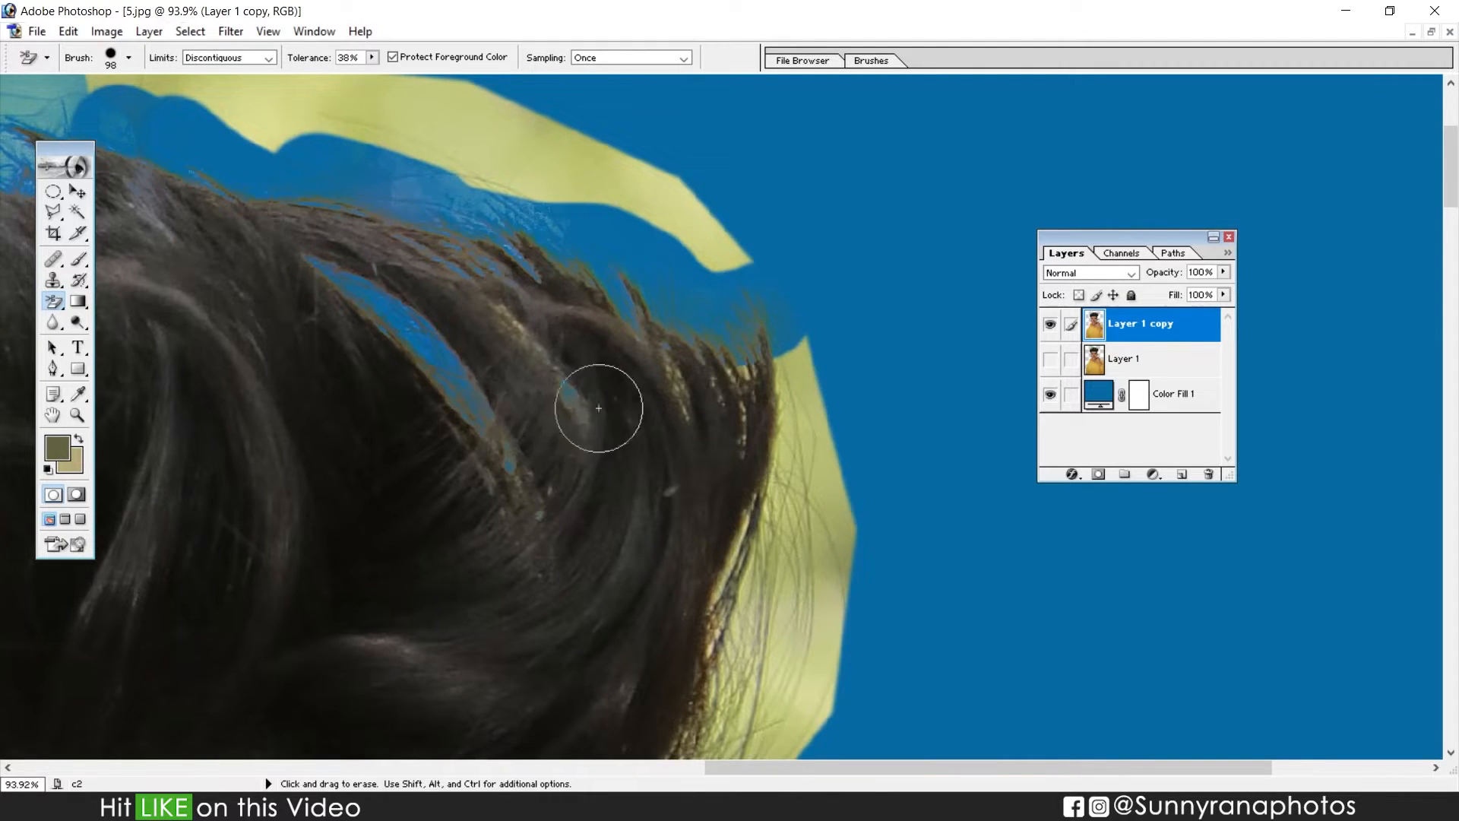
Erase the green background along the hair's right side, from the upper wisps down to the sideburn above the ear
mouse_move(817, 395)
left_mouse_down()
mouse_move(796, 363)
mouse_move(814, 404)
mouse_move(765, 444)
mouse_move(378, 170)
mouse_move(582, 432)
left_mouse_up()
mouse_move(810, 520)
left_mouse_down()
mouse_move(768, 535)
mouse_move(752, 601)
mouse_move(664, 276)
left_mouse_up()
mouse_move(720, 324)
left_mouse_down()
mouse_move(630, 399)
mouse_move(573, 600)
left_mouse_up()
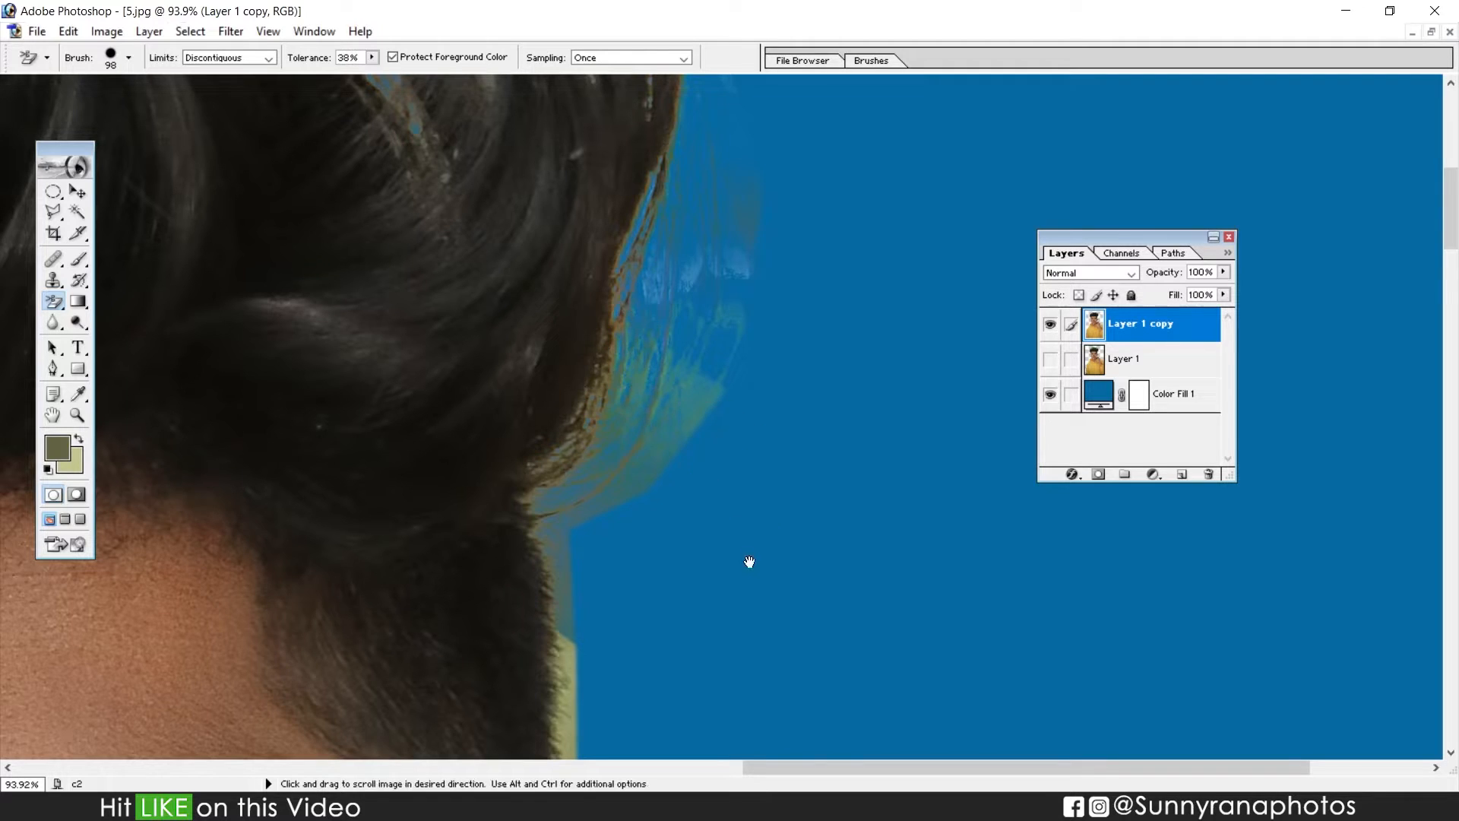
left_click_drag(749, 561, 606, 303)
left_click_drag(469, 388, 459, 659)
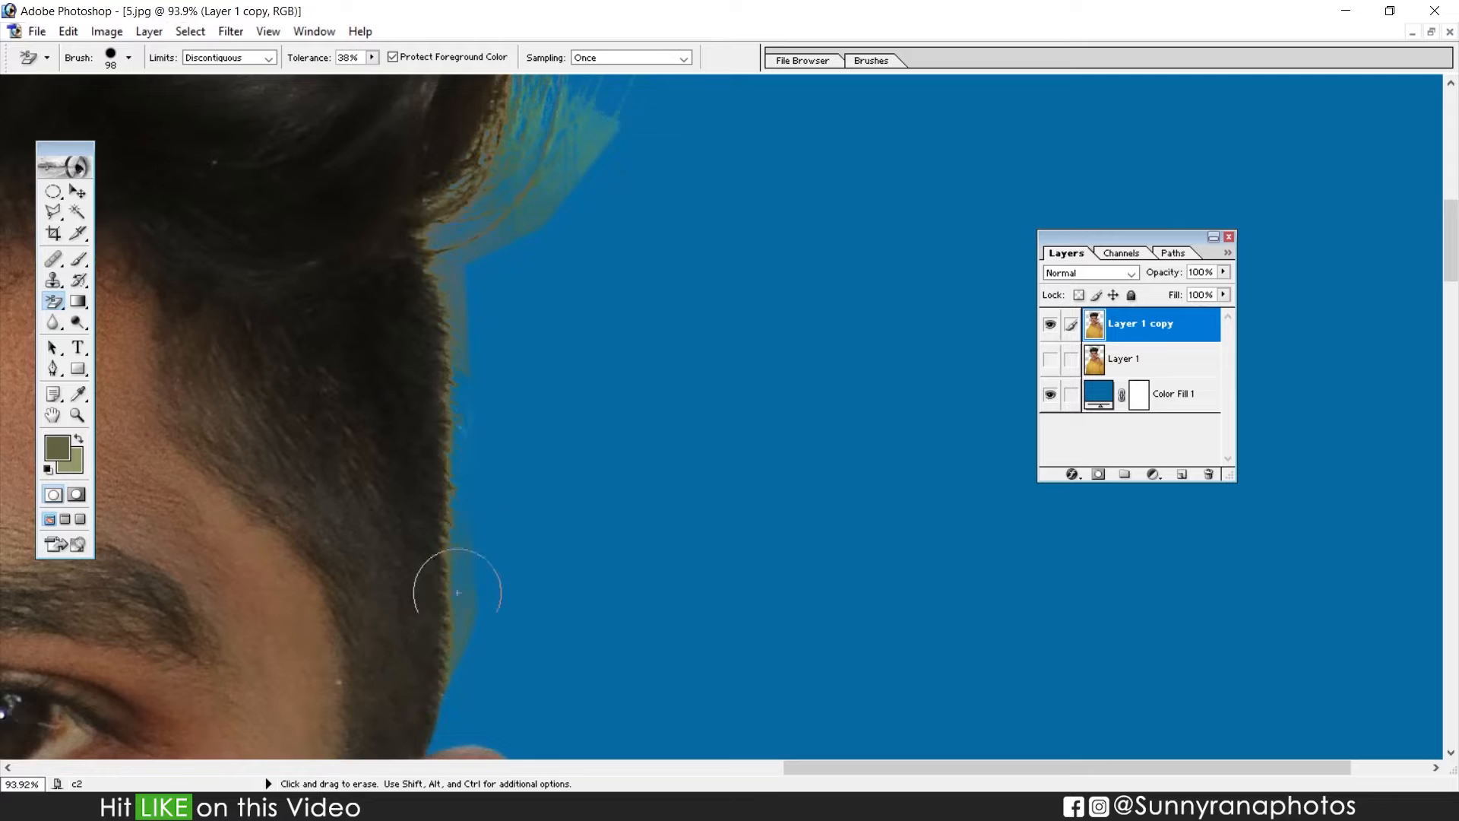
left_click_drag(464, 562, 472, 619)
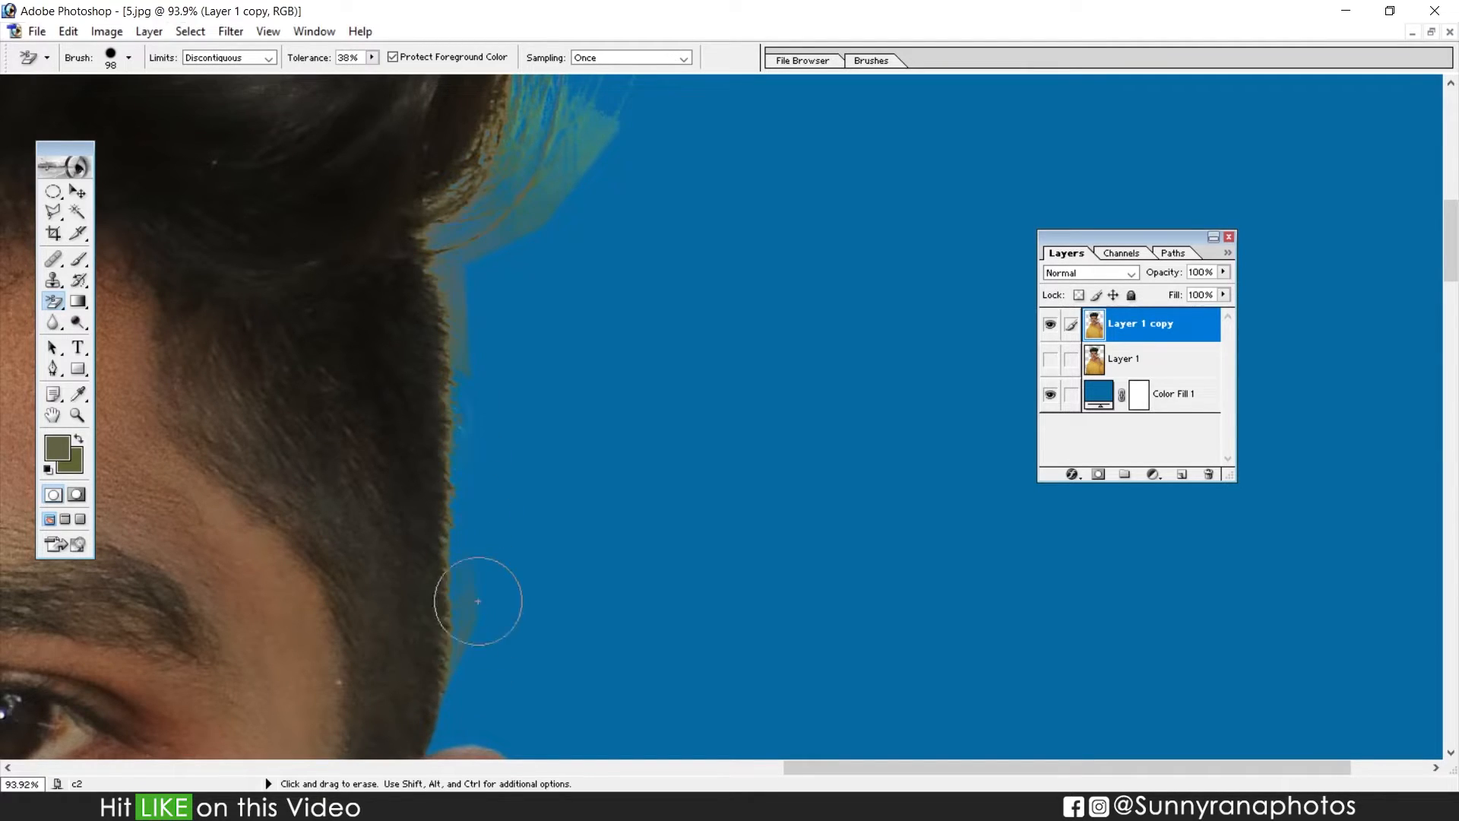
mouse_move(459, 292)
left_mouse_down()
mouse_move(463, 358)
mouse_move(440, 240)
mouse_move(447, 319)
left_mouse_up()
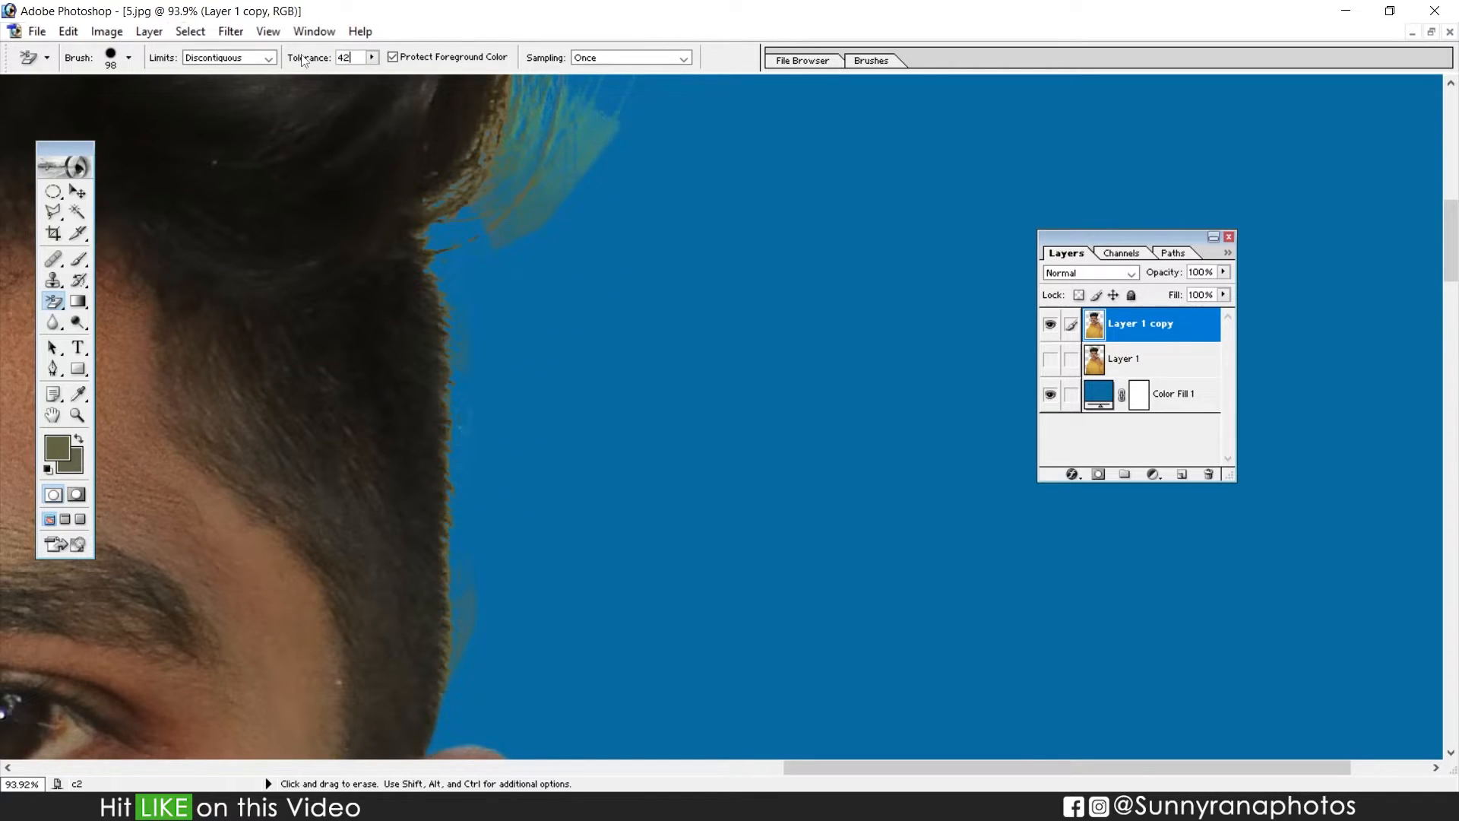
Raise the Background Eraser tolerance to 42% and erase the remaining green haze beside the hair's right edge
mouse_move(547, 141)
left_mouse_down()
mouse_move(565, 186)
mouse_move(524, 205)
left_mouse_up()
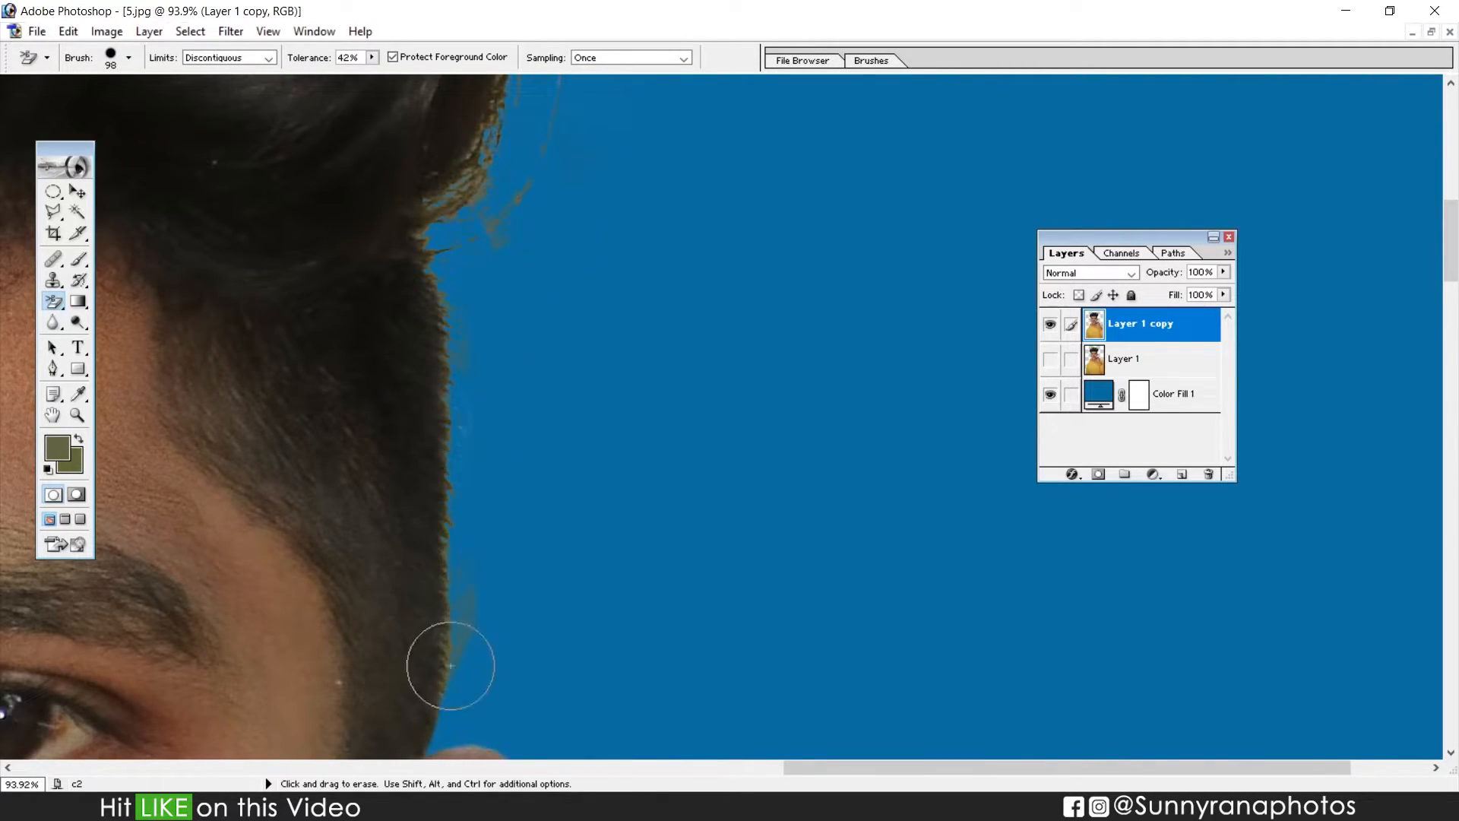
left_click_drag(588, 217, 492, 648)
left_click_drag(537, 492, 542, 440)
Erase the remaining green background between and above the strands across the top of the hair at 42% tolerance
mouse_move(411, 111)
left_mouse_down()
mouse_move(597, 393)
mouse_move(834, 536)
mouse_move(753, 373)
mouse_move(311, 240)
mouse_move(481, 264)
left_mouse_up()
mouse_move(677, 364)
left_mouse_down()
mouse_move(1071, 504)
mouse_move(1139, 507)
left_mouse_up()
mouse_move(905, 374)
left_mouse_down()
mouse_move(702, 401)
mouse_move(678, 366)
mouse_move(735, 386)
left_mouse_up()
mouse_move(634, 346)
left_mouse_down()
mouse_move(551, 348)
mouse_move(840, 375)
left_mouse_up()
left_click_drag(730, 349, 753, 368)
mouse_move(436, 339)
left_mouse_down()
mouse_move(728, 359)
mouse_move(760, 433)
left_mouse_up()
left_click_drag(595, 316, 146, 355)
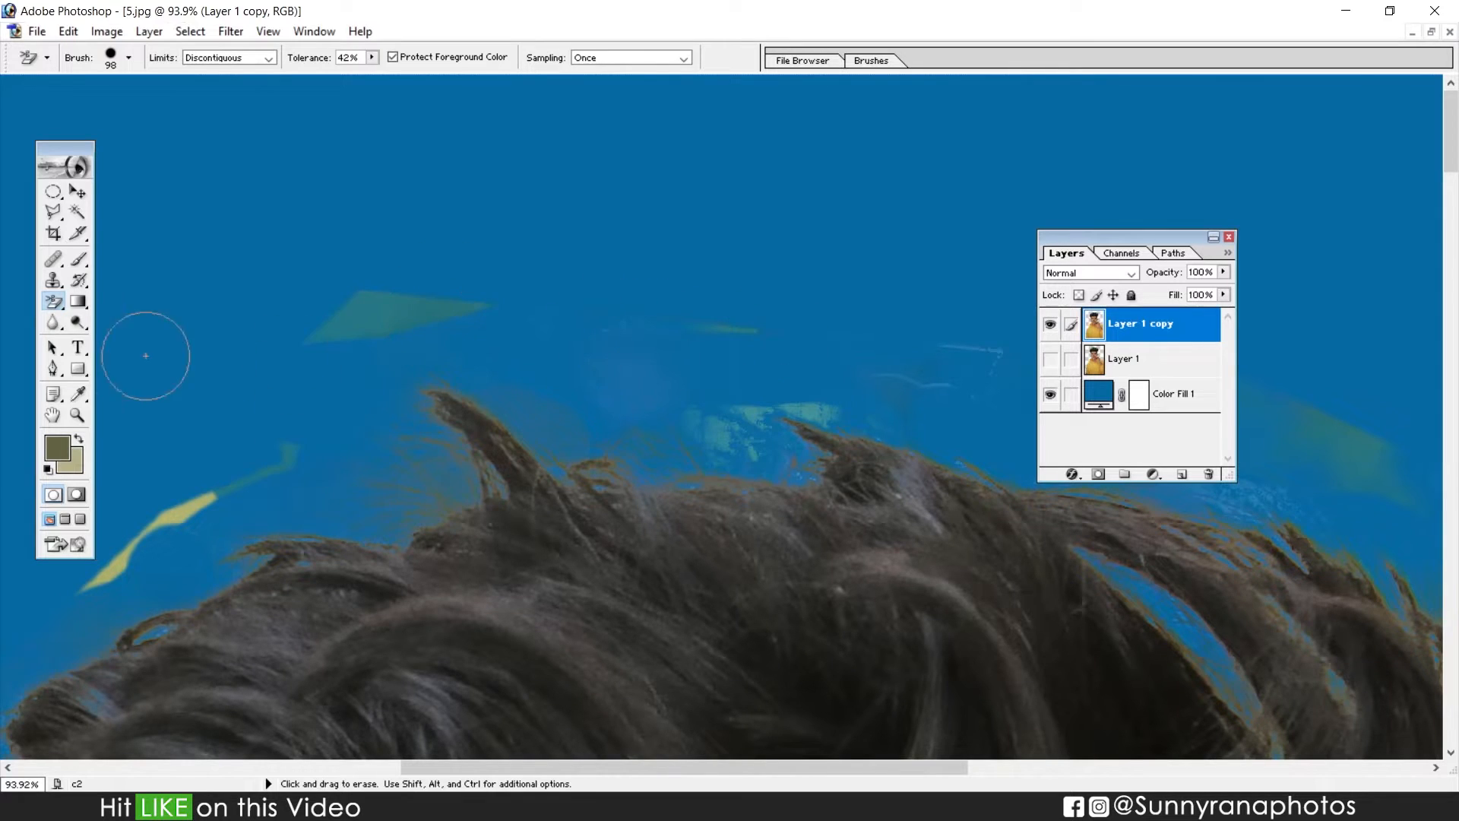
Clean up the leftover yellow and green patches outside the hair outline with the regular Eraser tool
left_click_drag(53, 302, 99, 301)
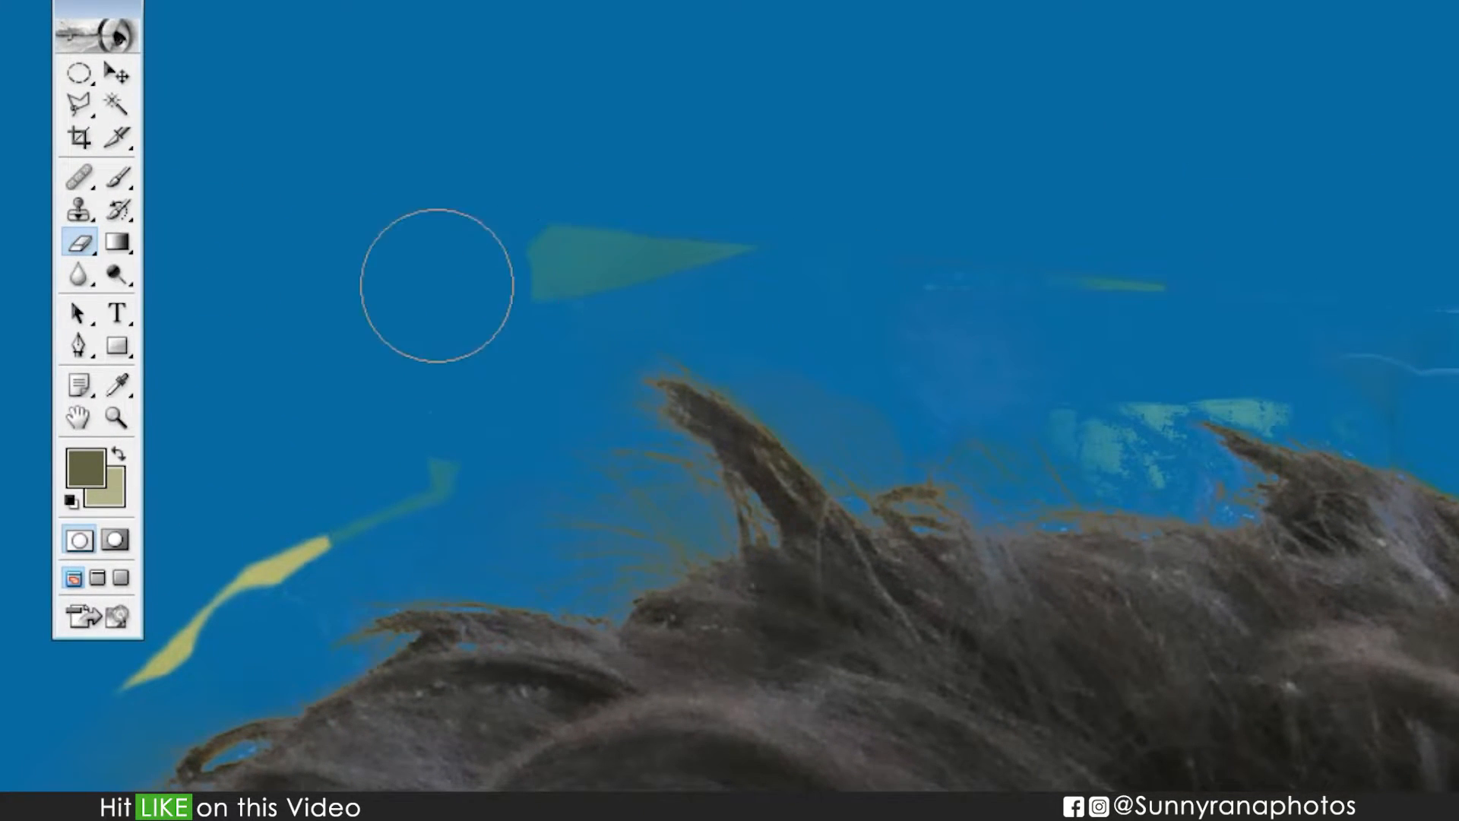
mouse_move(437, 285)
left_mouse_down()
mouse_move(1032, 265)
mouse_move(687, 262)
mouse_move(1231, 285)
left_mouse_up()
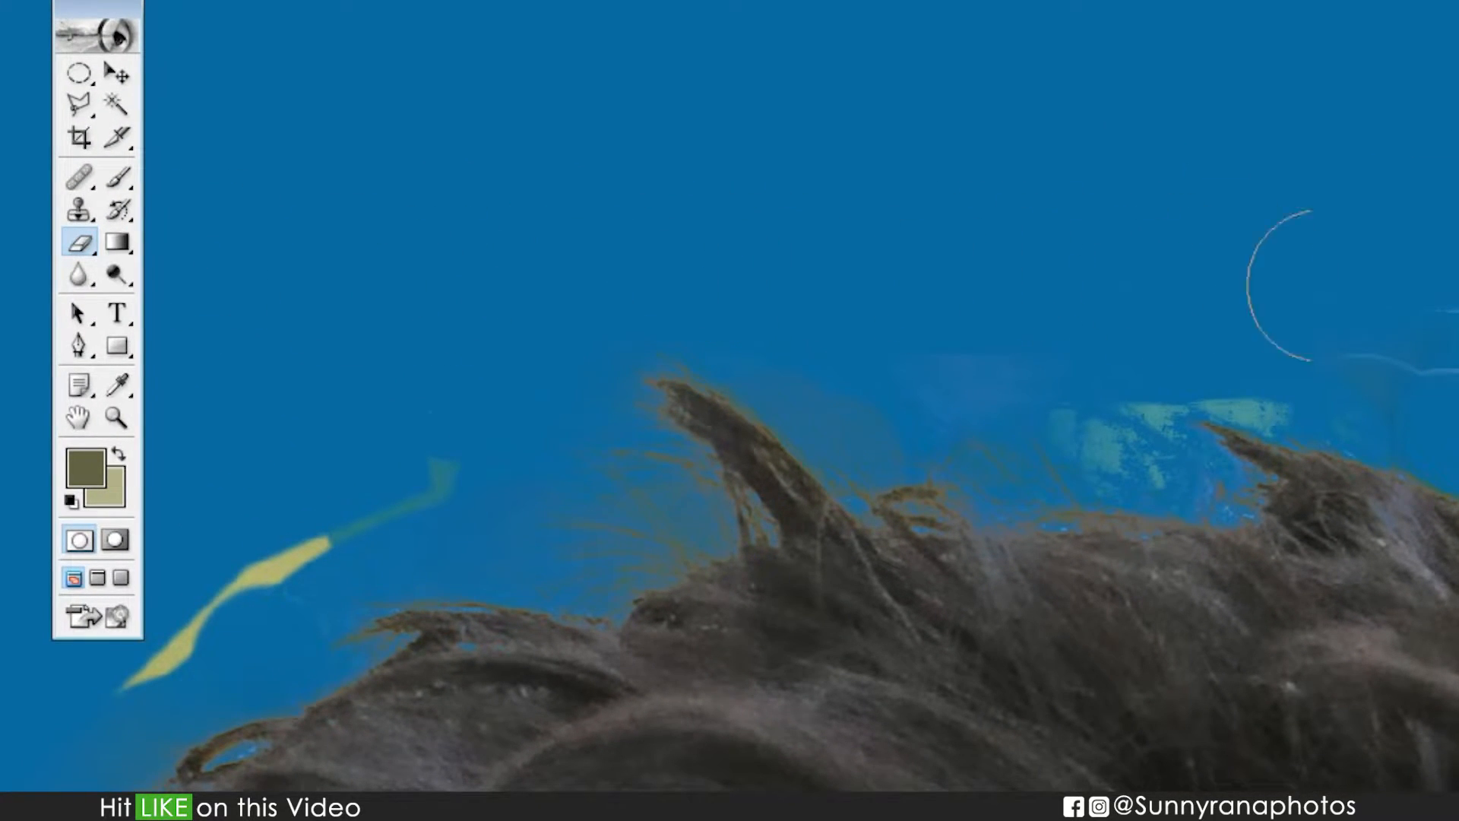
left_click_drag(1360, 333, 310, 197)
mouse_move(540, 219)
left_mouse_down()
mouse_move(926, 340)
mouse_move(758, 248)
left_mouse_up()
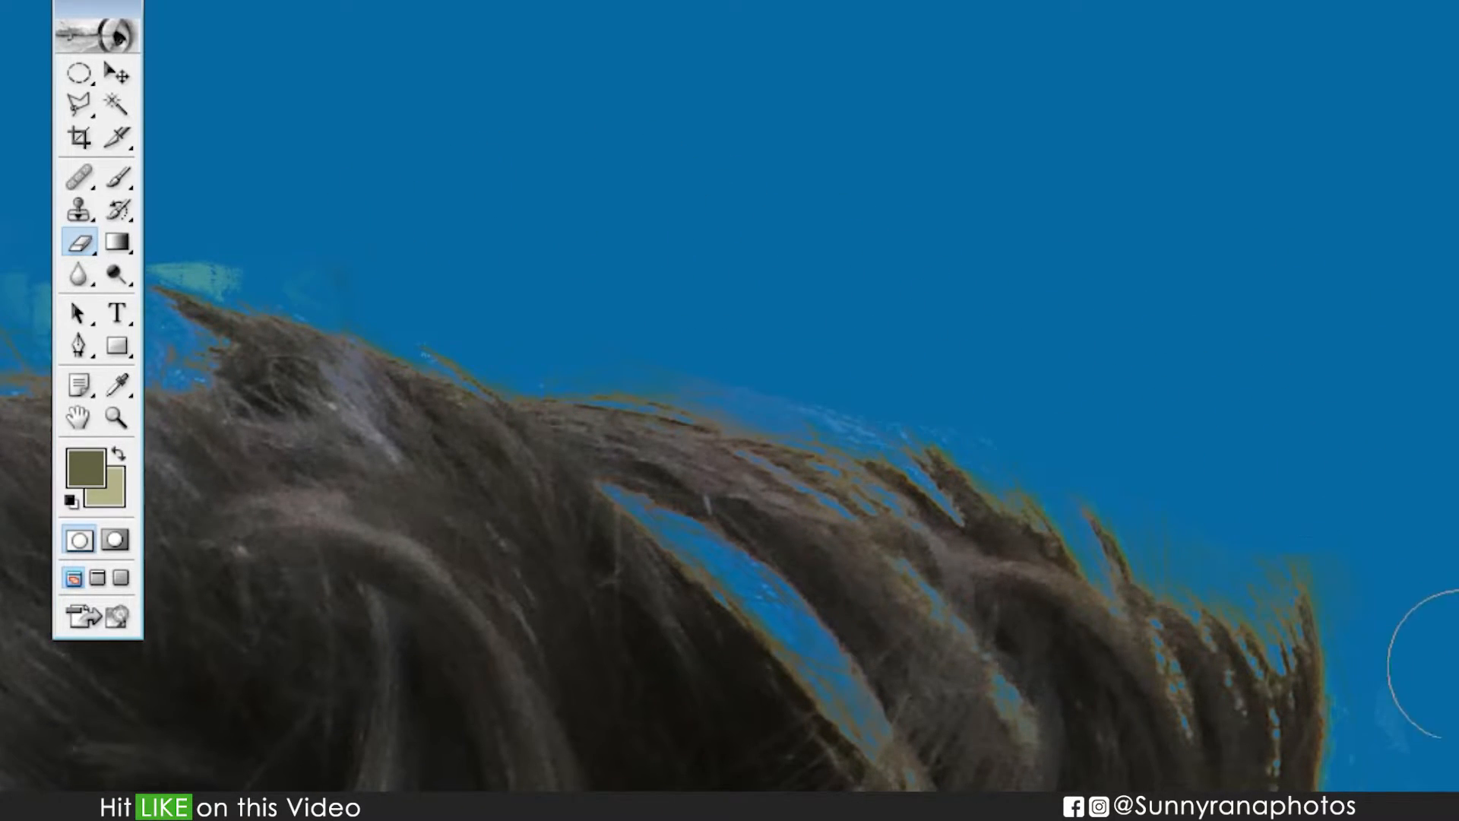
left_click_drag(425, 443, 1060, 427)
left_click_drag(365, 437, 1348, 404)
left_click_drag(440, 426, 717, 358)
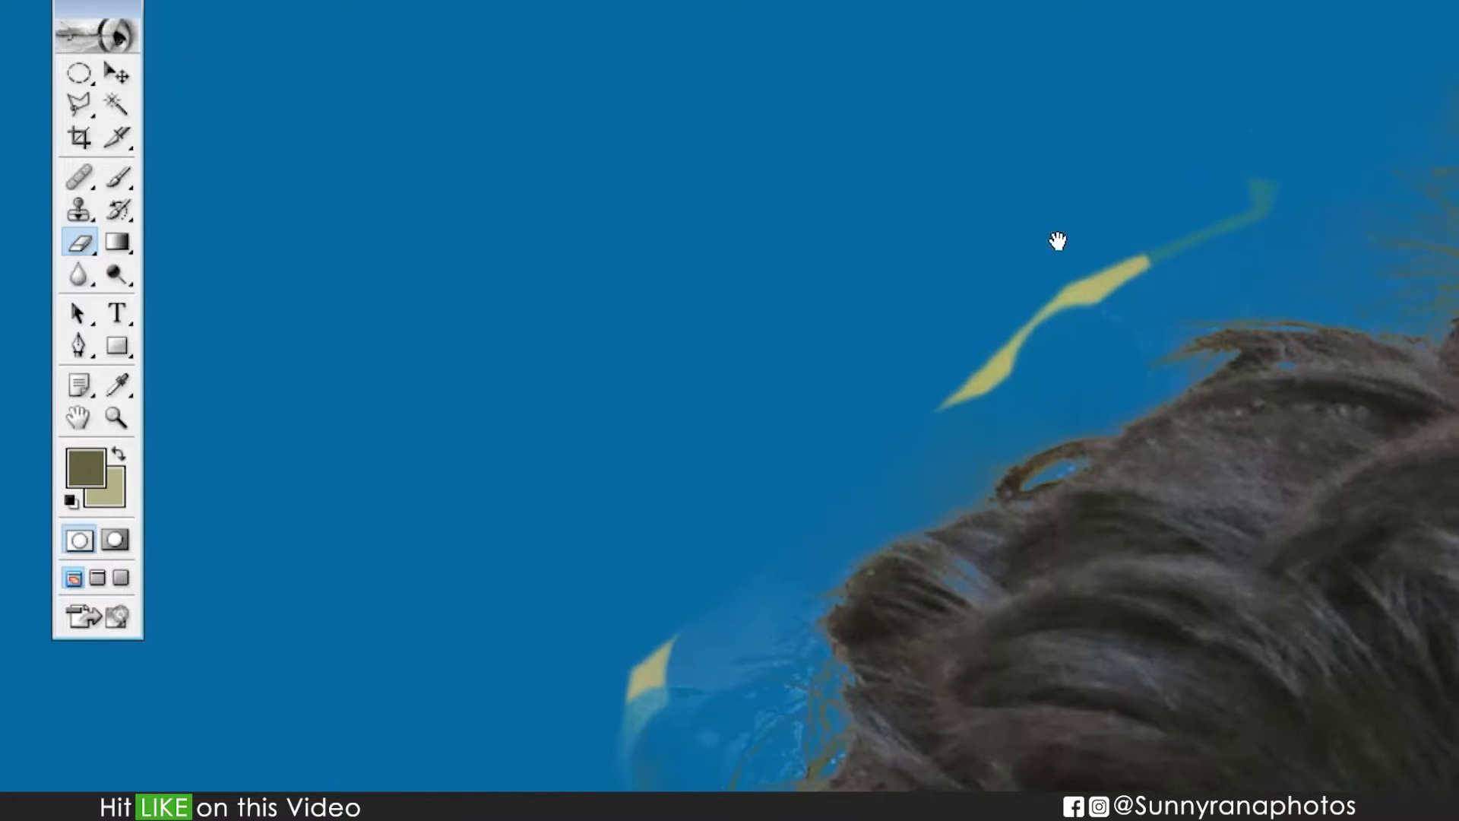
mouse_move(1193, 148)
left_mouse_down()
mouse_move(1039, 292)
mouse_move(641, 600)
mouse_move(599, 696)
mouse_move(661, 556)
mouse_move(717, 479)
mouse_move(603, 701)
mouse_move(719, 38)
left_mouse_up()
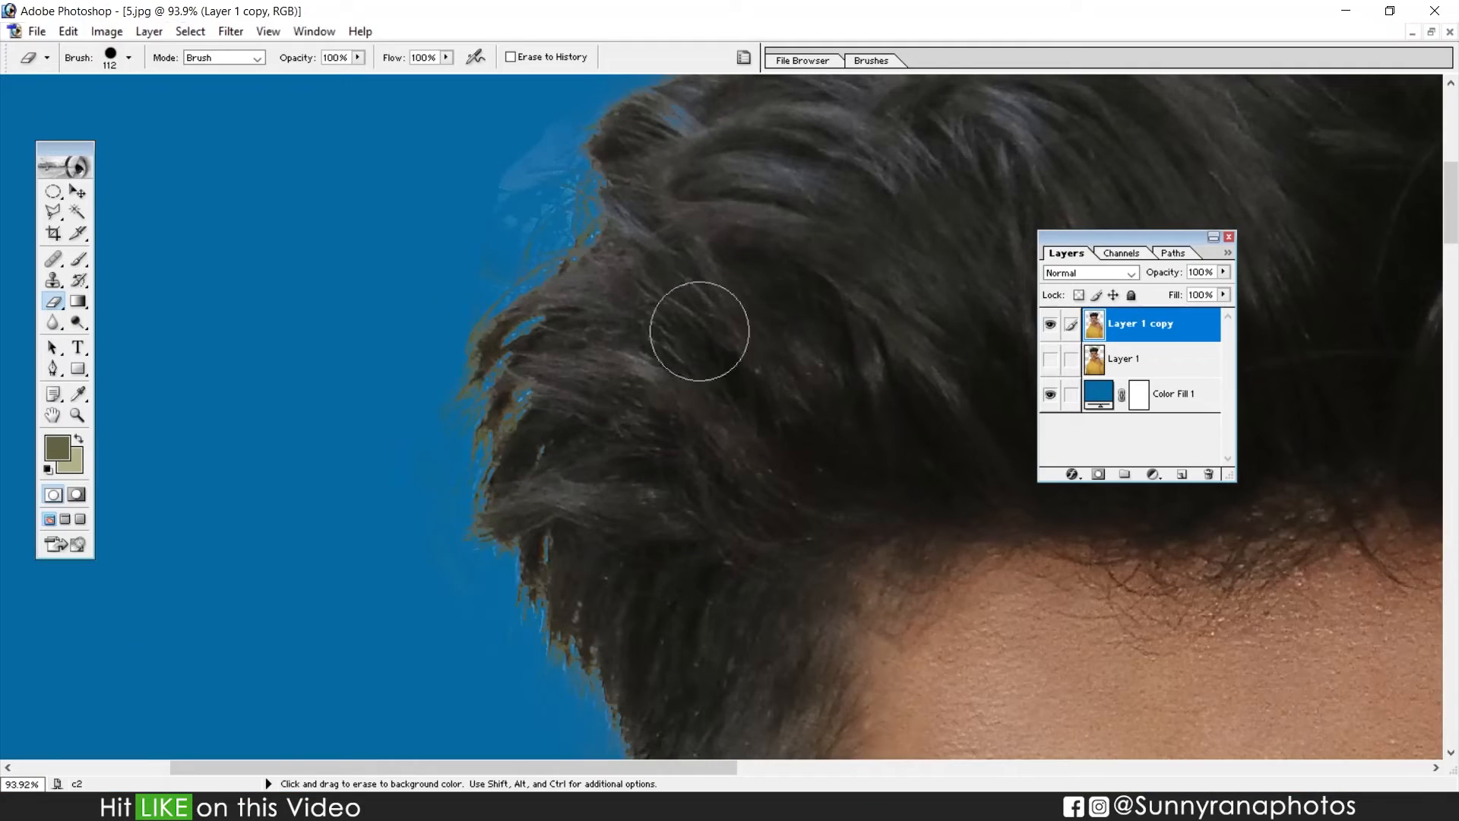
Change the solid fill layer's color to vivid blue (1107DD), reset the default colors and view the whole image
double_click(1101, 396)
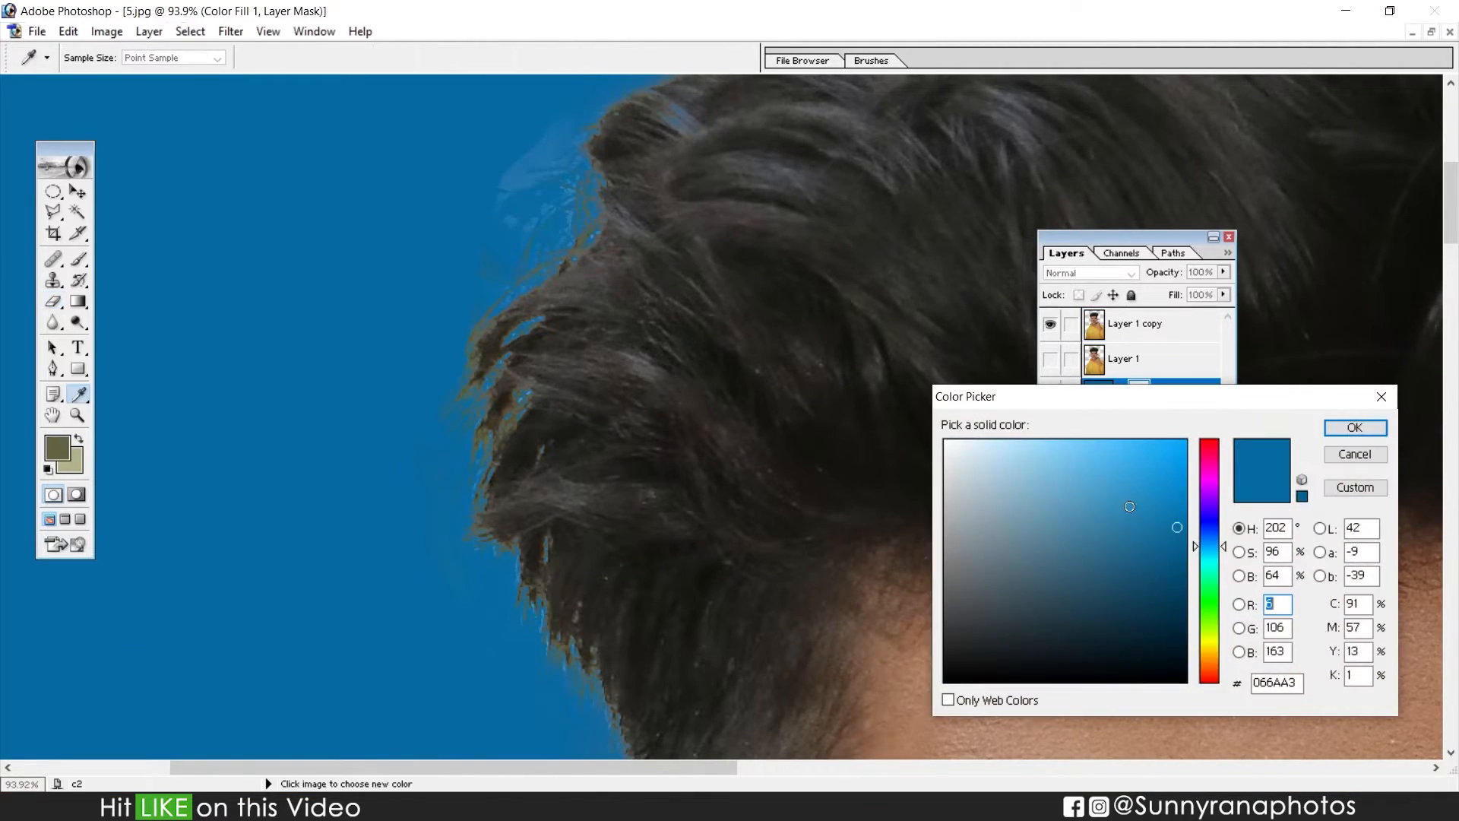
left_click(1179, 472)
mouse_move(1200, 502)
left_mouse_down()
mouse_move(1202, 480)
mouse_move(1207, 518)
left_mouse_up()
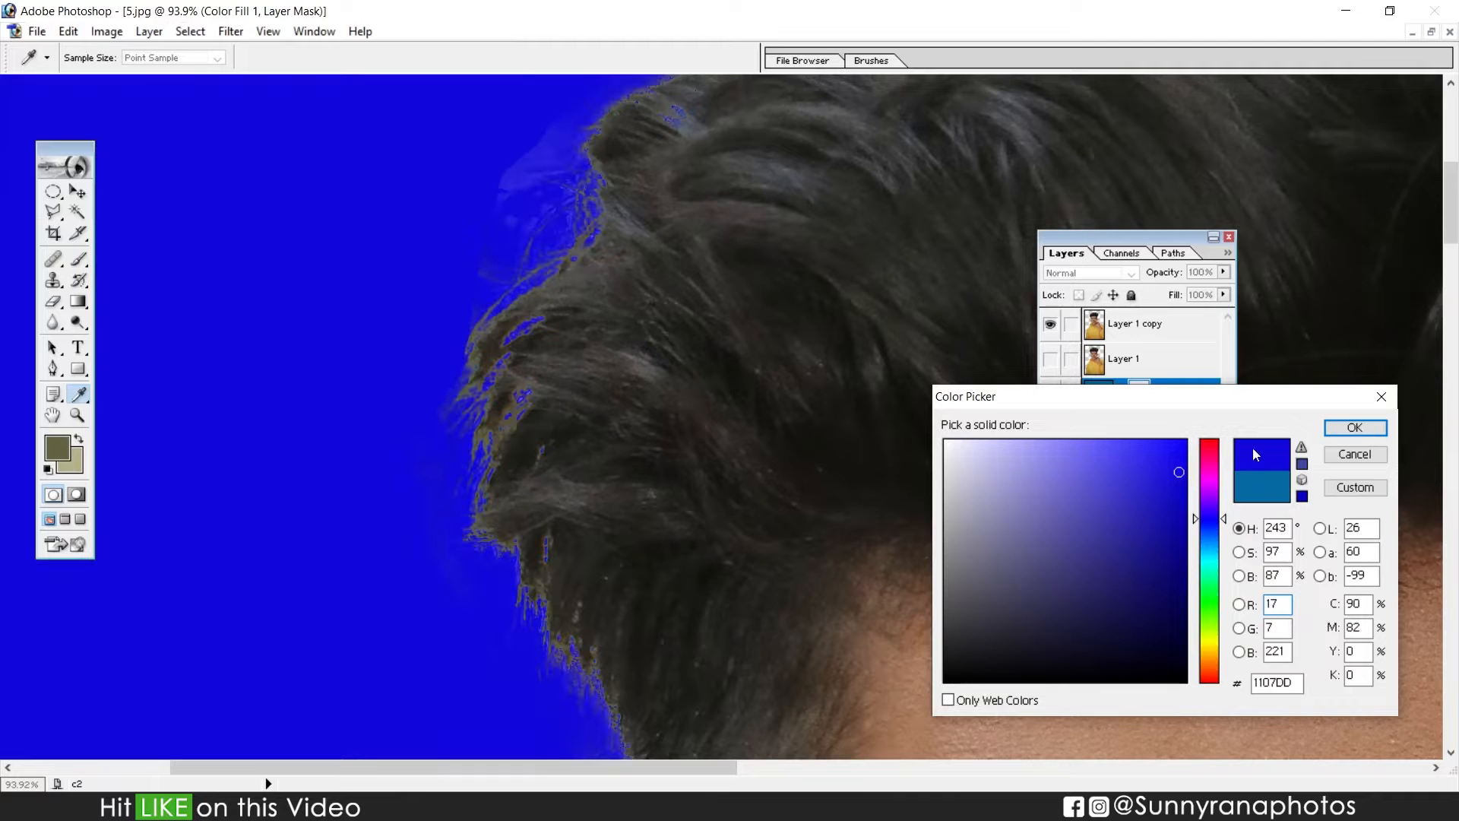
left_click(1355, 427)
key("d")
key("z")
key("ctrl+0")
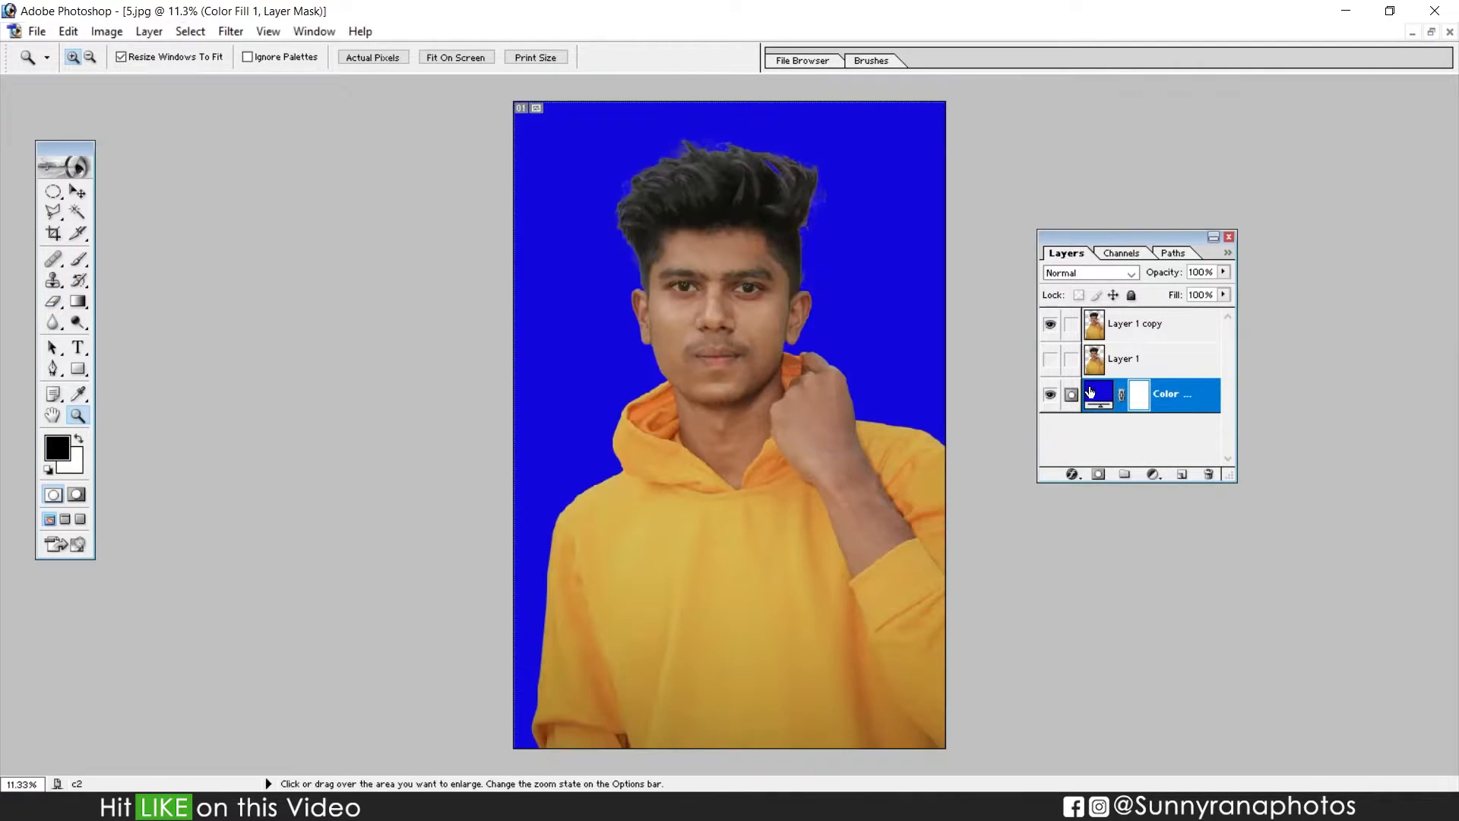
Preview near-black, red and black backgrounds for the fill layer, and set its color to deep blue (0606BC)
double_click(1096, 399)
left_click_drag(1049, 466, 1149, 666)
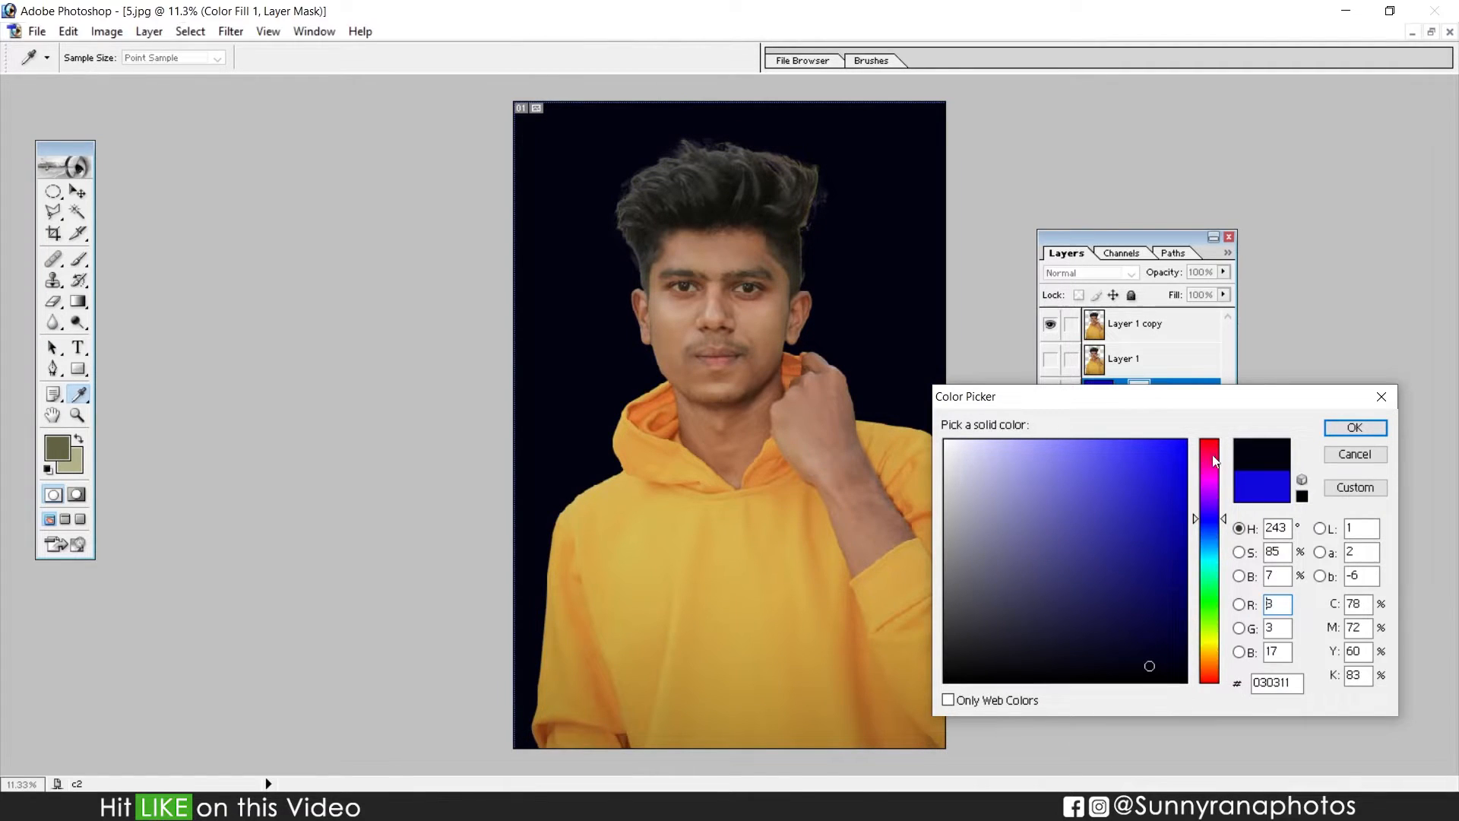
left_click_drag(1214, 462, 1210, 440)
left_click_drag(1177, 517, 1195, 442)
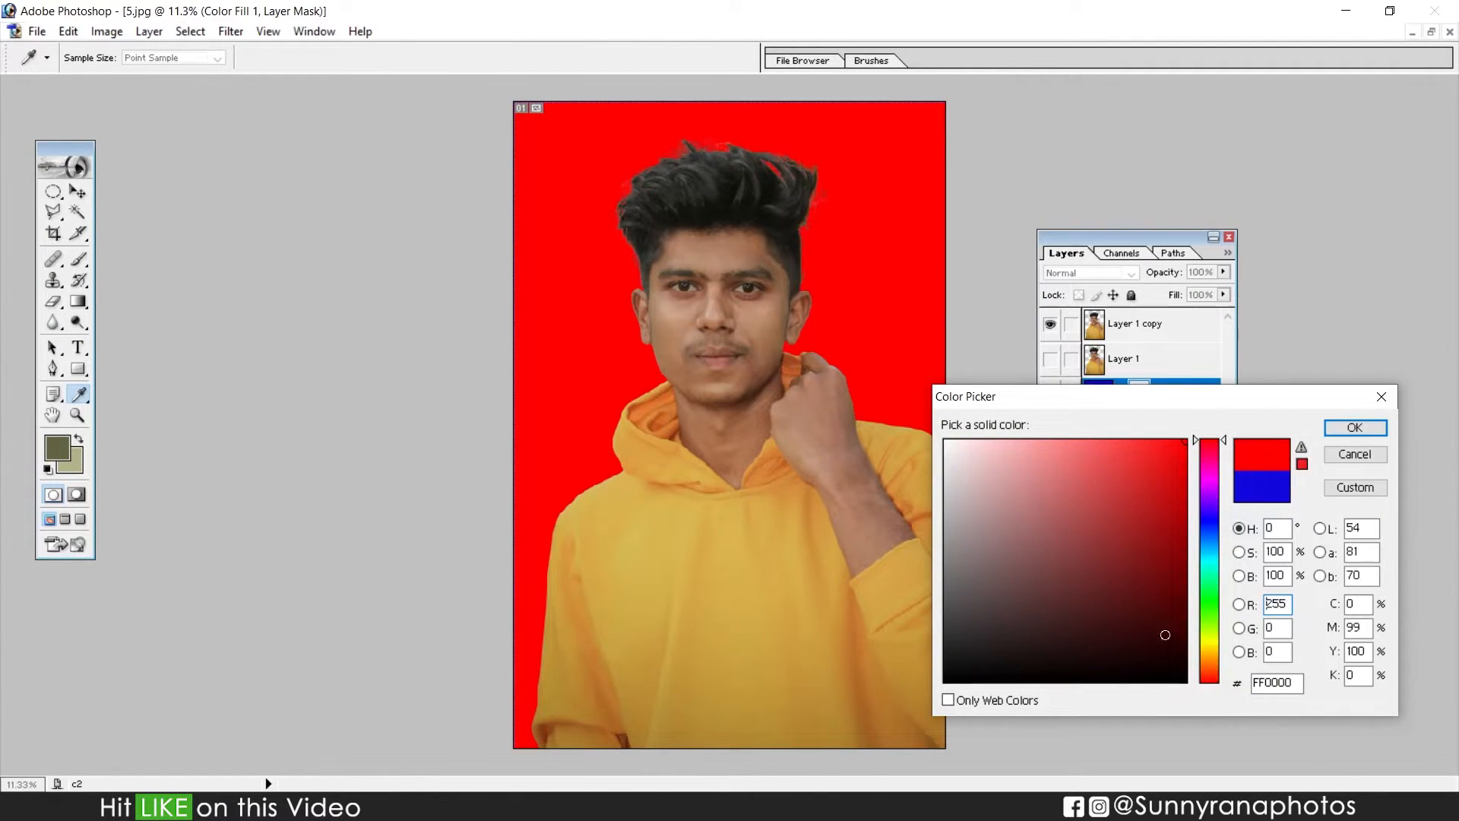
left_click_drag(1187, 647, 1170, 681)
left_click(1211, 522)
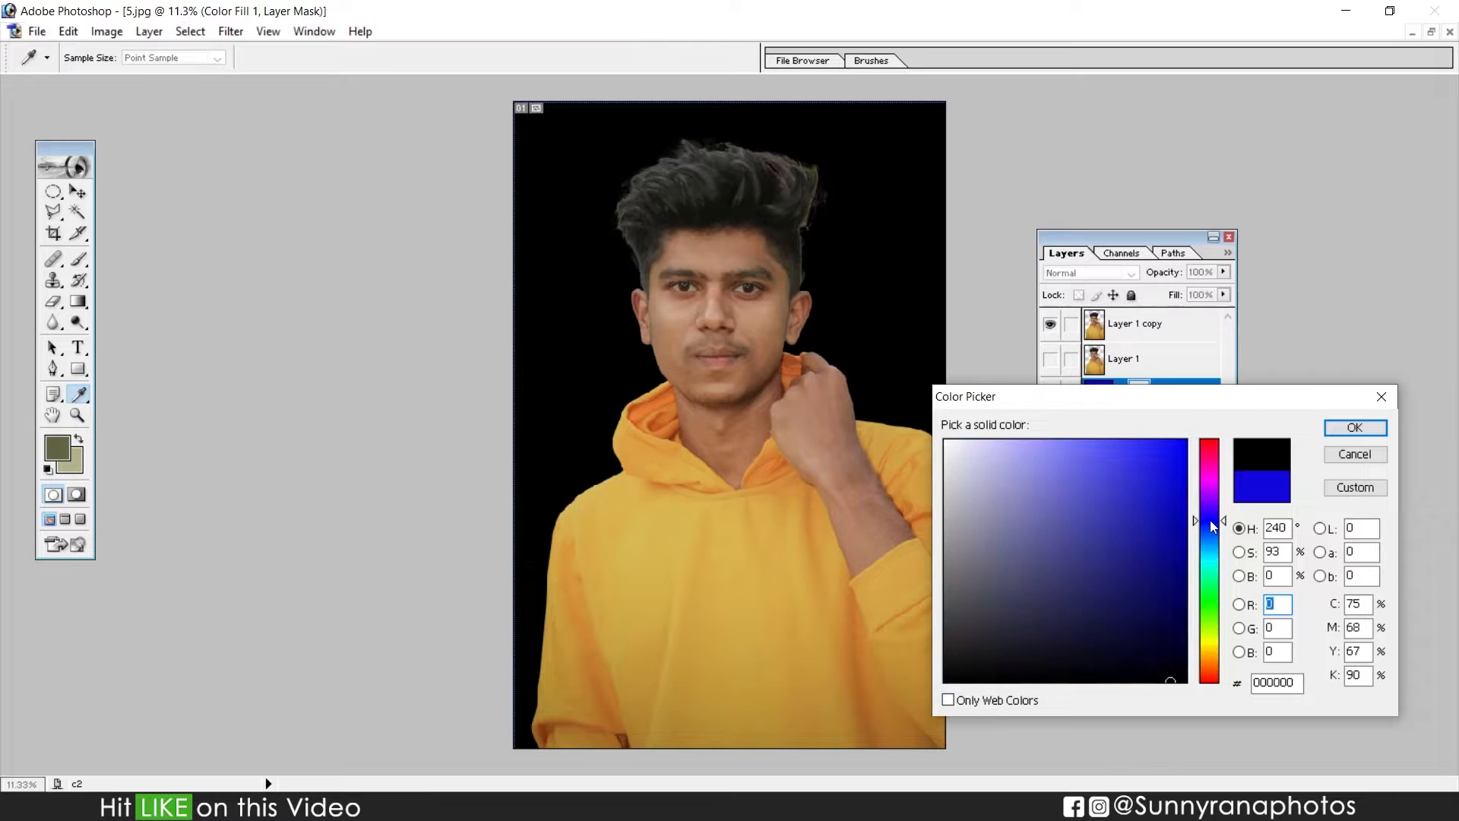
left_click(1178, 504)
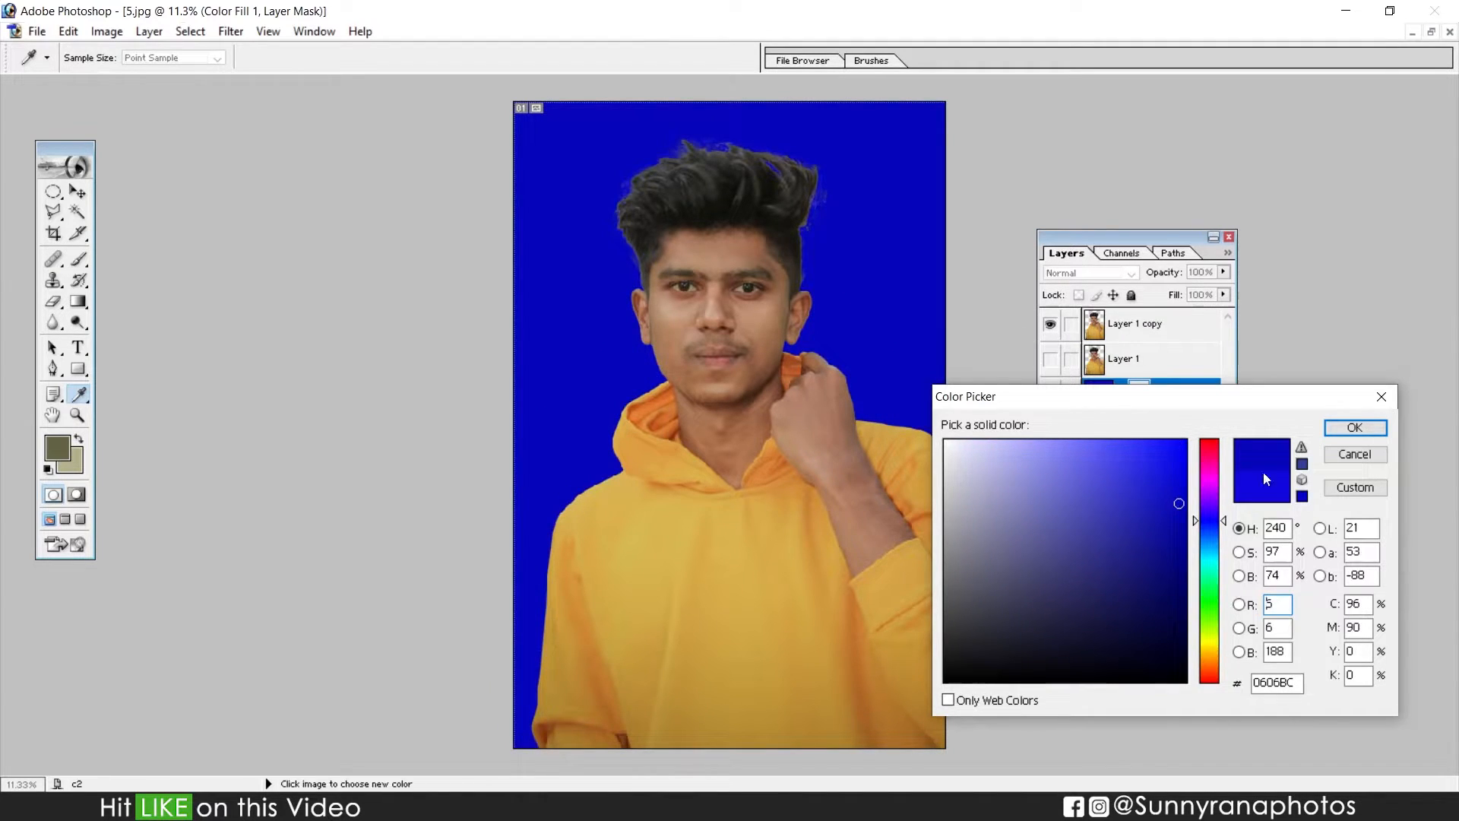
left_click(1354, 427)
Load the outline of Layer 1 copy as a selection and add a layer mask from it
key("z")
left_click_drag(646, 127, 934, 269)
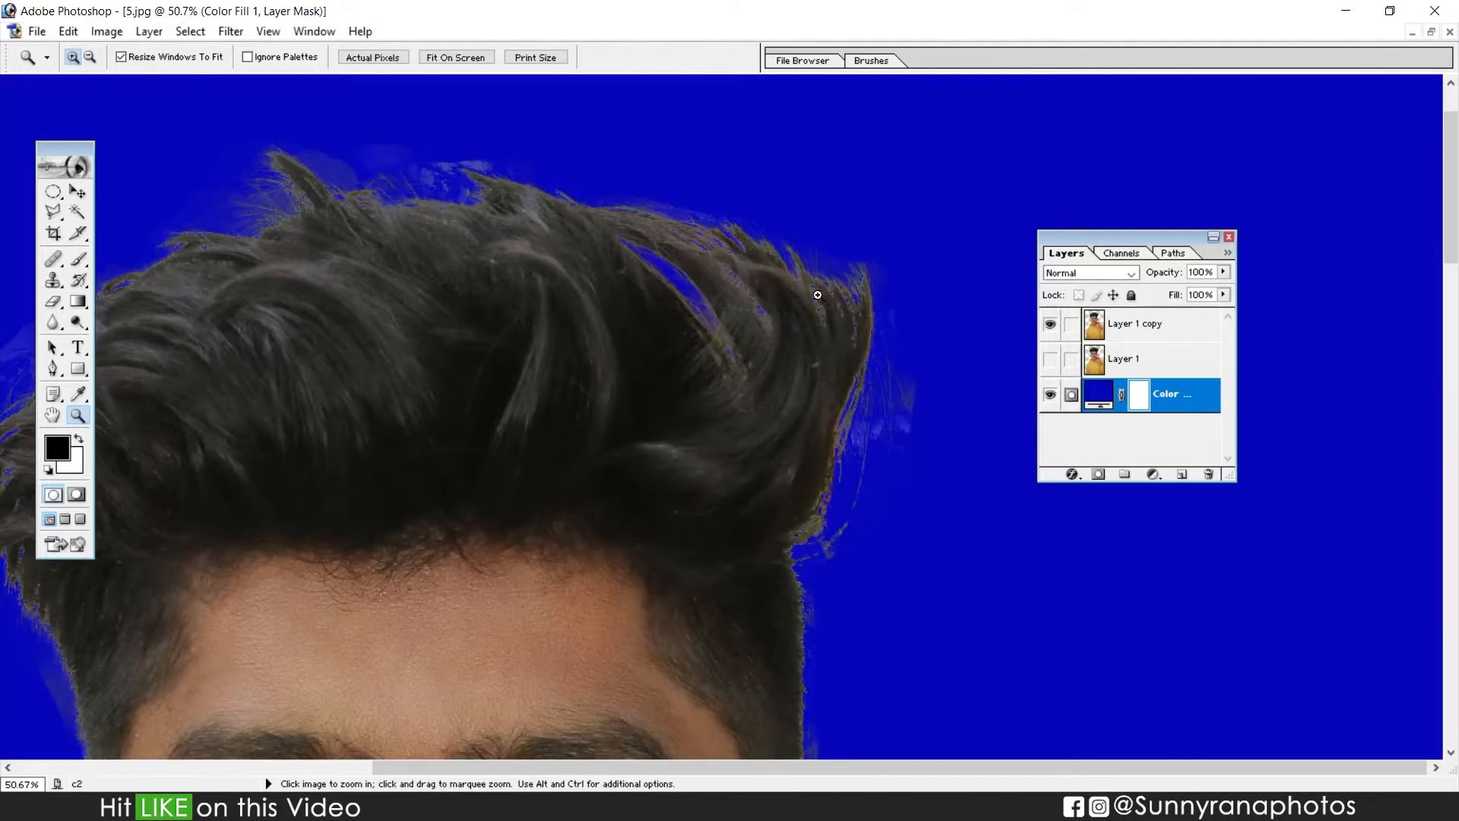
left_click(1144, 332)
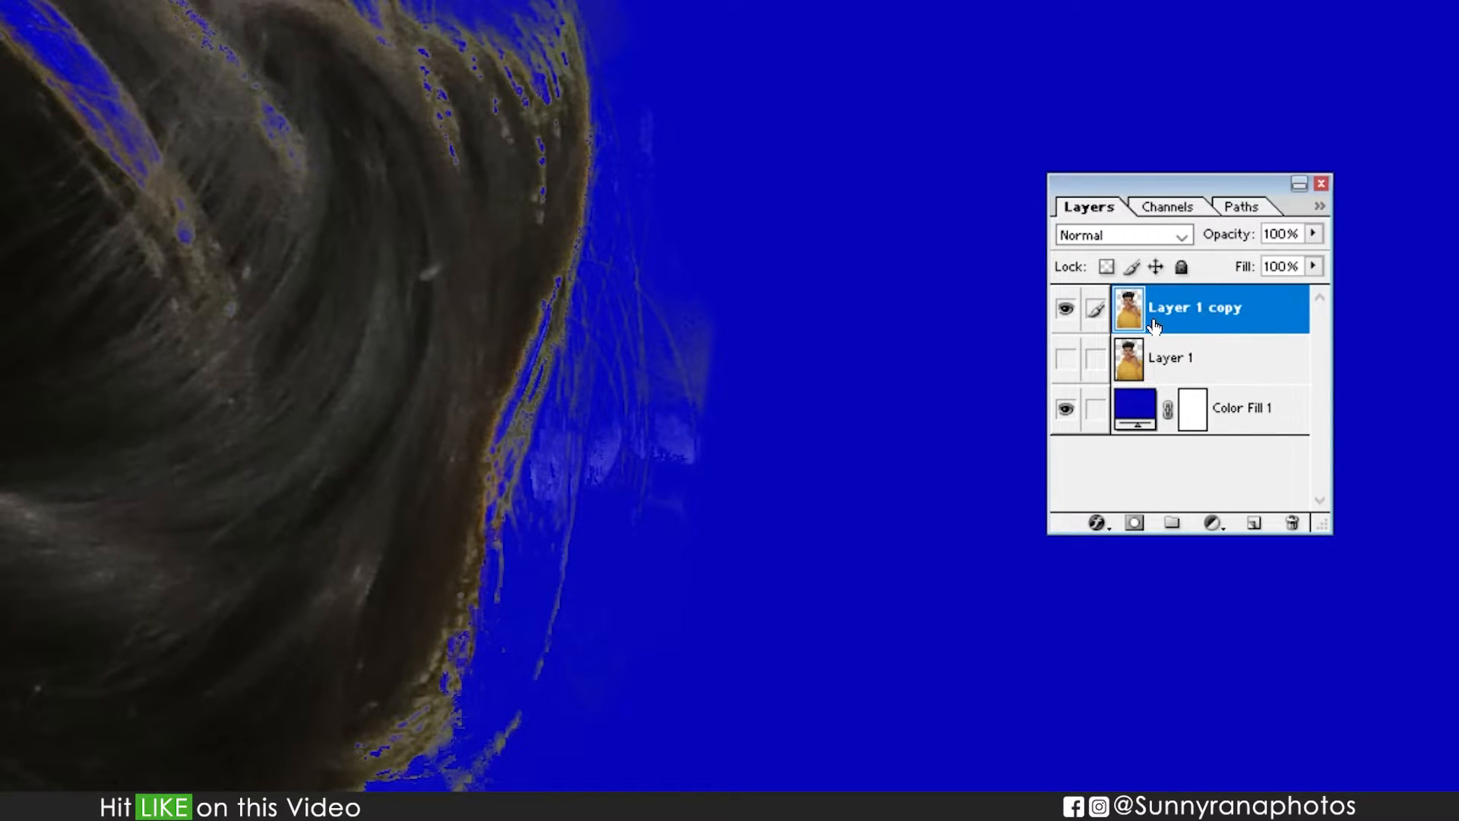
left_click(1130, 319, "ctrl")
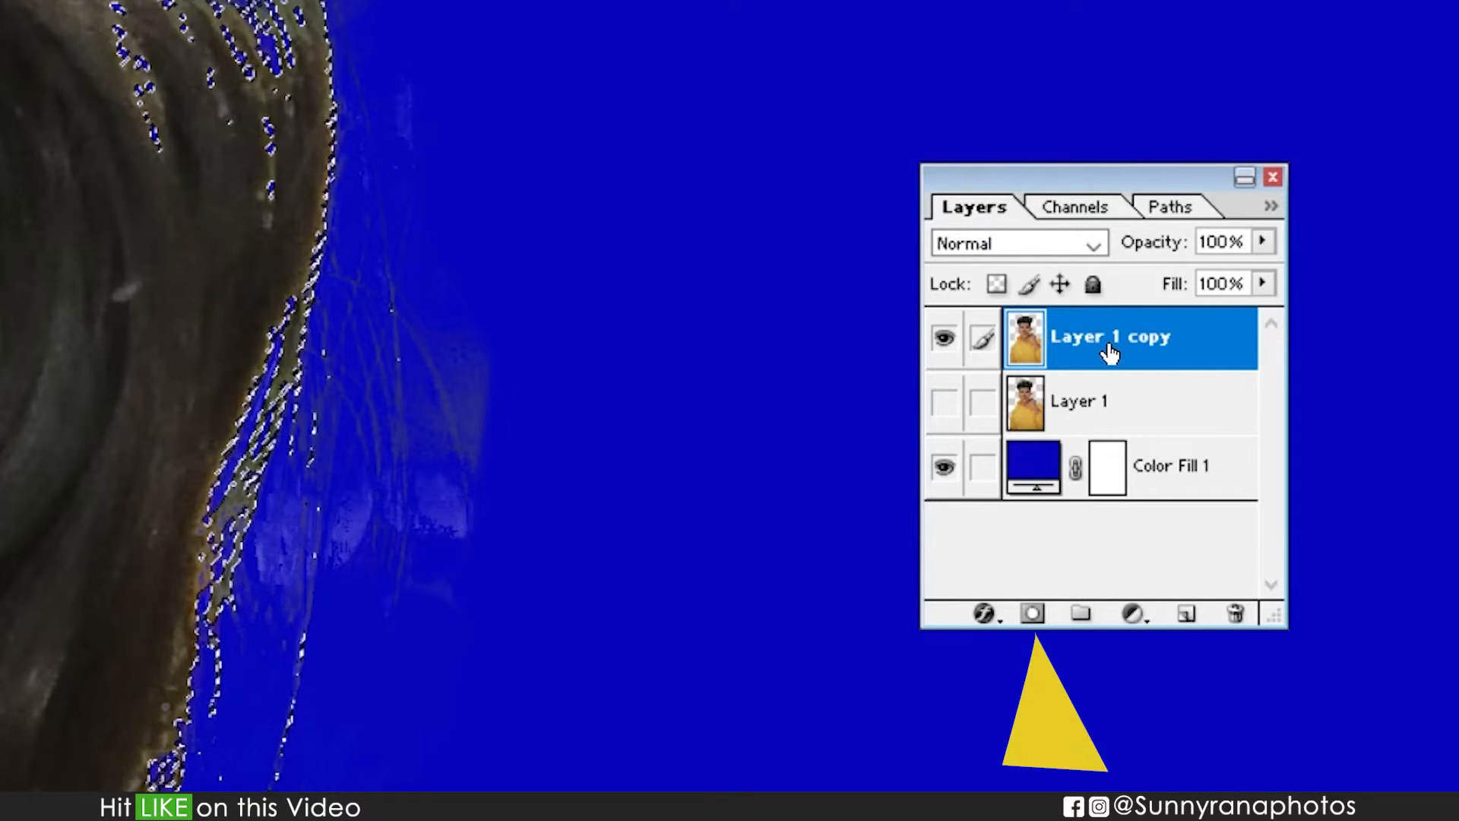
left_click(1033, 614)
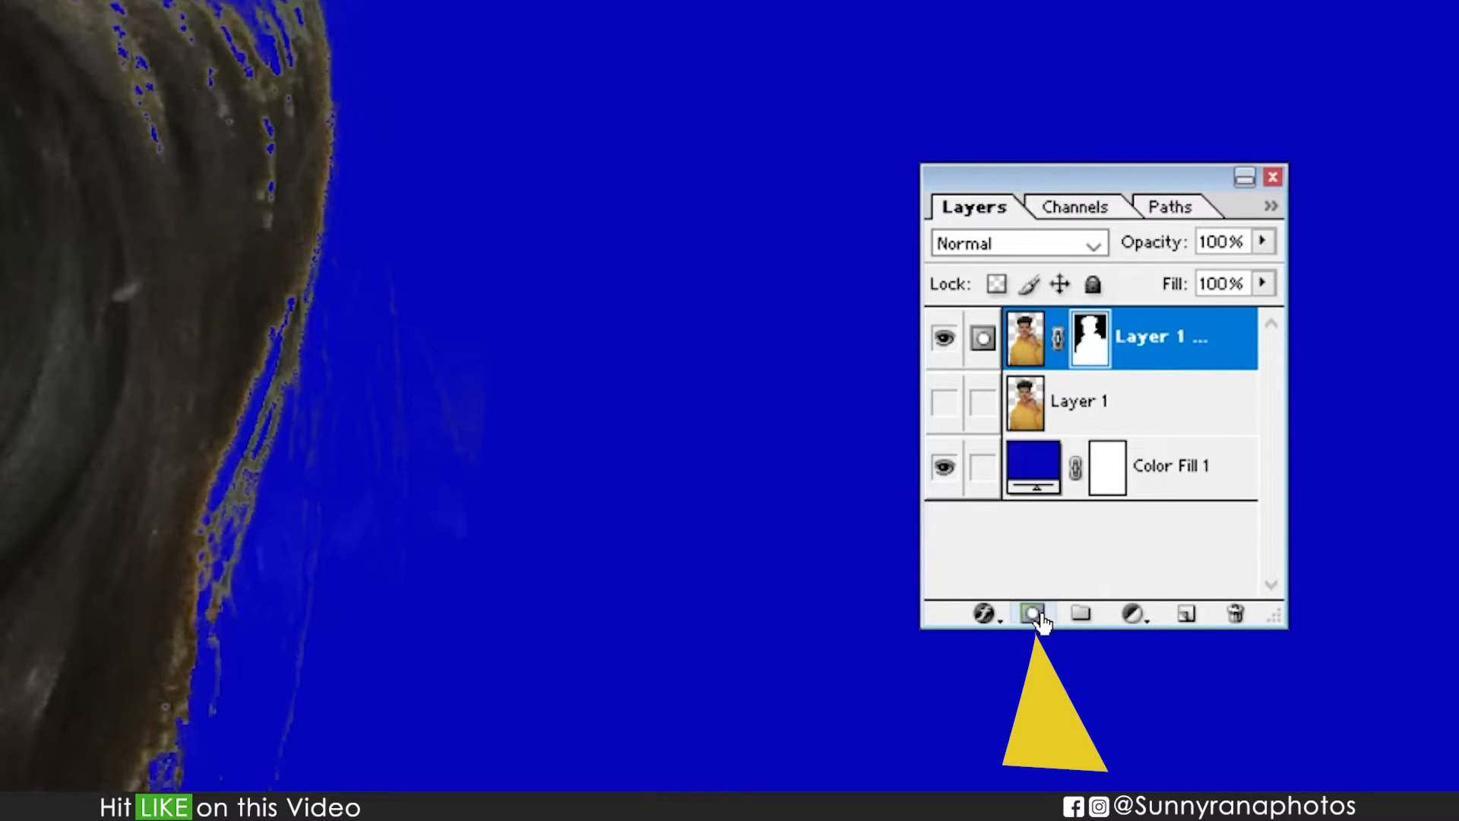
Display the layer mask of Layer 1 copy on its own and inspect the gray areas along the hair edges
left_click(1092, 353, "alt")
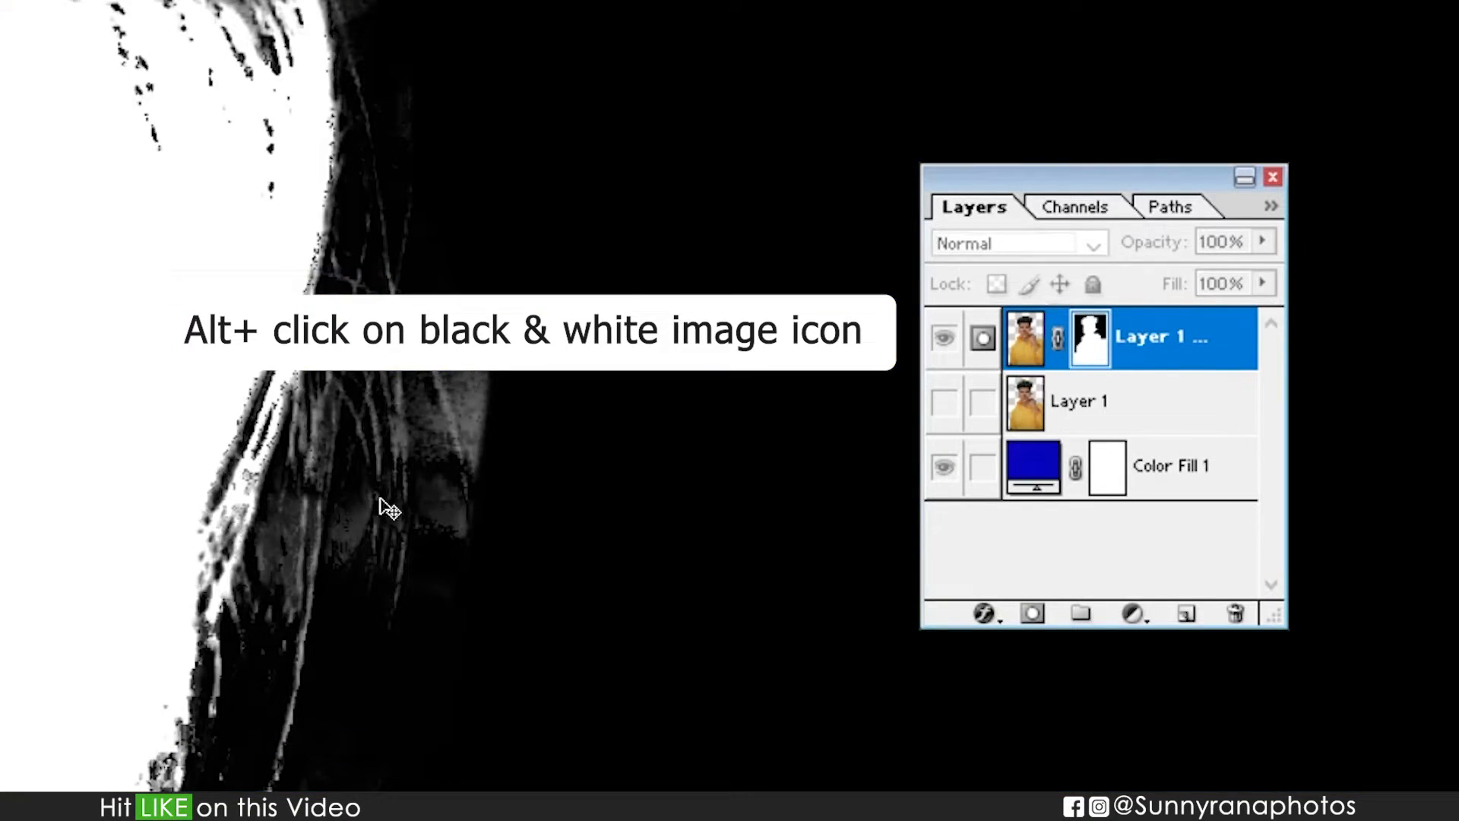
left_click(459, 397, "alt")
left_click(460, 398, "alt")
left_click_drag(276, 521, 429, 429)
left_click_drag(770, 374, 800, 341)
left_click_drag(1169, 241, 1207, 245)
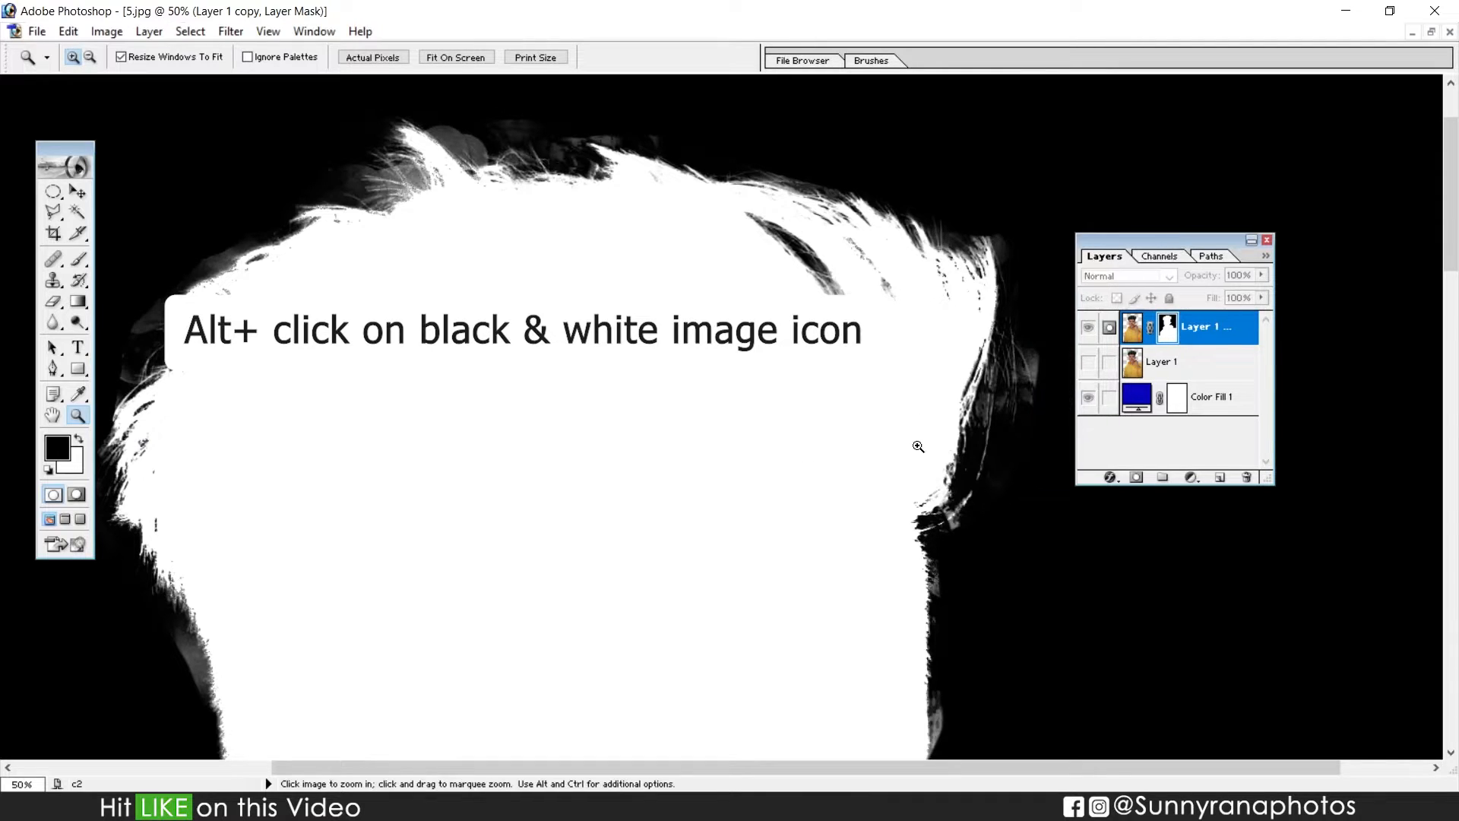
left_click(828, 380)
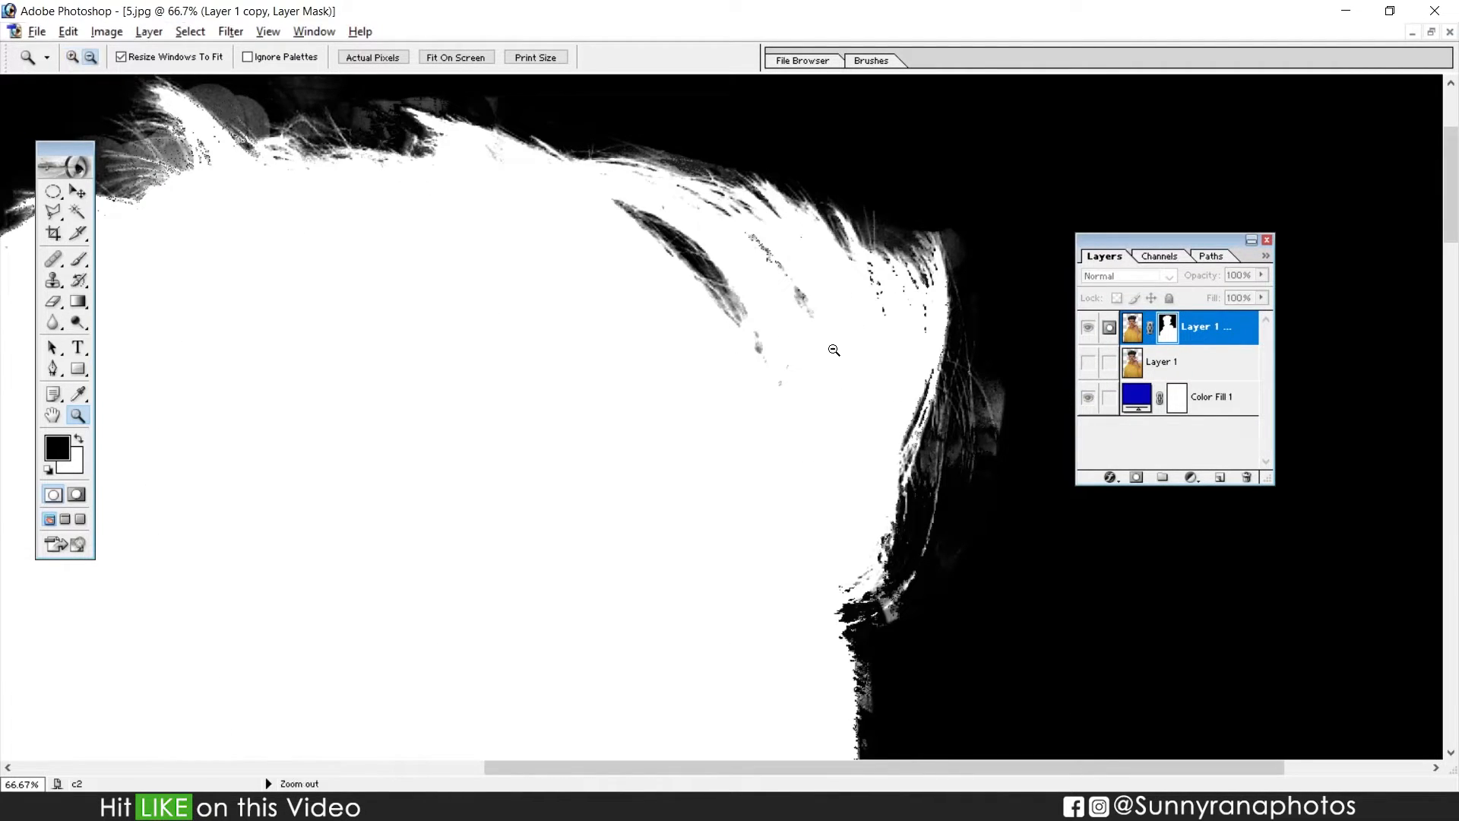
left_click(834, 349, "alt")
left_click(834, 349, "alt")
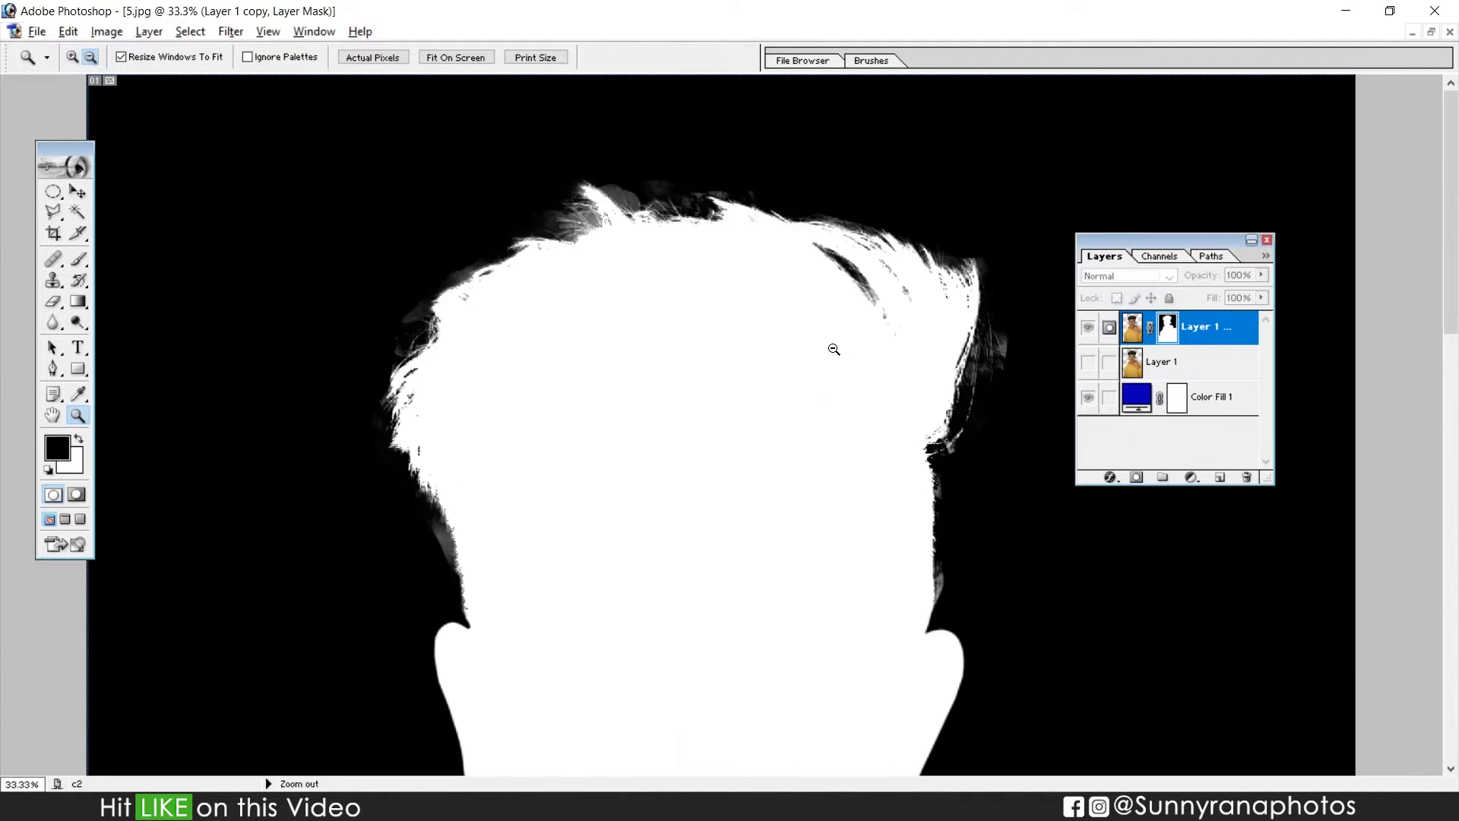
left_click(993, 356)
left_click(977, 407)
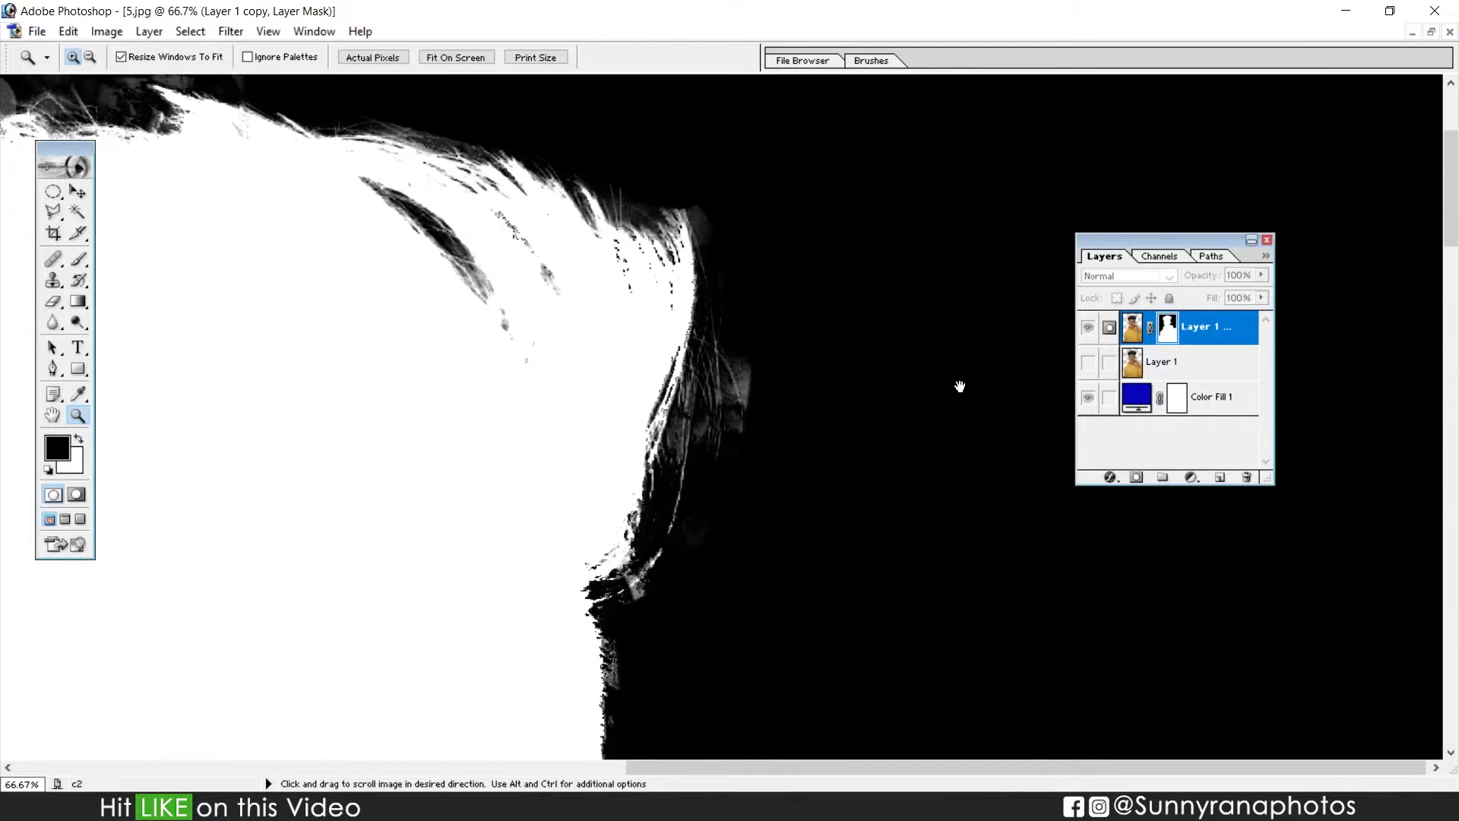
Compare the photo with the black-and-white mask of Layer 1 copy, finishing in the mask-only view
left_click(1132, 328)
left_click(1168, 329)
left_click(1167, 328, "alt")
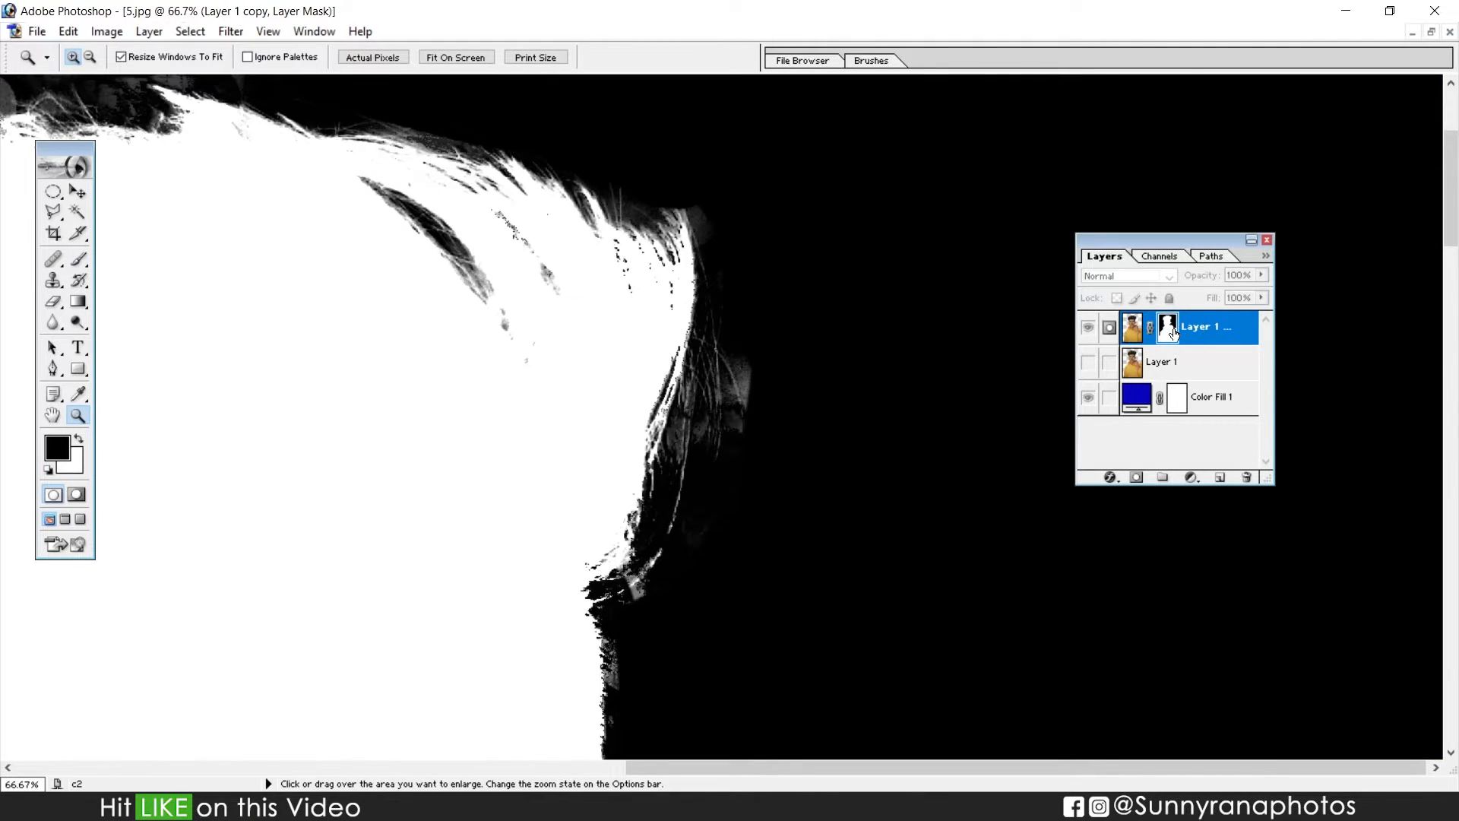
left_click(1132, 328)
left_click(1168, 328)
left_click(1167, 329, "alt")
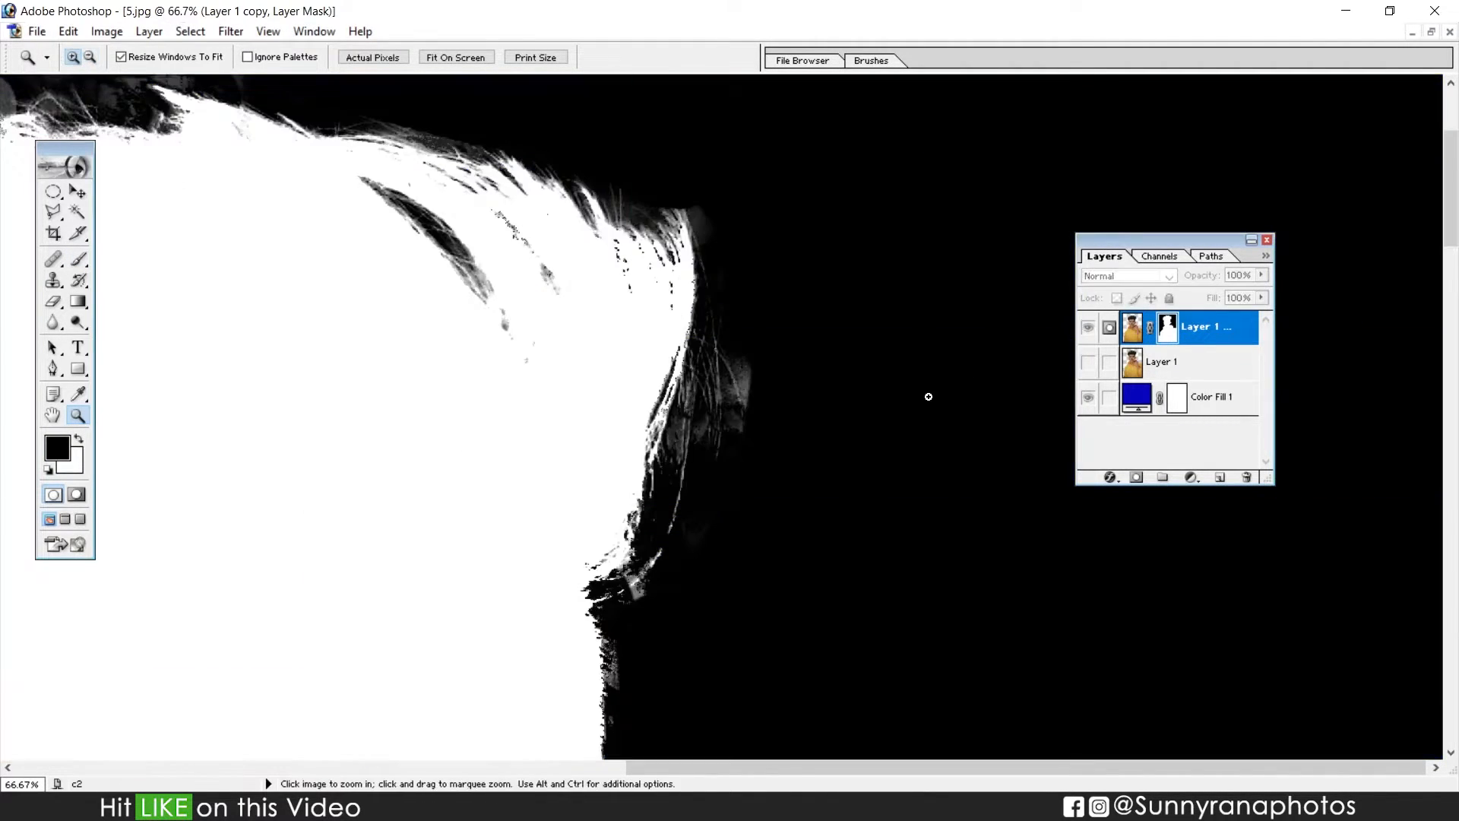
left_click(712, 390)
key("b")
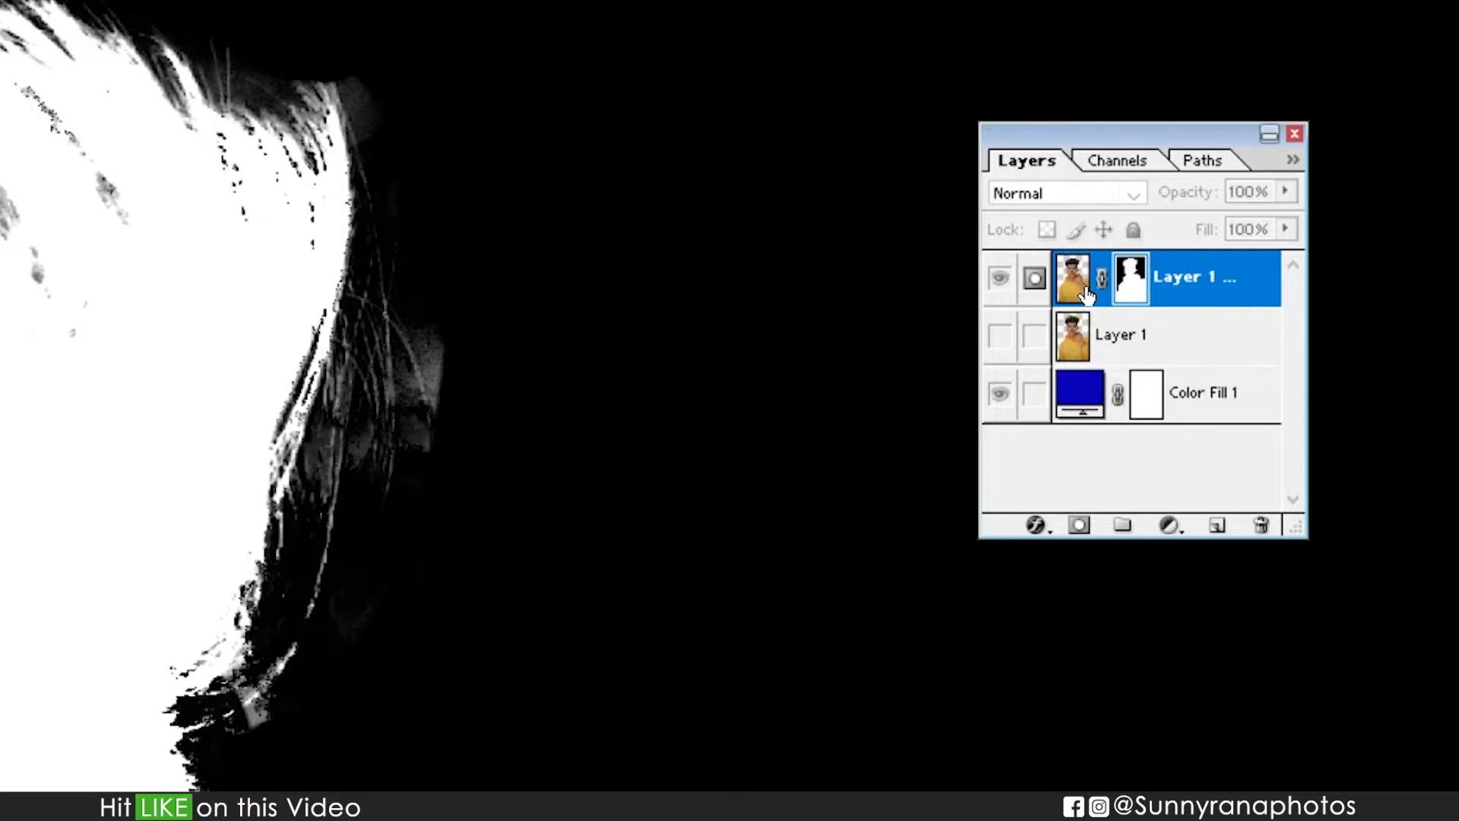
left_click(1086, 291)
left_click(1137, 290)
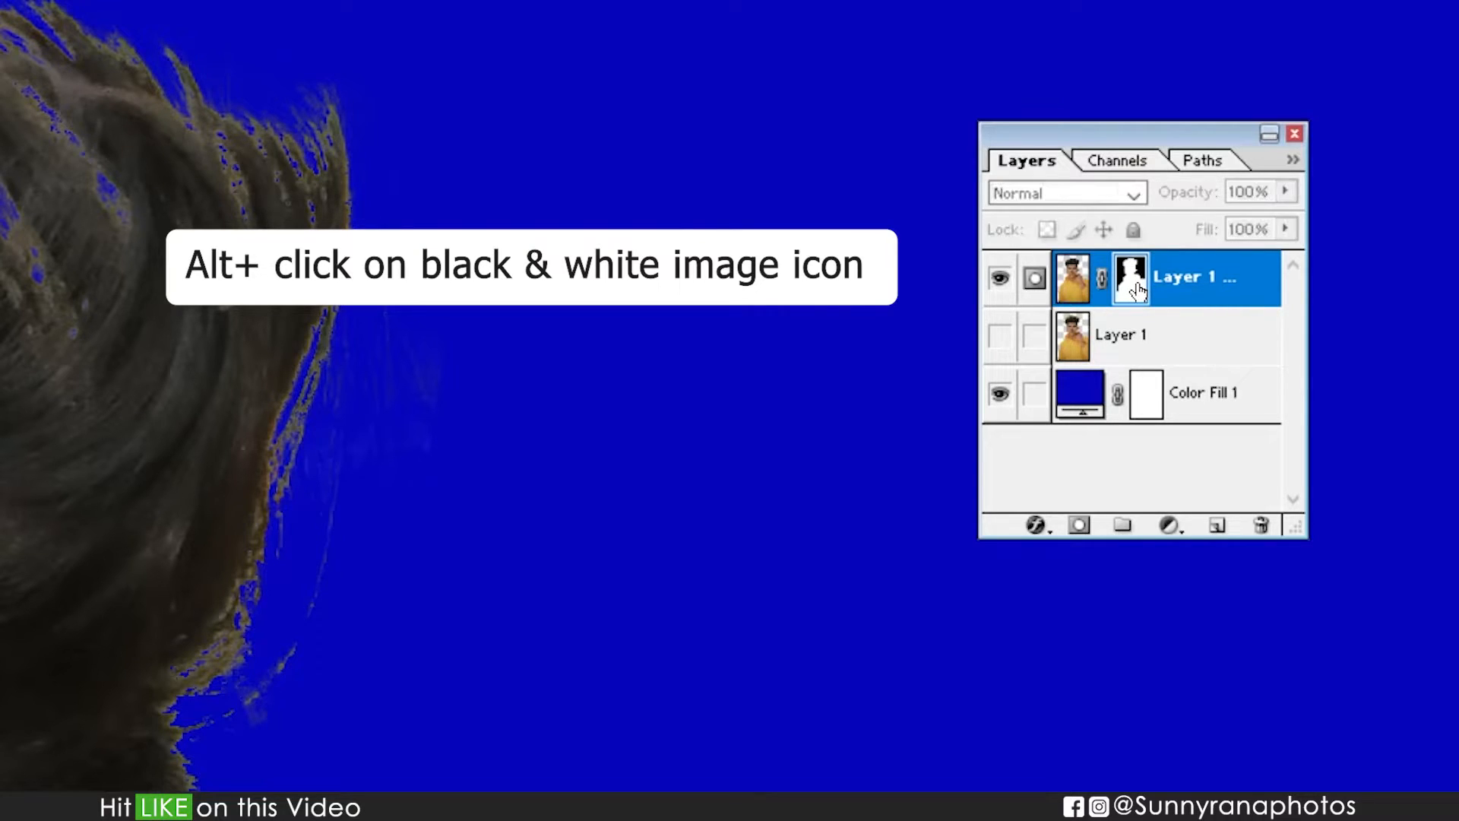
left_click(1133, 285, "alt")
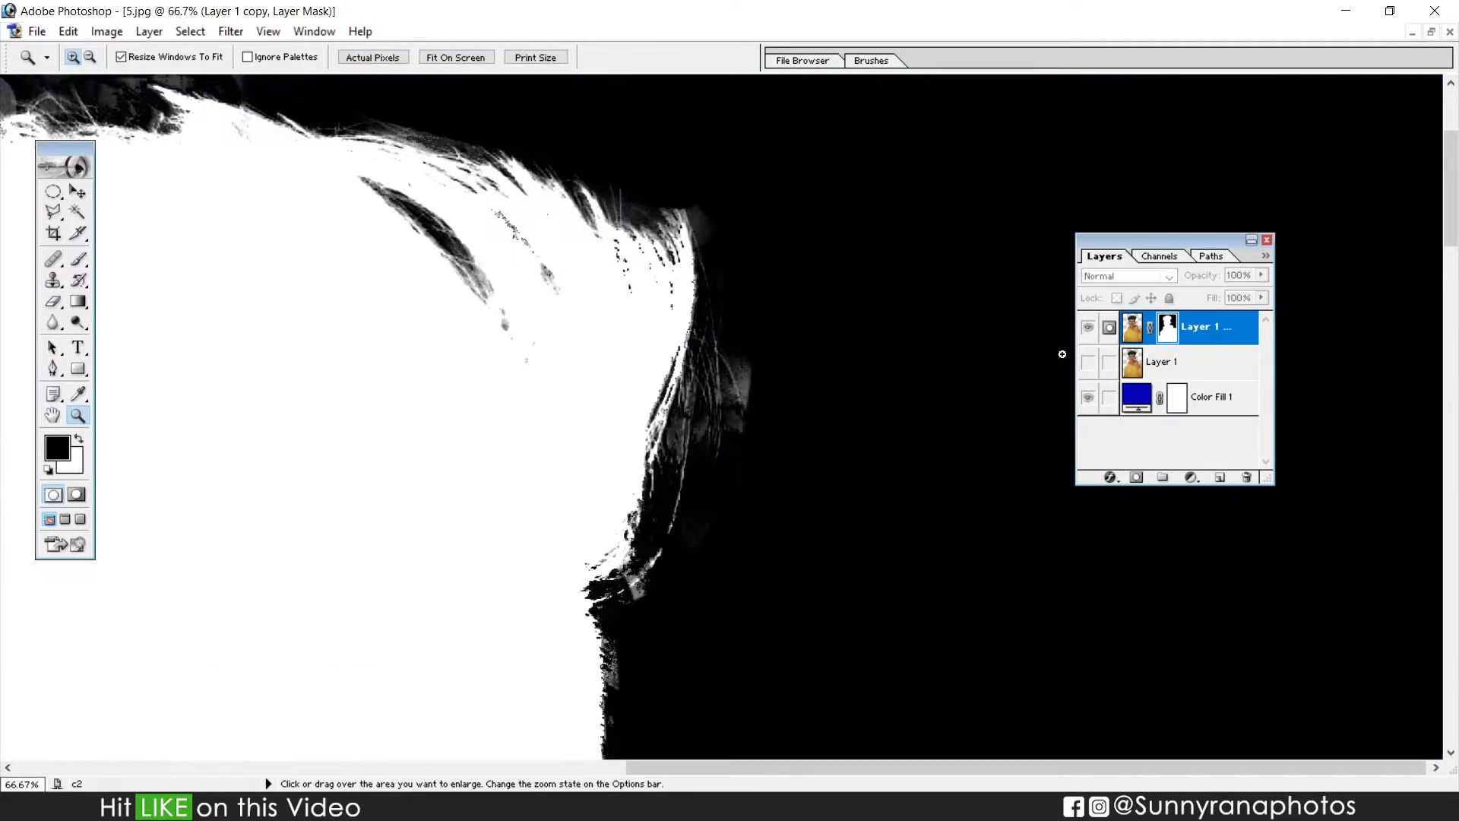
Paint black on the mask with an 81 px Brush in Overlay mode over the gray residue along the right edge of the hair
left_click(712, 389)
left_click(78, 261)
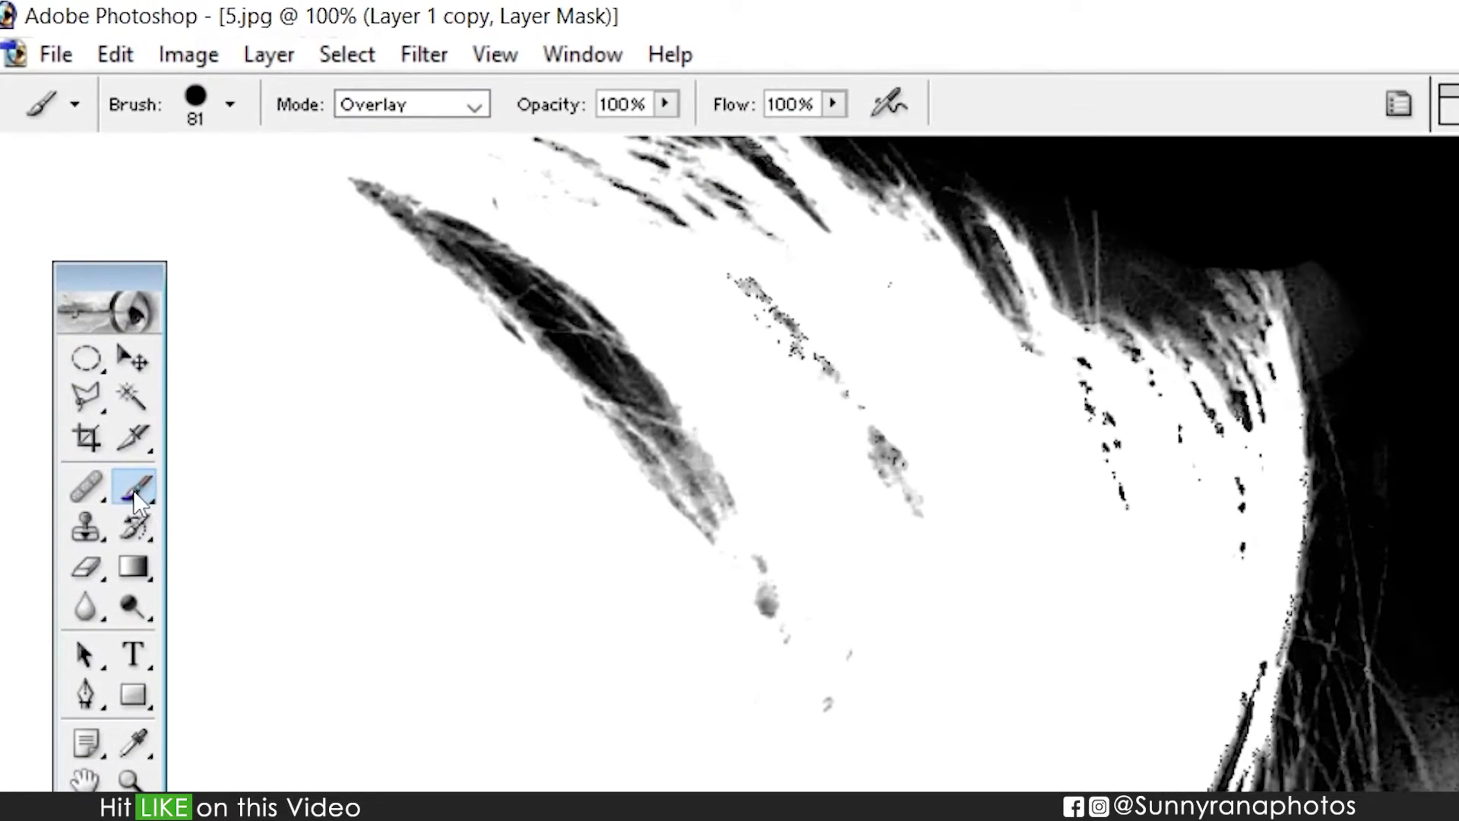
left_click(130, 485)
left_click(474, 106)
left_click(474, 107)
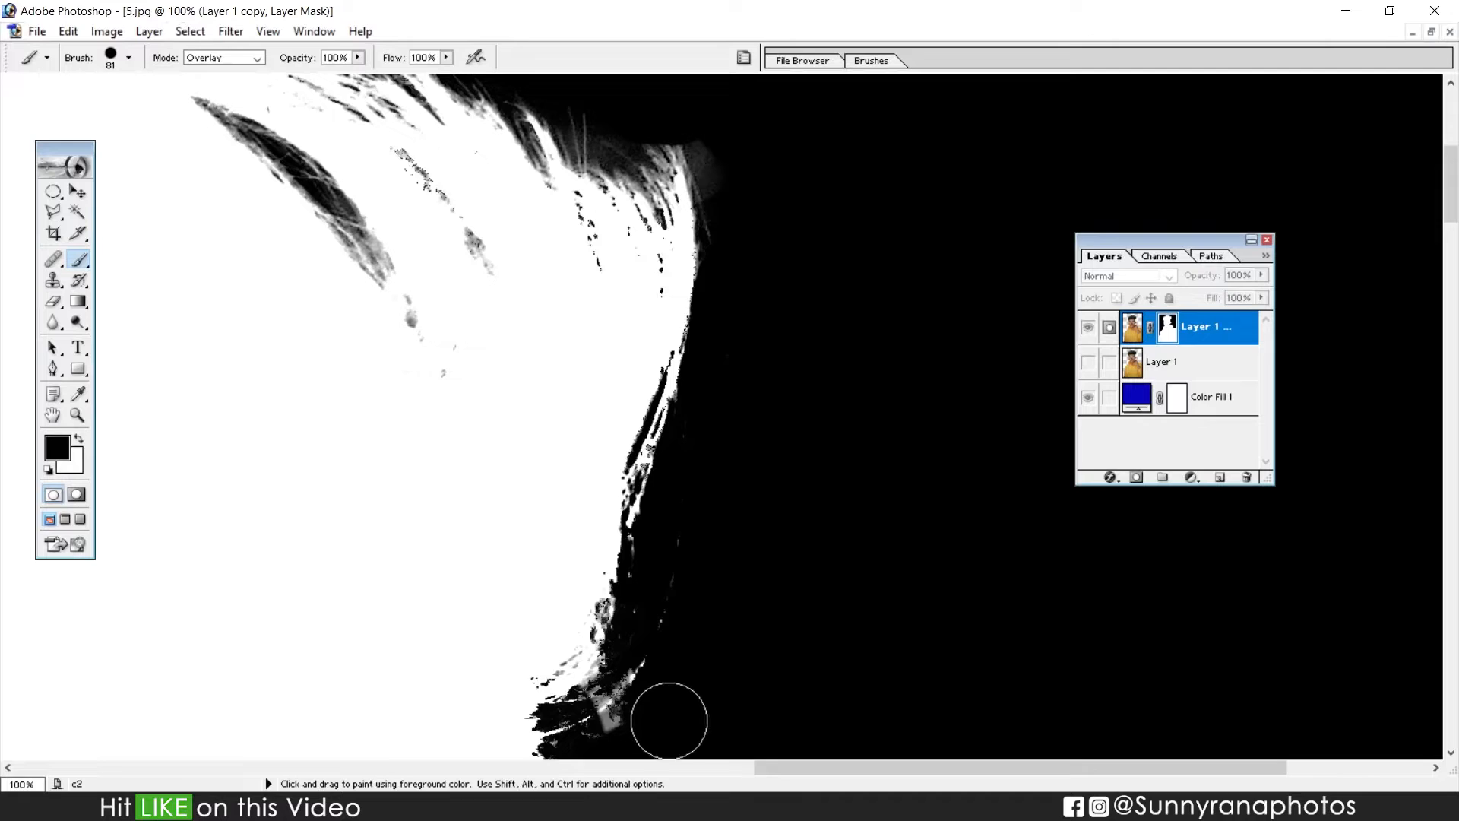
left_click_drag(698, 632, 750, 426)
mouse_move(658, 491)
left_mouse_down()
mouse_move(654, 567)
mouse_move(626, 511)
left_mouse_up()
left_click_drag(693, 651, 704, 414)
left_click_drag(647, 333, 647, 356)
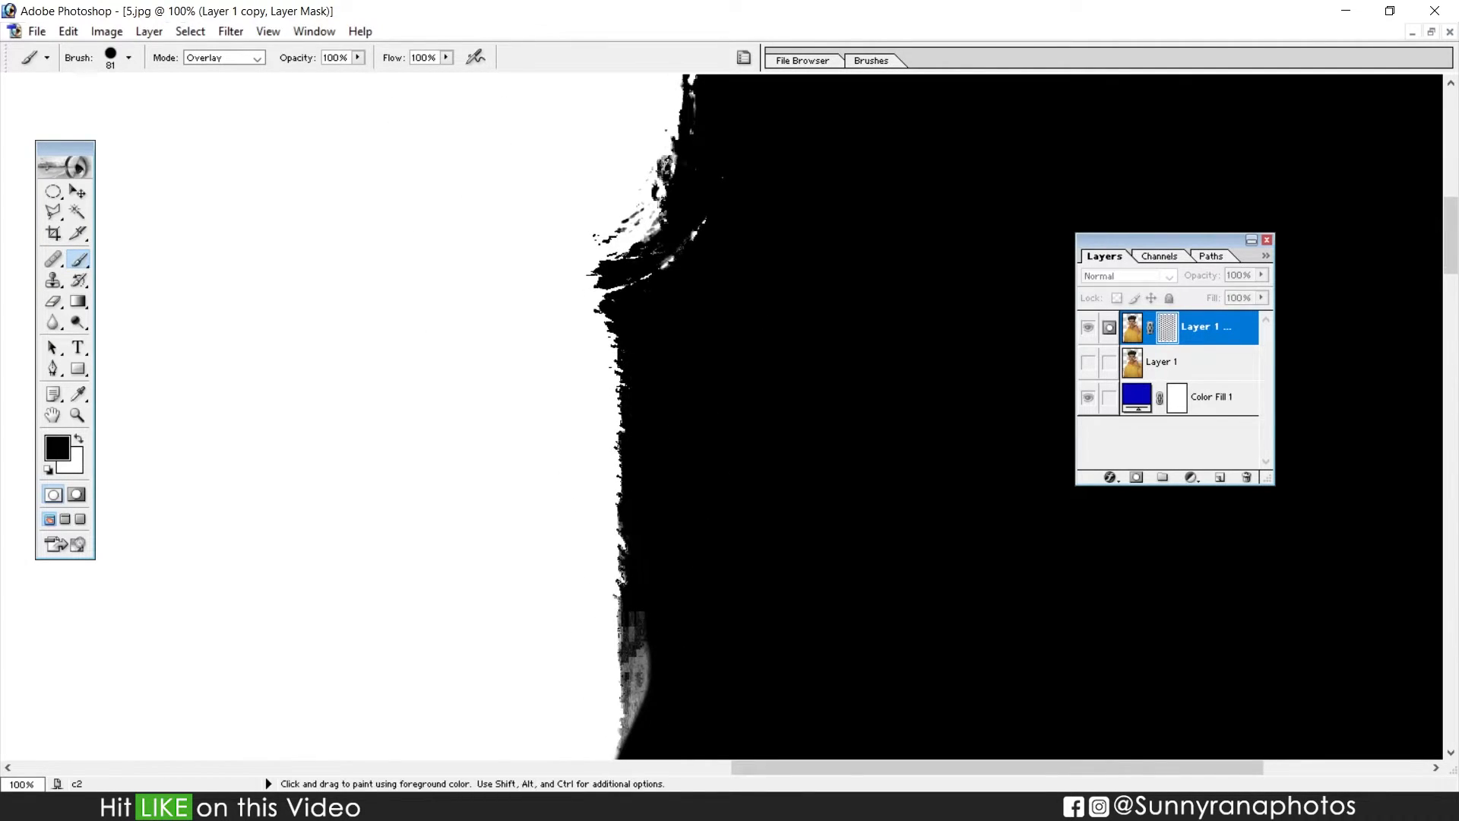
mouse_move(642, 619)
left_mouse_down()
mouse_move(635, 739)
mouse_move(658, 319)
left_mouse_up()
left_click_drag(518, 396, 558, 382)
left_click_drag(759, 304, 722, 653)
left_click_drag(776, 333, 763, 737)
left_click_drag(765, 304, 778, 675)
Paint black over the gray residue on the mask along the left side of the hair, down to the ear
mouse_move(710, 487)
left_mouse_down()
mouse_move(638, 390)
mouse_move(532, 399)
mouse_move(471, 423)
mouse_move(303, 303)
mouse_move(278, 323)
mouse_move(1092, 433)
left_mouse_up()
mouse_move(977, 380)
left_mouse_down()
mouse_move(616, 295)
mouse_move(426, 312)
mouse_move(280, 358)
mouse_move(311, 403)
mouse_move(942, 342)
mouse_move(893, 241)
mouse_move(748, 284)
mouse_move(824, 380)
mouse_move(671, 351)
mouse_move(511, 498)
mouse_move(396, 574)
mouse_move(470, 399)
mouse_move(502, 495)
mouse_move(479, 449)
mouse_move(405, 688)
left_mouse_up()
left_click_drag(409, 620, 443, 347)
mouse_move(443, 350)
left_mouse_down()
mouse_move(397, 550)
mouse_move(506, 662)
mouse_move(518, 711)
left_mouse_up()
left_click_drag(525, 561, 301, 207)
mouse_move(283, 291)
left_mouse_down()
mouse_move(360, 460)
mouse_move(427, 698)
mouse_move(485, 720)
mouse_move(509, 434)
left_mouse_up()
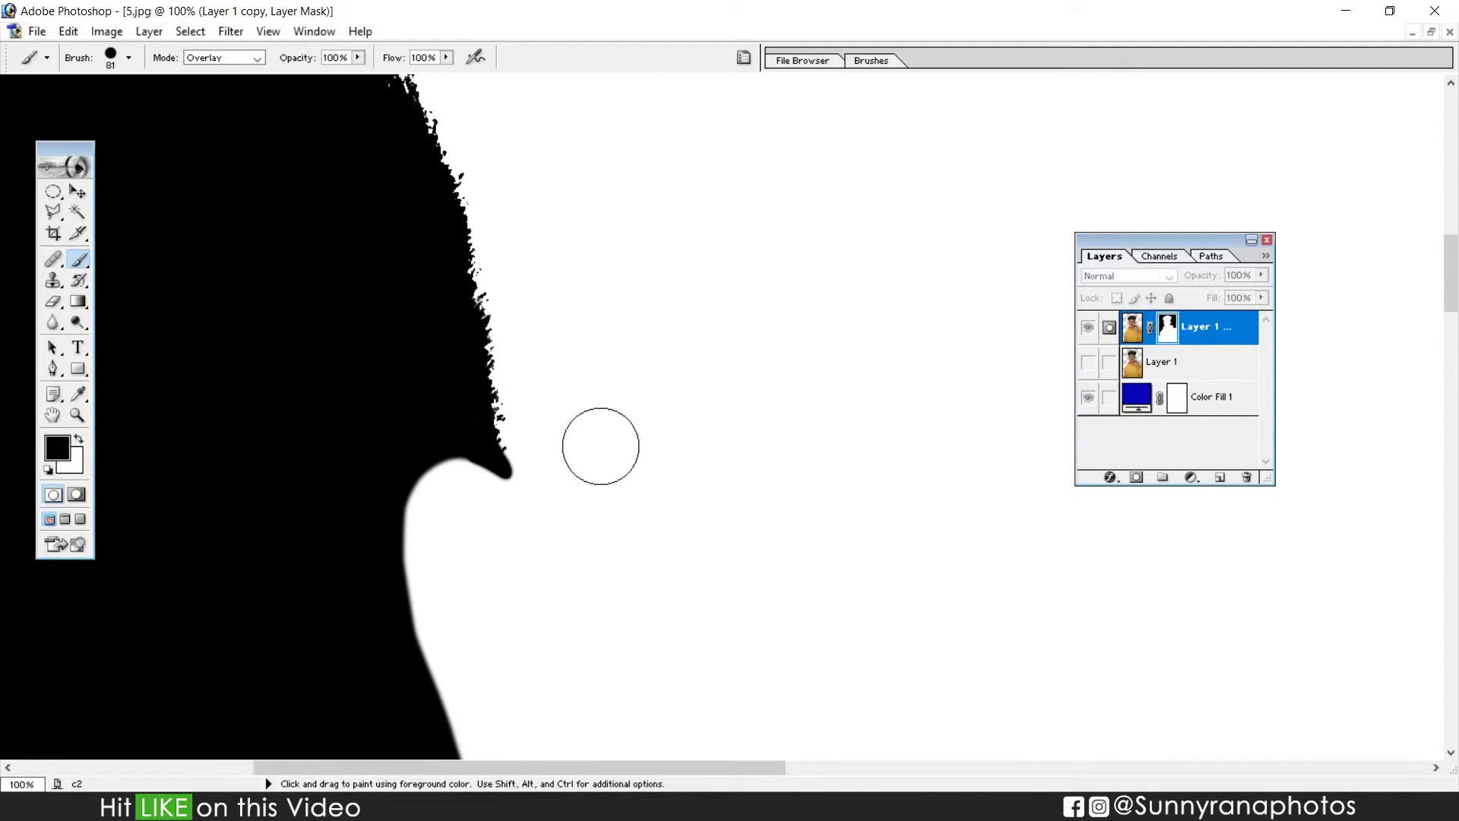
Return from the mask-only view to the photo and examine the stray strands beside the right edge of the hair at 200%
key("z")
key("ctrl+0")
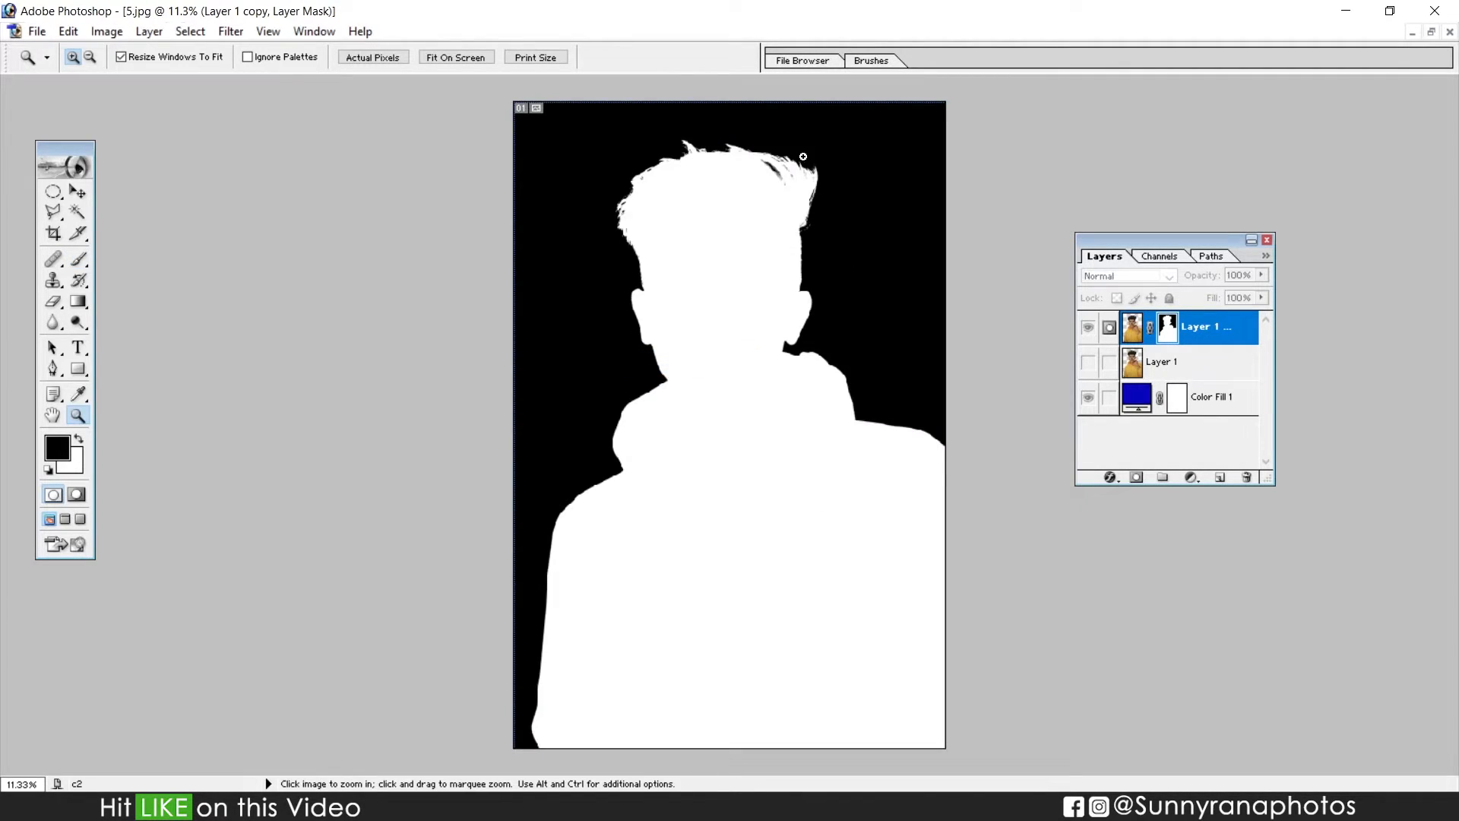
left_click(1133, 327)
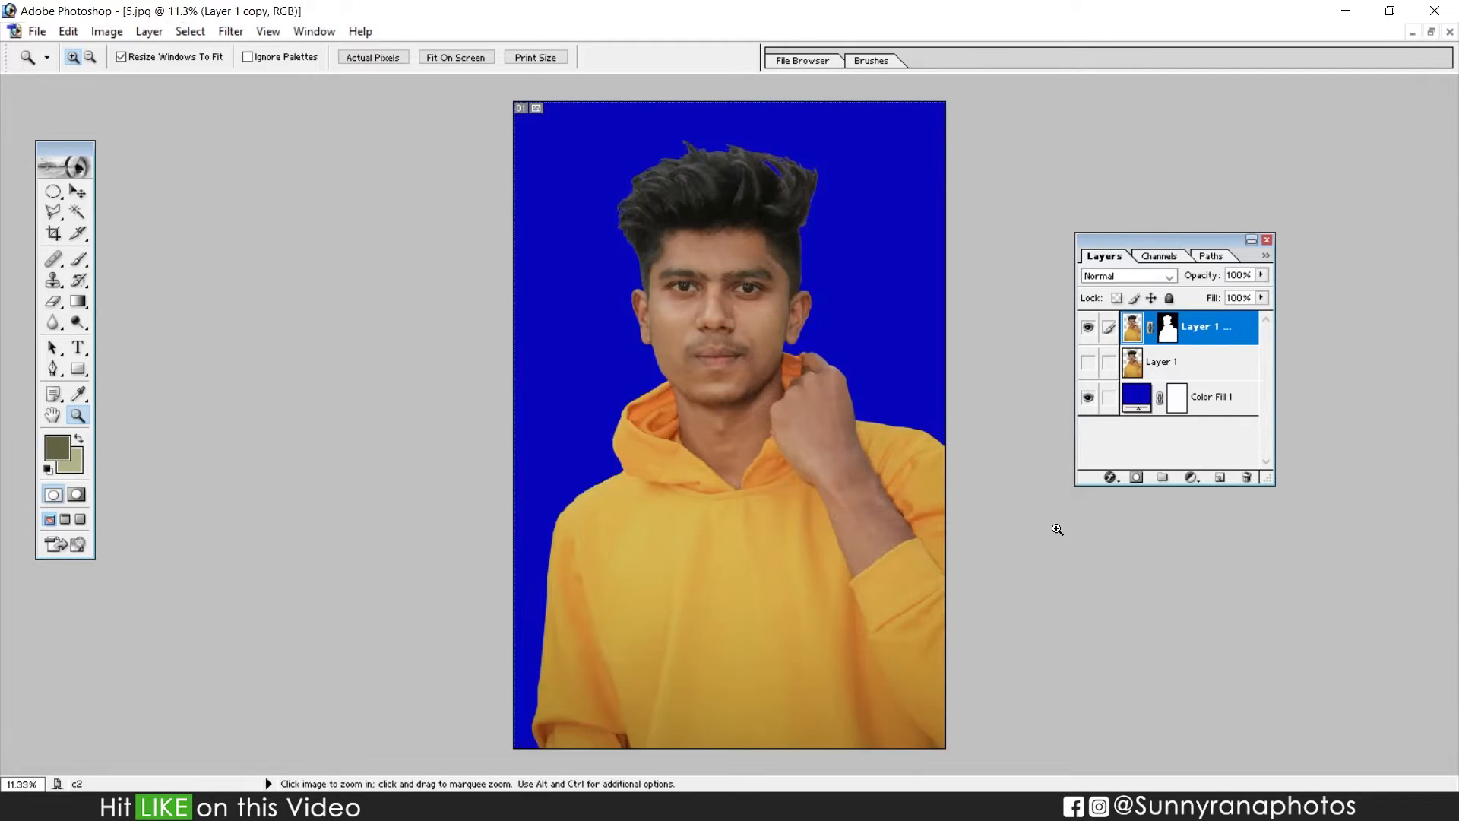
left_click(872, 241)
left_click(811, 189)
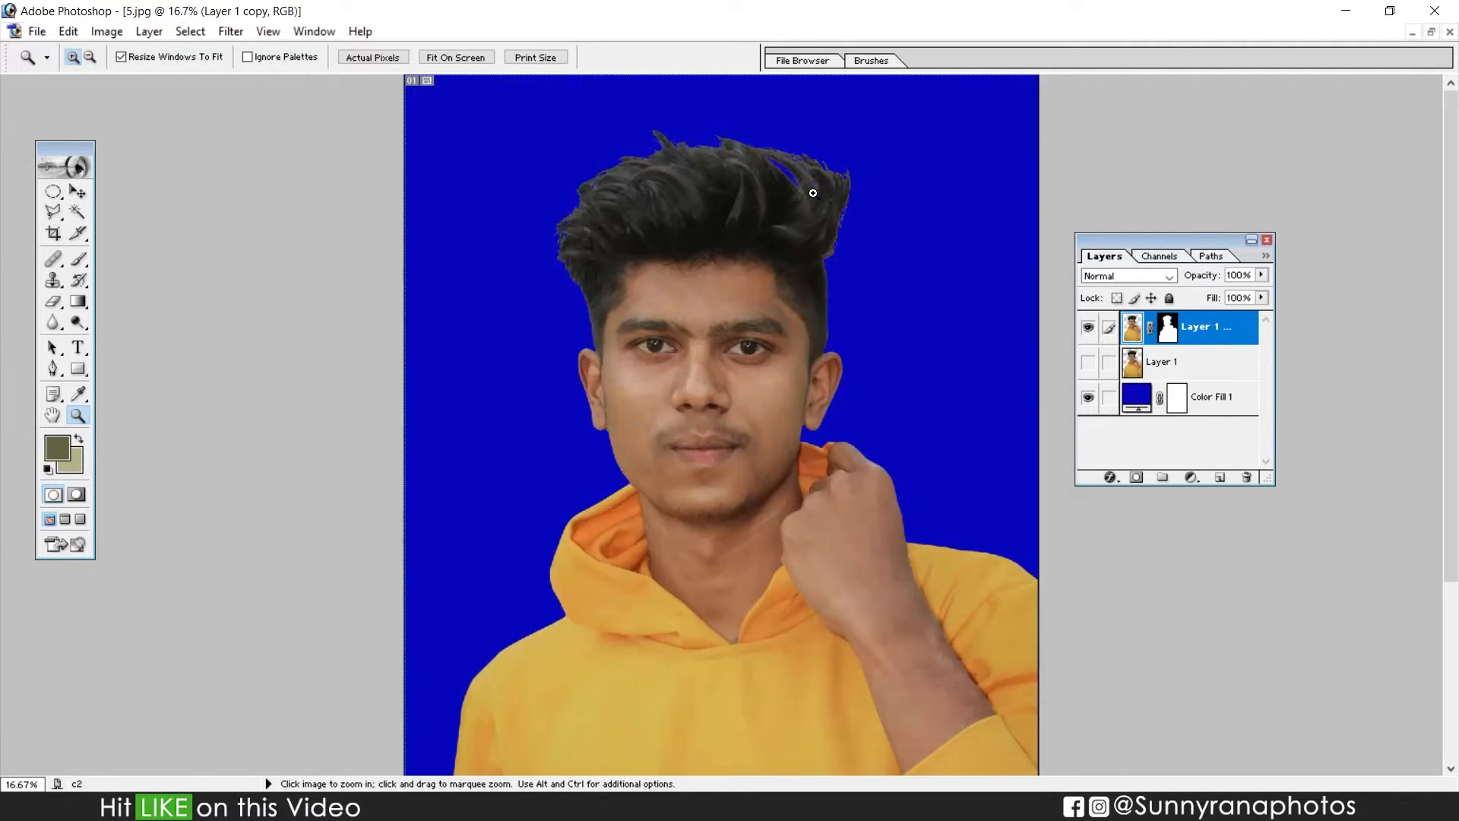
left_click(866, 248)
left_click(956, 427)
left_click(956, 427)
left_click(813, 456)
left_click(742, 394)
left_click(742, 394)
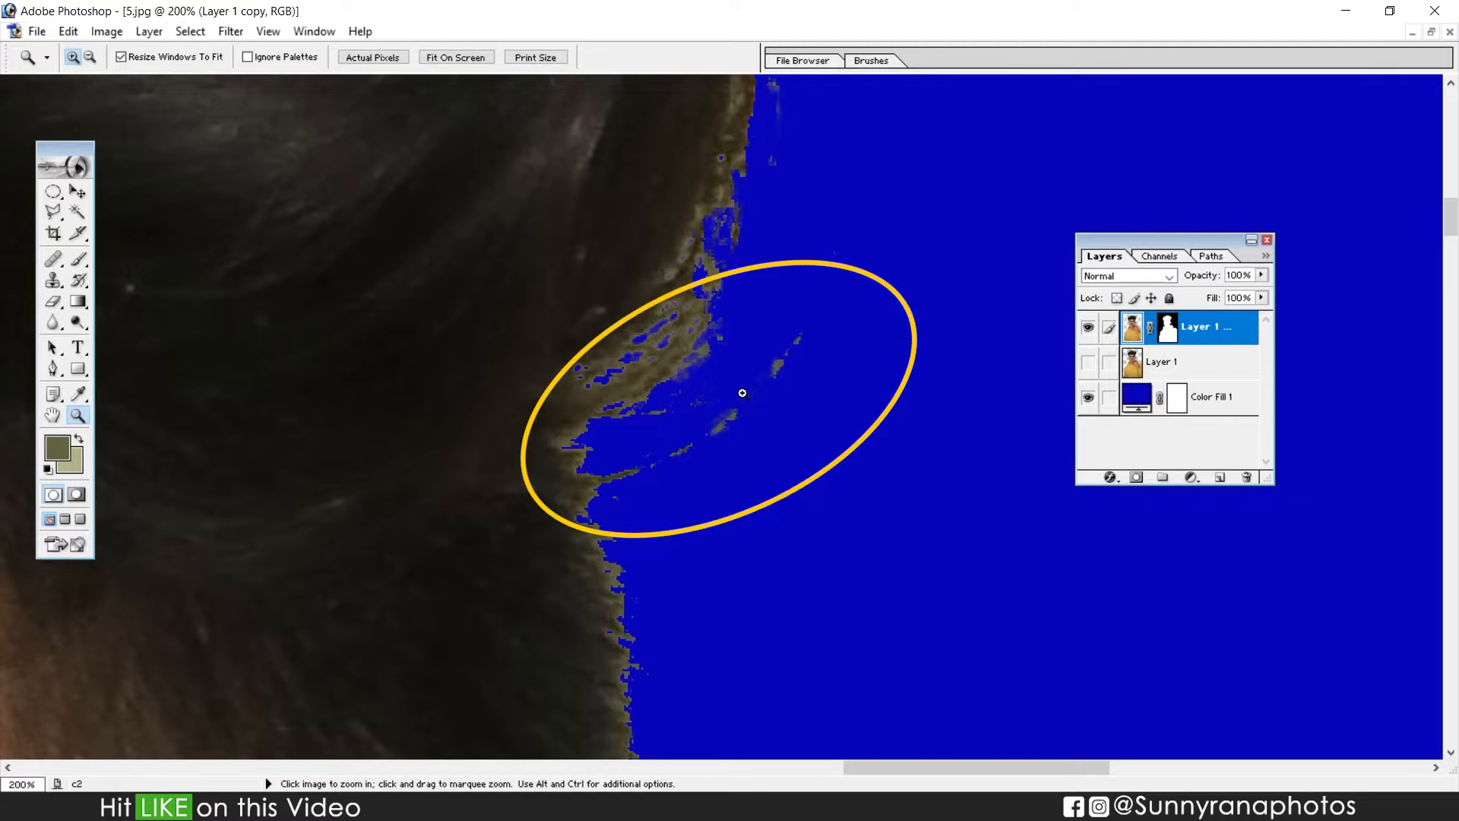
Hide the stray strands beside the right edge of the hair by painting black on the layer mask with the Brush in Normal mode
left_click(1174, 332)
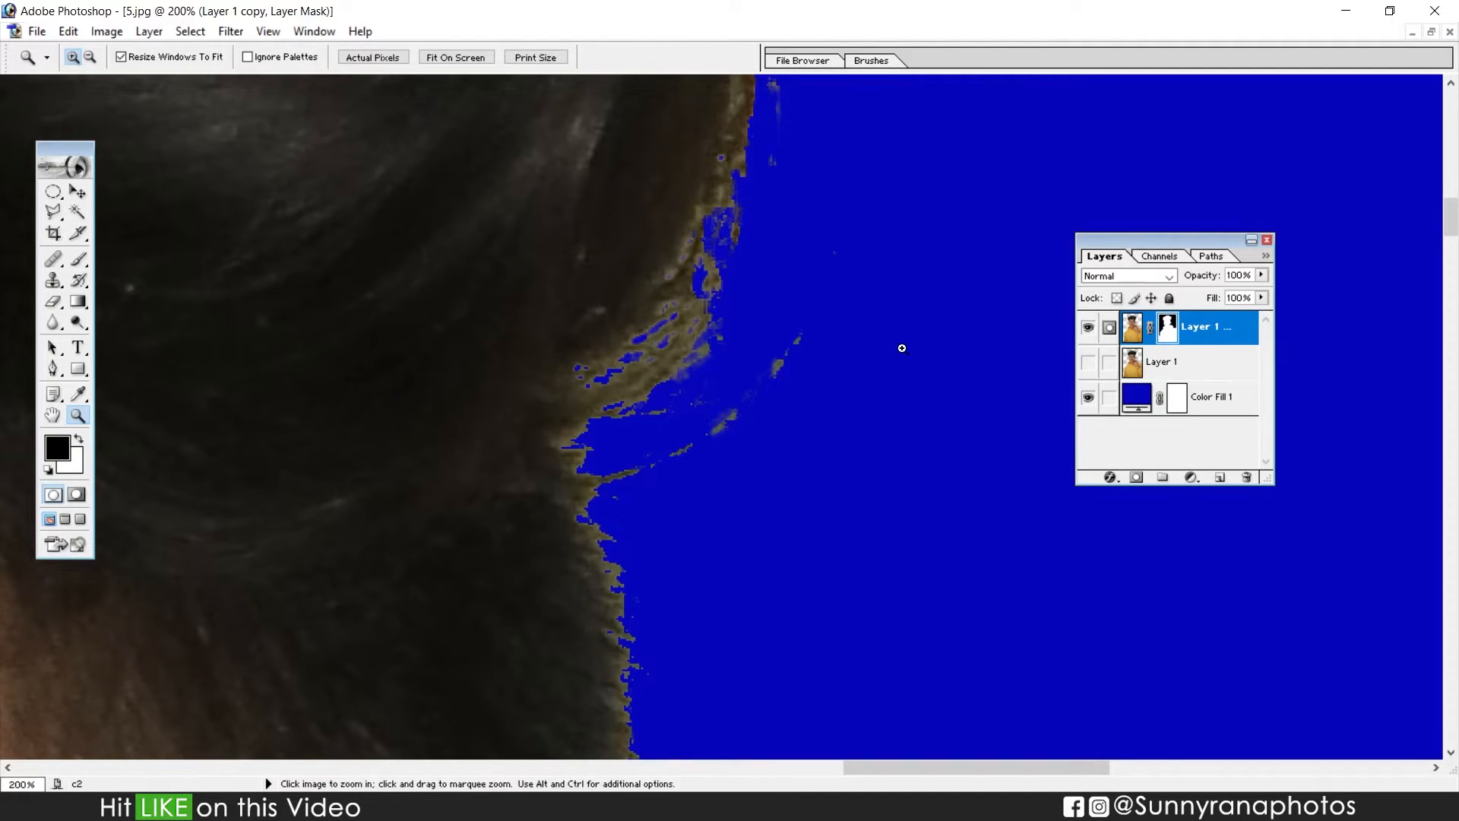
key("b")
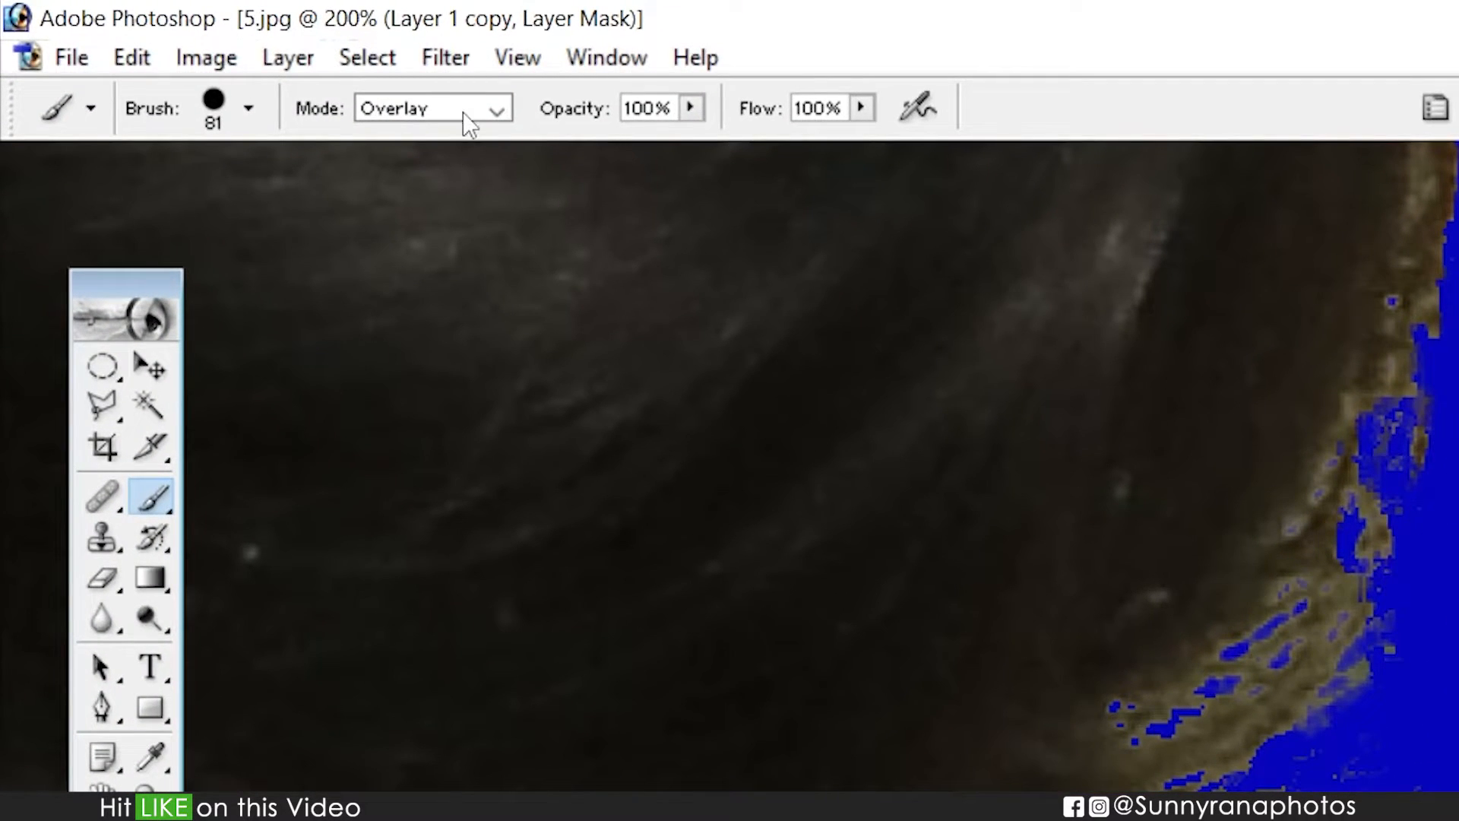
left_click(479, 122)
left_click(455, 153)
left_click(449, 118)
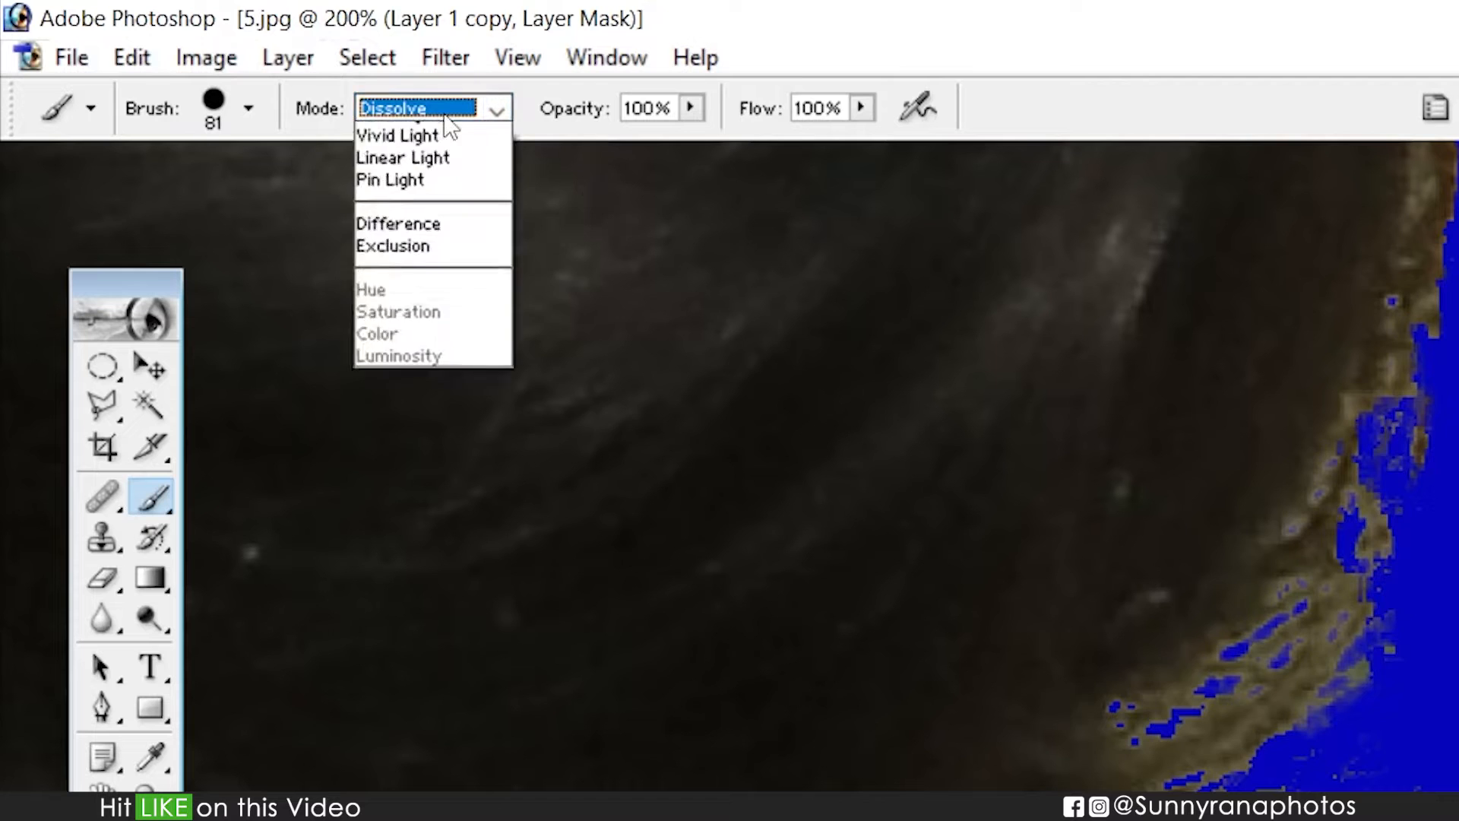
left_click(441, 136)
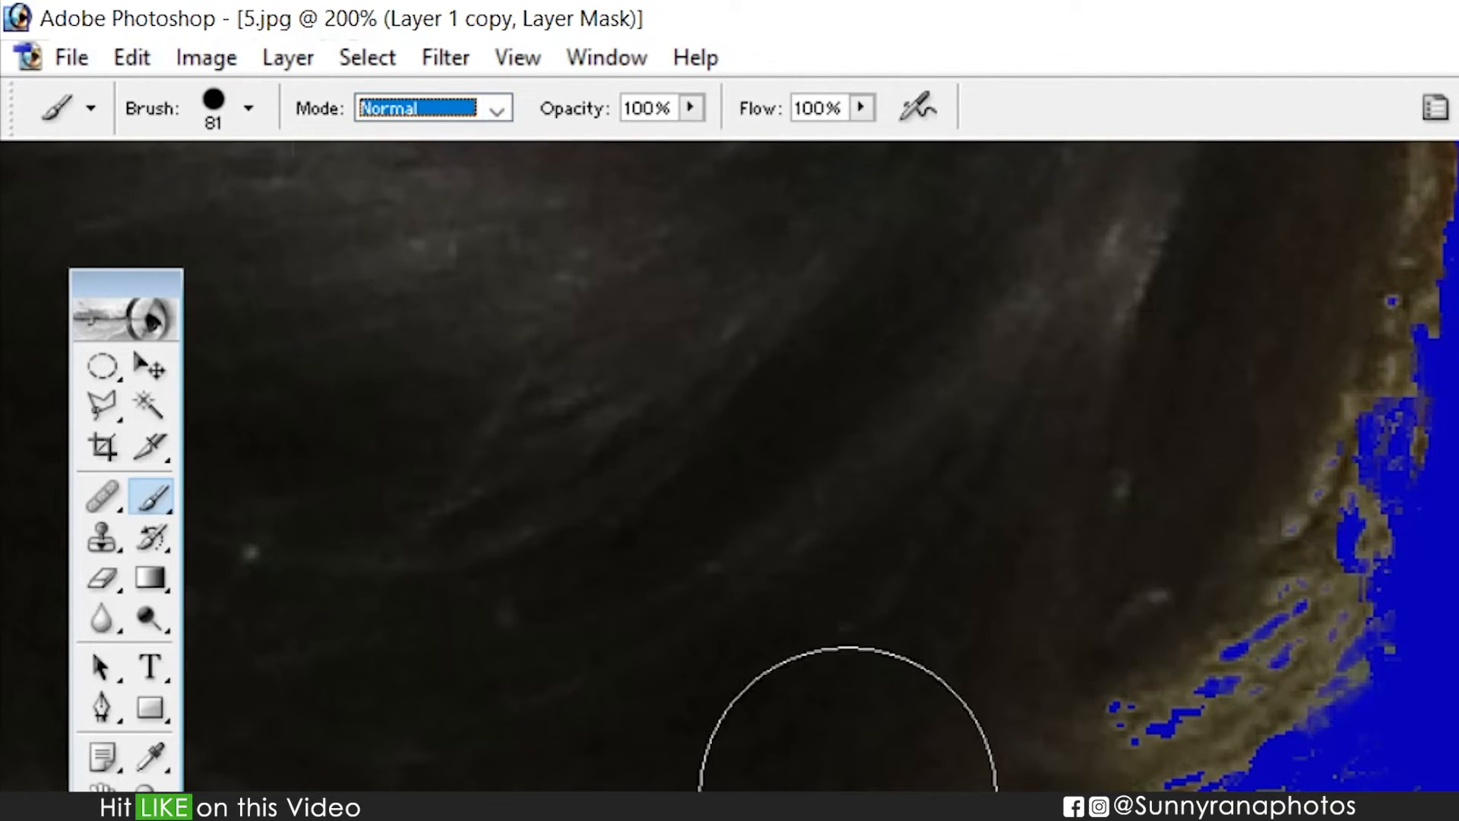
left_click(1456, 711)
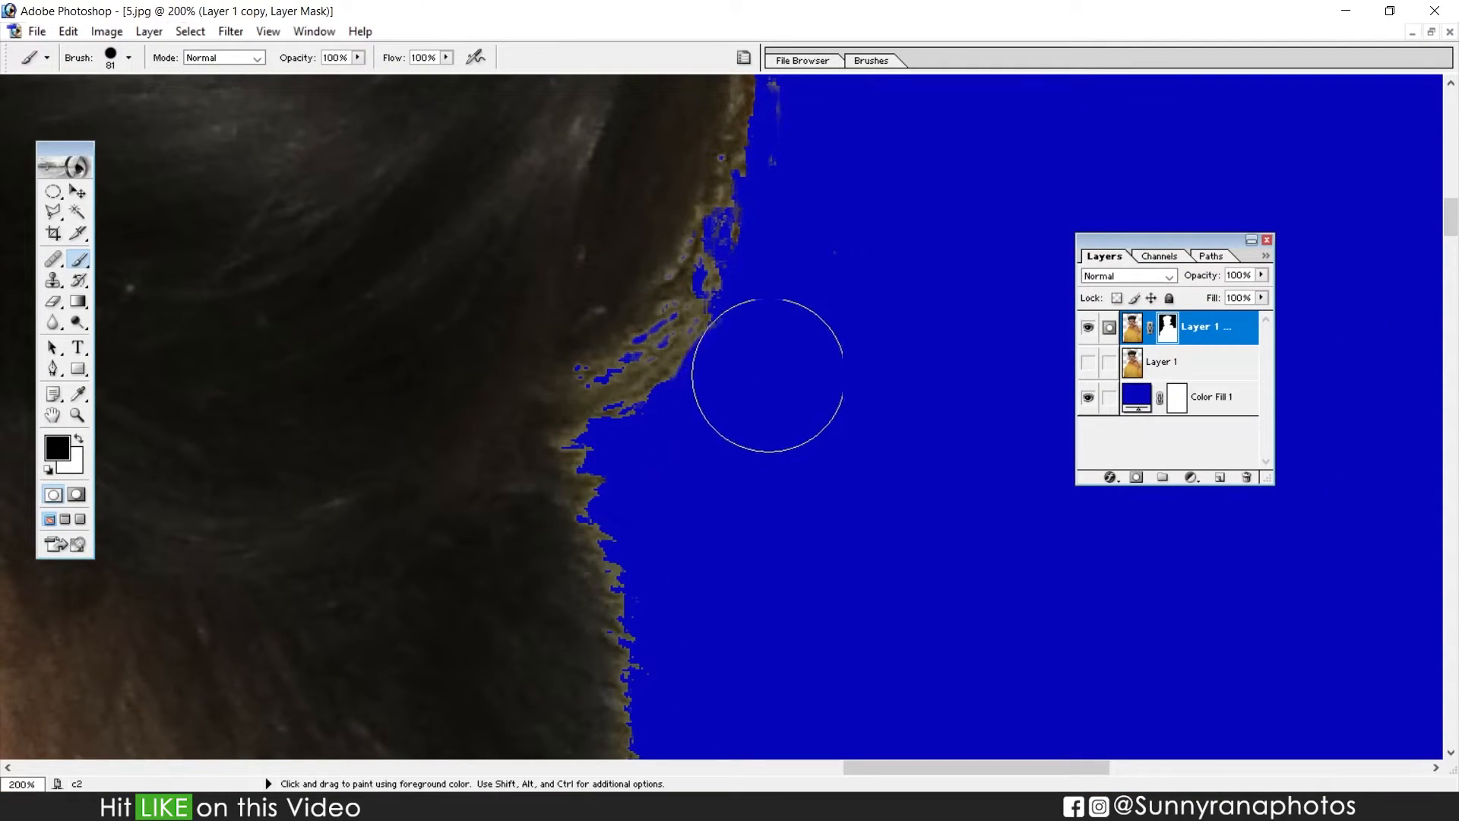
mouse_move(834, 186)
left_mouse_down()
mouse_move(856, 309)
mouse_move(831, 507)
left_mouse_up()
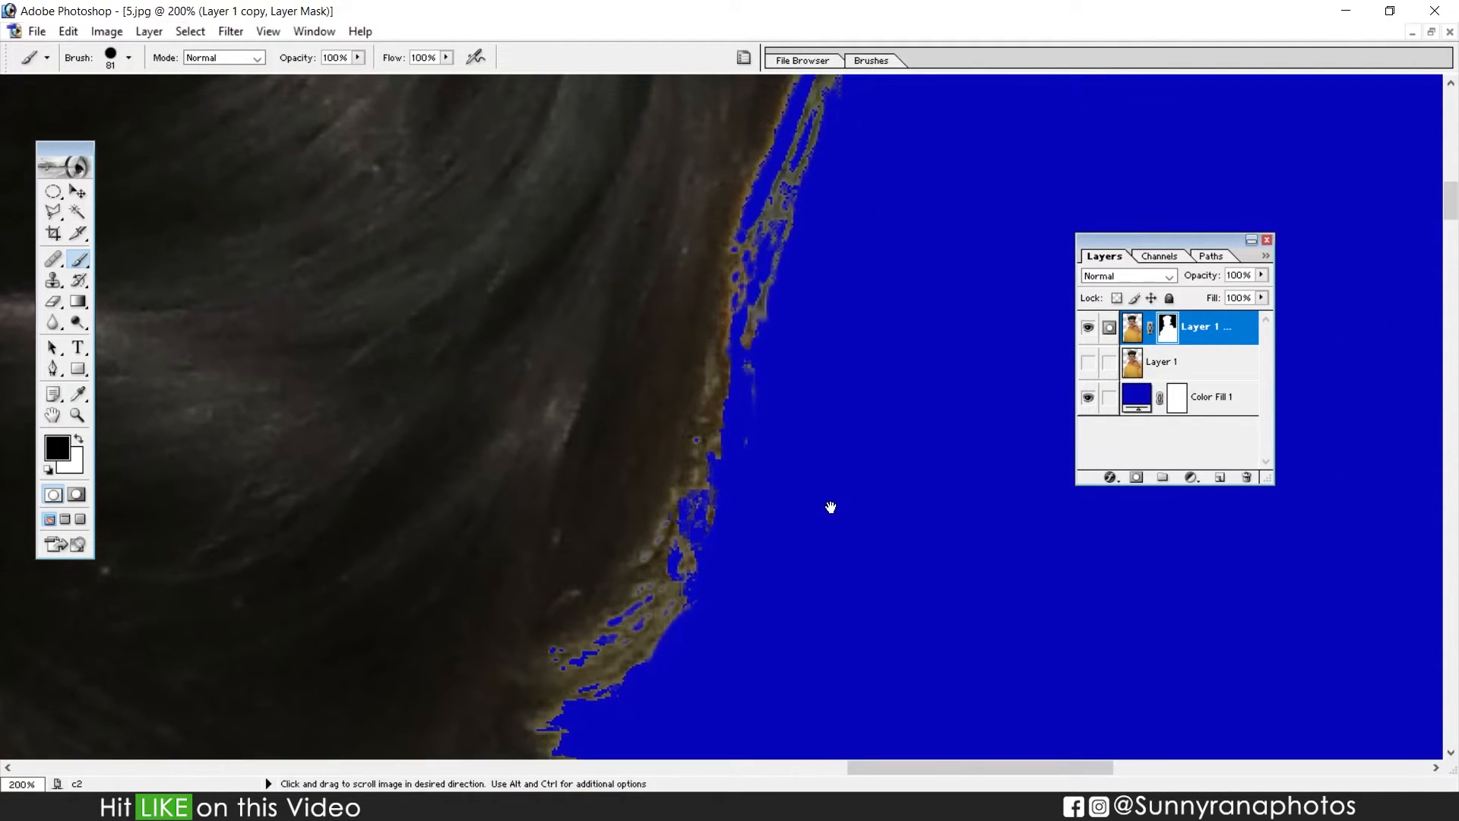
key("z")
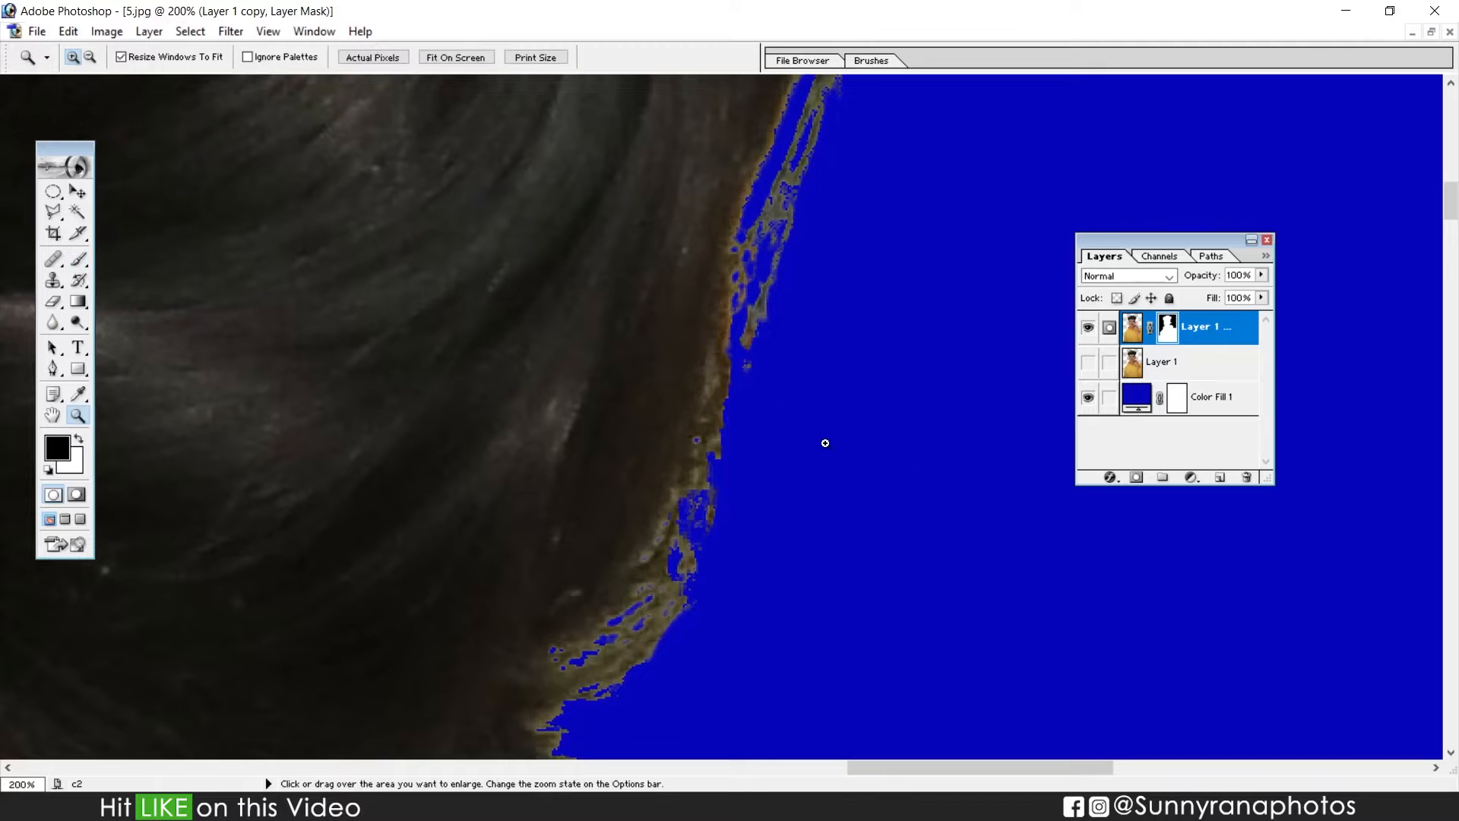
Check the masked edges around the hair and the side of the face, and fit the whole image on screen
left_click(786, 357, "alt")
left_click(787, 357, "alt")
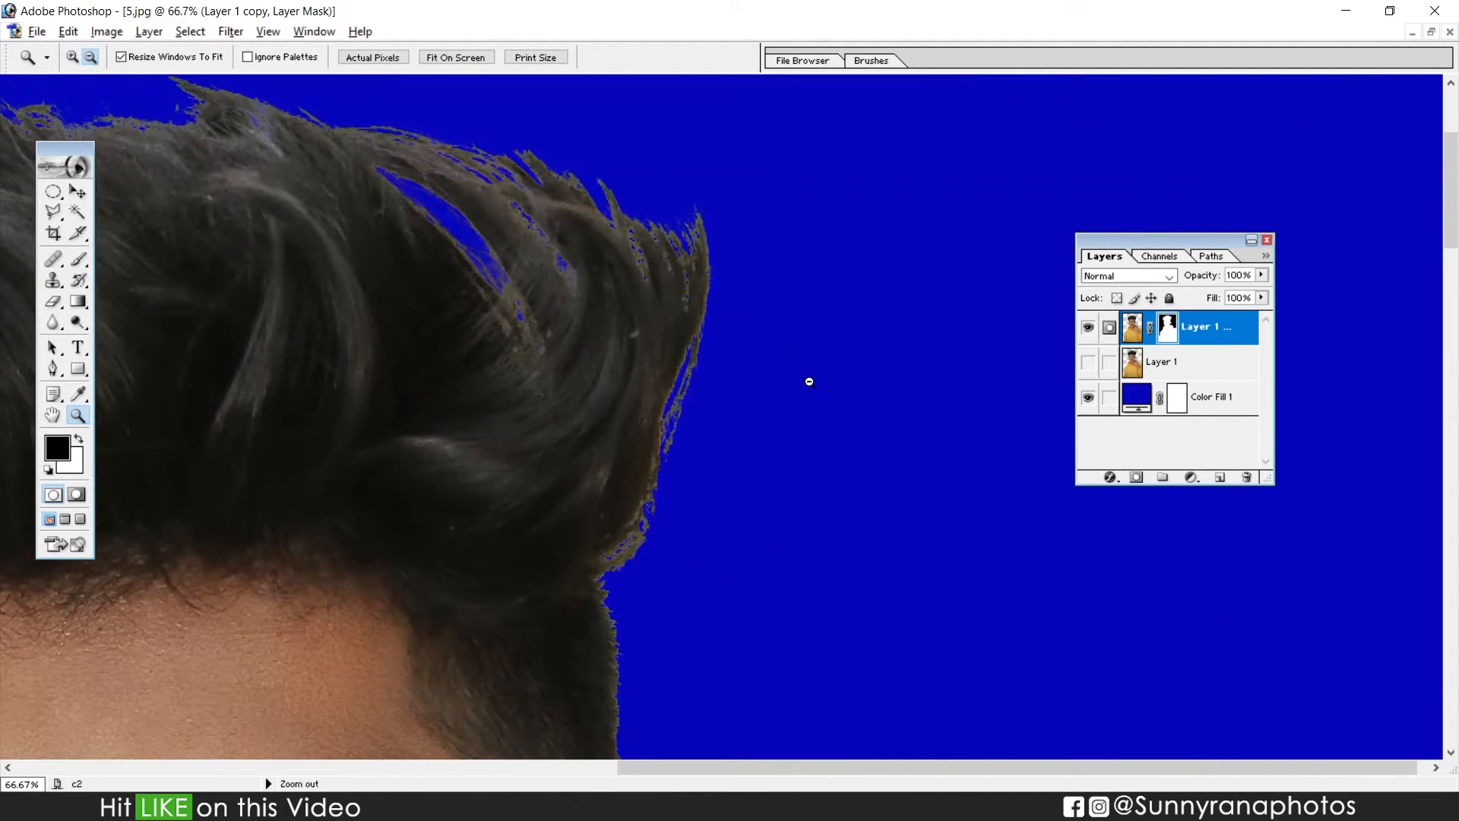
left_click_drag(612, 339, 729, 353)
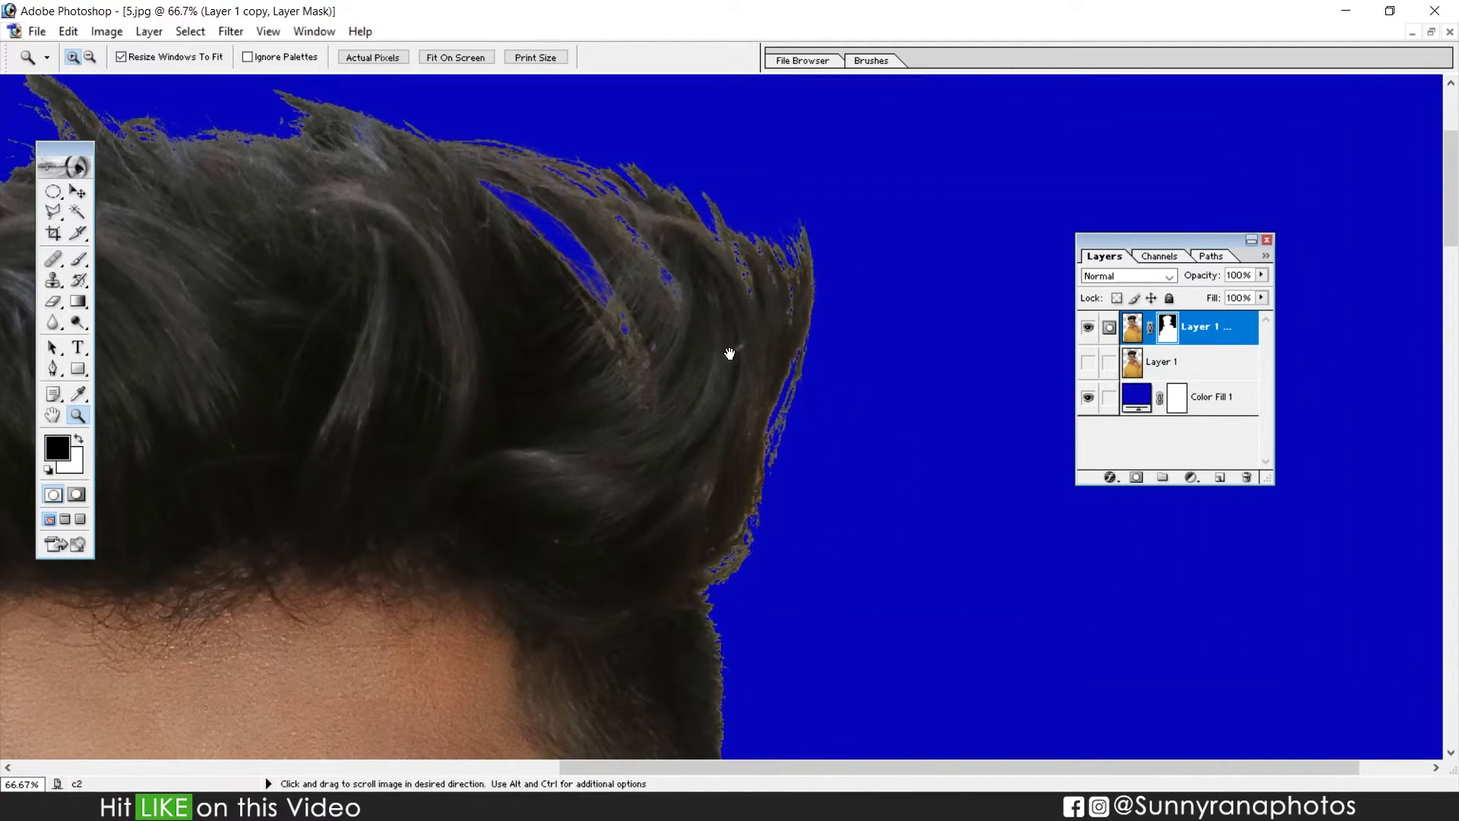
double_click(1175, 334)
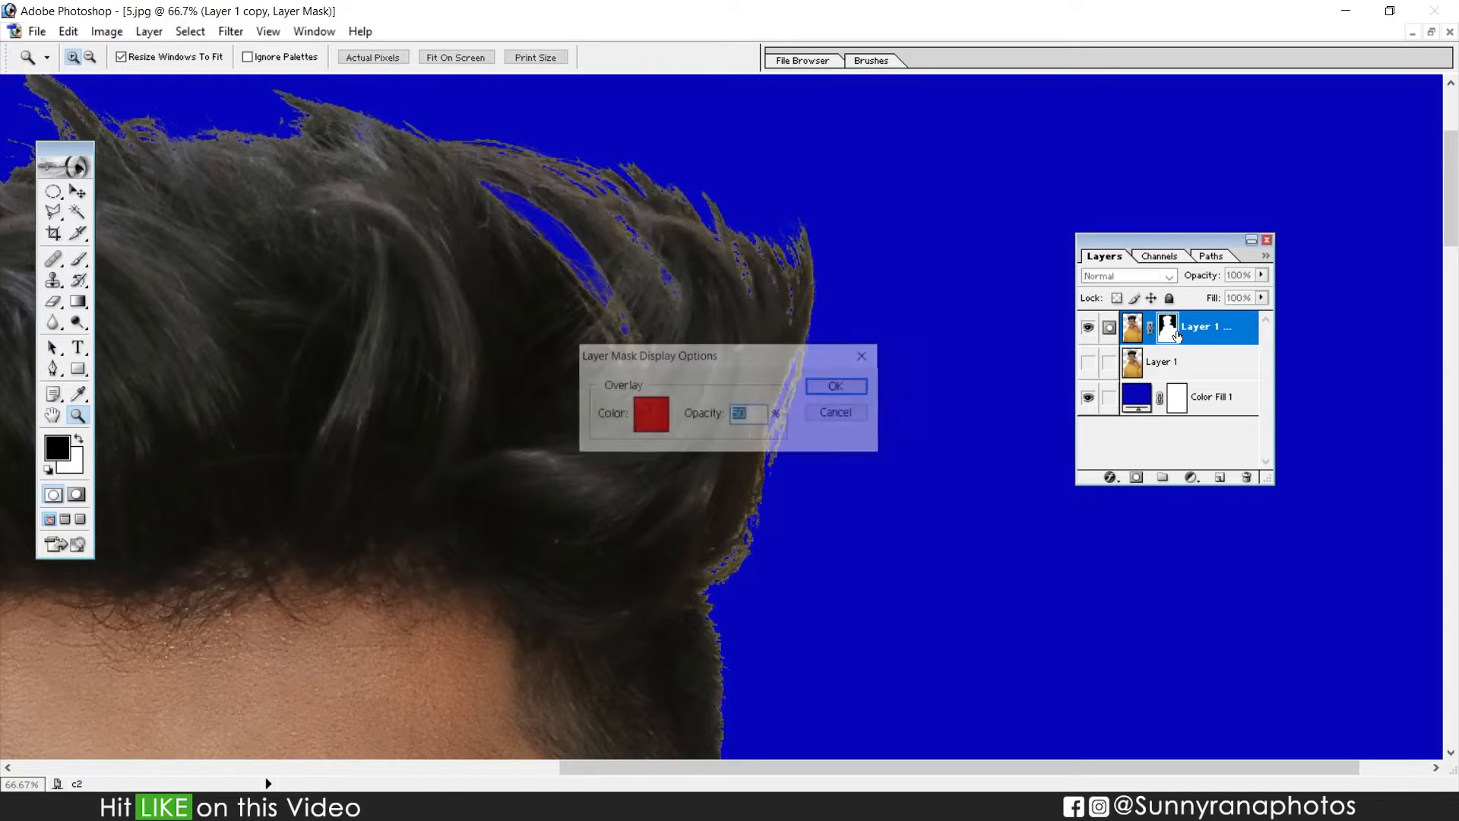
left_click(842, 419)
left_click_drag(446, 270, 899, 352)
left_click_drag(550, 312, 854, 220)
left_click_drag(594, 460, 538, 274)
left_click_drag(508, 557, 554, 328)
left_click_drag(540, 519, 466, 381)
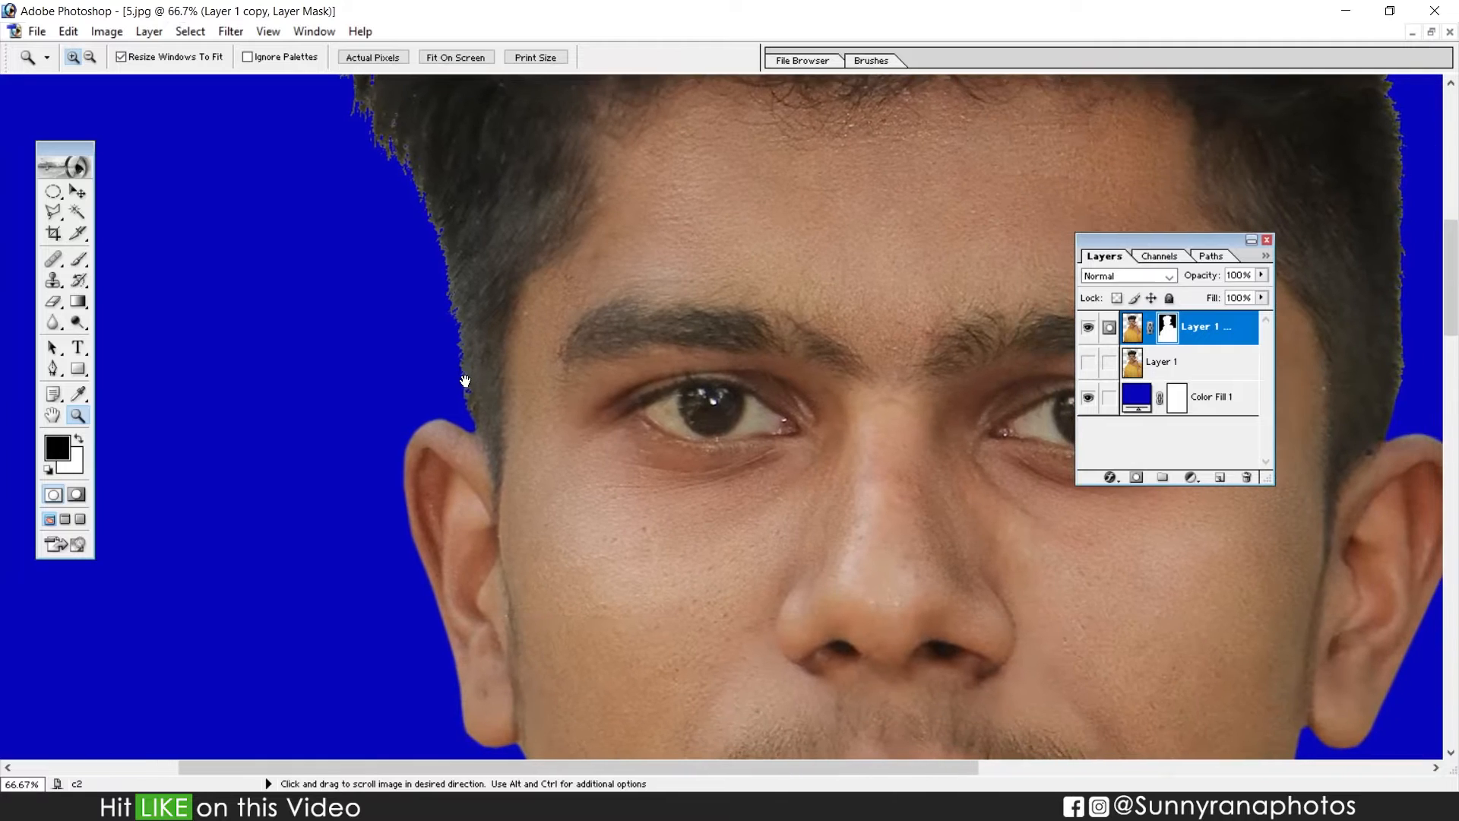
right_click(747, 302)
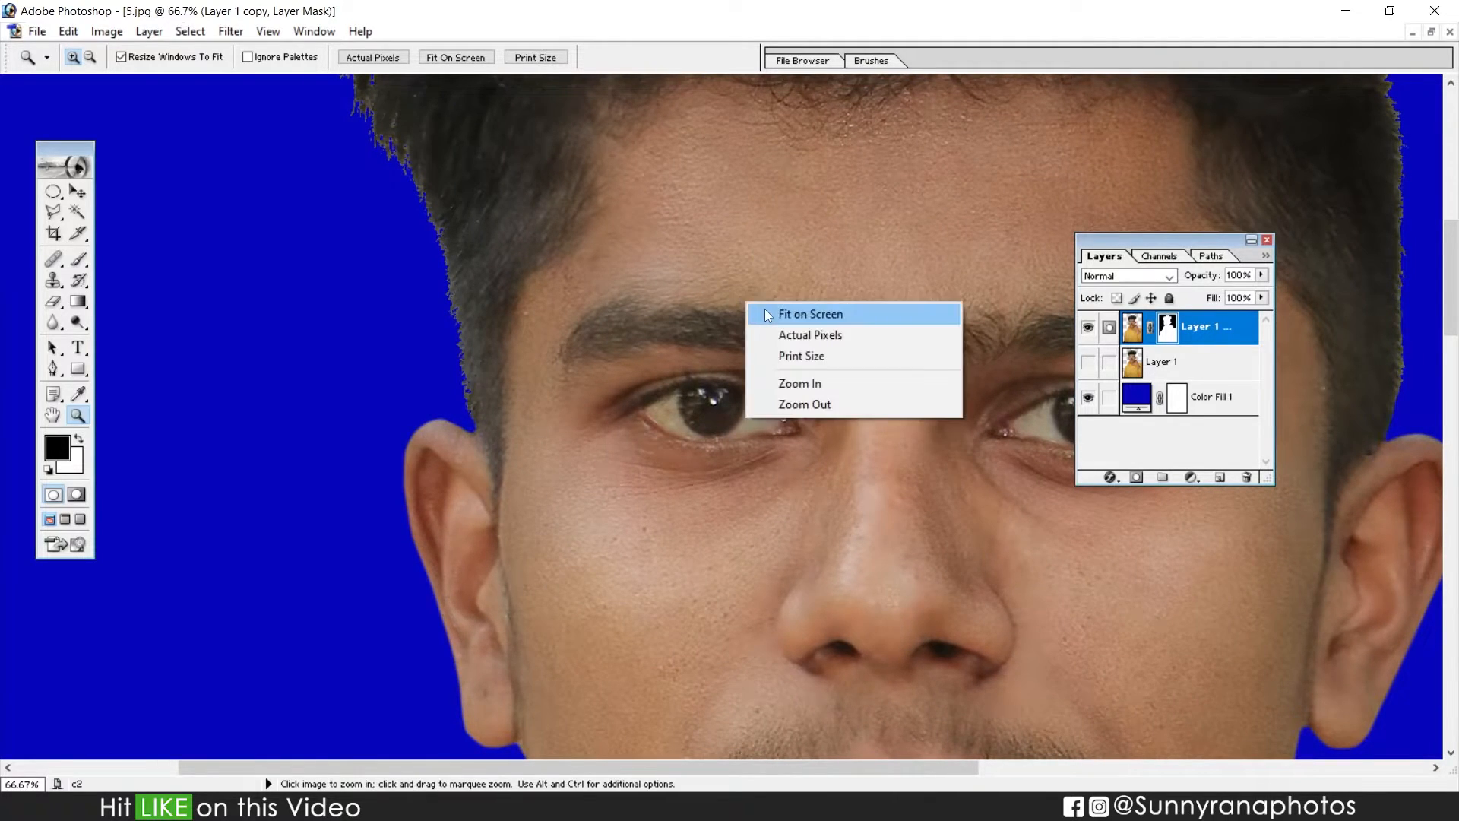
left_click(764, 311)
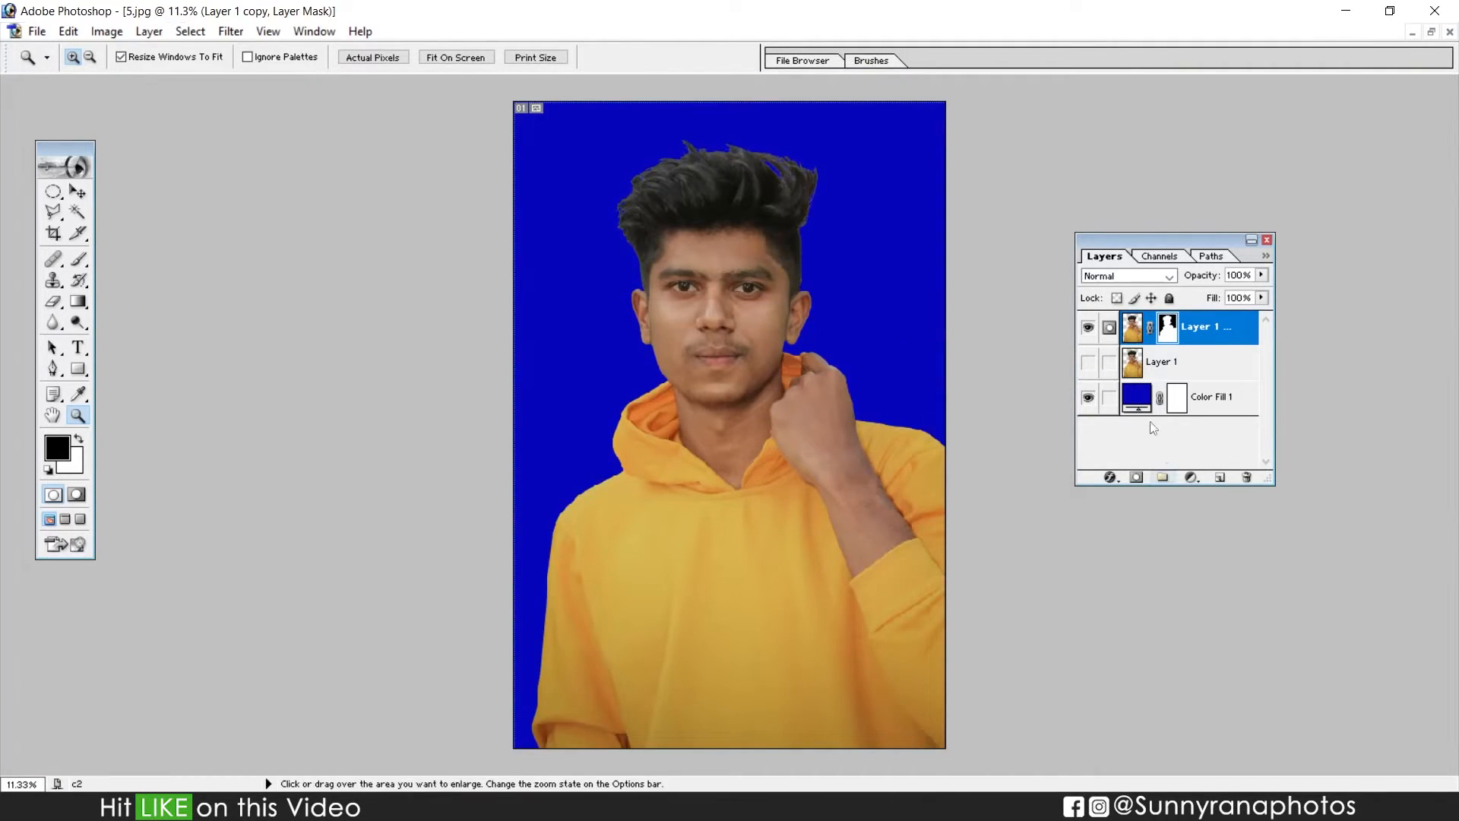
Change the solid fill layer's color to light blue (7575F7) and check the right edge of the hair against it
double_click(1136, 395)
left_click(1116, 447)
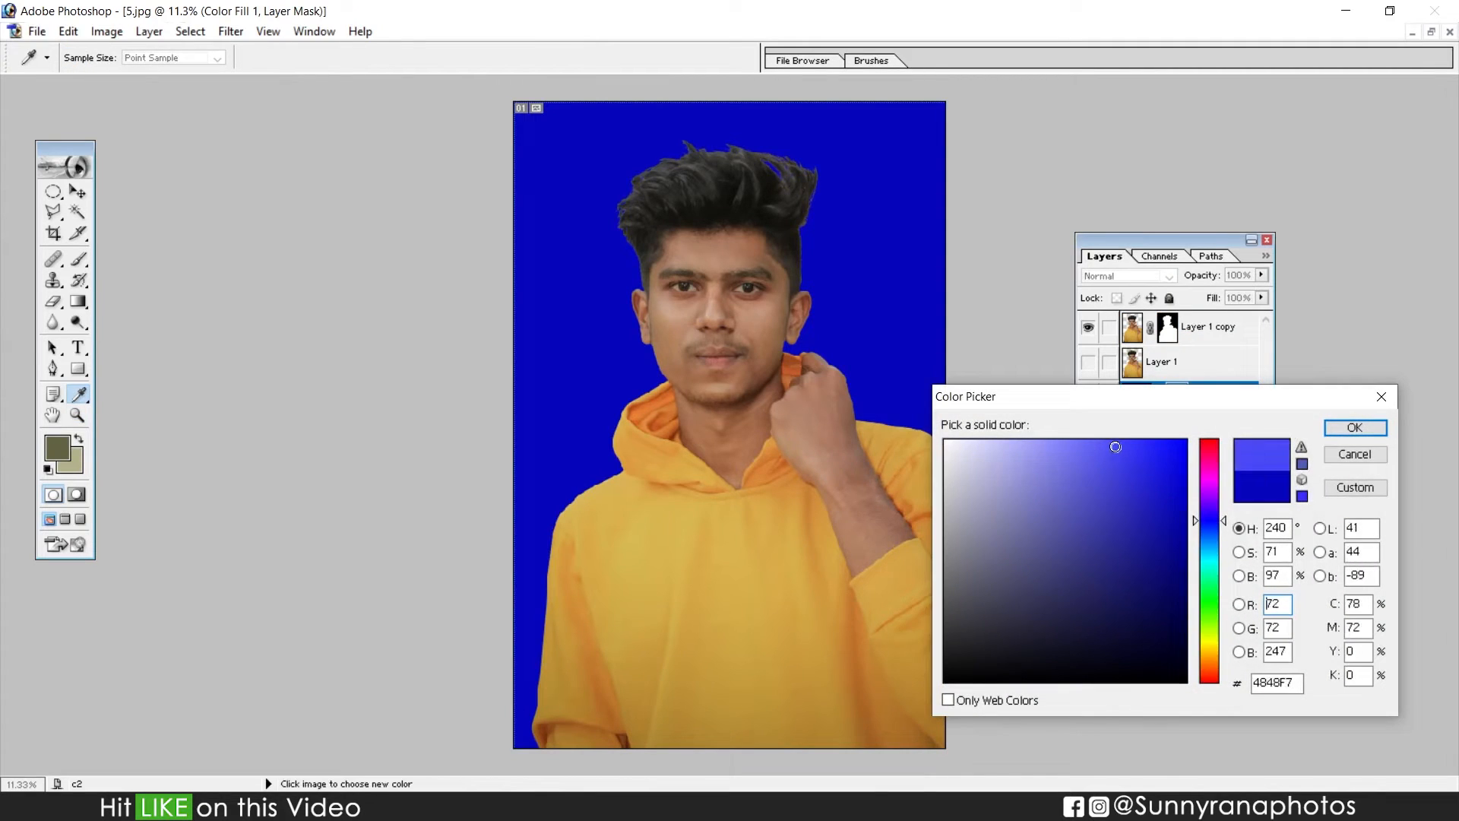
left_click(1173, 595)
left_click_drag(1025, 449, 1009, 440)
left_click(1071, 447)
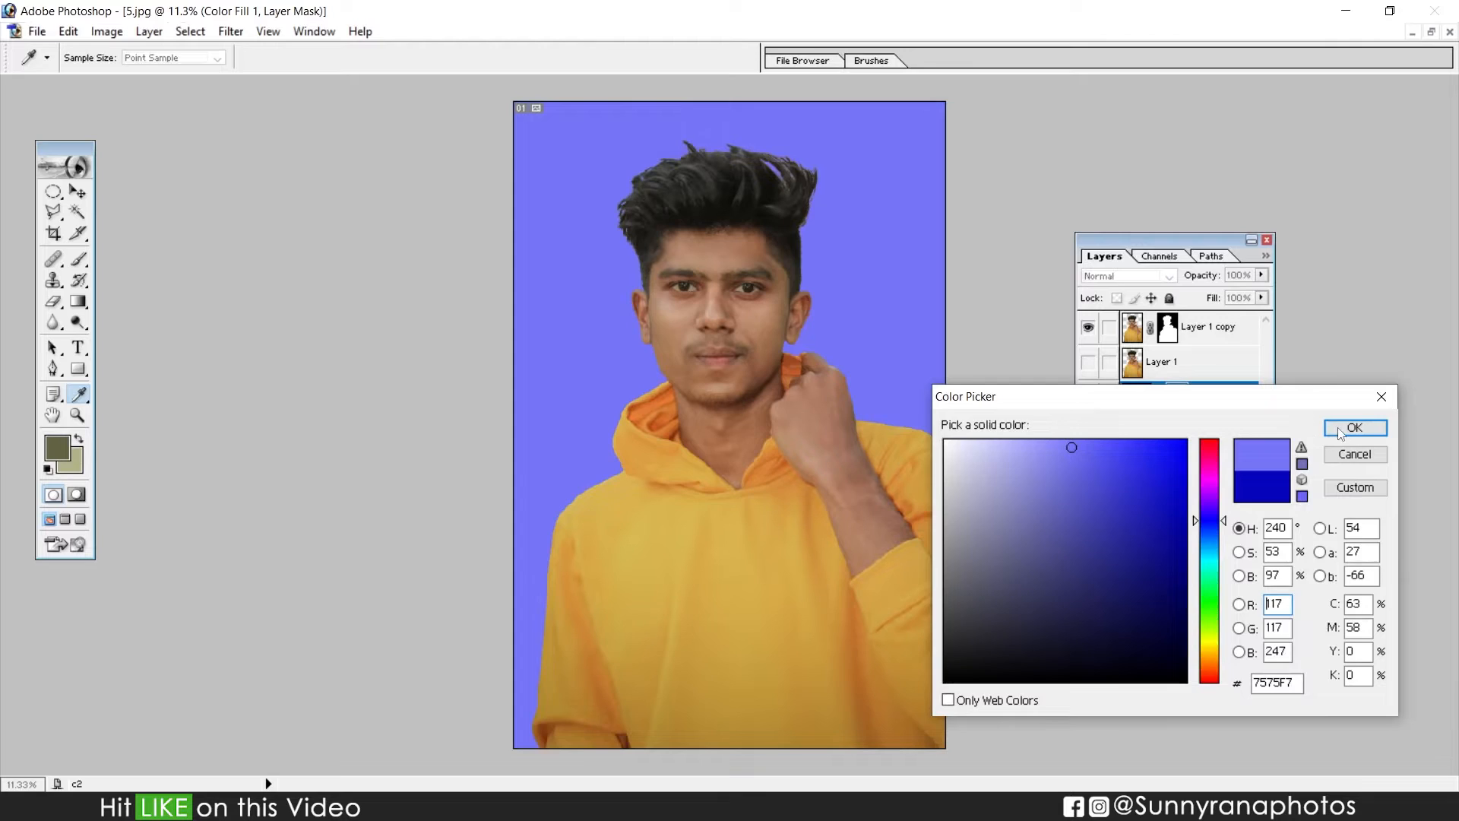
left_click(1340, 429)
left_click_drag(758, 124, 932, 362)
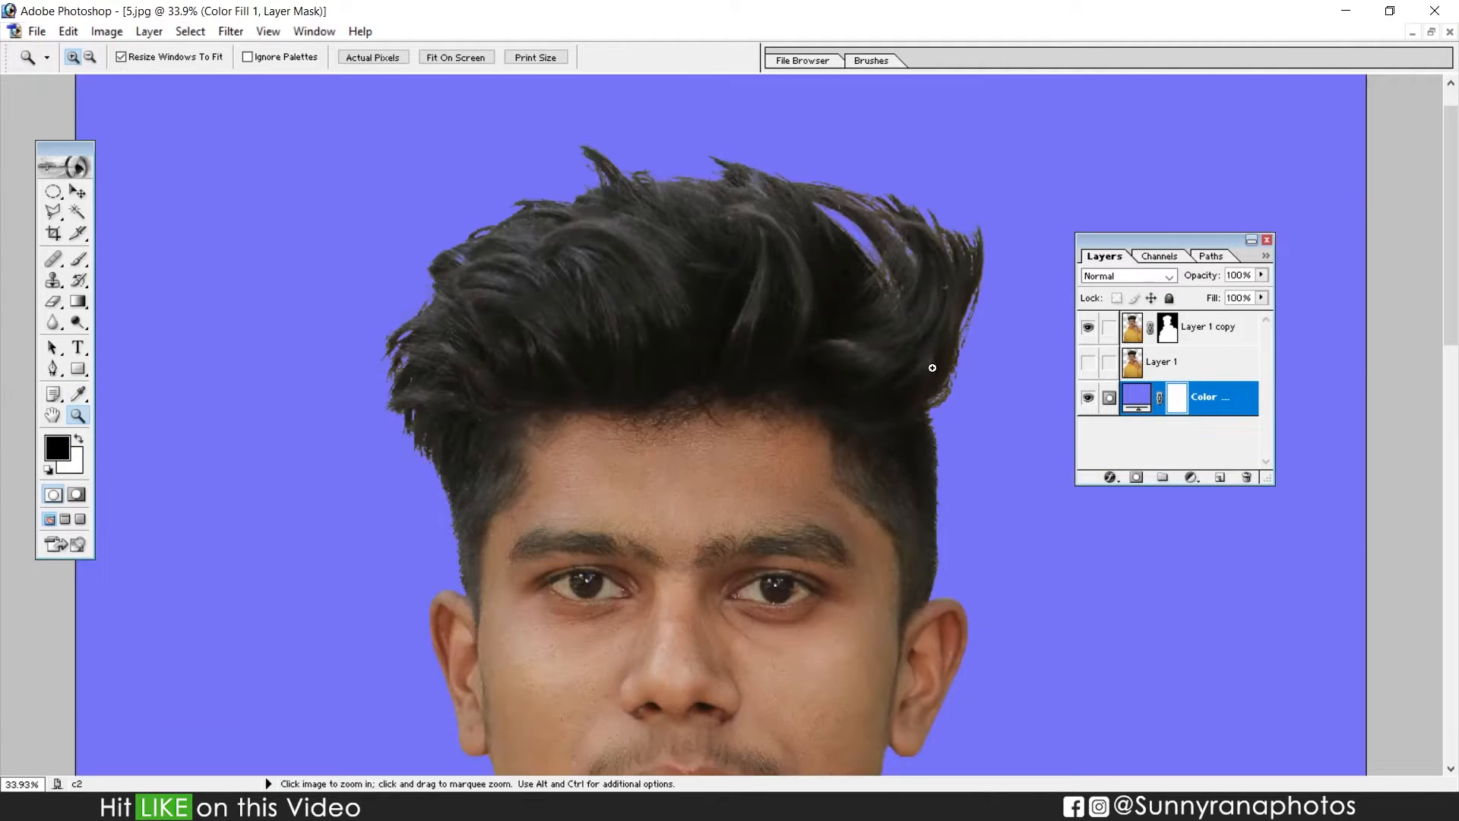
left_click_drag(983, 268, 1036, 403)
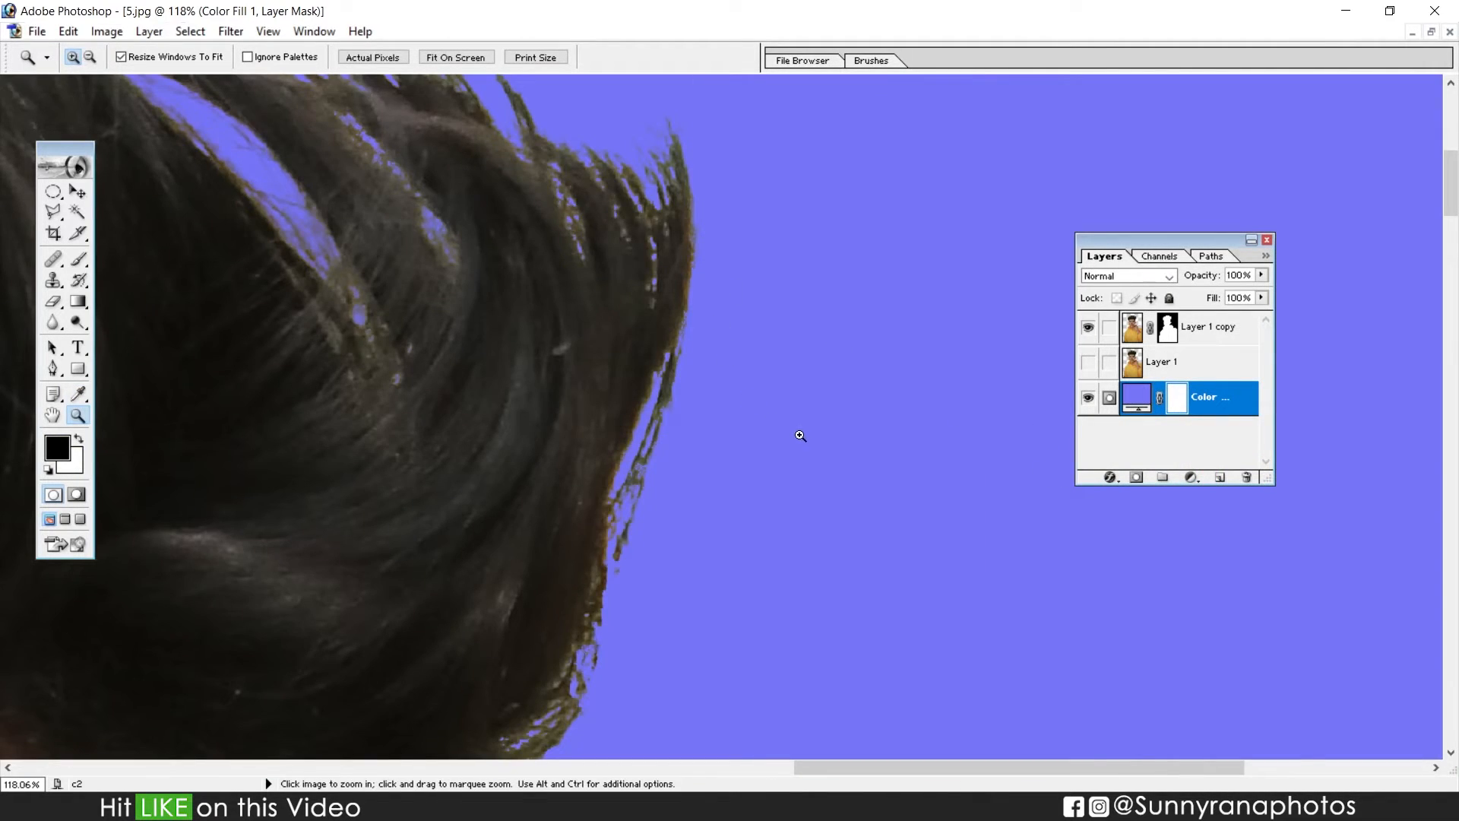
Target the image of Layer 1 copy at the right edge of the hair and activate the Blur tool
left_click_drag(733, 443, 840, 304)
left_click_drag(741, 298, 792, 368)
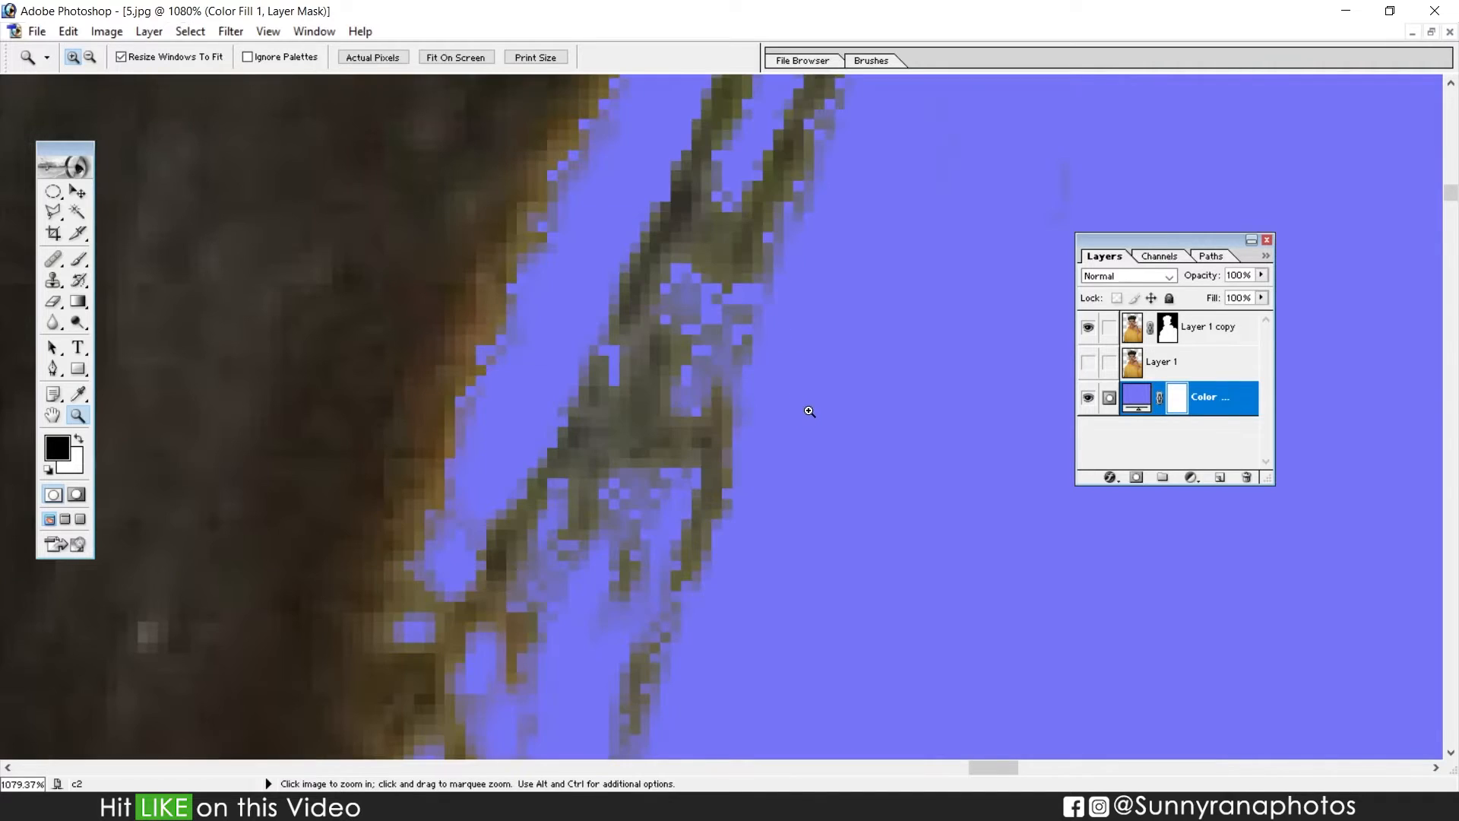
left_click(713, 327, "alt")
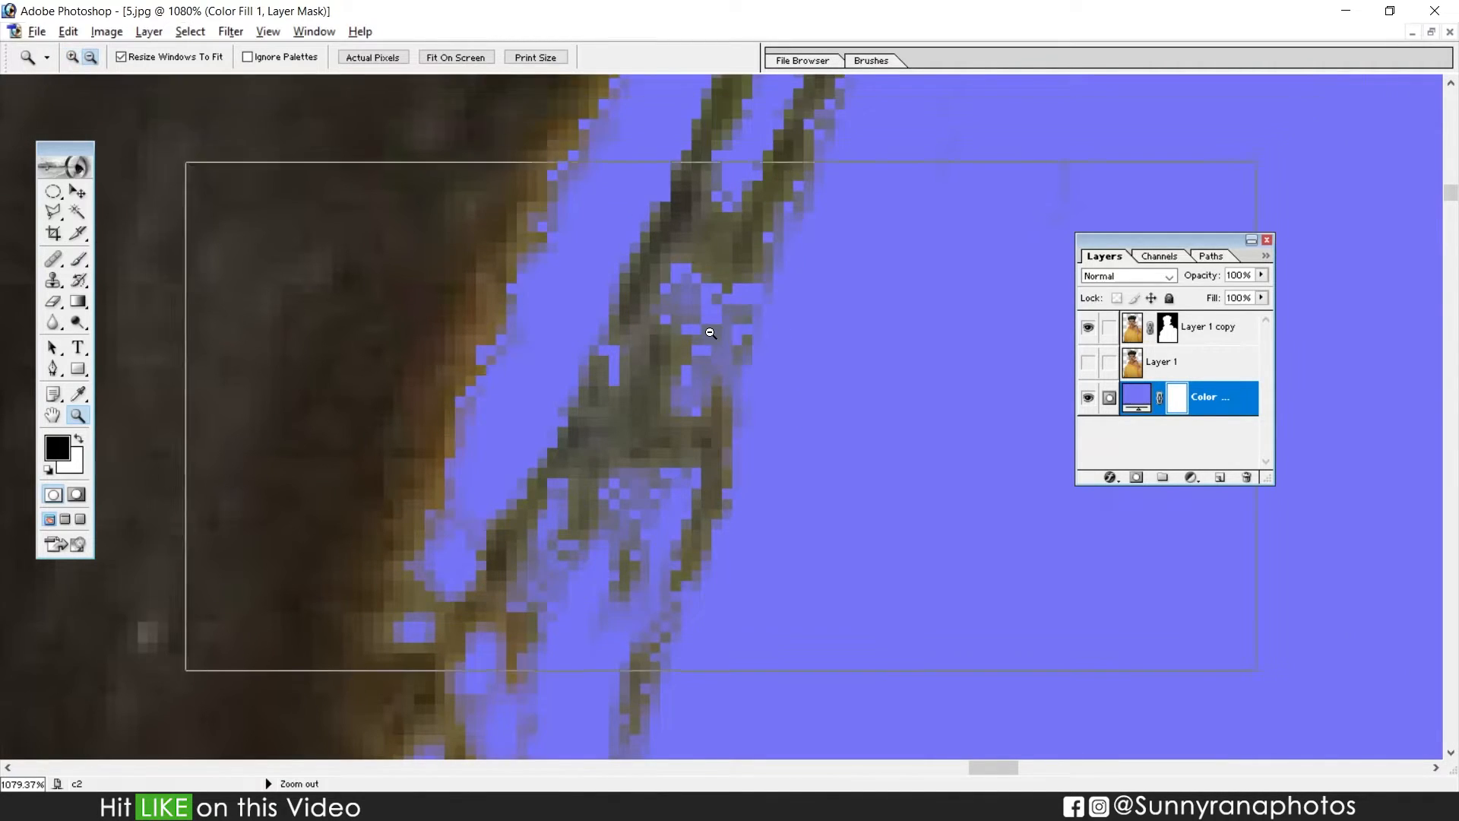
left_click(1131, 334)
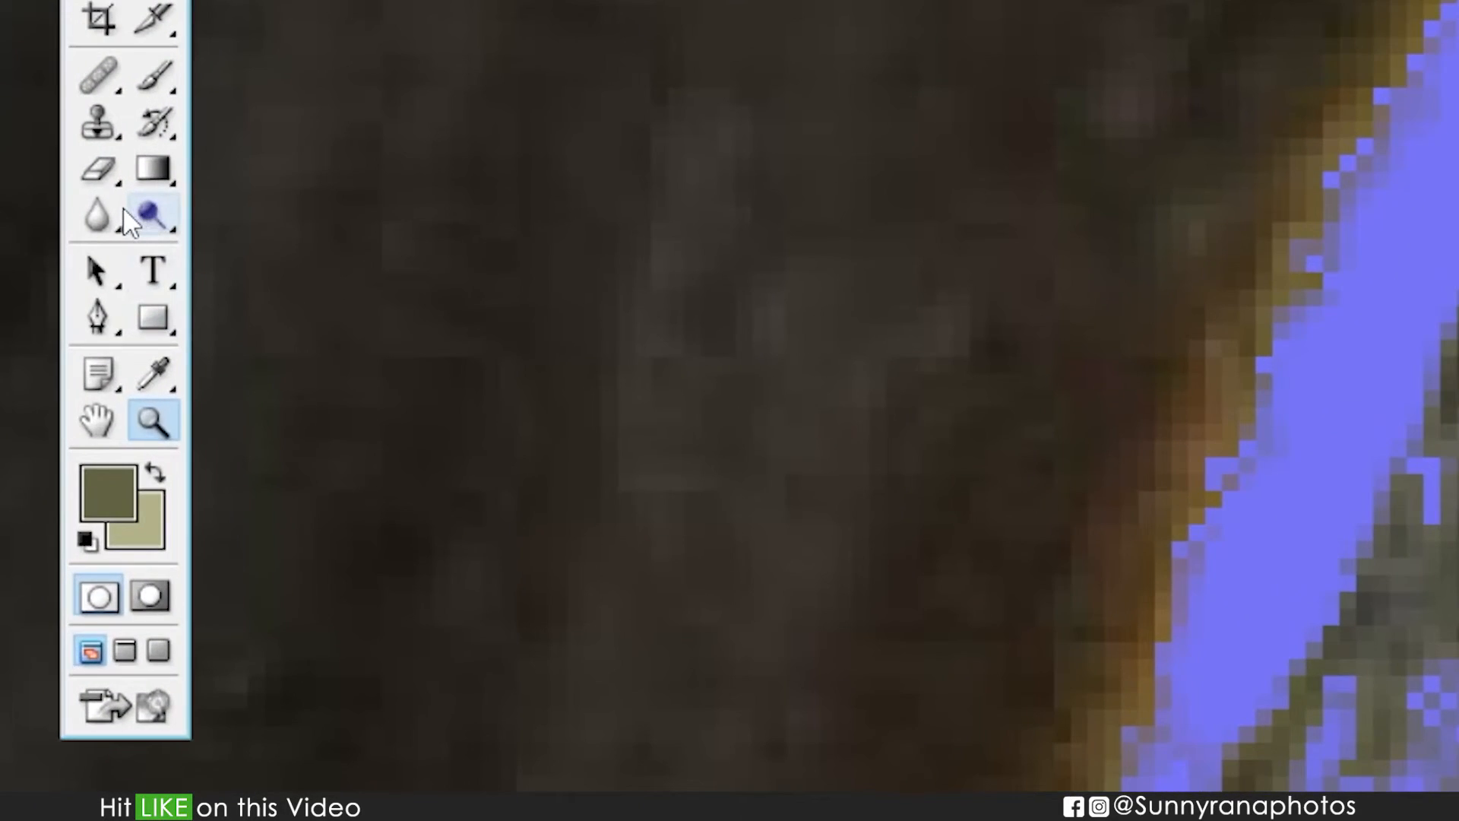
left_click(120, 208)
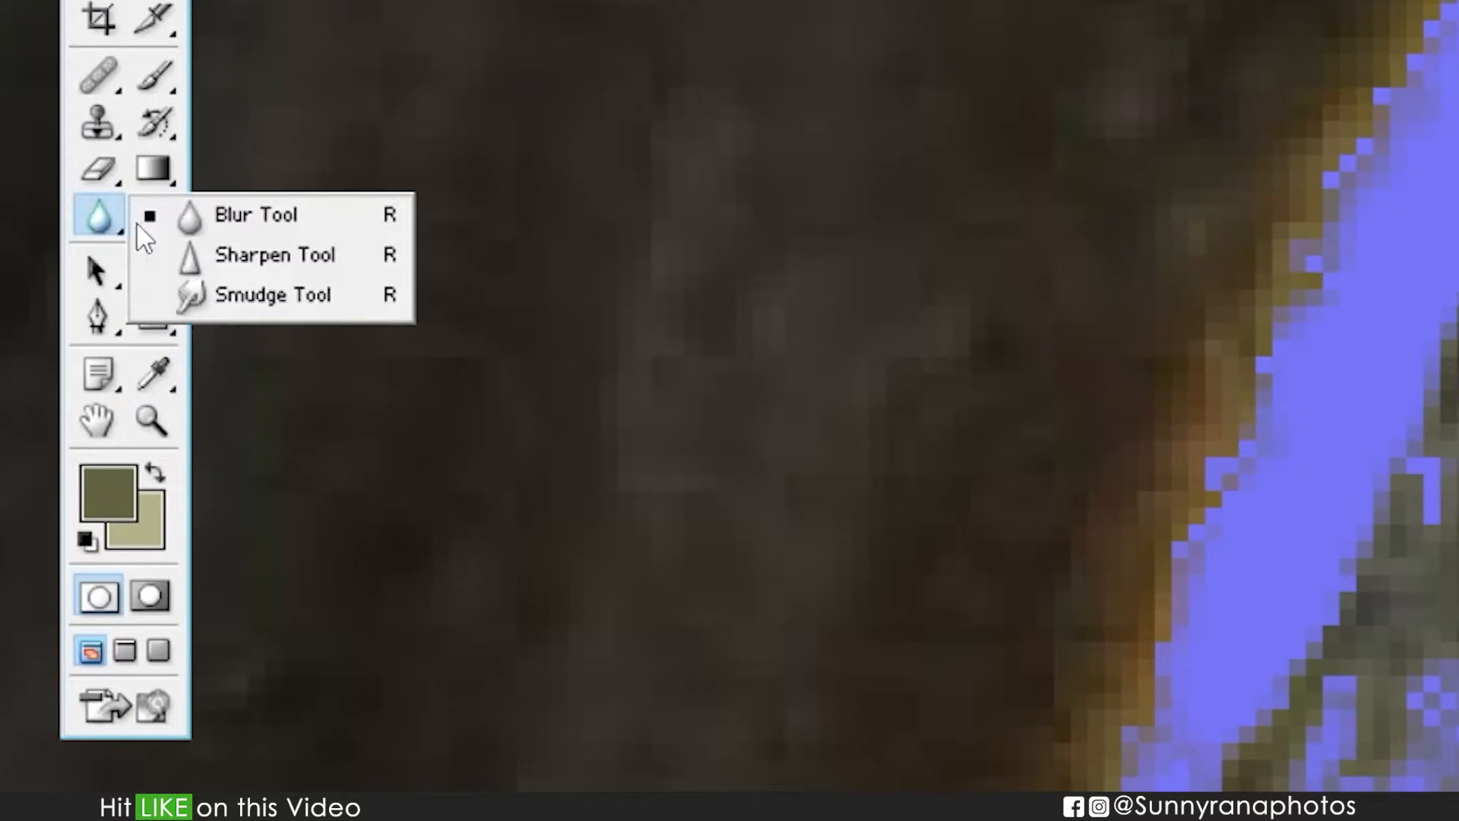
left_click(216, 219)
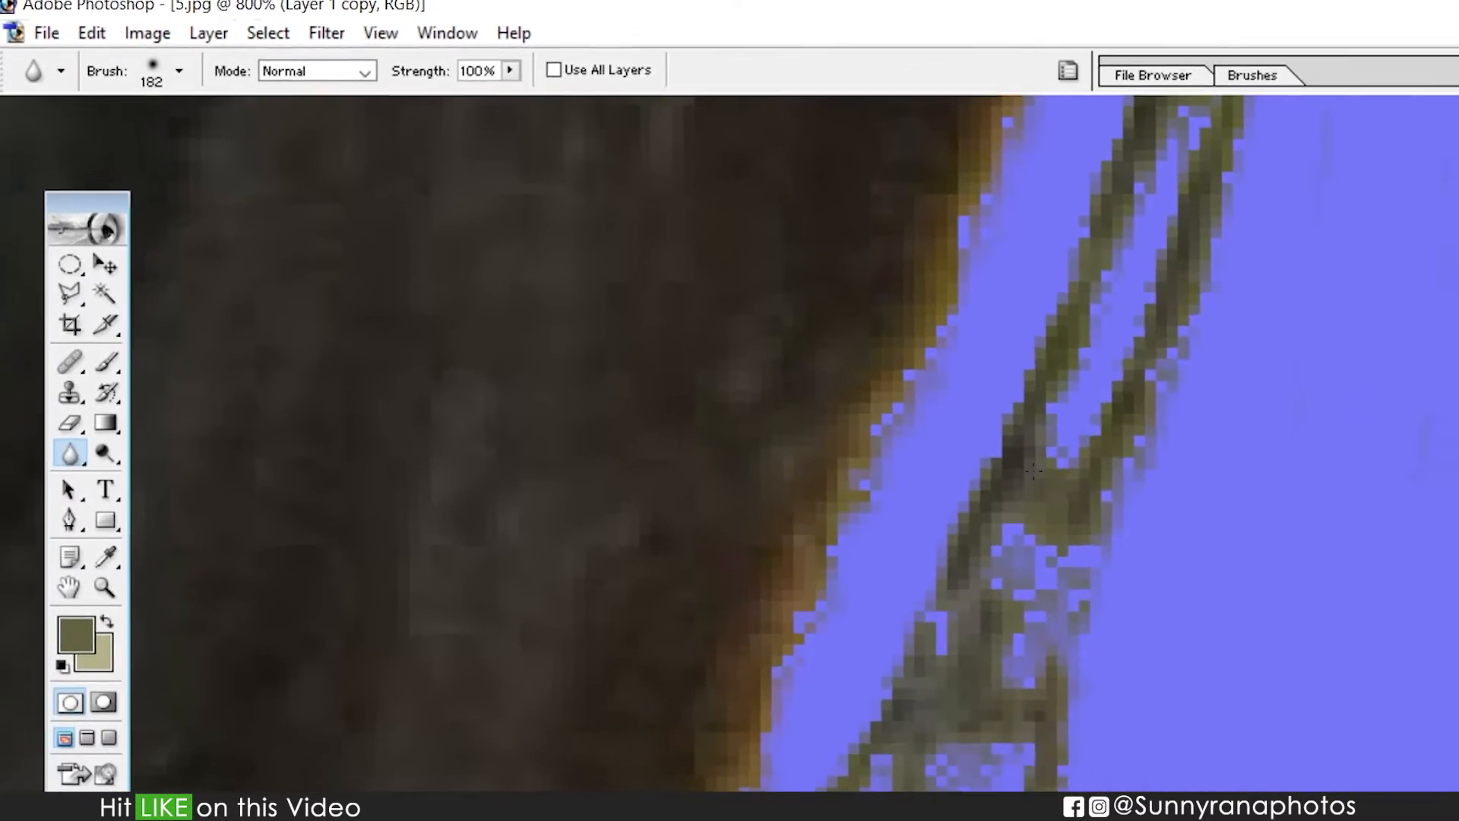
Blur the stray strands beside the right edge of the hair with a 22 px brush at 100% strength
right_click(730, 342)
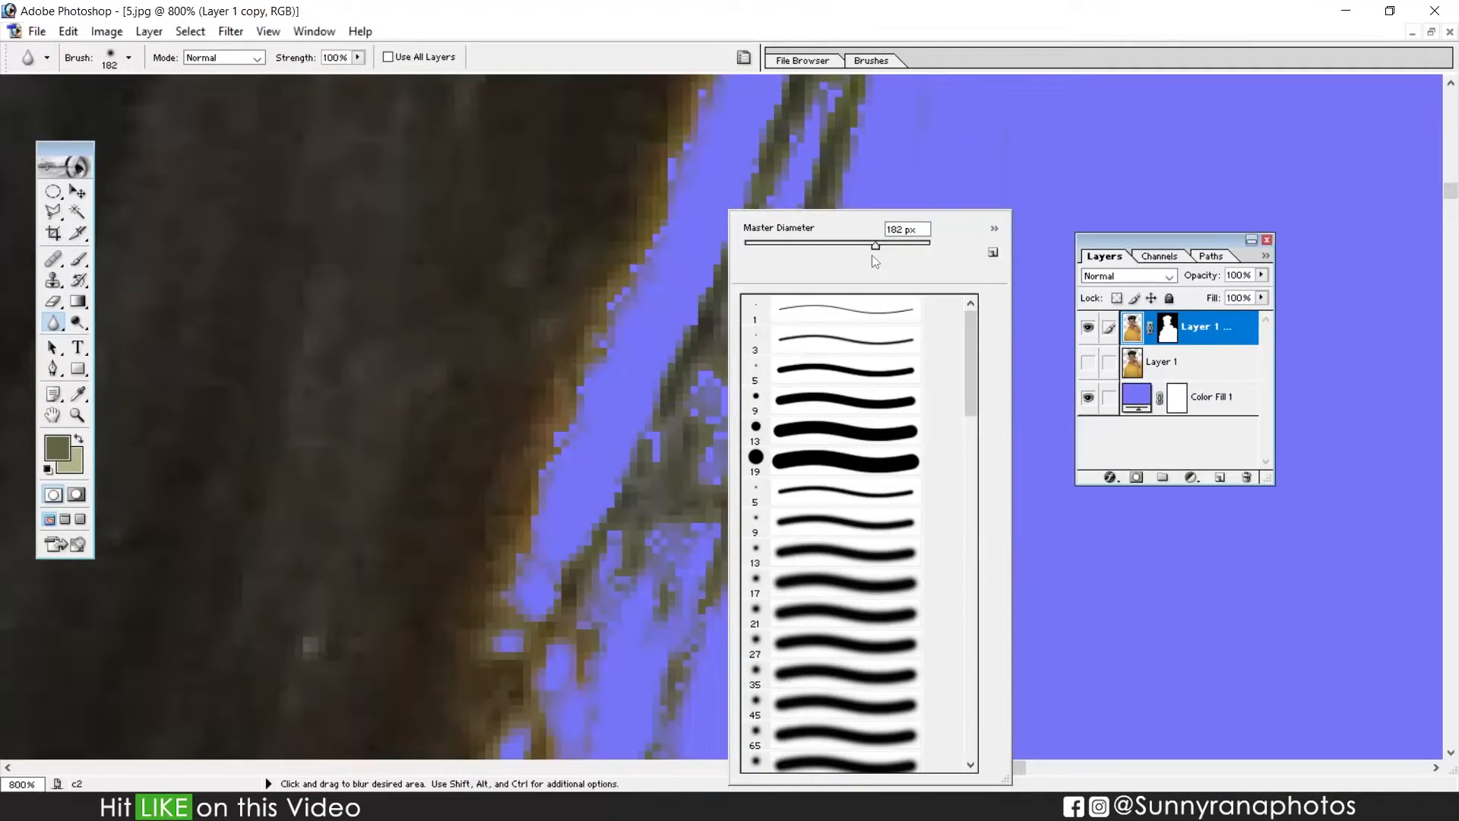
left_click(979, 6)
right_click(830, 293)
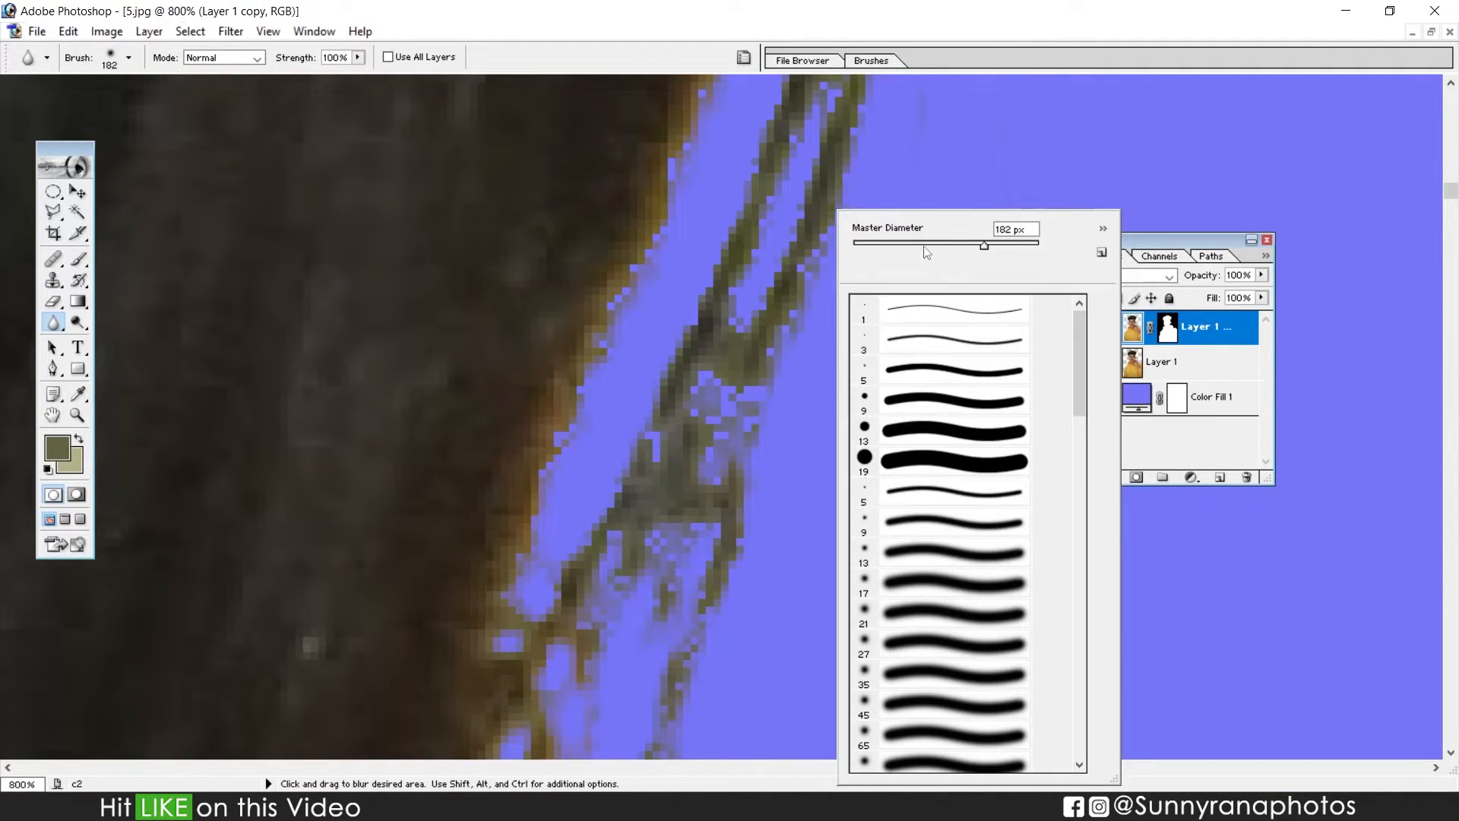
left_click(989, 7)
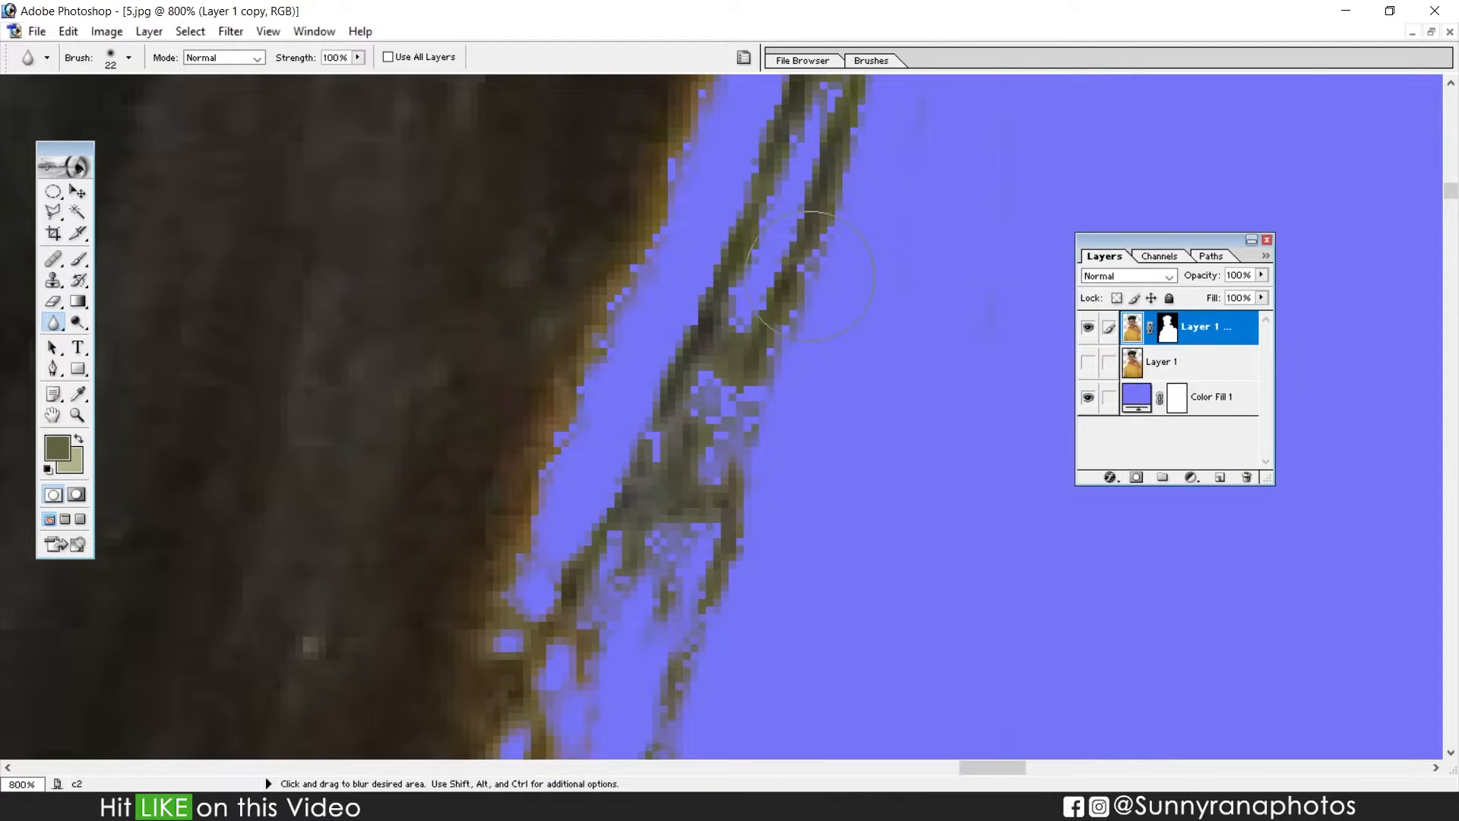
mouse_move(747, 427)
left_mouse_down()
mouse_move(746, 399)
mouse_move(633, 570)
mouse_move(698, 272)
mouse_move(740, 339)
mouse_move(651, 556)
left_mouse_up()
left_click_drag(695, 310, 815, 204)
left_click_drag(758, 459, 798, 303)
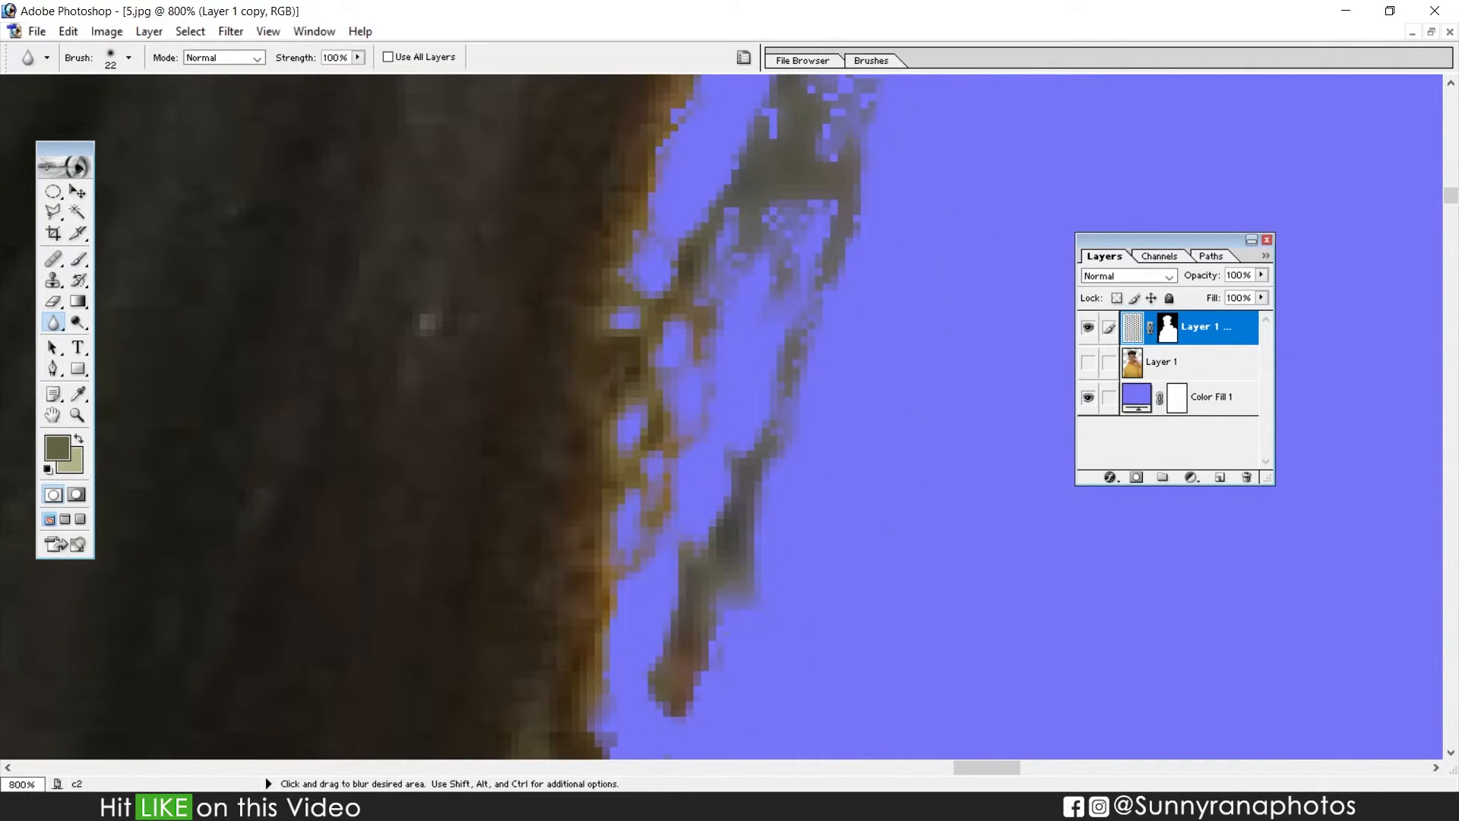
Check the blurred hair in the whole image and return to a close view of the head
right_click(768, 524)
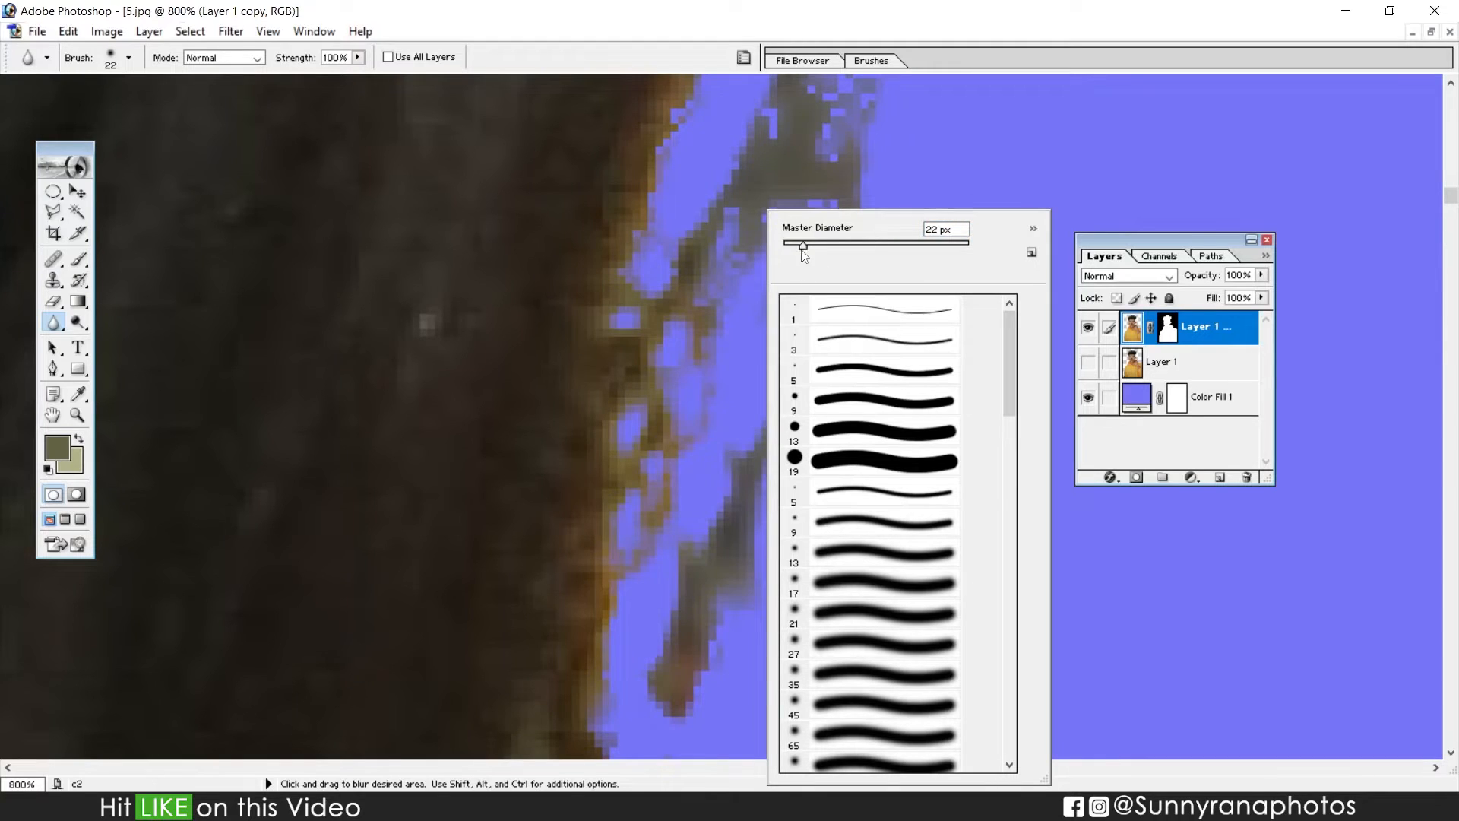
double_click(930, 9)
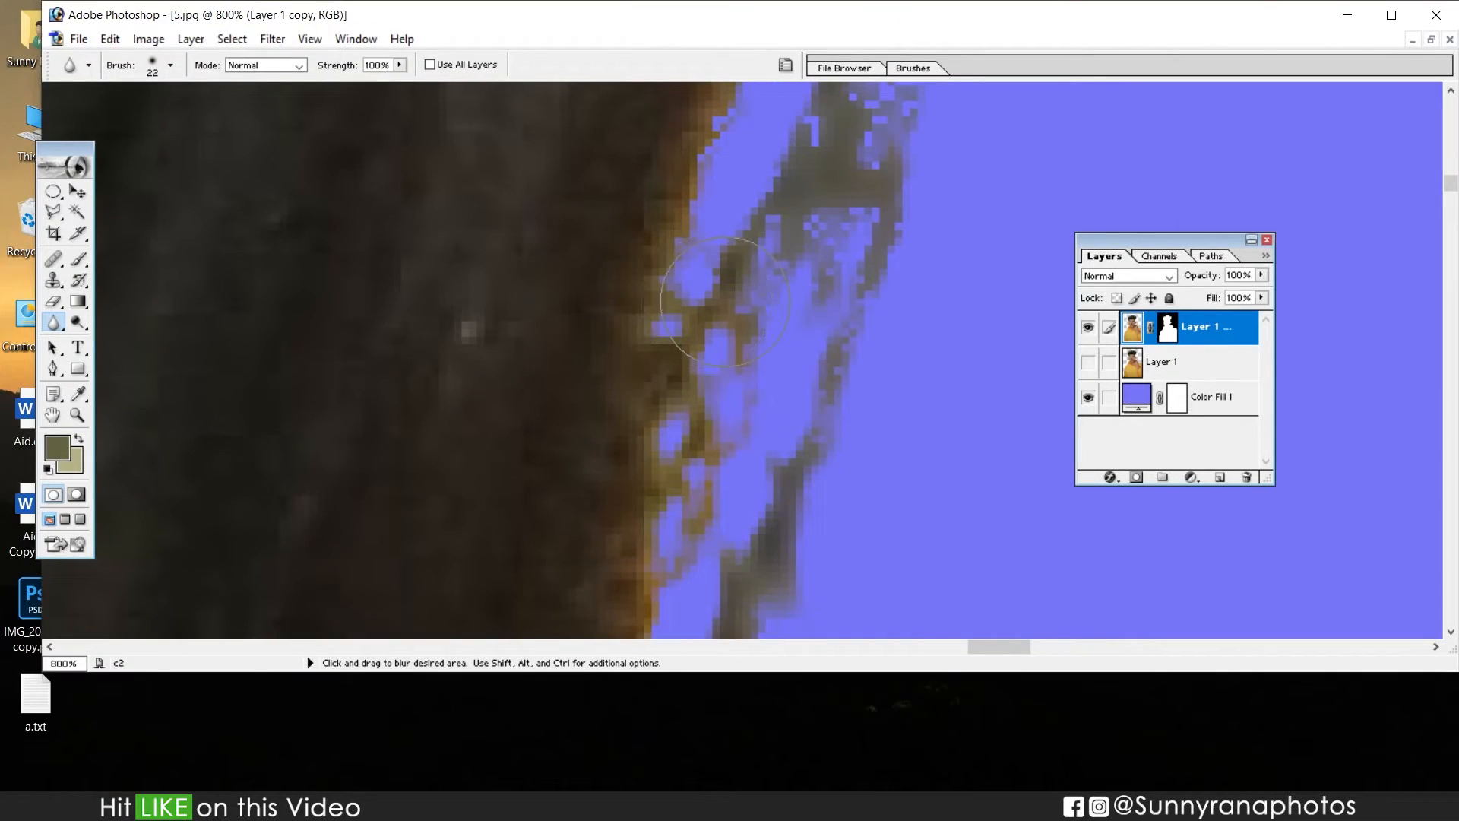
key("z")
right_click(726, 301)
left_click(760, 312)
double_click(1032, 15)
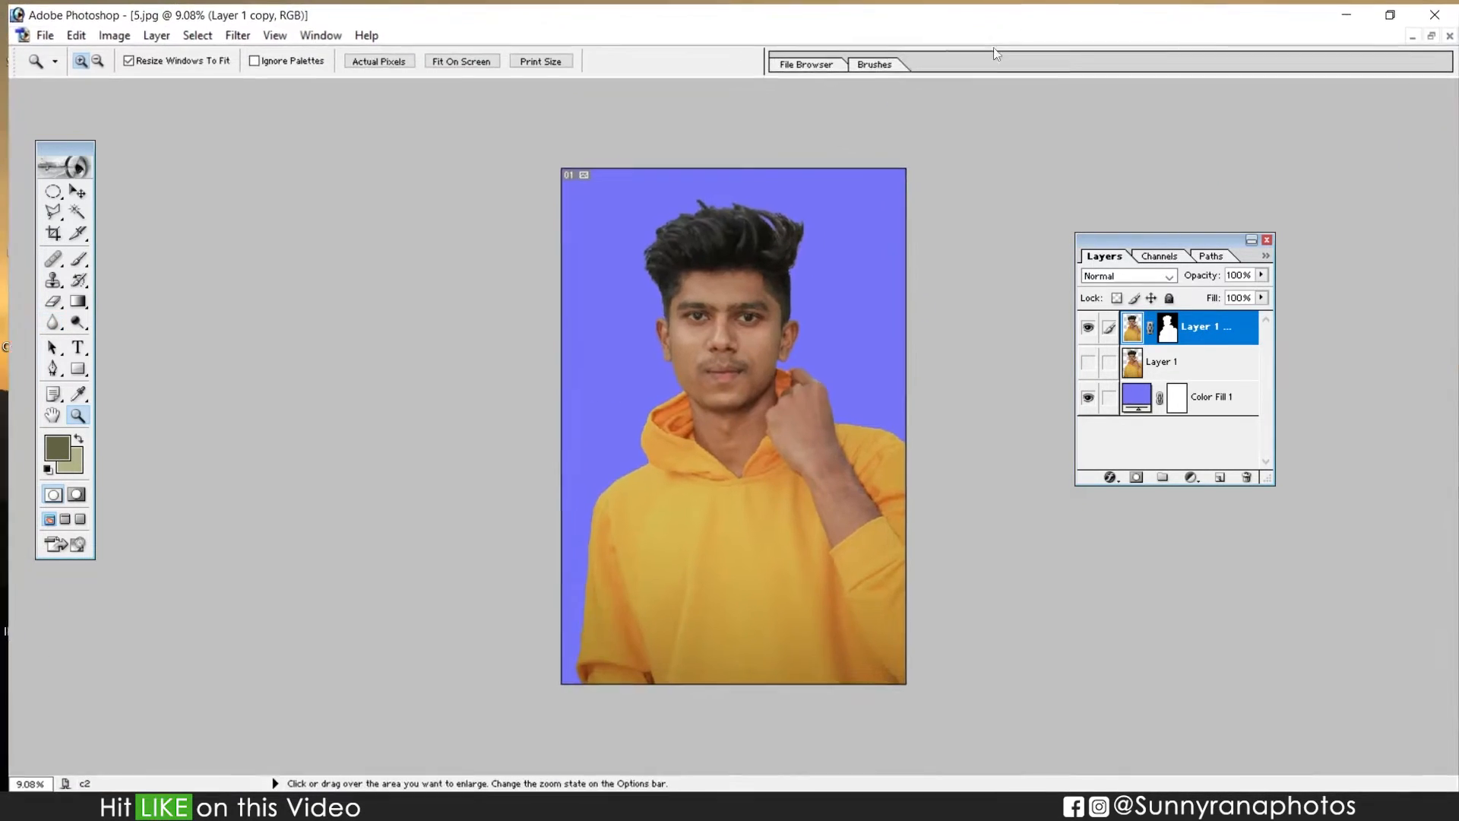
left_click_drag(771, 220, 828, 342)
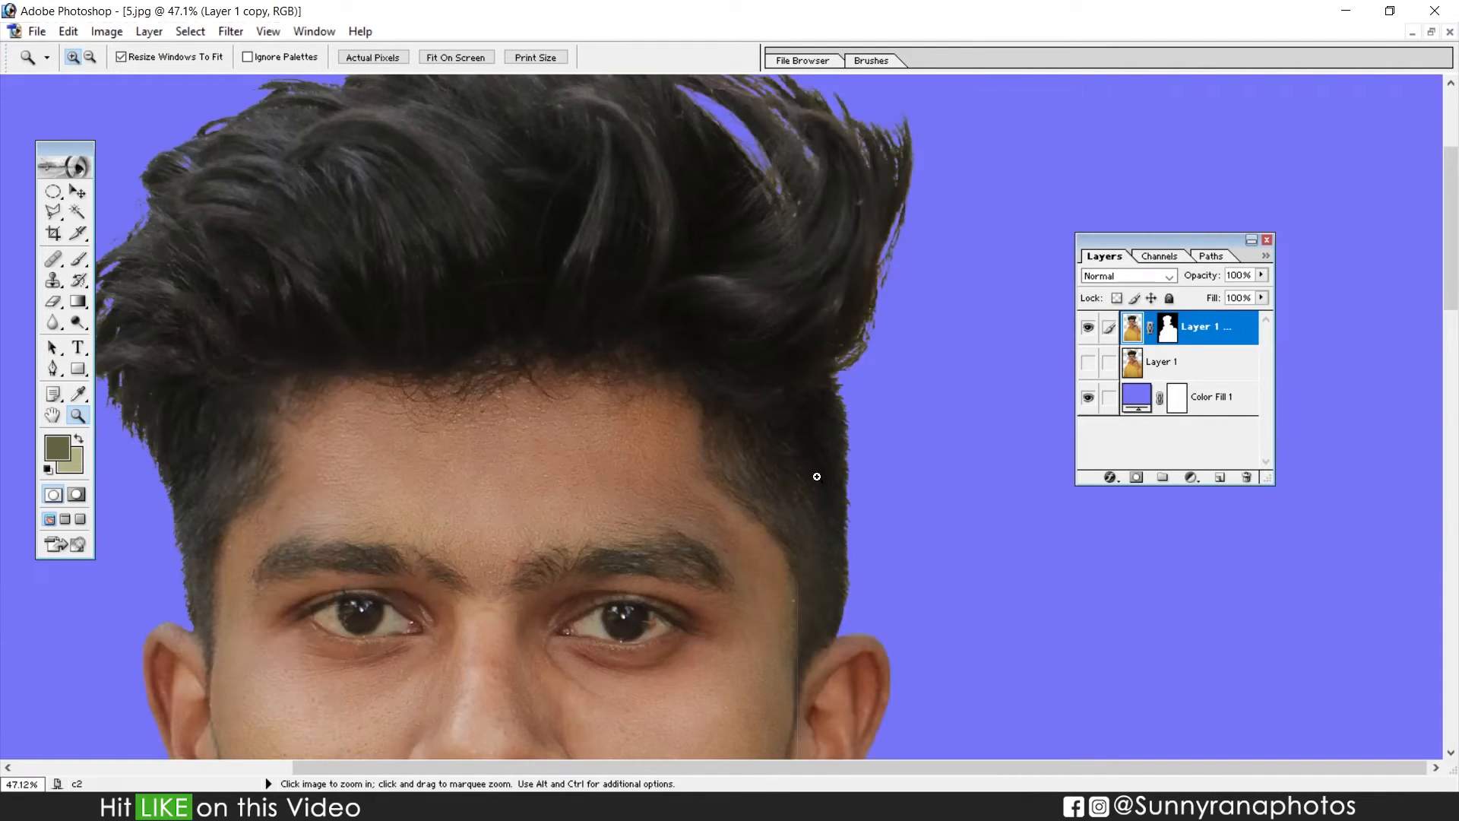
Set the Blur tool to a 149 px brush at 50% strength for the hair on Layer 1 copy
key("b")
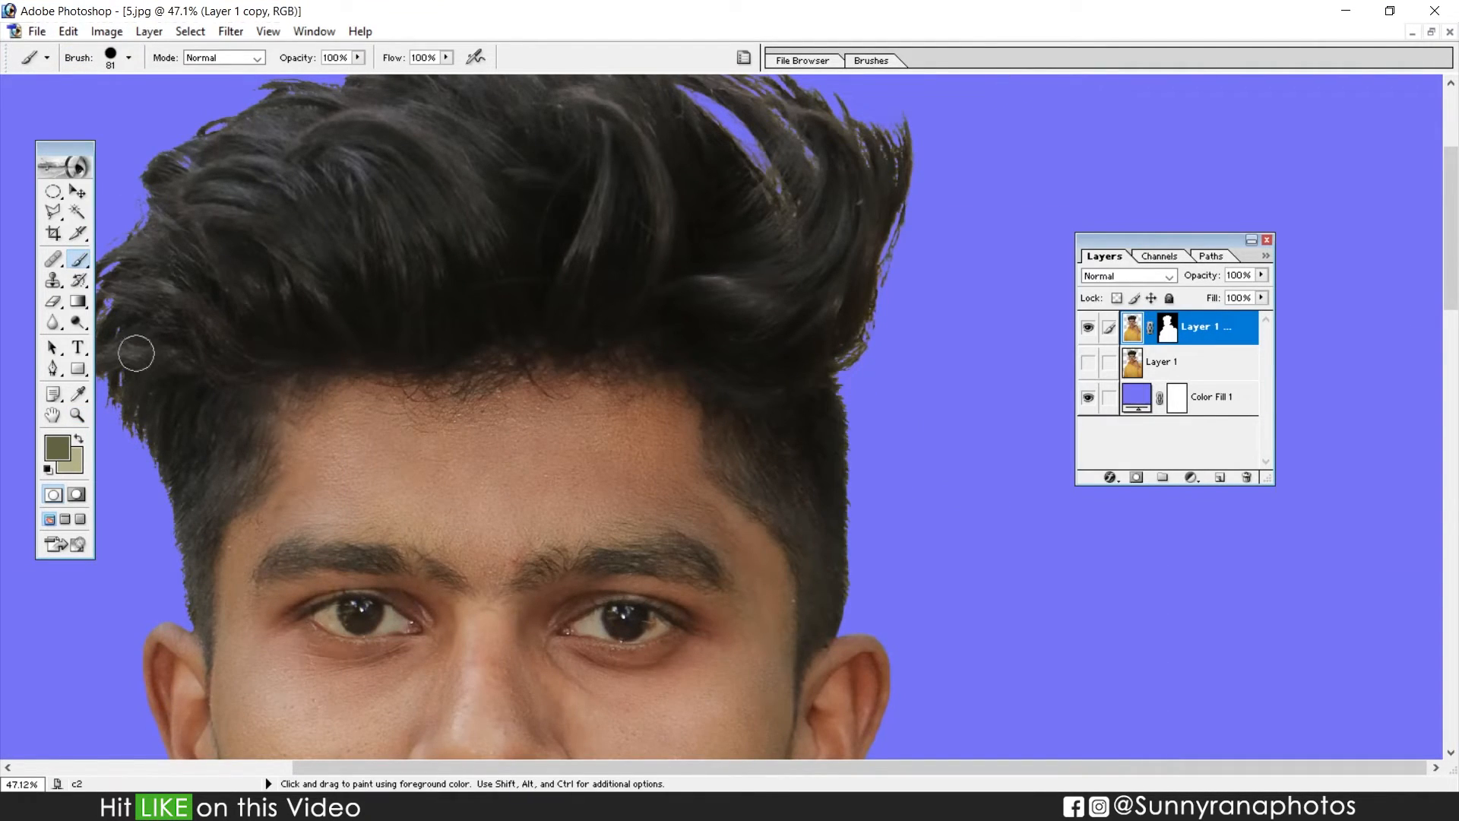
left_click(54, 323)
right_click(886, 422)
left_click(850, 519)
mouse_move(920, 248)
left_mouse_down()
mouse_move(938, 248)
mouse_move(950, 455)
left_mouse_up()
right_click(939, 449)
left_click_drag(991, 247, 1012, 247)
left_click(563, 288)
double_click(349, 57)
type("50")
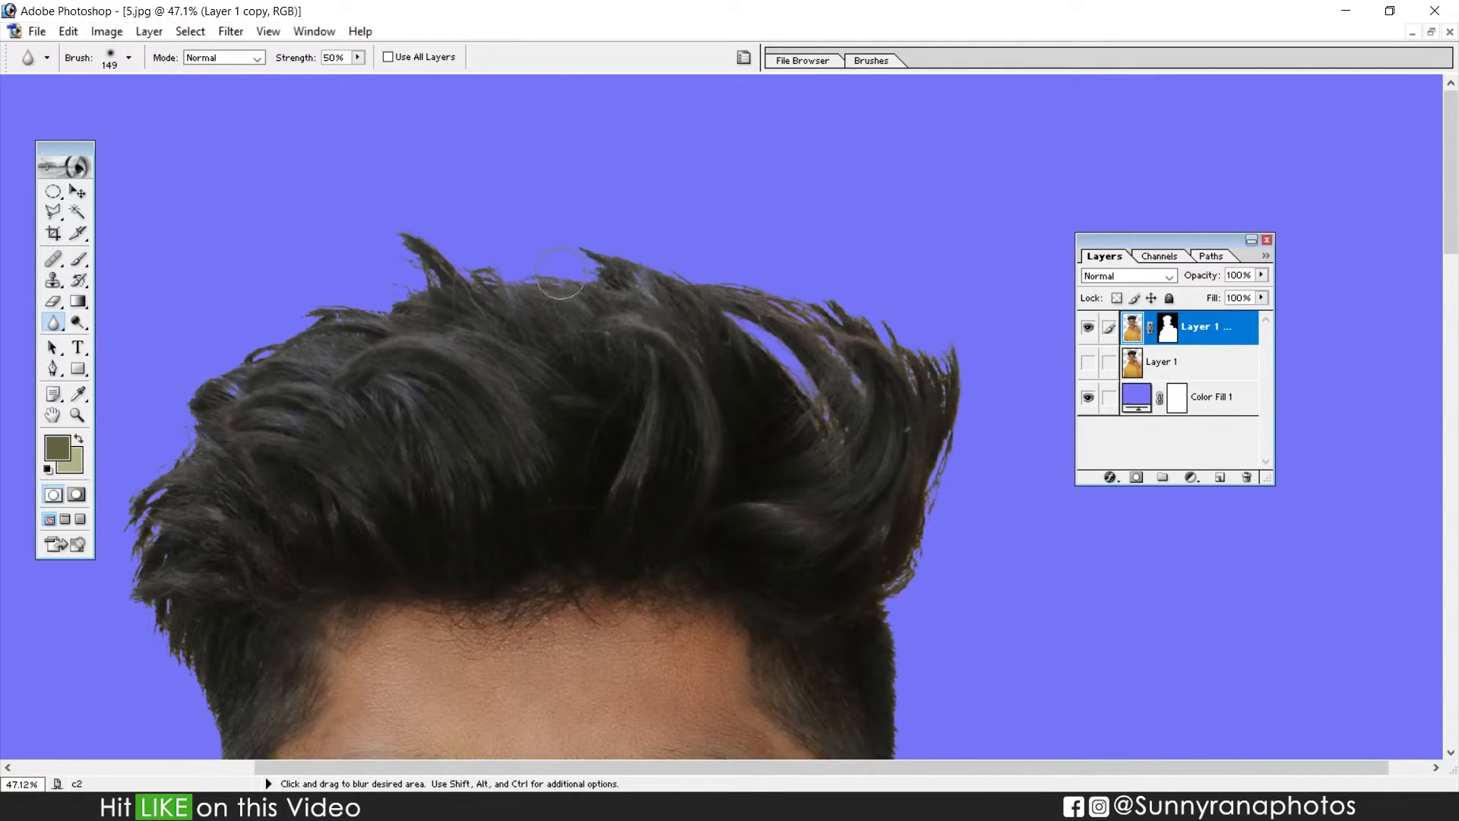
Blur the left edge of the hair on Layer 1 copy and fit the whole image on screen
left_click_drag(190, 661, 190, 431)
left_click_drag(260, 625, 392, 392)
key("z")
right_click(698, 356)
left_click(729, 368)
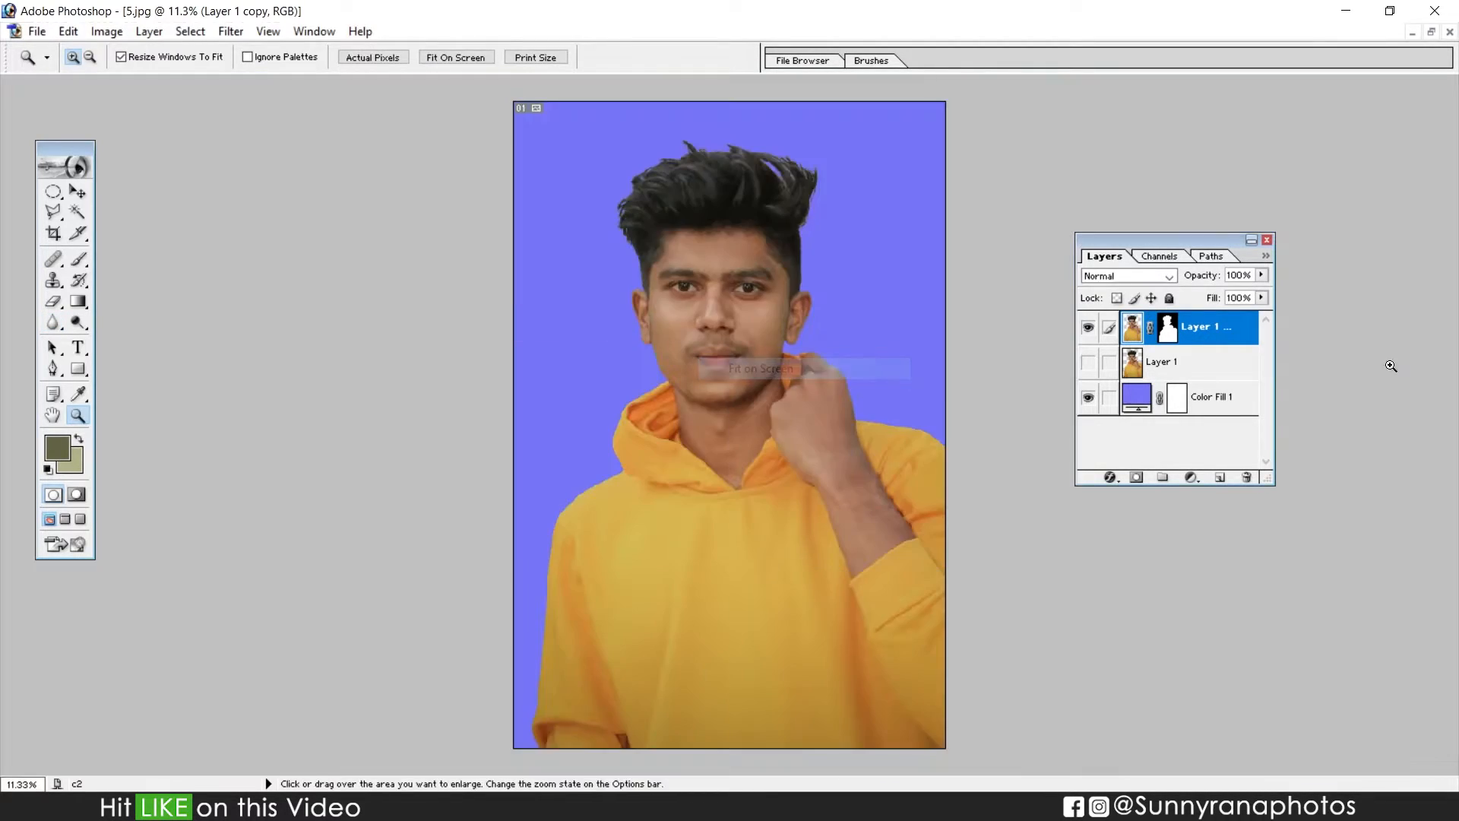
Change the solid fill layer's color to lime green (96FF00)
double_click(1140, 402)
left_click(1185, 441)
left_click_drag(1208, 521, 1206, 606)
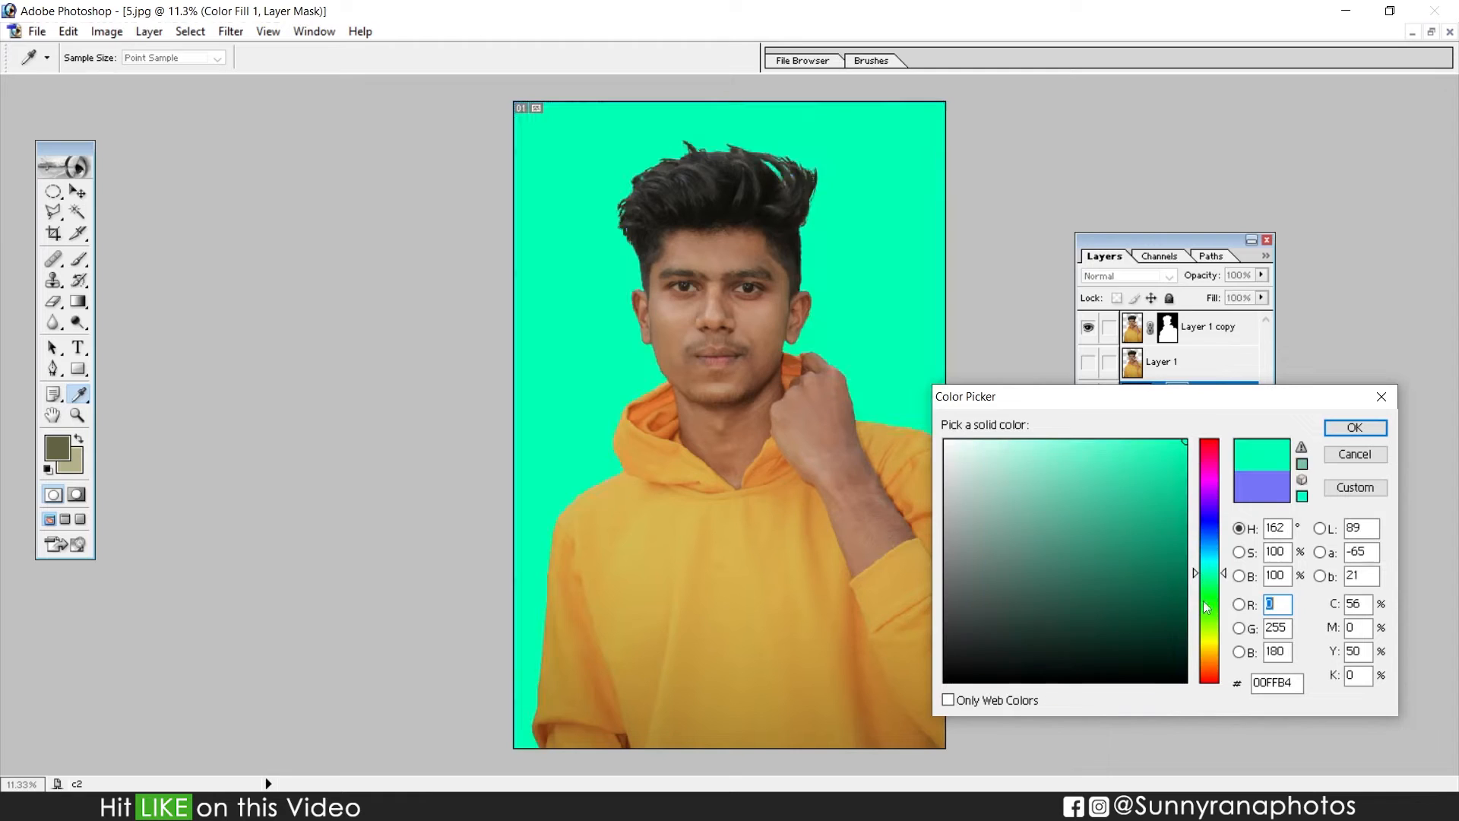
left_click(1210, 627)
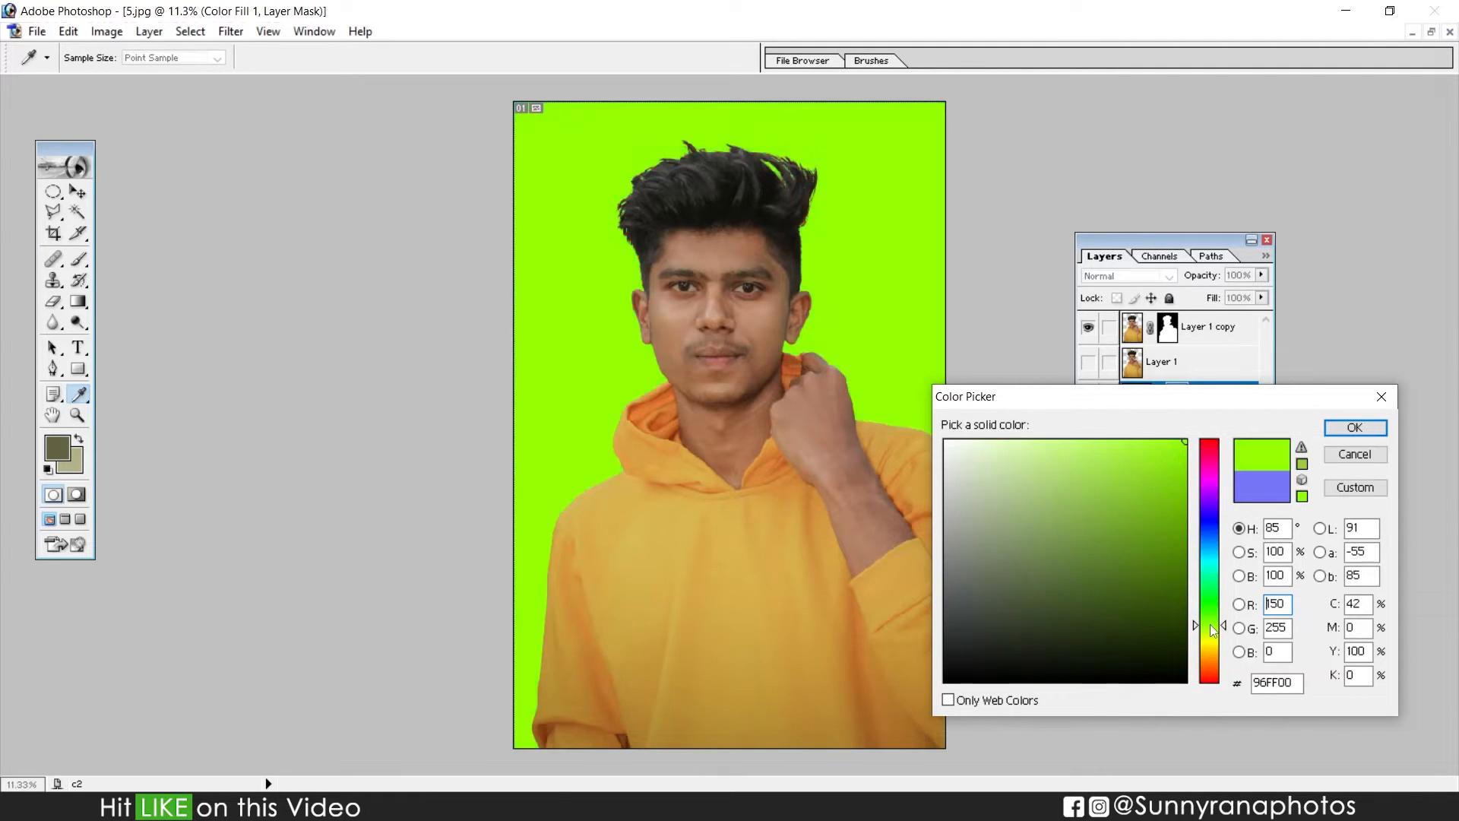
left_click(1355, 427)
Inspect the side hair above the right ear against the green fill and select Layer 1 copy
left_click_drag(791, 237, 873, 354)
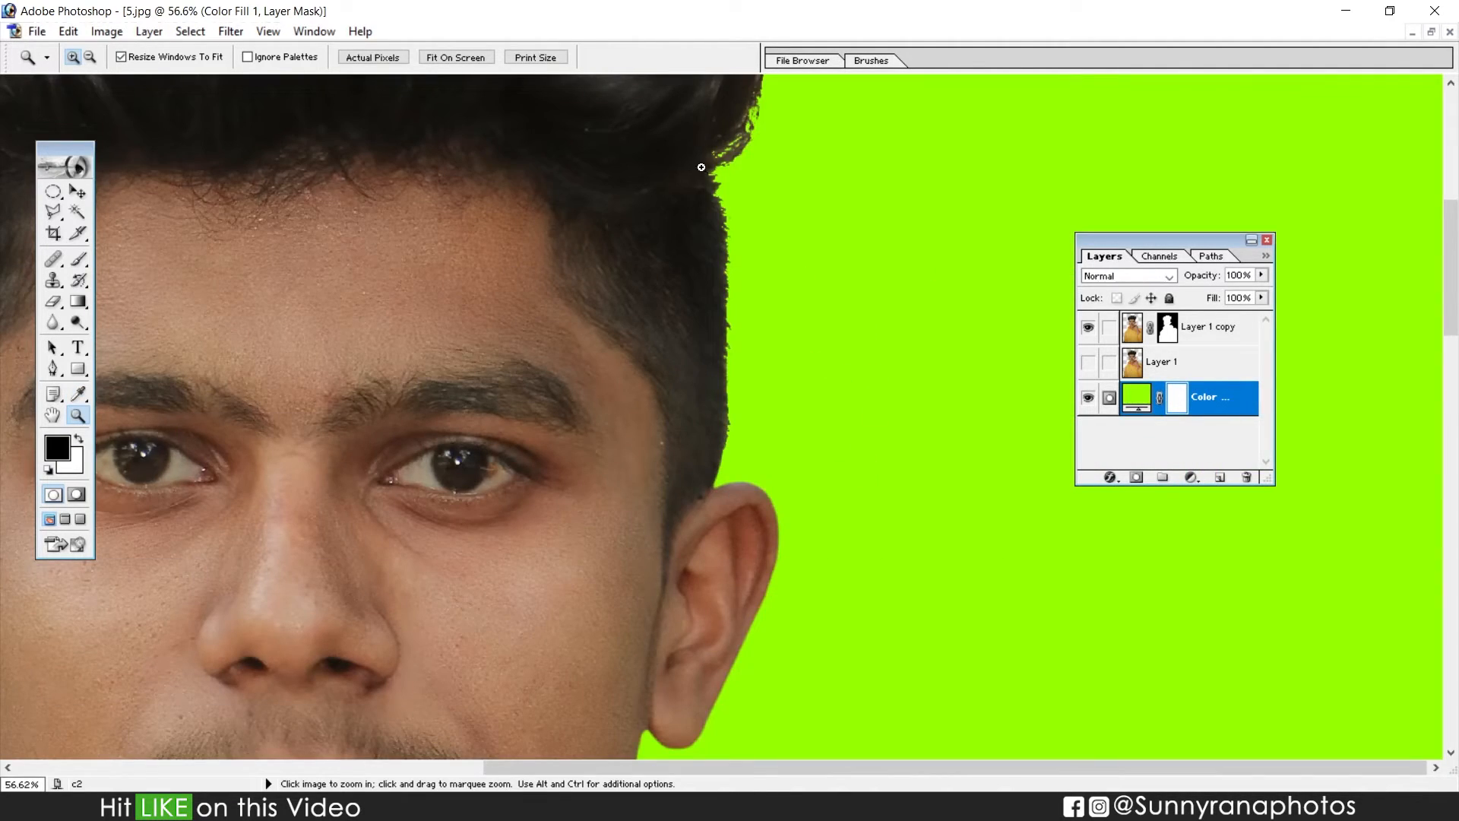
left_click_drag(699, 166, 779, 395)
left_click(1201, 327)
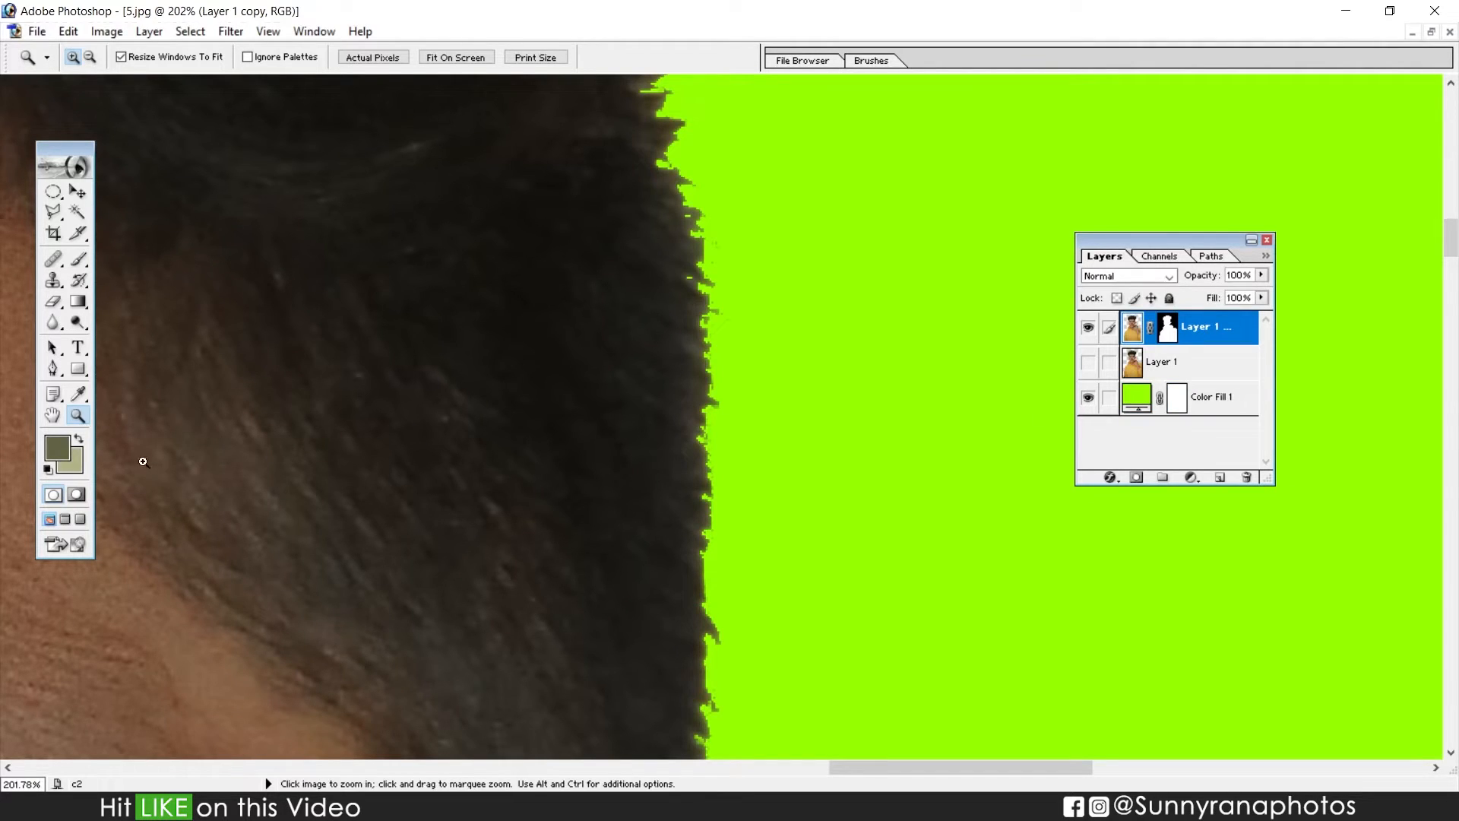
key("b")
left_click_drag(684, 199, 709, 344)
key("ctrl+z")
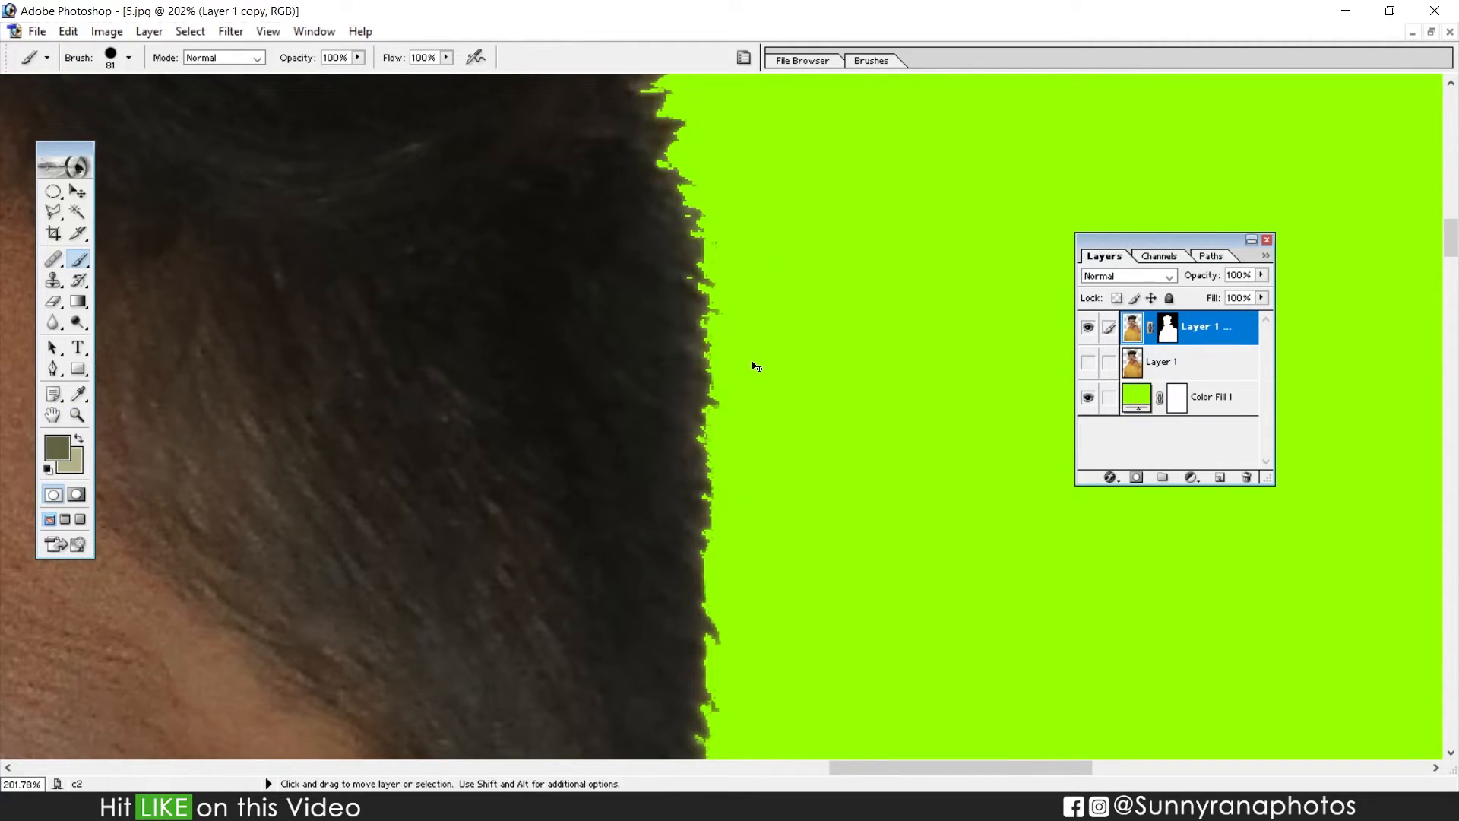
Blur the edge of the side hair above the right ear at 73% strength and fit the image on screen
left_click(52, 321)
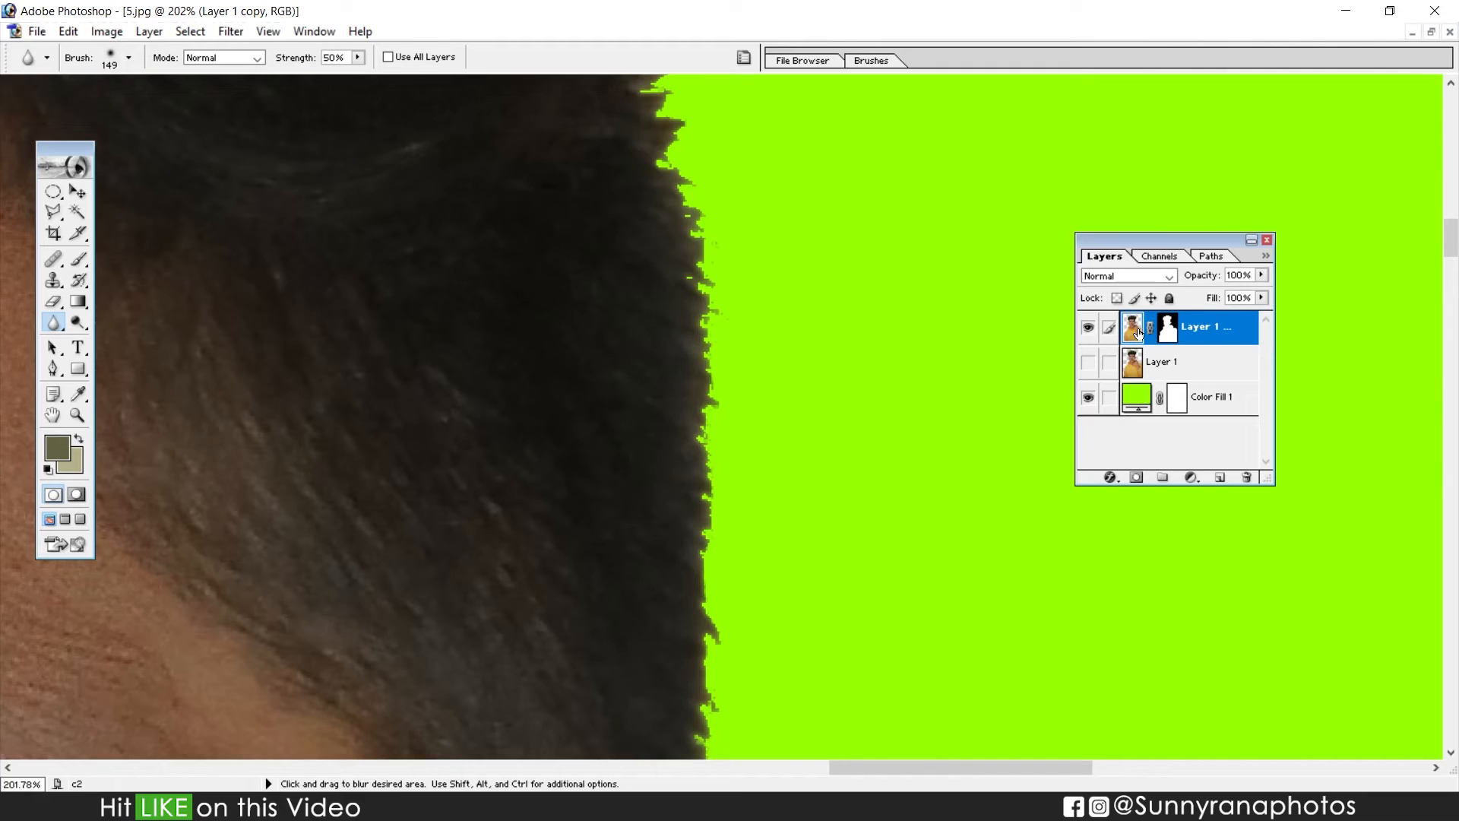
left_click_drag(358, 58, 505, 6)
left_click_drag(683, 718, 692, 411)
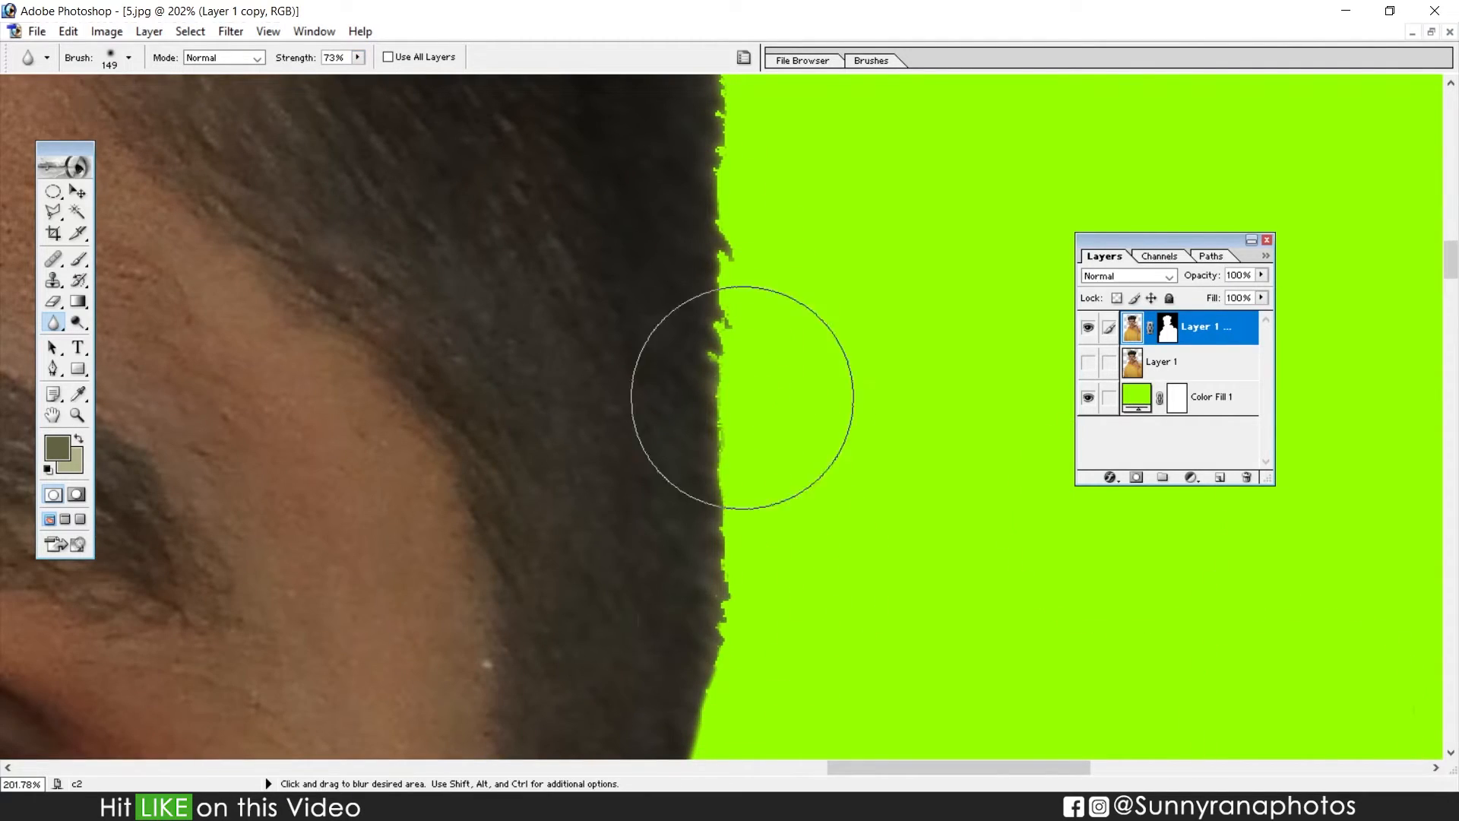
key("z")
key("ctrl+0")
Hide the Color Fill 1 layer to leave the person on transparency, keeping the document window maximized
left_click(1431, 31)
left_click(1087, 396)
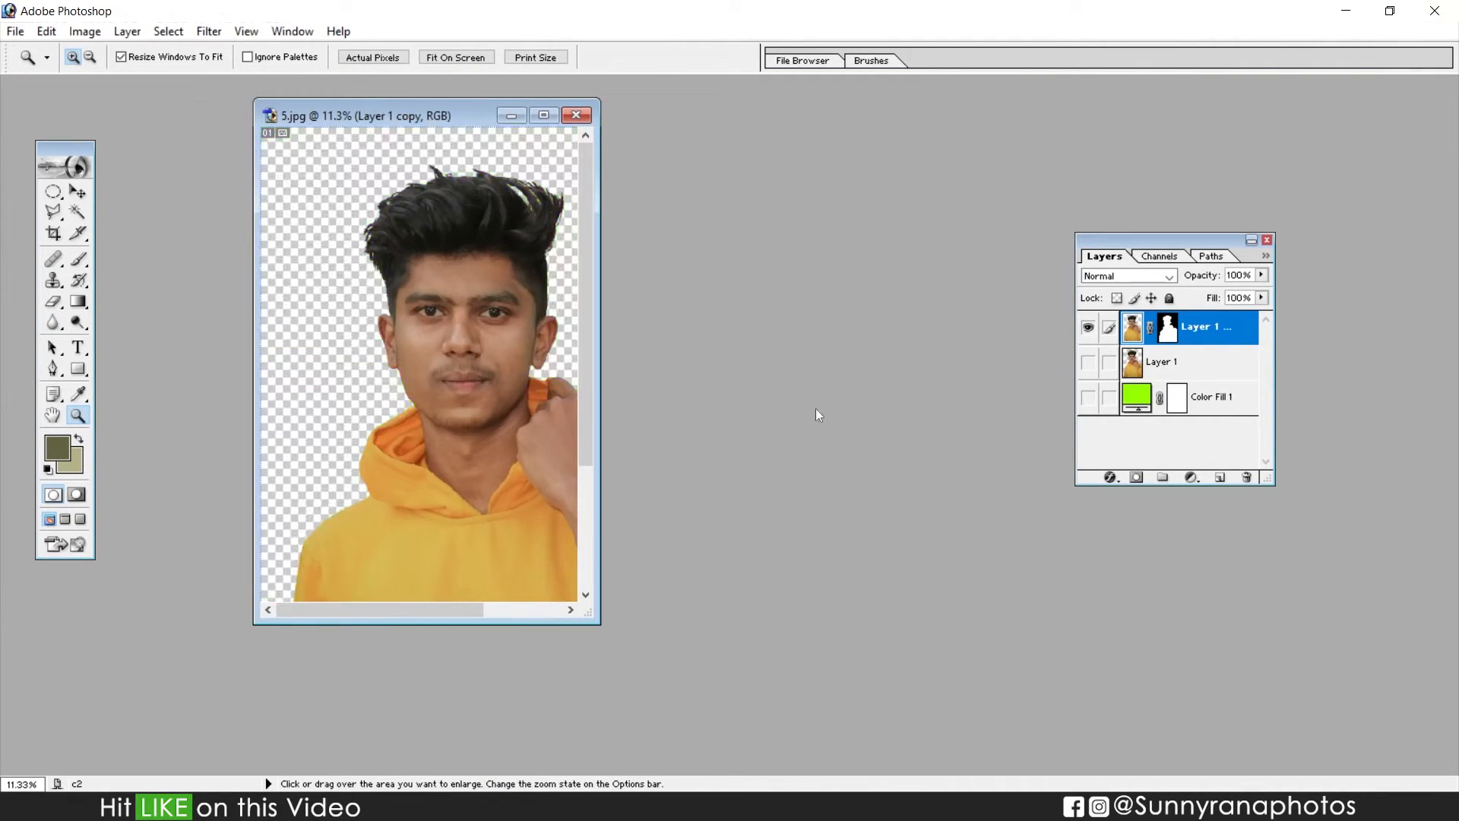
left_click(542, 116)
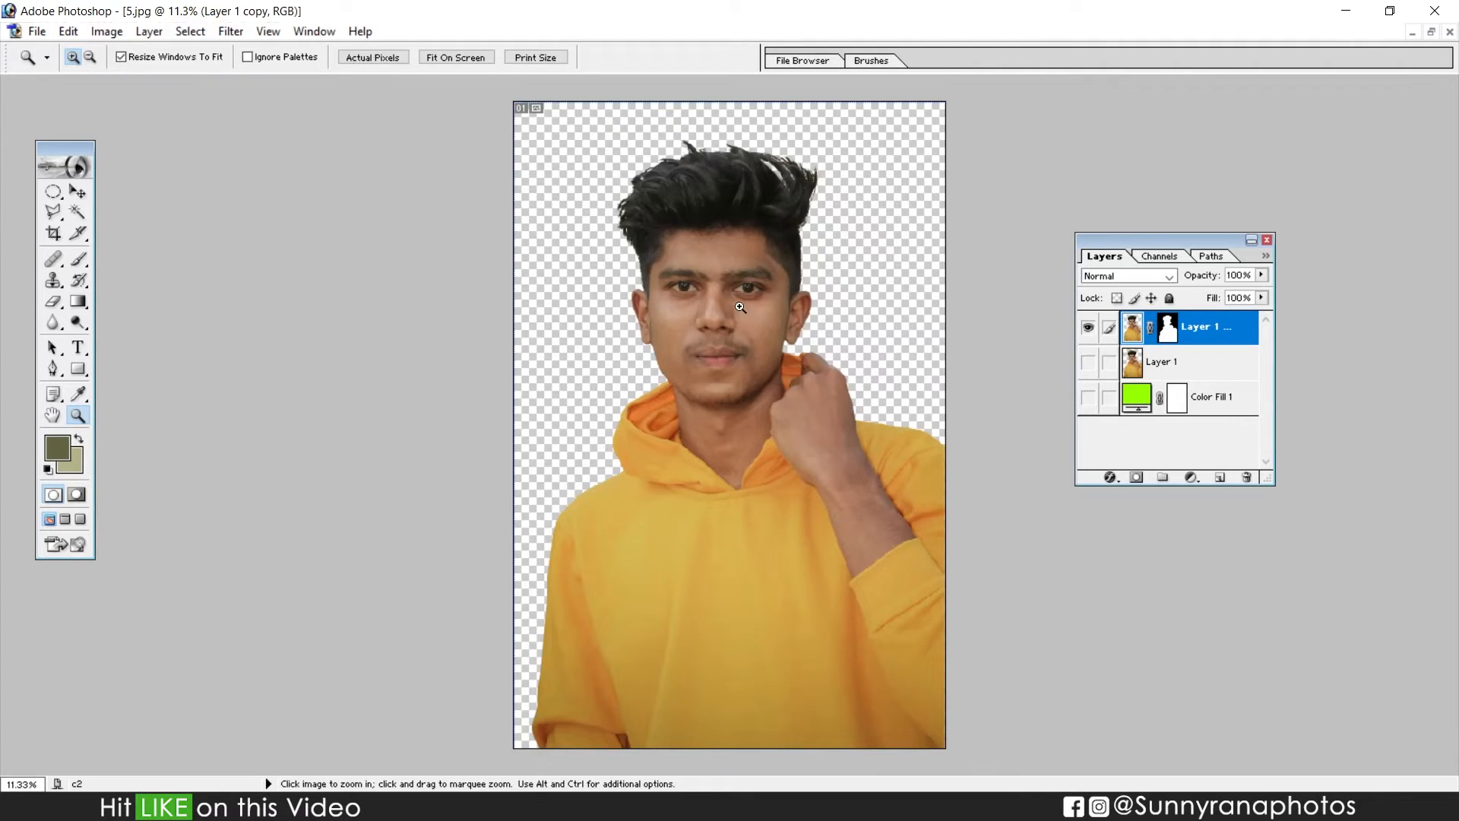
key("ctrl")
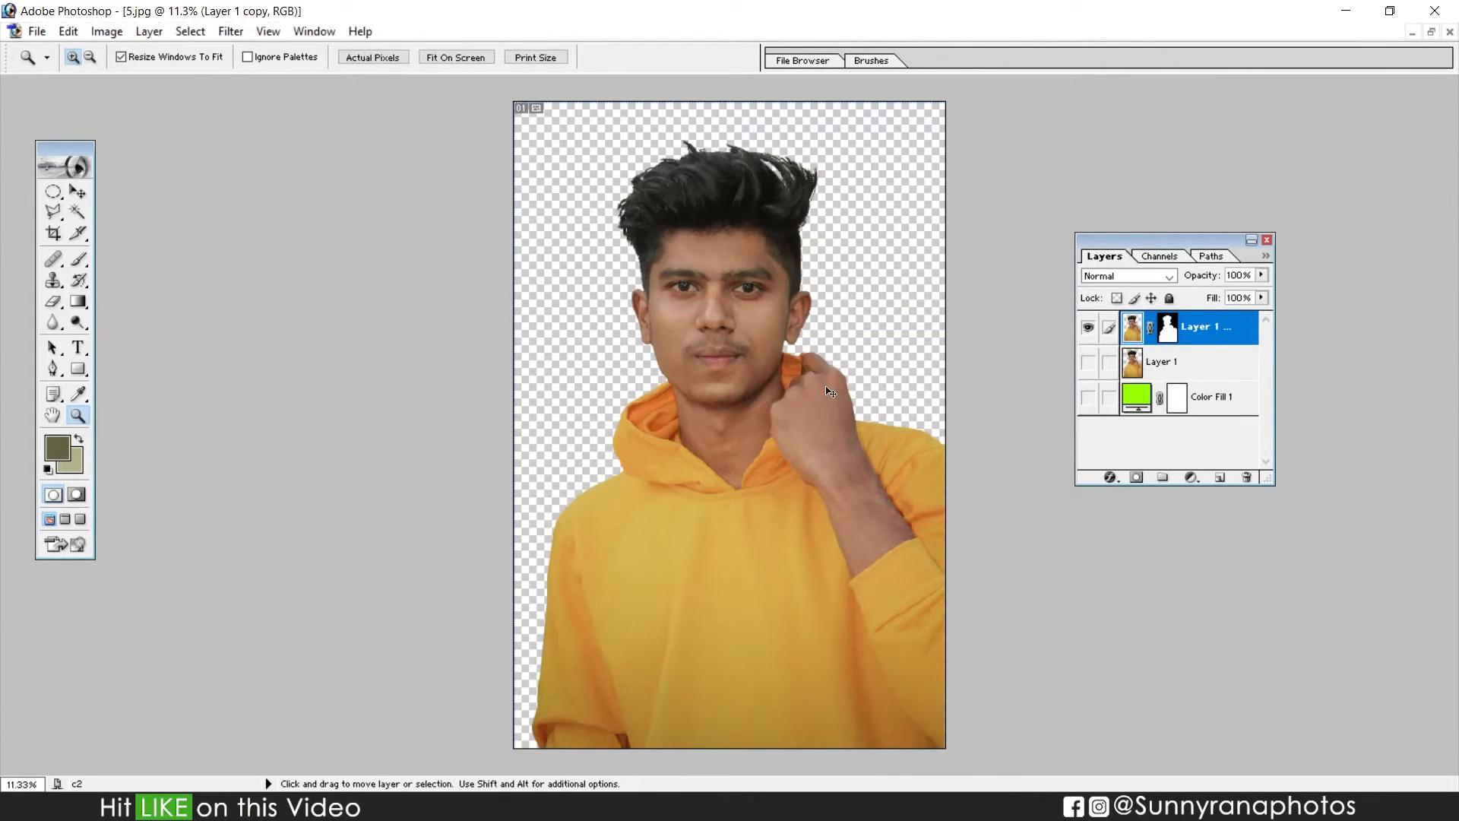
key("ctrl+shift+s")
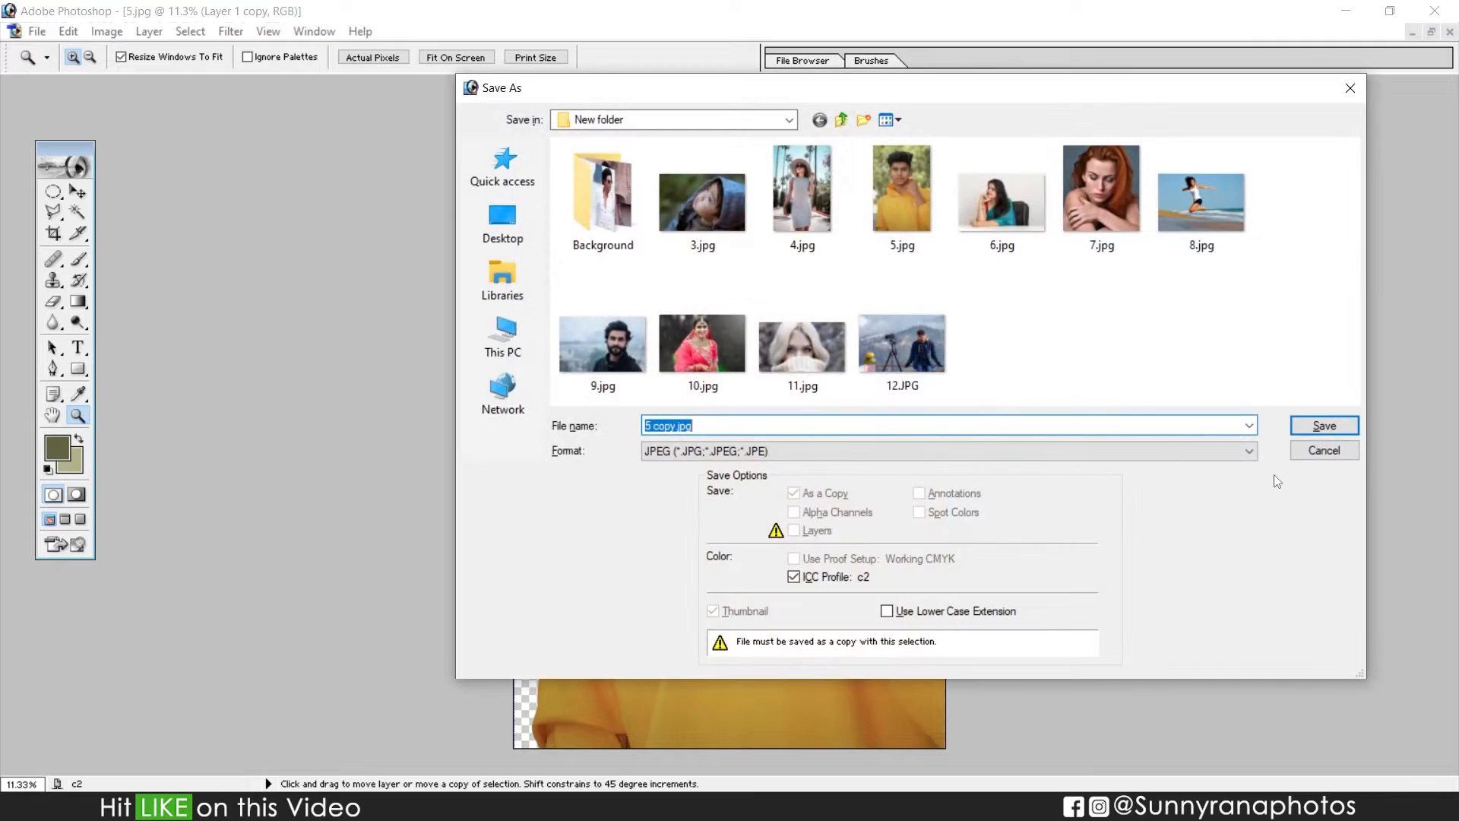
left_click(1323, 450)
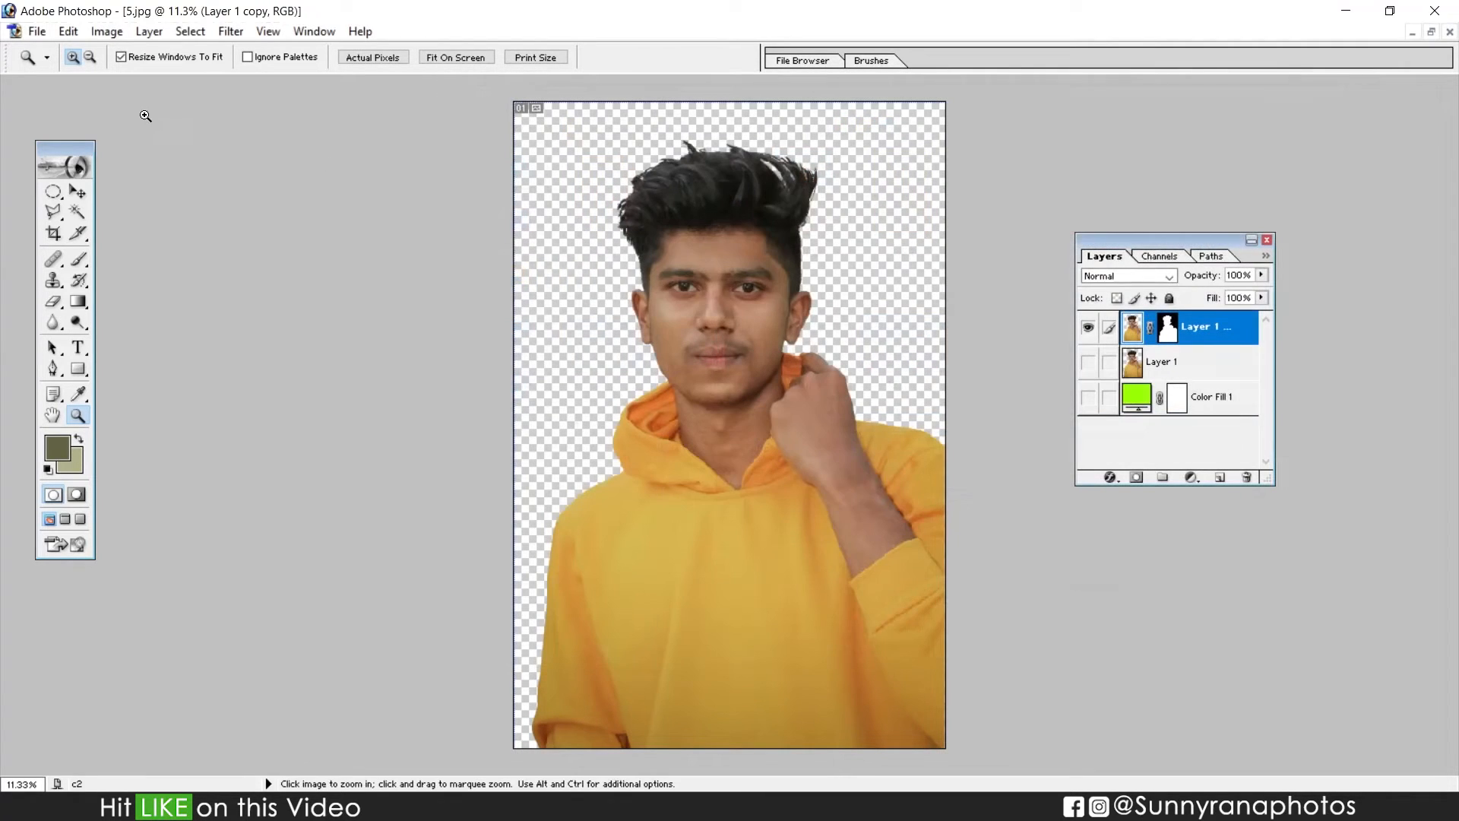
Save the transparent cutout as 5 copy.png in PNG format without interlacing, and open the saved file from File Explorer
left_click(36, 31)
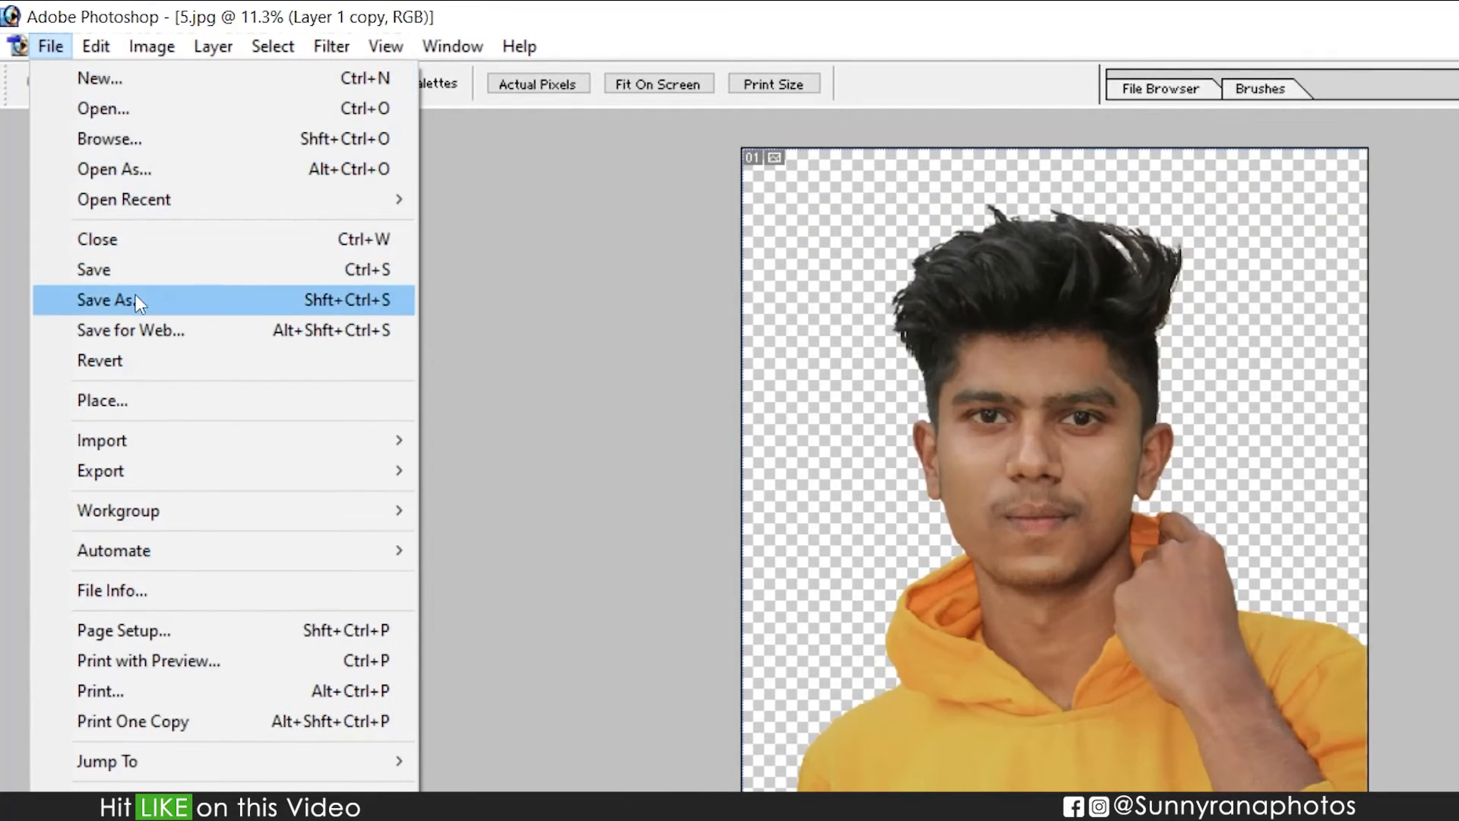
left_click(106, 274)
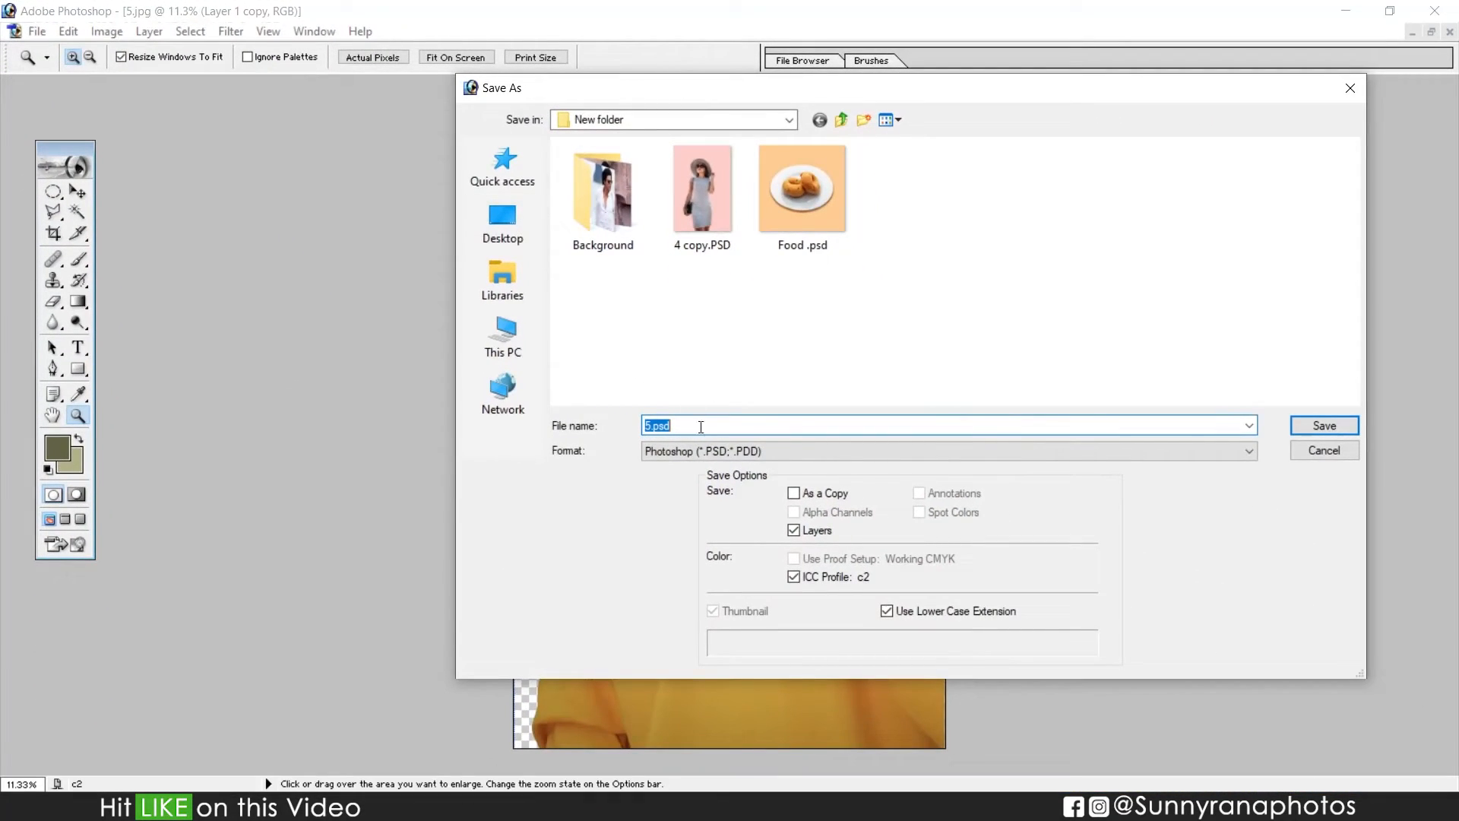
left_click(918, 587)
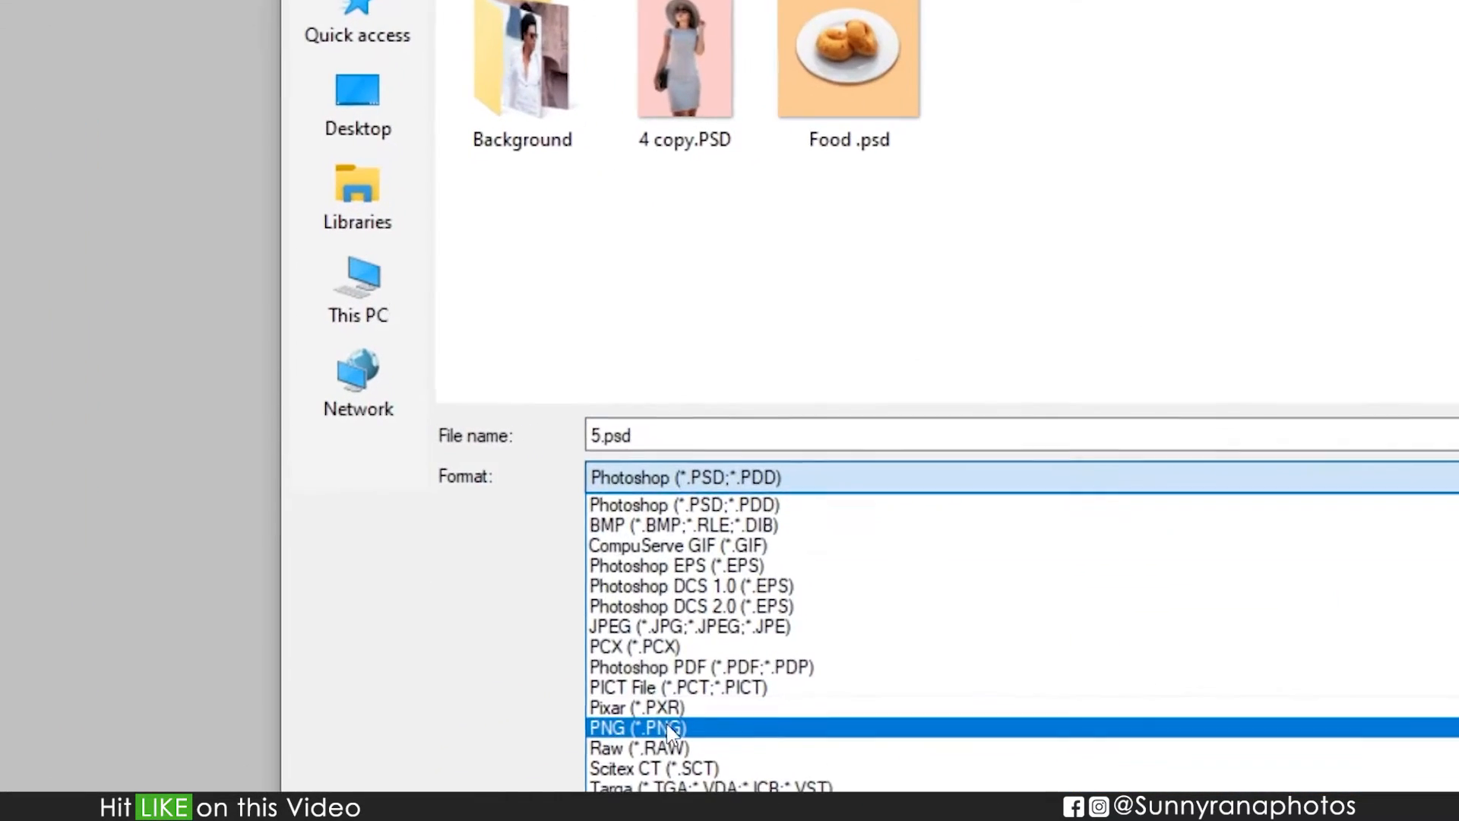
left_click(674, 604)
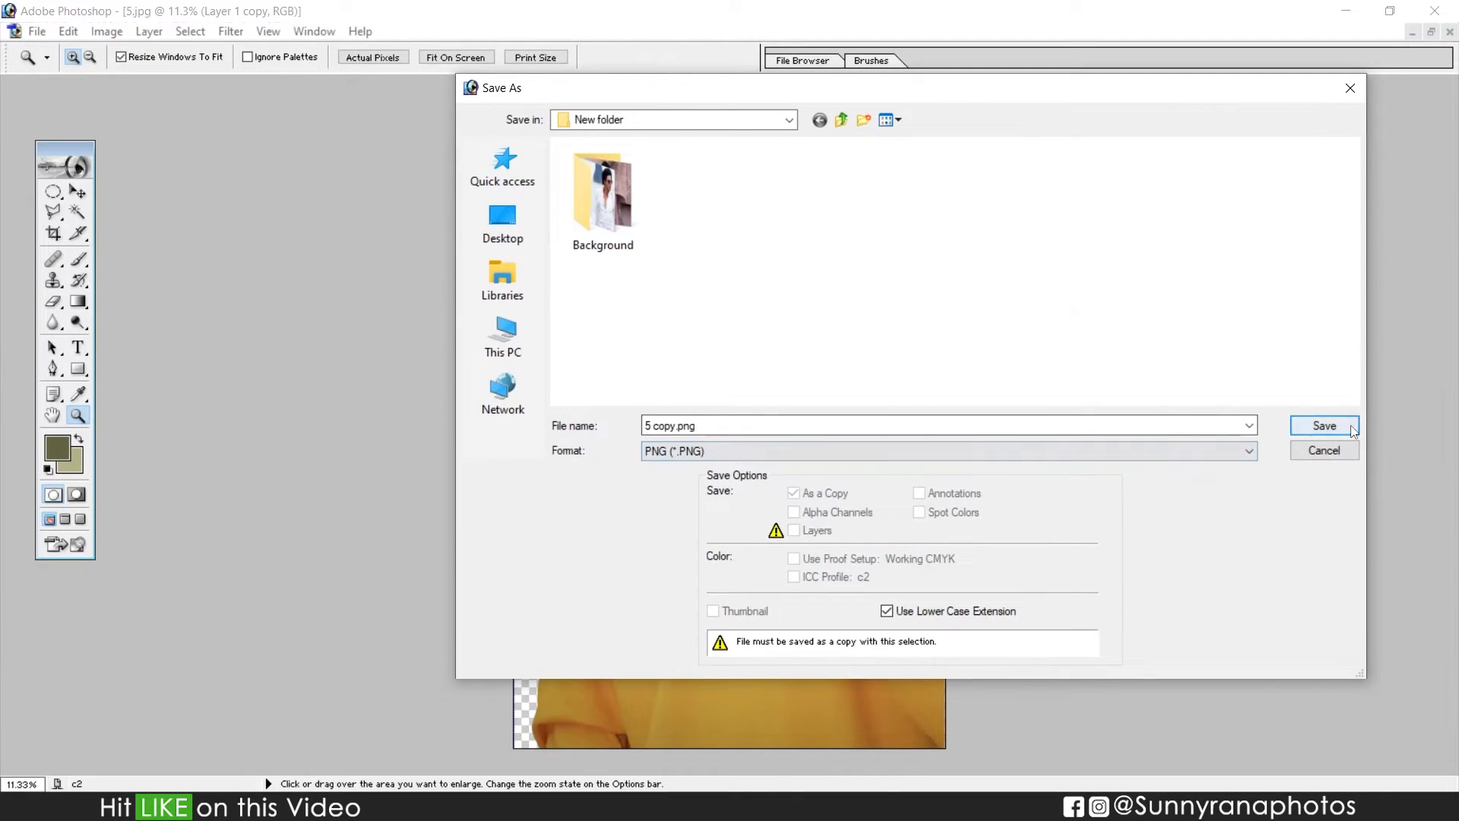
left_click(1352, 427)
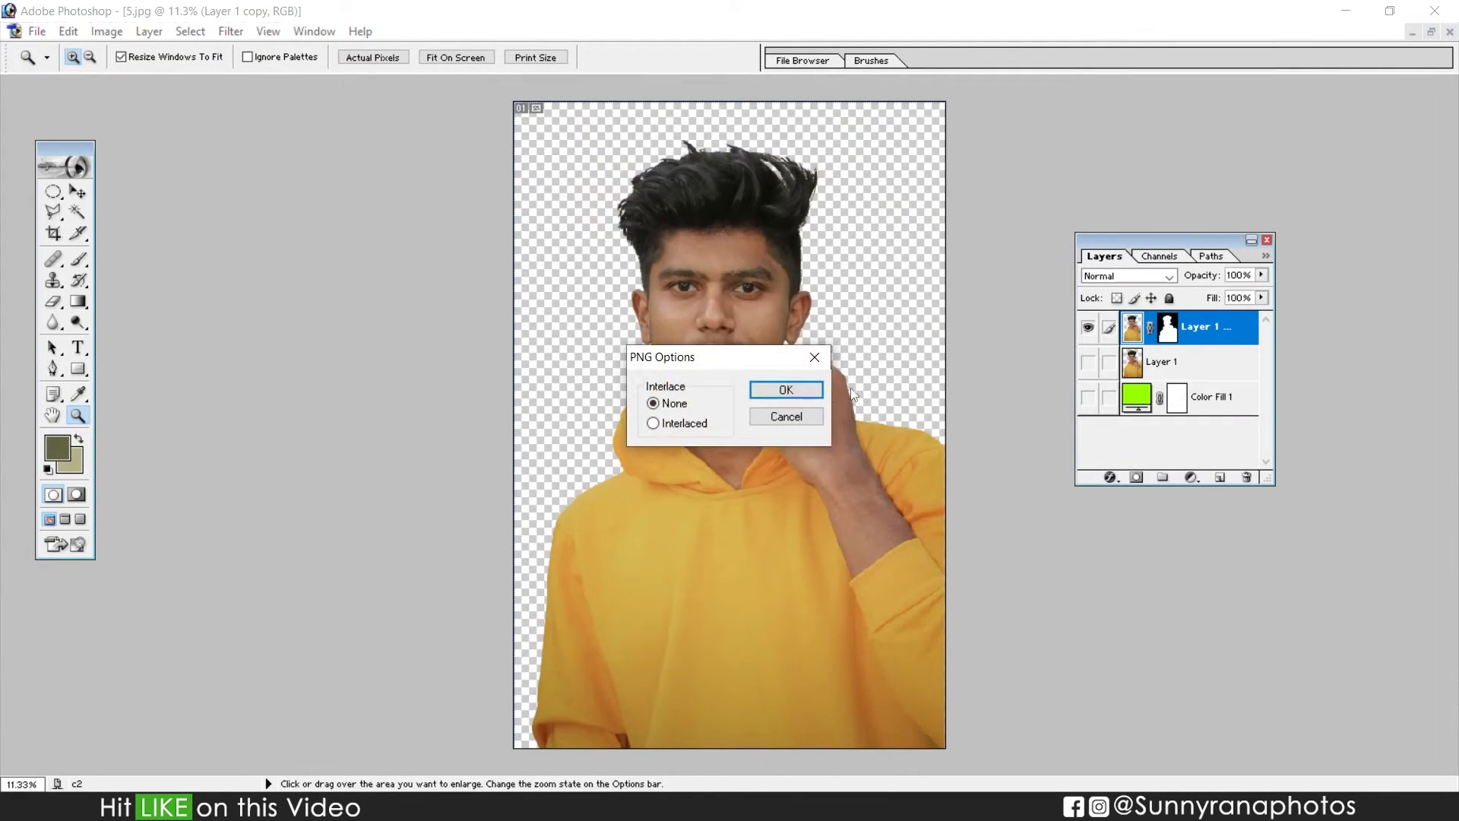
left_click(787, 390)
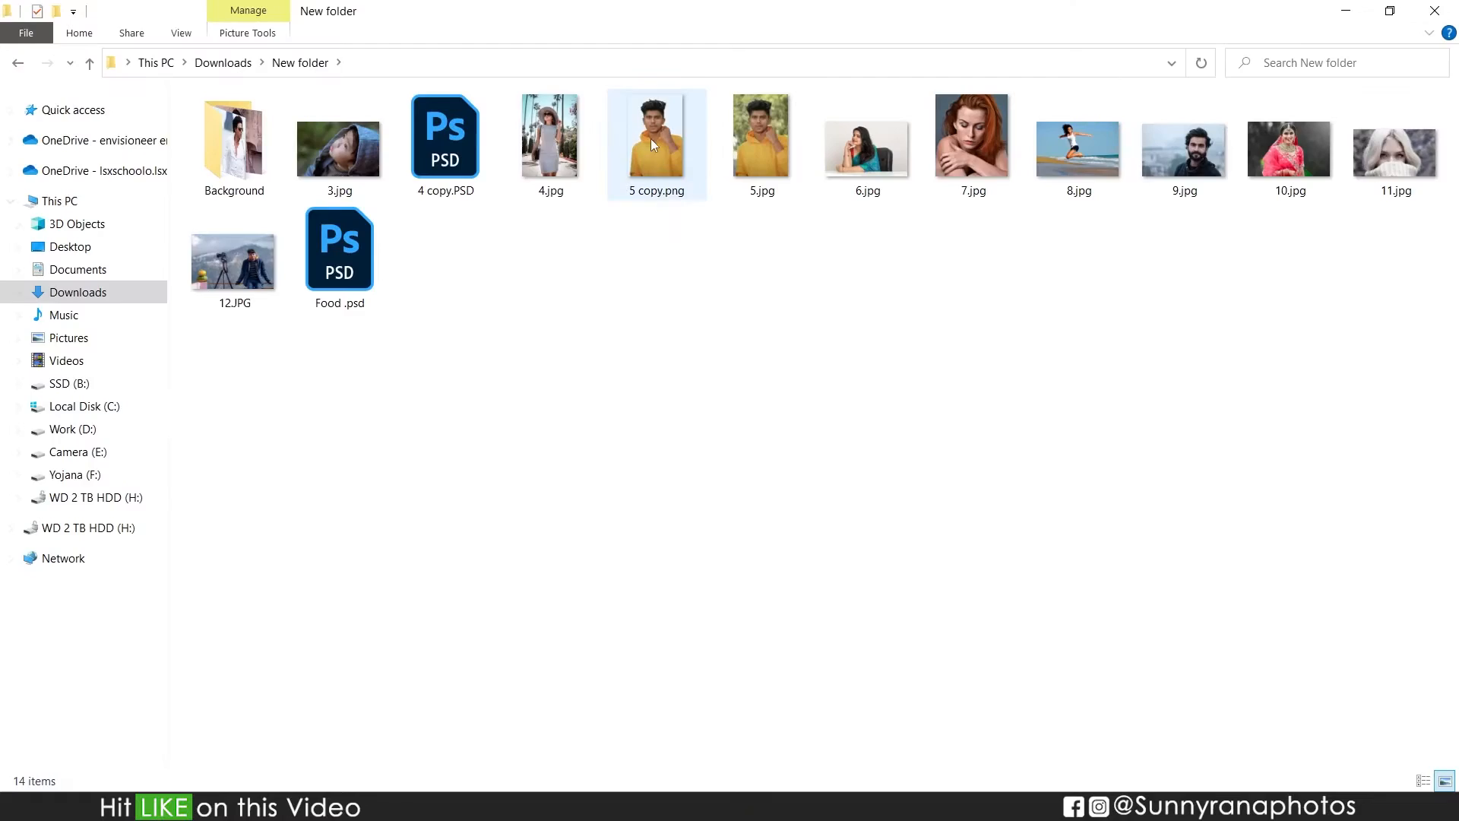
double_click(650, 139)
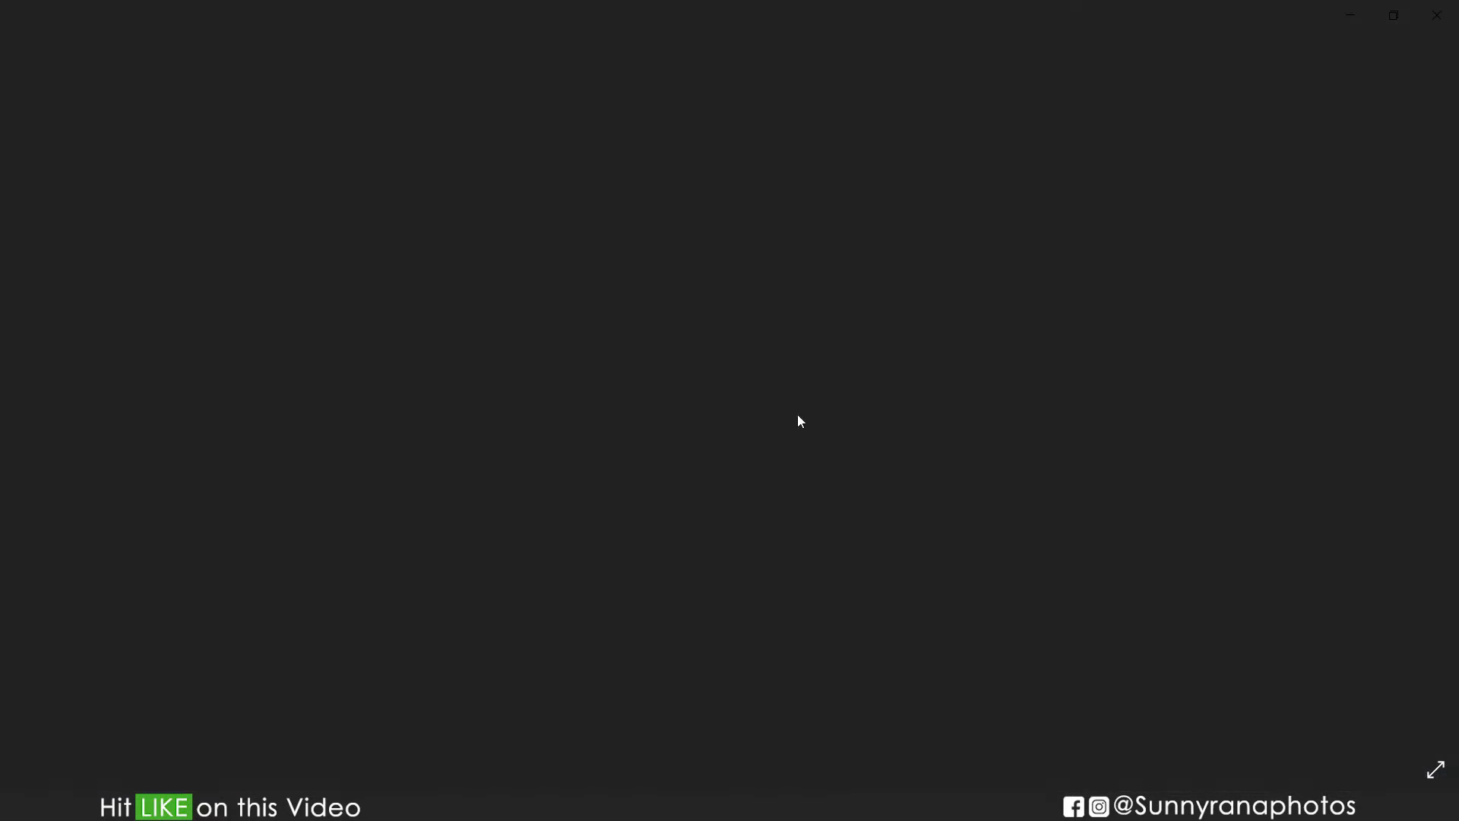
Check the exported cutout in the photo viewer and close the viewer
scroll(838, 216, "up", 5)
scroll(849, 236, "down", 5)
left_click(1436, 15)
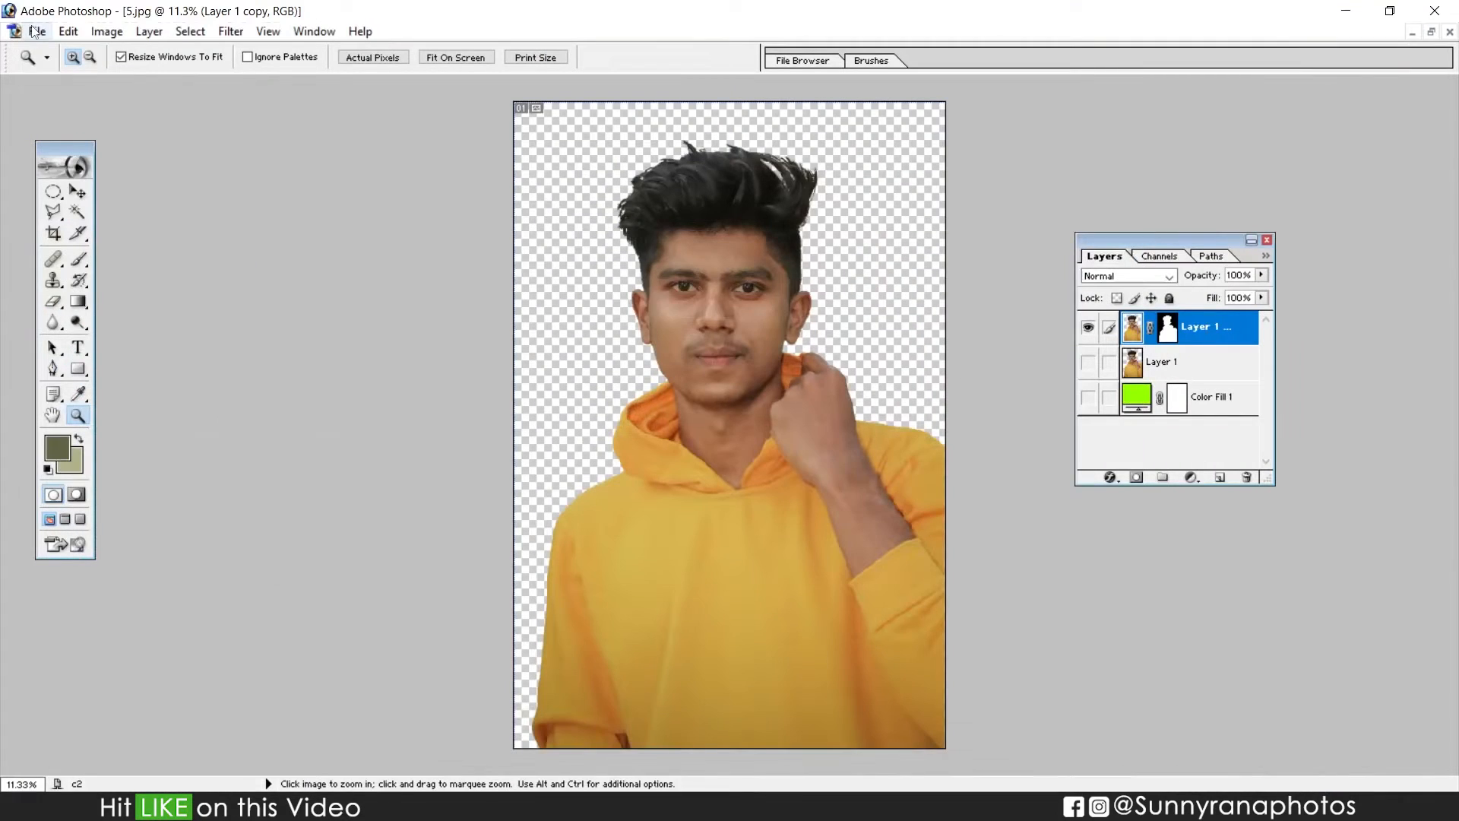
In Photoshop, open the sky and lake image 8E1A3627.jpeg from the Background folder
left_click(36, 32)
left_click(102, 73)
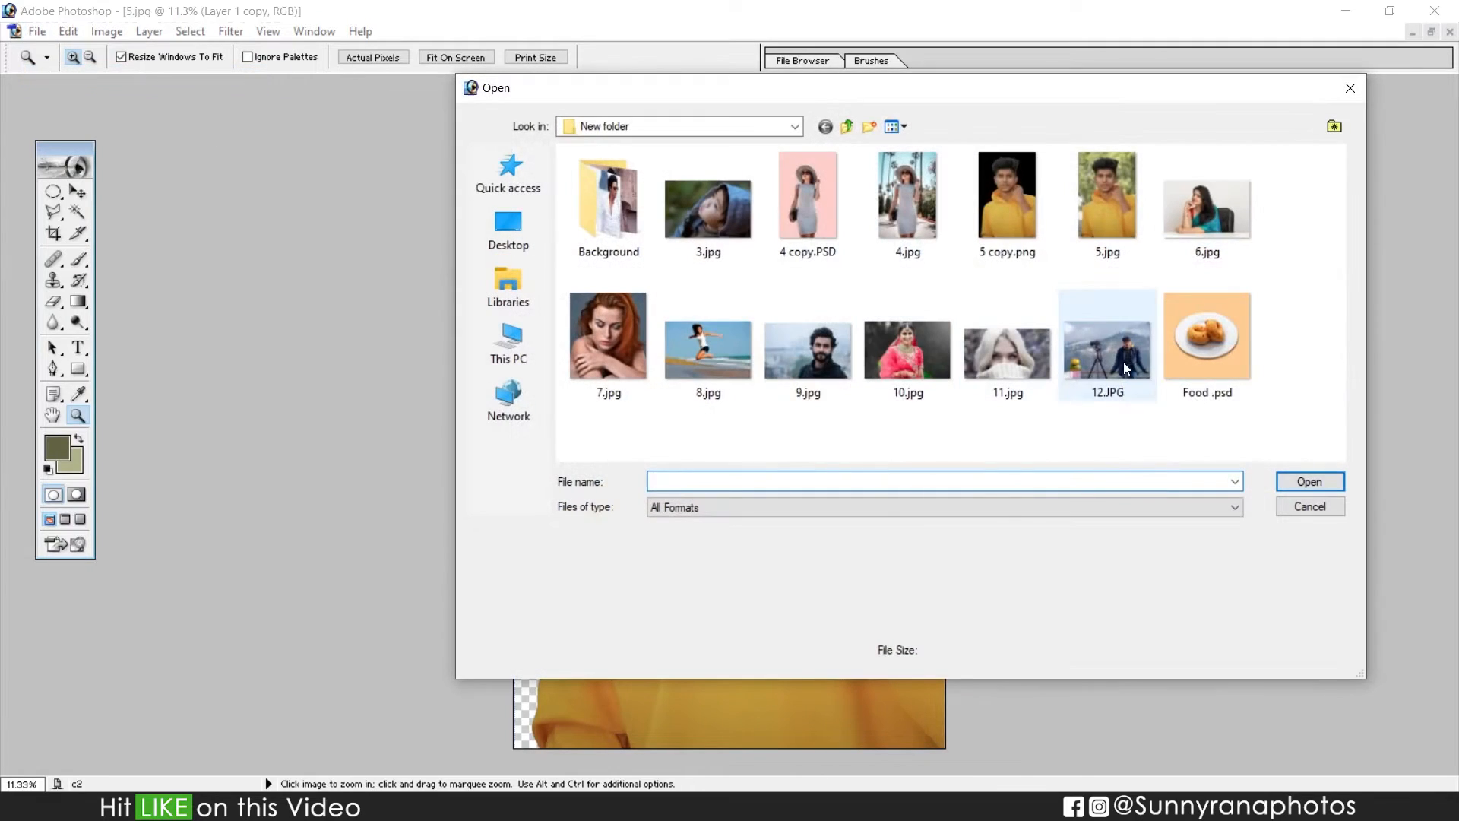
double_click(607, 207)
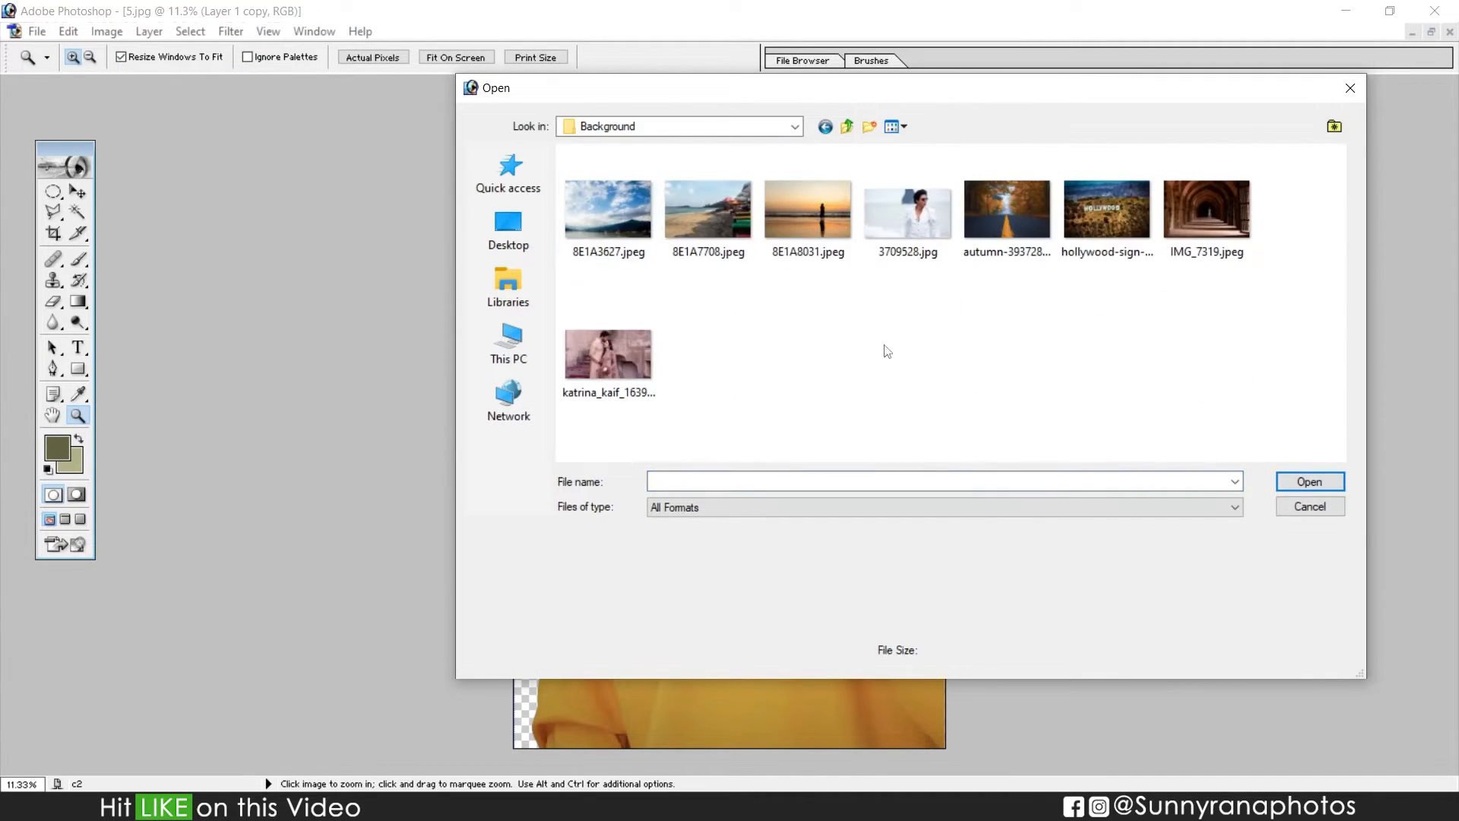
double_click(630, 207)
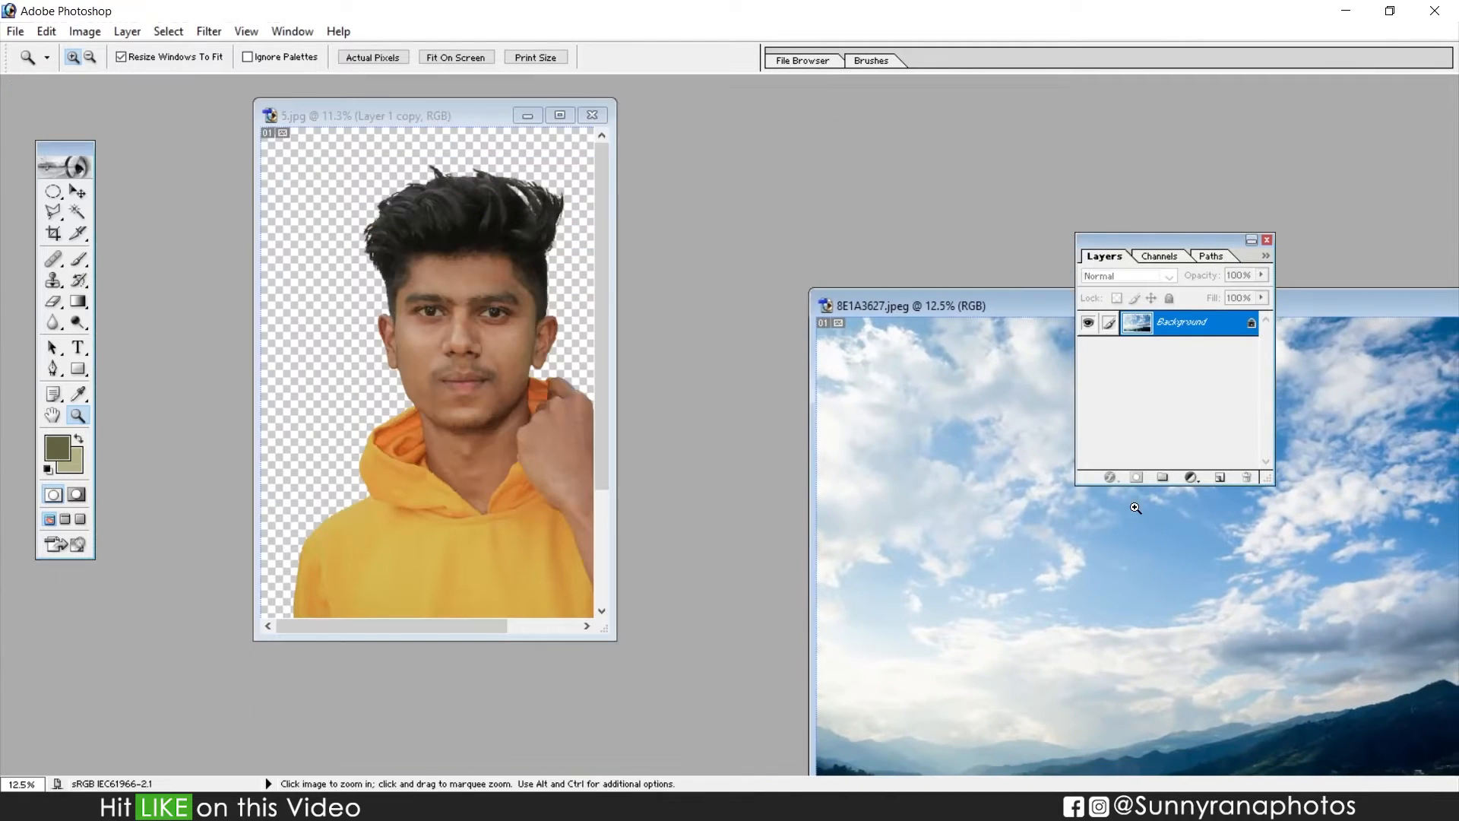
Copy the sky image into 5.jpg, place its layer below Layer 1 copy, and maximize the document window
key("v")
left_click_drag(1117, 590, 513, 354)
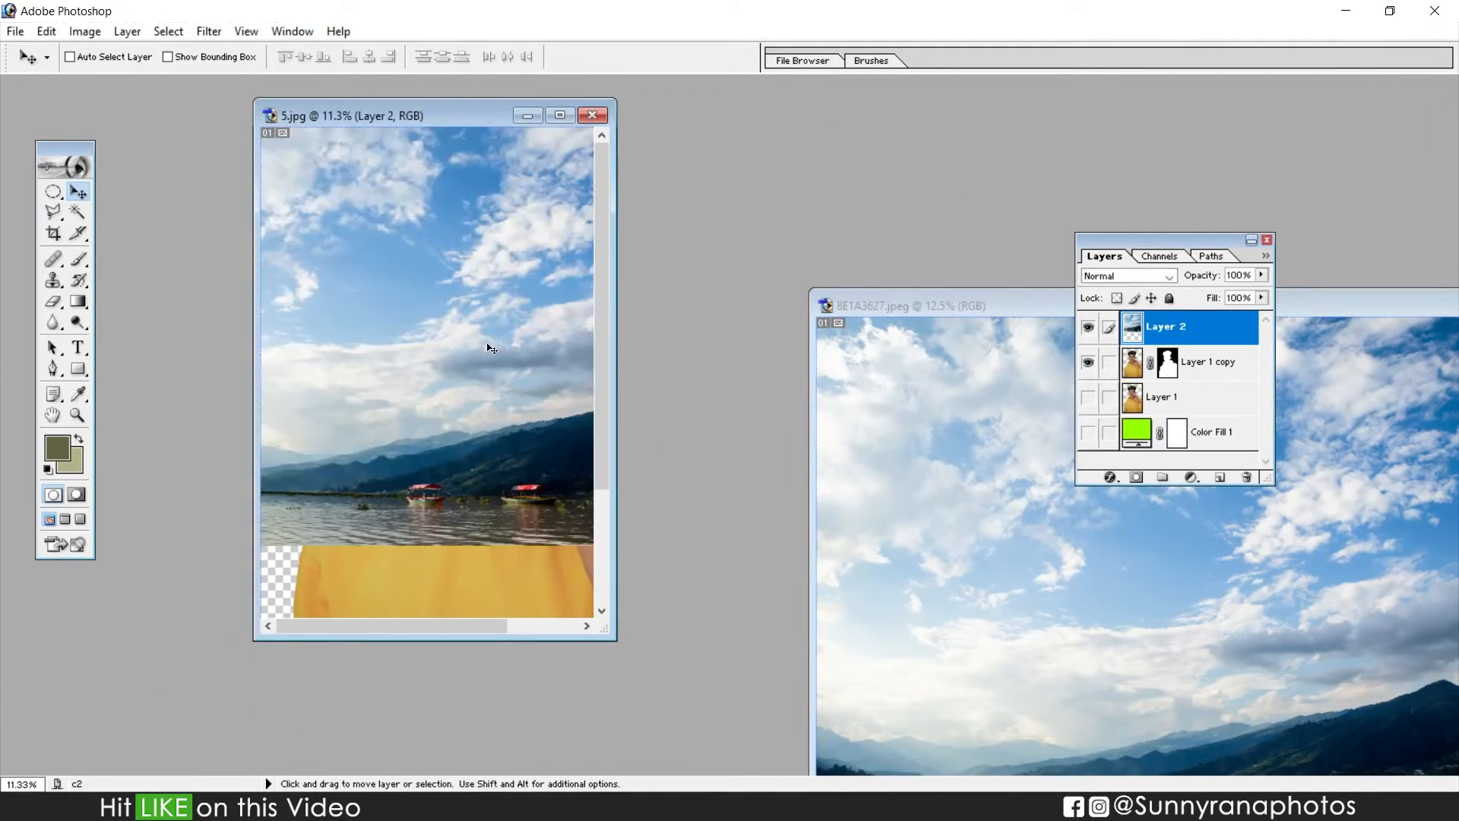
left_click_drag(1182, 335, 1206, 382)
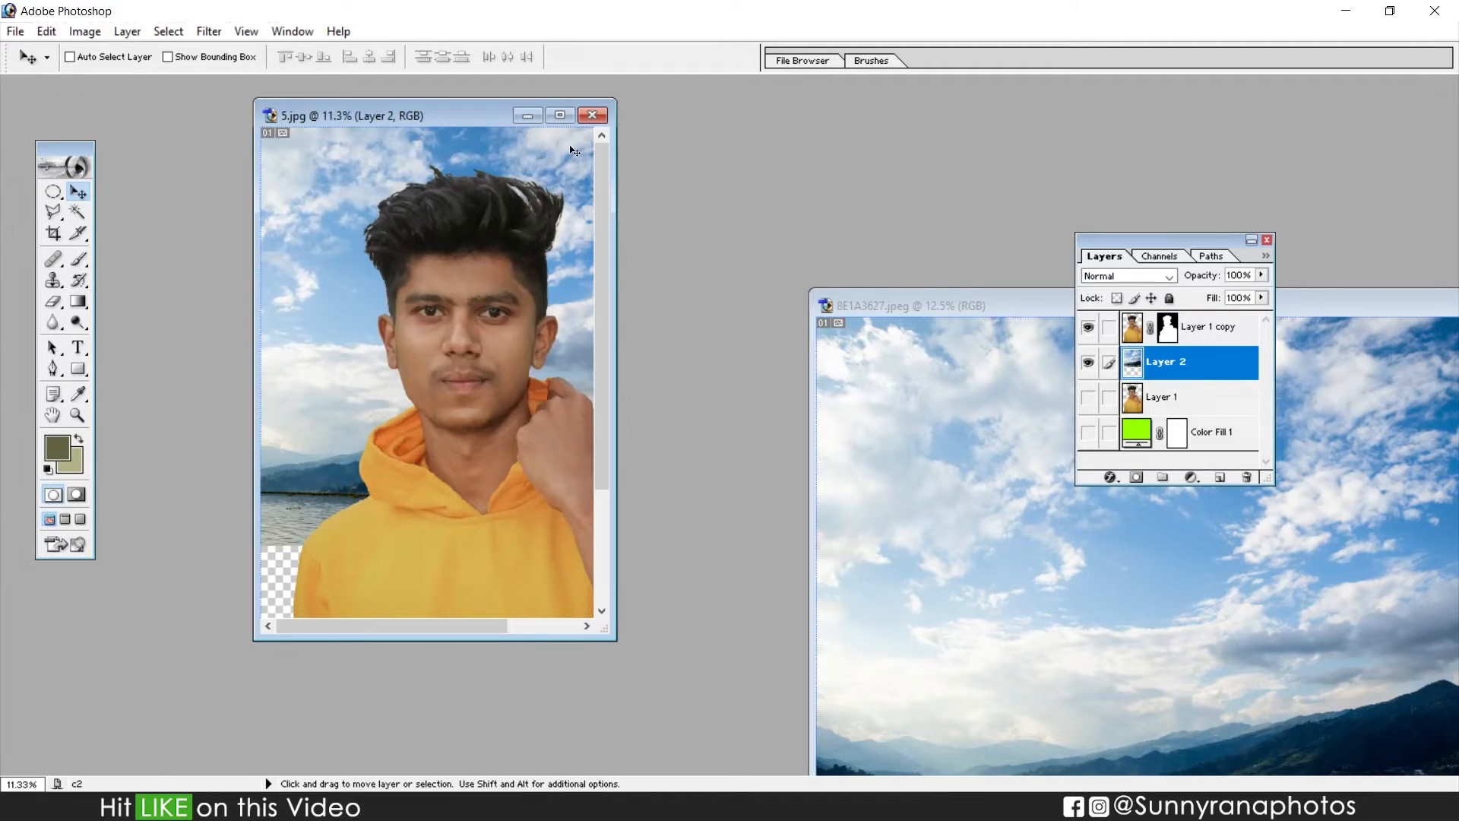
left_click(560, 115)
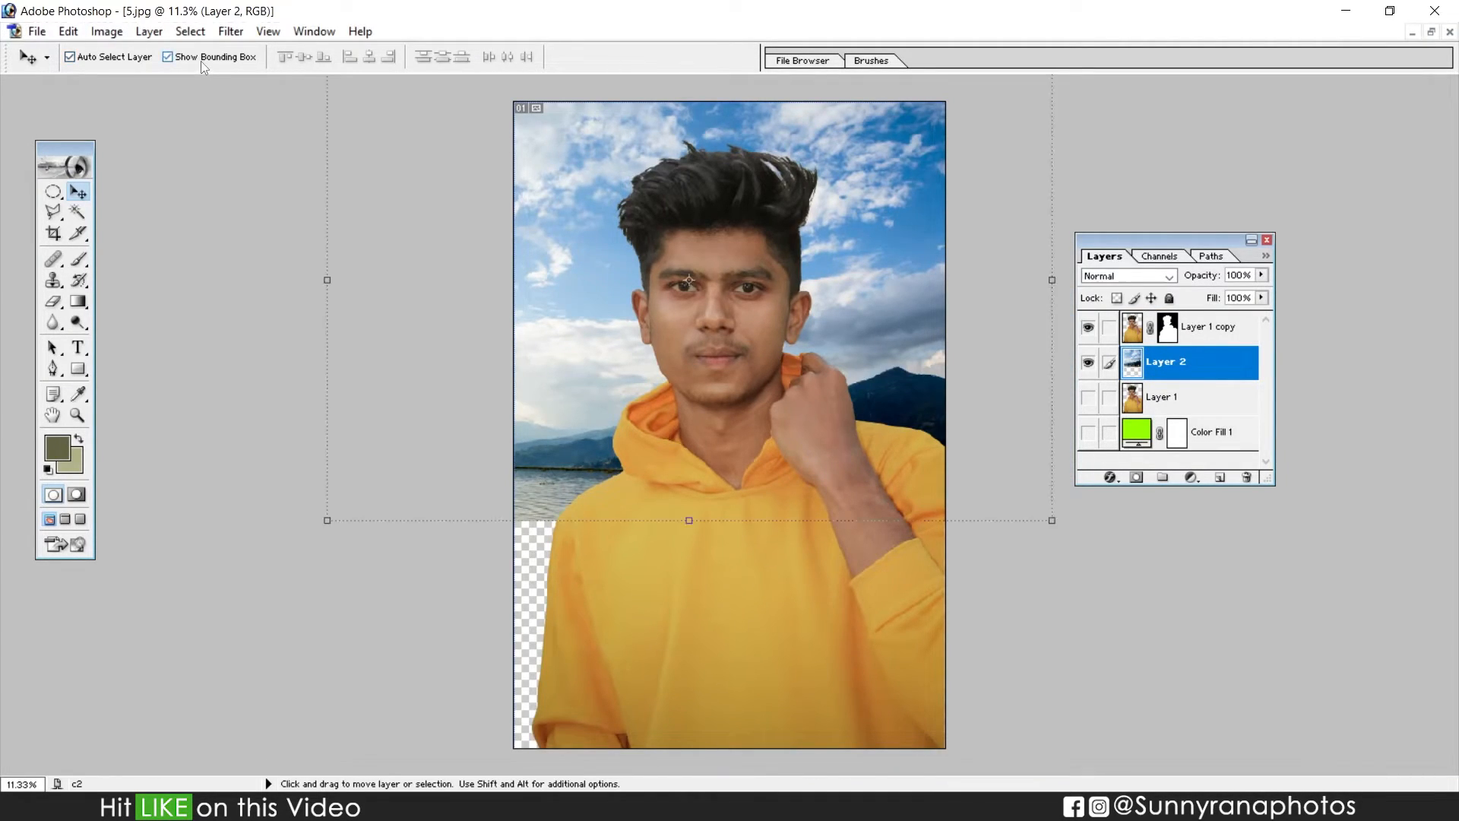
Enlarge and reposition the sky layer so it fills the canvas behind the person, and apply the transformation
left_click_drag(1050, 521, 1455, 791)
left_click_drag(892, 306, 579, 280)
key("Return")
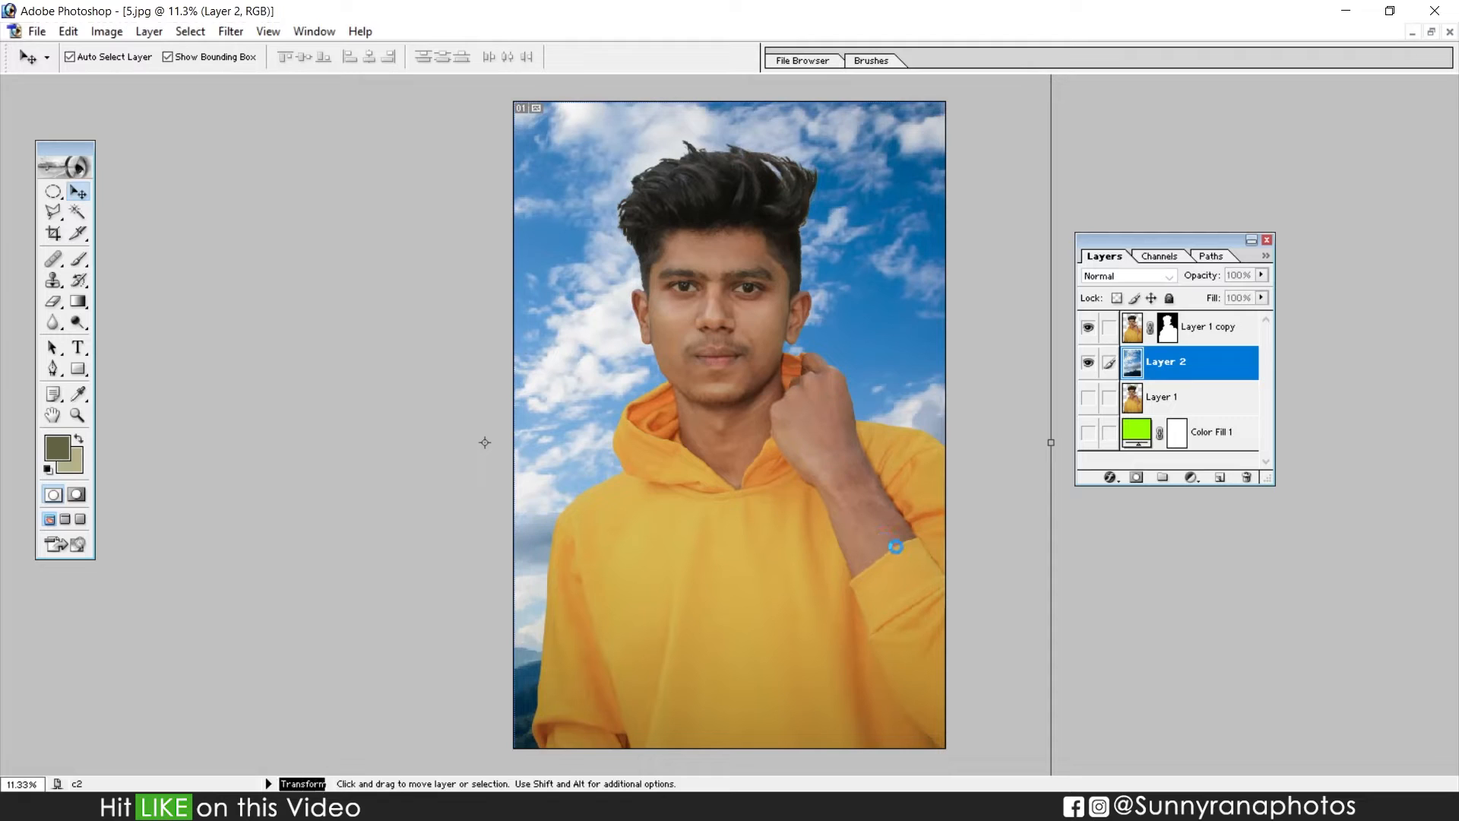
key("z")
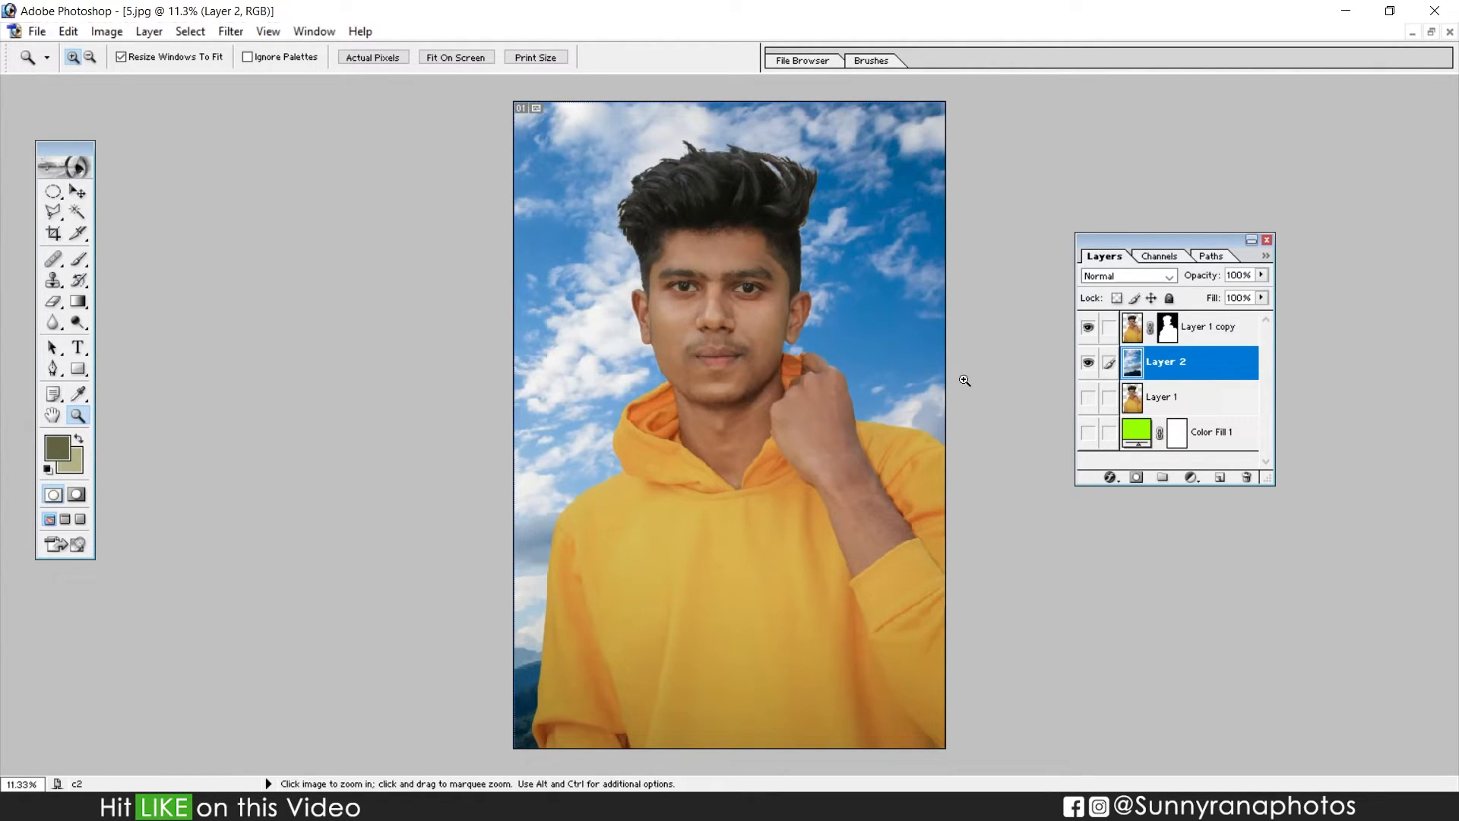
left_click(1088, 362)
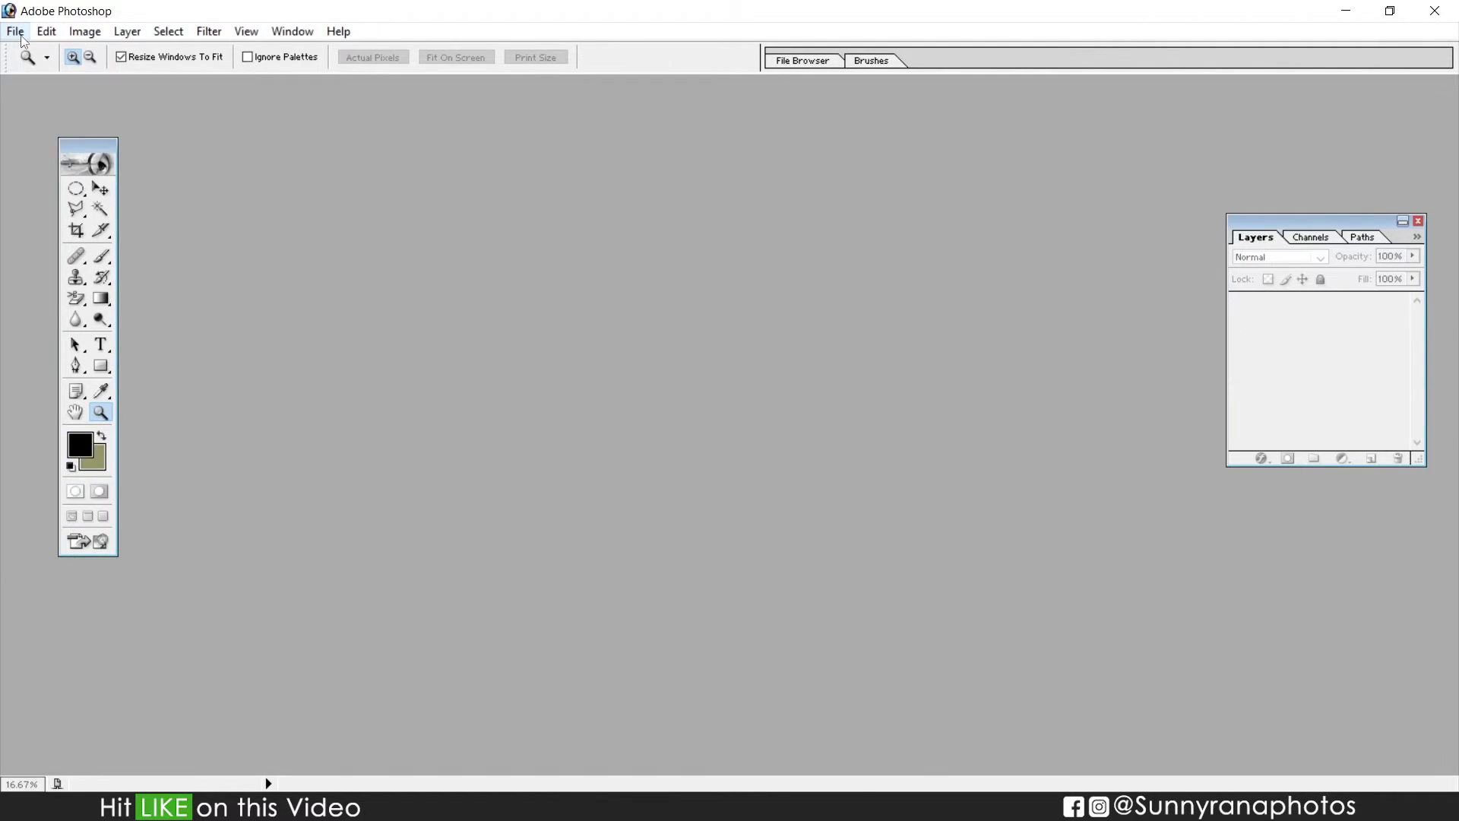
Open the photo 4.jpg from New folder and show it in a maximized document window
left_click(15, 31)
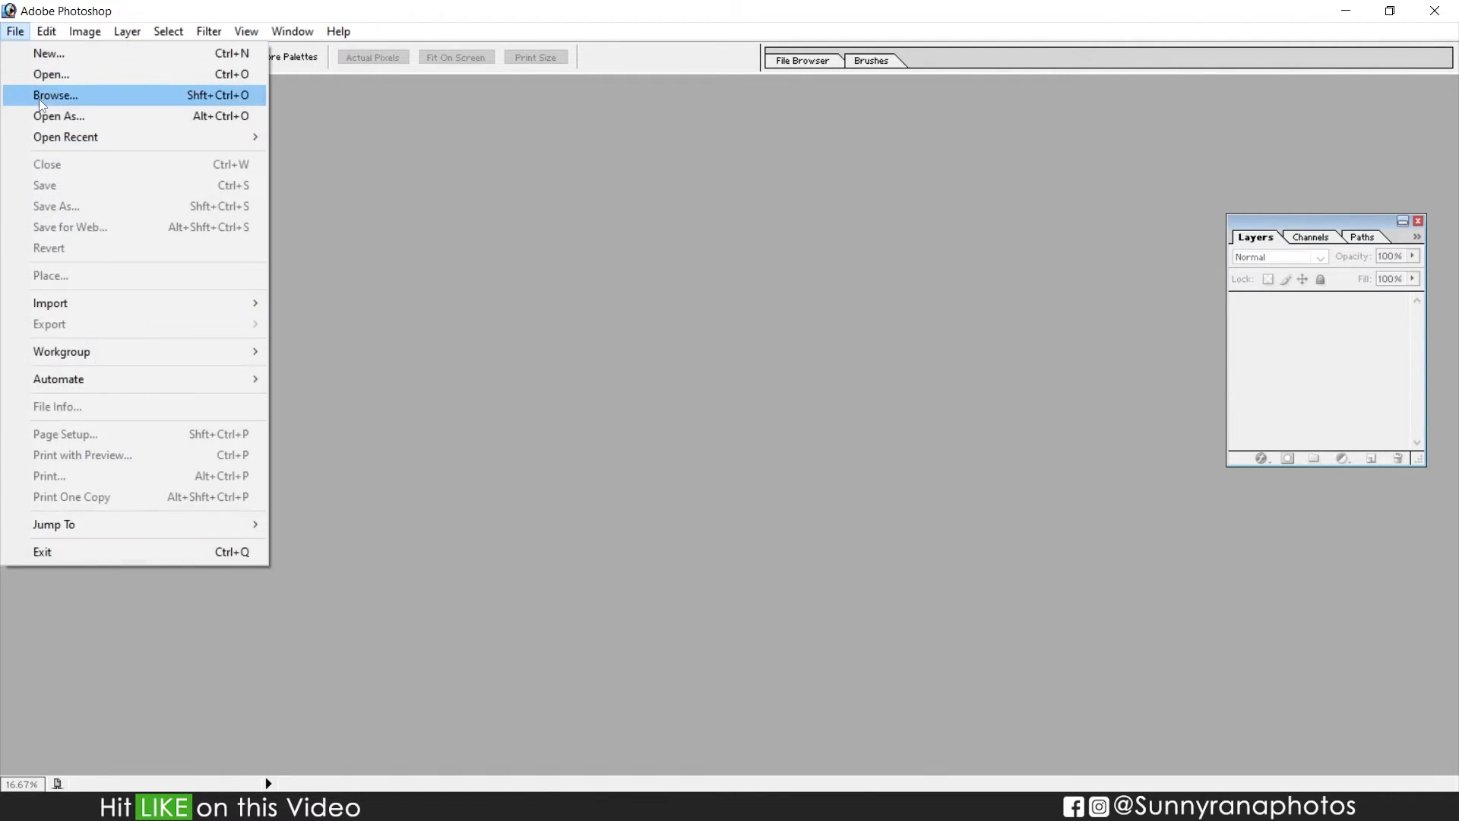
left_click(47, 76)
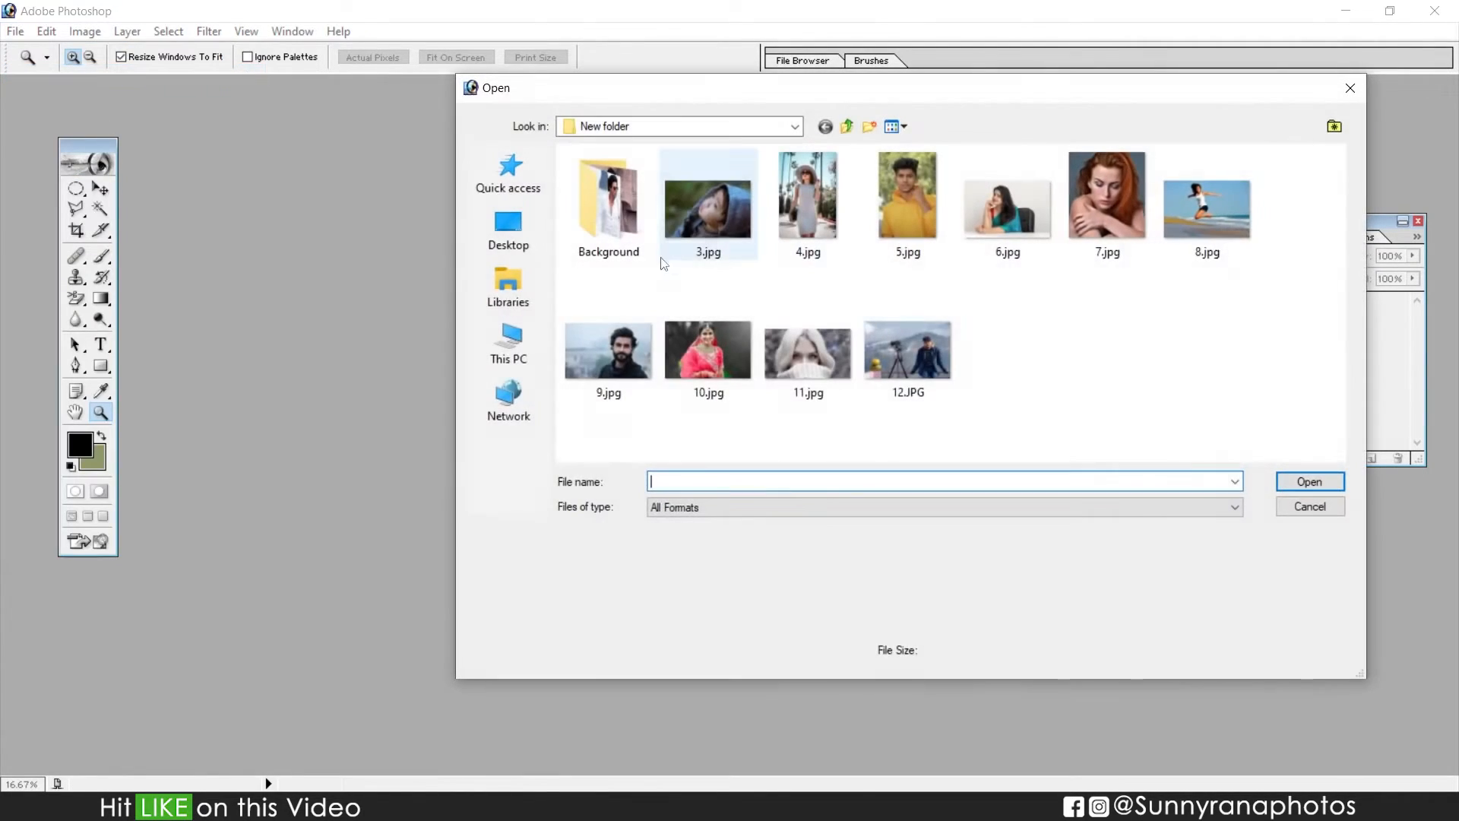
double_click(819, 206)
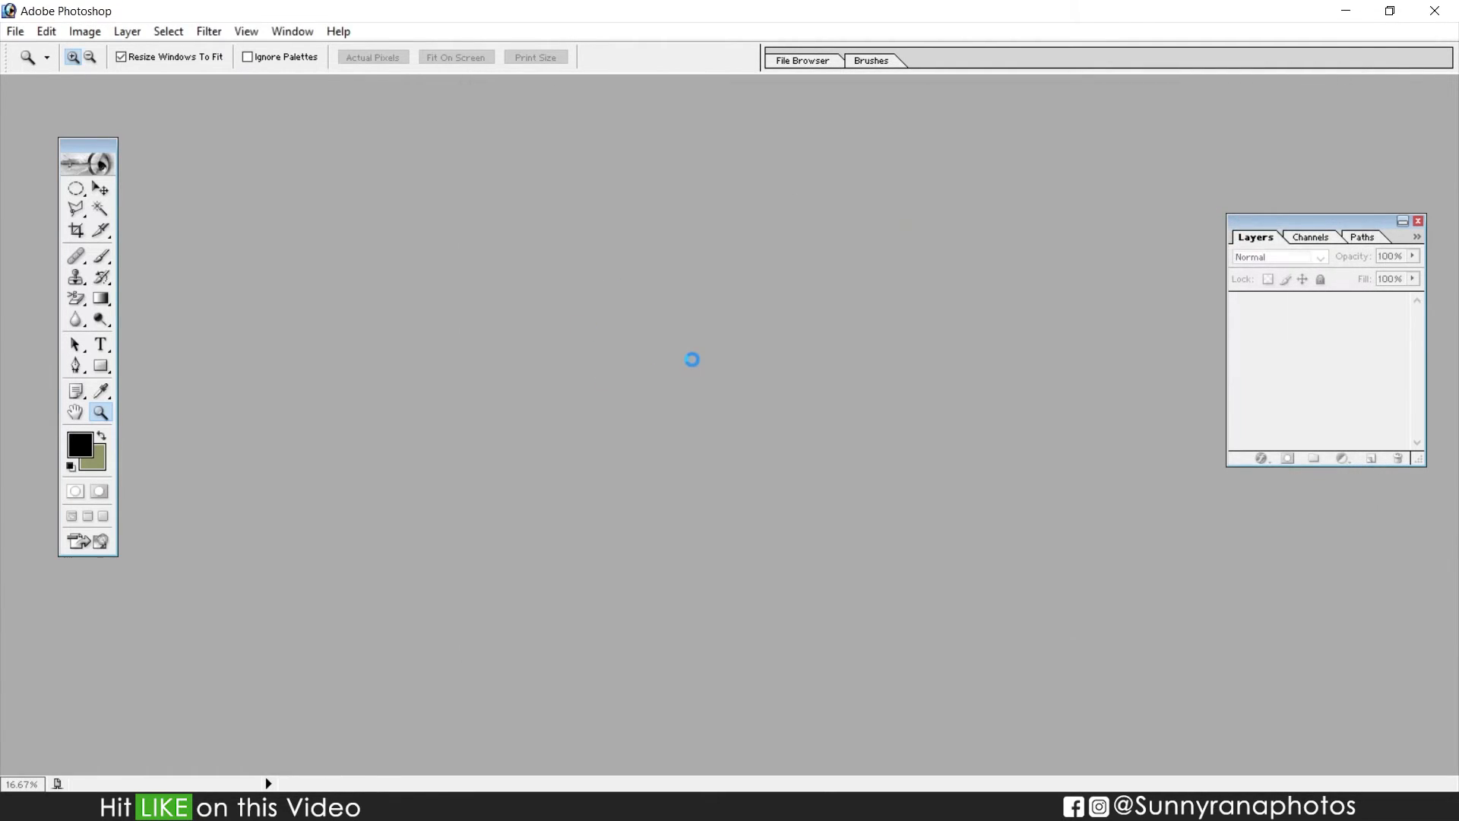
key("f")
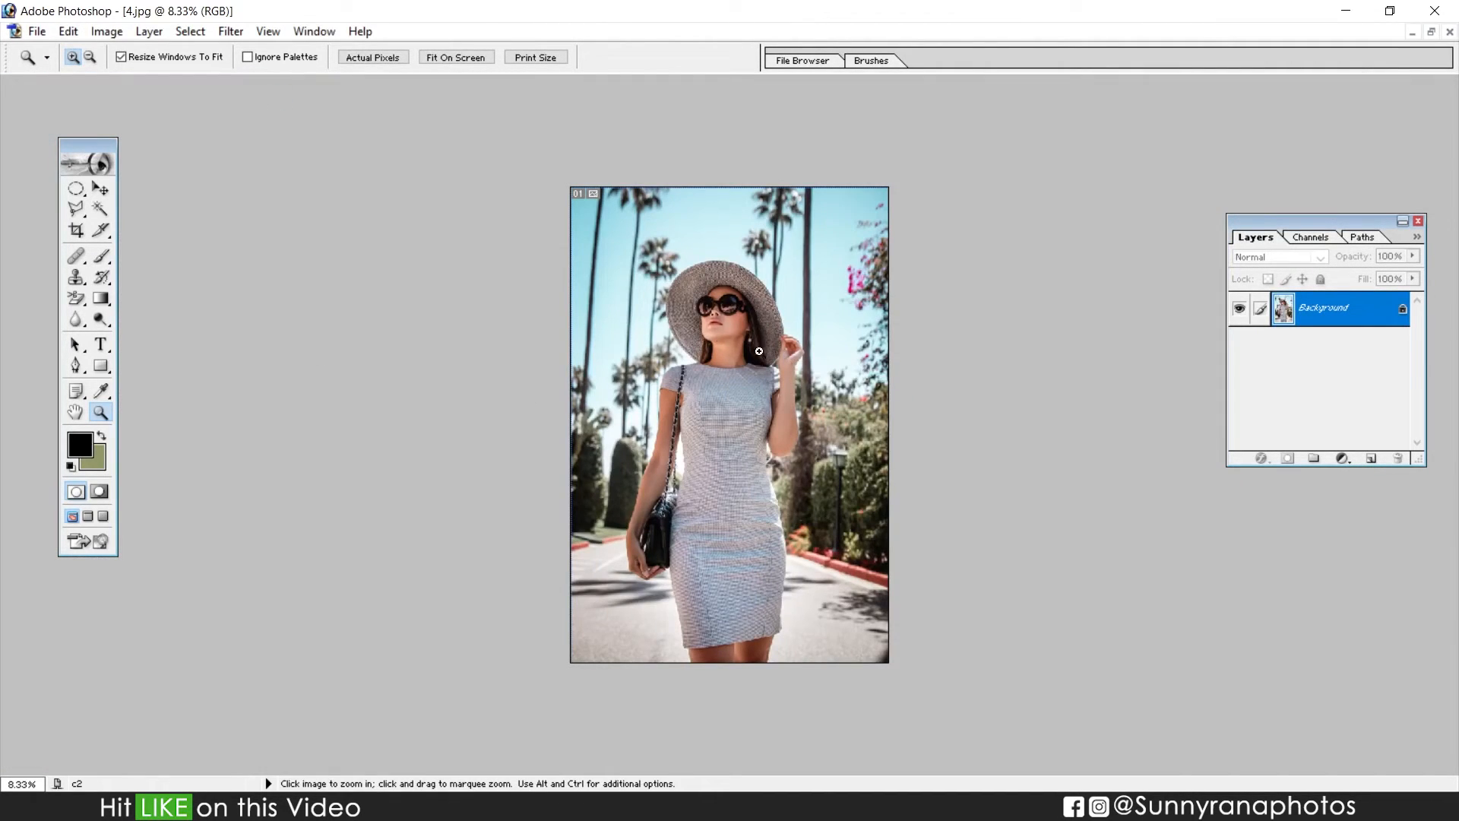
Examine the edges of the woman in the hat from the brim down to the dress hem
left_click(699, 303)
left_click(698, 285)
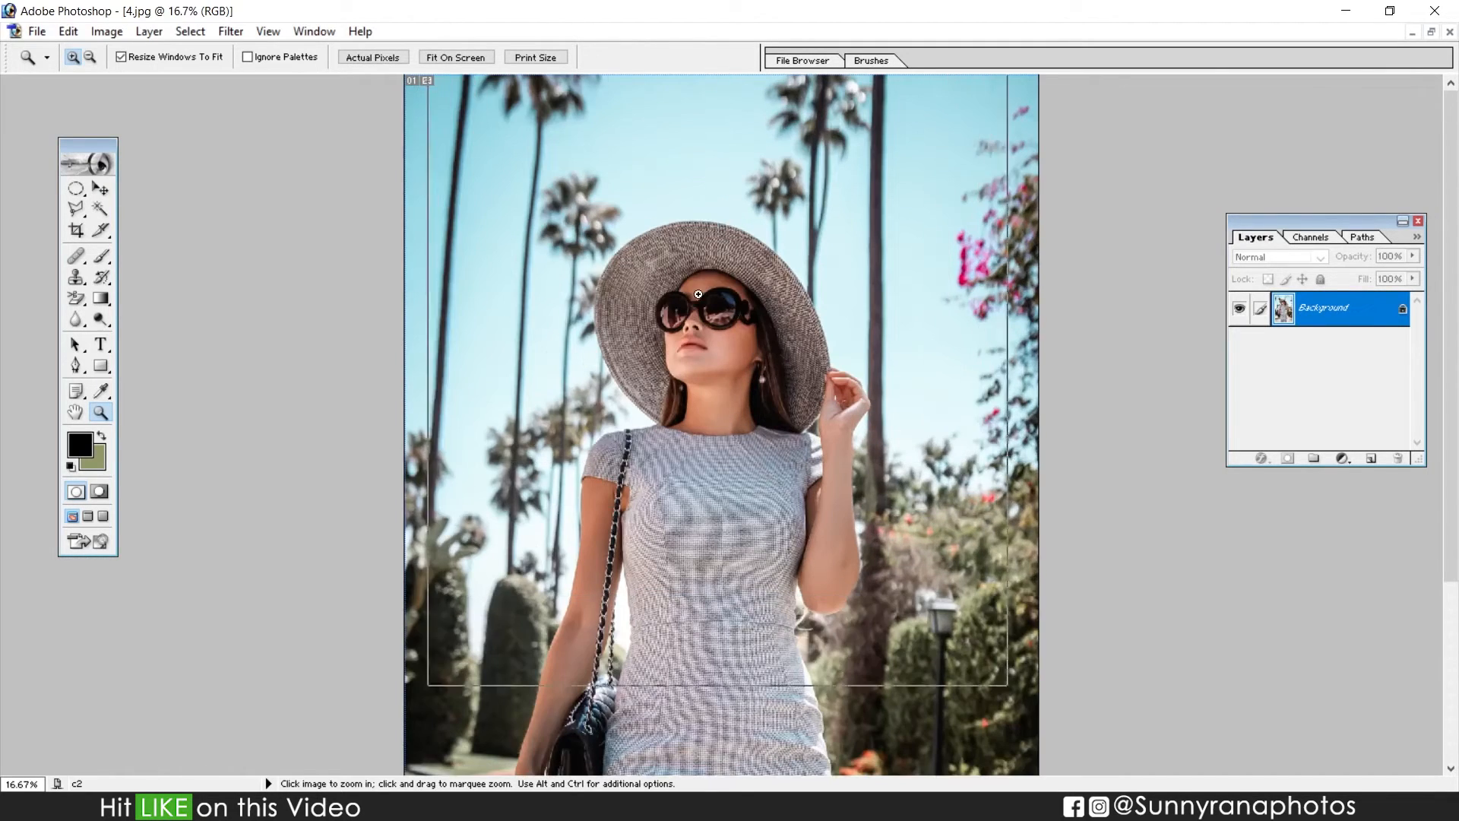
left_click(698, 285)
left_click(746, 407)
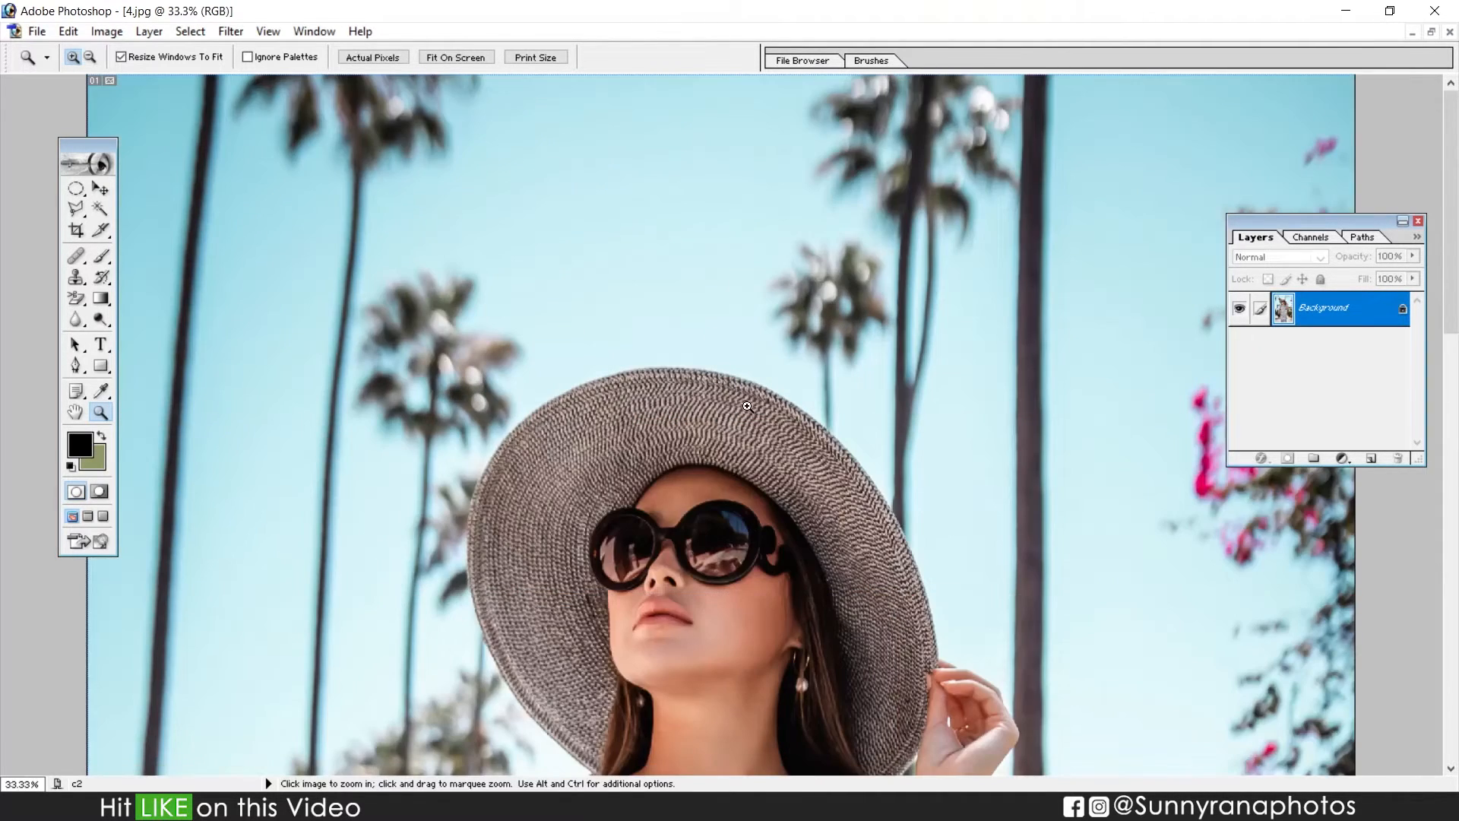
scroll(741, 402, "down", 2)
key("space")
left_click_drag(713, 598, 686, 298)
left_click_drag(707, 626, 670, 475)
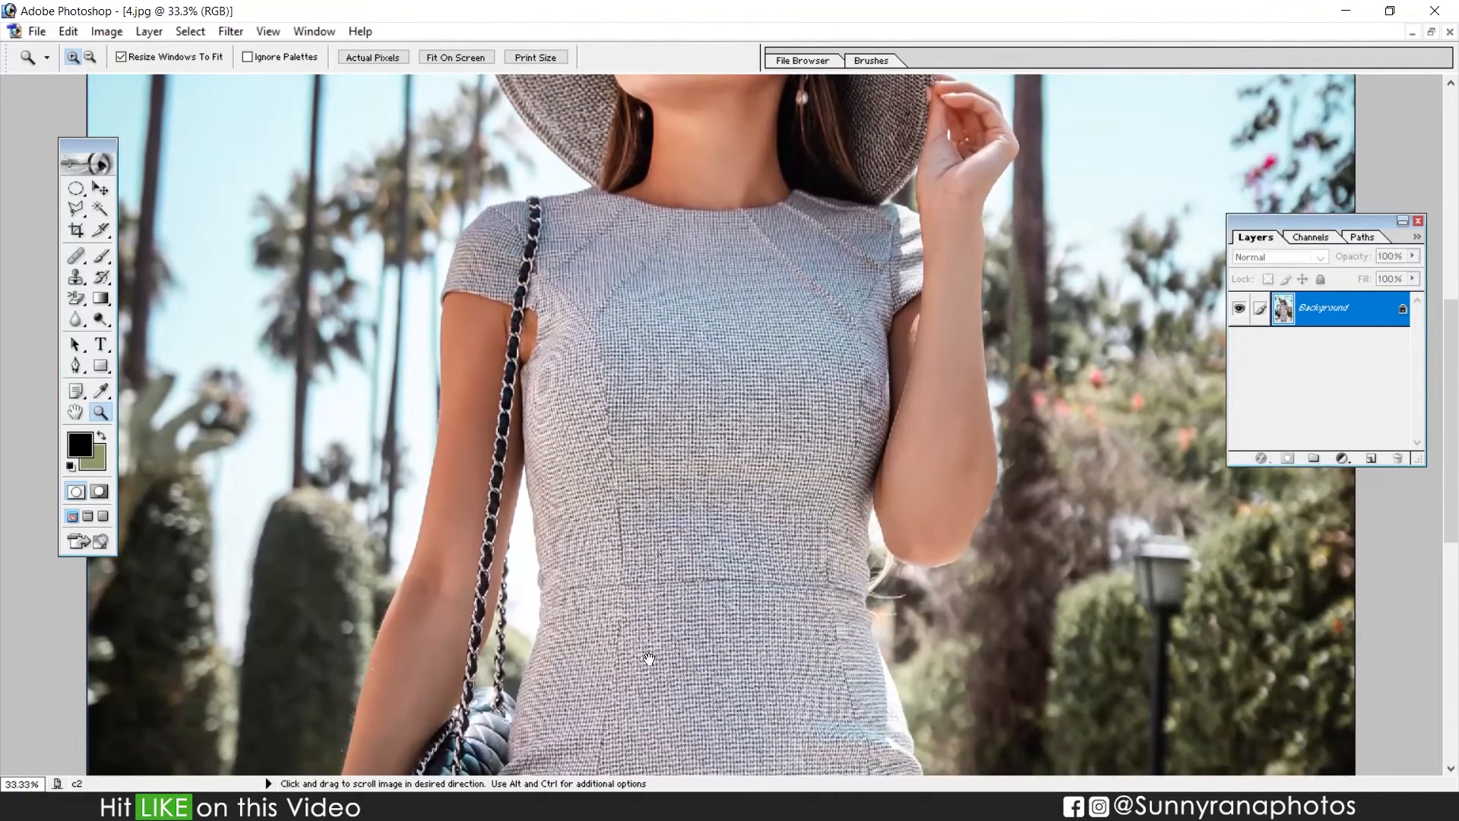
left_click_drag(650, 659, 521, 502)
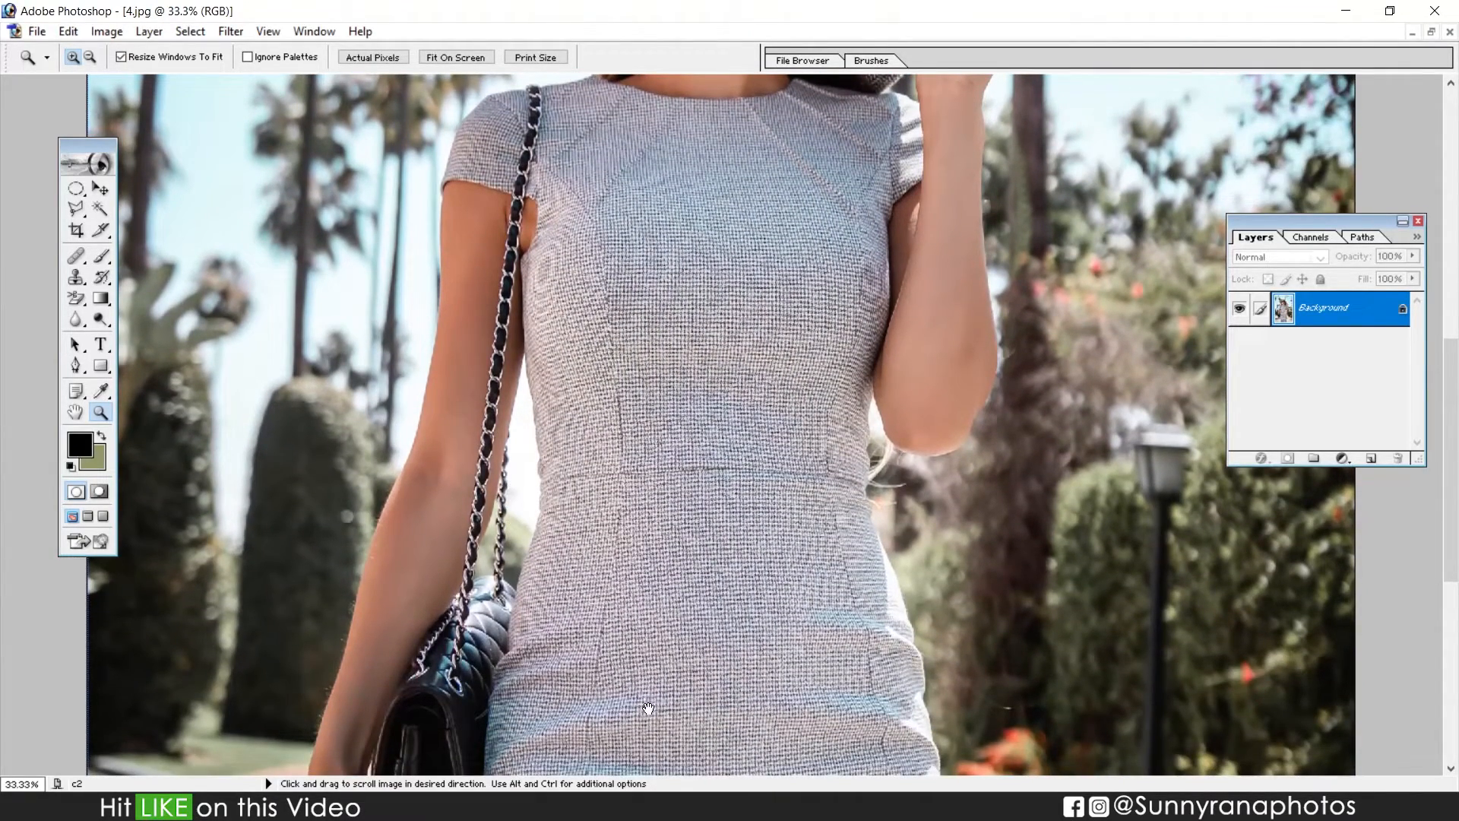
left_click_drag(648, 708, 642, 456)
left_click_drag(713, 755, 700, 494)
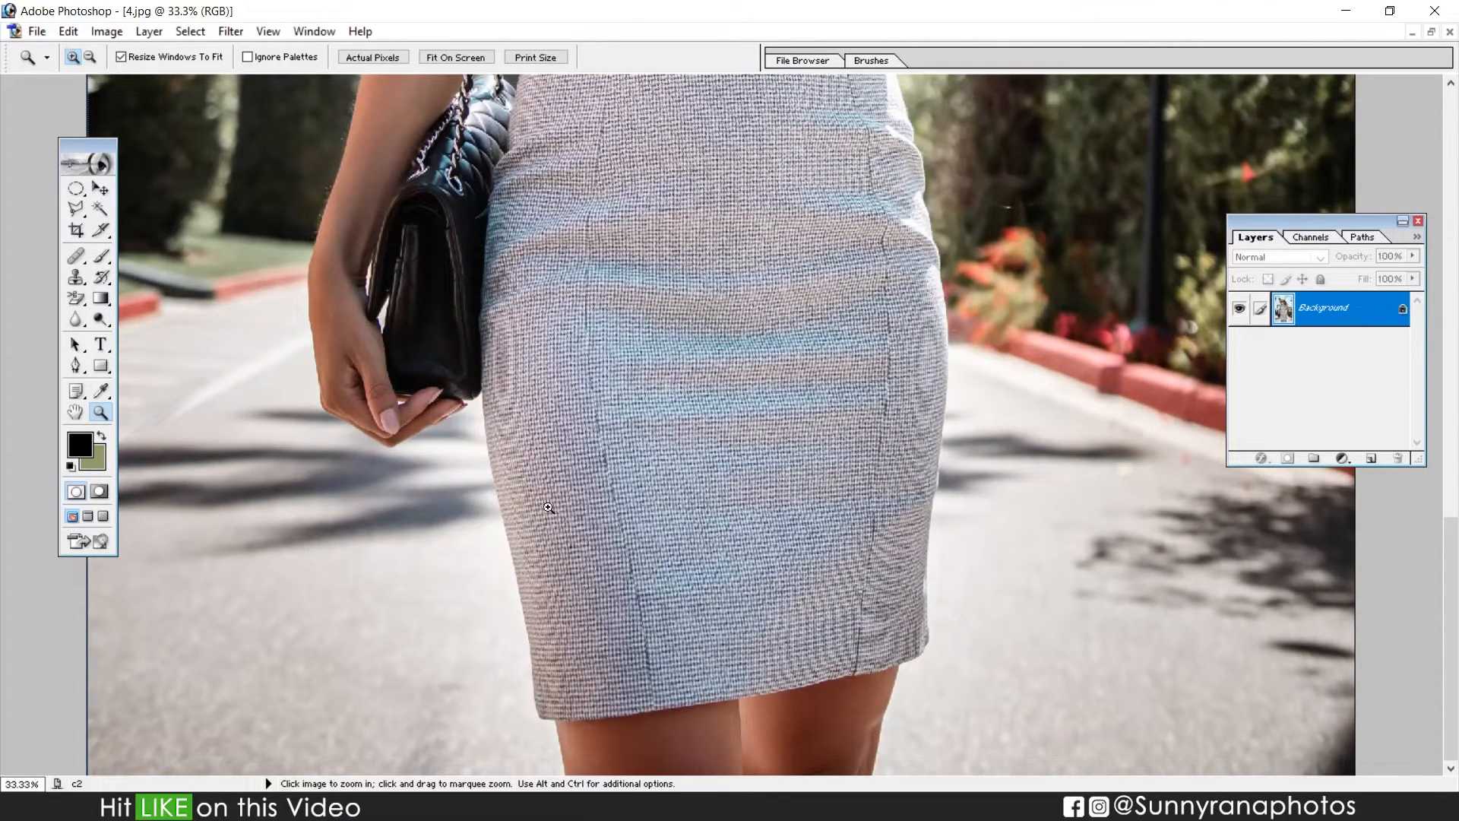
Select the Pen tool and inspect the woman's outline around the handbag, dress, hat and raised hand
left_click(76, 366)
left_click(212, 367)
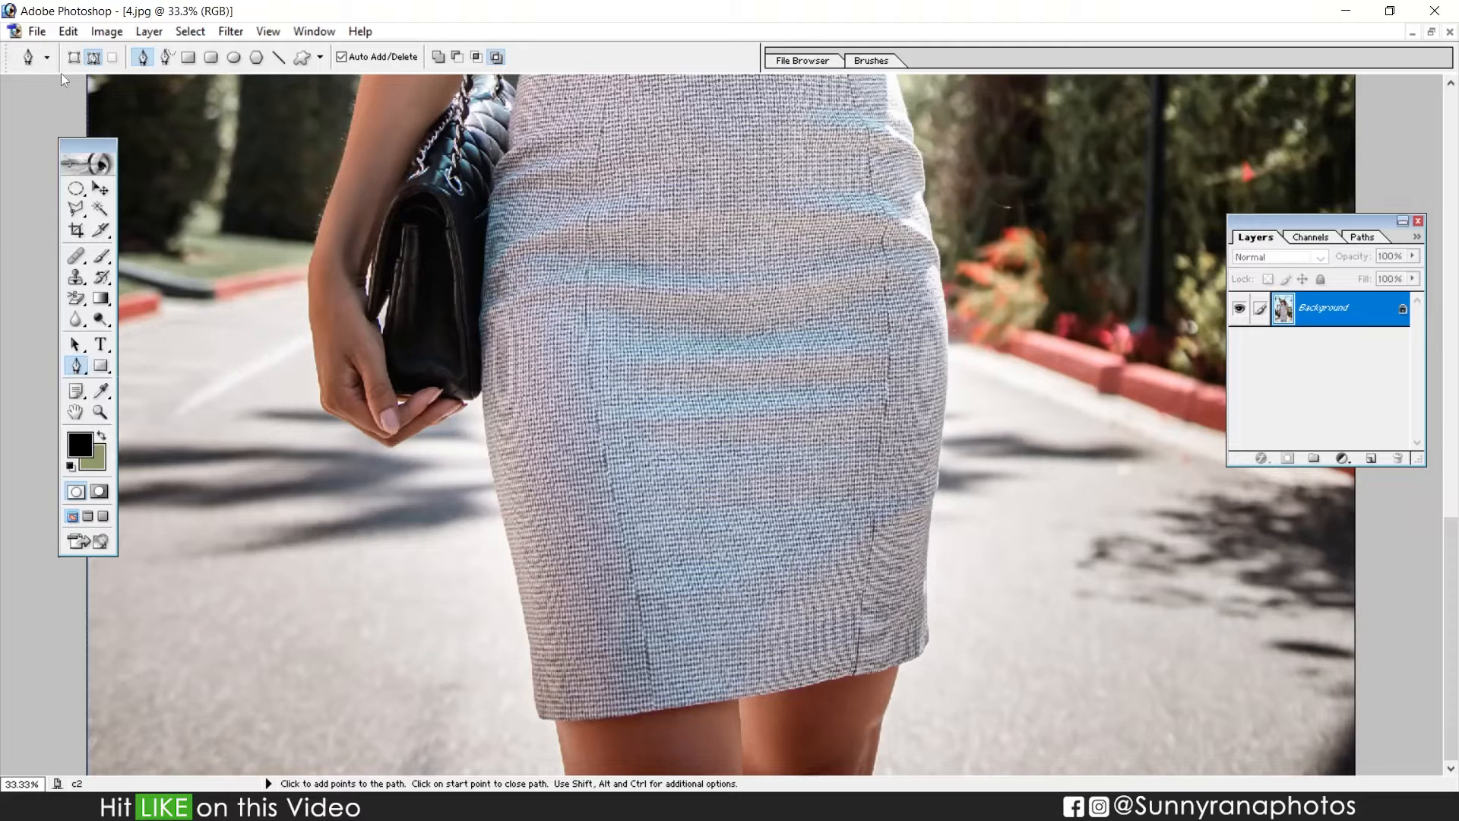
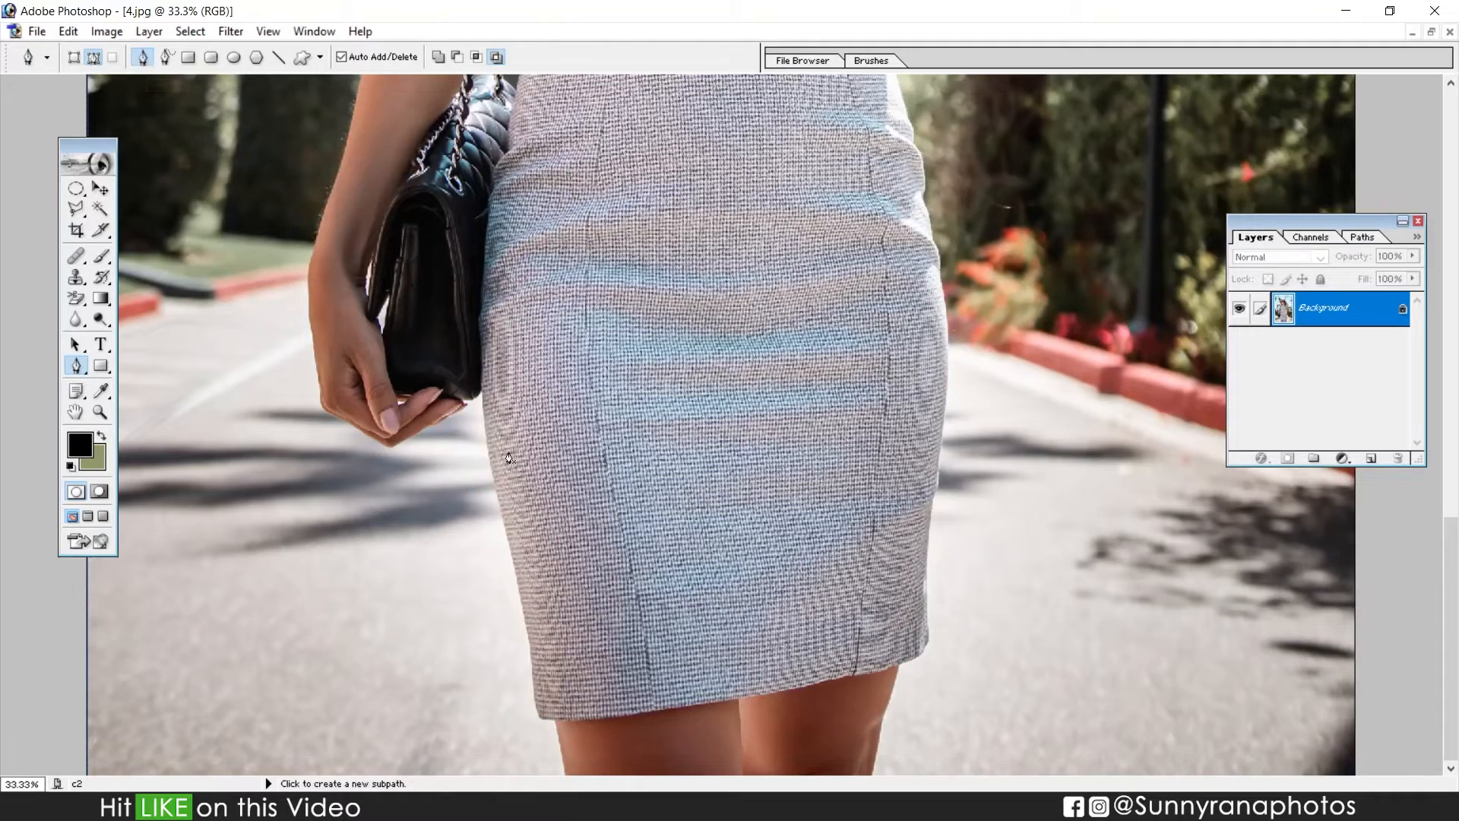
key("z")
left_click(490, 402)
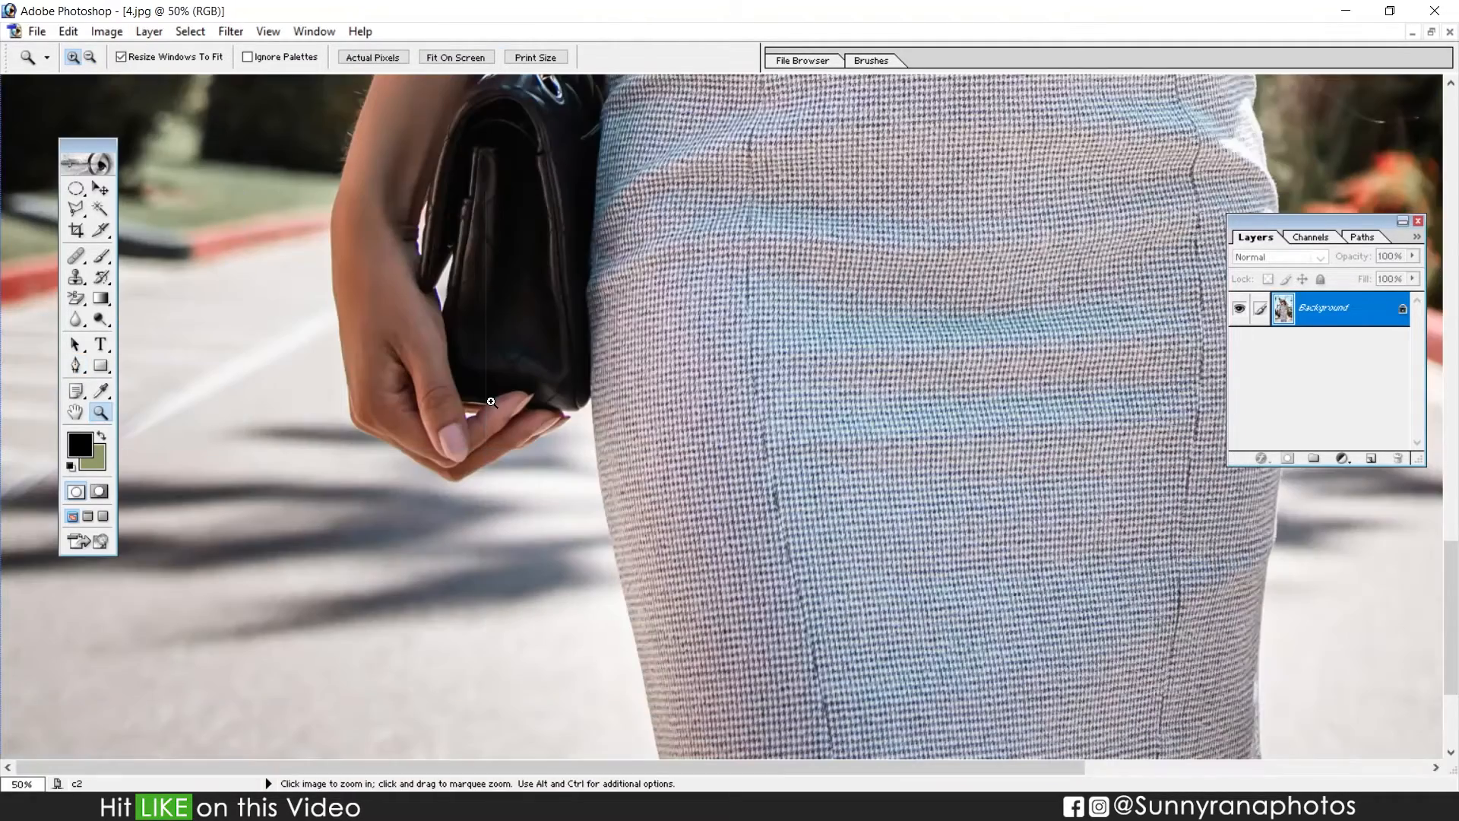
left_click(591, 409)
left_click(591, 409)
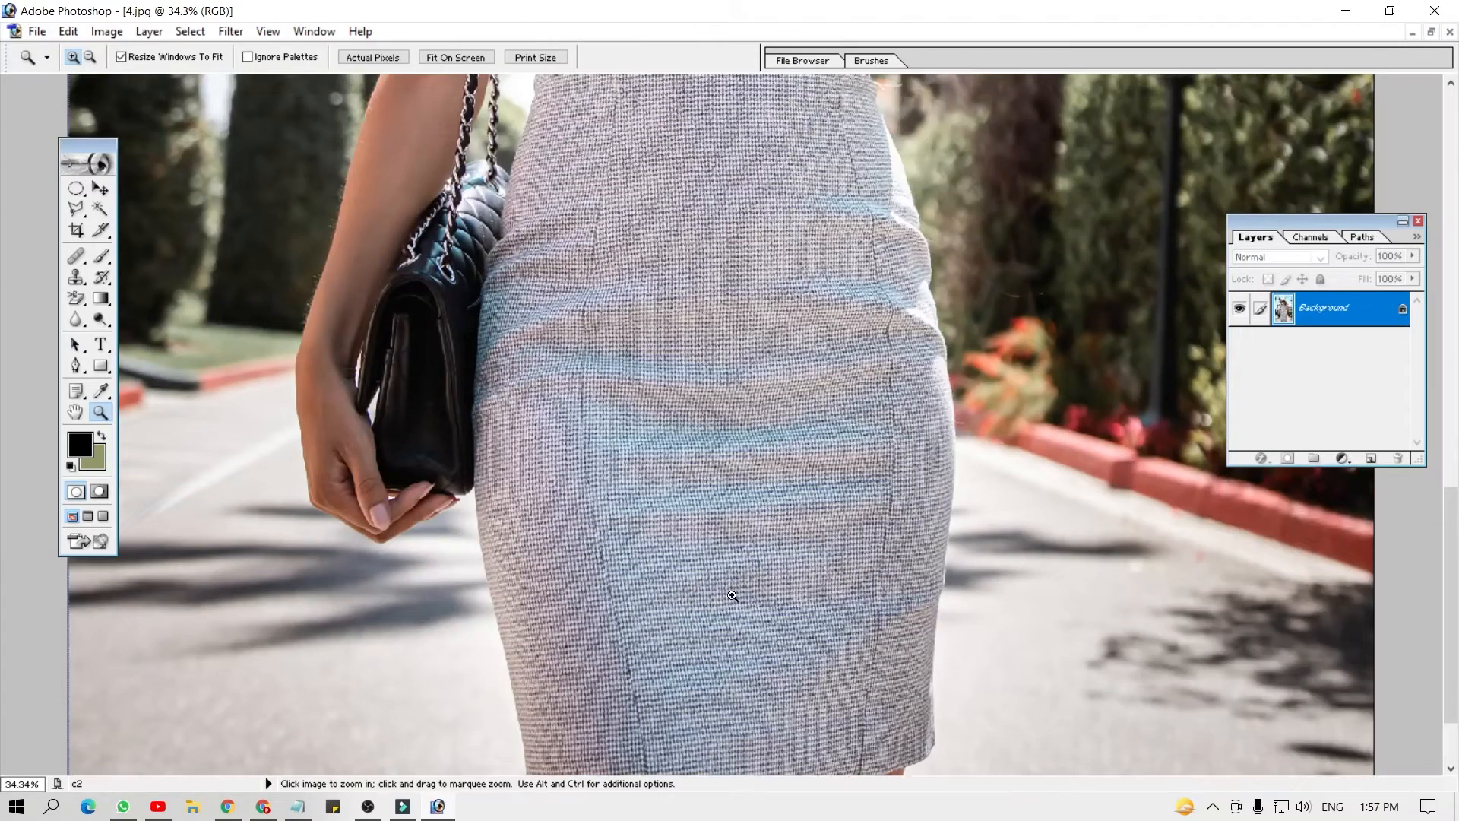
scroll(700, 381, "up", 10)
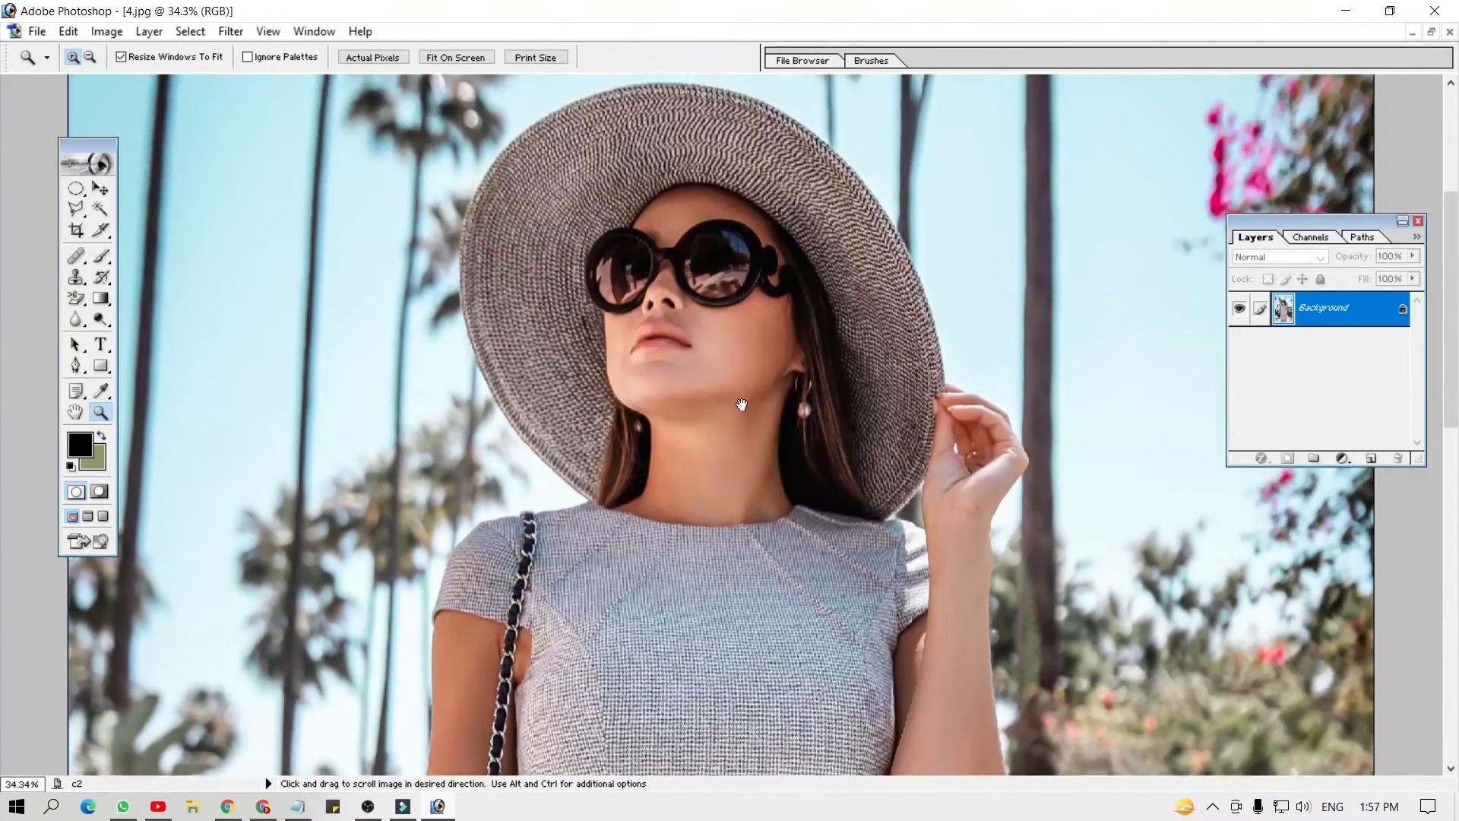
scroll(742, 405, "down", 10)
Start a Pen tool path on the outer edge of the arm carrying the handbag and trace it downward
left_click_drag(391, 167, 750, 321)
left_click(76, 366)
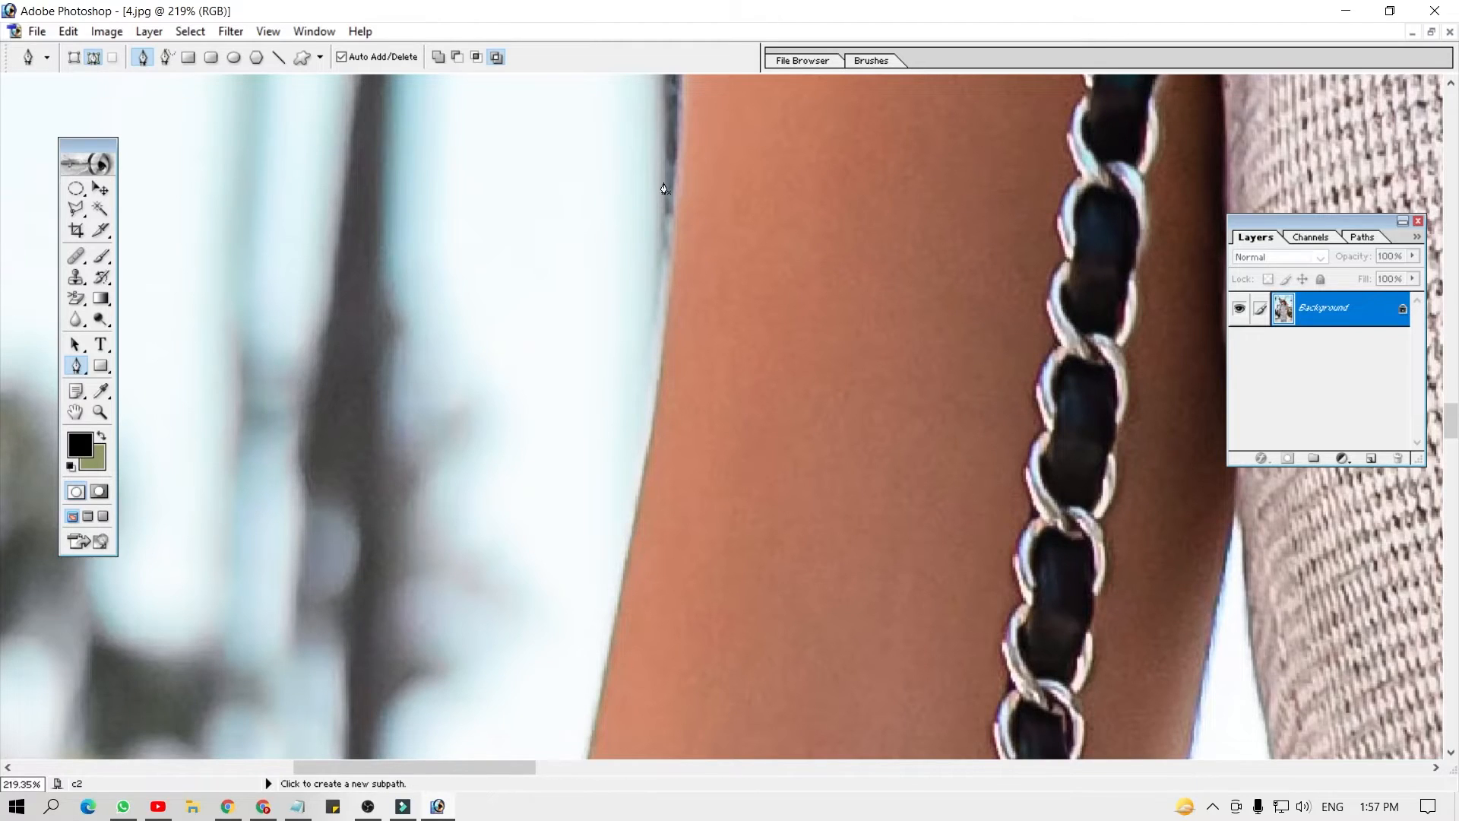
left_click(673, 184)
mouse_move(638, 508)
left_mouse_down()
mouse_move(606, 587)
mouse_move(615, 230)
left_mouse_up()
left_click_drag(580, 522, 571, 554)
left_click(648, 150, "alt")
left_click_drag(570, 557, 643, 206)
mouse_move(558, 524)
left_mouse_down()
mouse_move(523, 567)
mouse_move(642, 334)
left_mouse_up()
left_click_drag(525, 595, 513, 617)
Continue the path down the outer edge of the forearm to the hand holding the handbag
mouse_move(532, 631)
left_mouse_down()
mouse_move(646, 152)
mouse_move(638, 251)
left_mouse_up()
left_click_drag(554, 578, 530, 626)
left_click_drag(626, 658, 711, 175)
left_click_drag(559, 585, 559, 615)
left_click_drag(562, 620, 651, 304)
left_click_drag(636, 614, 638, 673)
left_click_drag(701, 722, 674, 258)
left_click_drag(695, 688, 695, 244)
Trace the path along the underside of the hand holding the handbag, toward the fingertips
left_click_drag(745, 347, 787, 377)
left_click_drag(942, 450, 969, 482)
left_click_drag(1123, 559, 574, 530)
left_click_drag(718, 454, 799, 419)
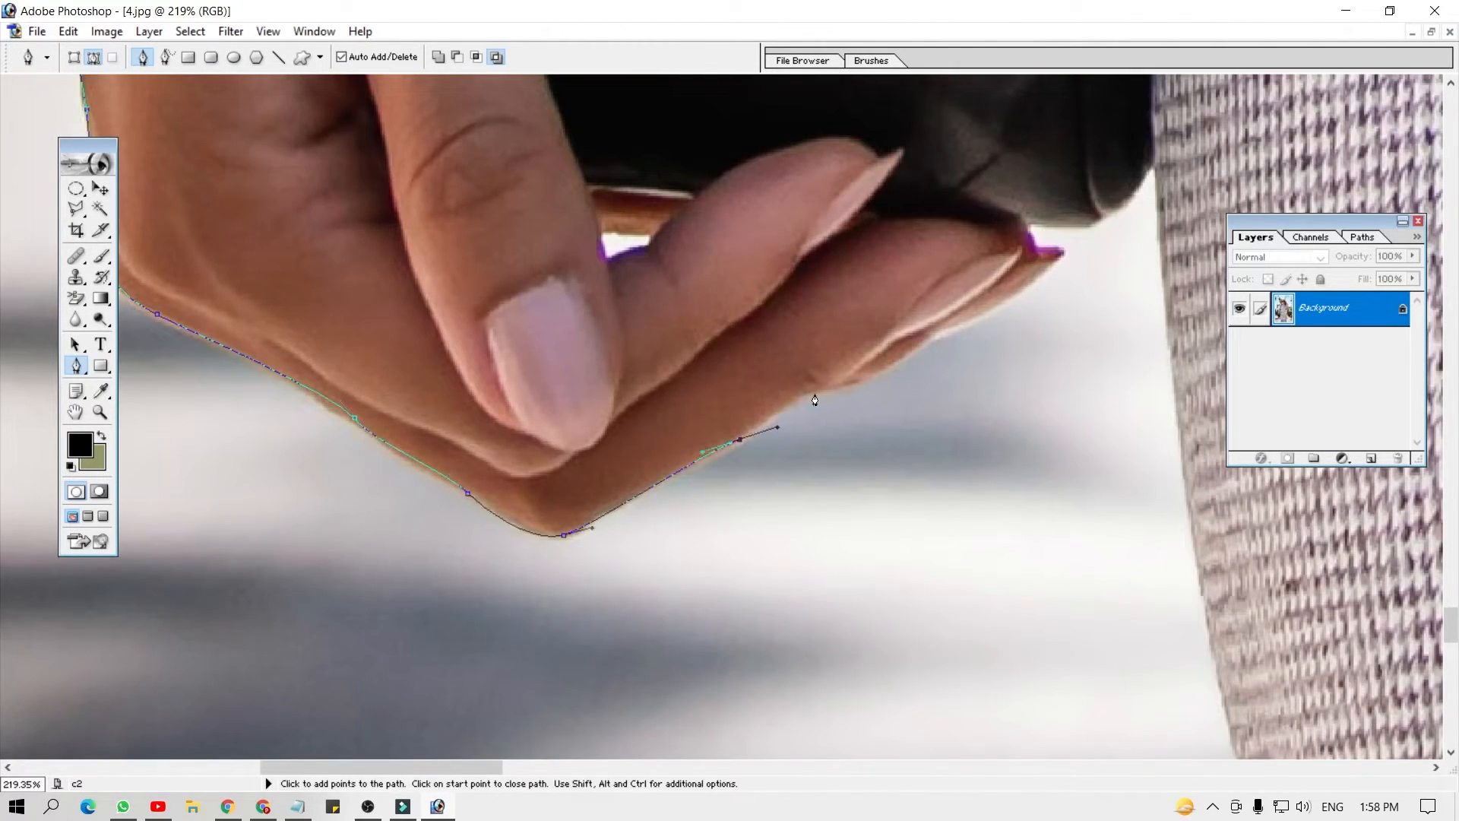
Trace the path around the fingertips and the handbag's lower corner, then down the dress edge to the hem corner
left_click(1135, 187, "ctrl")
left_click_drag(591, 497, 576, 496)
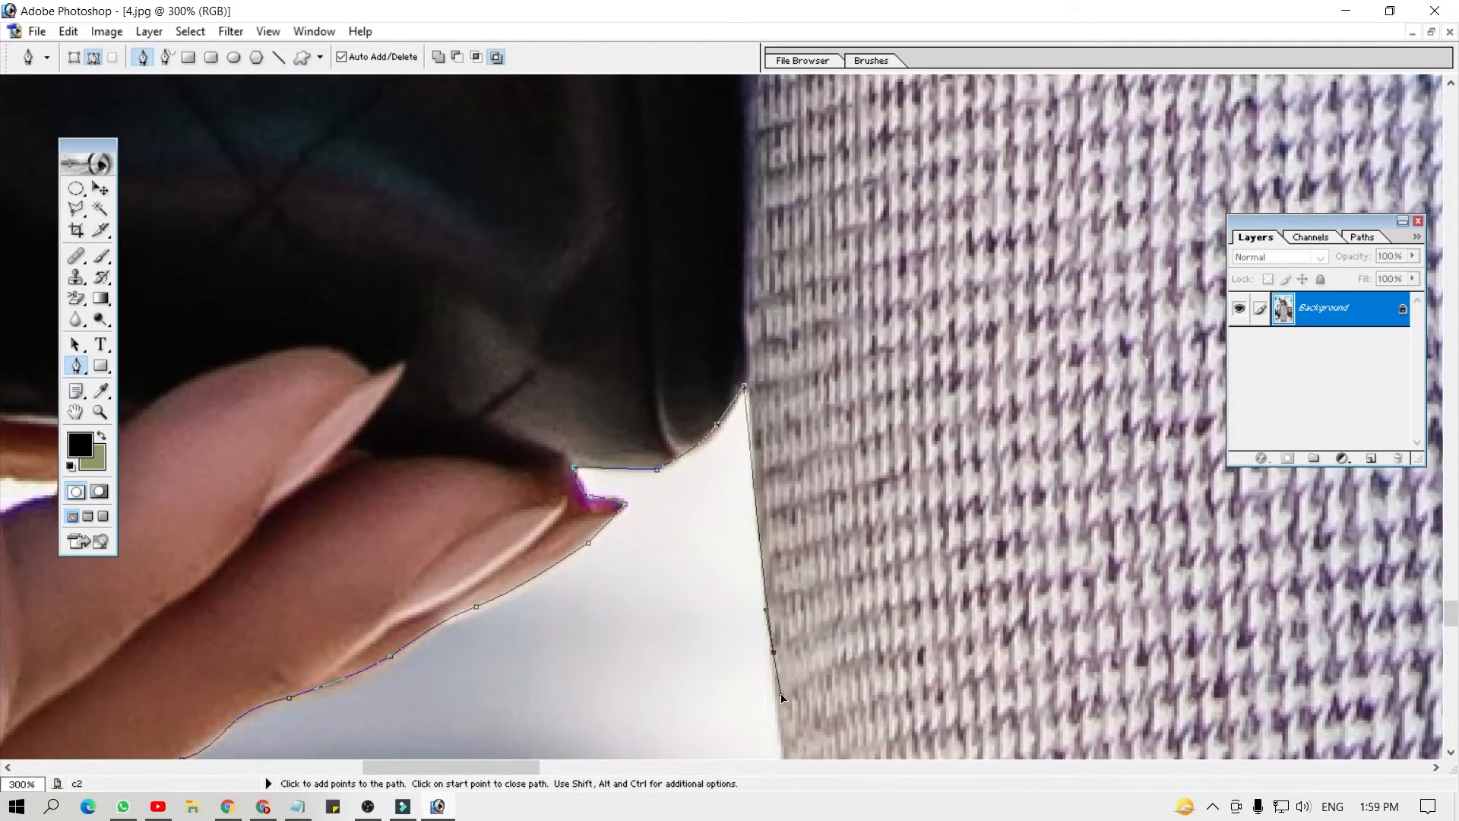
left_click_drag(786, 696, 788, 699)
left_click_drag(845, 658, 791, 234)
left_click_drag(845, 623, 798, 235)
left_click_drag(831, 661, 838, 687)
key("ctrl+minus")
left_click_drag(697, 592, 641, 405)
left_click_drag(638, 454, 618, 382)
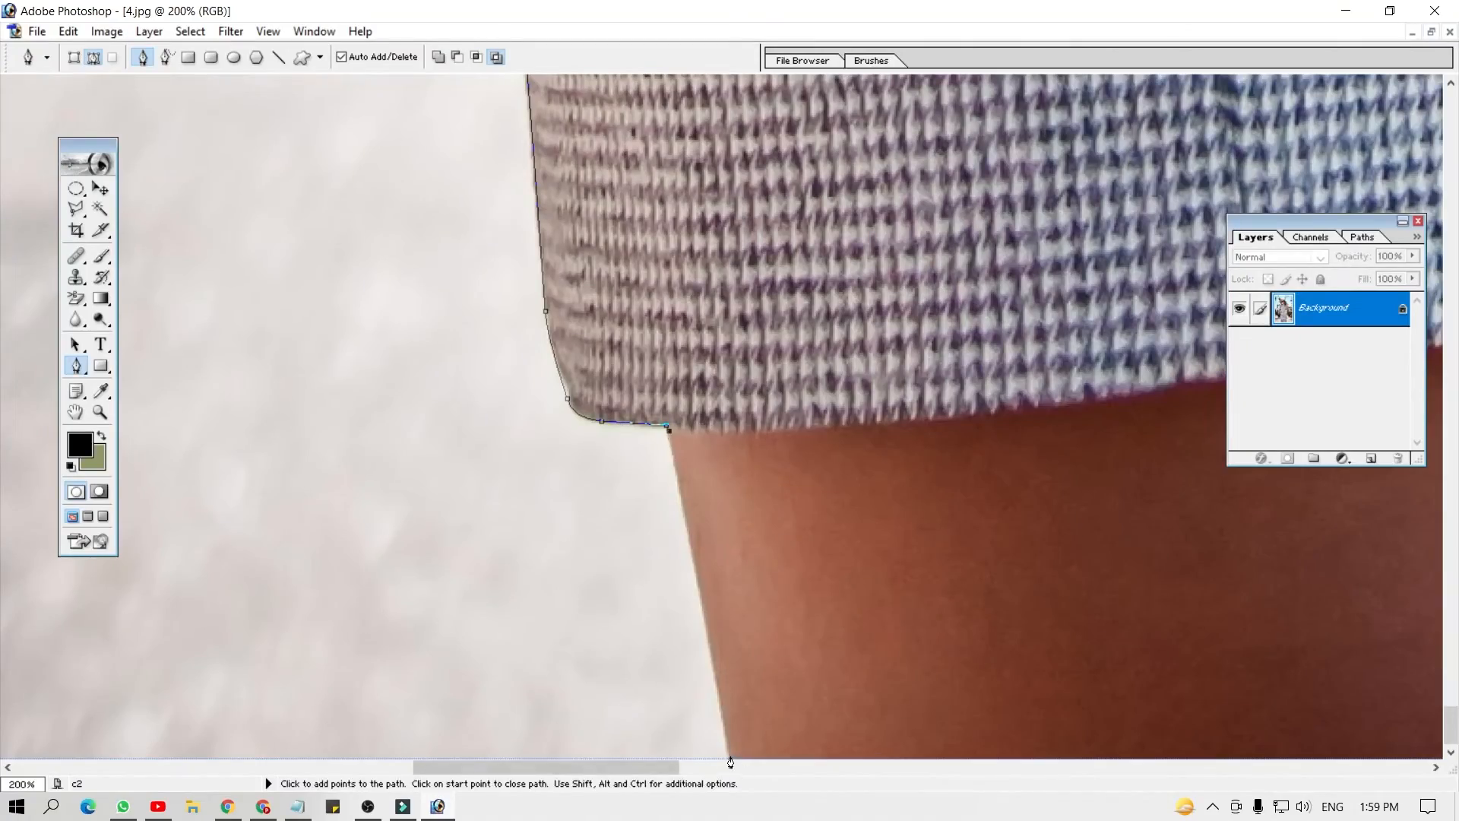
Extend the path down the leg to the photo's lower edge, across to the other leg, and up its outer edge
left_click(731, 758)
key("ctrl+minus")
key("ctrl+minus")
left_click(946, 733, "ctrl")
left_click(946, 733, "ctrl")
left_click_drag(303, 672, 914, 672)
left_click_drag(871, 758, 903, 582)
left_click_drag(945, 384, 956, 350)
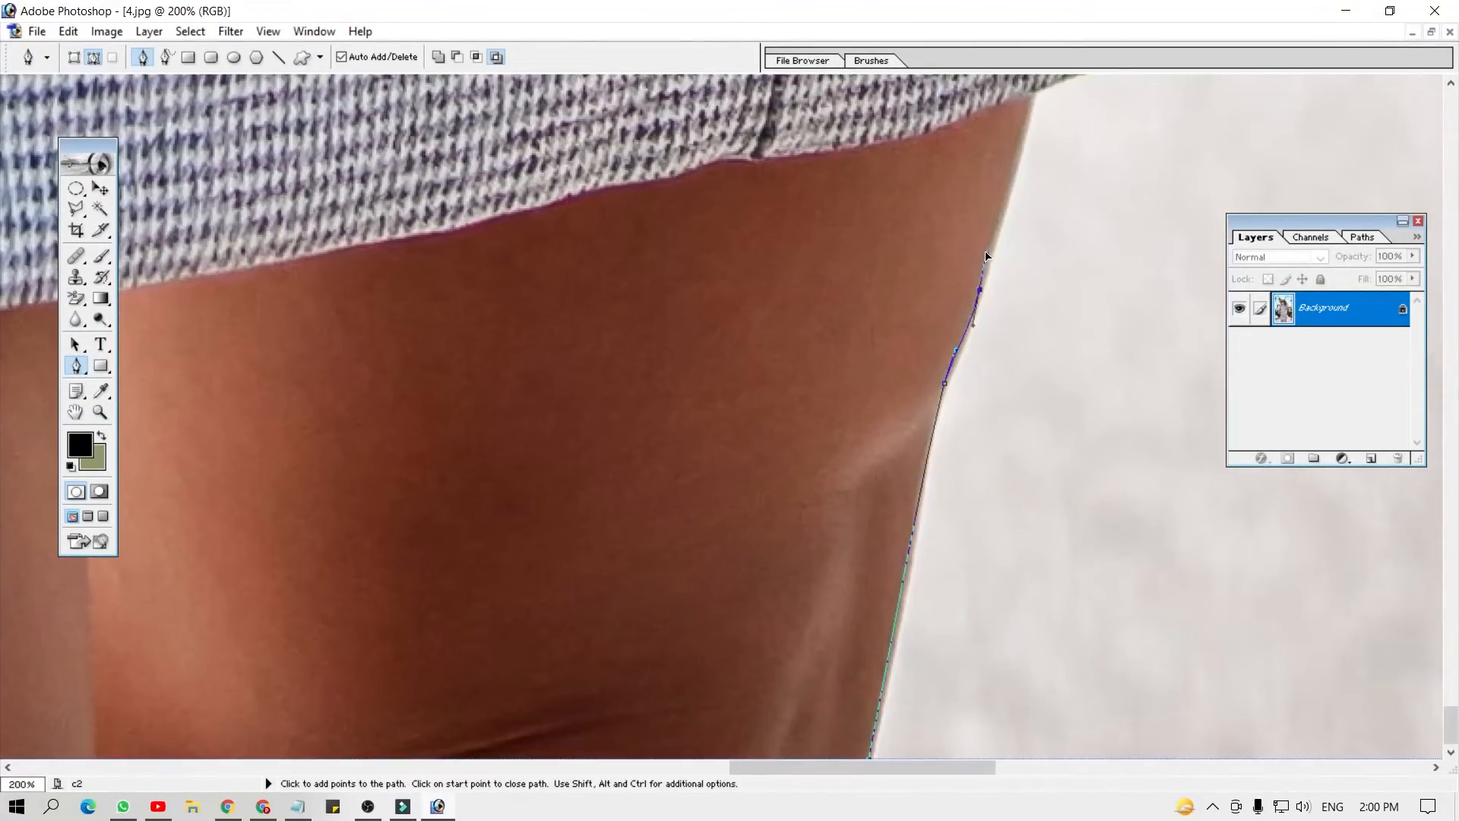
Trace the path around the hem corner above the outer leg and up the lower side of the skirt
left_click_drag(985, 261, 986, 259)
left_click_drag(1033, 98, 1039, 76)
left_click_drag(1076, 79, 872, 538)
left_click_drag(916, 521, 941, 509)
left_click(974, 446)
left_click(991, 412)
left_click_drag(1000, 188, 958, 493)
left_click_drag(953, 152, 871, 688)
left_click_drag(883, 496, 896, 463)
left_click_drag(899, 377, 921, 335)
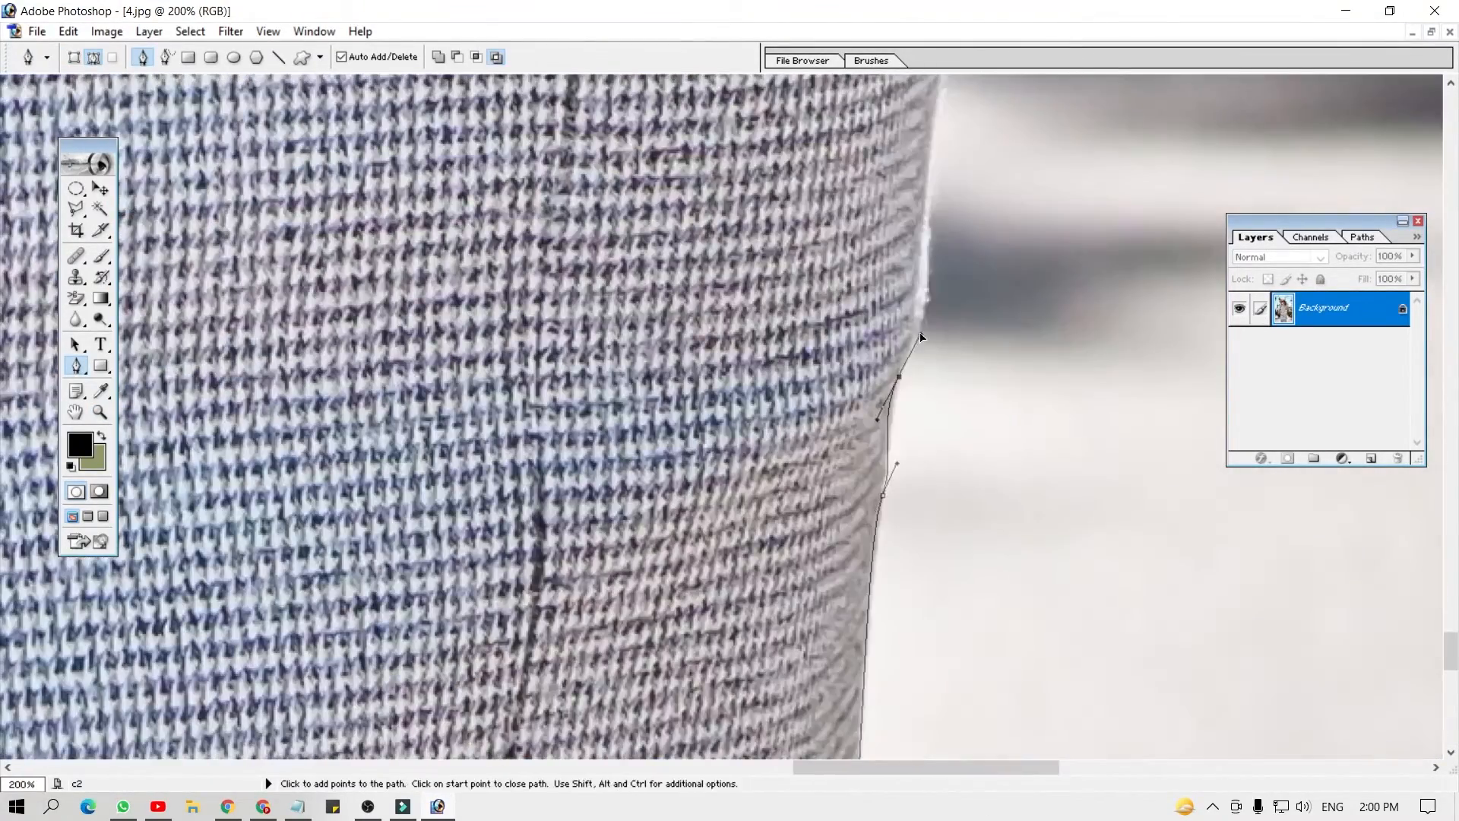
Continue the path up the skirt's outer edge along the hip, redoing a misplaced anchor point
left_click_drag(931, 247, 922, 556)
left_click_drag(926, 472, 937, 396)
left_click_drag(942, 213, 836, 687)
left_click_drag(858, 136, 805, 654)
left_click_drag(801, 533, 797, 466)
left_click(767, 338)
left_click(751, 262)
left_click_drag(780, 266, 818, 467)
key("ctrl+z")
left_click_drag(802, 408, 798, 355)
left_click_drag(798, 355, 800, 536)
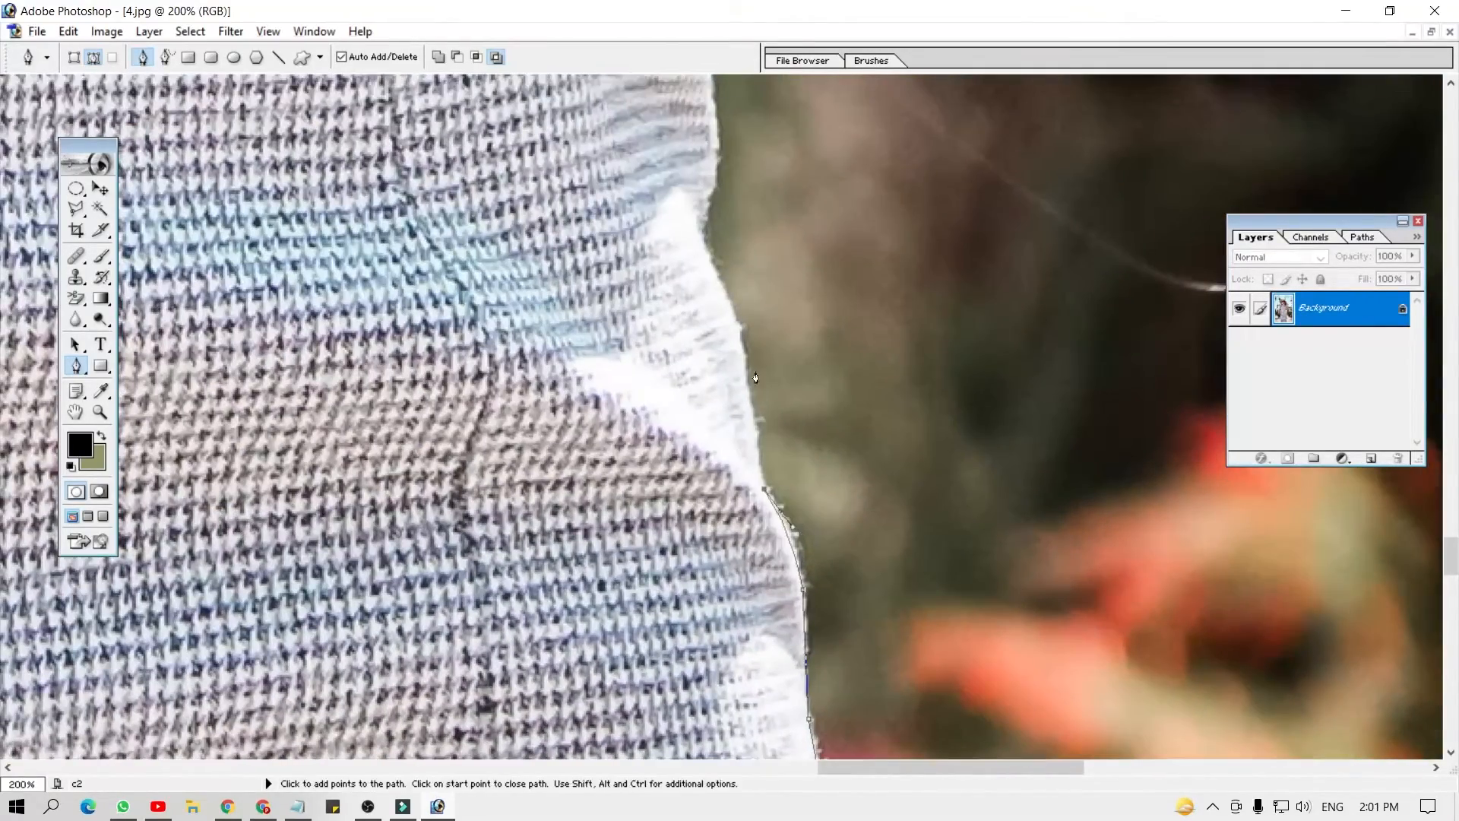
Trace the path around the white-lit fabric folds on the outer edge of the upper hip
left_click_drag(744, 401, 766, 620)
left_click(768, 541)
left_click_drag(735, 299, 731, 264)
left_click_drag(688, 323, 723, 612)
left_click_drag(731, 457, 696, 429)
left_click_drag(733, 466, 792, 662)
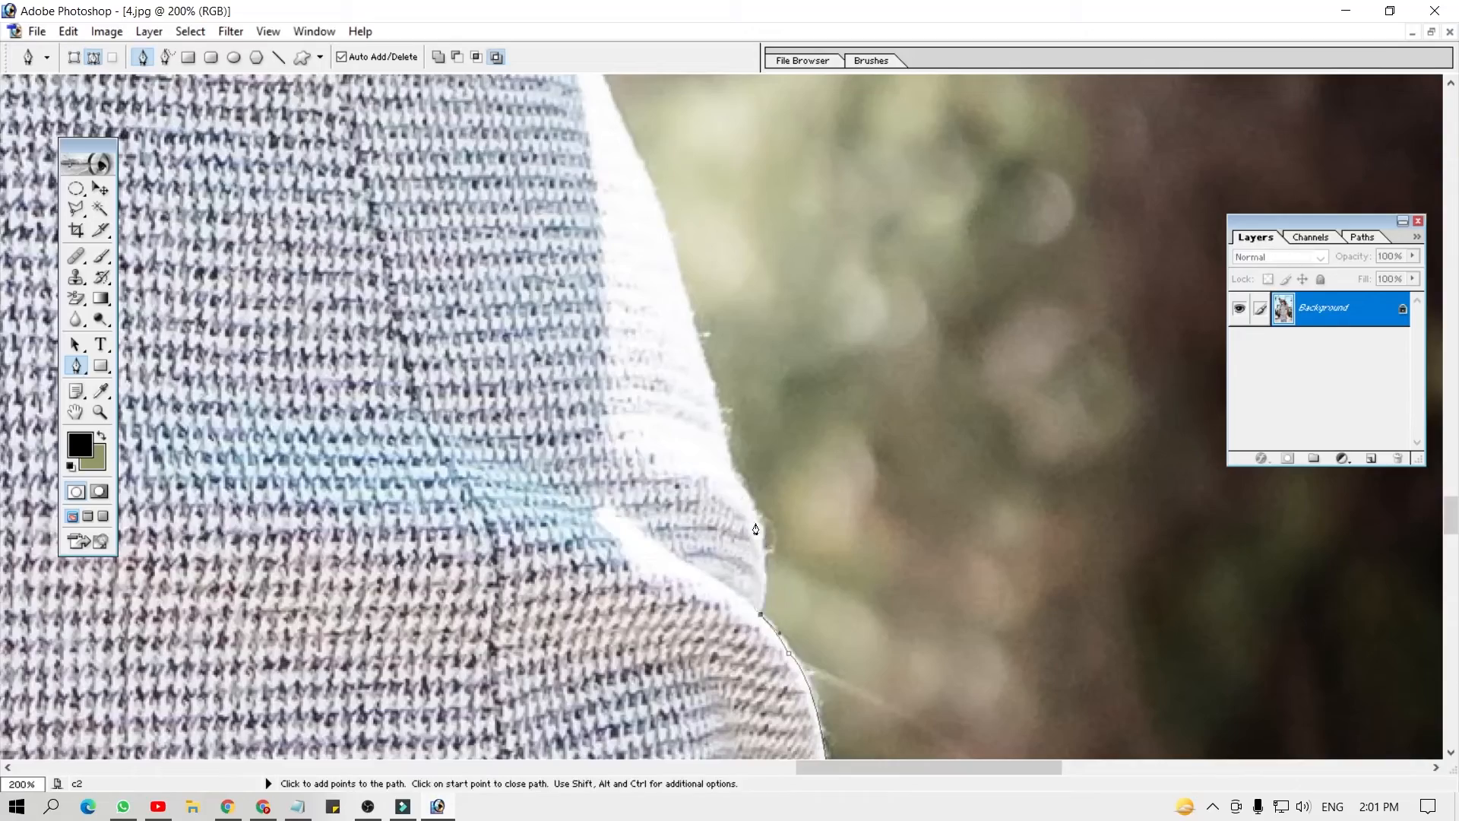
left_click_drag(693, 532, 728, 648)
left_click(732, 472)
left_click_drag(732, 472, 798, 672)
left_click_drag(684, 385, 631, 318)
Continue the path up the side of the dress to the waist, passing the stray hair strands below the elbow
left_click_drag(716, 454, 872, 648)
left_click(795, 441)
left_click_drag(795, 445, 860, 592)
left_click(820, 513)
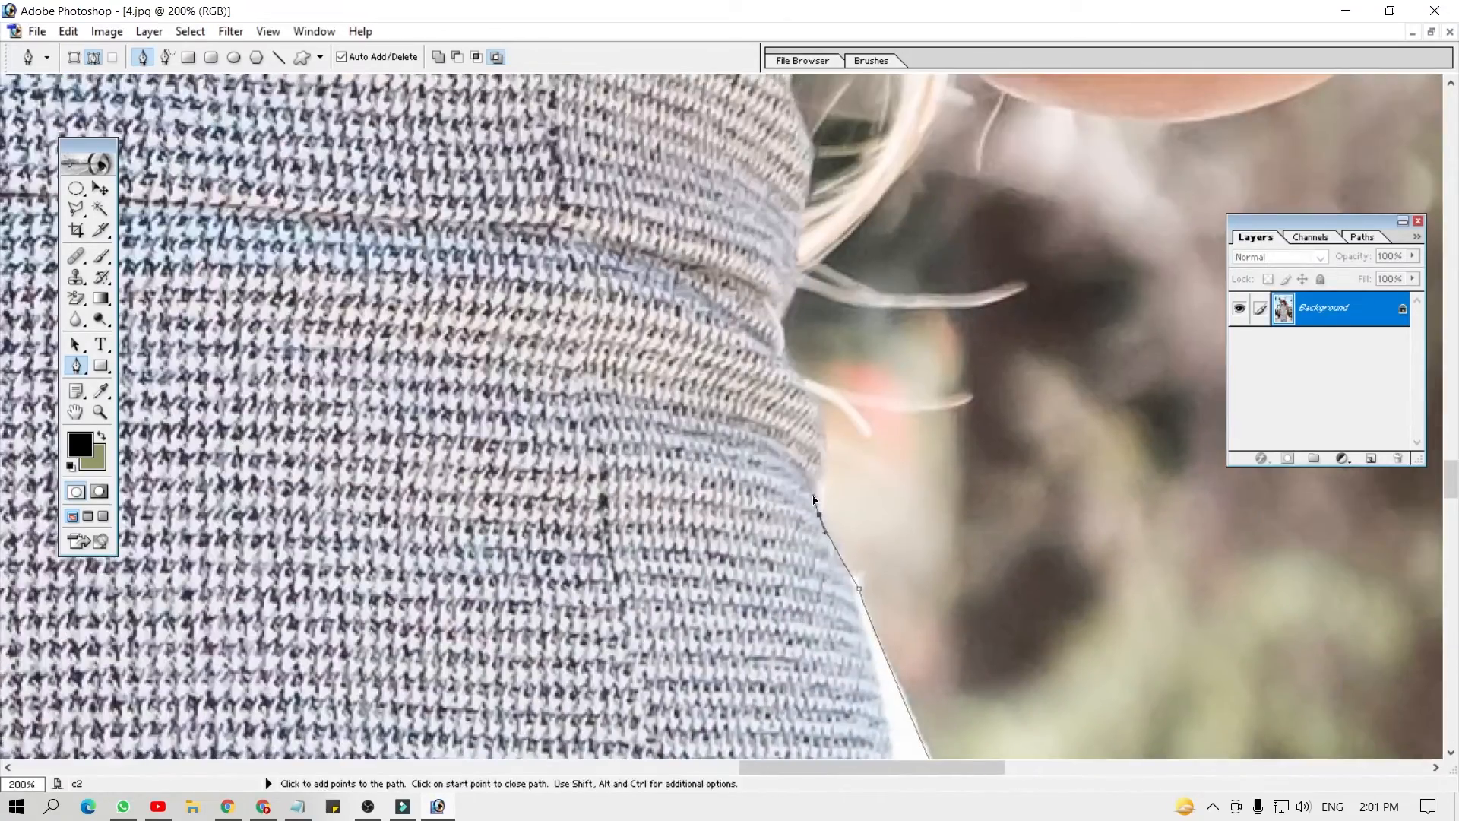
left_click_drag(818, 449, 824, 605)
left_click_drag(823, 555, 814, 530)
left_click_drag(839, 383, 973, 523)
left_click(973, 522, "ctrl+alt")
left_click(718, 458, "ctrl")
left_click_drag(717, 458, 904, 608)
left_click_drag(869, 617, 858, 598)
left_click_drag(867, 571, 860, 559)
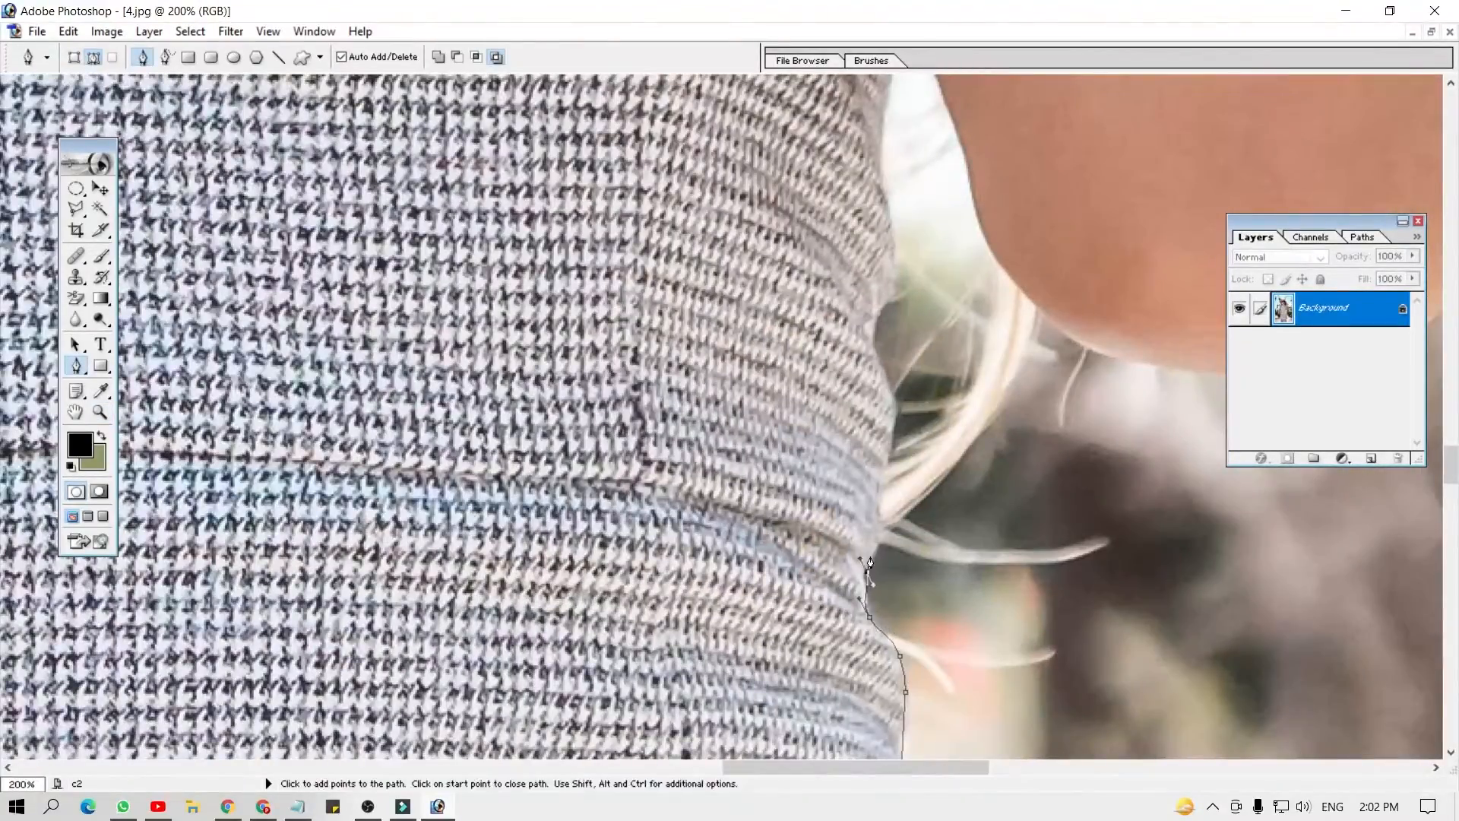
Trace the path from the waist across to the raised arm and around the underside of its elbow
left_click_drag(895, 264, 880, 376)
left_click_drag(864, 272, 861, 233)
left_click_drag(953, 269, 959, 279)
left_click_drag(996, 387, 1032, 415)
left_click_drag(1109, 473, 997, 488)
left_click_drag(1064, 473, 790, 519)
left_click_drag(980, 486, 1023, 433)
Trace the path up the outer edge of the raised forearm to the wrist
left_click_drag(1018, 448, 897, 586)
left_click_drag(950, 448, 810, 669)
left_click_drag(904, 513, 861, 588)
left_click_drag(880, 422, 866, 335)
left_click_drag(886, 503, 867, 646)
left_click_drag(836, 400, 821, 310)
left_click_drag(822, 319, 804, 425)
left_click_drag(788, 195, 767, 578)
left_click_drag(725, 220, 730, 197)
left_click_drag(730, 228, 716, 598)
left_click_drag(777, 141, 698, 469)
Trace the path along the wrist of the raised arm and around the outer edge of the palm
key("ctrl+plus")
left_click_drag(722, 342, 694, 463)
left_click_drag(692, 464, 716, 414)
left_click_drag(715, 410, 672, 542)
left_click_drag(771, 414, 795, 386)
left_click_drag(794, 389, 717, 566)
left_click_drag(765, 514, 789, 497)
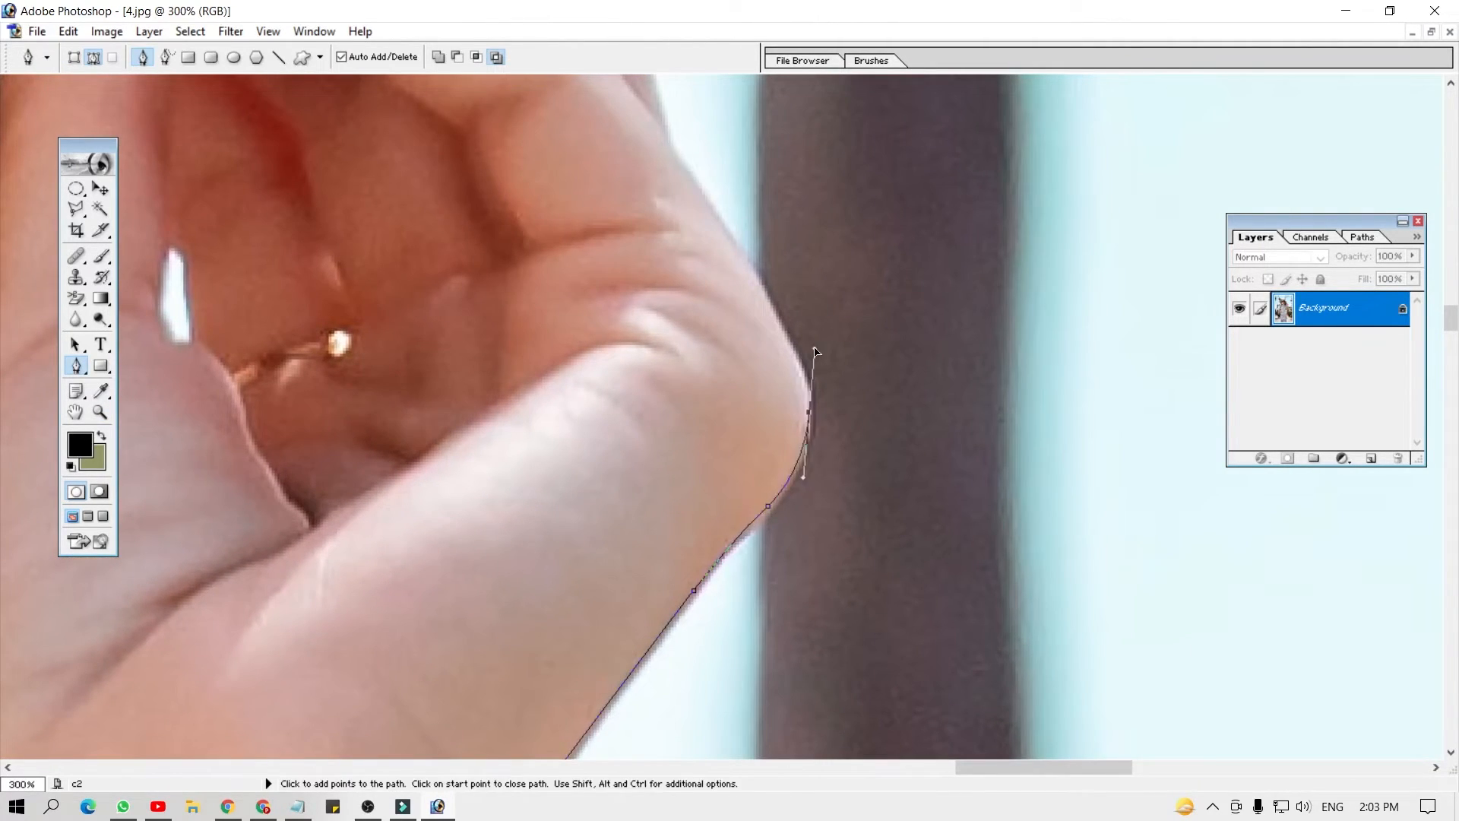
Continue the path over the knuckles and along the backs of the fingers to the edge of the hat brim
left_click_drag(682, 193, 789, 560)
left_click_drag(764, 494, 753, 477)
left_click_drag(727, 361, 709, 343)
left_click_drag(709, 343, 968, 561)
left_click_drag(751, 428, 734, 420)
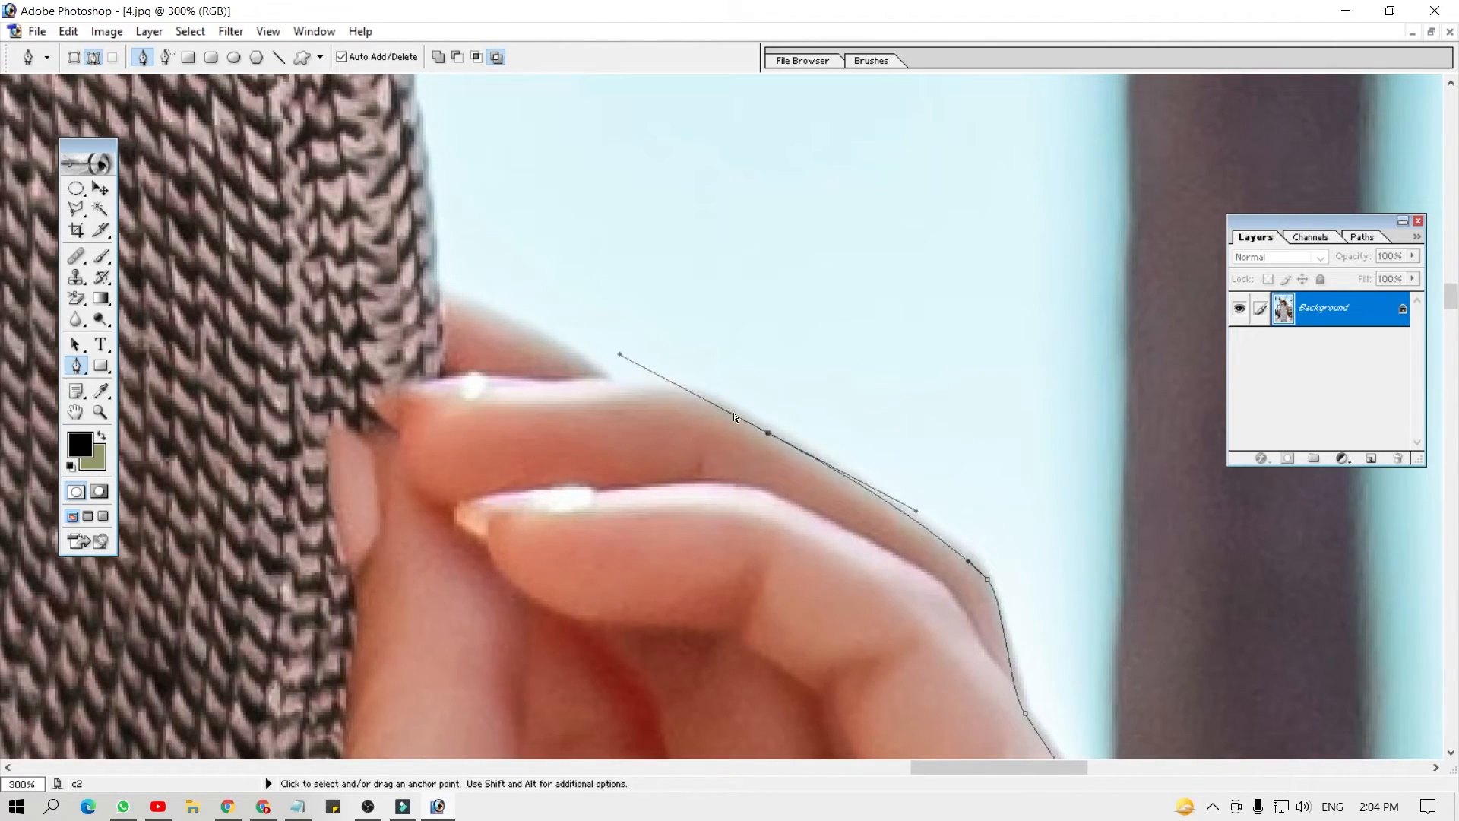
left_click_drag(626, 382, 814, 544)
left_click_drag(640, 465, 628, 459)
left_click_drag(681, 407, 808, 610)
Trace the path up the outer edge of the hat brim above the raised hand
left_click_drag(717, 306, 791, 645)
left_click_drag(676, 237, 645, 173)
left_click_drag(645, 173, 766, 545)
left_click_drag(638, 207, 924, 667)
left_click_drag(684, 223, 821, 365)
left_click_drag(662, 201, 578, 152)
left_click_drag(562, 187, 957, 563)
Continue the path with long curves across the top of the hat brim
left_click_drag(565, 133, 483, 95)
left_click_drag(483, 95, 852, 392)
left_click_drag(374, 191, 123, 155)
left_click_drag(228, 198, 1140, 335)
left_click_drag(623, 289, 806, 304)
left_click_drag(622, 267, 259, 332)
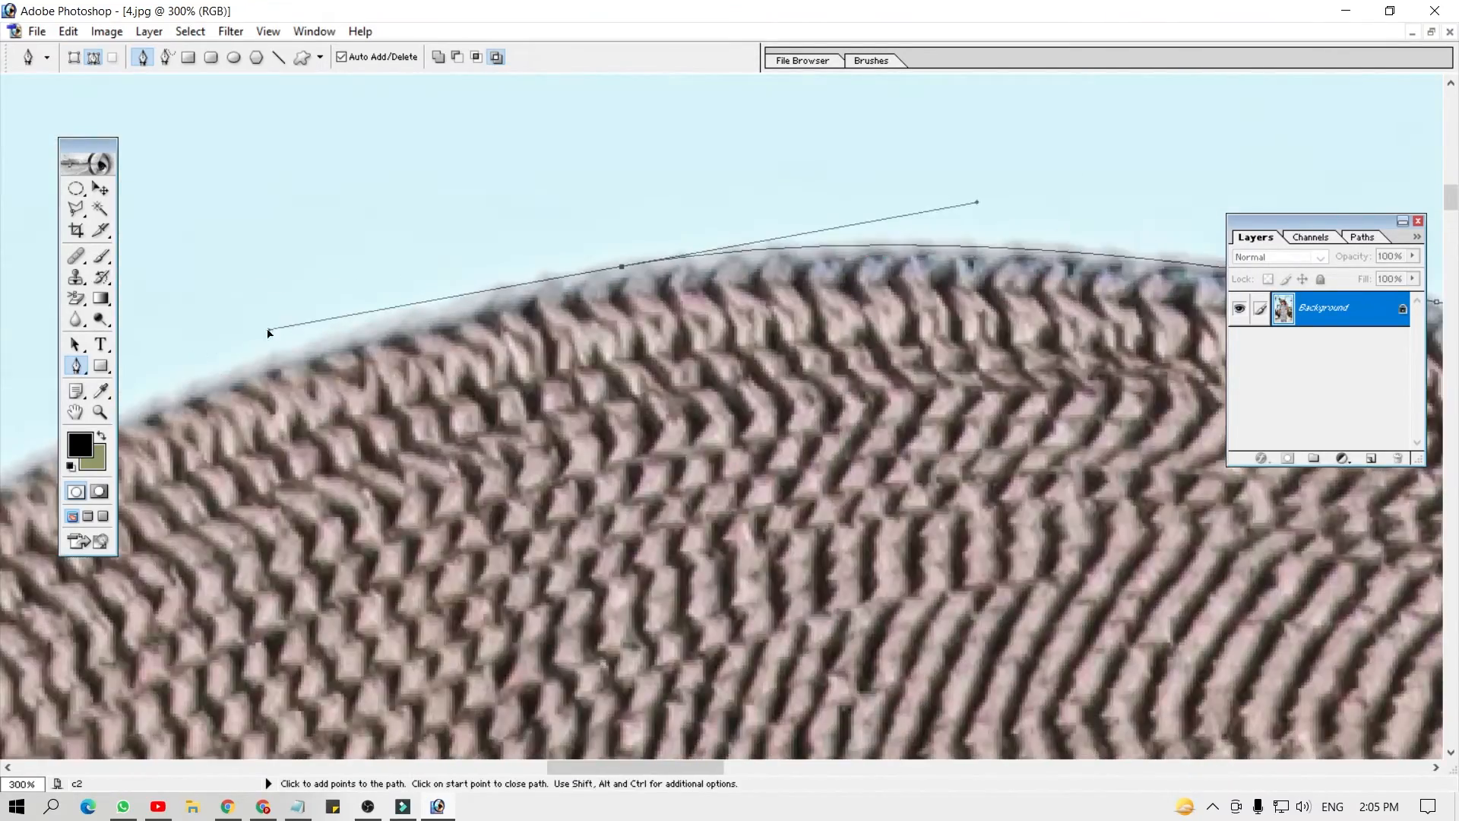
Trace the path around the far upper curve of the hat brim, removing the outgoing direction handles where the curve turns
key("ctrl+minus")
left_click_drag(619, 531, 898, 399)
left_click_drag(418, 465, 297, 578)
left_click(417, 465, "alt")
left_click_drag(456, 563, 638, 209)
left_click_drag(233, 524, 235, 745)
left_click_drag(280, 463, 193, 639)
left_click(280, 463, "alt")
left_click_drag(380, 684, 380, 152)
left_click(367, 353)
Trace the path down the side of the hat brim opposite the raised hand
key("ctrl+minus")
key("ctrl+plus")
left_click_drag(714, 216, 798, 375)
left_click_drag(665, 424, 641, 474)
left_click_drag(631, 578, 729, 253)
left_click_drag(655, 532, 649, 625)
left_click_drag(649, 631, 682, 287)
left_click_drag(702, 550, 713, 617)
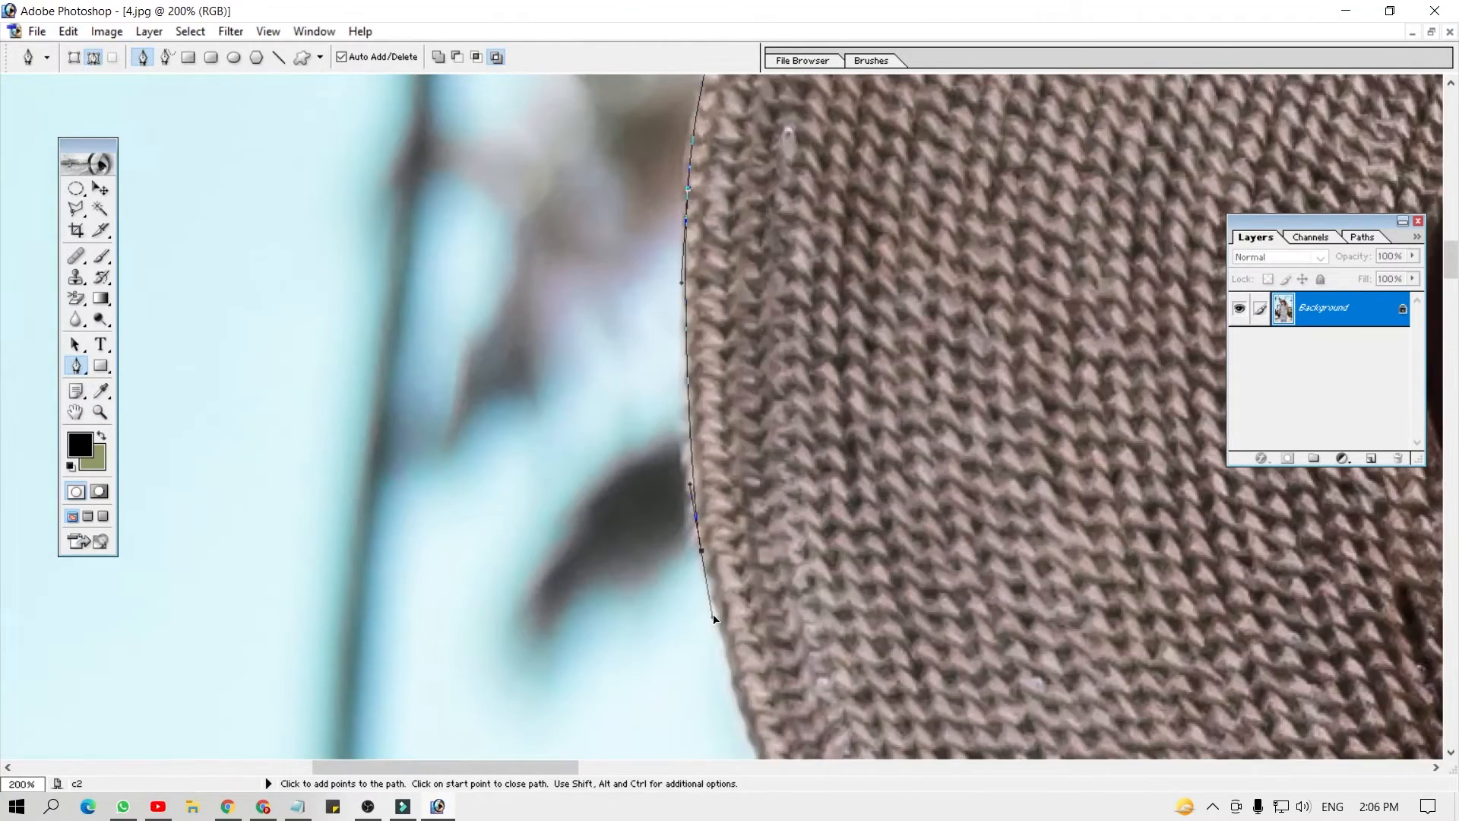
Continue the path along the lower slanting edge of the hat brim to the corner where it meets the shoulder
left_click_drag(768, 684, 669, 265)
left_click_drag(684, 436, 709, 502)
left_click_drag(775, 652, 664, 238)
left_click_drag(720, 338, 763, 404)
left_click_drag(935, 562, 700, 375)
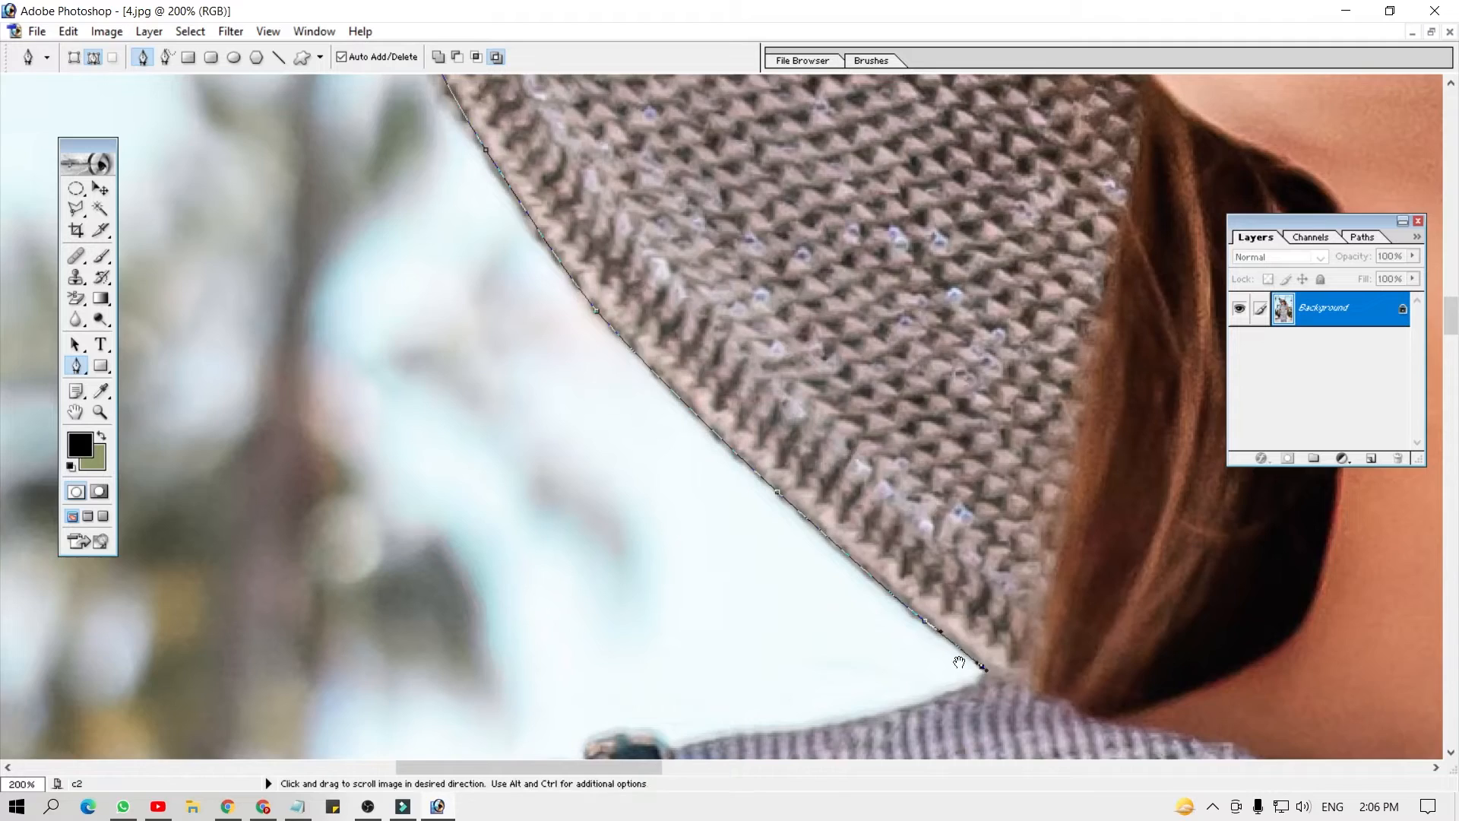
left_click_drag(984, 676, 880, 374)
Trace the path along the shoulder, over the top of the bag's chain strap and out to the shoulder's outer curve
left_click_drag(752, 415, 667, 420)
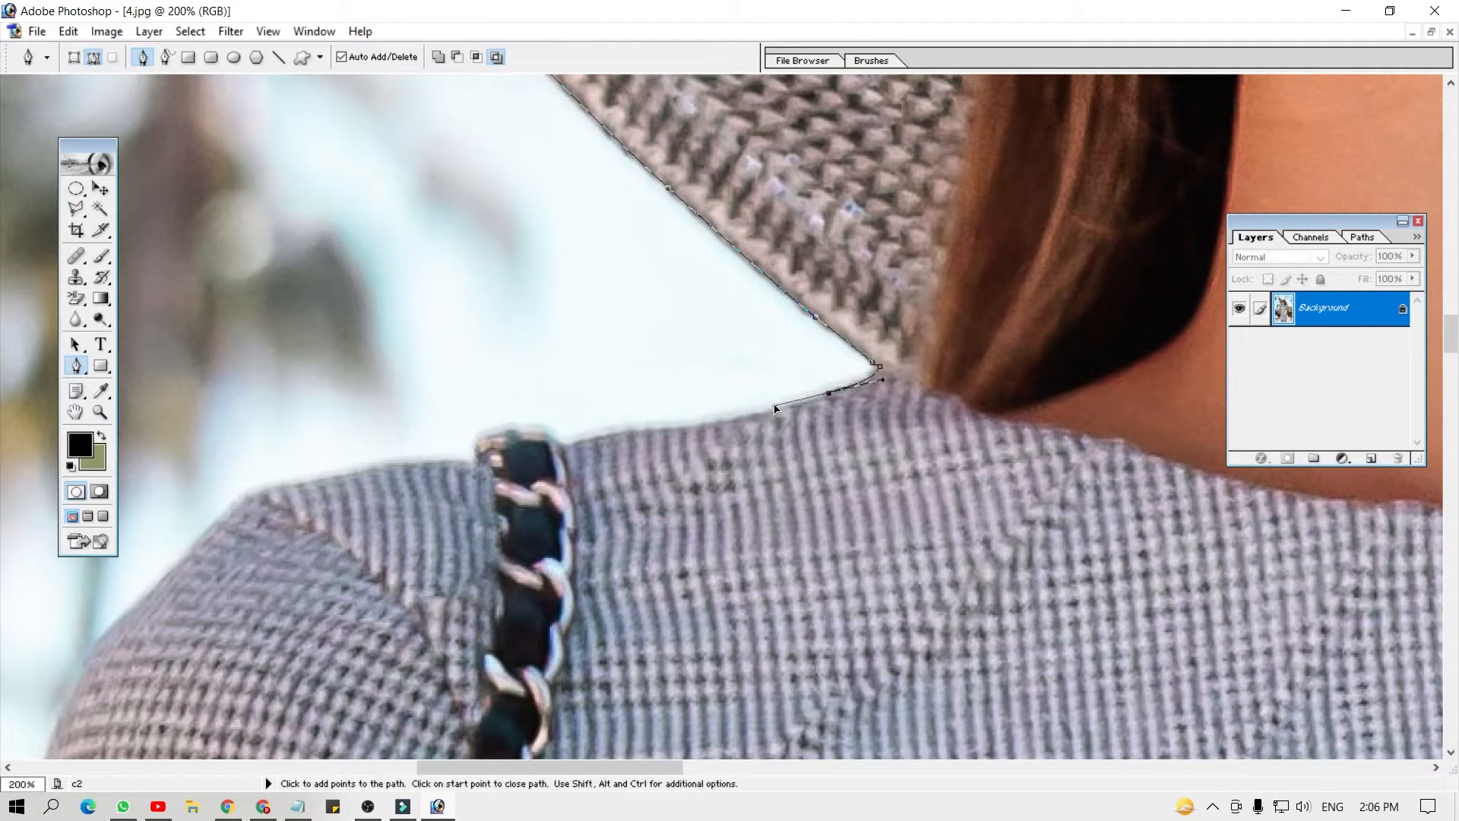
left_click_drag(571, 448, 755, 423)
left_click_drag(722, 406, 715, 403)
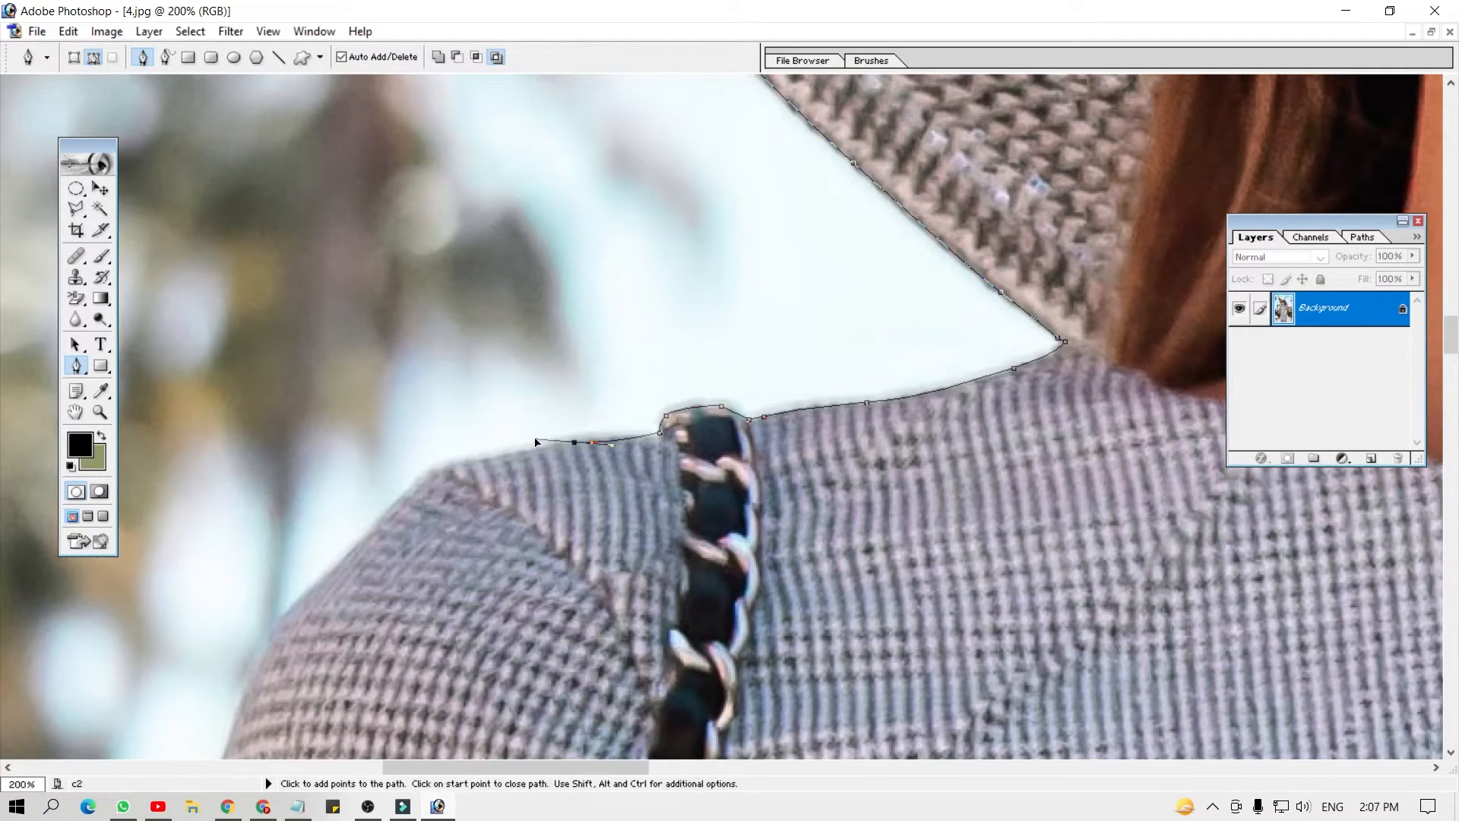
key("ctrl+plus")
left_click_drag(501, 443, 483, 453)
left_click_drag(335, 590, 298, 616)
Trace the path down the outer edge of the short sleeve and around its cuff, and close it at the arm
left_click_drag(338, 638, 739, 417)
left_click_drag(593, 646, 745, 258)
left_click_drag(646, 494, 676, 361)
left_click(737, 501, "alt")
left_click(637, 477, "ctrl")
left_click(694, 517)
left_click_drag(671, 404, 703, 469)
left_click(670, 404, "alt")
left_click_drag(652, 625, 645, 749)
left_click(660, 486)
Fit the whole photo in view and examine the finished path around the hat, raised hand and arms
key("z")
right_click(757, 336)
left_click(771, 354)
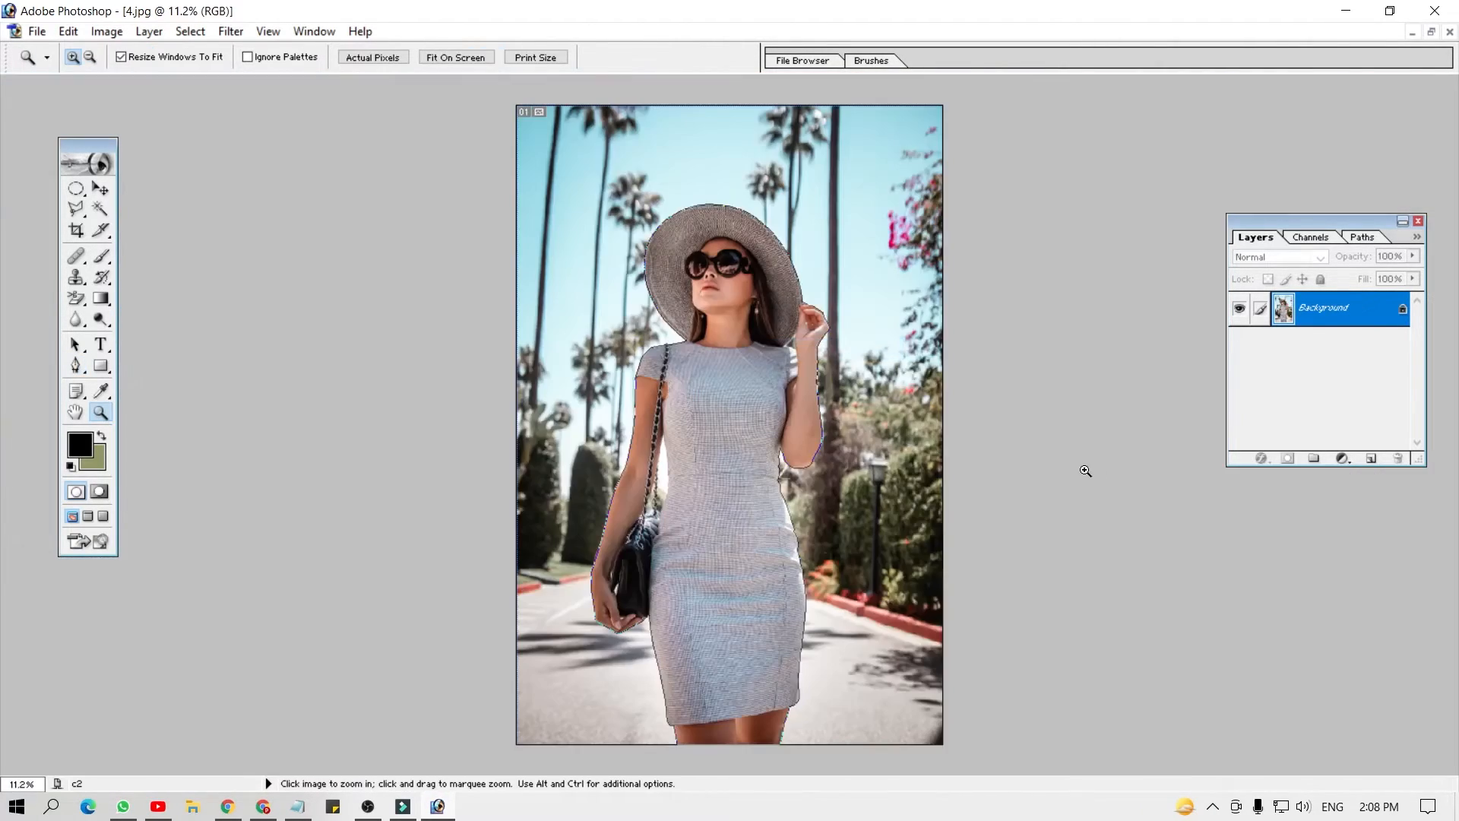
left_click(795, 332)
left_click(795, 333)
left_click(795, 333)
left_click(795, 333)
left_click(794, 333)
left_click(795, 333, "alt")
scroll(1361, 358, "down", 10)
scroll(1360, 358, "up", 8)
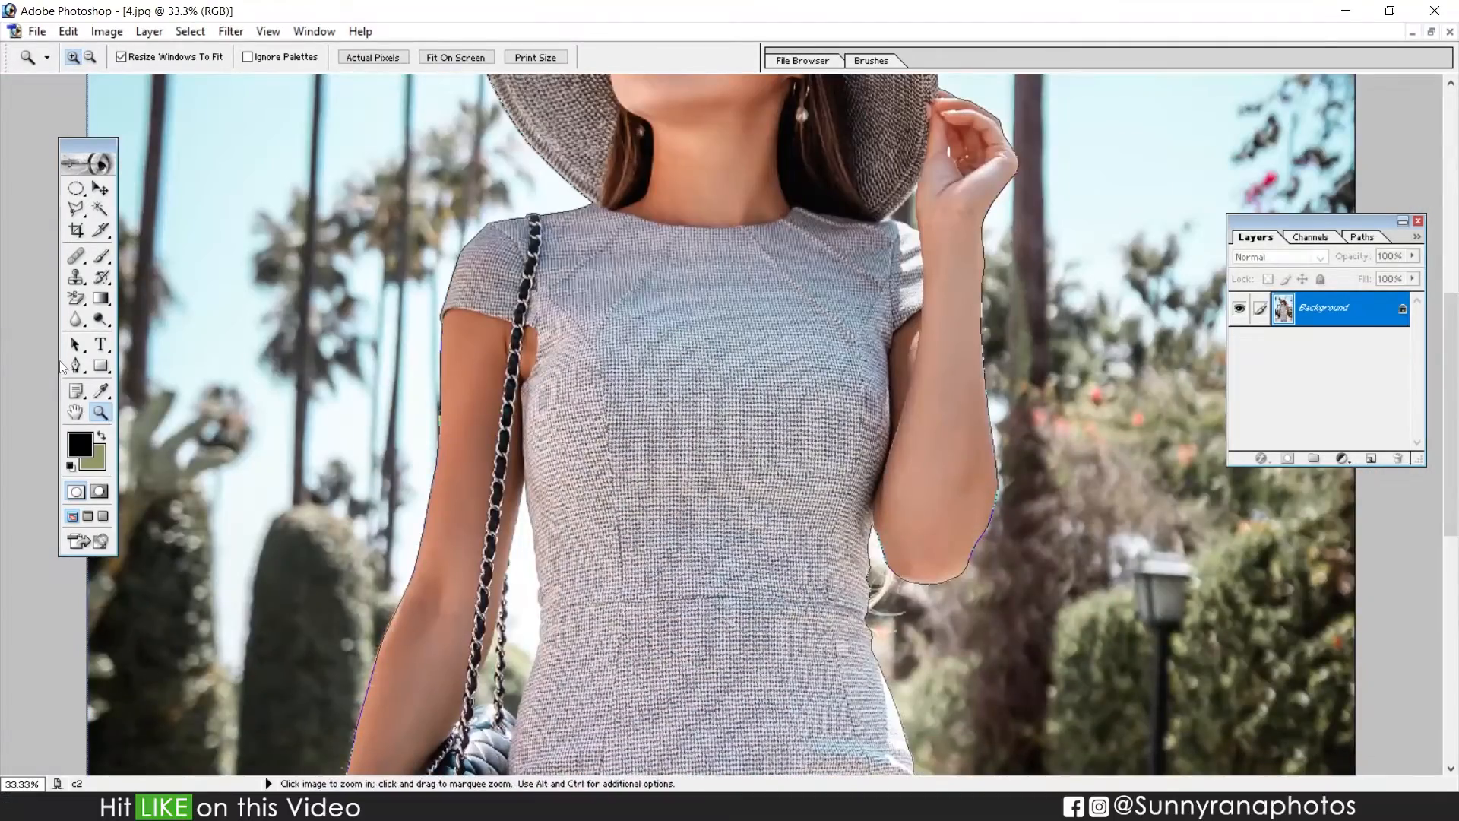
Convert the path around the woman into a new anti-aliased selection
left_click(77, 368)
right_click(612, 411)
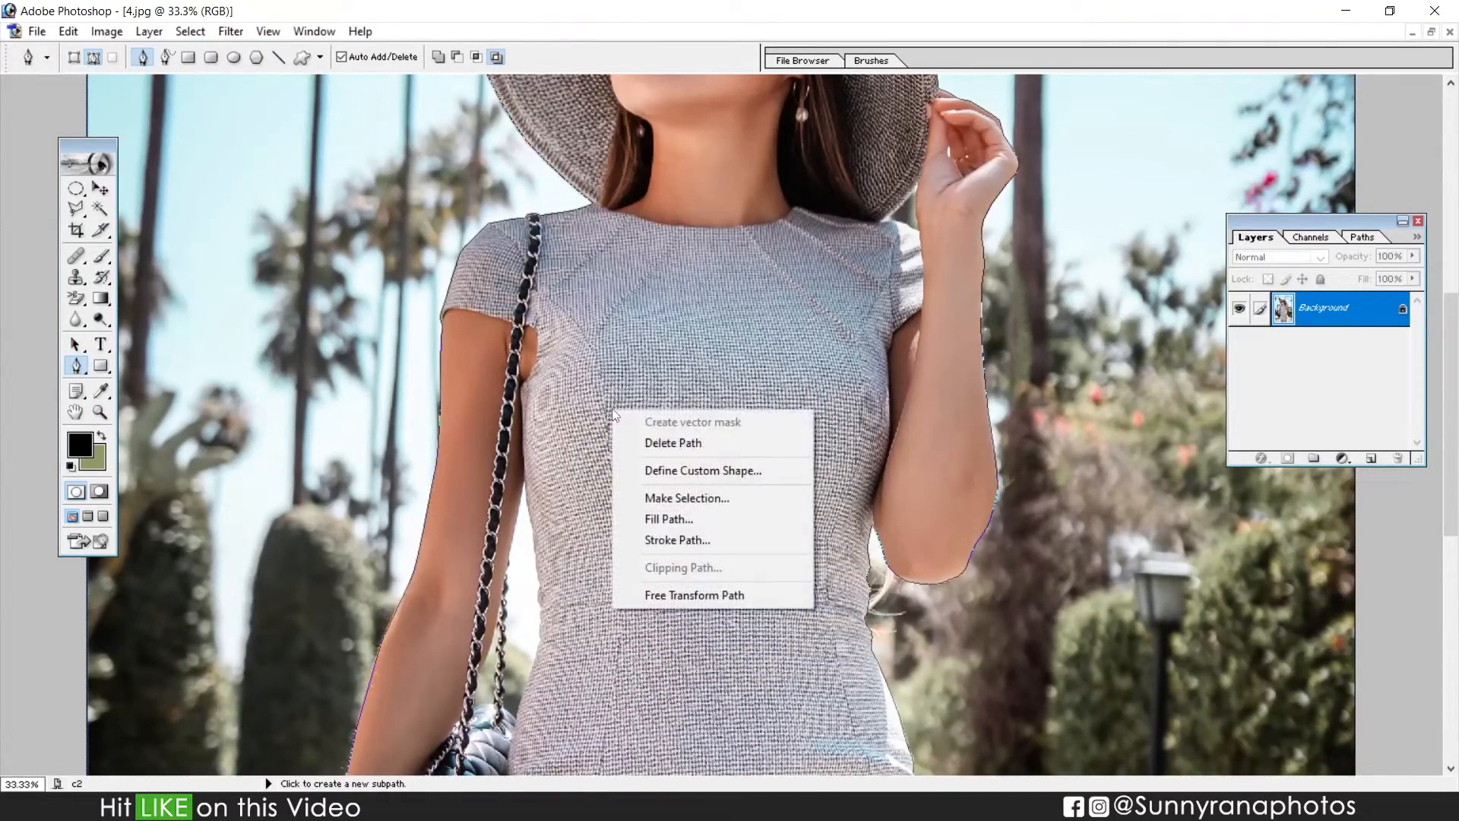
left_click(707, 498)
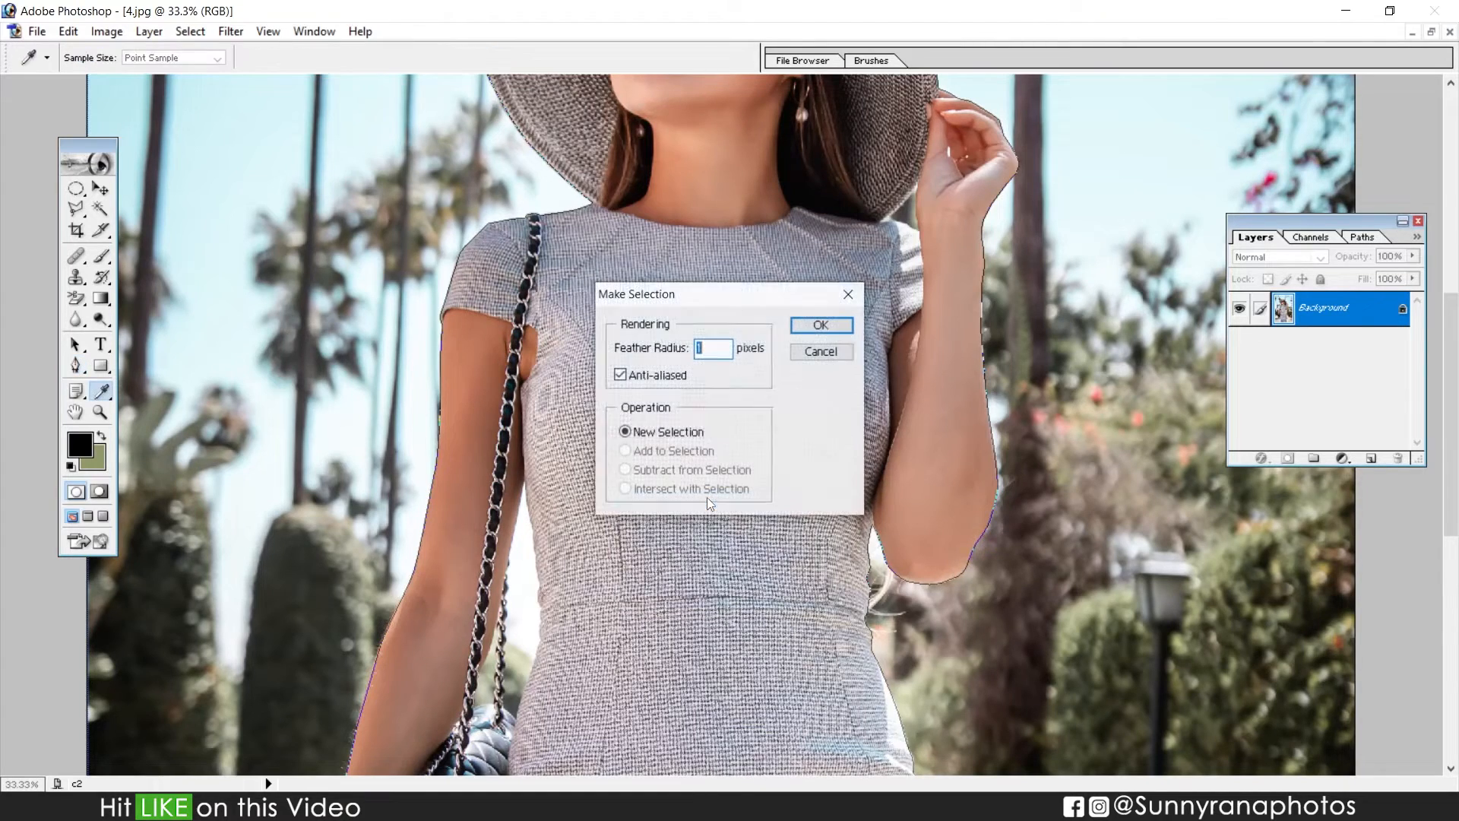
left_click(820, 326)
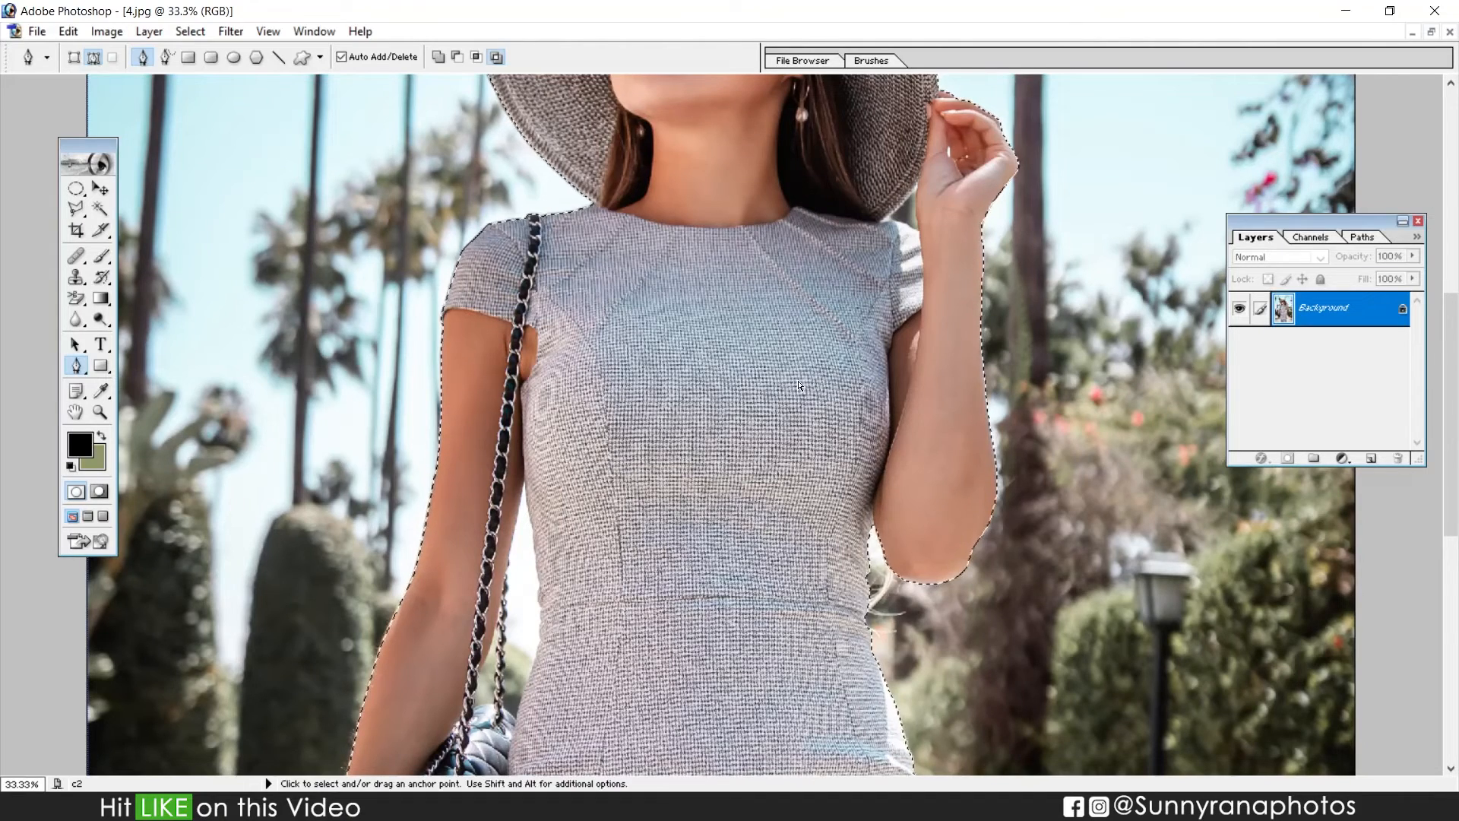
Copy the selected woman to a new layer and hide the Background layer
key("ctrl+j")
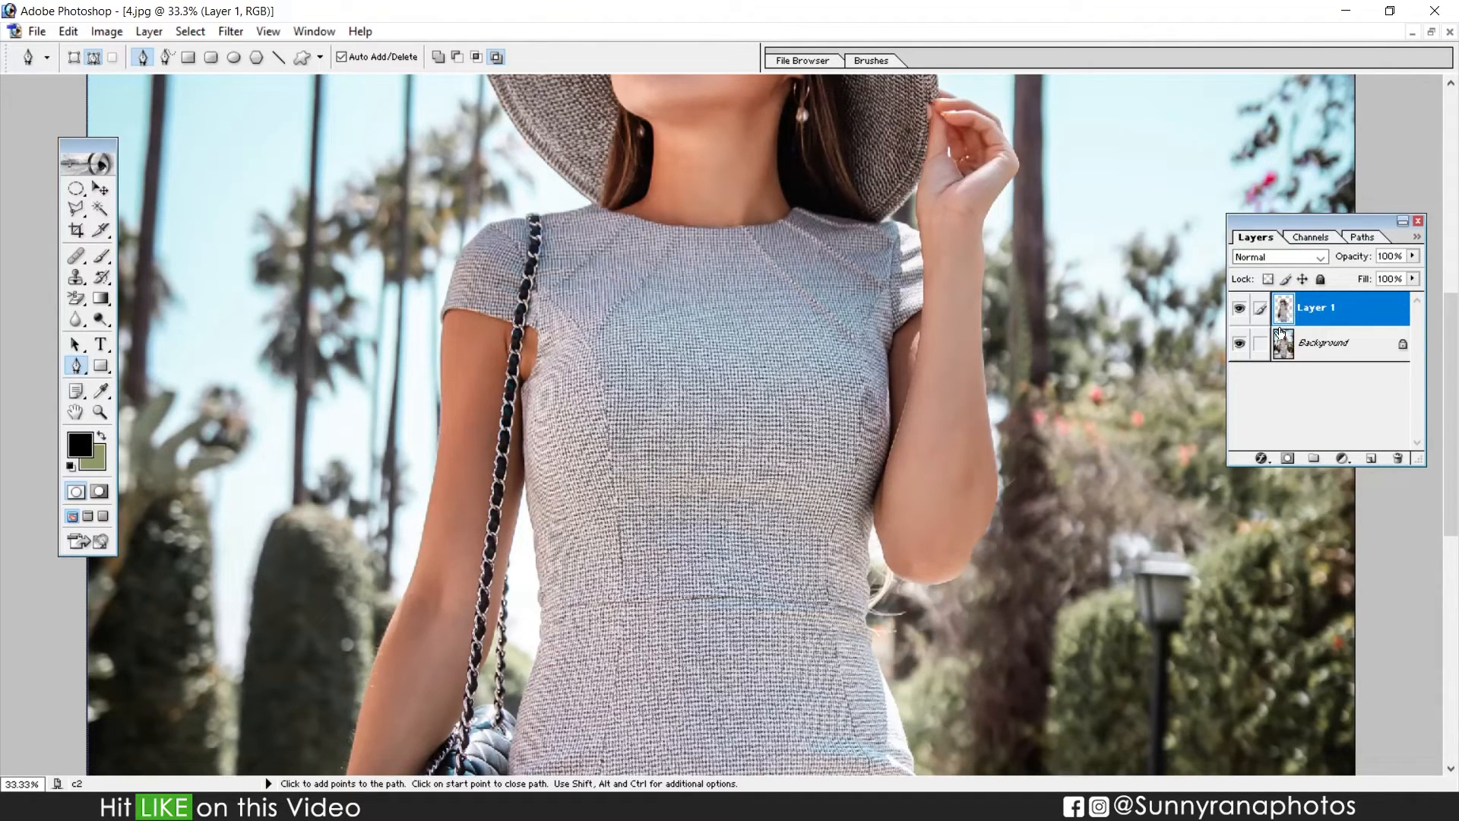
left_click(1241, 348)
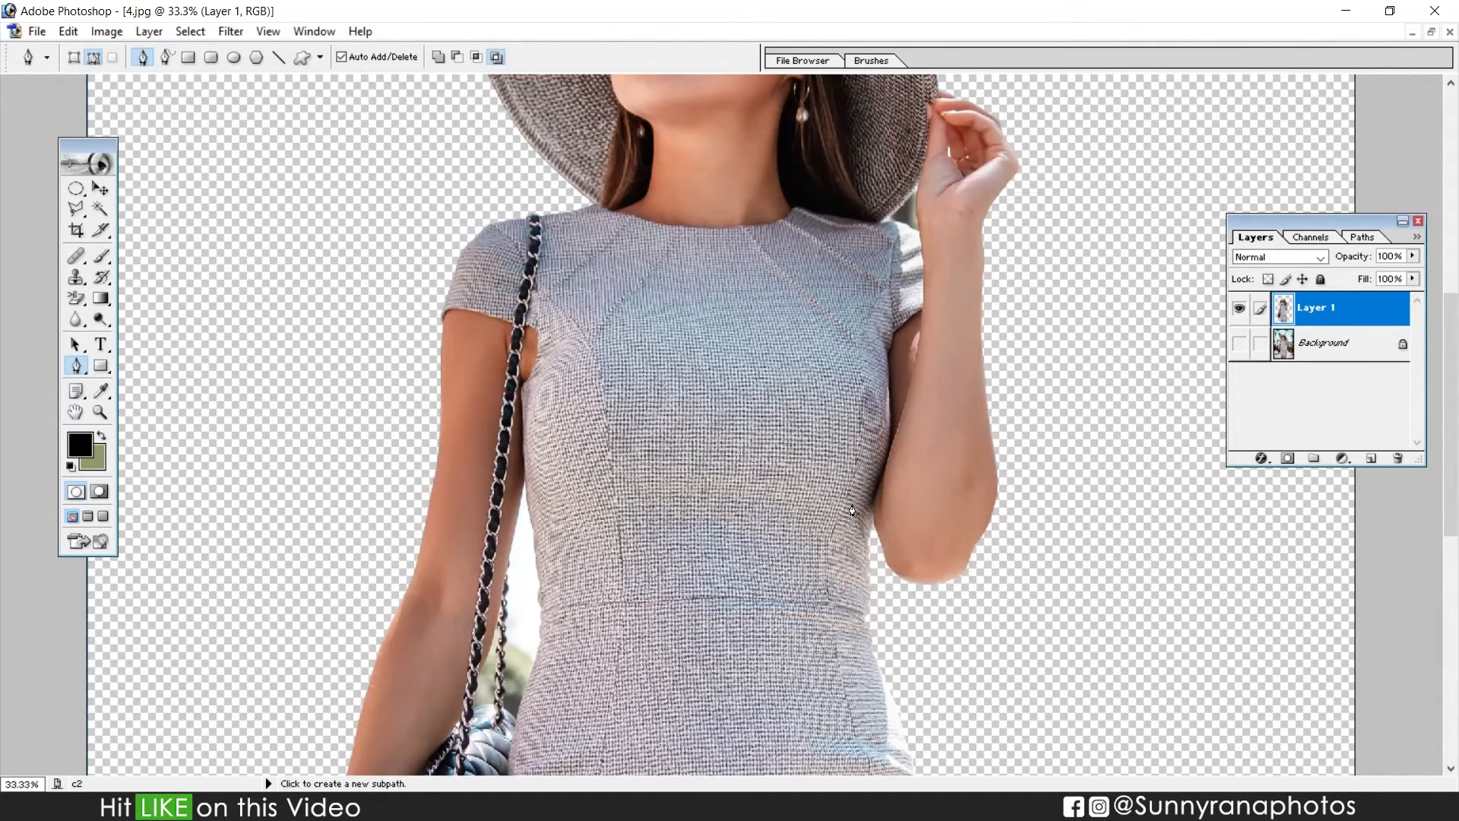
key("z")
right_click(839, 439)
left_click(874, 453)
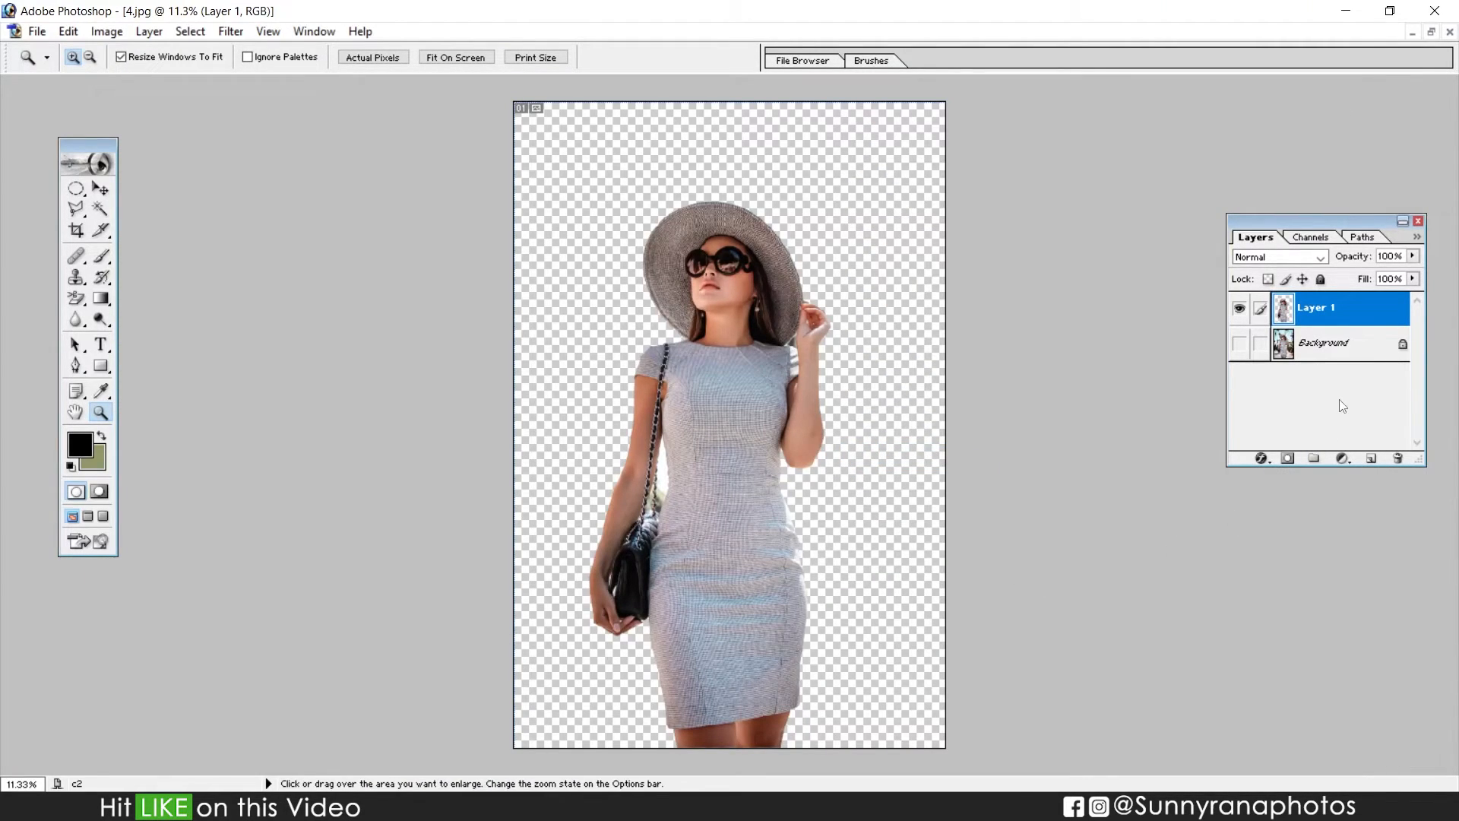
Add a bright red Solid Color fill layer directly above the Background layer
left_click(1334, 341)
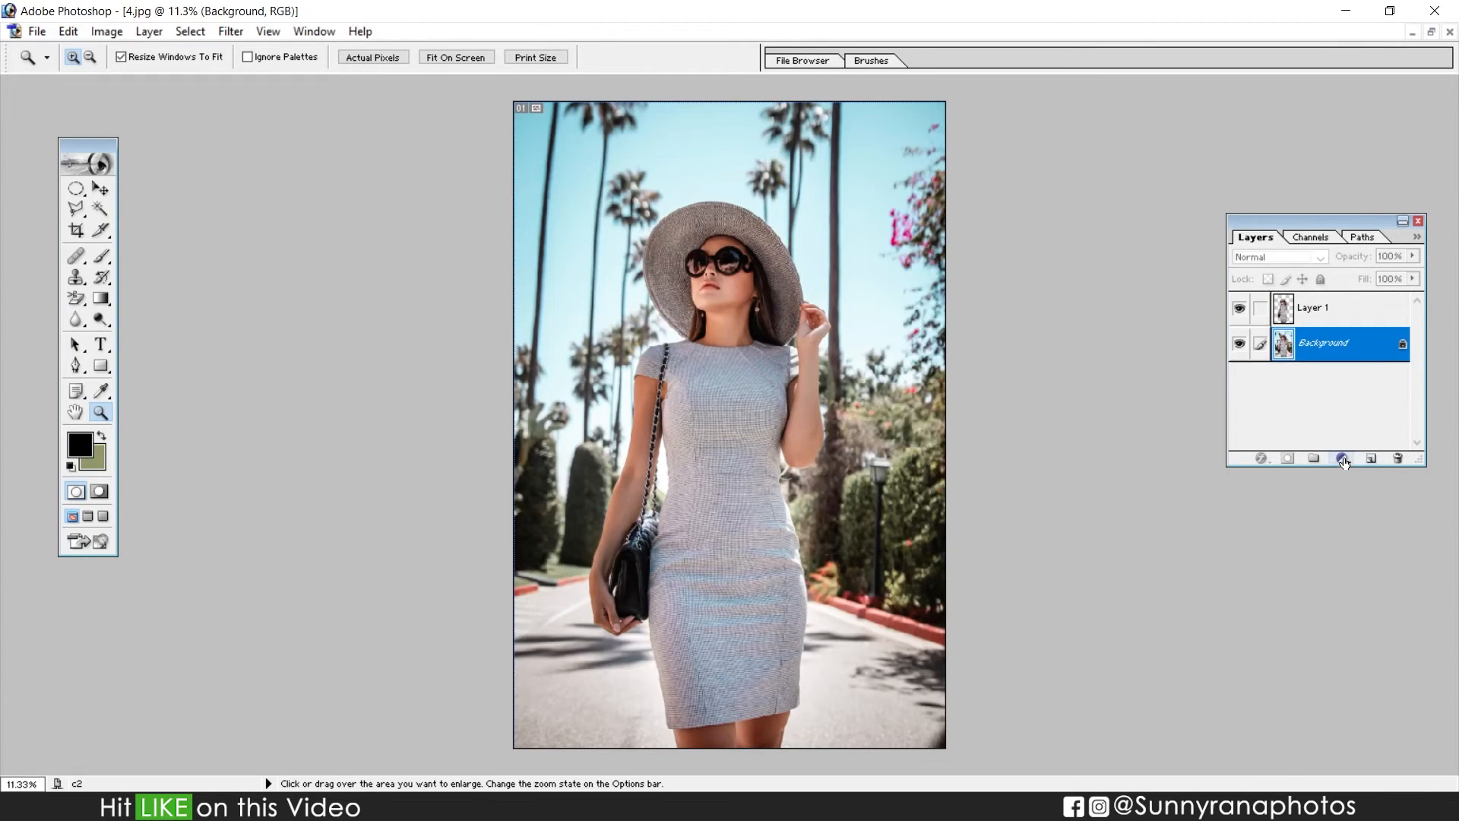
left_click(1343, 459)
left_click(1332, 477)
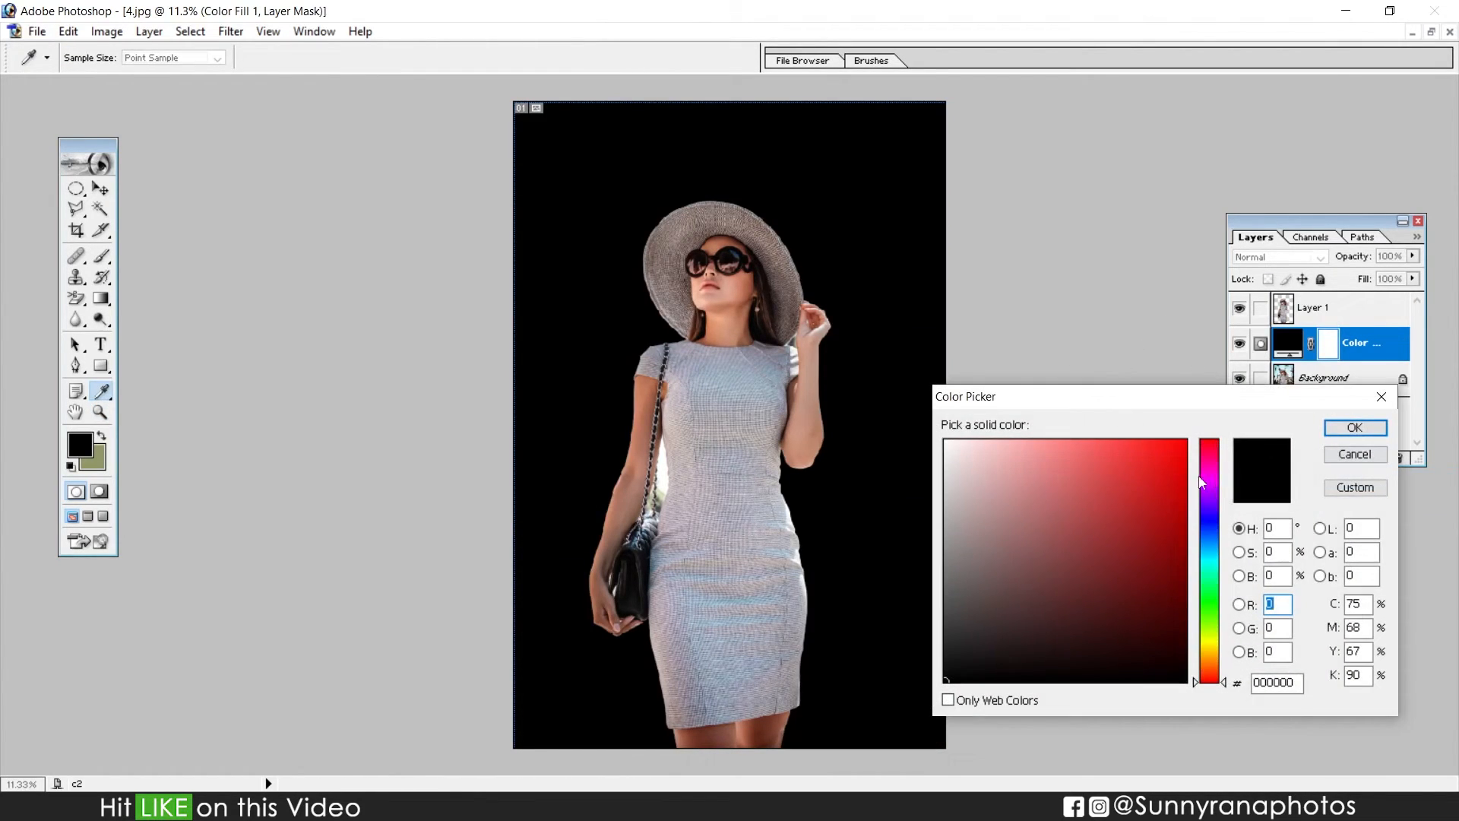
left_click(1169, 477)
left_click(1355, 428)
key("z")
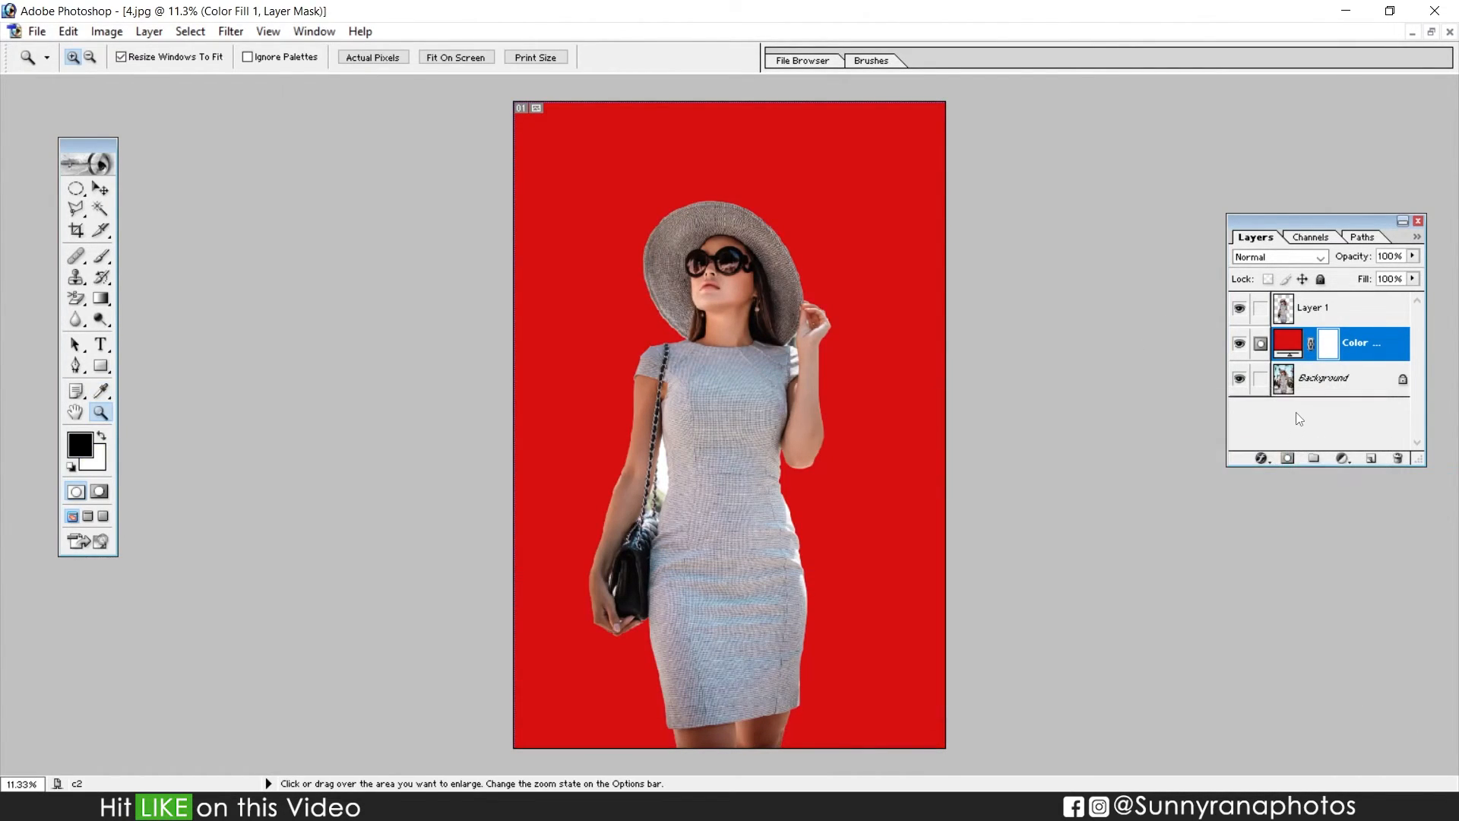
Examine the cutout's edge up close against the red fill around the hat brim and the raised hand
left_click(728, 199)
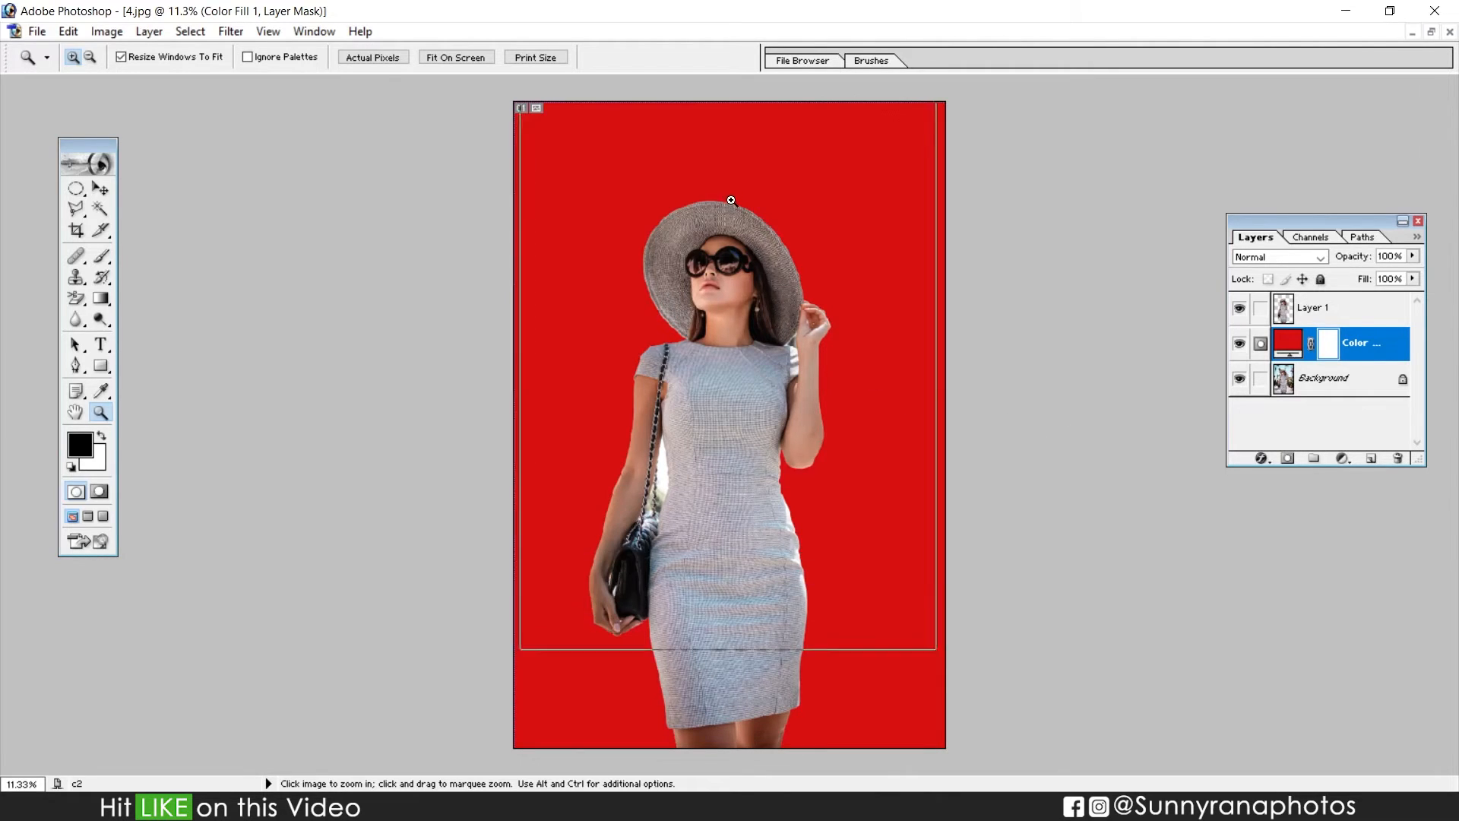
left_click(739, 196)
left_click(743, 236)
left_click(748, 353)
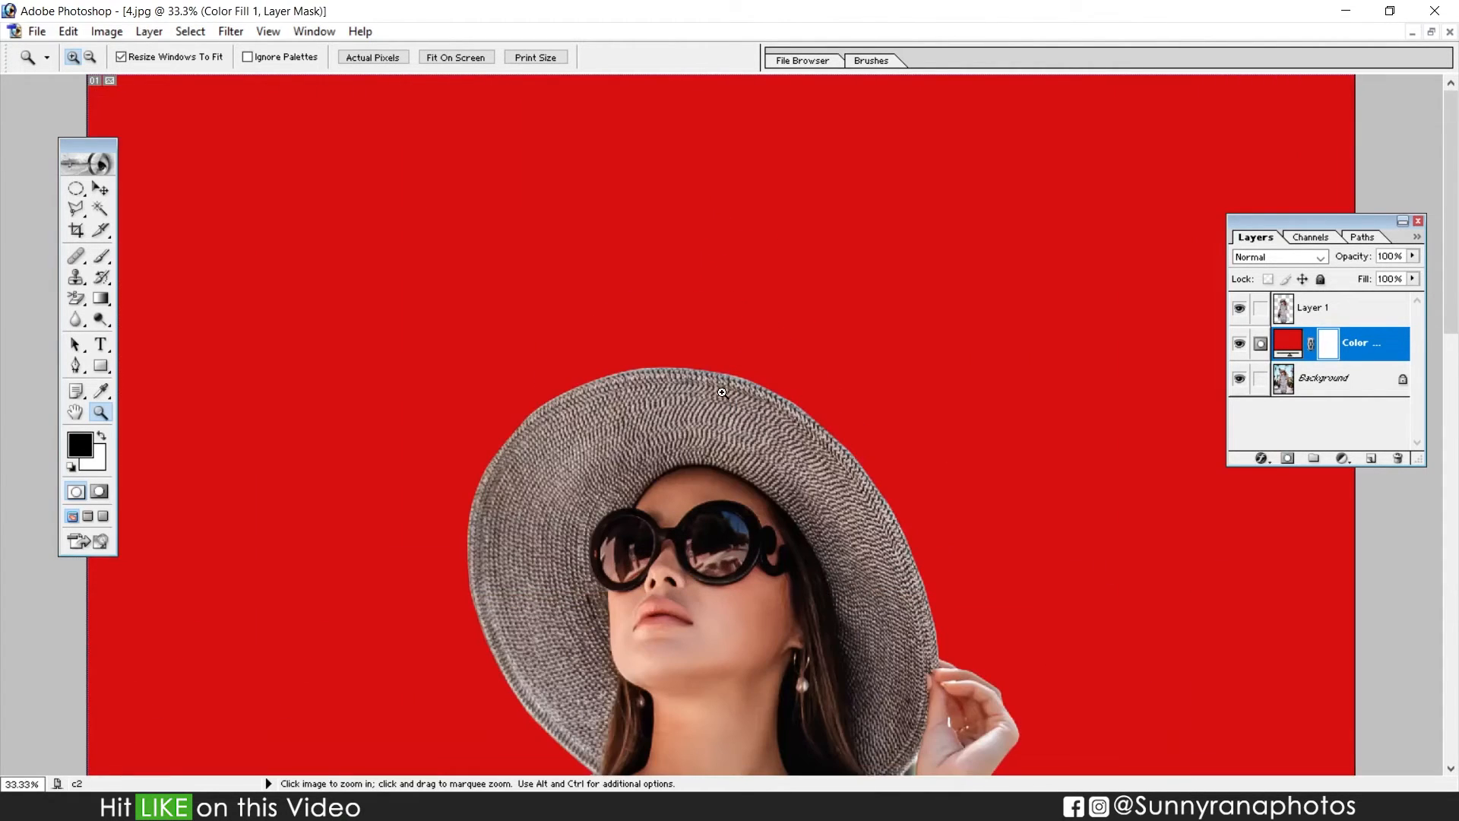
left_click(746, 536)
left_click(726, 389)
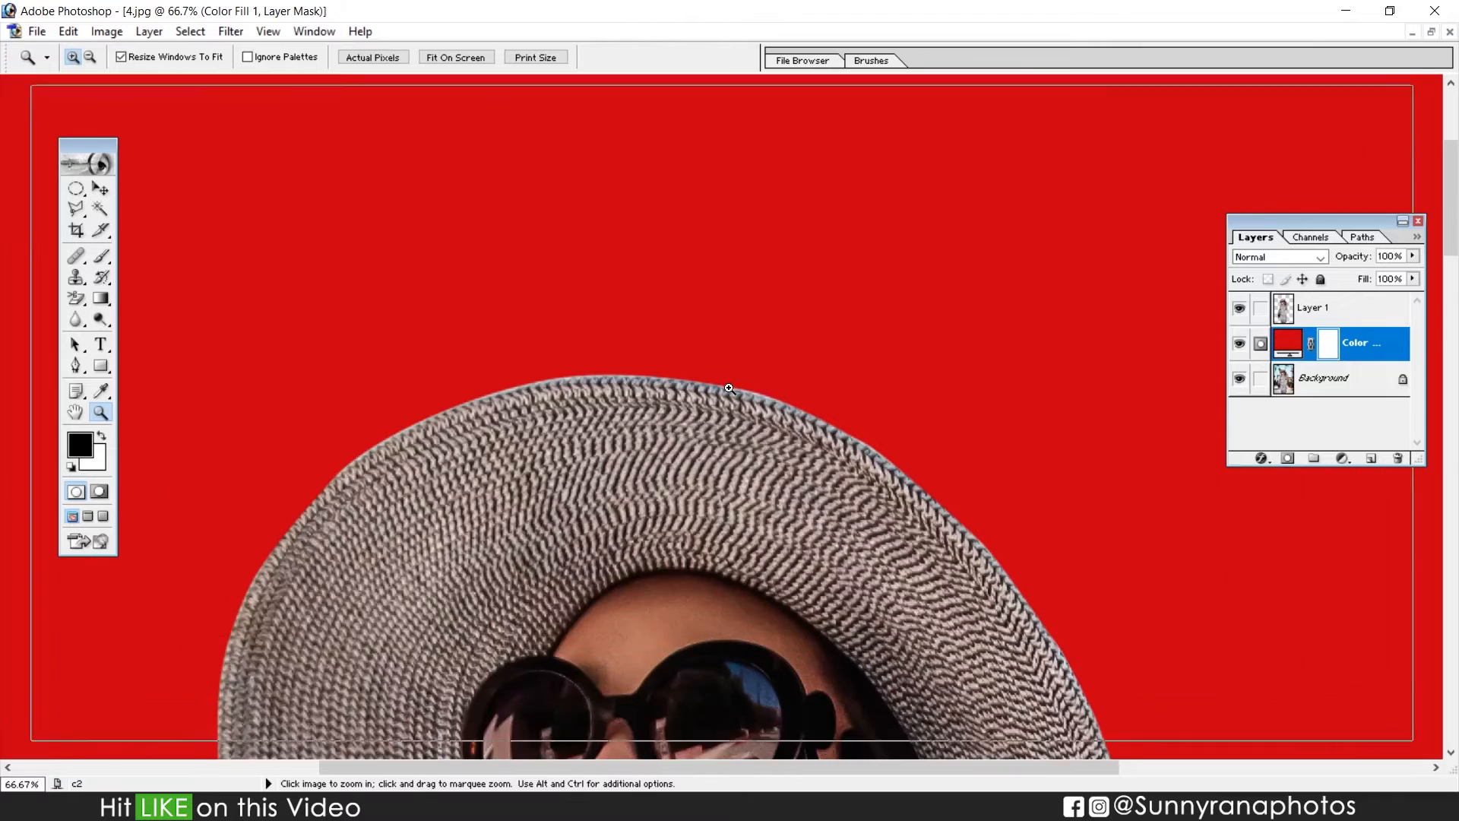
left_click_drag(811, 573, 780, 289)
left_click_drag(1028, 510, 852, 334)
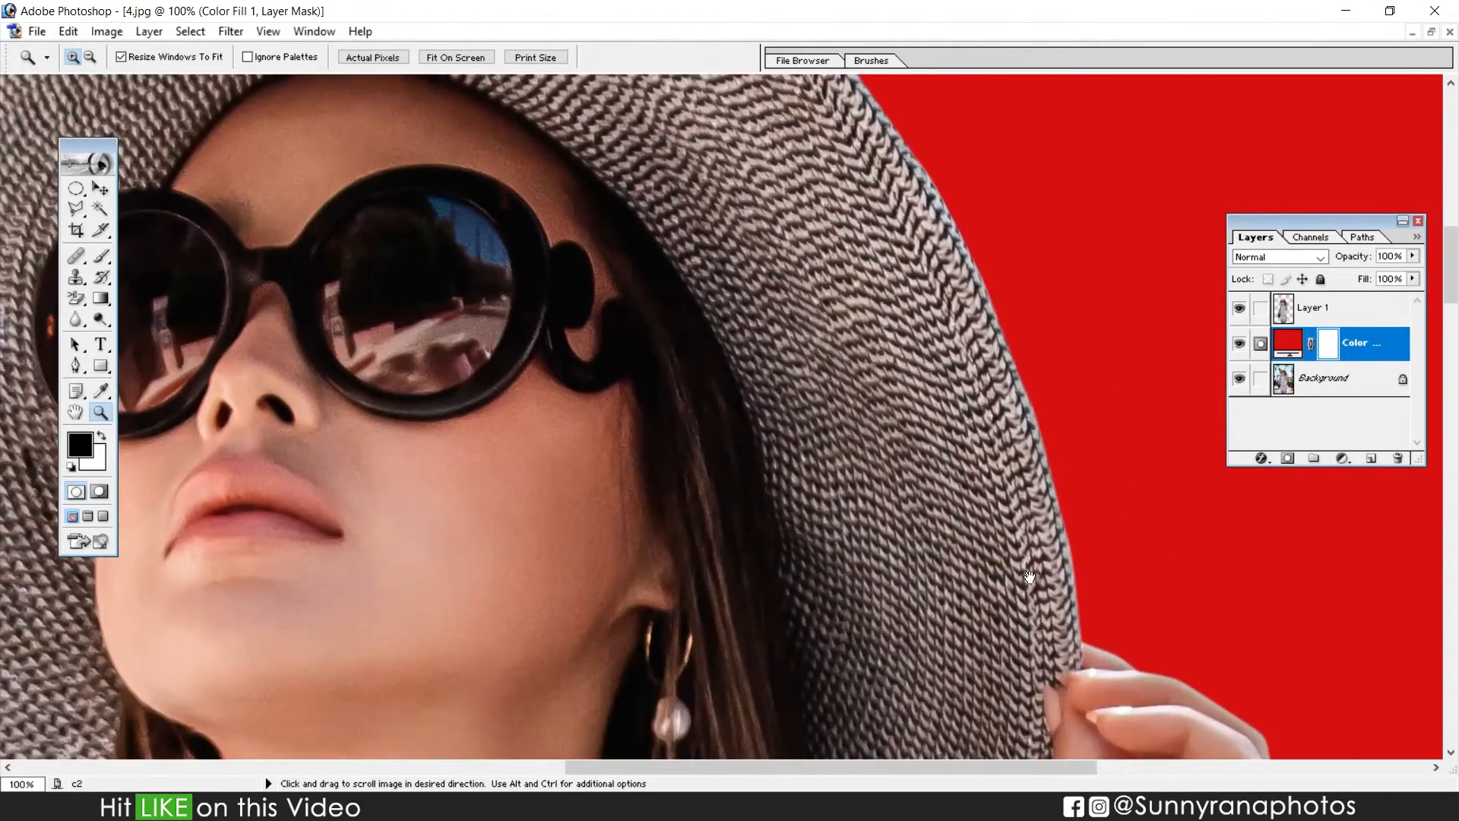
left_click_drag(1030, 581, 988, 366)
left_click_drag(1067, 729, 1039, 483)
left_click_drag(1181, 454, 669, 564)
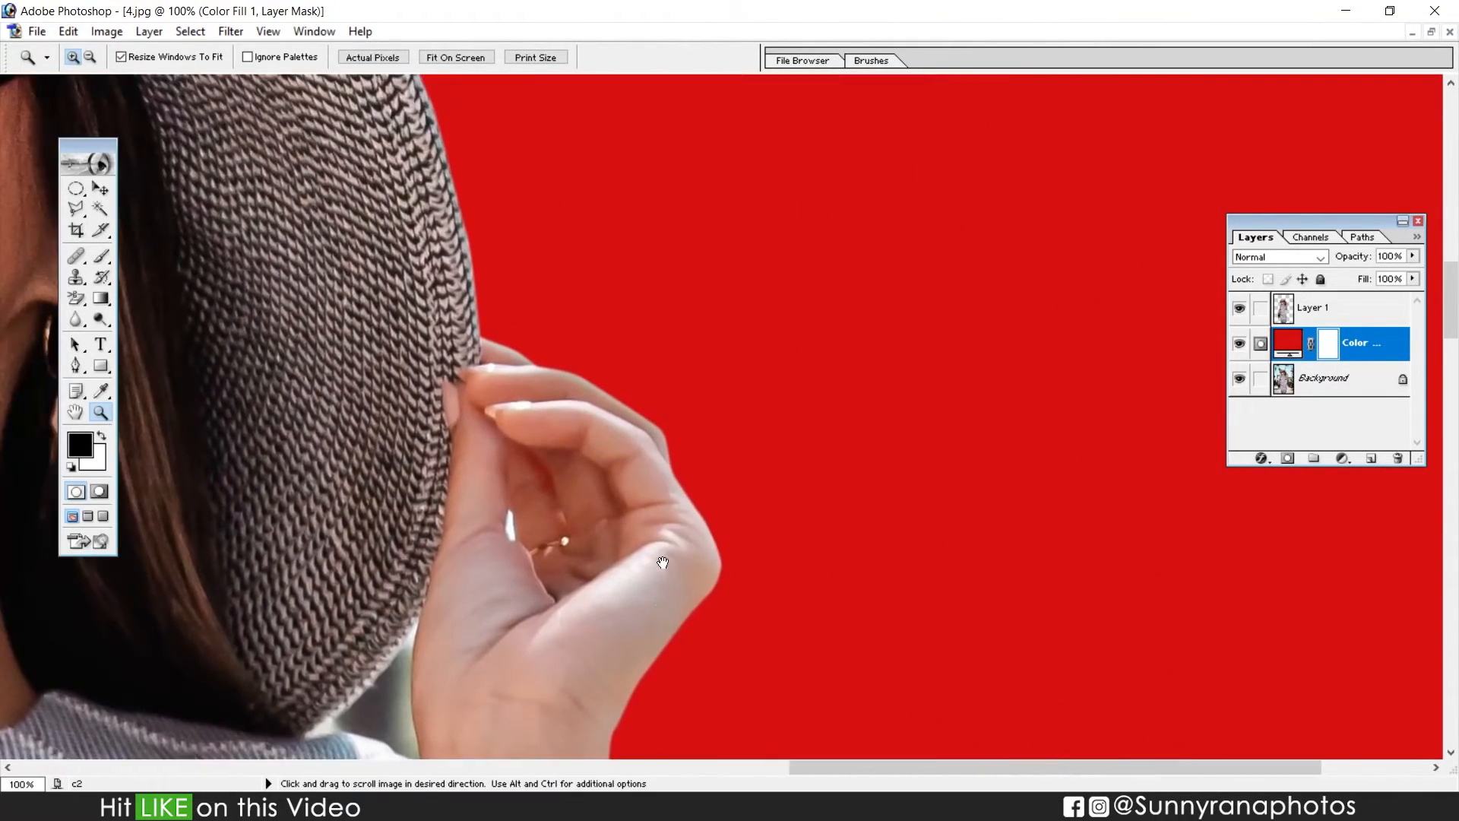
left_click(707, 566)
left_click(744, 438)
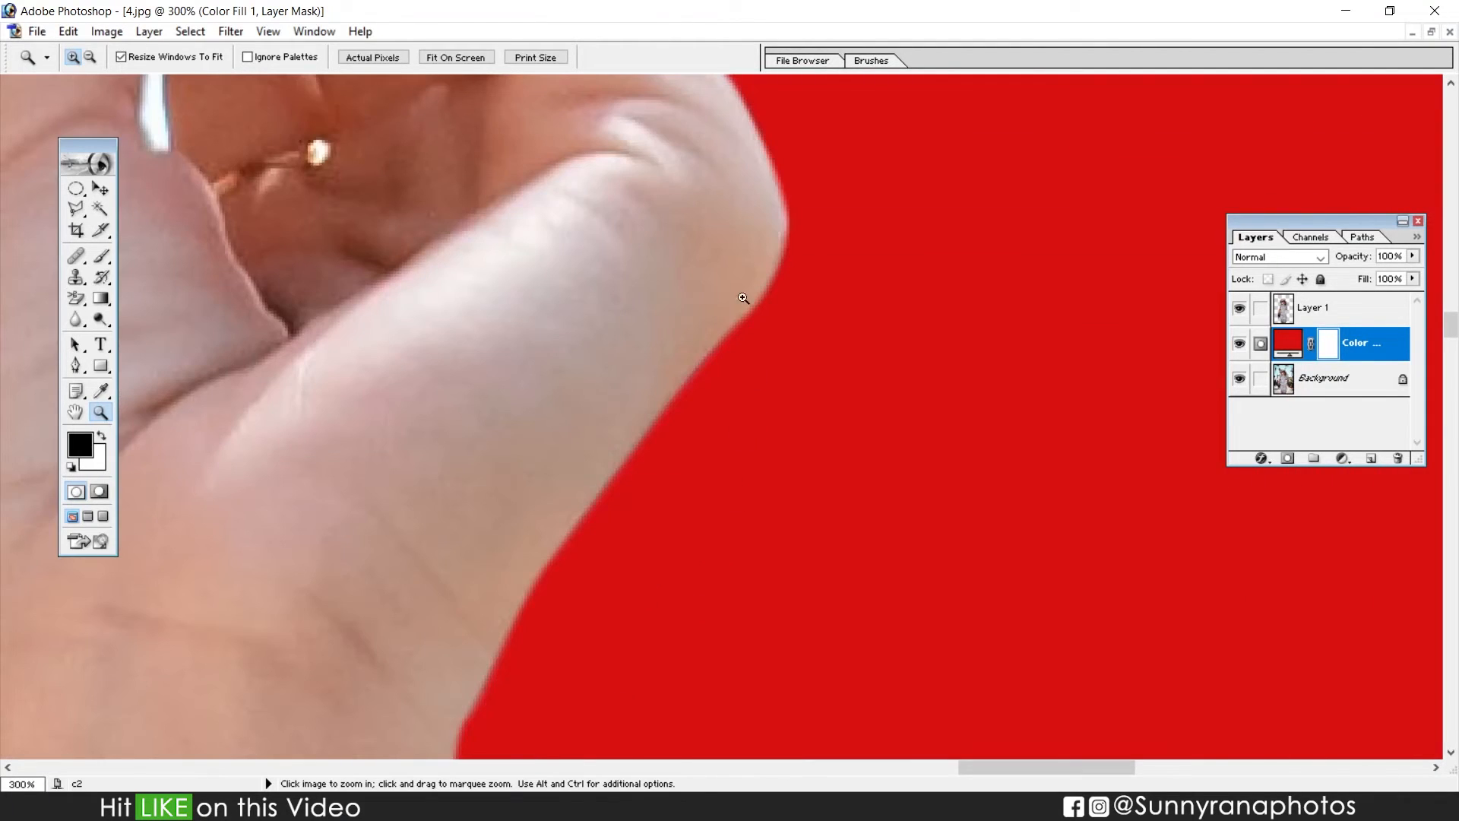
right_click(588, 375)
left_click(615, 406)
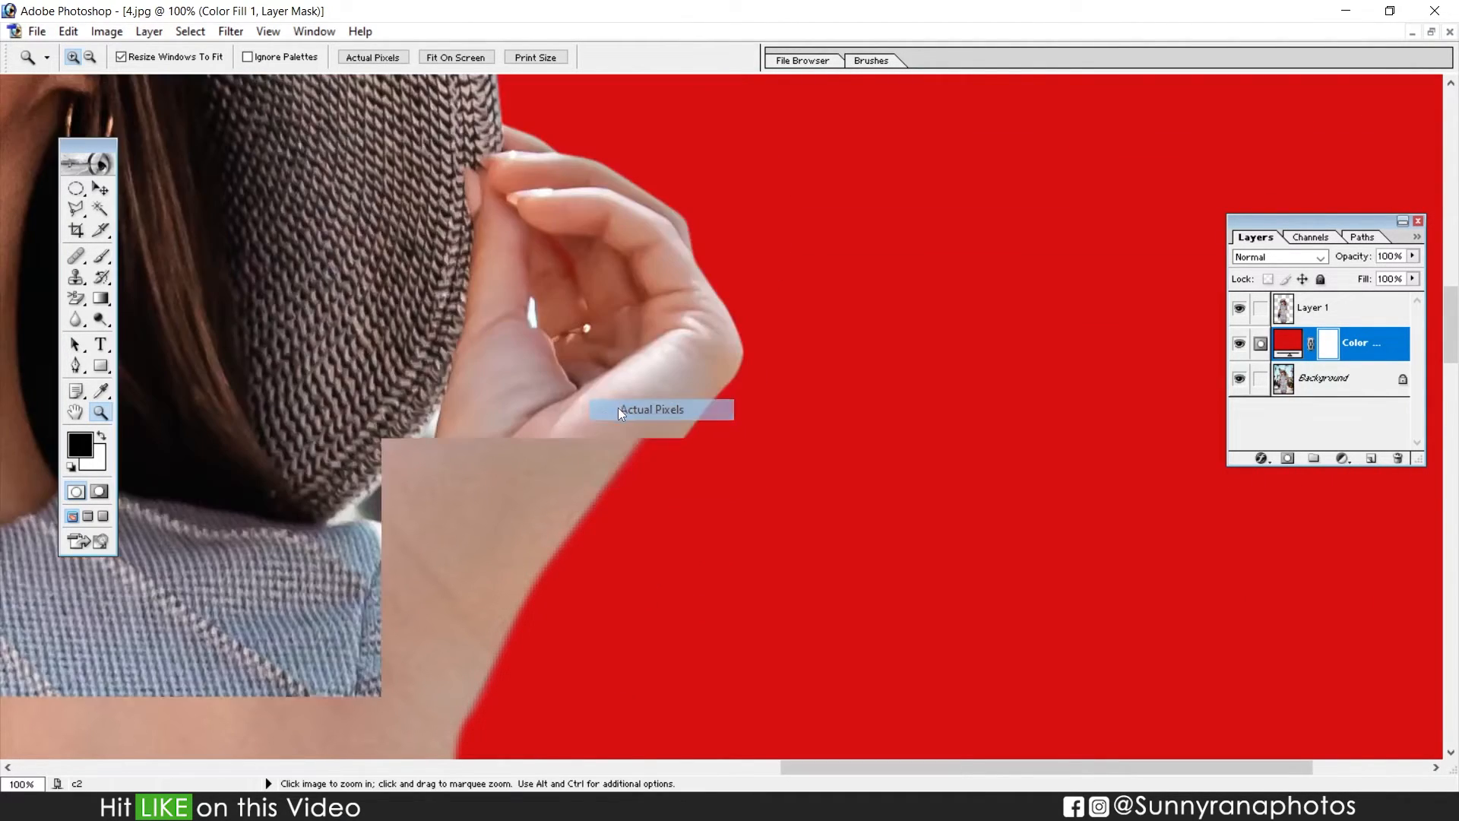
Check the cutout's edge down the dress to the hem and legs, then back up the bag side to the lowered arm
left_click_drag(619, 613, 716, 301)
left_click_drag(670, 627, 731, 304)
left_click_drag(763, 642, 829, 285)
left_click_drag(668, 684, 803, 323)
left_click_drag(730, 684, 703, 326)
left_click_drag(695, 620, 707, 304)
left_click_drag(646, 646, 752, 319)
left_click_drag(646, 639, 745, 335)
left_click_drag(654, 669, 745, 311)
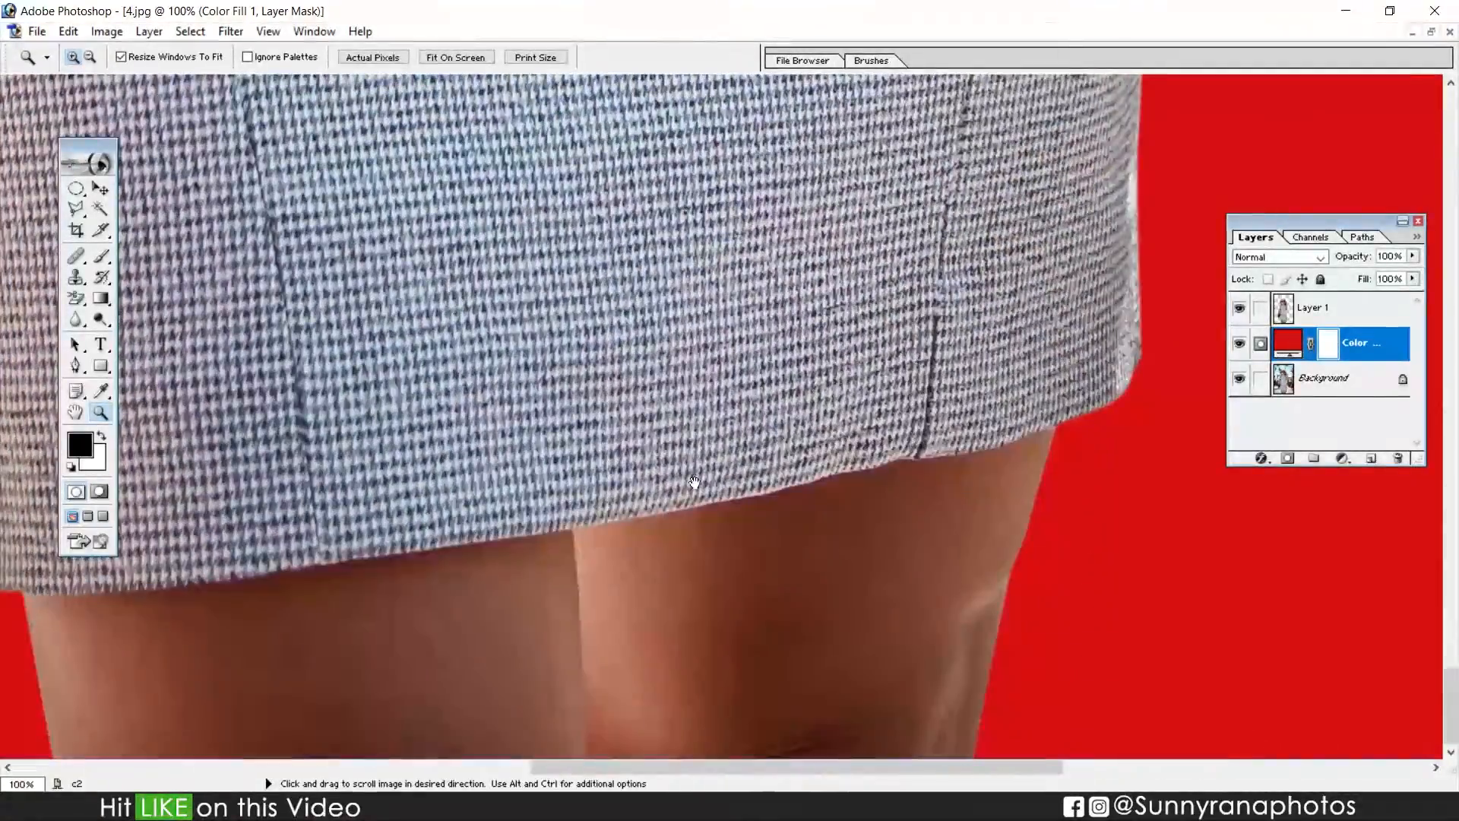
left_click_drag(334, 511, 710, 515)
left_click_drag(859, 524, 1102, 563)
left_click_drag(733, 145, 759, 645)
left_click_drag(661, 183, 730, 654)
left_click_drag(639, 136, 672, 540)
left_click_drag(695, 360, 708, 655)
On Layer 1, start a Pen path where the bag meets the dress and trace up the dress's side to the waist
left_click(1312, 316)
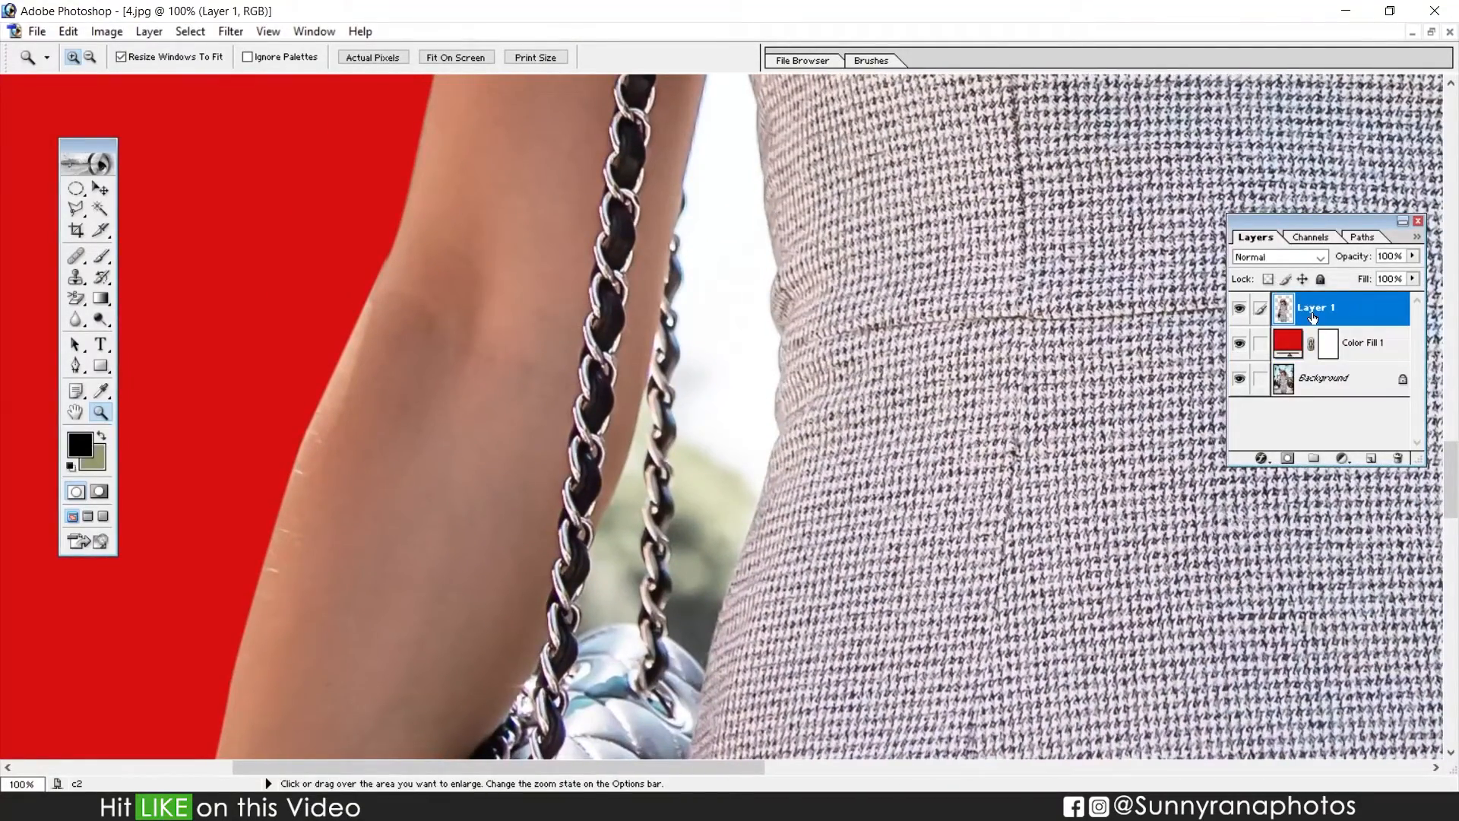
left_click(704, 498)
left_click_drag(742, 593, 709, 296)
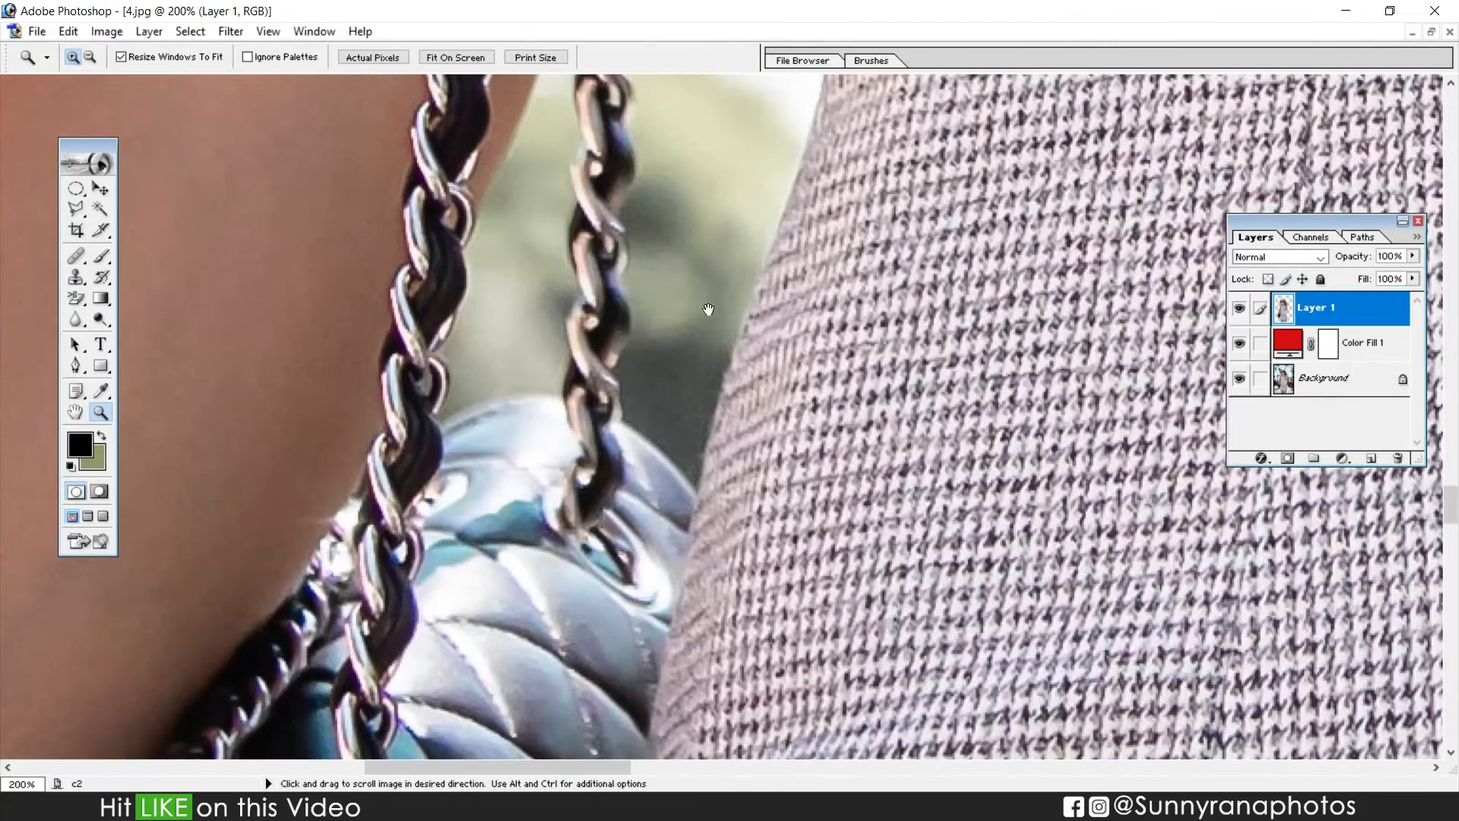
left_click_drag(561, 323, 540, 509)
key("p")
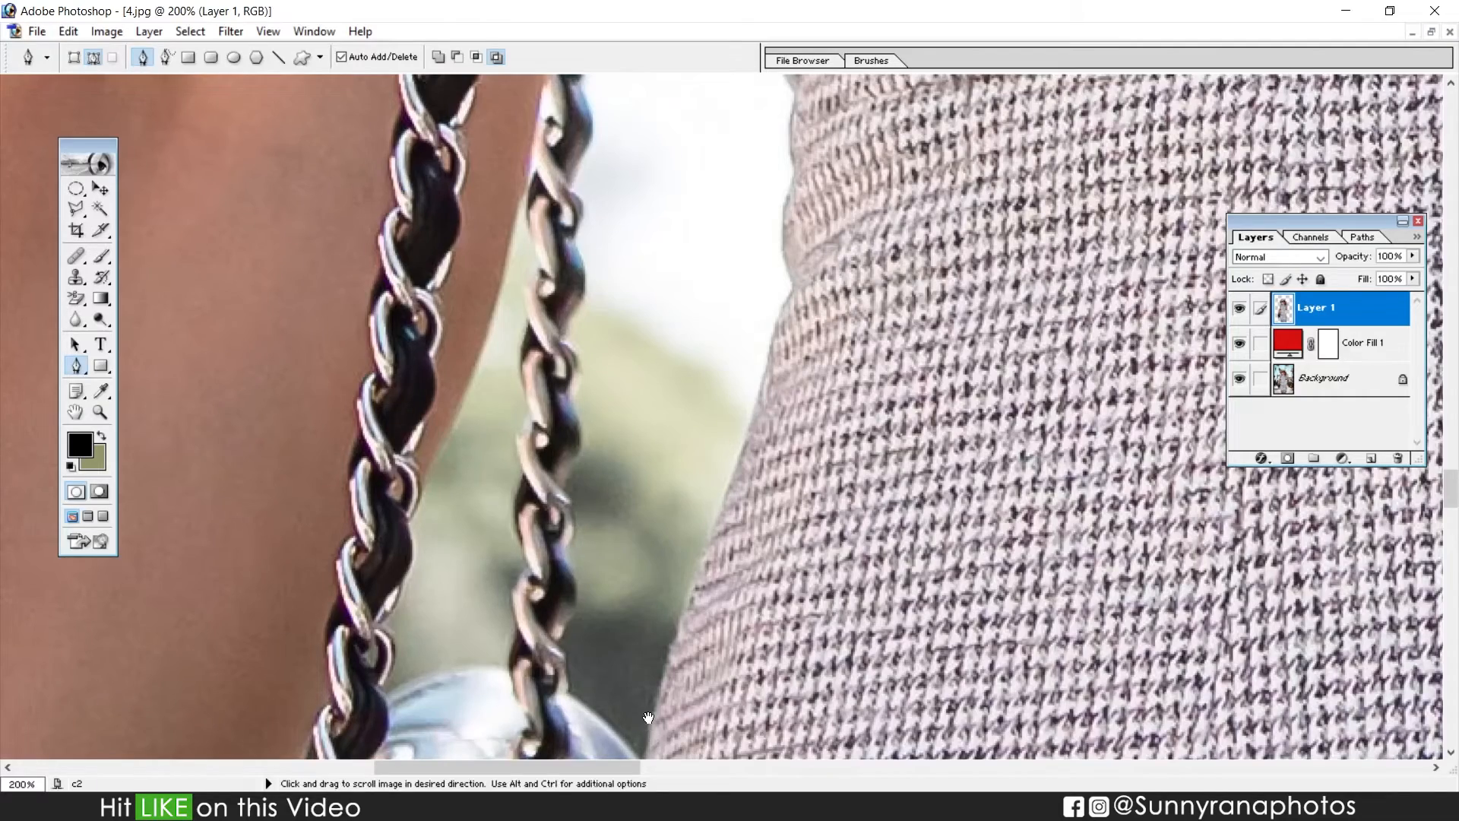
left_click_drag(651, 731, 632, 584)
left_click(624, 618)
left_click_drag(698, 374, 739, 270)
left_click(773, 140)
left_click_drag(773, 141, 752, 456)
left_click_drag(754, 343, 760, 319)
Continue the path from the waist up the dress's edge to the gap's upper tip near the armpit
mouse_move(754, 276)
left_mouse_down()
mouse_move(765, 237)
mouse_move(745, 522)
left_mouse_up()
key("ctrl+plus")
left_click(745, 522)
left_click_drag(699, 380, 712, 312)
left_click_drag(716, 299, 722, 292)
left_click_drag(714, 167, 711, 623)
left_click_drag(706, 502, 687, 462)
left_click_drag(653, 152, 707, 624)
left_click(652, 418)
Bring the path back down the lowered arm's inner edge and onto the outer edge of the rear chain strap
left_click_drag(653, 684, 667, 212)
left_click_drag(637, 306, 641, 322)
left_click(612, 463)
left_click(601, 491)
left_click_drag(621, 511, 612, 584)
left_click_drag(632, 628, 639, 647)
left_click_drag(631, 715, 643, 395)
left_click_drag(627, 409, 600, 449)
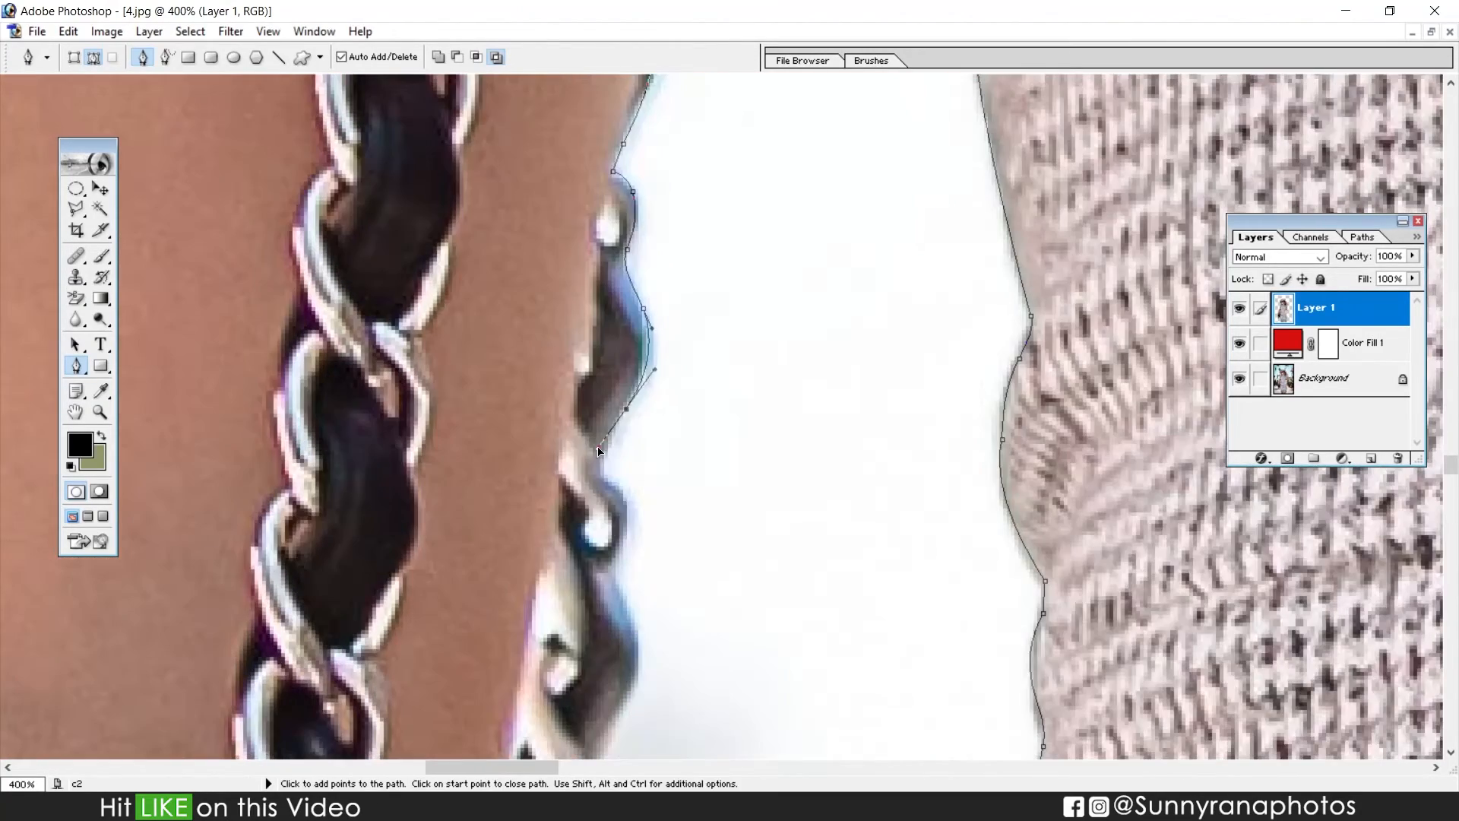
Trace the path down the rear chain's dress-side links to the bag to complete the gap outline beside the dress
left_click_drag(598, 579, 623, 236)
left_click_drag(649, 371, 626, 427)
left_click_drag(619, 505, 642, 240)
left_click_drag(646, 555, 699, 209)
left_click_drag(708, 385, 695, 399)
left_click(685, 449)
left_click_drag(706, 531, 699, 553)
left_click_drag(699, 553, 748, 299)
left_click_drag(747, 344, 772, 378)
left_click_drag(735, 461, 724, 507)
Start a subpath between the two chain straps, following the bag's upper edge and the rear chain's lower links upward
left_click(378, 600)
left_click_drag(616, 549, 718, 579)
left_click(655, 351)
scroll(654, 352, "up", 2)
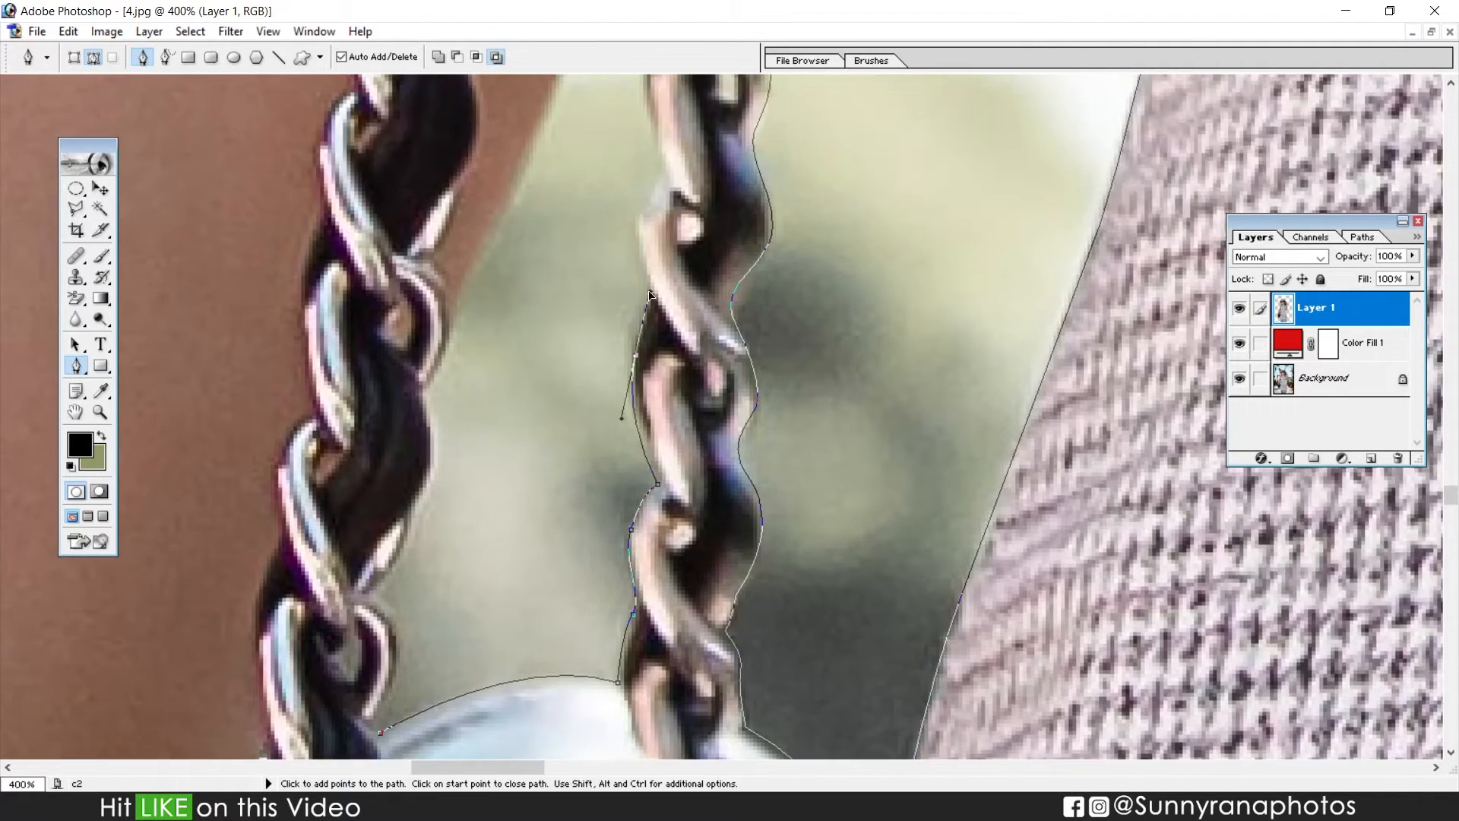
left_click_drag(634, 366, 635, 342)
left_click_drag(649, 311, 654, 297)
scroll(646, 342, "up", 2)
left_click_drag(641, 377, 679, 331)
scroll(662, 344, "up", 2)
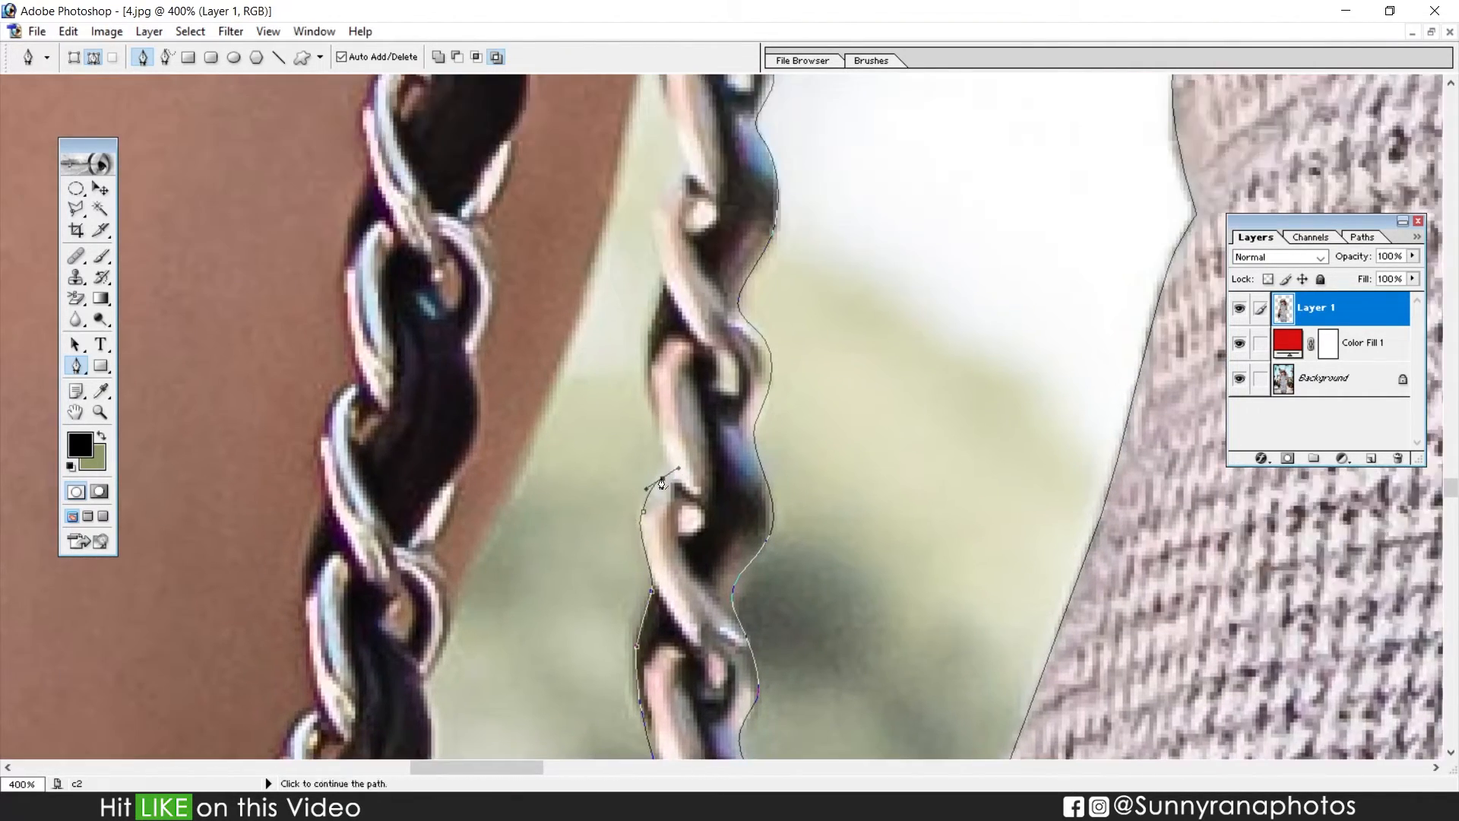
Continue the subpath up the rear chain's arm-side links to the point where the chain meets the arm
left_click(652, 358, "alt")
left_click(661, 294)
left_click_drag(657, 228, 662, 371)
left_click_drag(659, 365, 661, 345)
left_click_drag(676, 323, 692, 316)
left_click(687, 306)
left_click_drag(671, 222, 674, 355)
left_click_drag(671, 353, 668, 335)
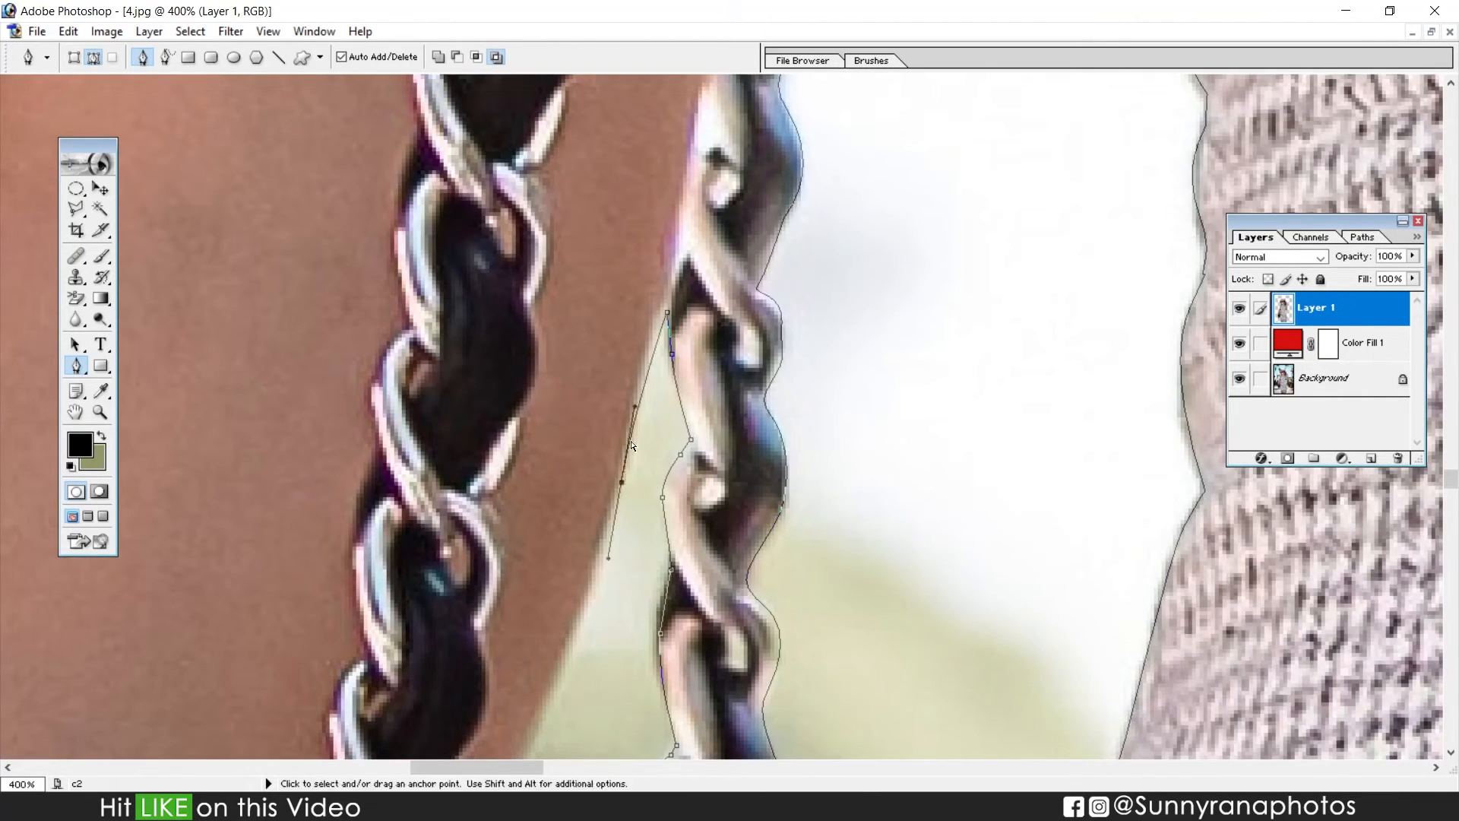
Trace down the arm's edge and the front chain's links to the bag, closing the gap between the straps
left_click_drag(536, 719, 692, 243)
left_click_drag(633, 379, 609, 409)
left_click(632, 379, "alt")
left_click(616, 404)
left_click_drag(595, 477, 577, 496)
left_click(596, 476, "alt")
left_click(589, 486)
left_click_drag(576, 600, 585, 319)
left_click(533, 691)
left_click_drag(588, 387, 566, 436)
left_click(588, 387, "alt")
Review the traced paths around the chain straps and arm, and look over the cutout for other enclosed background gaps
key("z")
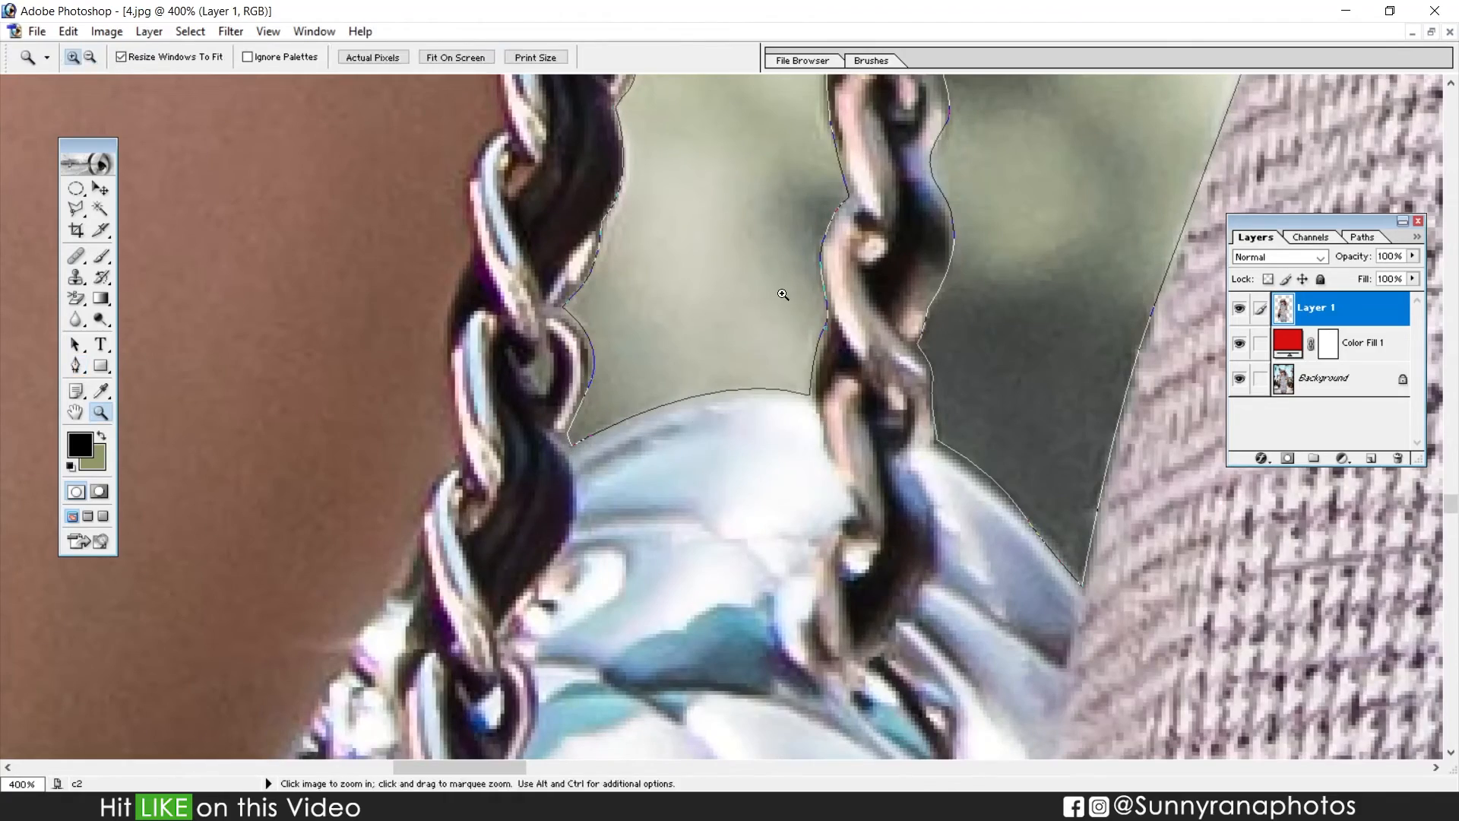
left_click(785, 296, "alt")
left_click_drag(785, 296, 759, 347)
left_click(673, 319)
left_click(676, 384)
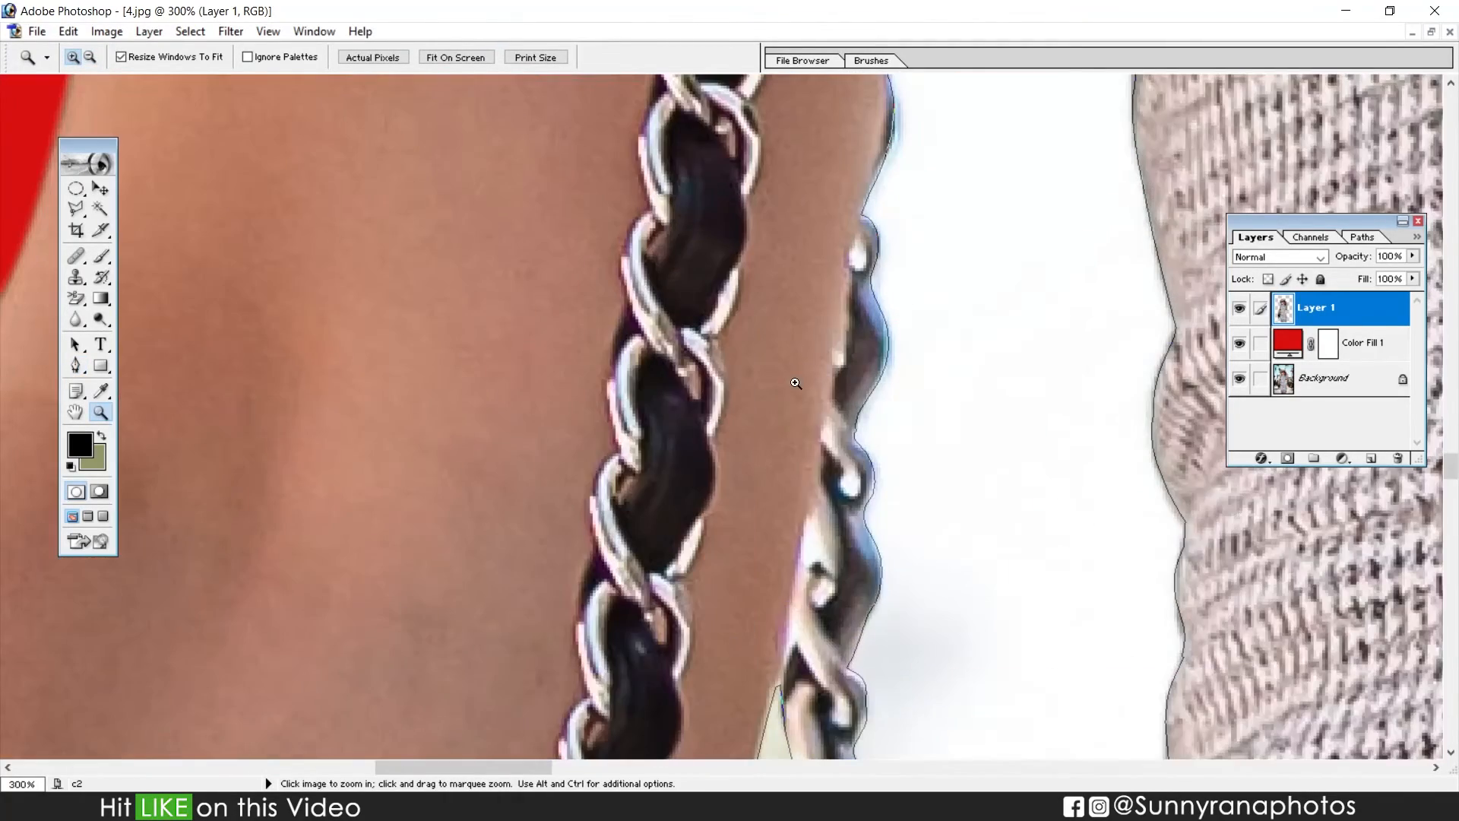
left_click_drag(853, 443, 794, 340)
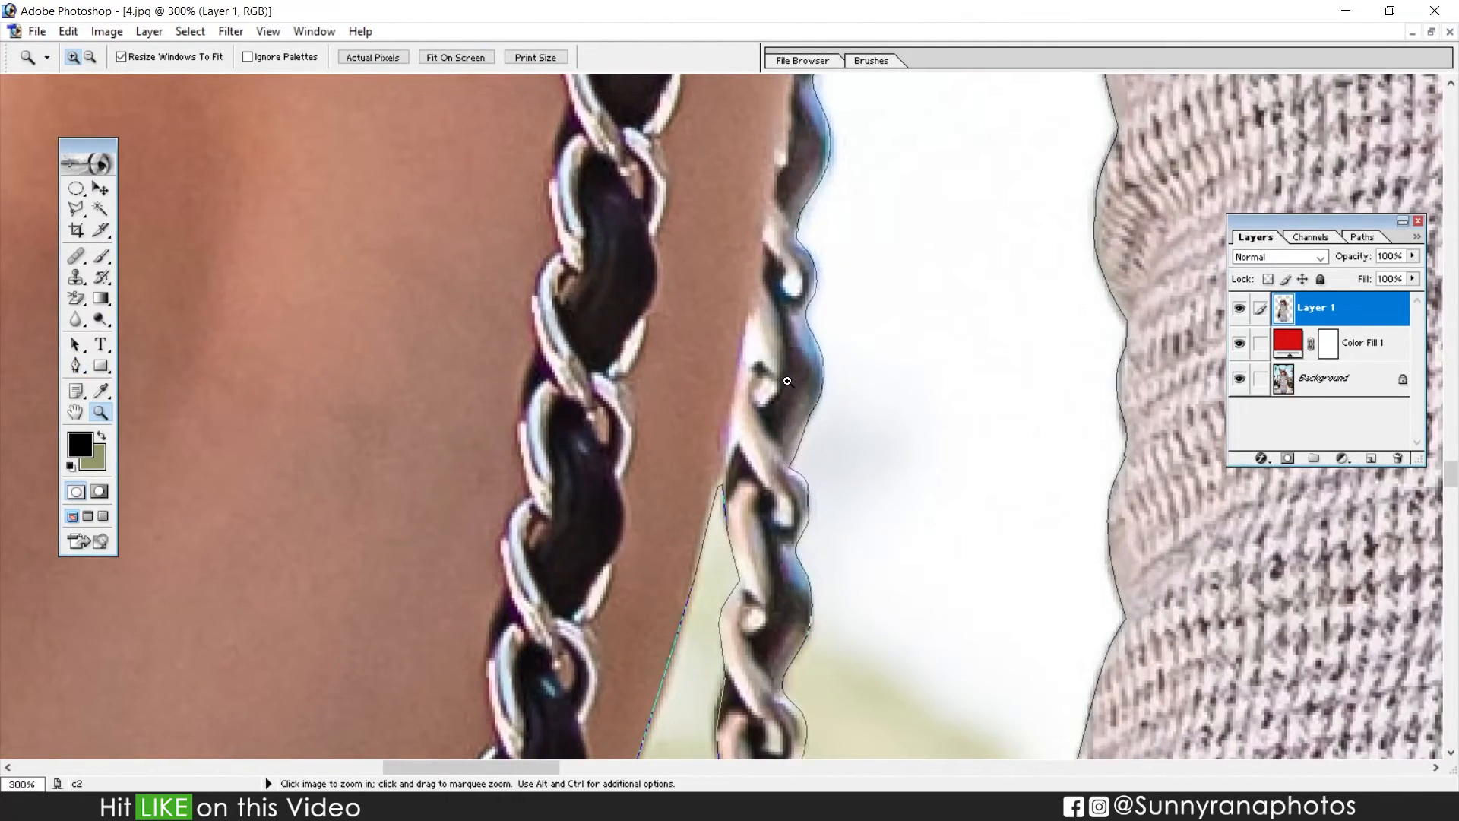
left_click(800, 327, "alt")
left_click(799, 327, "alt")
left_click(799, 327, "alt")
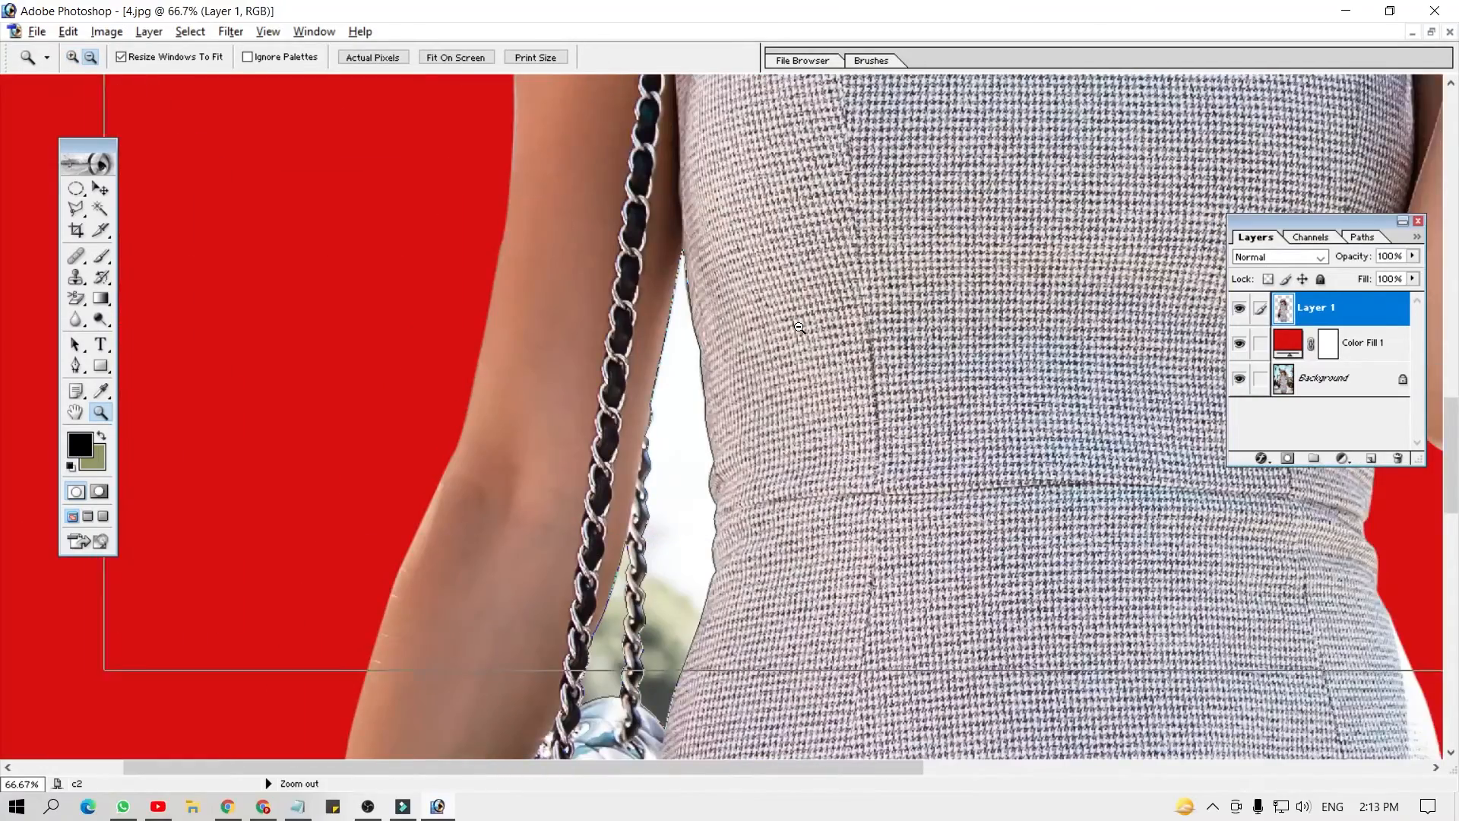
left_click(800, 328, "alt")
left_click(799, 327, "alt")
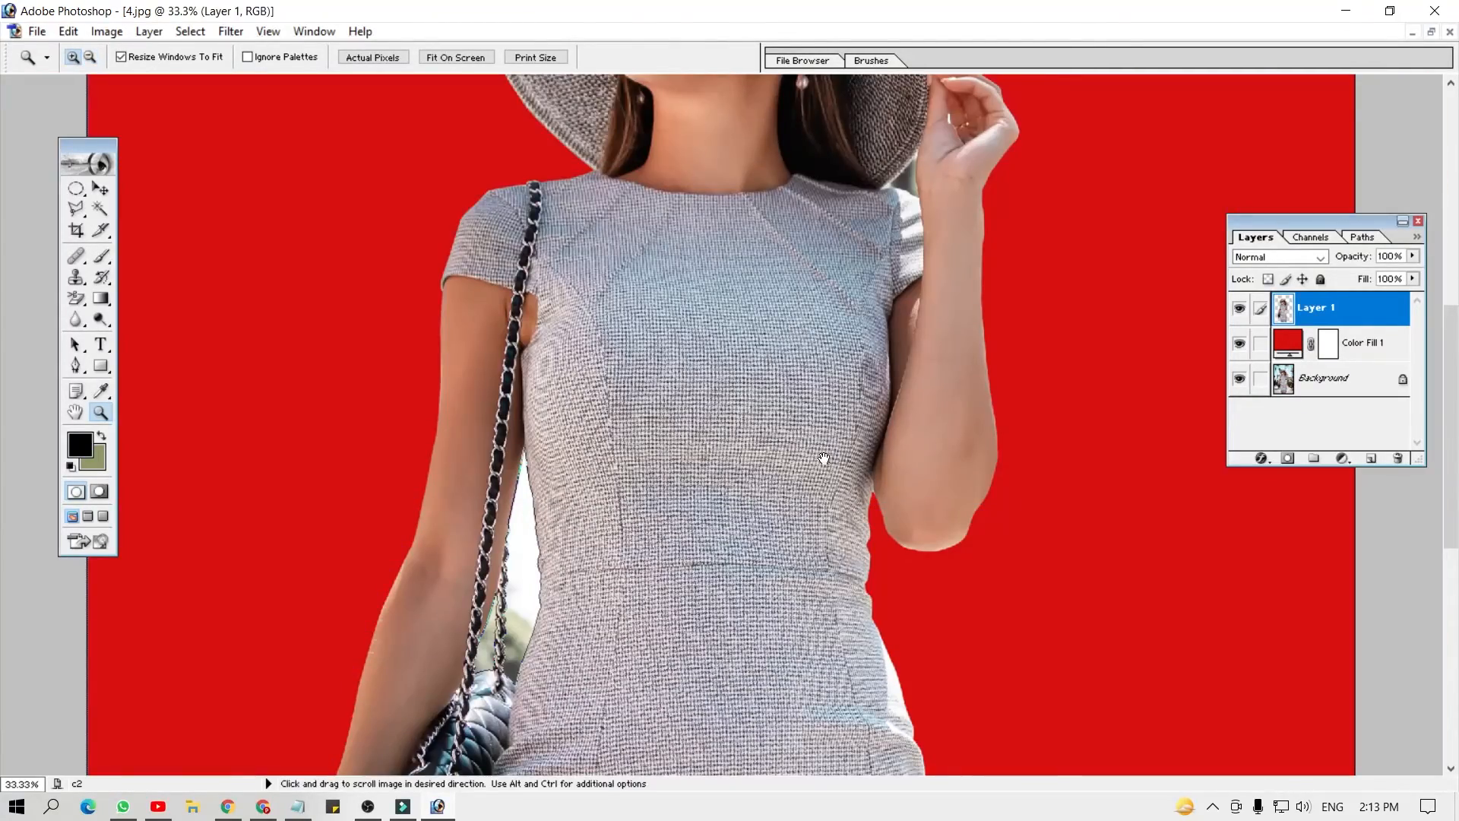
left_click_drag(840, 443, 823, 171)
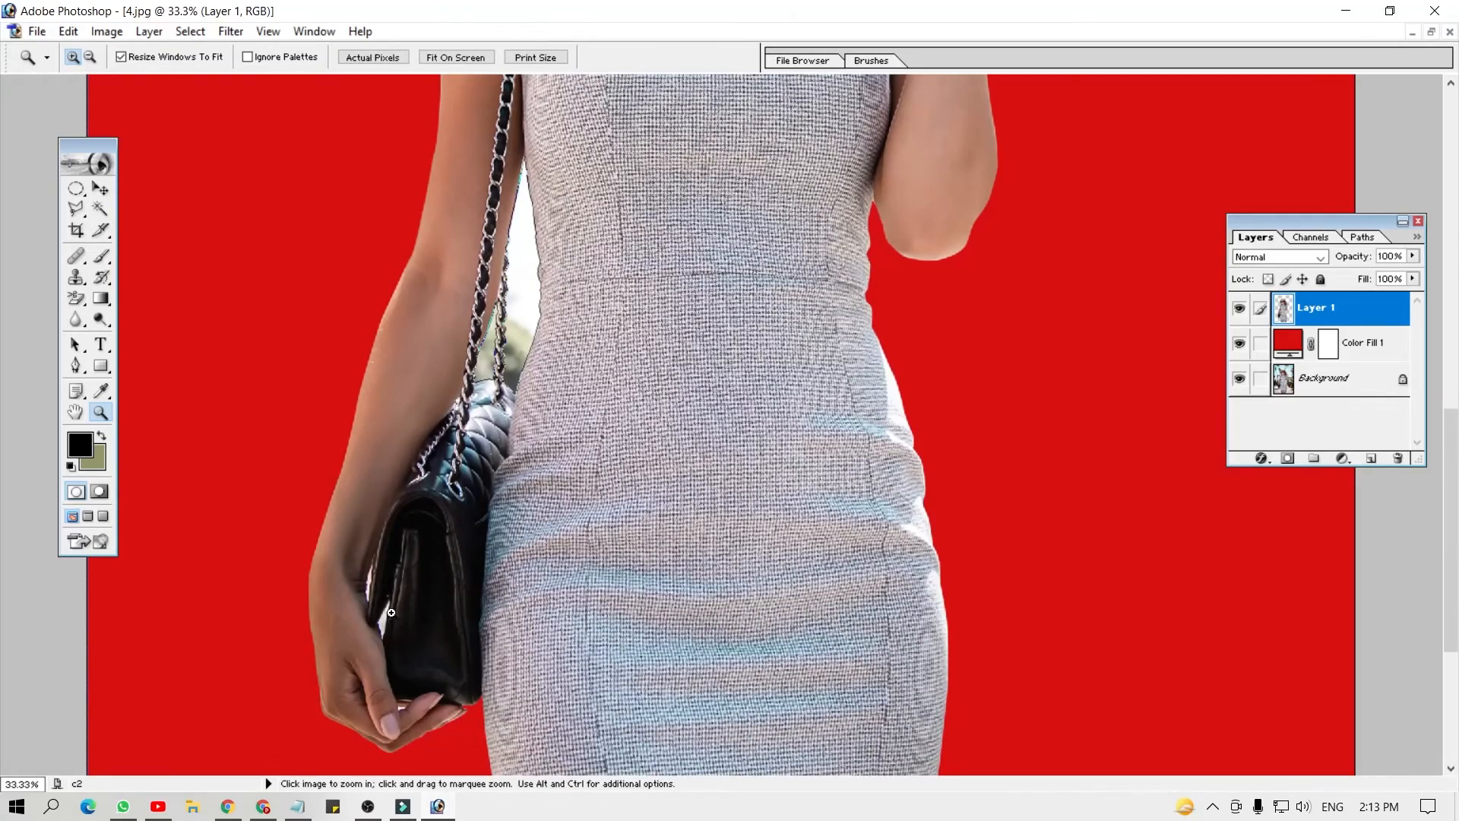
Outline the lower white gap between the hand and the black bag with a closed Pen path
left_click(391, 612)
left_click(463, 456)
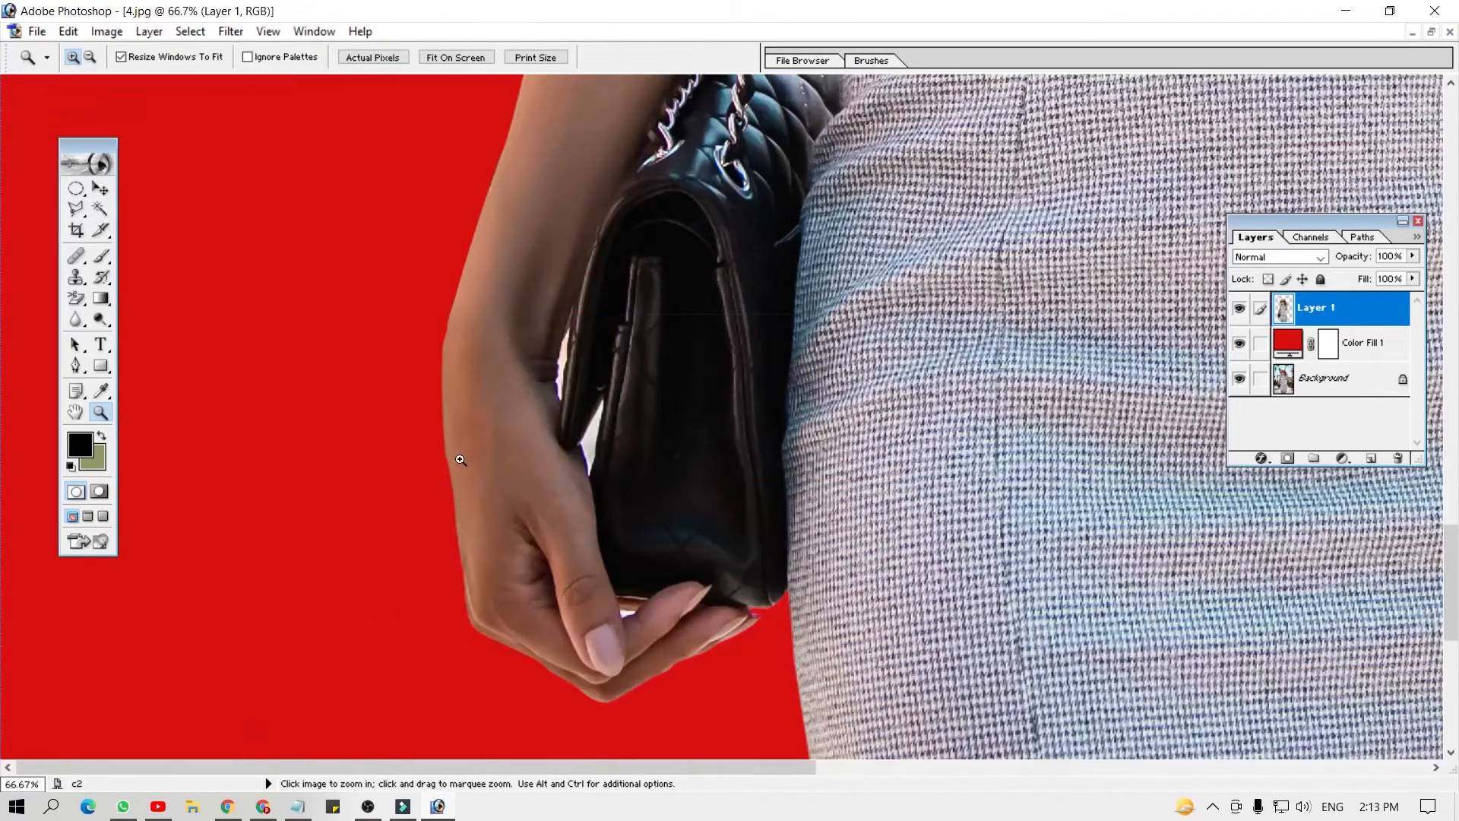
left_click(608, 460)
left_click(756, 460)
key("l")
key("p")
left_click(764, 319)
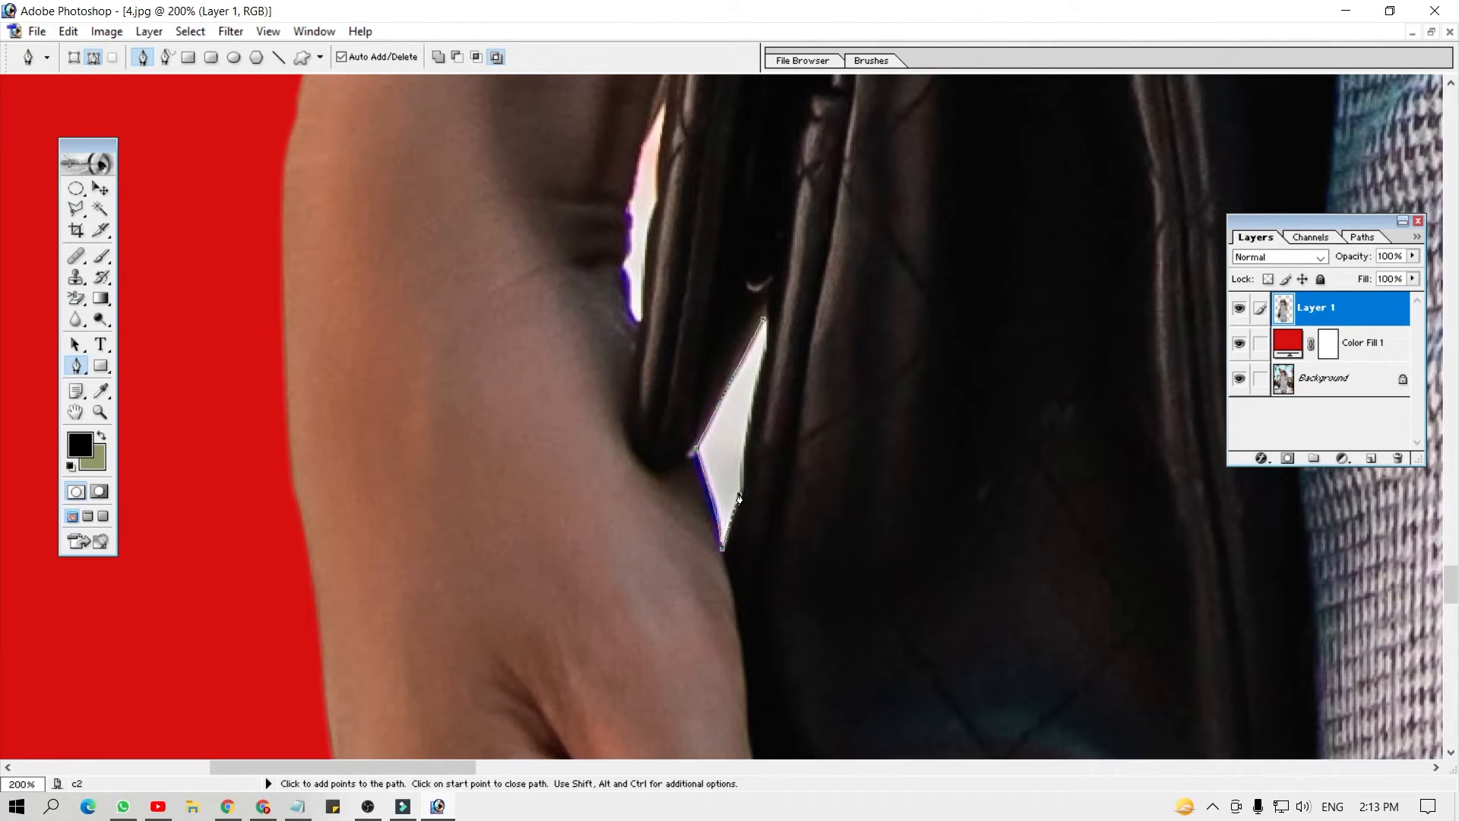
left_click(764, 319)
Outline the narrow white gap between the wrist and the bag's edge with a closed Pen path
left_click_drag(760, 327, 758, 523)
left_click(662, 301)
left_click_drag(634, 378, 628, 411)
left_click(652, 415)
left_click(662, 349)
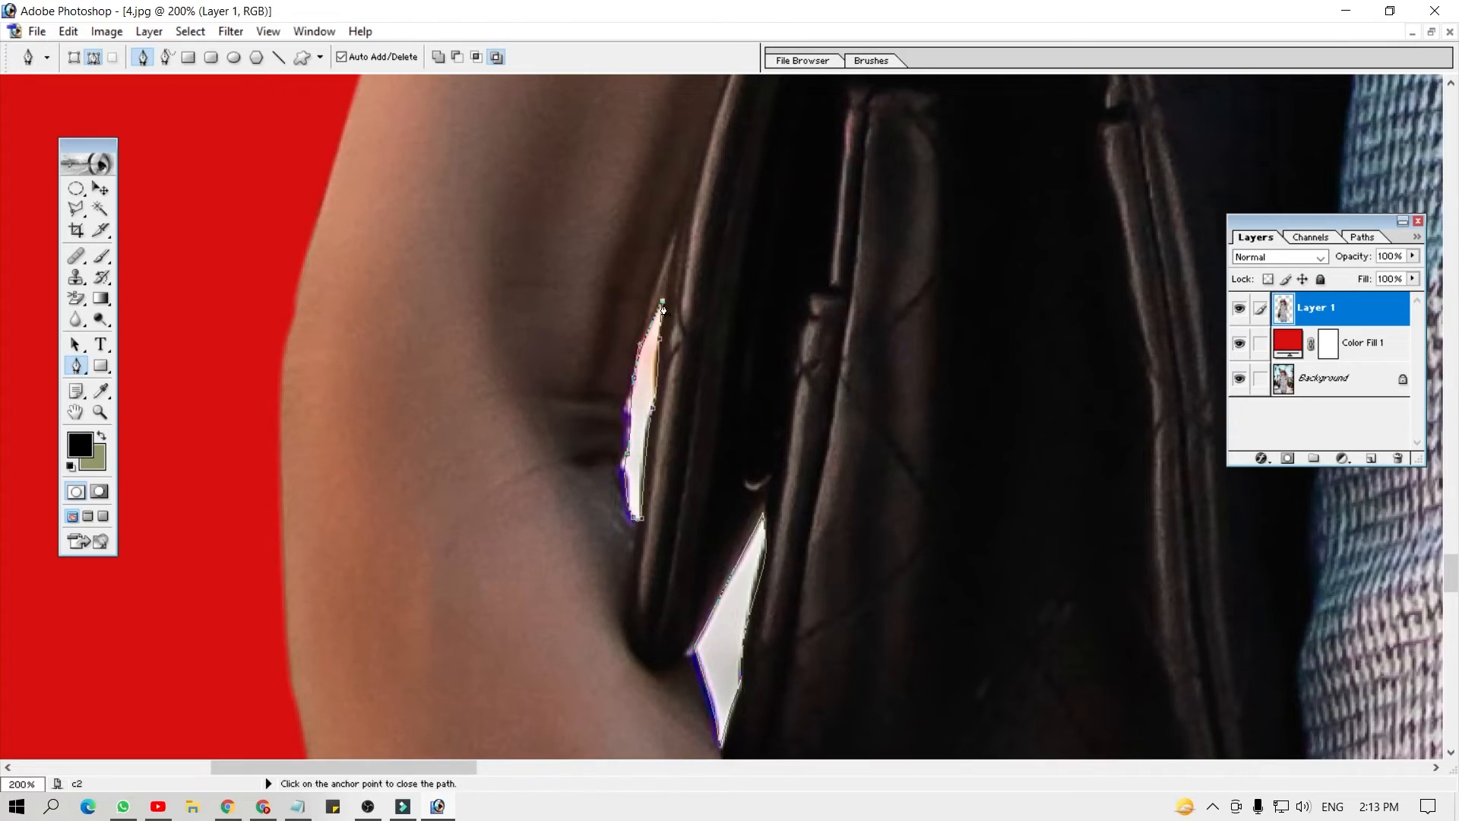
left_click(663, 301)
Outline the tiny white gap between the thumb and finger under the bag with a closed Pen path
key("z")
left_click(811, 231, "alt")
left_click(811, 231, "alt")
left_click_drag(846, 531, 775, 182)
left_click(596, 500)
left_click(710, 412)
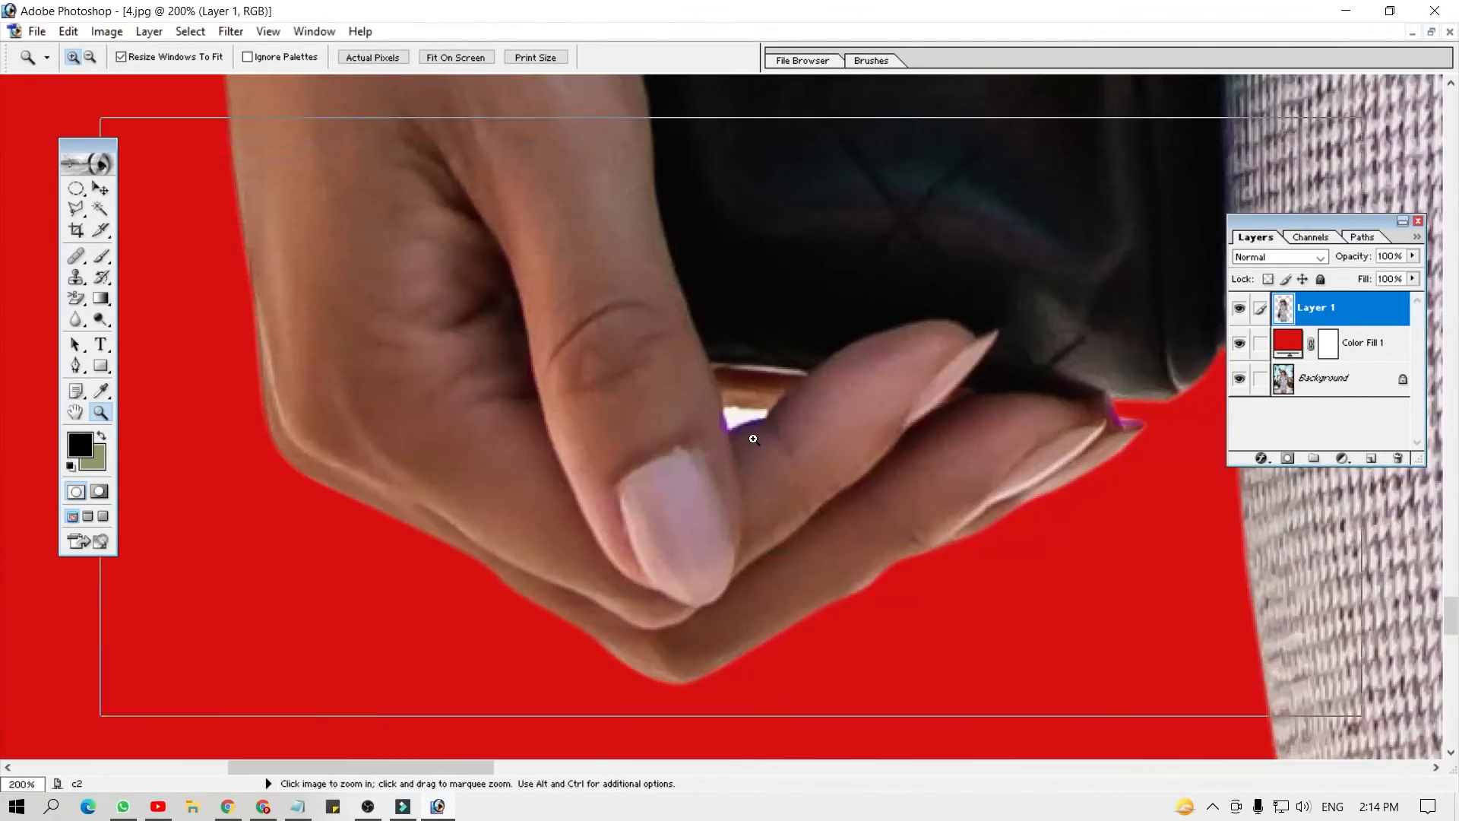
left_click(745, 418)
key("p")
left_click(686, 397)
left_click(754, 400)
left_click(692, 434)
left_click(684, 397)
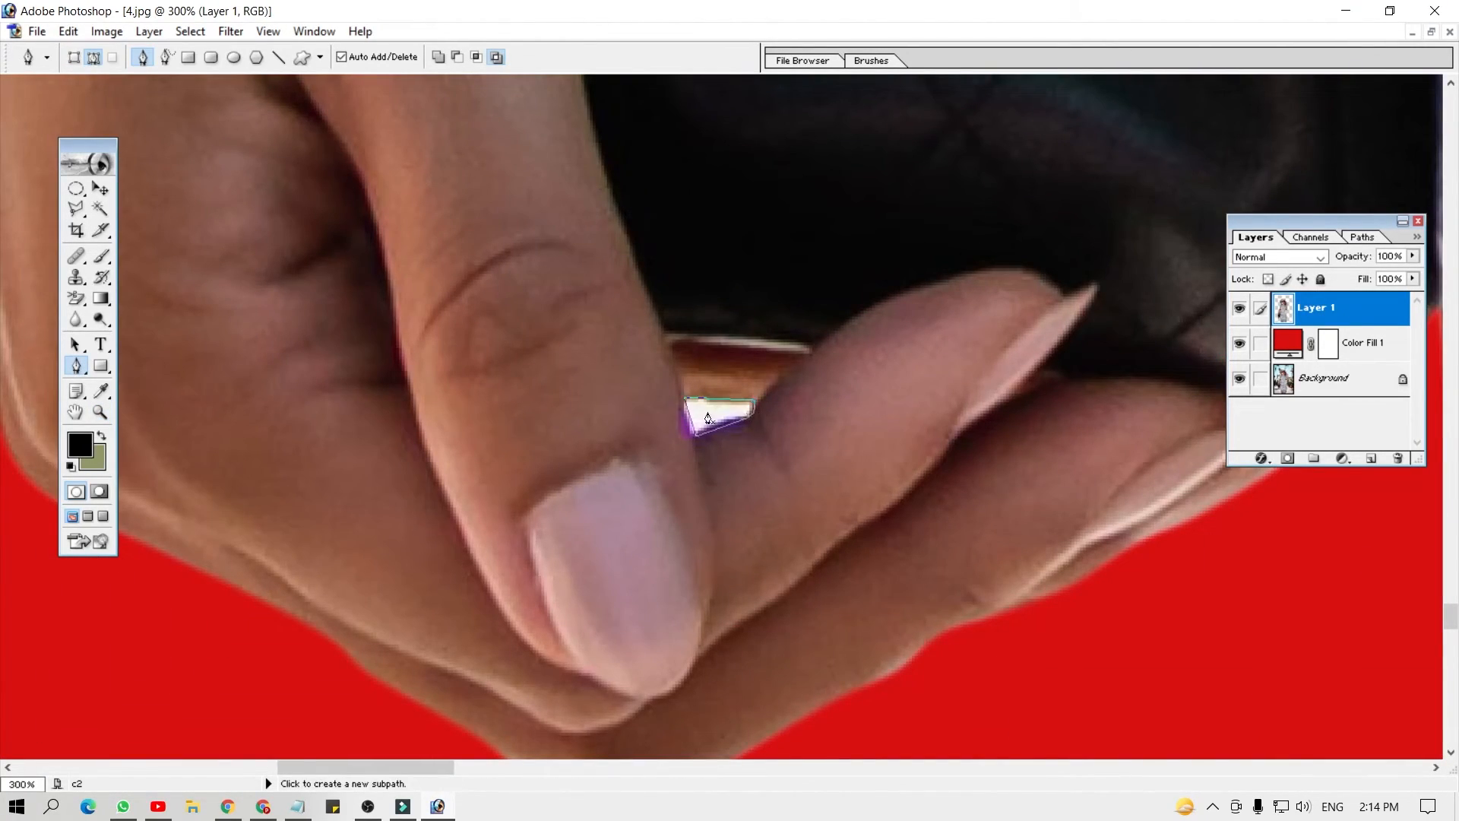
Outline the thin white sliver between the thumb and fingers of the raised hand with a closed Pen path
key("z")
left_click(850, 355, "alt")
left_click(850, 355, "alt")
left_click(904, 361, "alt")
left_click_drag(935, 167, 729, 669)
left_click_drag(1041, 144, 821, 668)
left_click(845, 308)
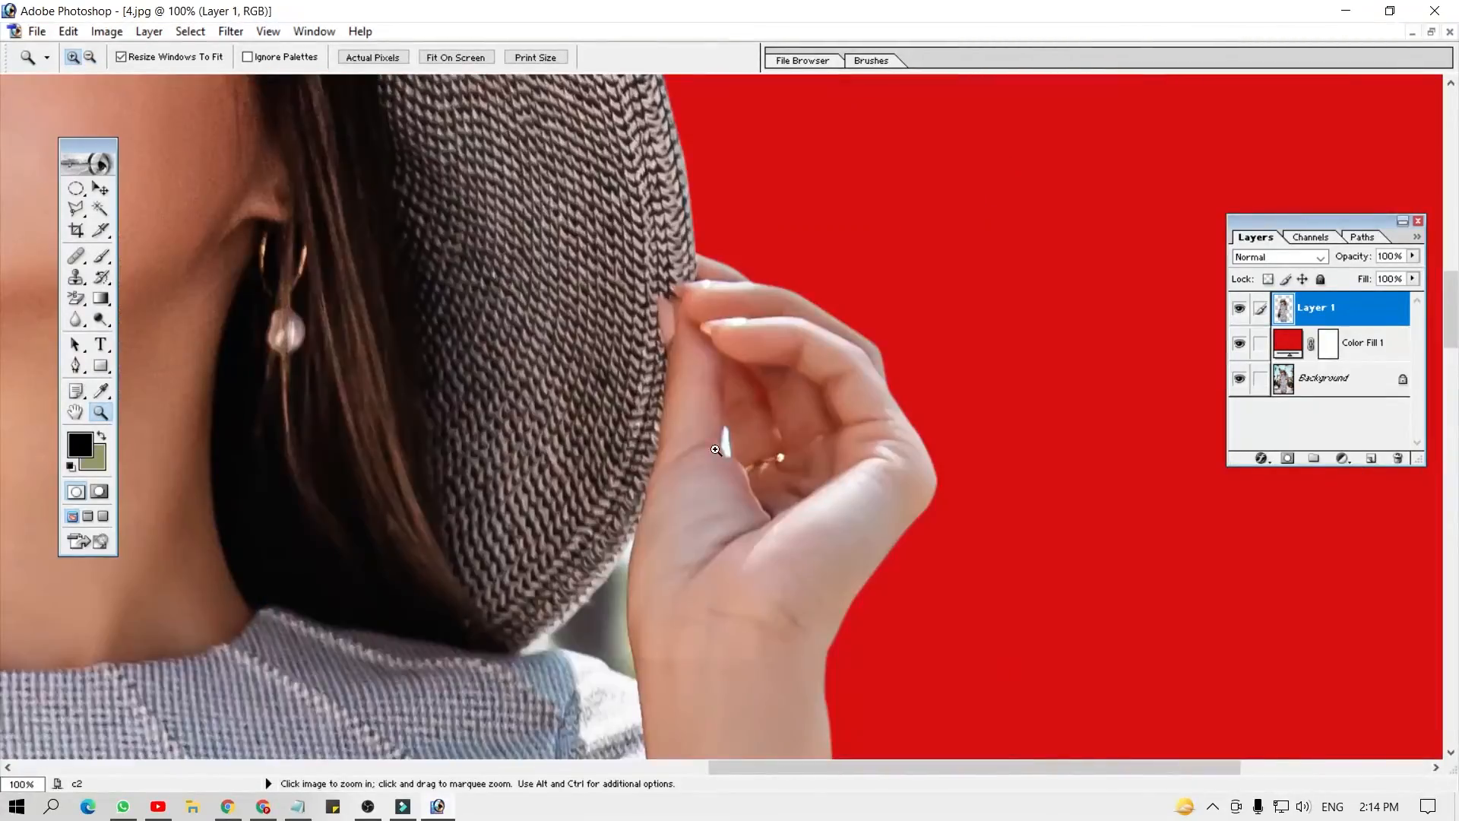
left_click(639, 564)
key("p")
left_click(895, 194)
left_click(893, 136)
left_click(907, 194)
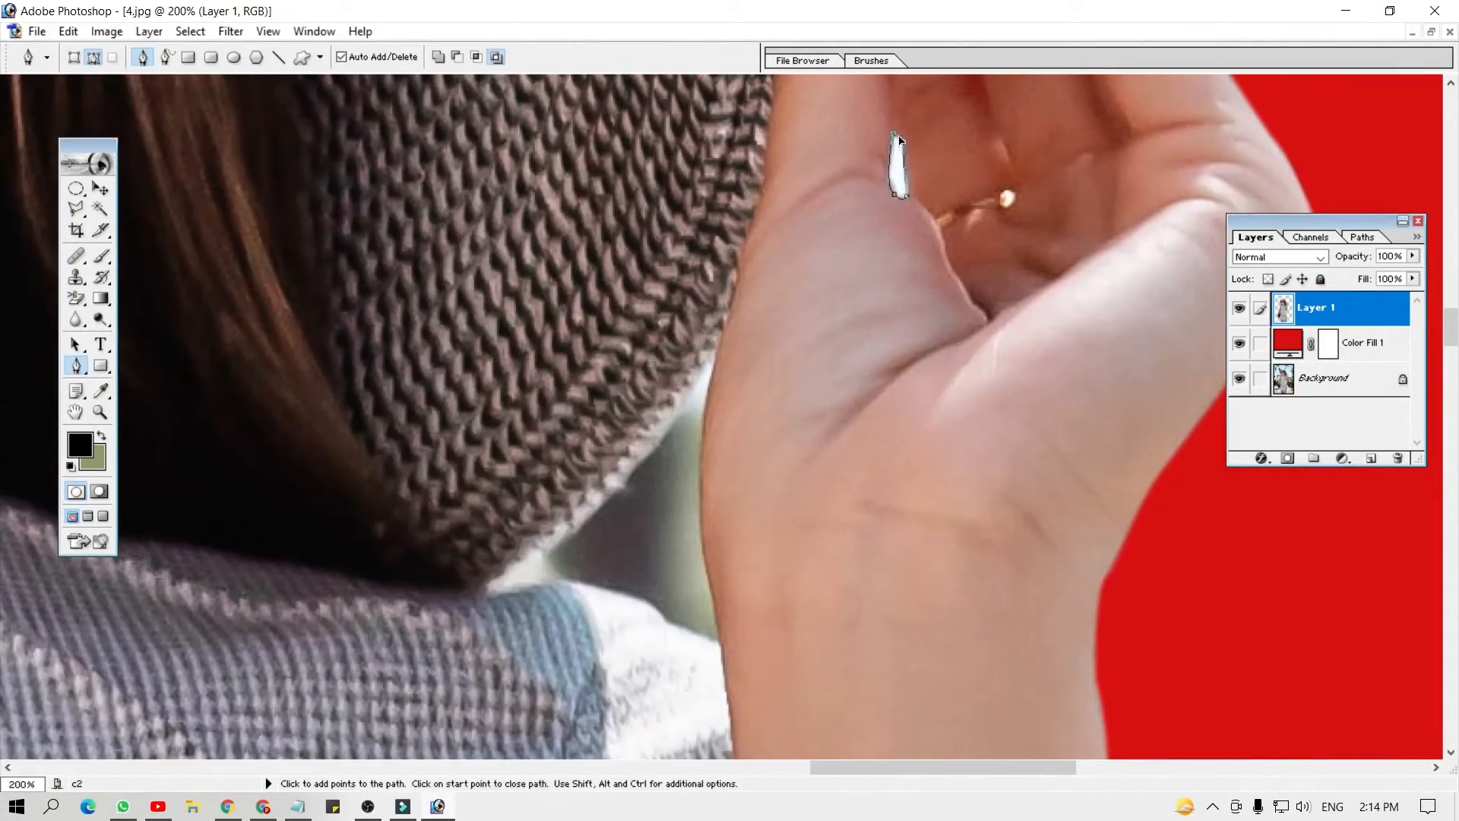
left_click(895, 136)
Outline the background gap enclosed by the hat brim, the shoulder and the raised wrist with a closed Pen path
left_click_drag(577, 446, 636, 318)
left_click(612, 398)
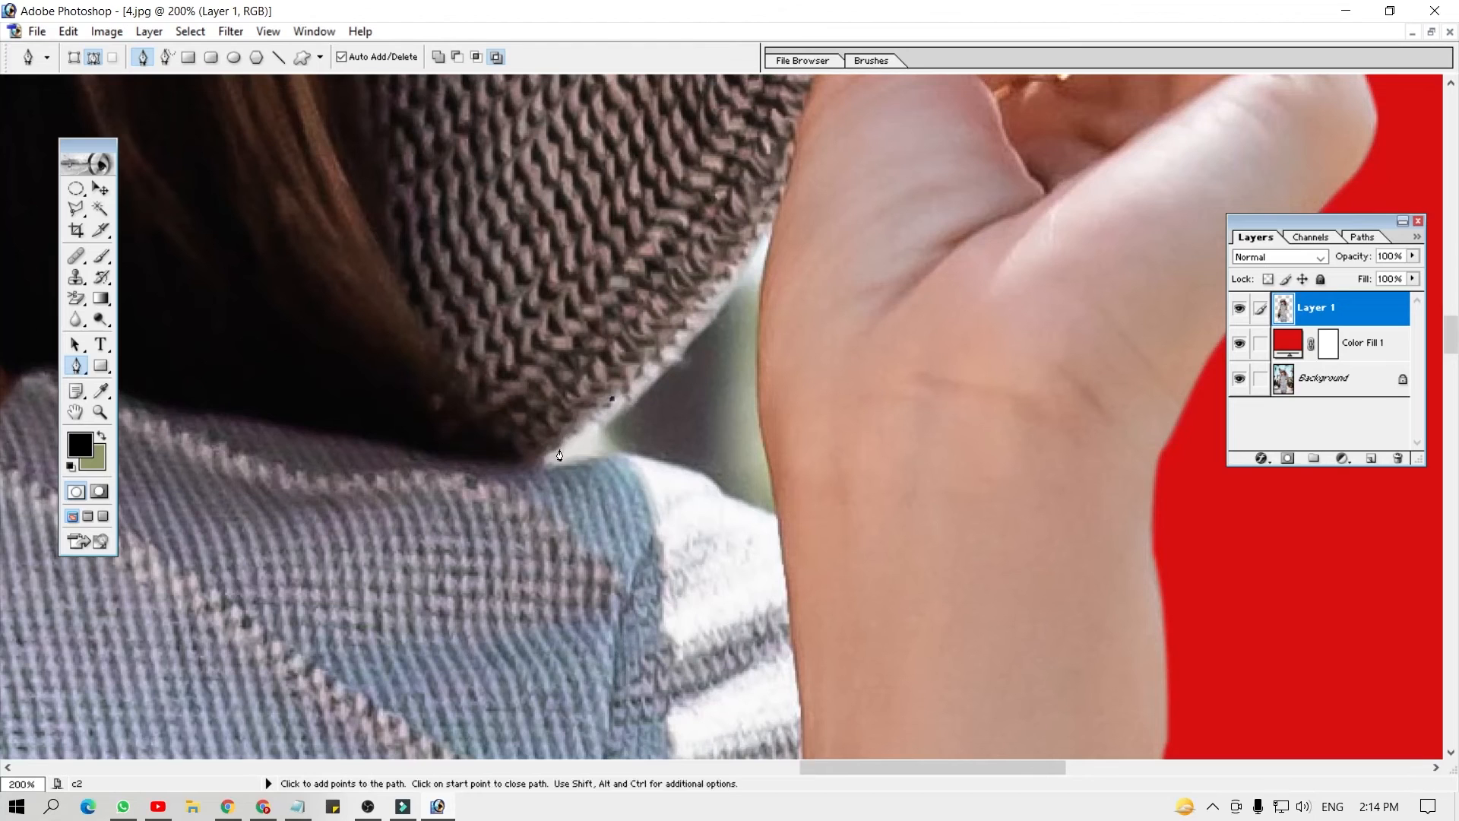
key("ctrl+alt+z")
key("ctrl+alt+z")
left_click(776, 518)
left_click_drag(758, 375, 760, 327)
key("ctrl+alt+z")
left_click_drag(770, 452, 763, 433)
left_click(611, 399)
Convert all the traced gap paths into a new anti-aliased selection
key("z")
left_click(714, 315, "alt")
left_click(714, 315, "alt")
left_click(742, 358, "alt")
left_click(783, 448, "alt")
scroll(790, 455, "down", 10)
scroll(790, 455, "up", 10)
scroll(524, 492, "down", 5)
key("p")
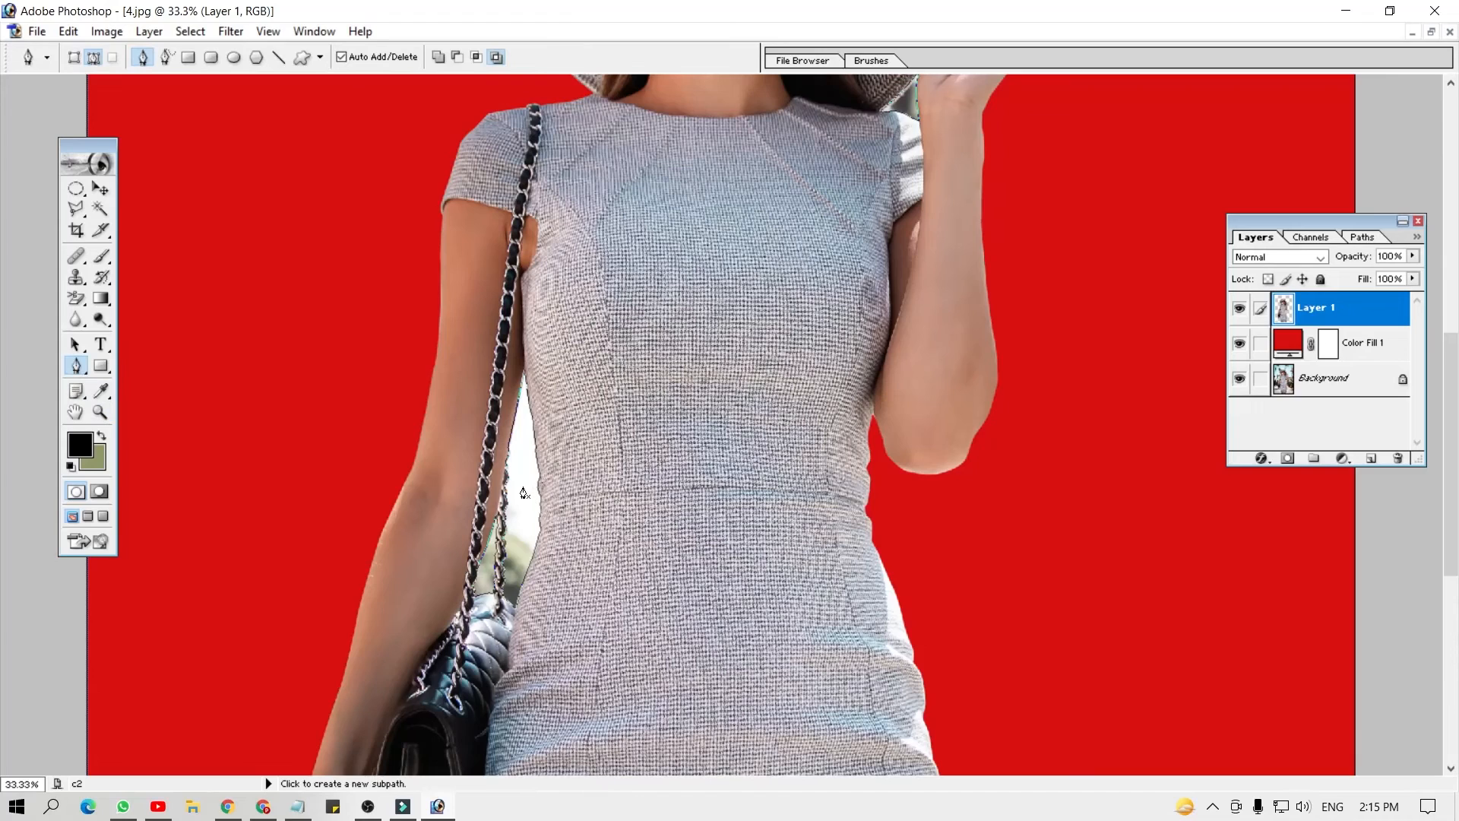
right_click(526, 487)
right_click(728, 393)
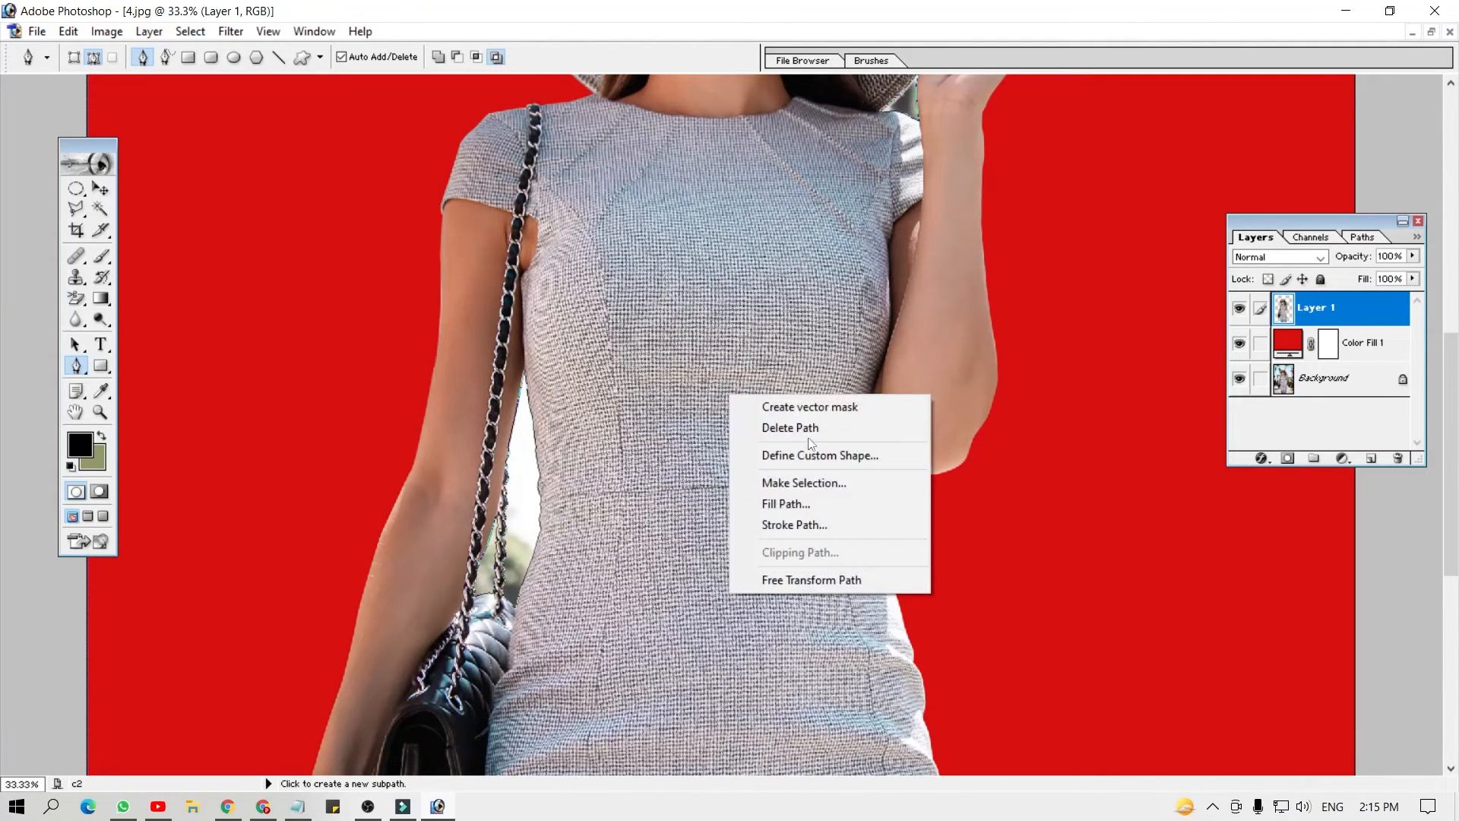
left_click(804, 482)
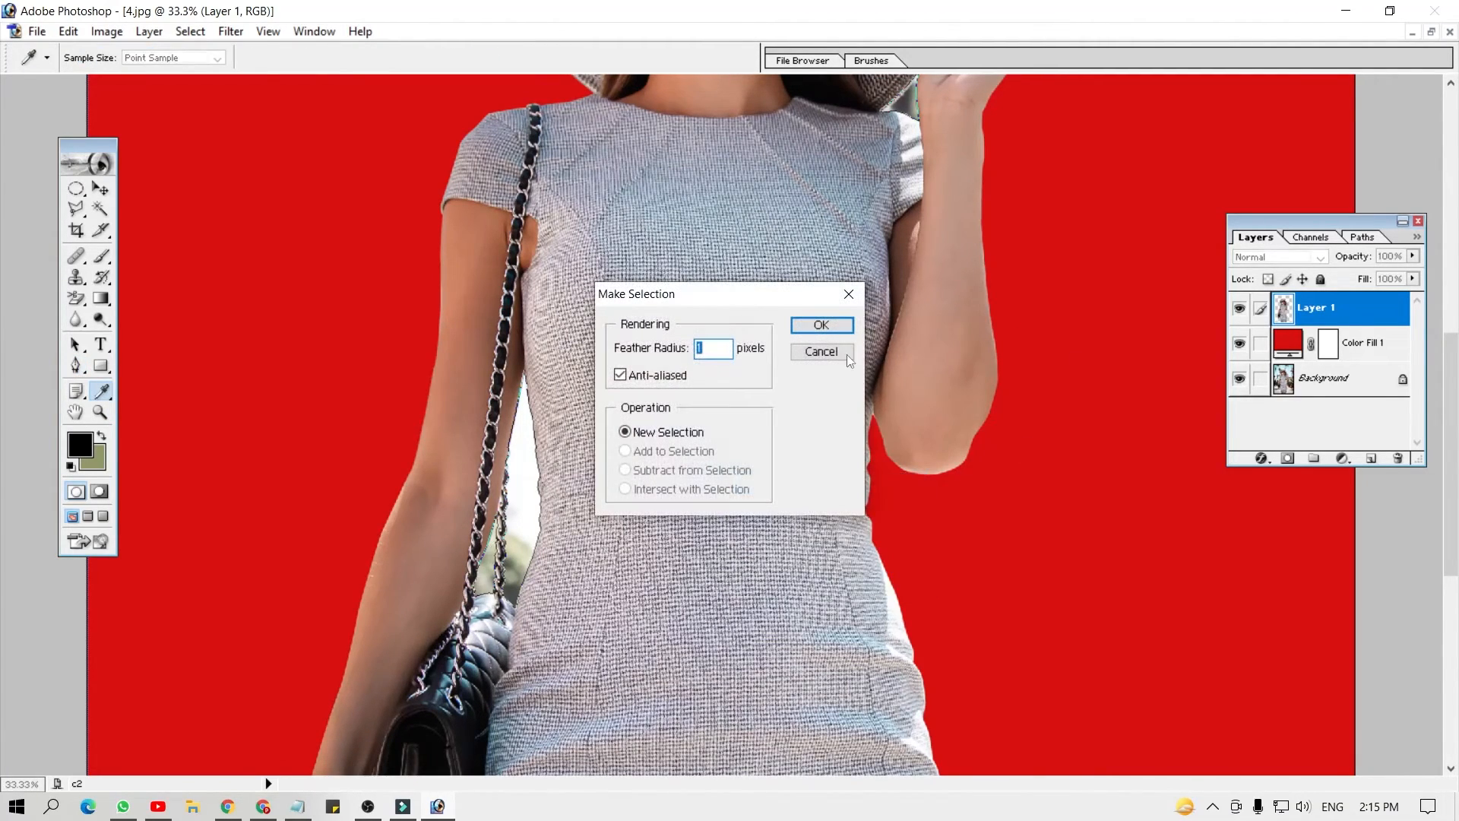
left_click(821, 325)
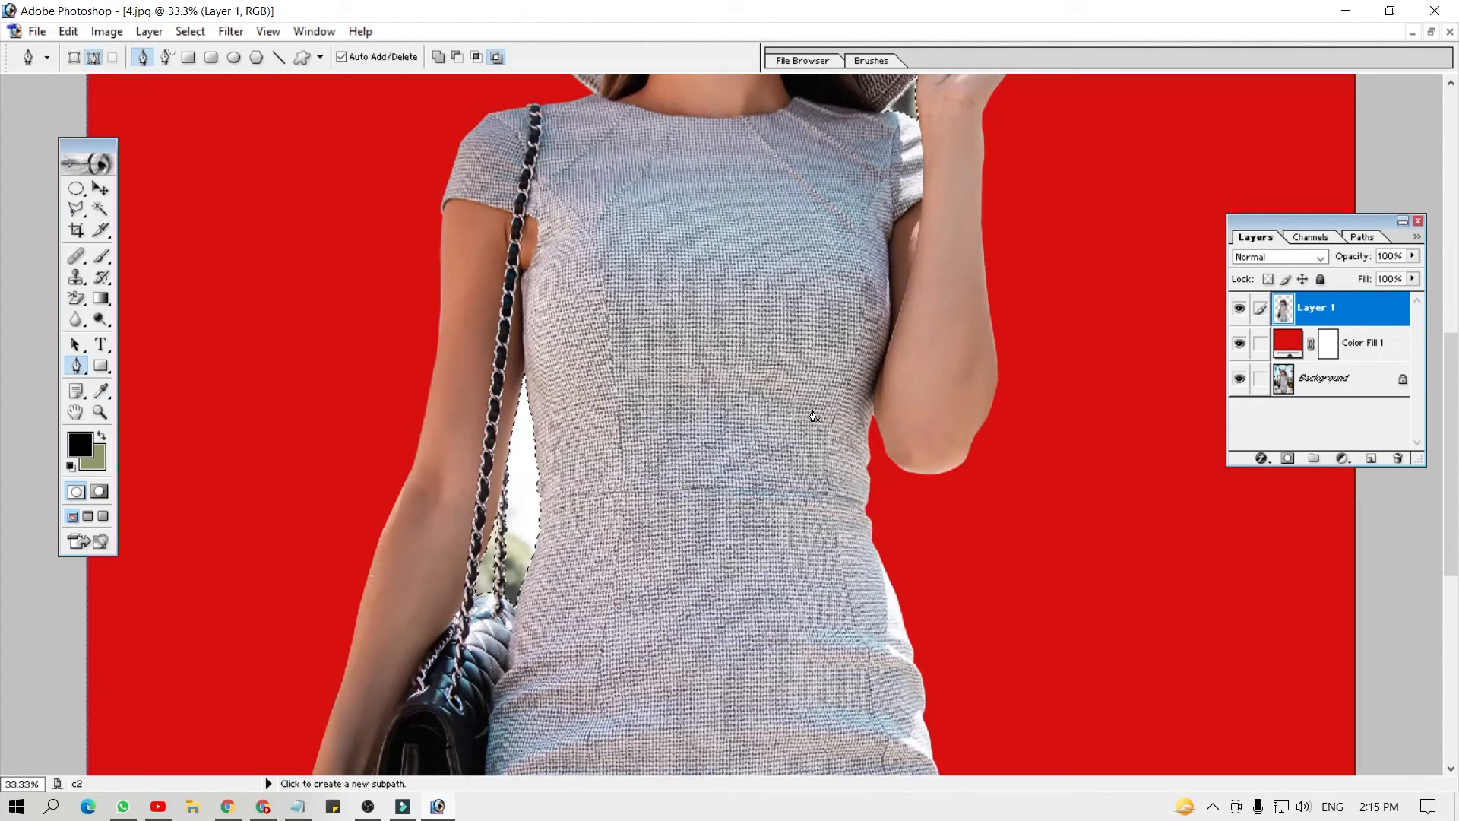
Delete the selected background gaps from Layer 1 and clear the selection
scroll(813, 416, "up", 2)
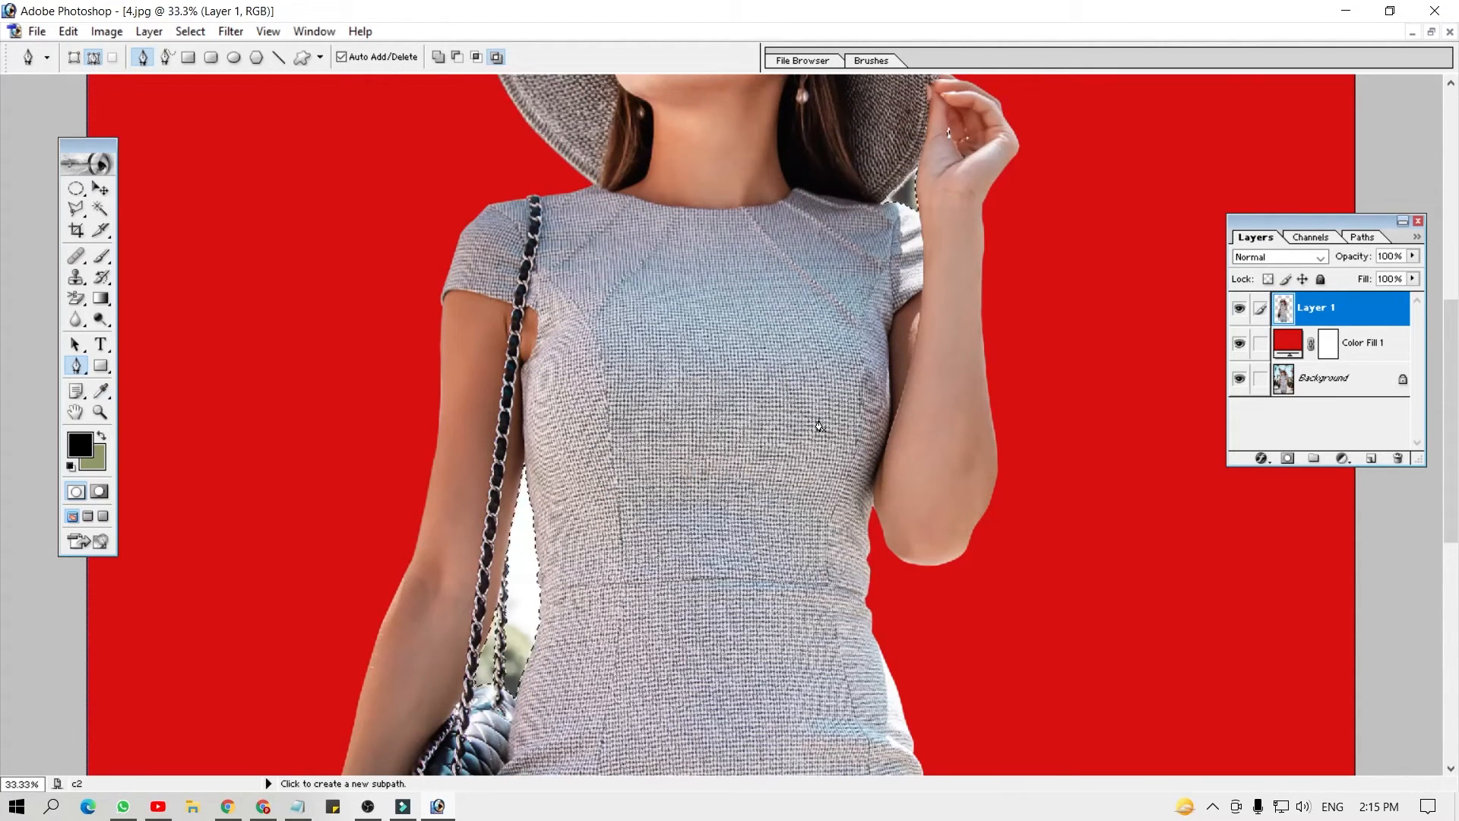
scroll(820, 427, "up", 4)
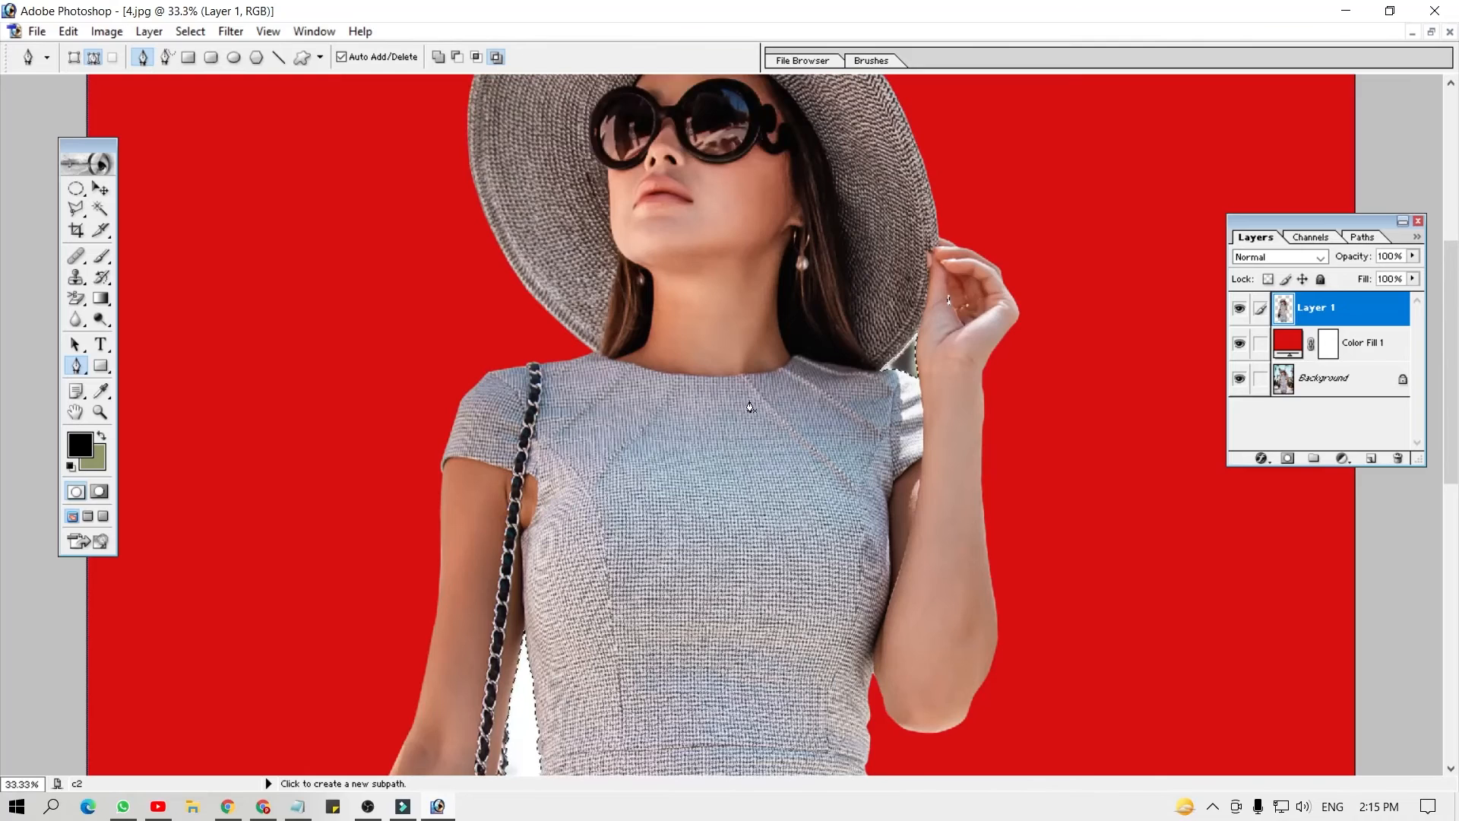
scroll(741, 411, "down", 3)
scroll(723, 411, "down", 12)
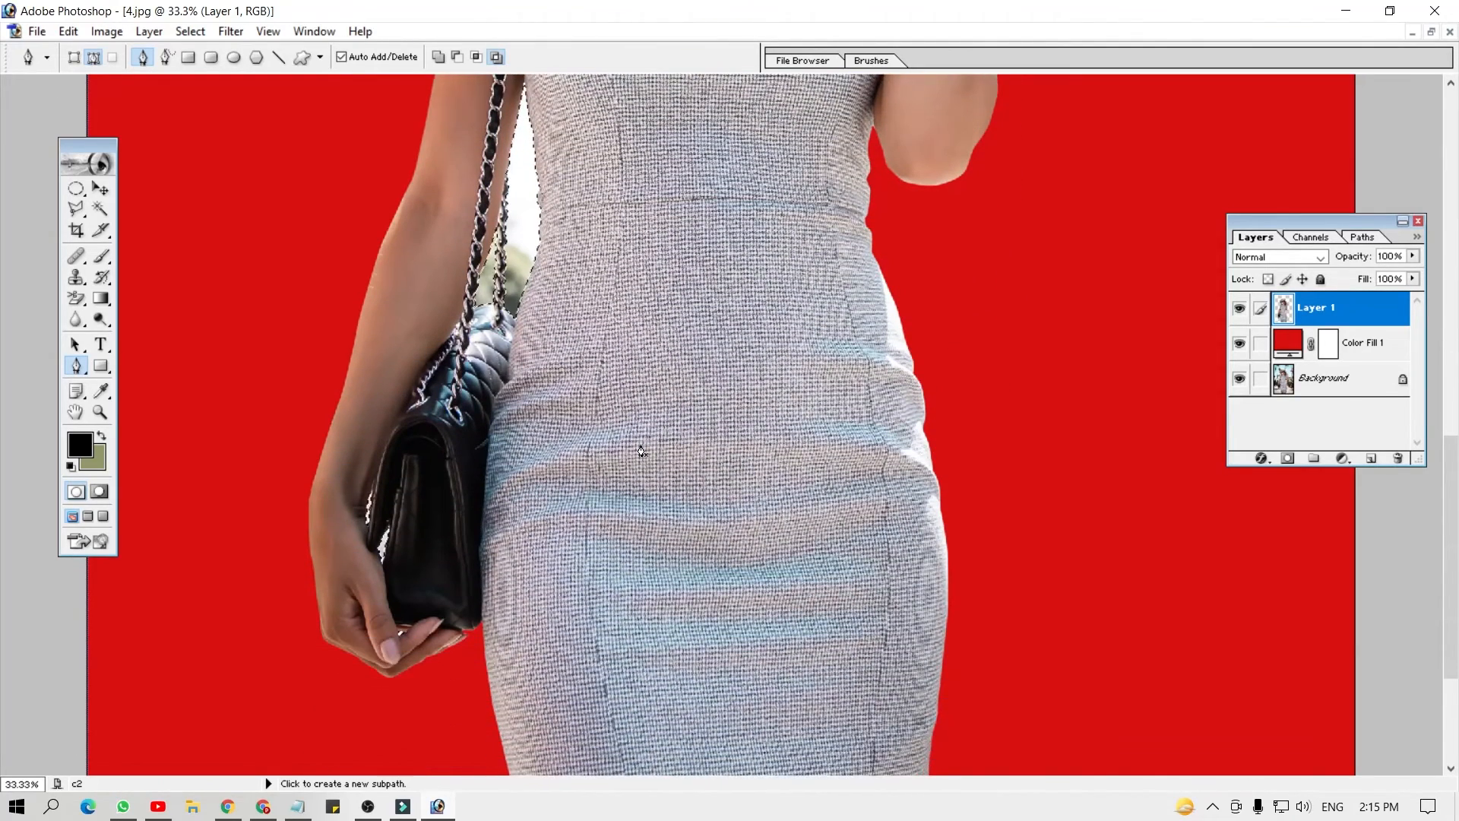
scroll(643, 451, "up", 5)
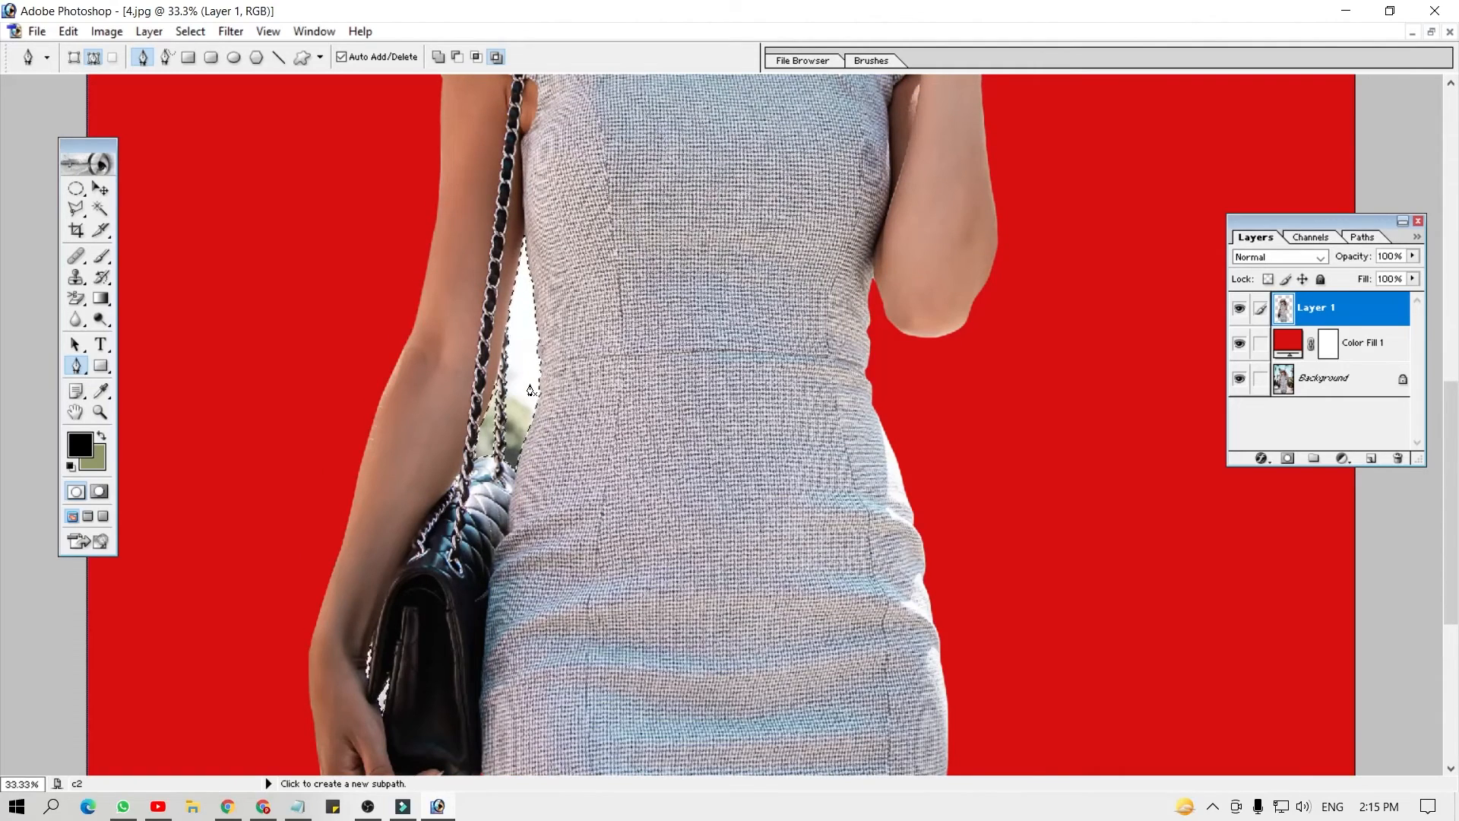
key("Delete")
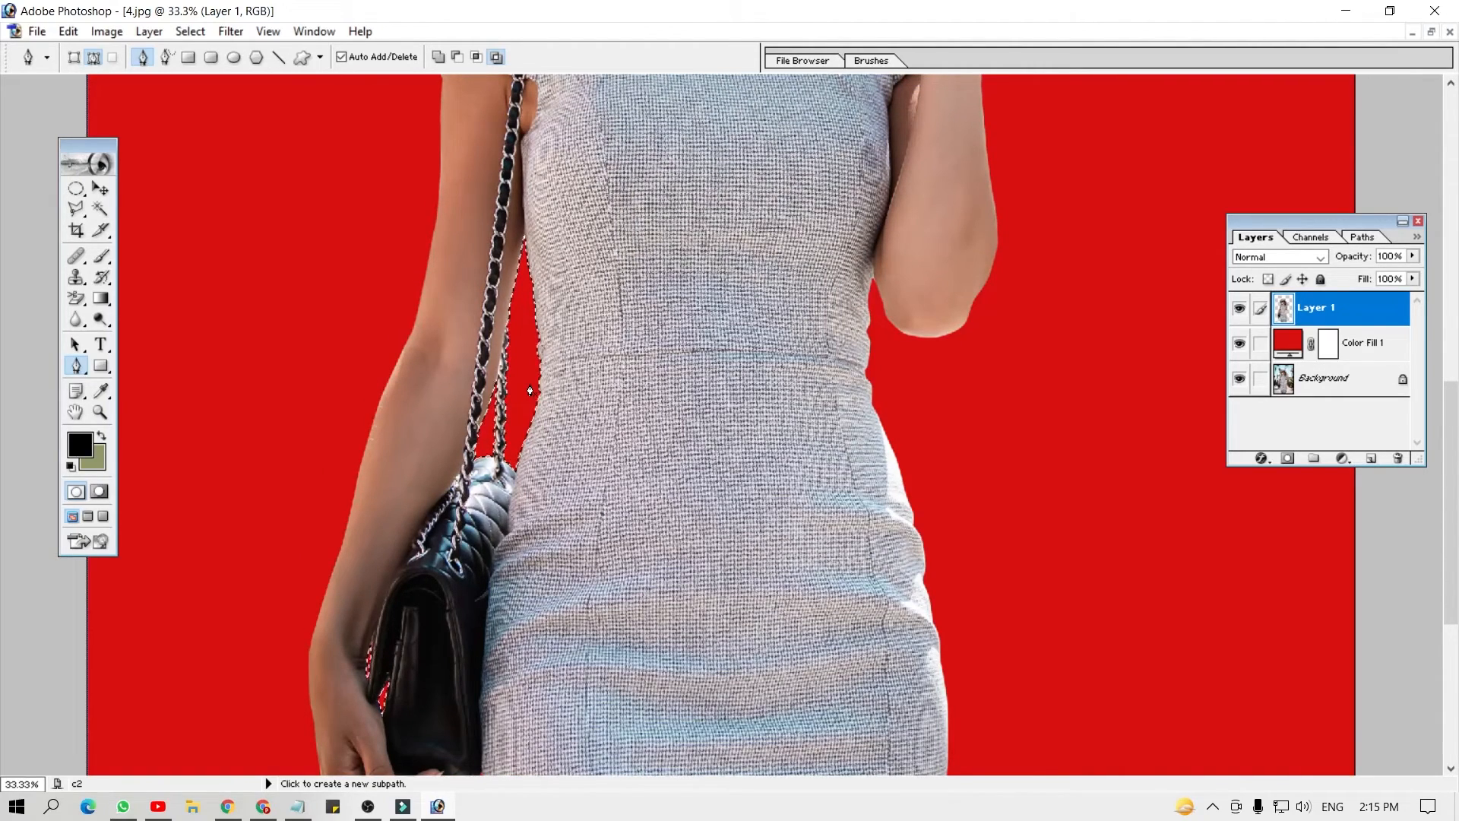
key("ctrl+d")
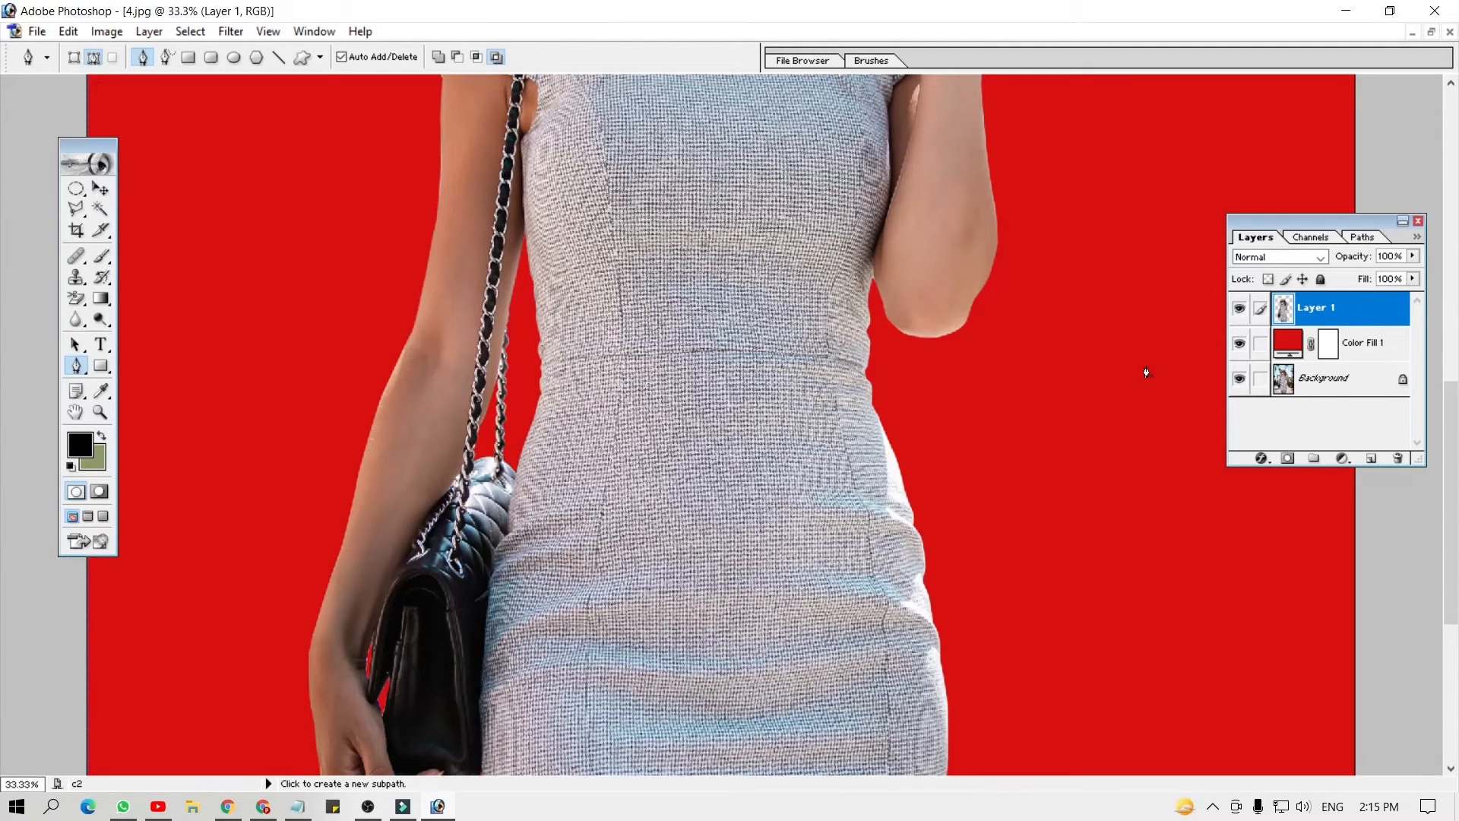
Change the solid color fill to mustard B99C42 and fit the whole image on screen
double_click(1287, 343)
left_click(1100, 506)
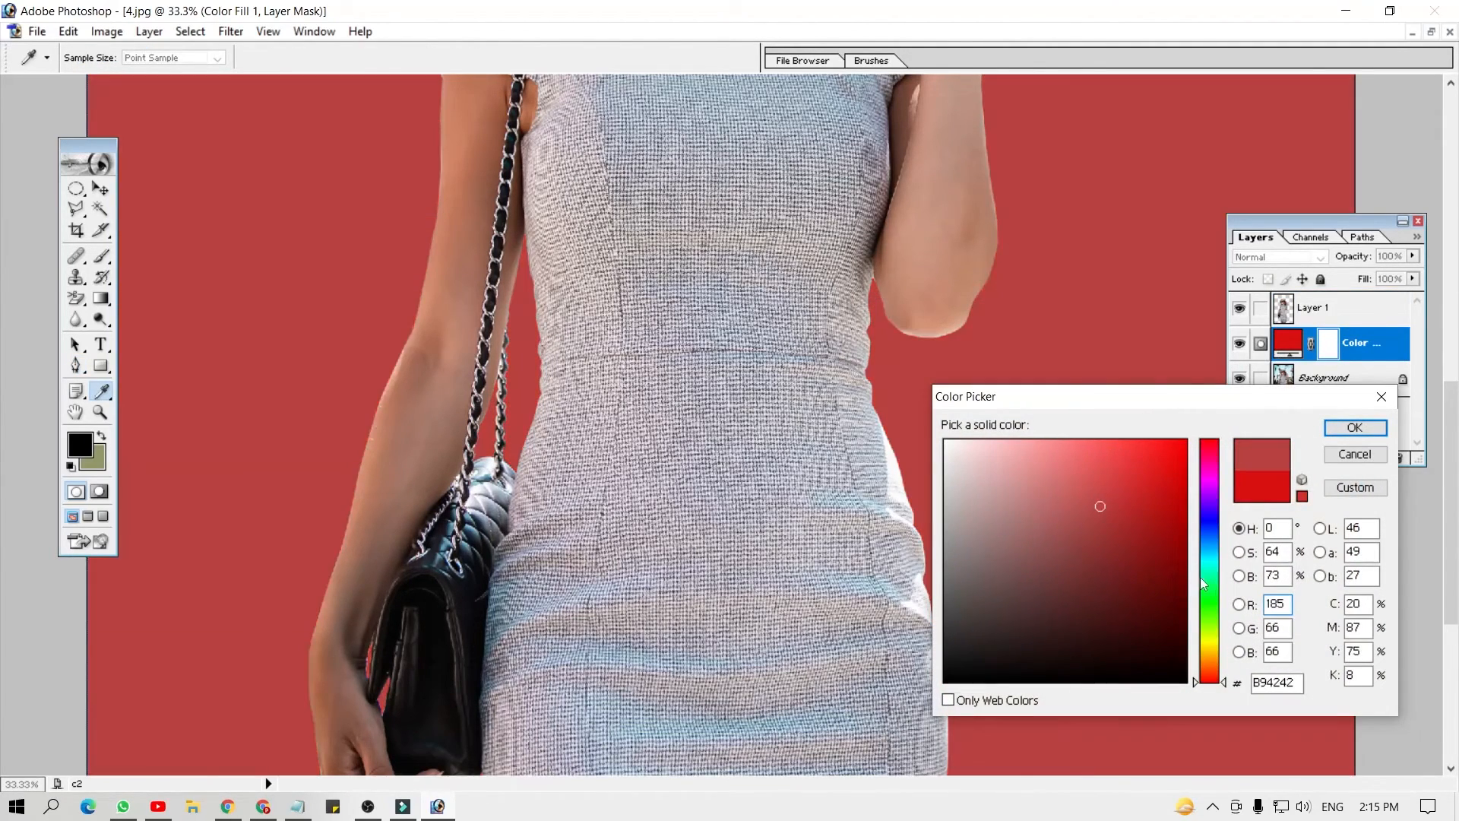
left_click(1209, 579)
left_click(1216, 651)
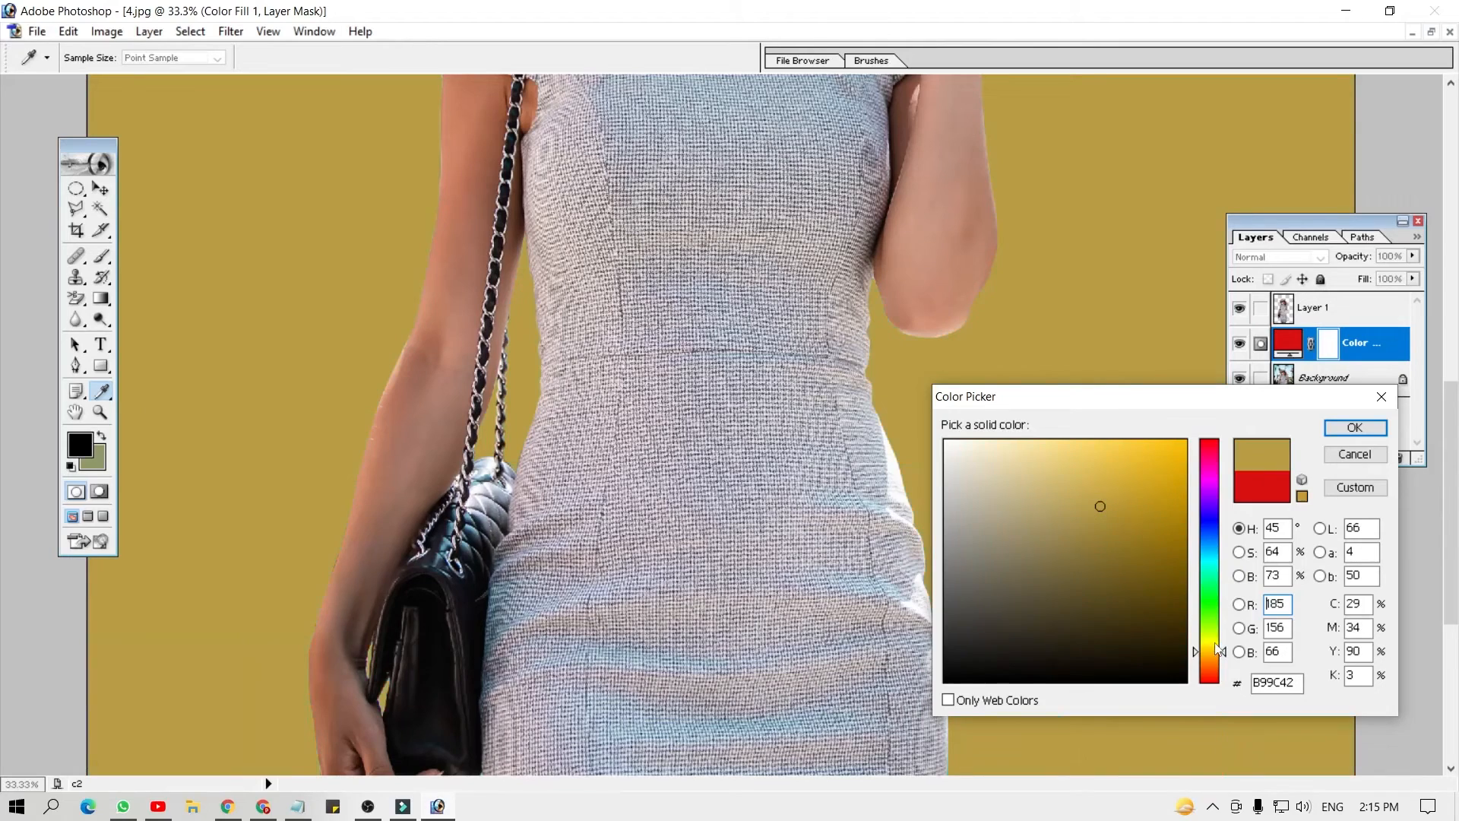
left_click(1335, 430)
key("p")
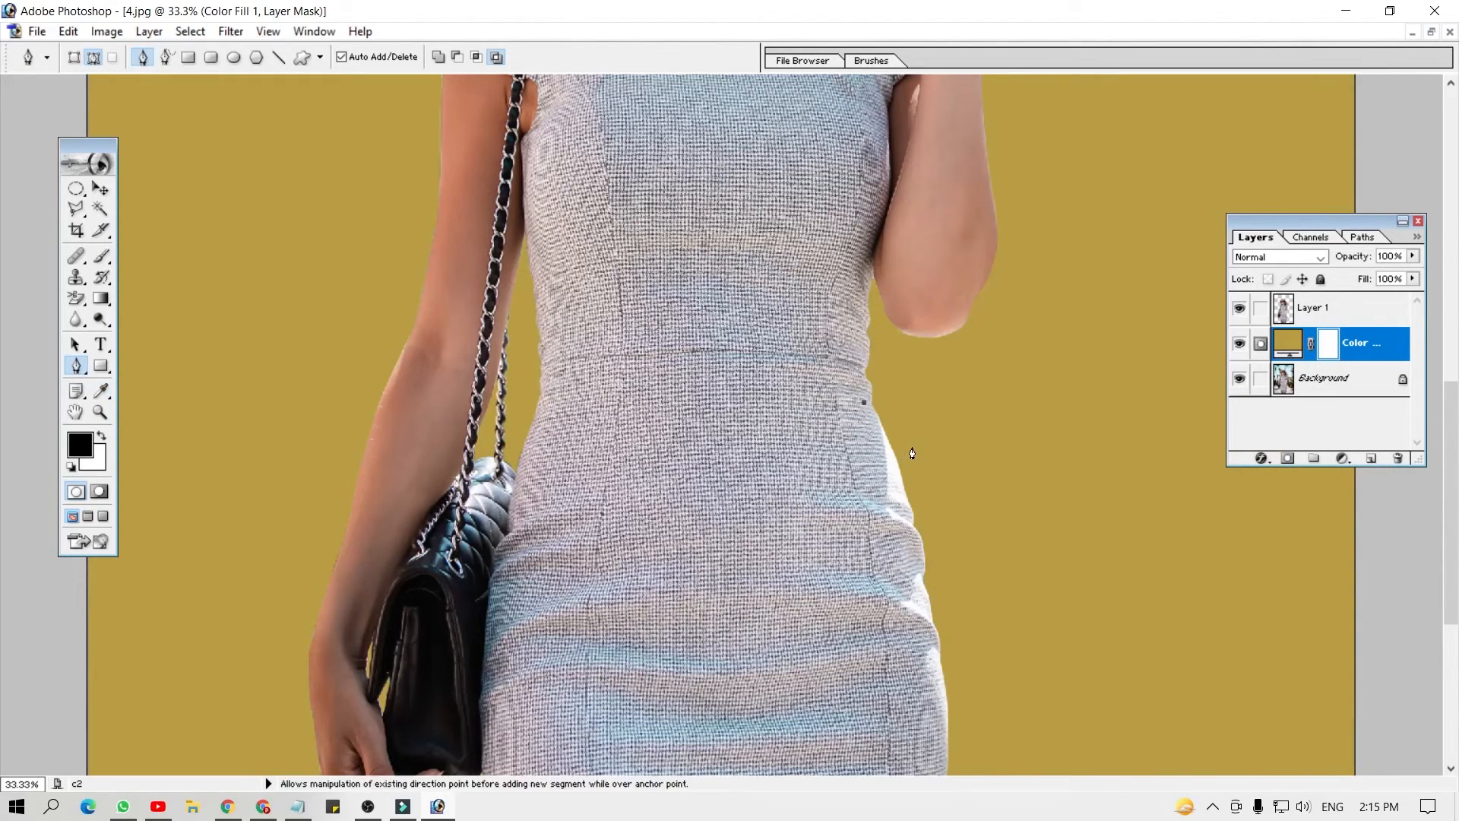
key("z")
key("ctrl+0")
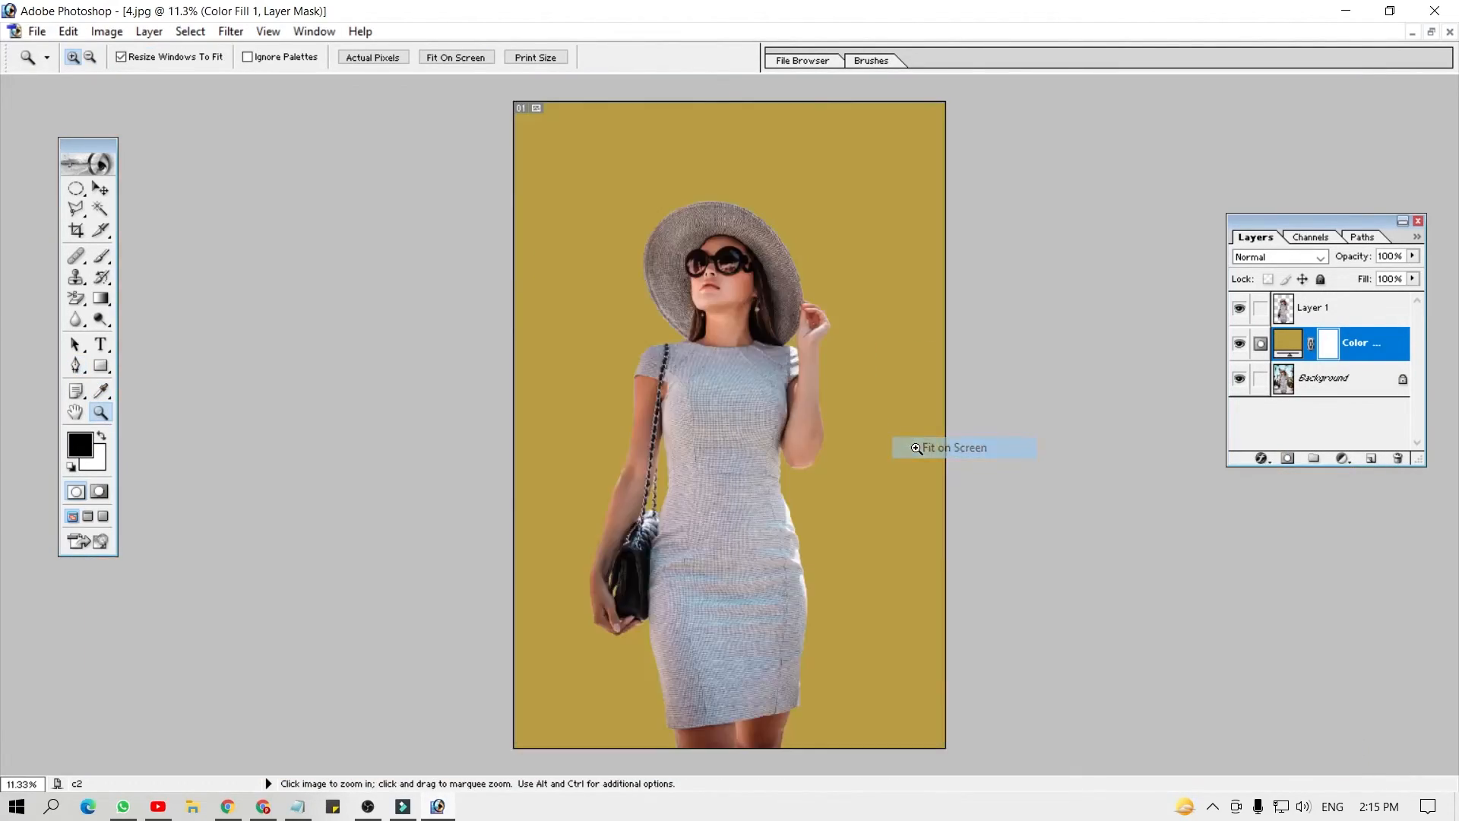
Change the solid color fill behind the woman to dark brown 3C2E02
double_click(1276, 345)
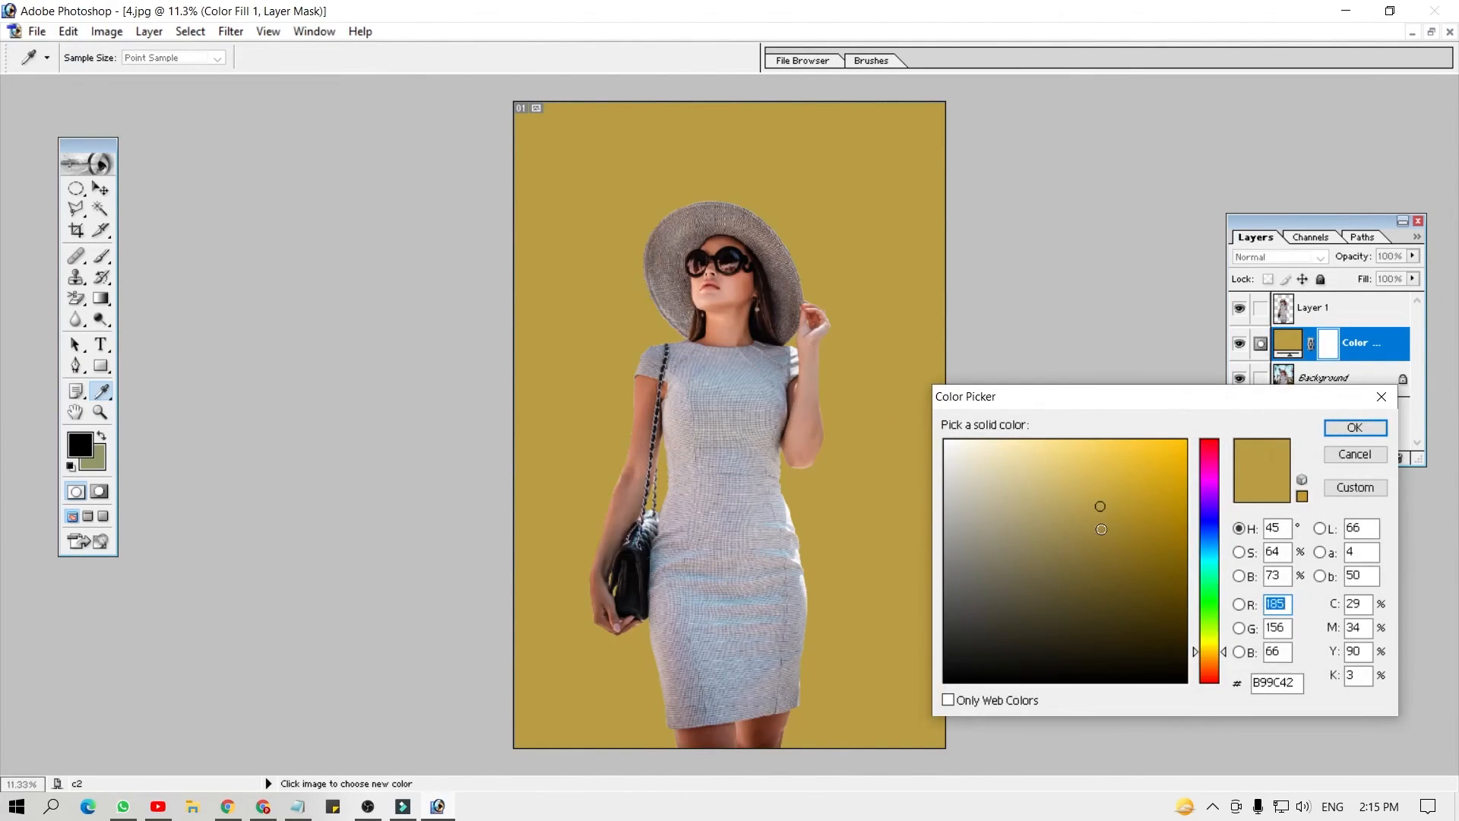
left_click(1060, 620)
left_click(1000, 633)
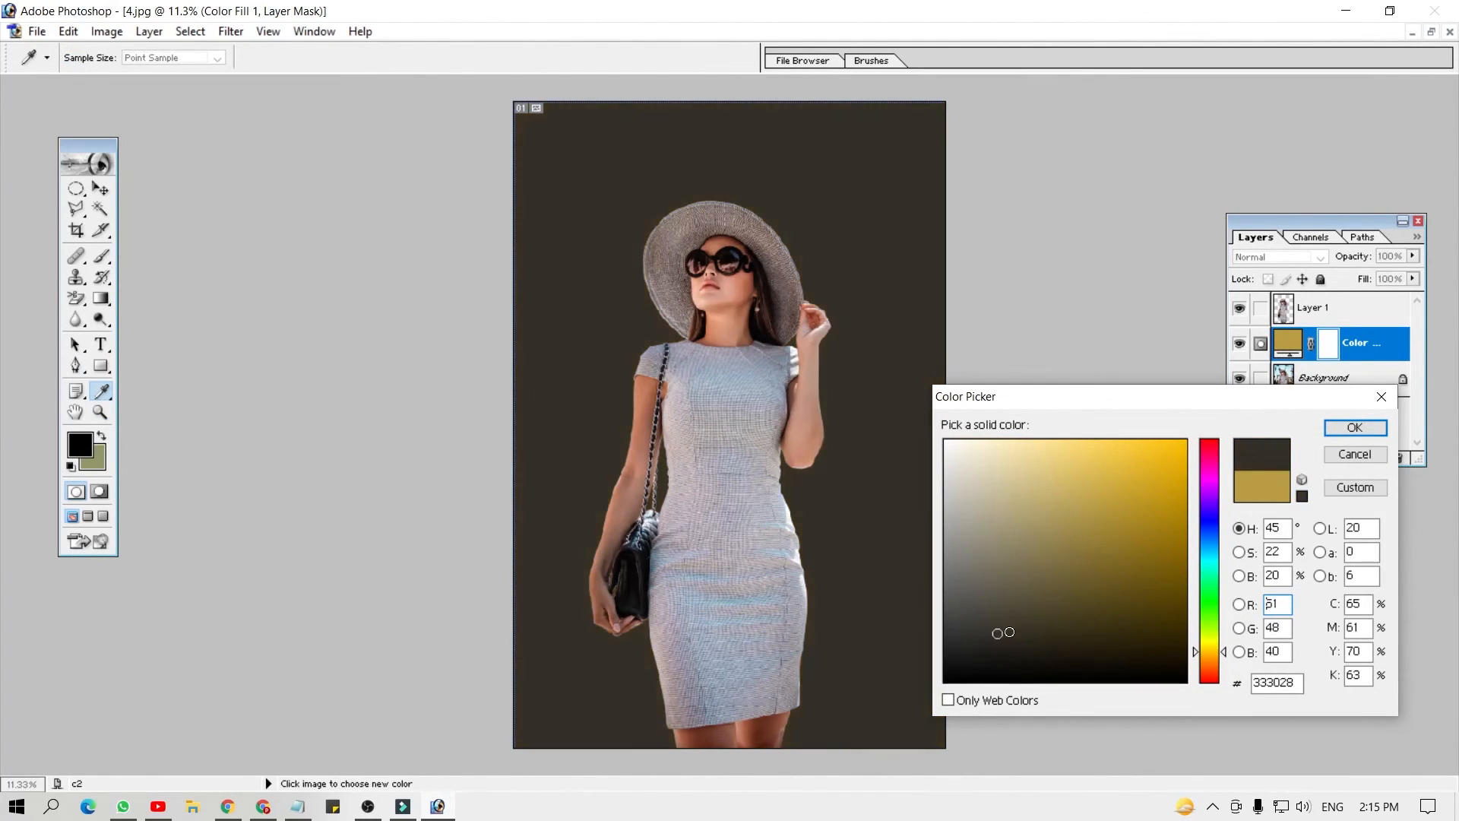
left_click(1033, 635)
left_click(1031, 534)
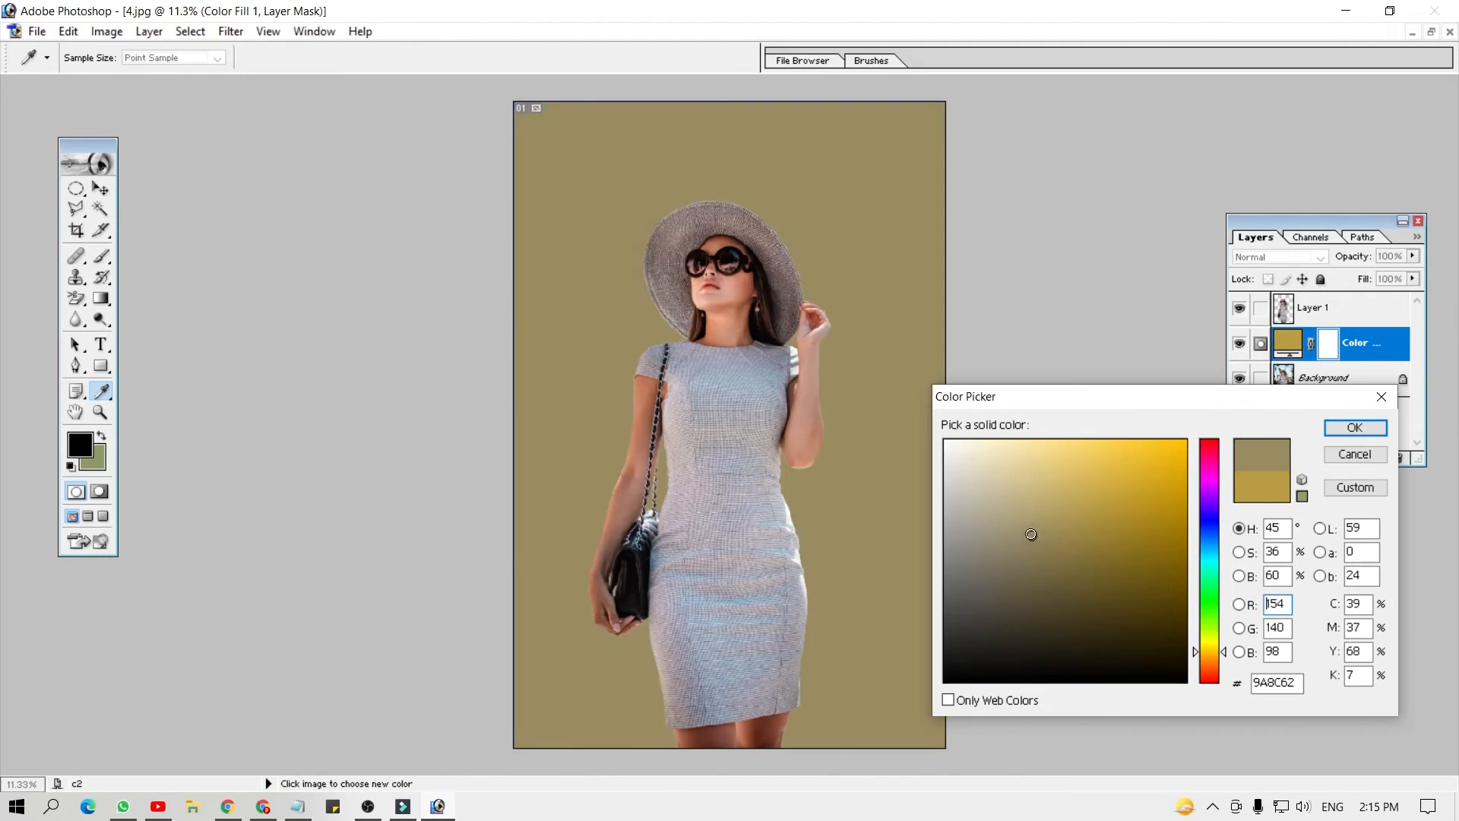
left_click(984, 466)
mouse_move(1007, 465)
left_mouse_down()
mouse_move(1202, 632)
mouse_move(1179, 705)
left_mouse_up()
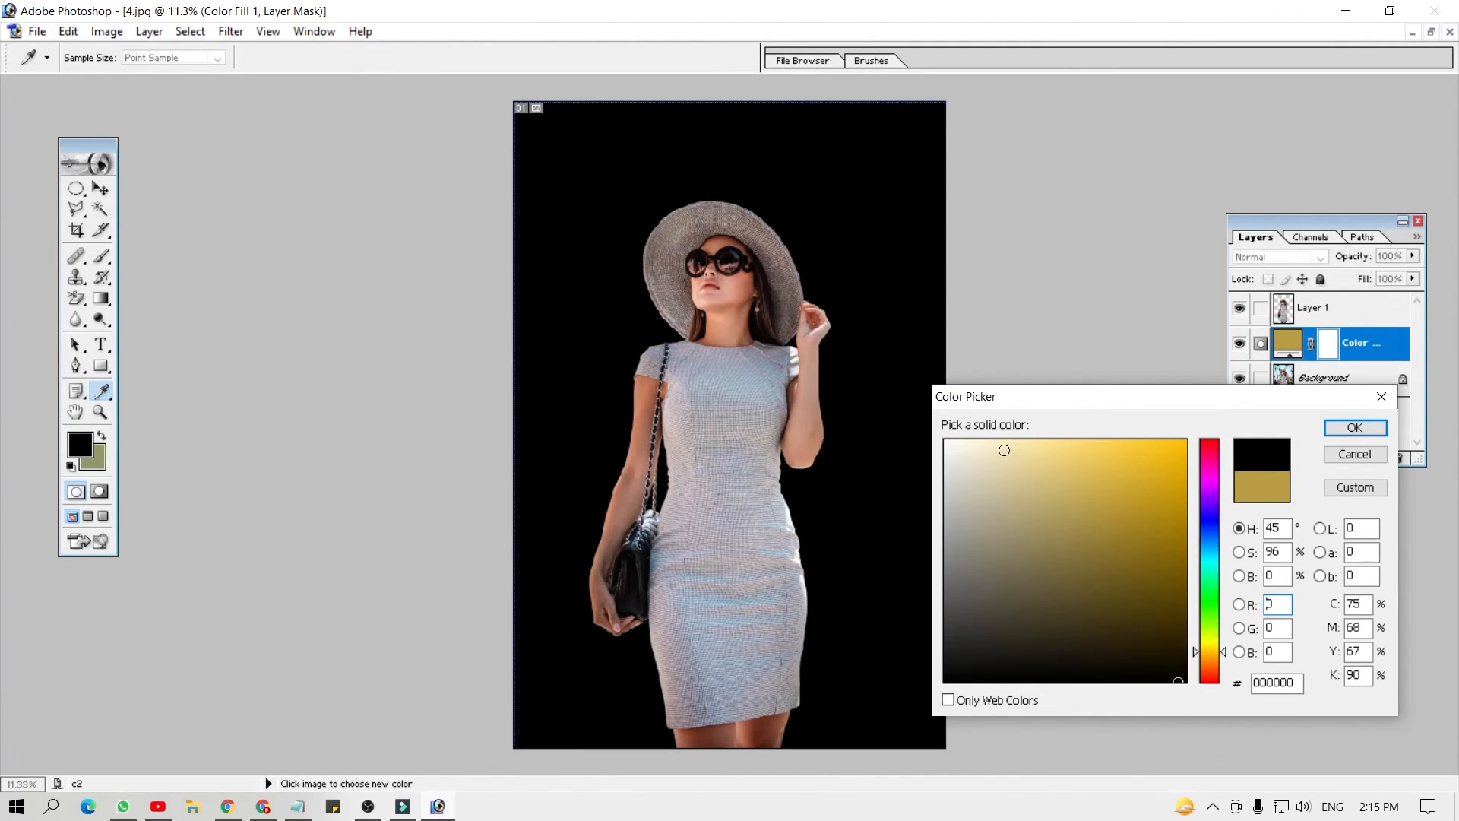
left_click(1002, 450)
left_click(1179, 624)
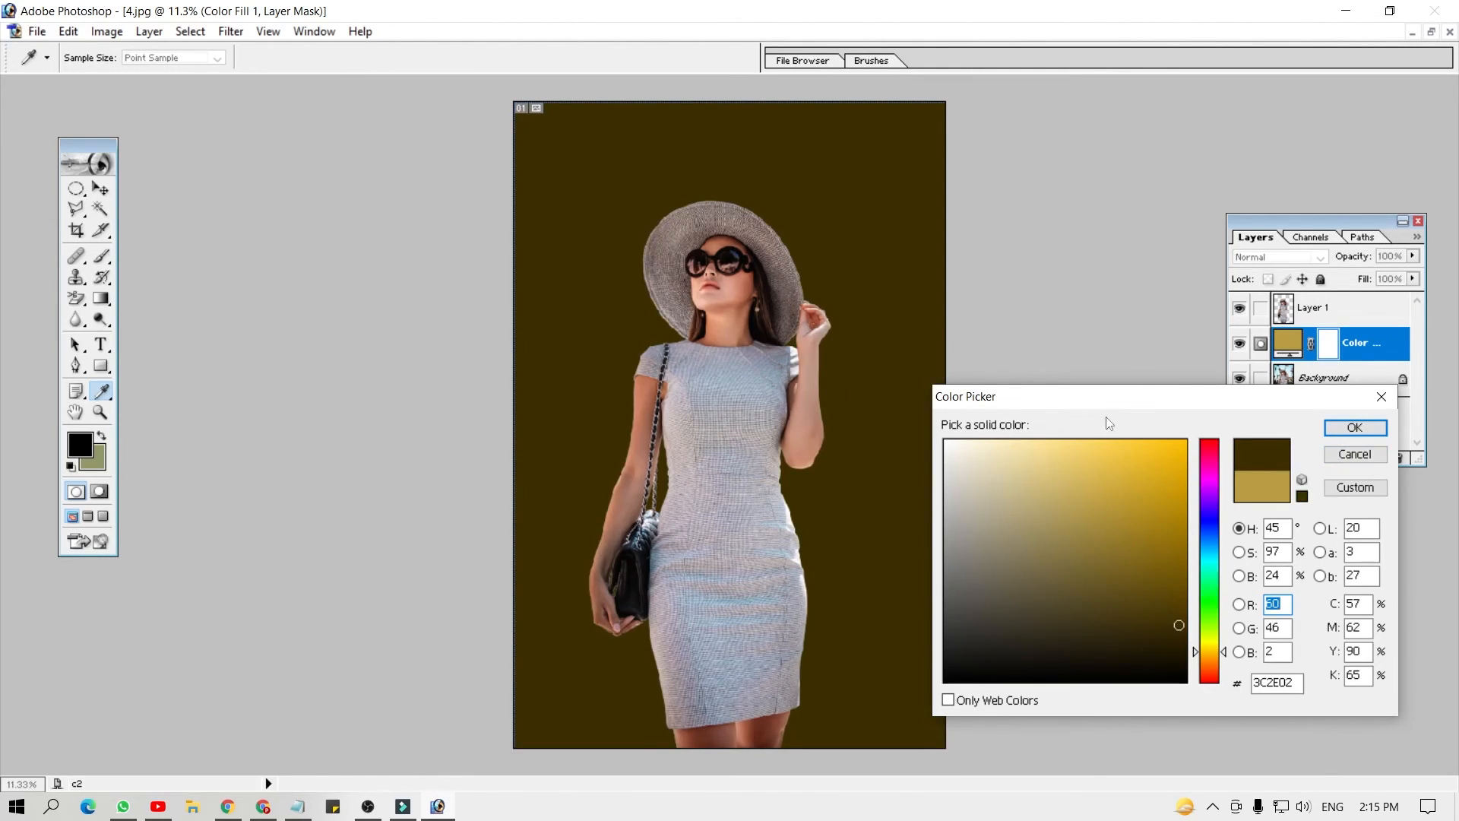
left_click(1324, 428)
Inspect the cutout edges around the hat brim, hair, neck and shoulders against the dark brown fill
key("z")
left_click_drag(608, 251, 831, 383)
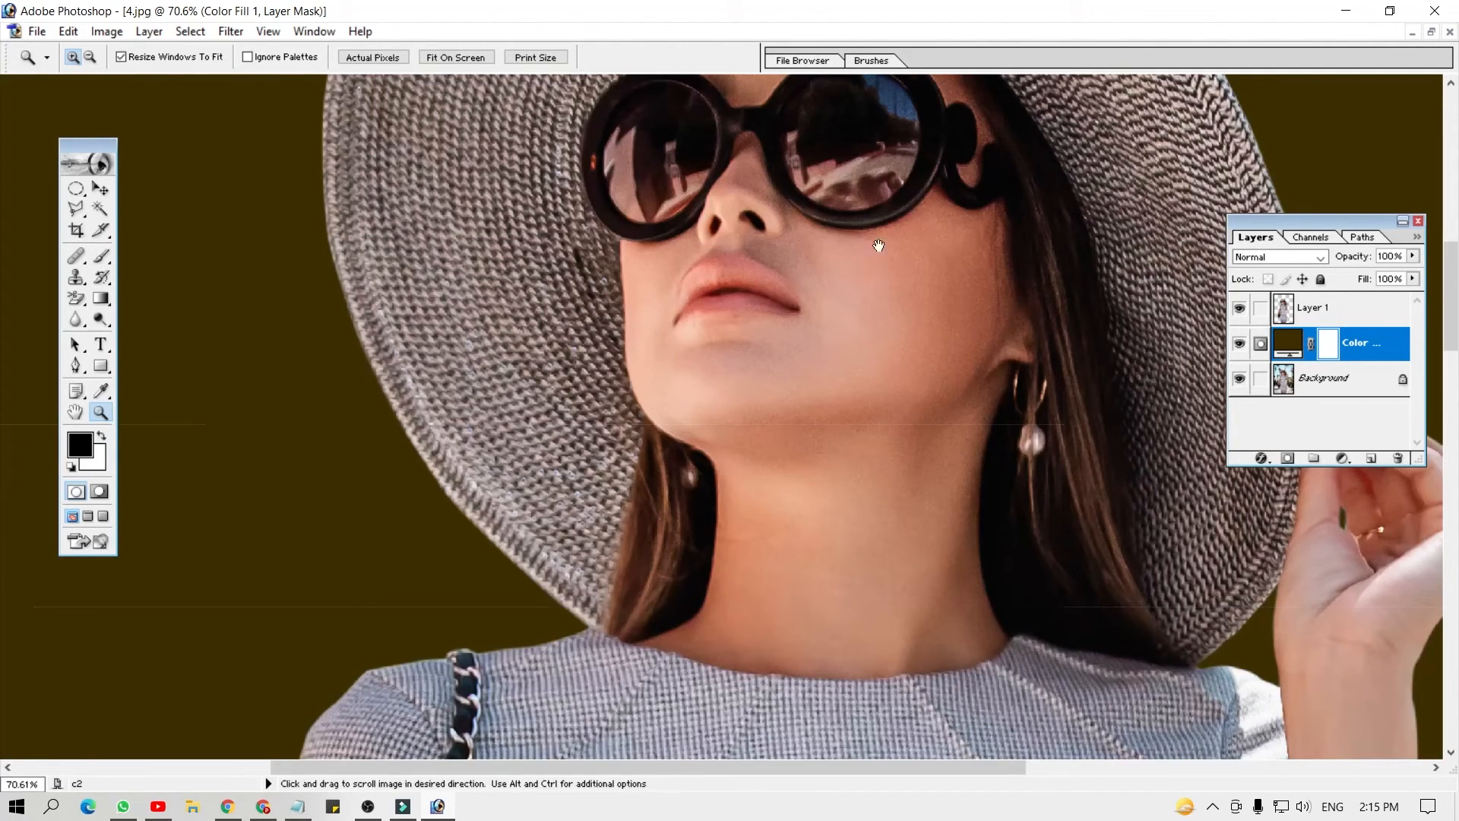
left_click_drag(859, 249, 802, 515)
left_click_drag(485, 638, 546, 310)
left_click_drag(704, 632, 679, 479)
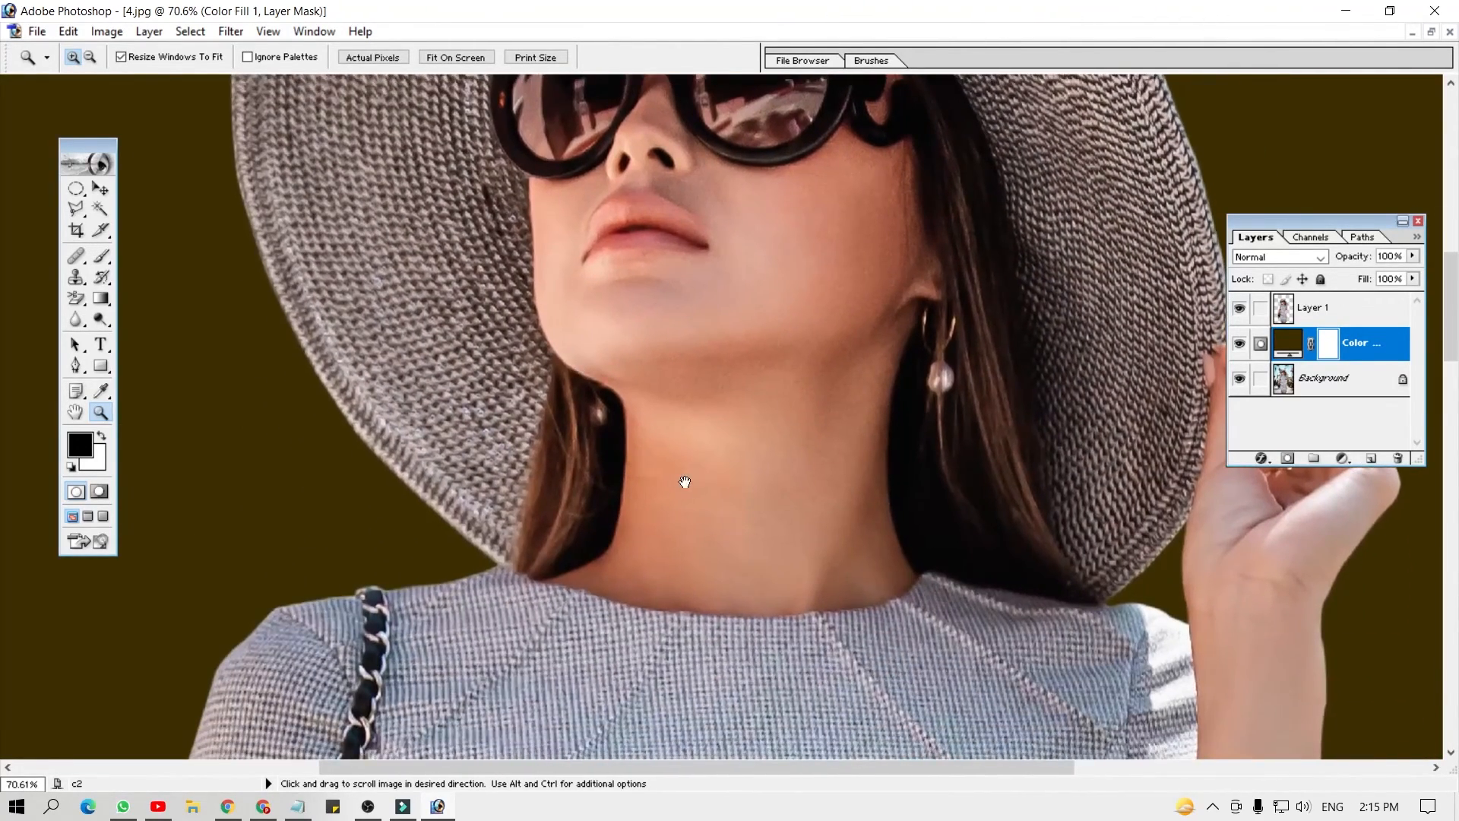
right_click(616, 383)
left_click(682, 415)
key("ctrl+0")
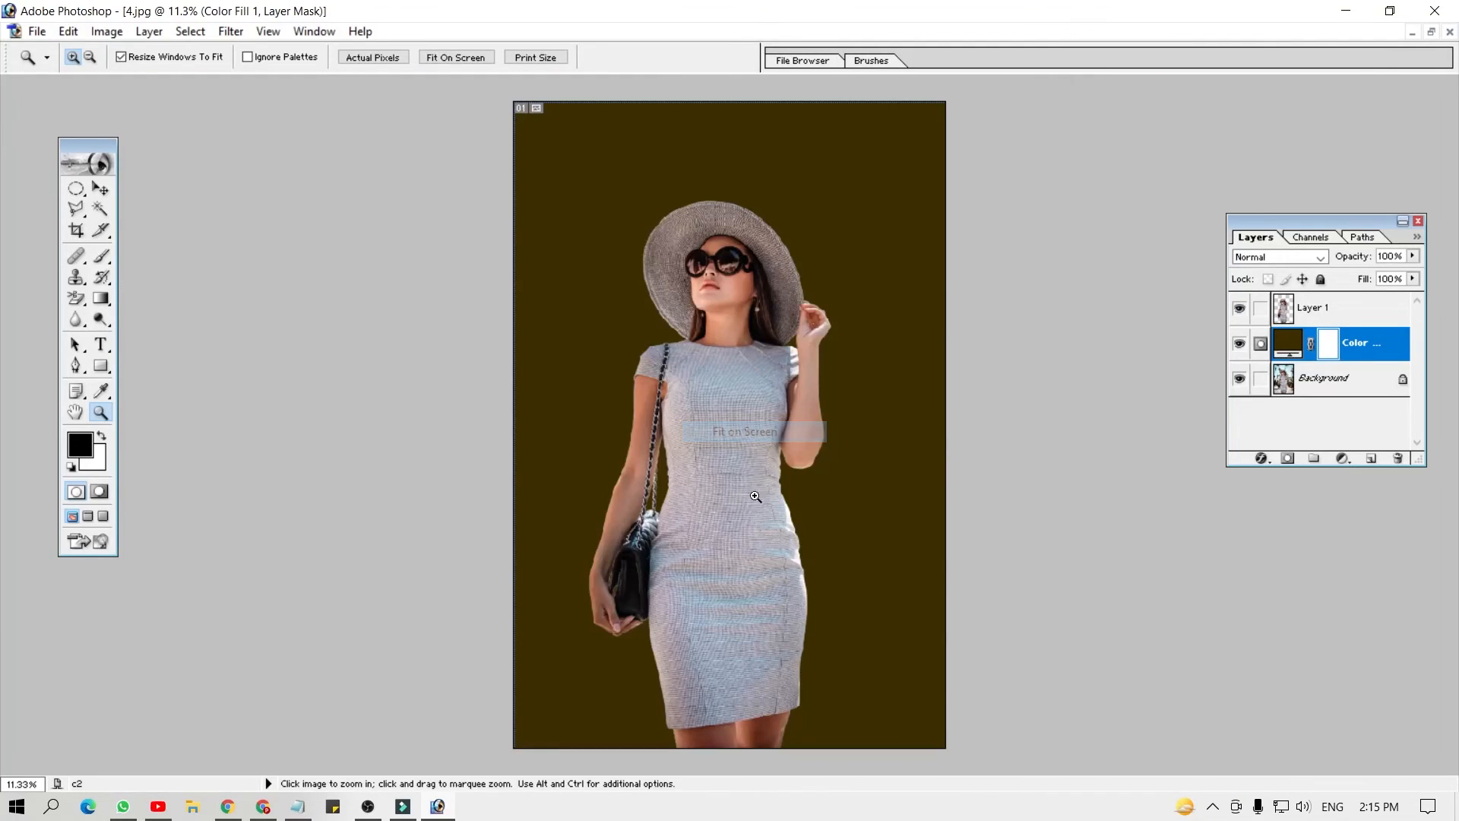
Examine the cutout edges along the dress, bag strap and raised arm up close
left_click(736, 458, "alt")
left_click(680, 400)
left_click(634, 456)
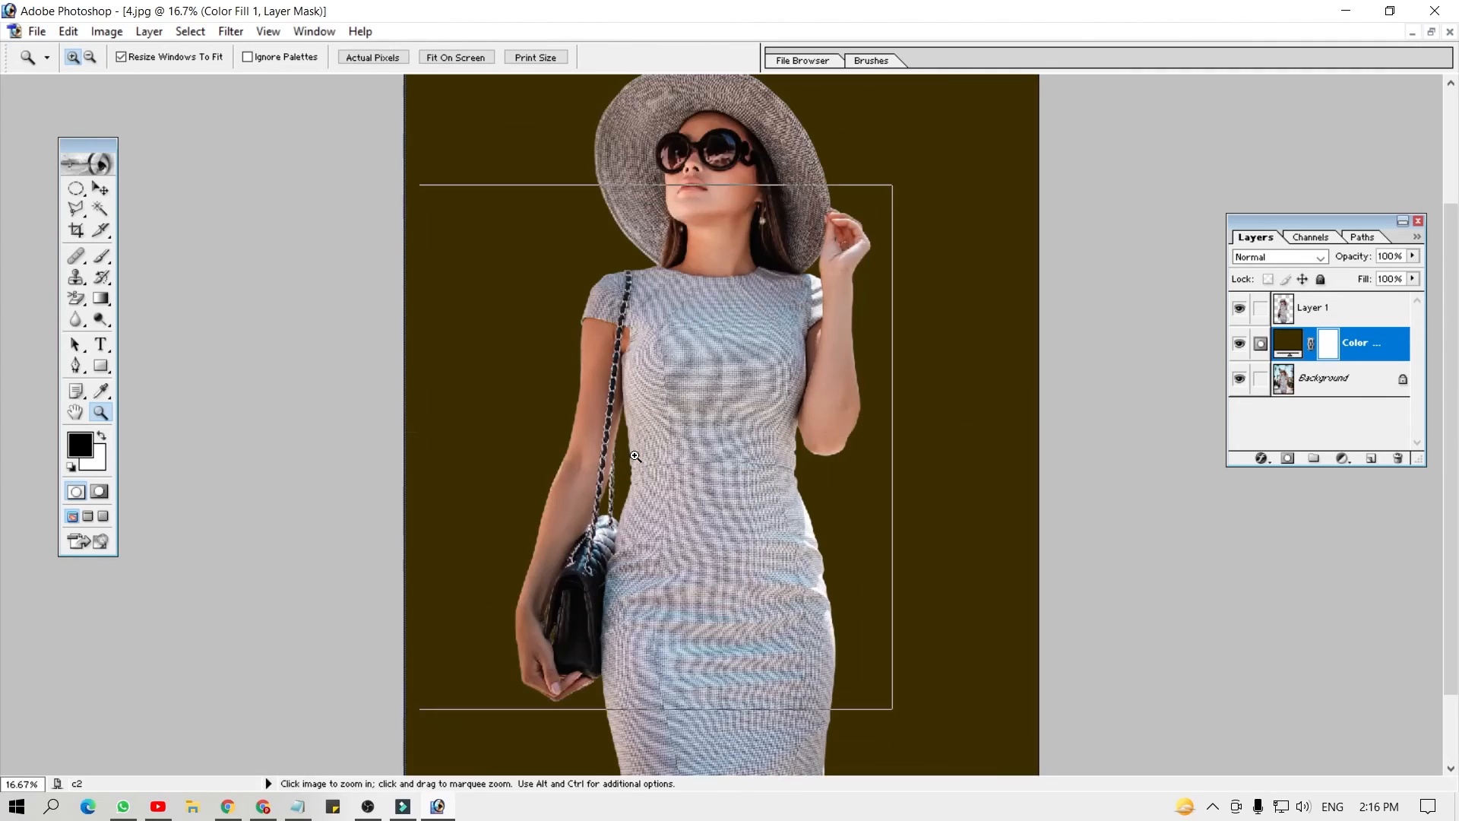
left_click(639, 467)
left_click(643, 542)
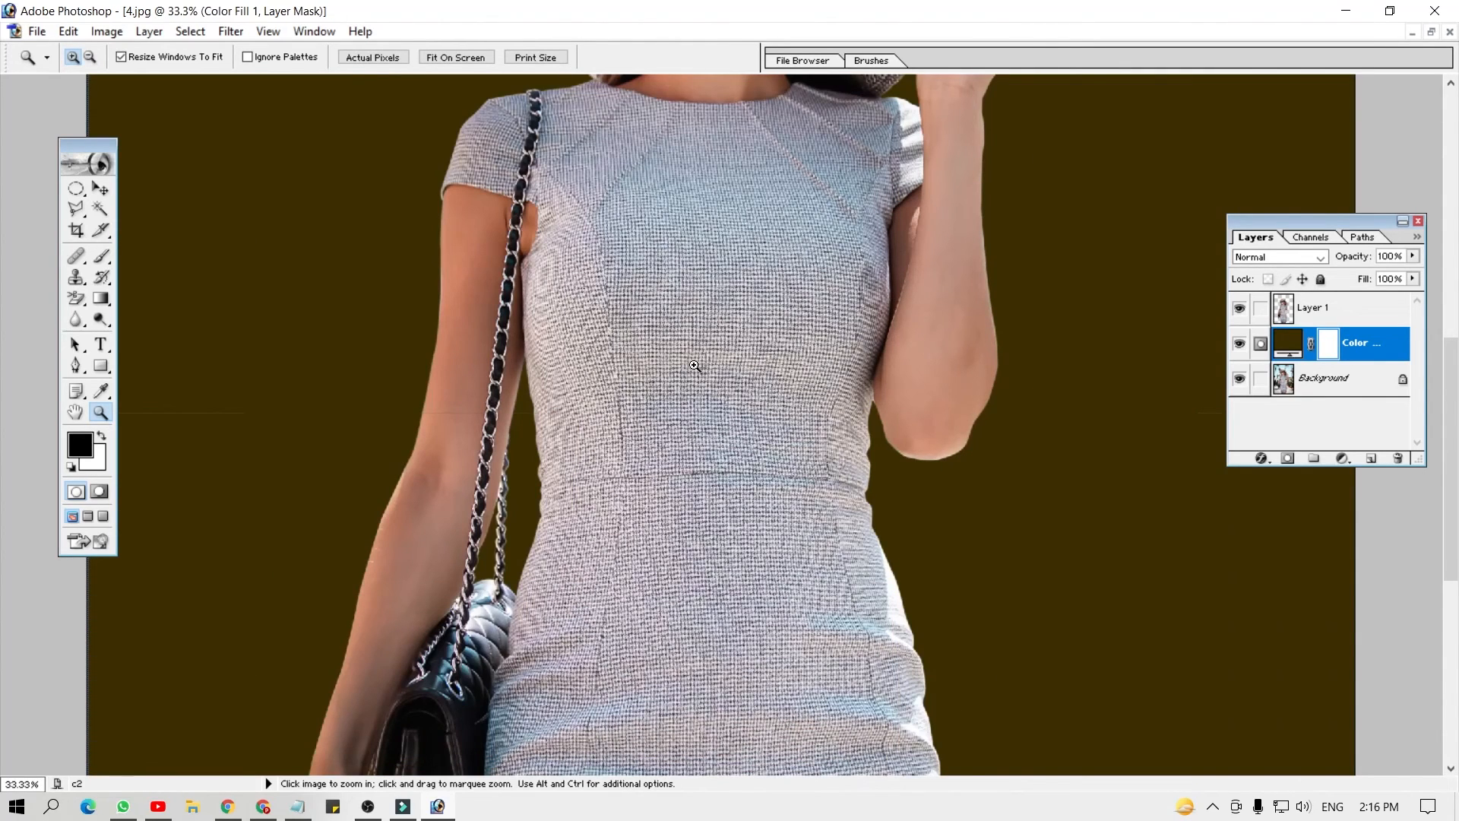
left_click_drag(695, 372, 703, 572)
left_click(1002, 536)
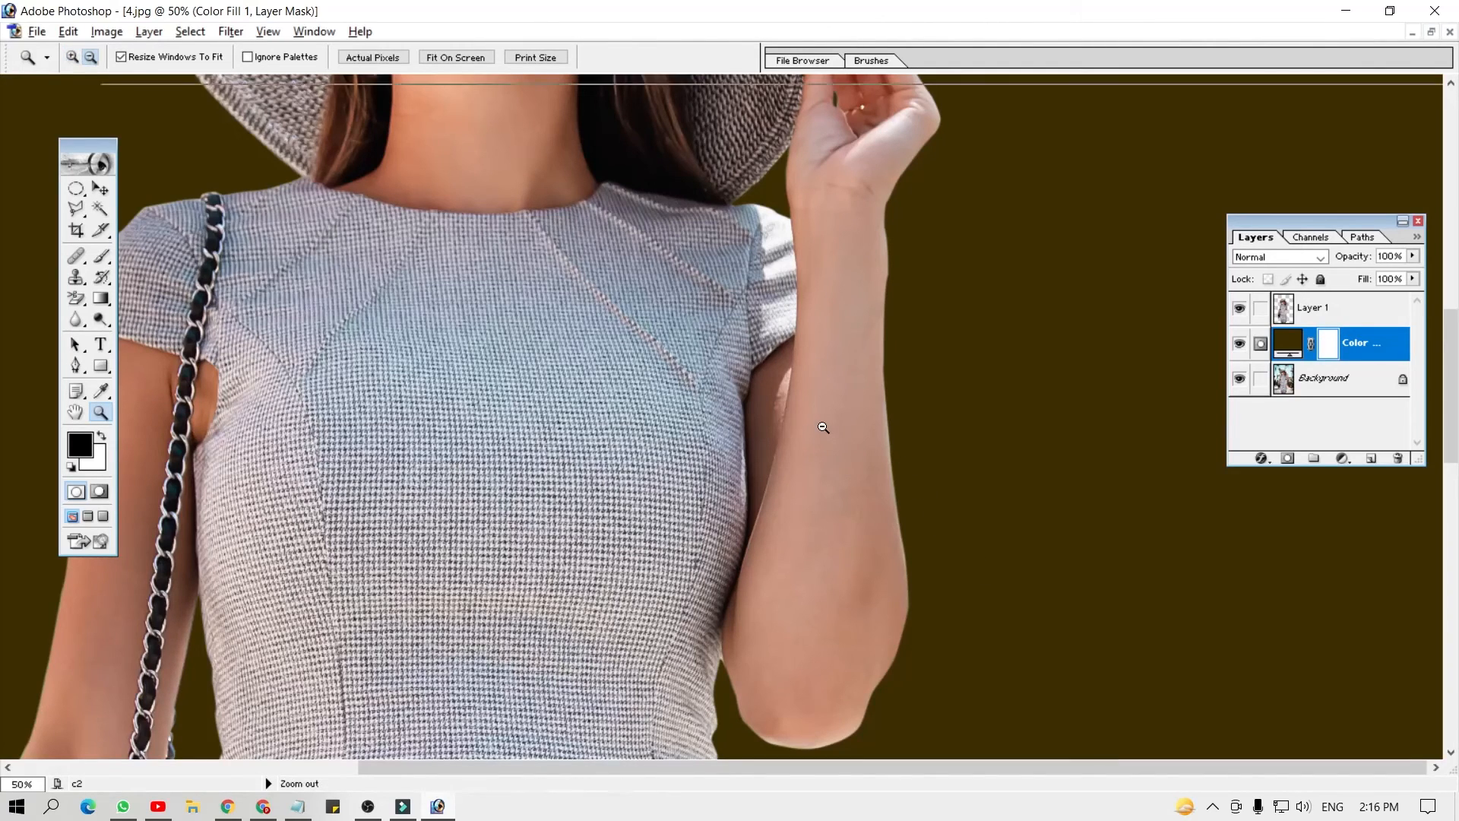
left_click(821, 424, "alt")
left_click(824, 423, "alt")
left_click(838, 434, "alt")
left_click(838, 434, "alt")
left_click(838, 434, "alt")
left_click(870, 486)
Change the solid color fill to light pink FFCEC7
double_click(1293, 343)
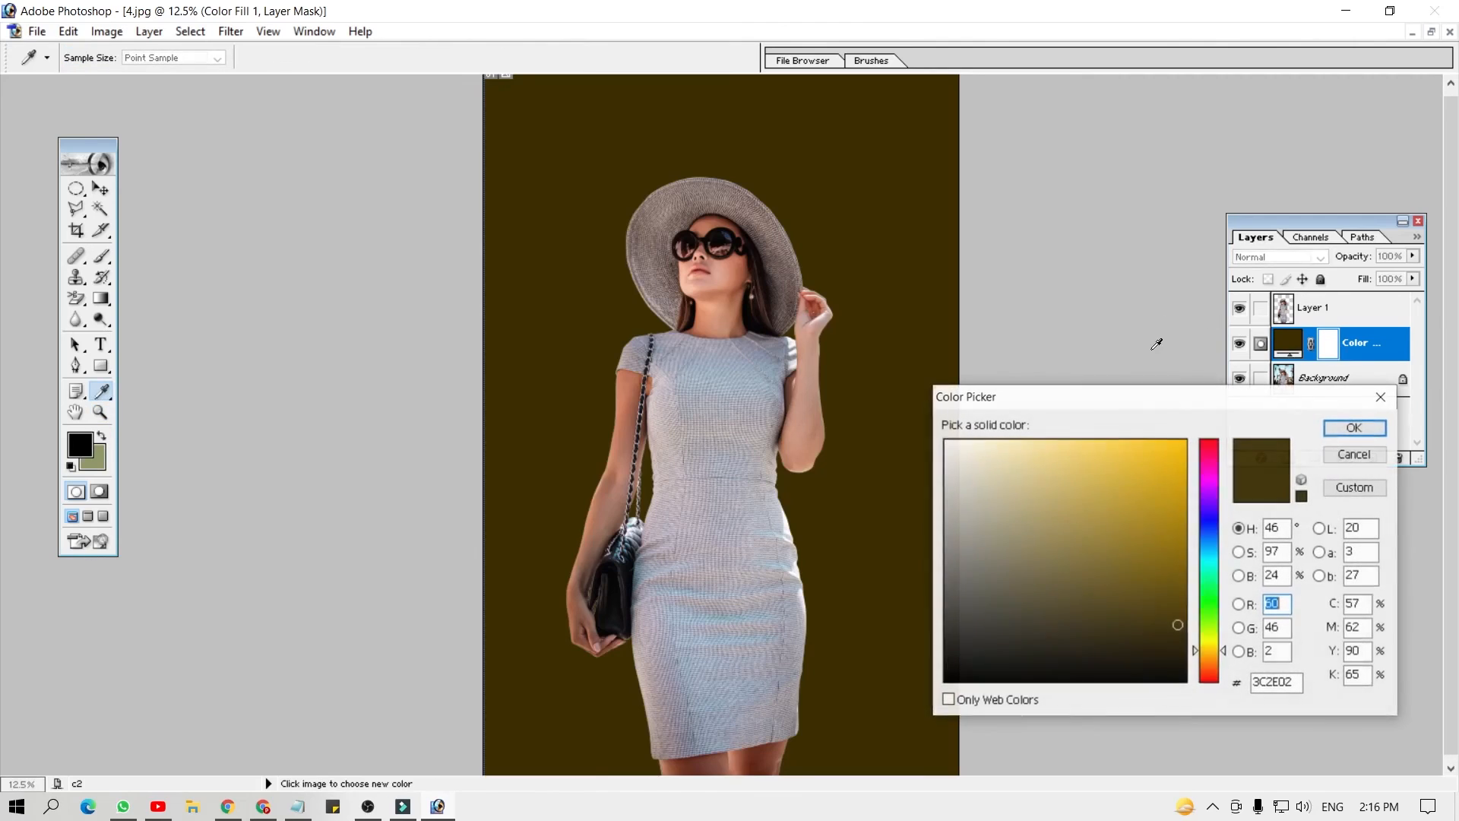
left_click(997, 440)
mouse_move(1211, 502)
left_mouse_down()
mouse_move(1211, 627)
mouse_move(1211, 486)
left_mouse_up()
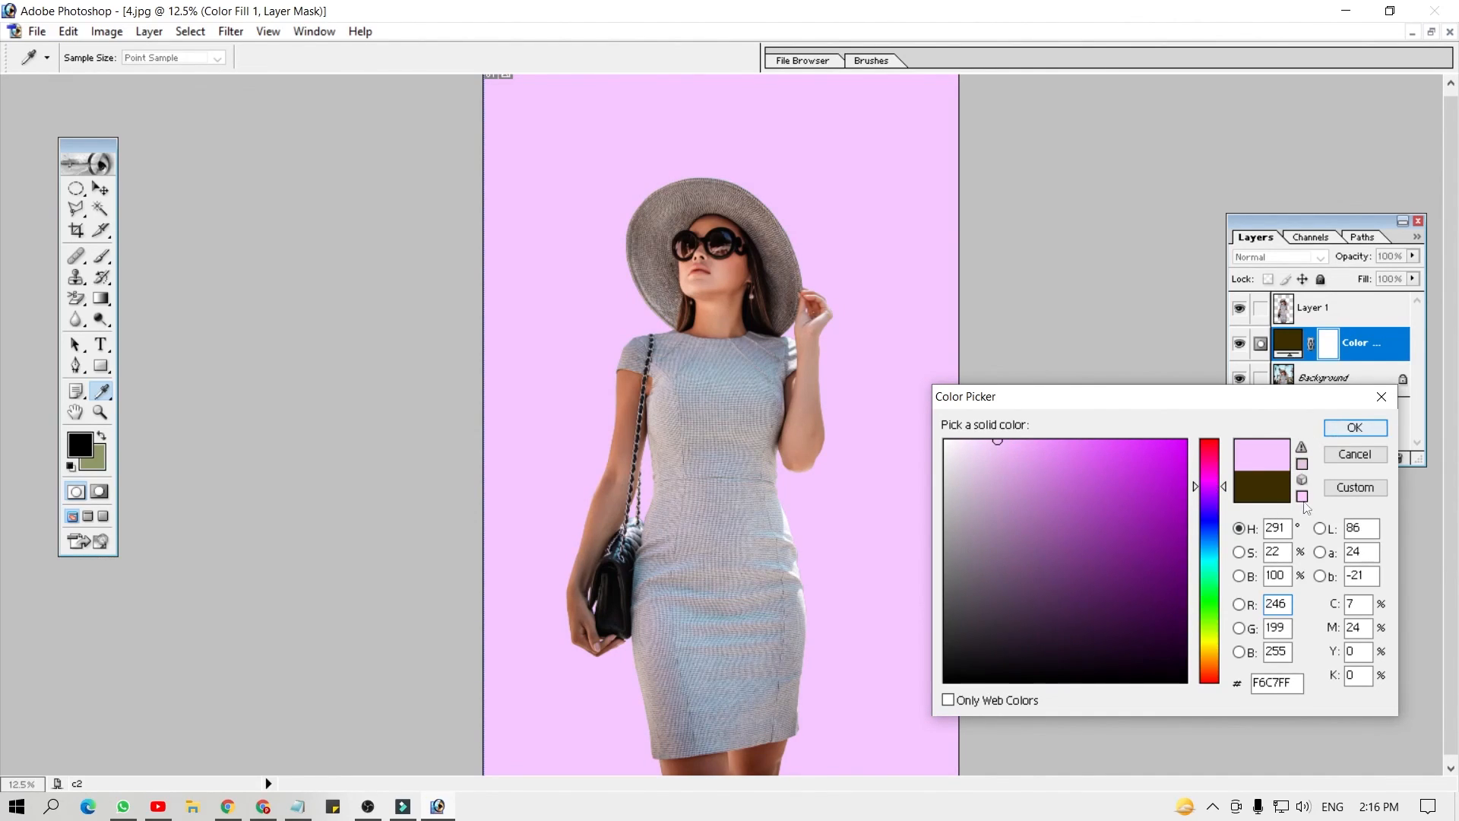
left_click_drag(1211, 650, 1211, 682)
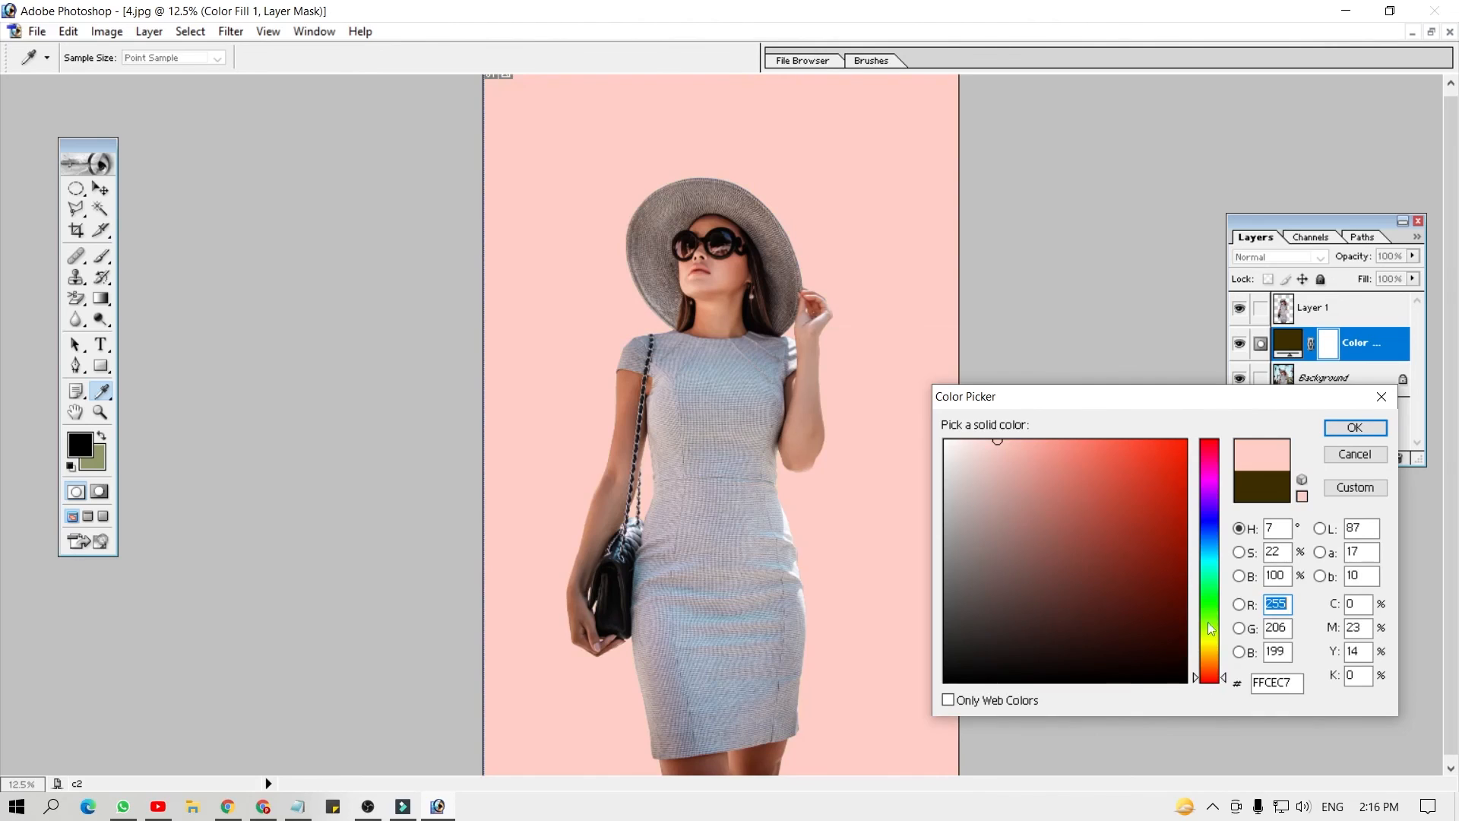
left_click(1356, 427)
Compare the cutout with the original photo by repeatedly hiding and showing the color fill layer
key("z")
key("ctrl+minus")
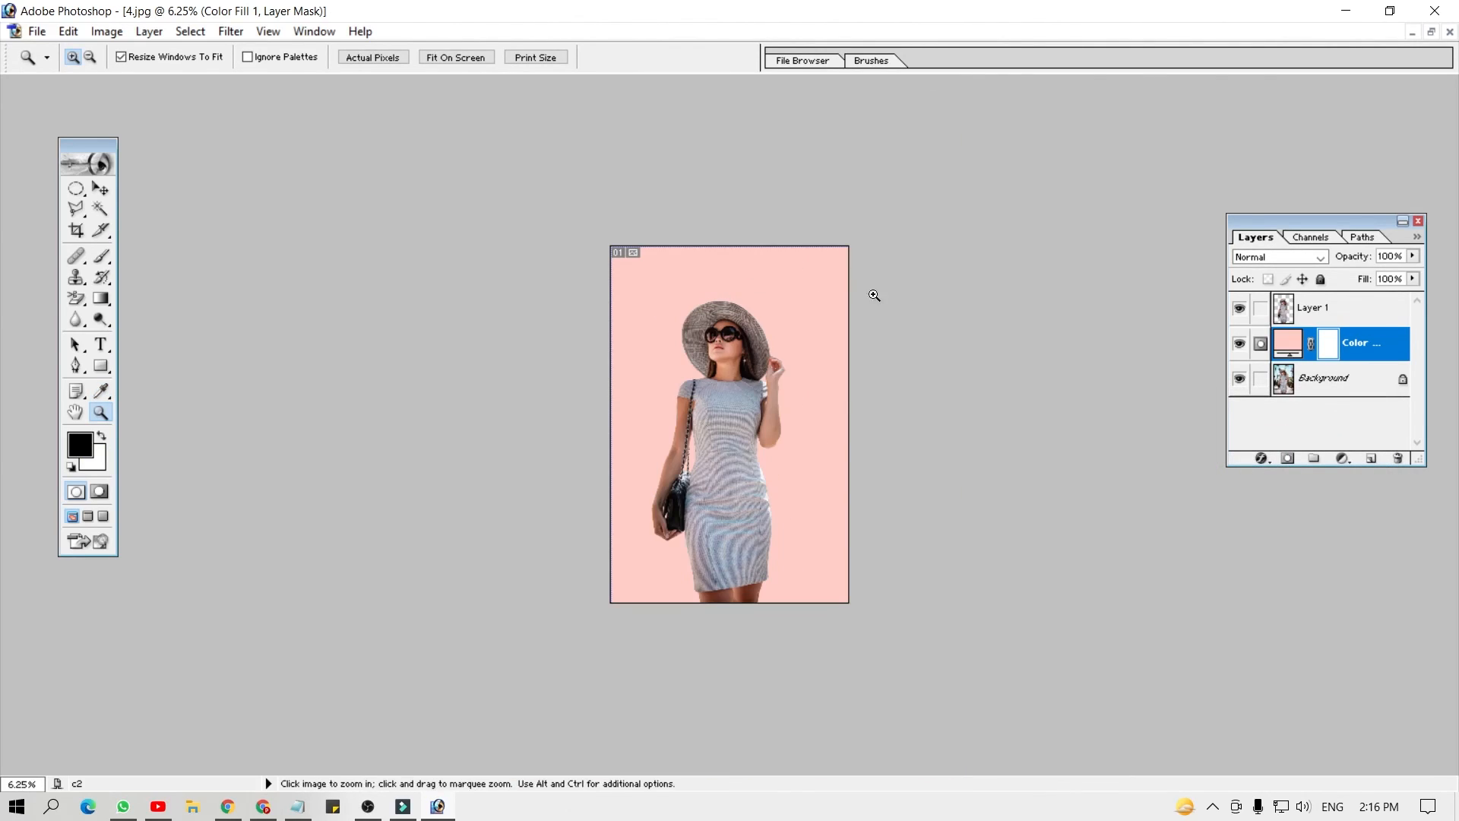
left_click(1240, 344)
left_click(1241, 345)
left_click(1241, 345)
left_click(1241, 345)
left_click(1242, 345)
left_click(1242, 346)
left_click(1242, 346)
left_click(1242, 346)
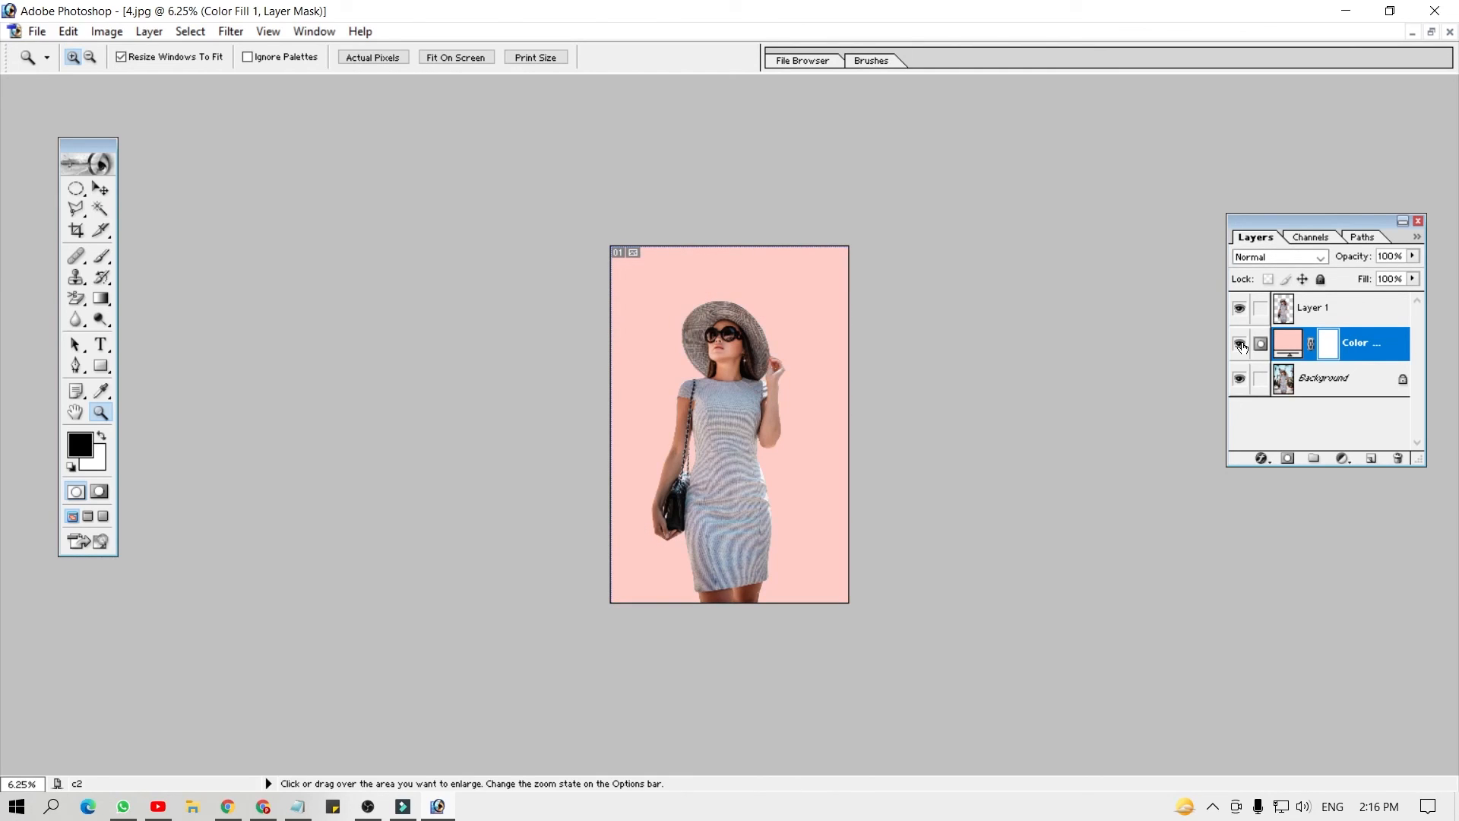
Save a layered copy of the image in Photoshop format as 4 copy.PSD in New folder
key("ctrl+shift+s")
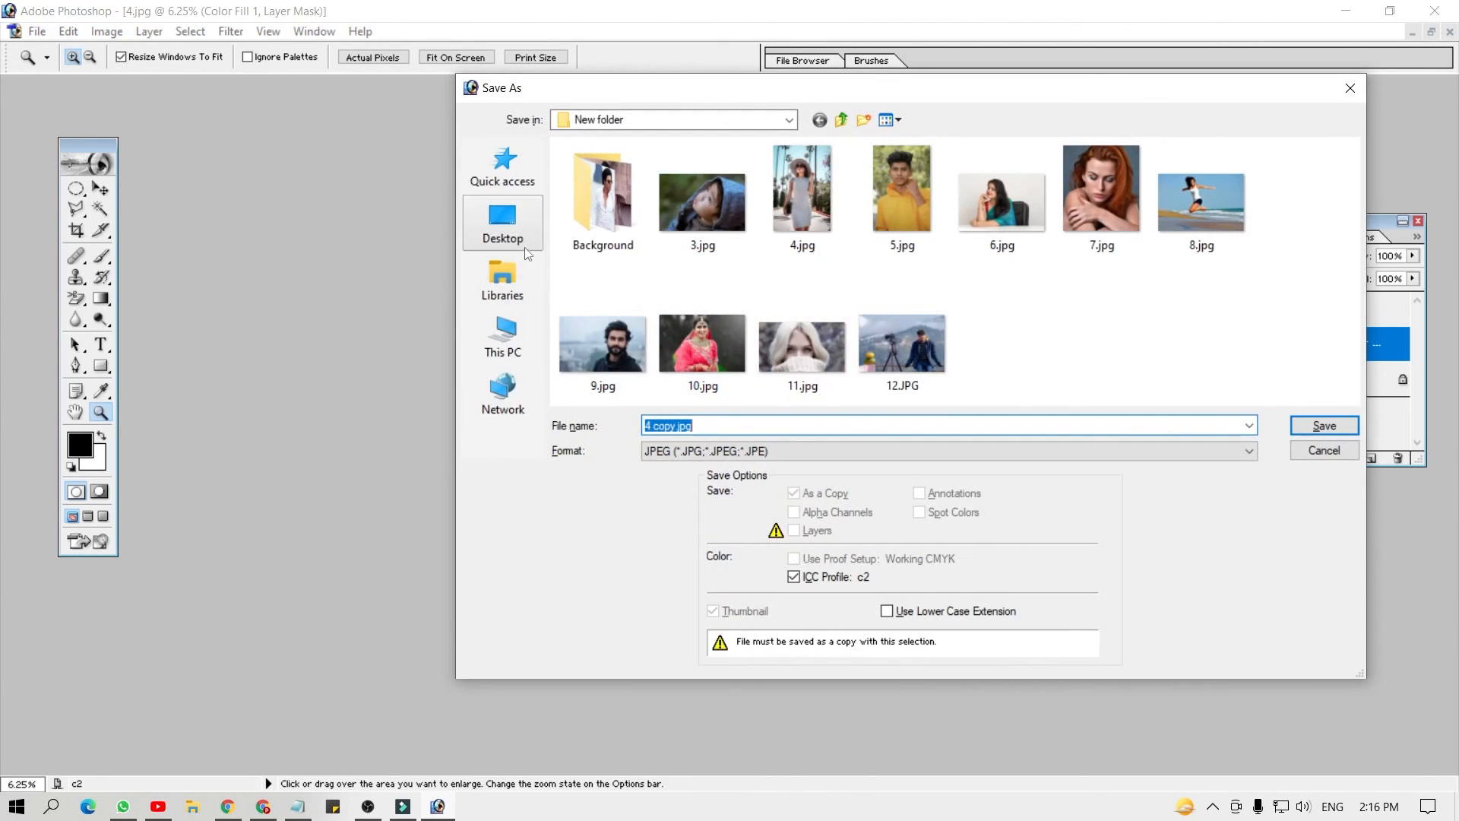
left_click(741, 451)
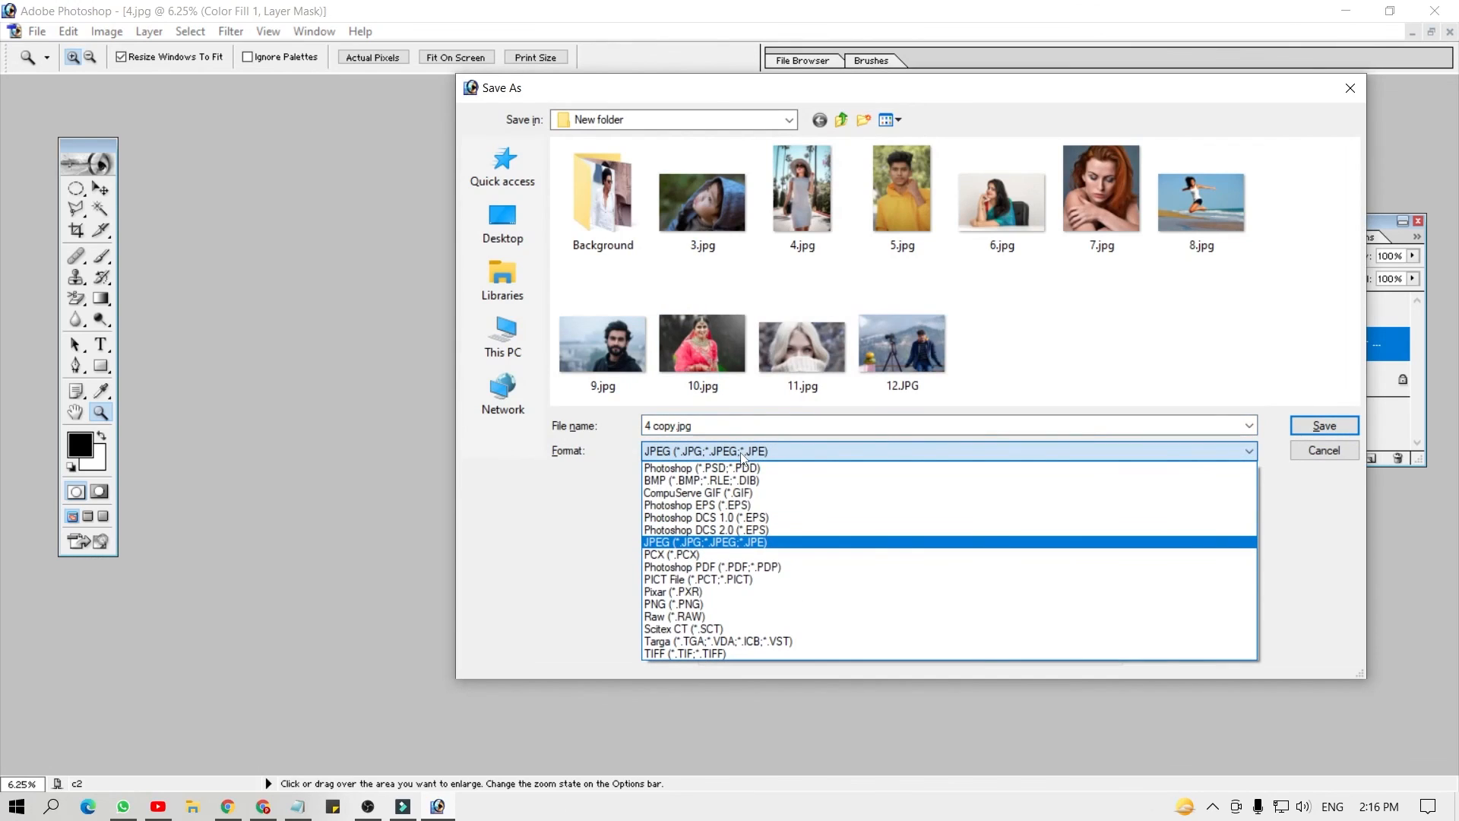
left_click(738, 469)
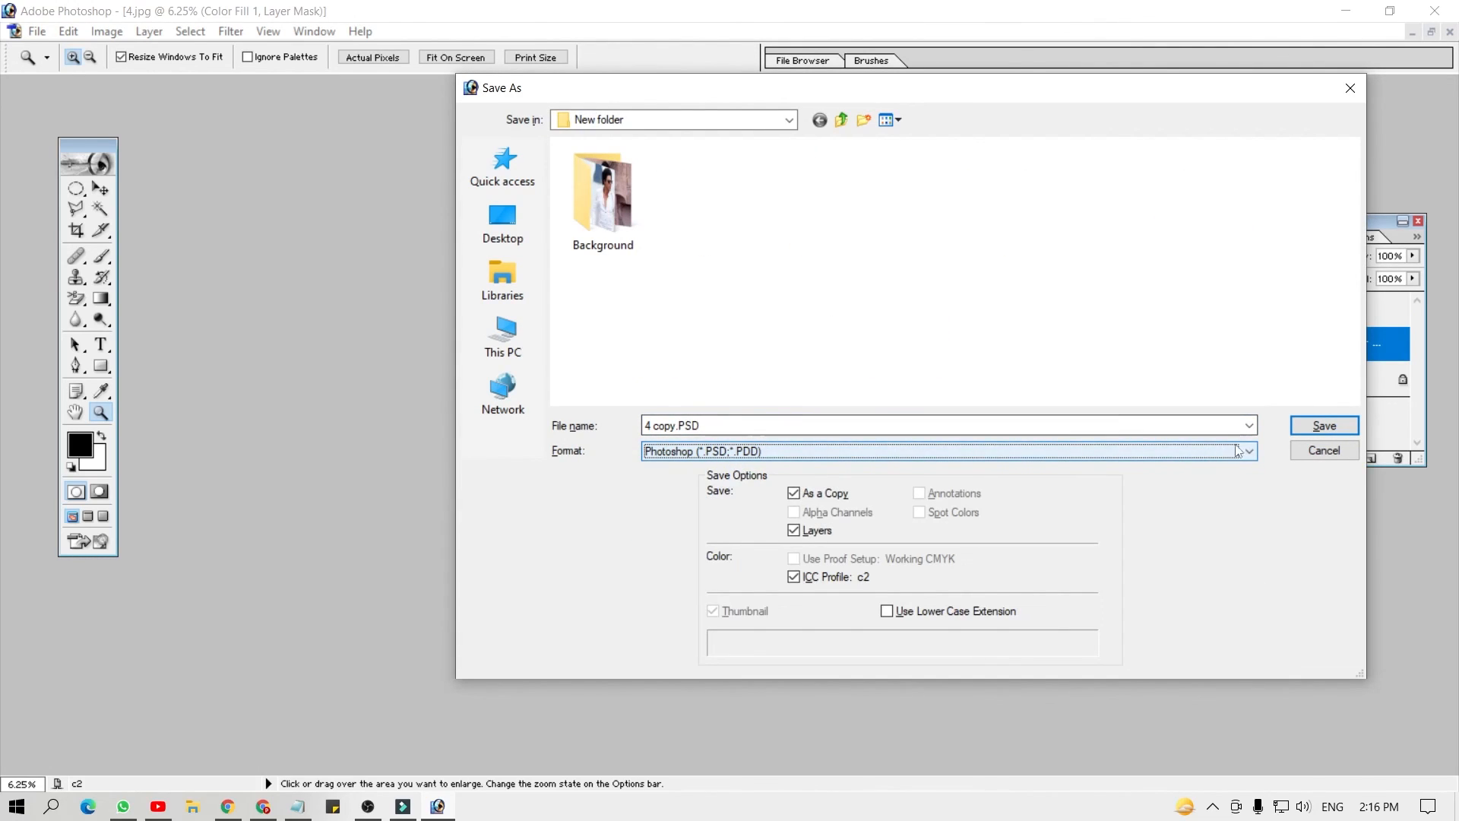
left_click(1307, 428)
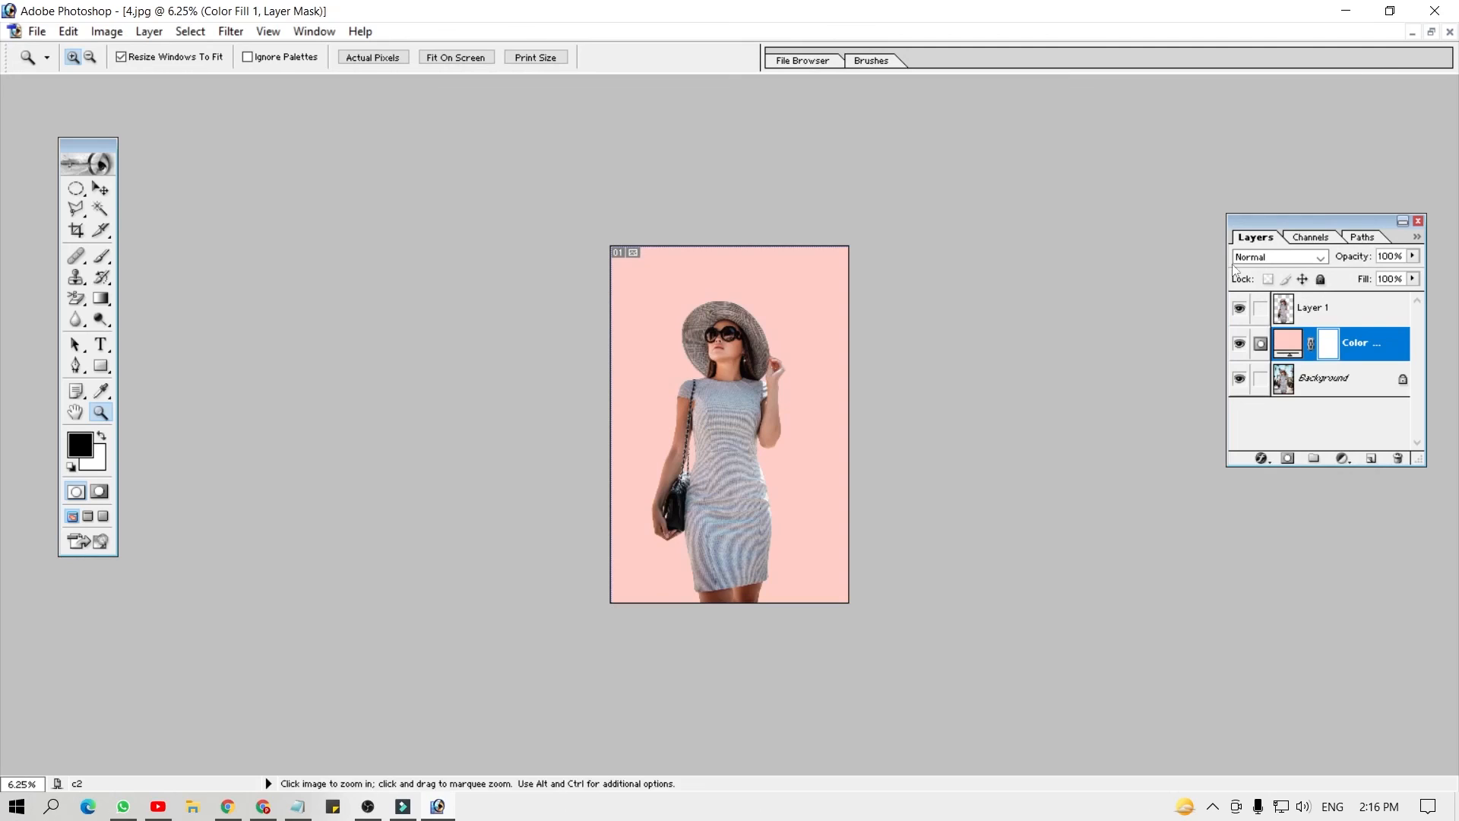